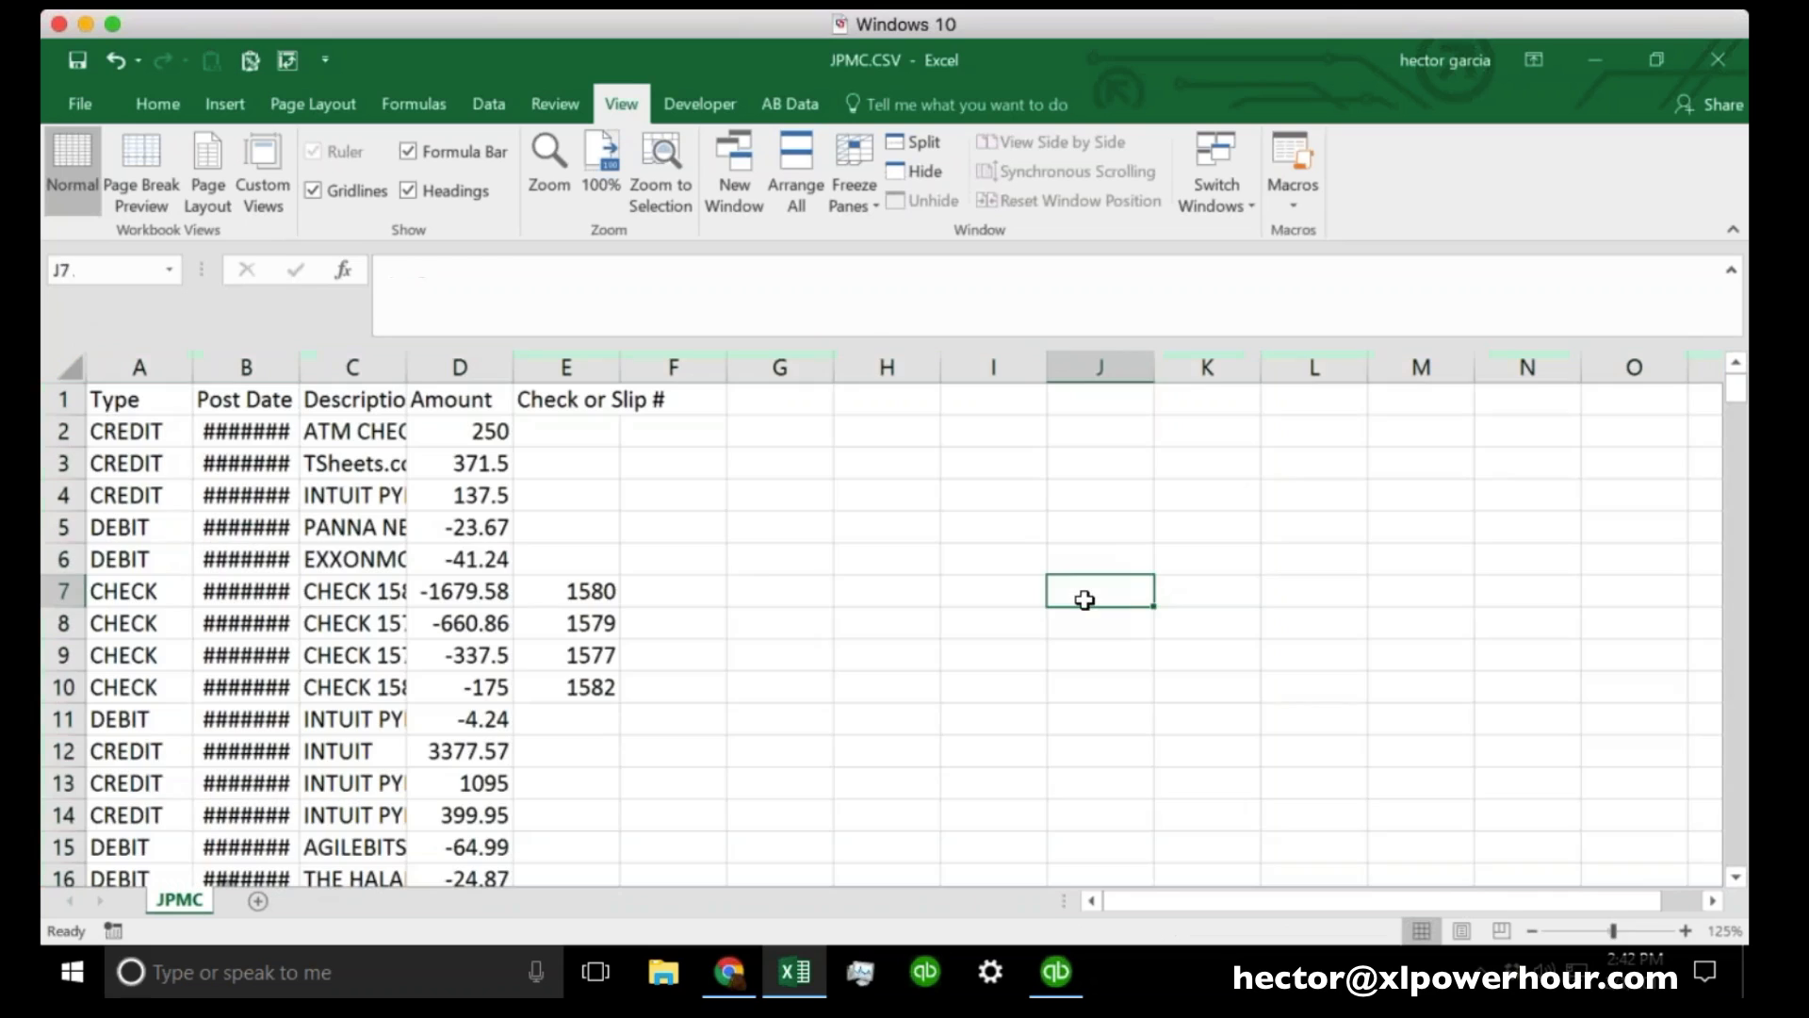
left_click(782, 538)
key("Left")
left_click(1068, 520)
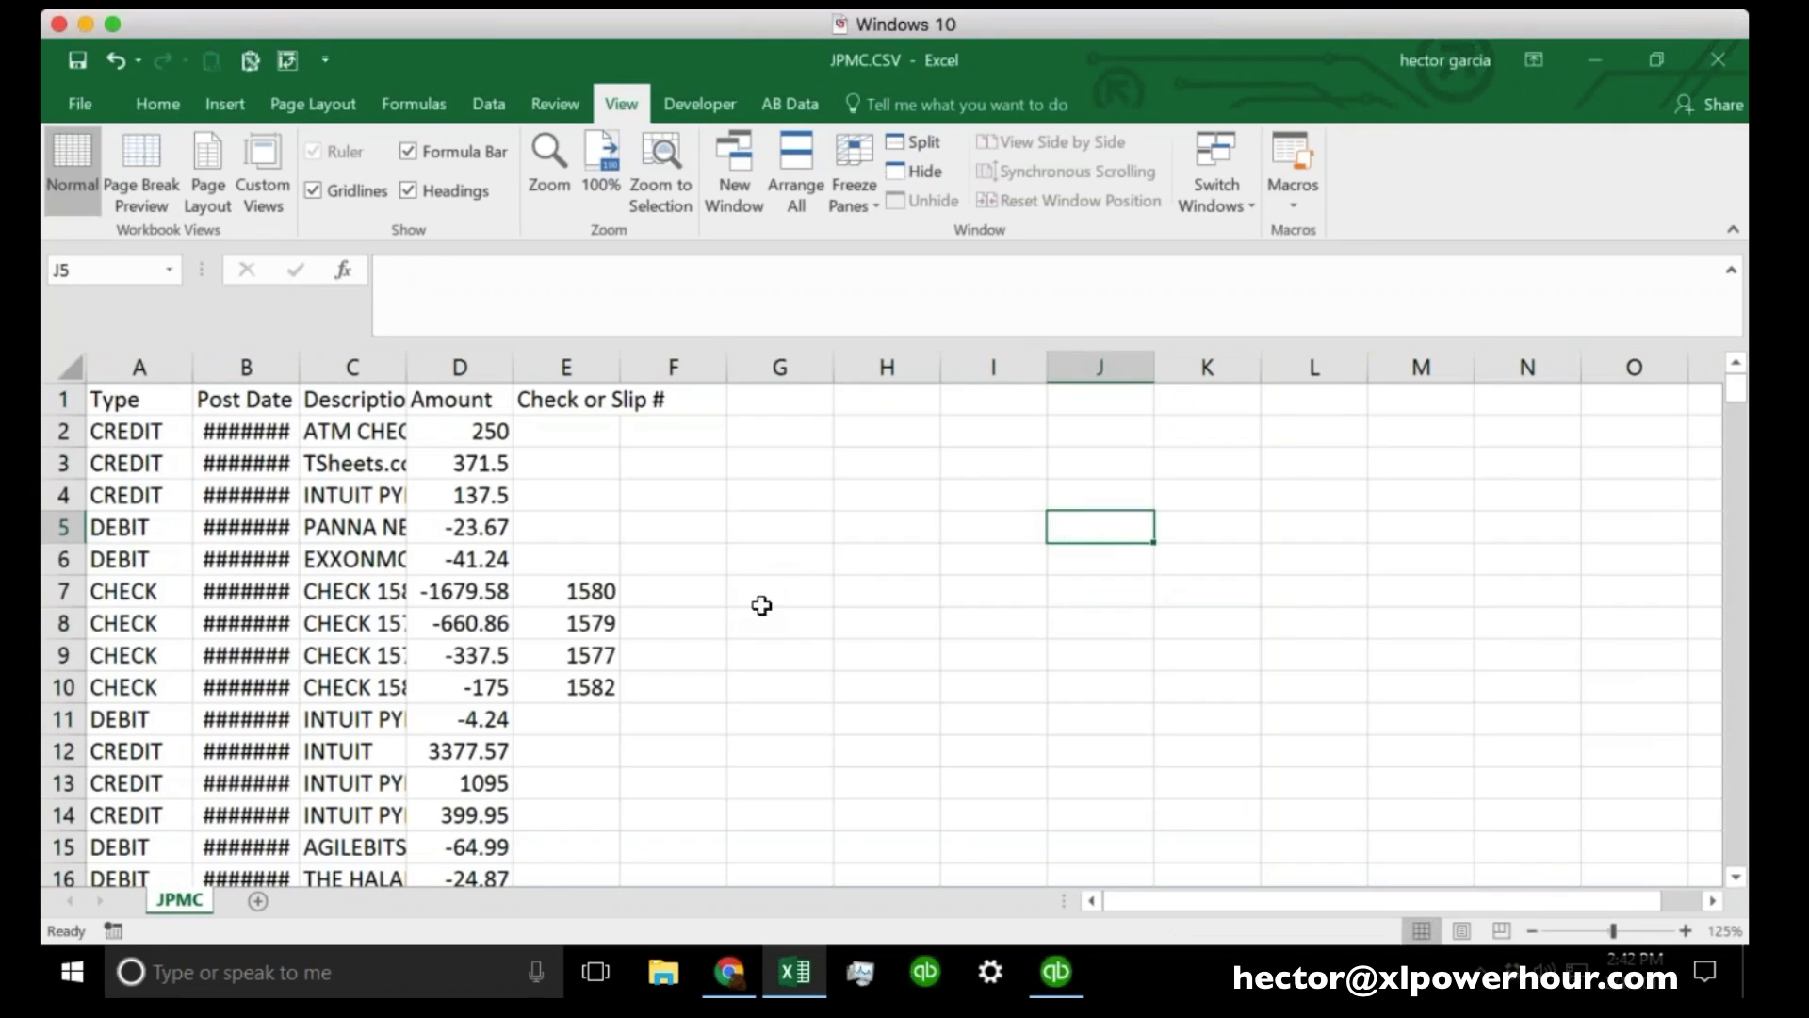
left_click(761, 602)
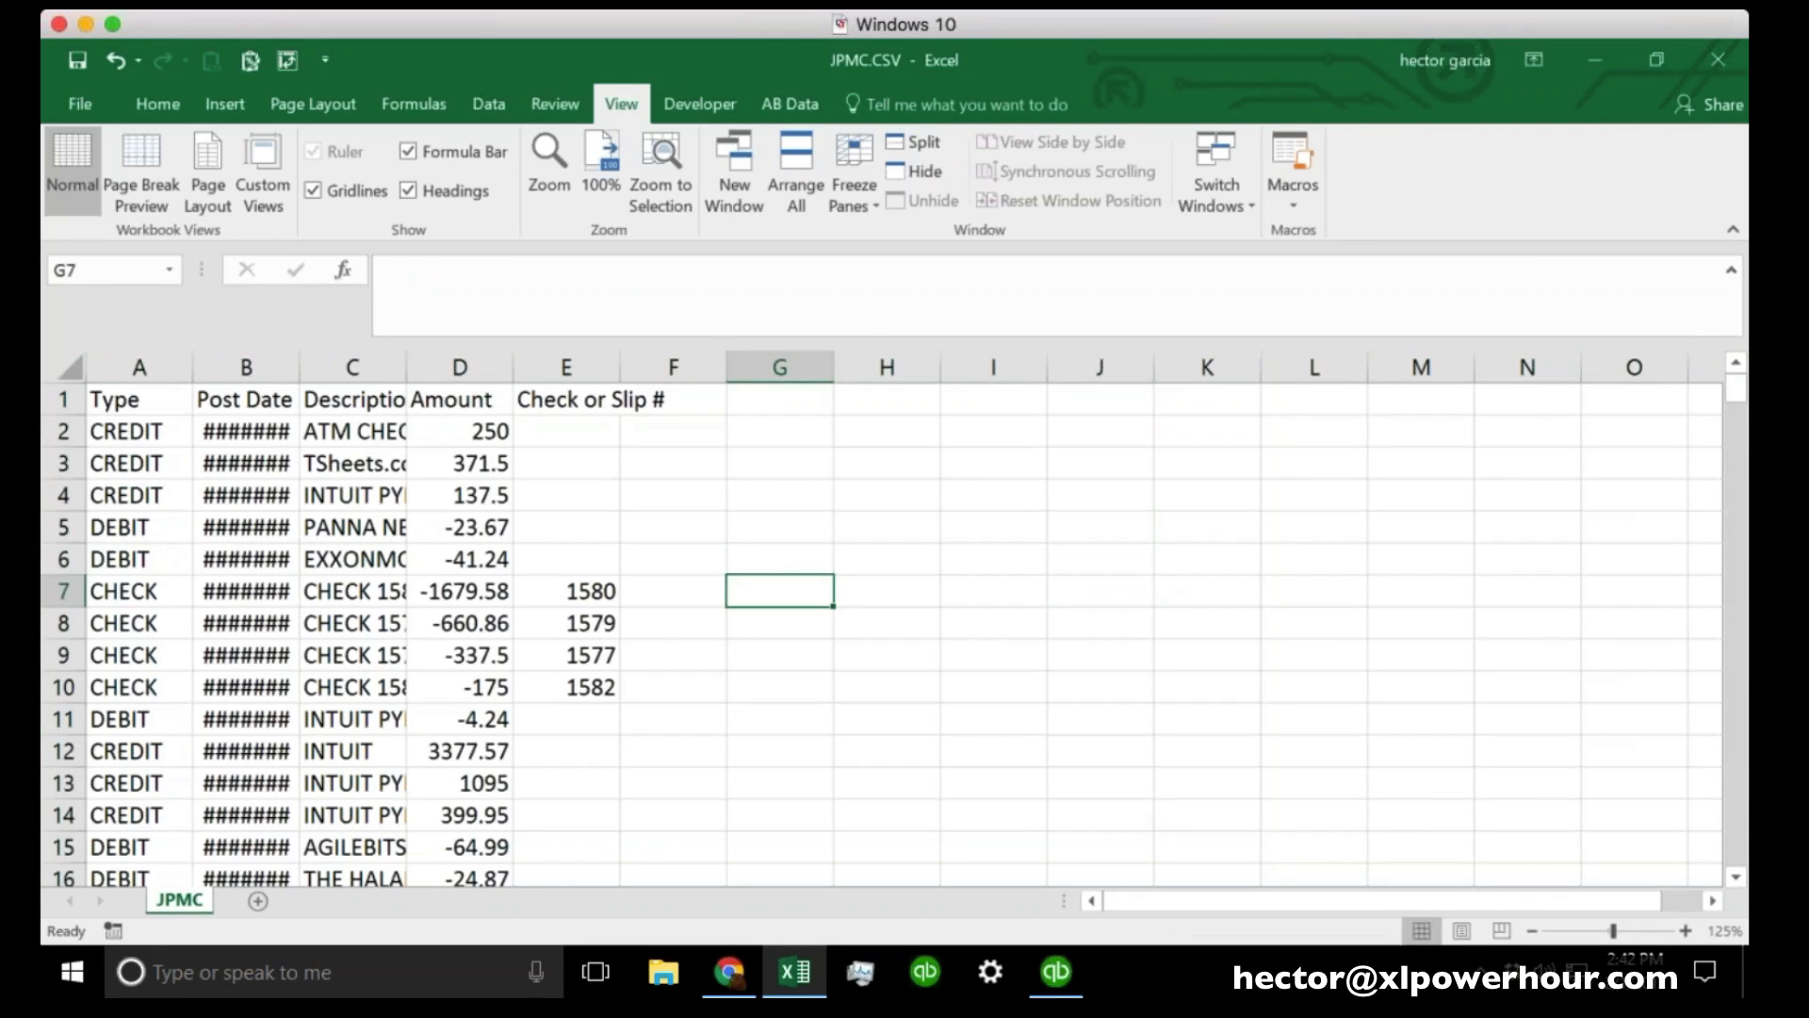
AutoFit the widths of all columns in the JPMC sheet to their contents.
key("ctrl+a")
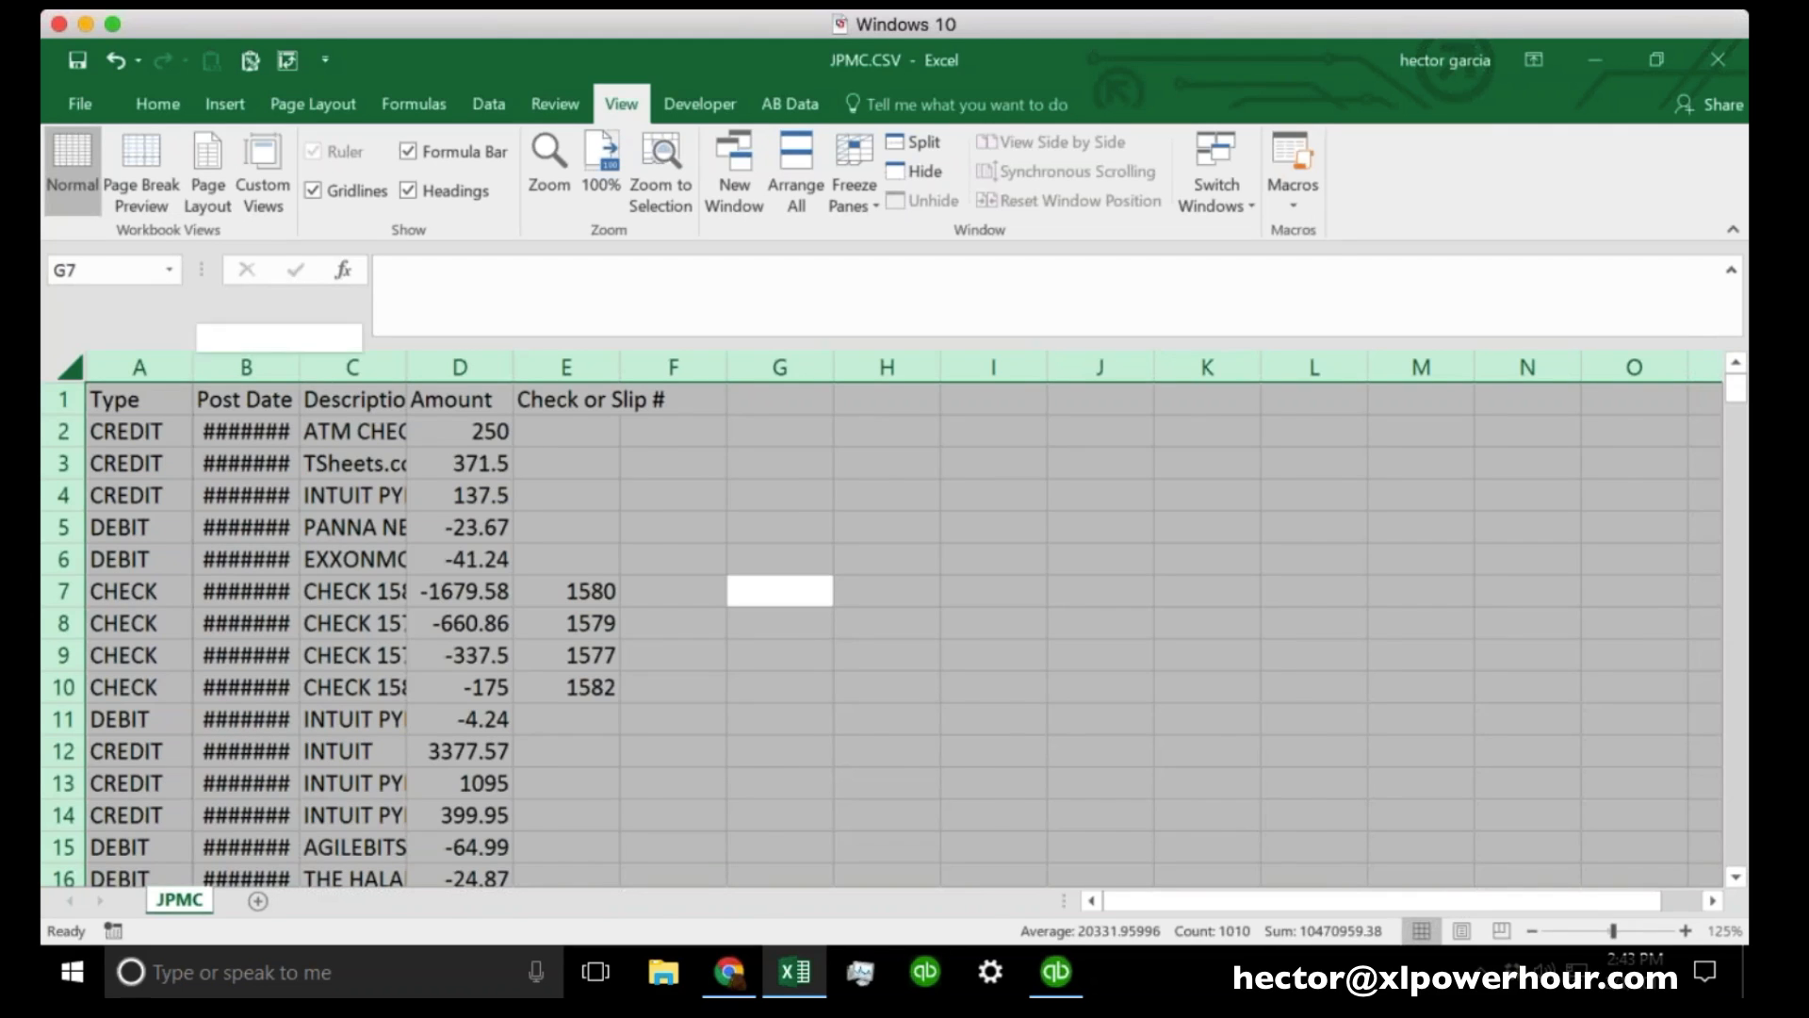
double_click(193, 367)
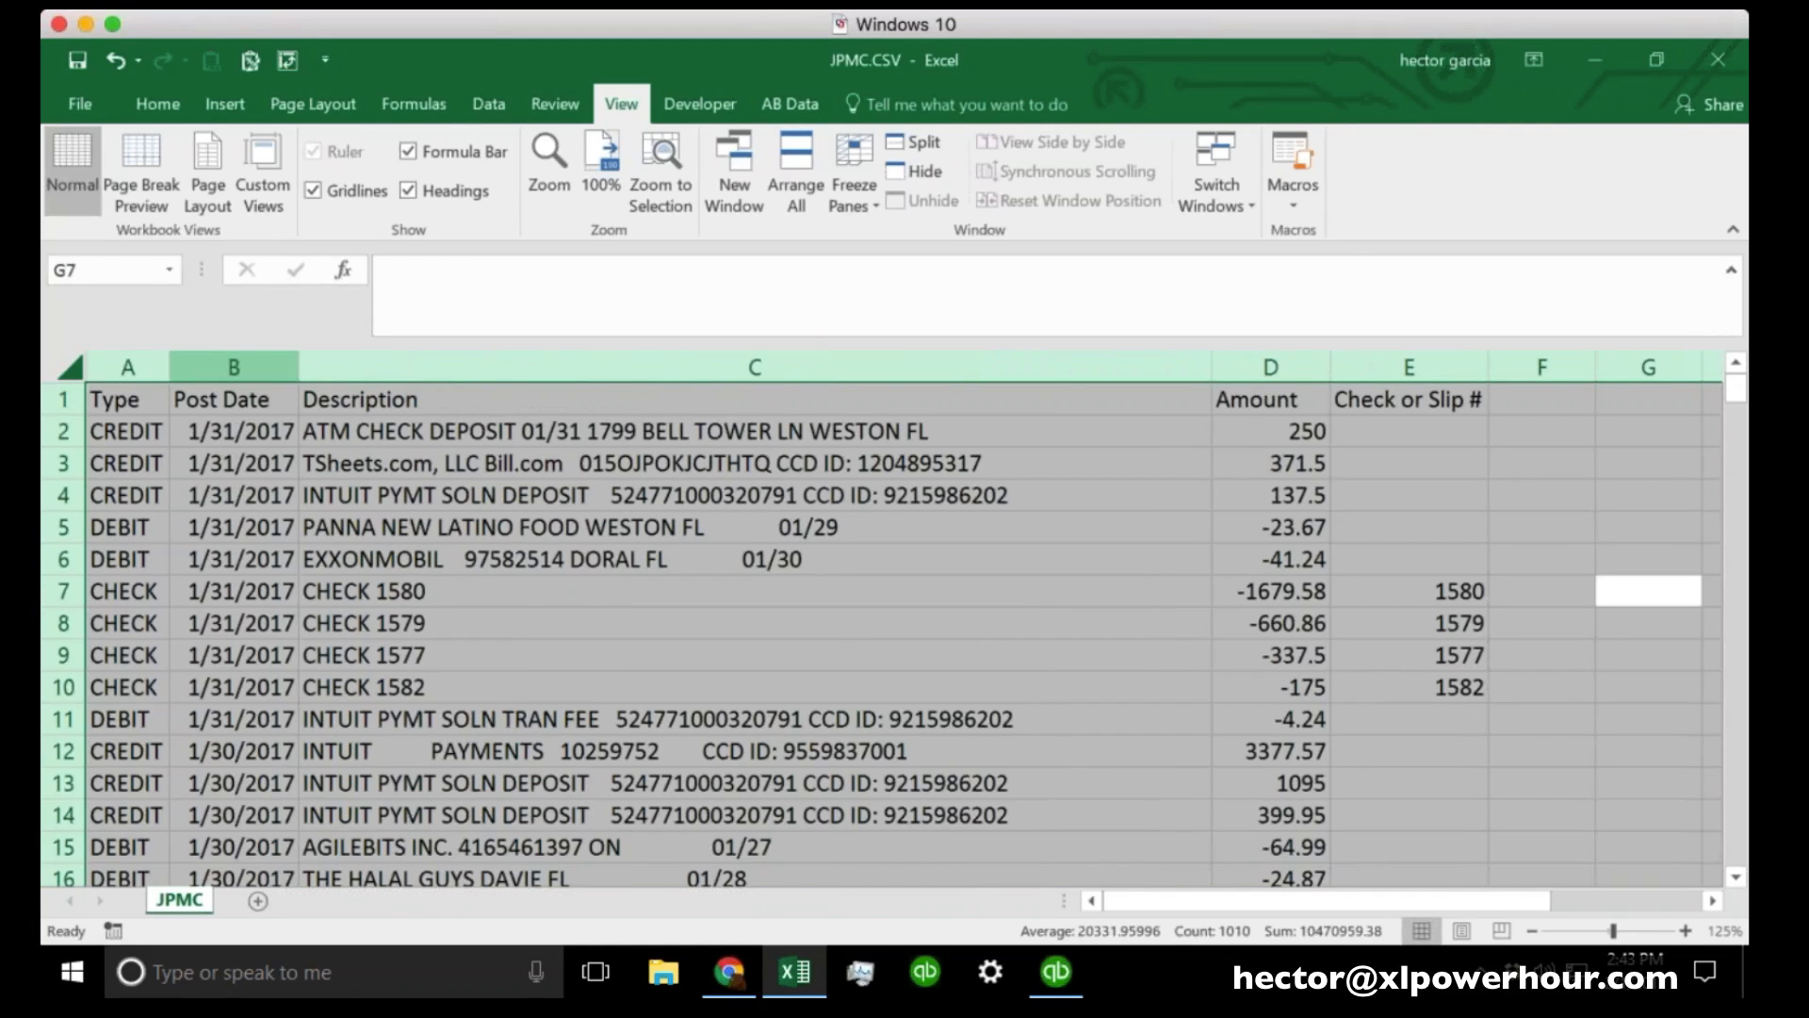
key("ctrl+z")
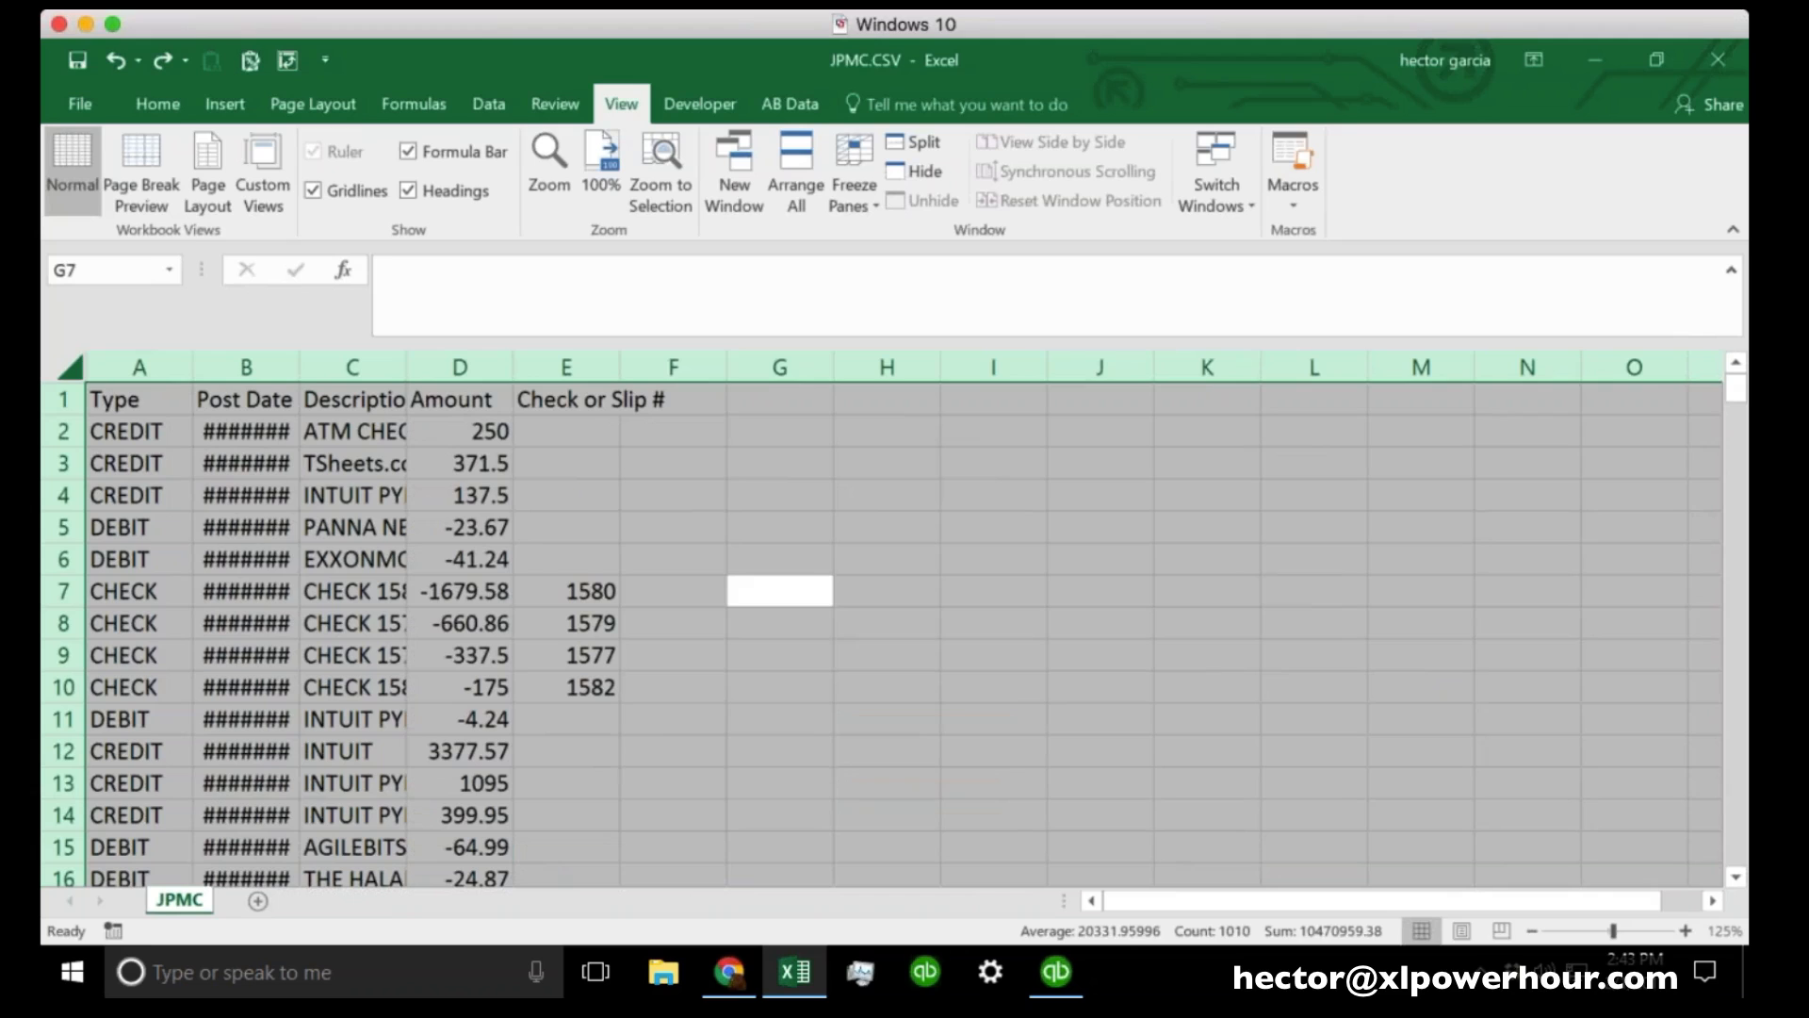
double_click(192, 368)
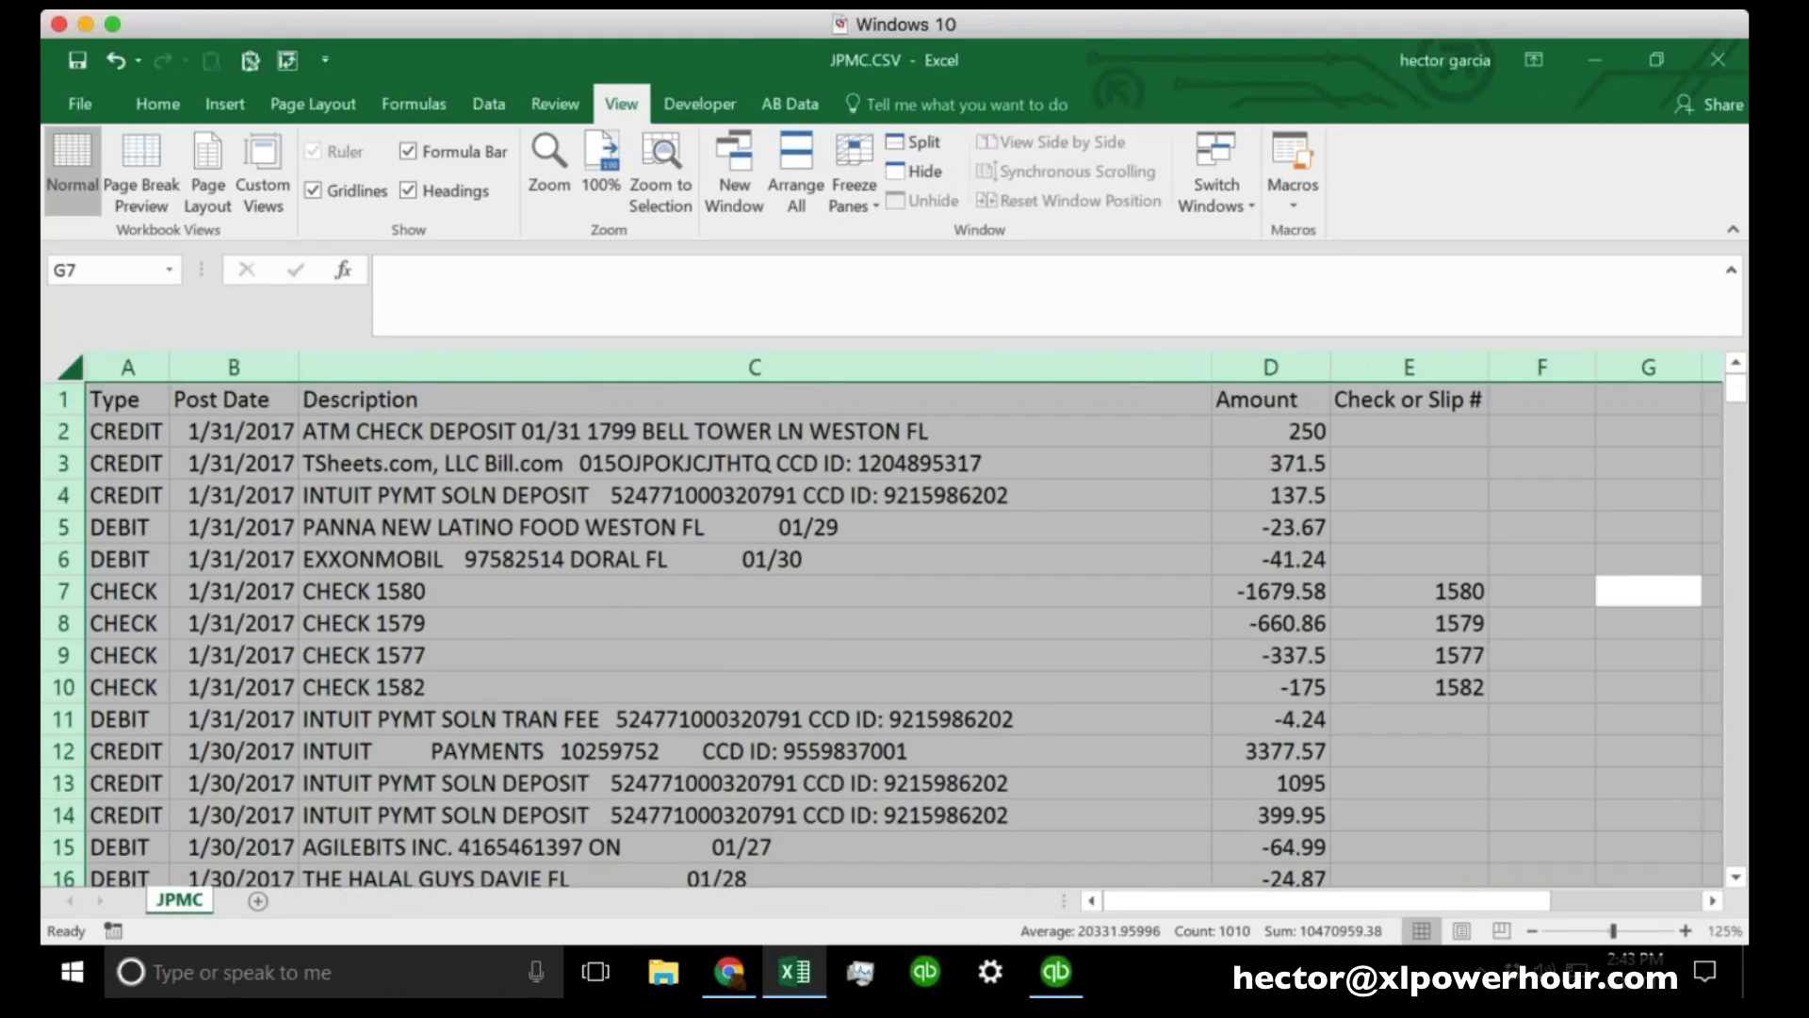
left_click(127, 368)
left_click(271, 368)
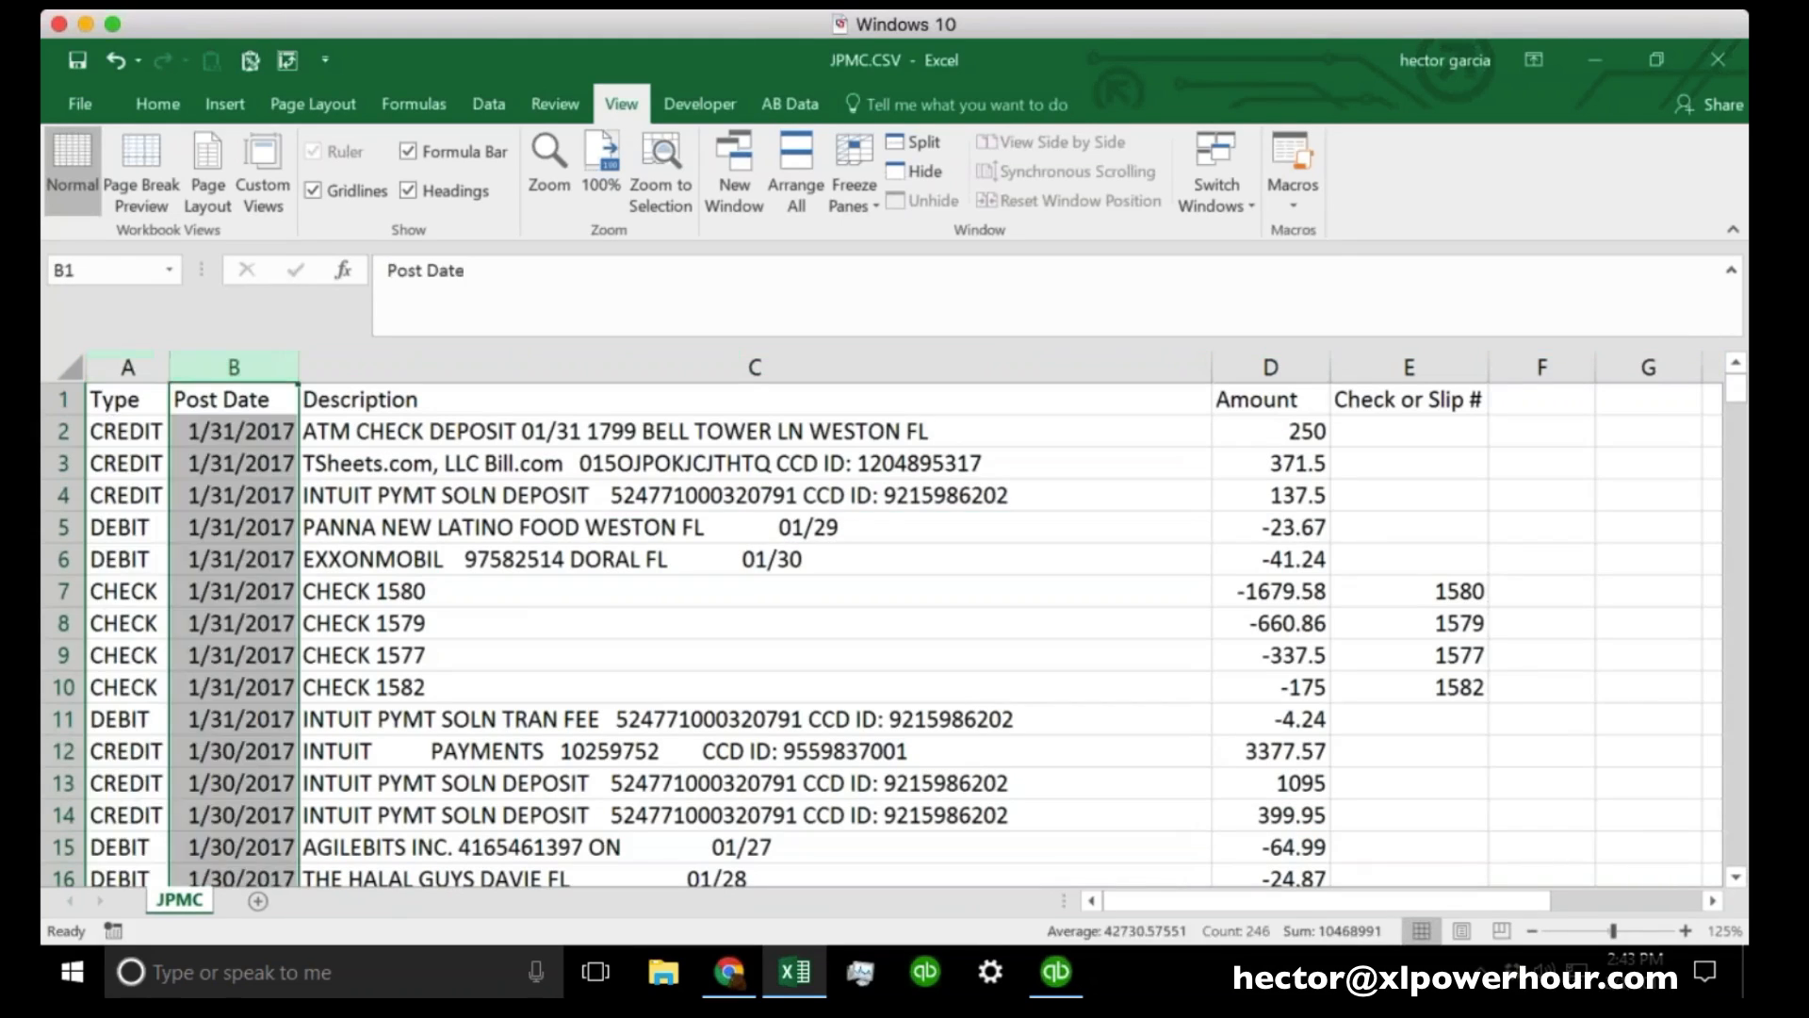
left_click(419, 365)
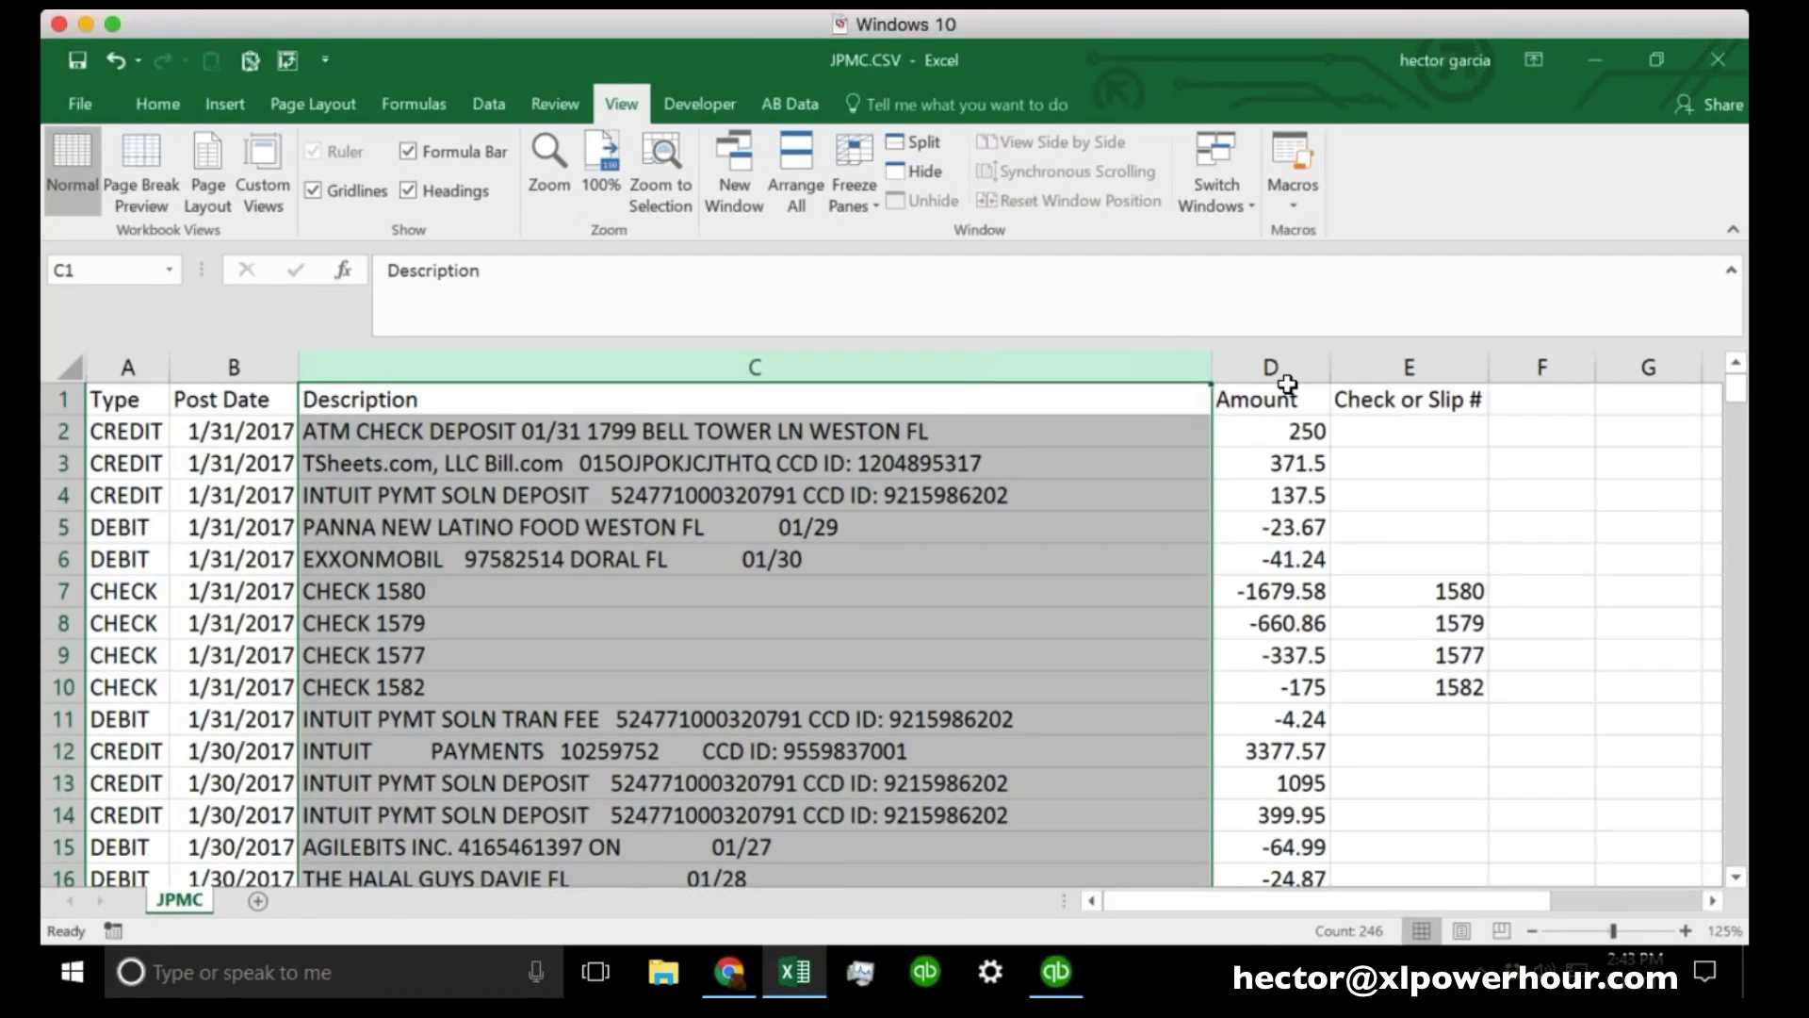
left_click(1283, 369)
left_click(1441, 365)
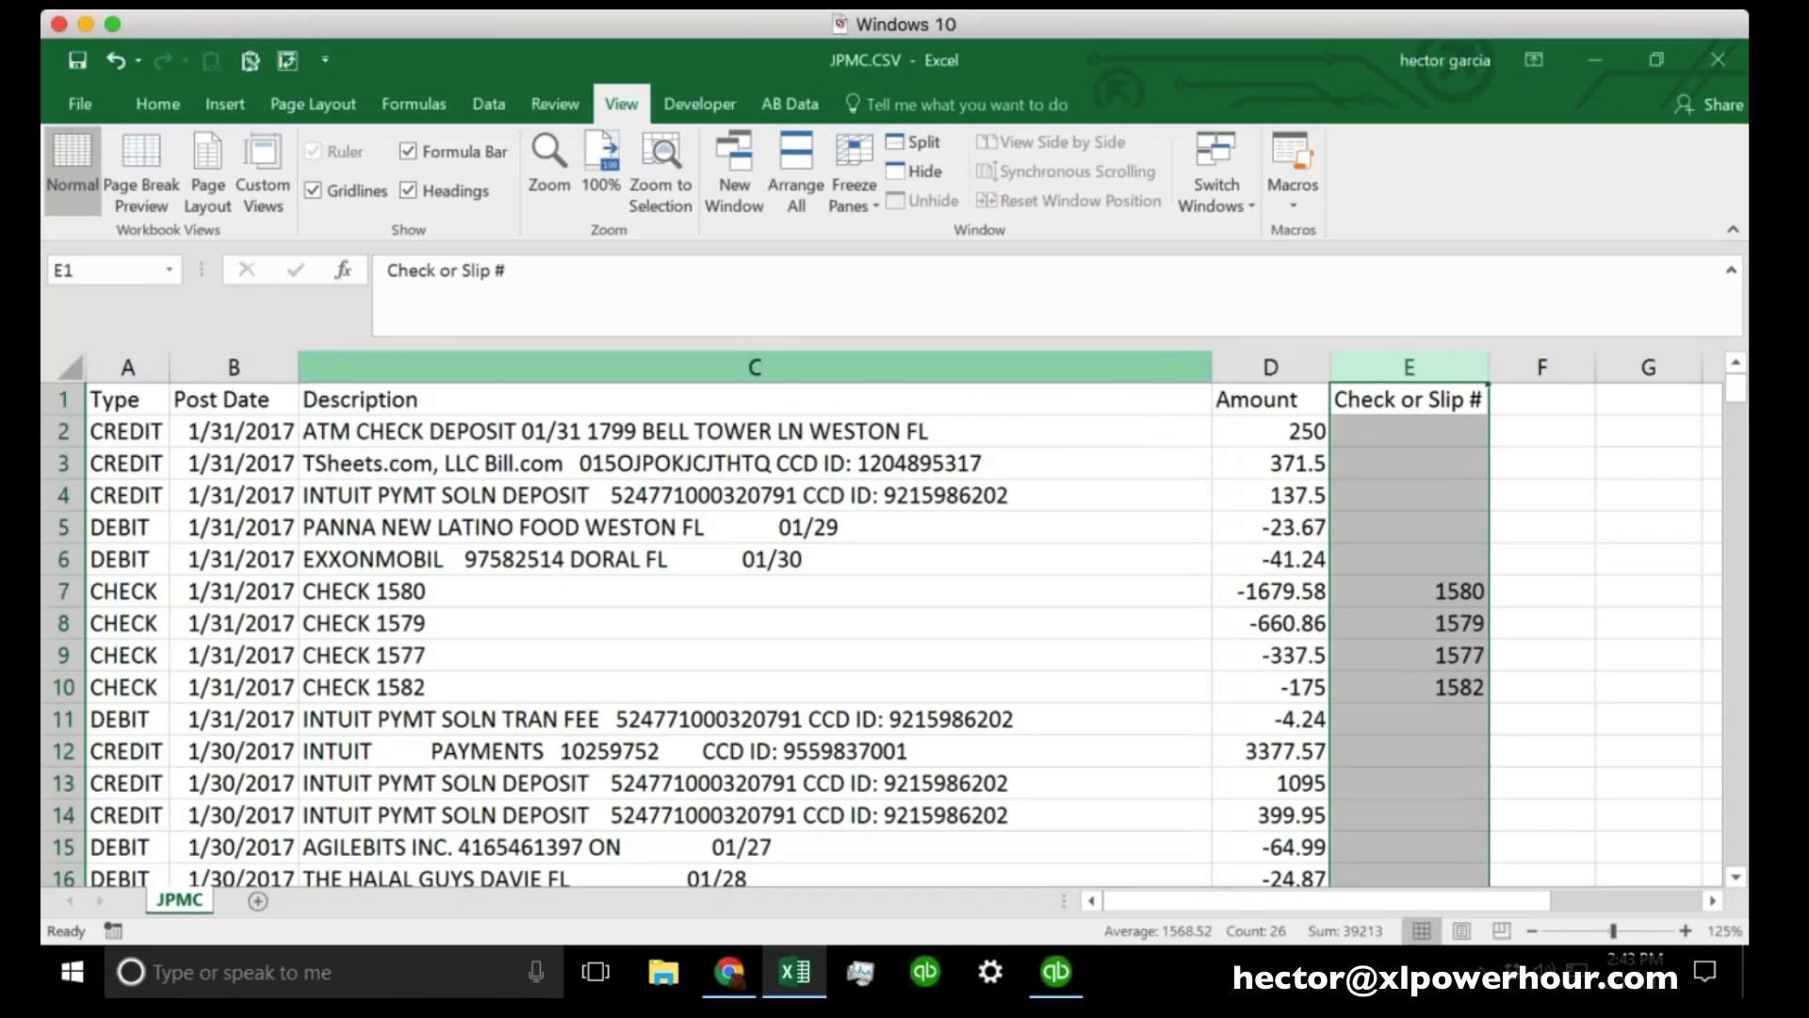
Narrow the Description column slightly and insert a blank column before the Amount column.
left_click_drag(1213, 365, 1051, 356)
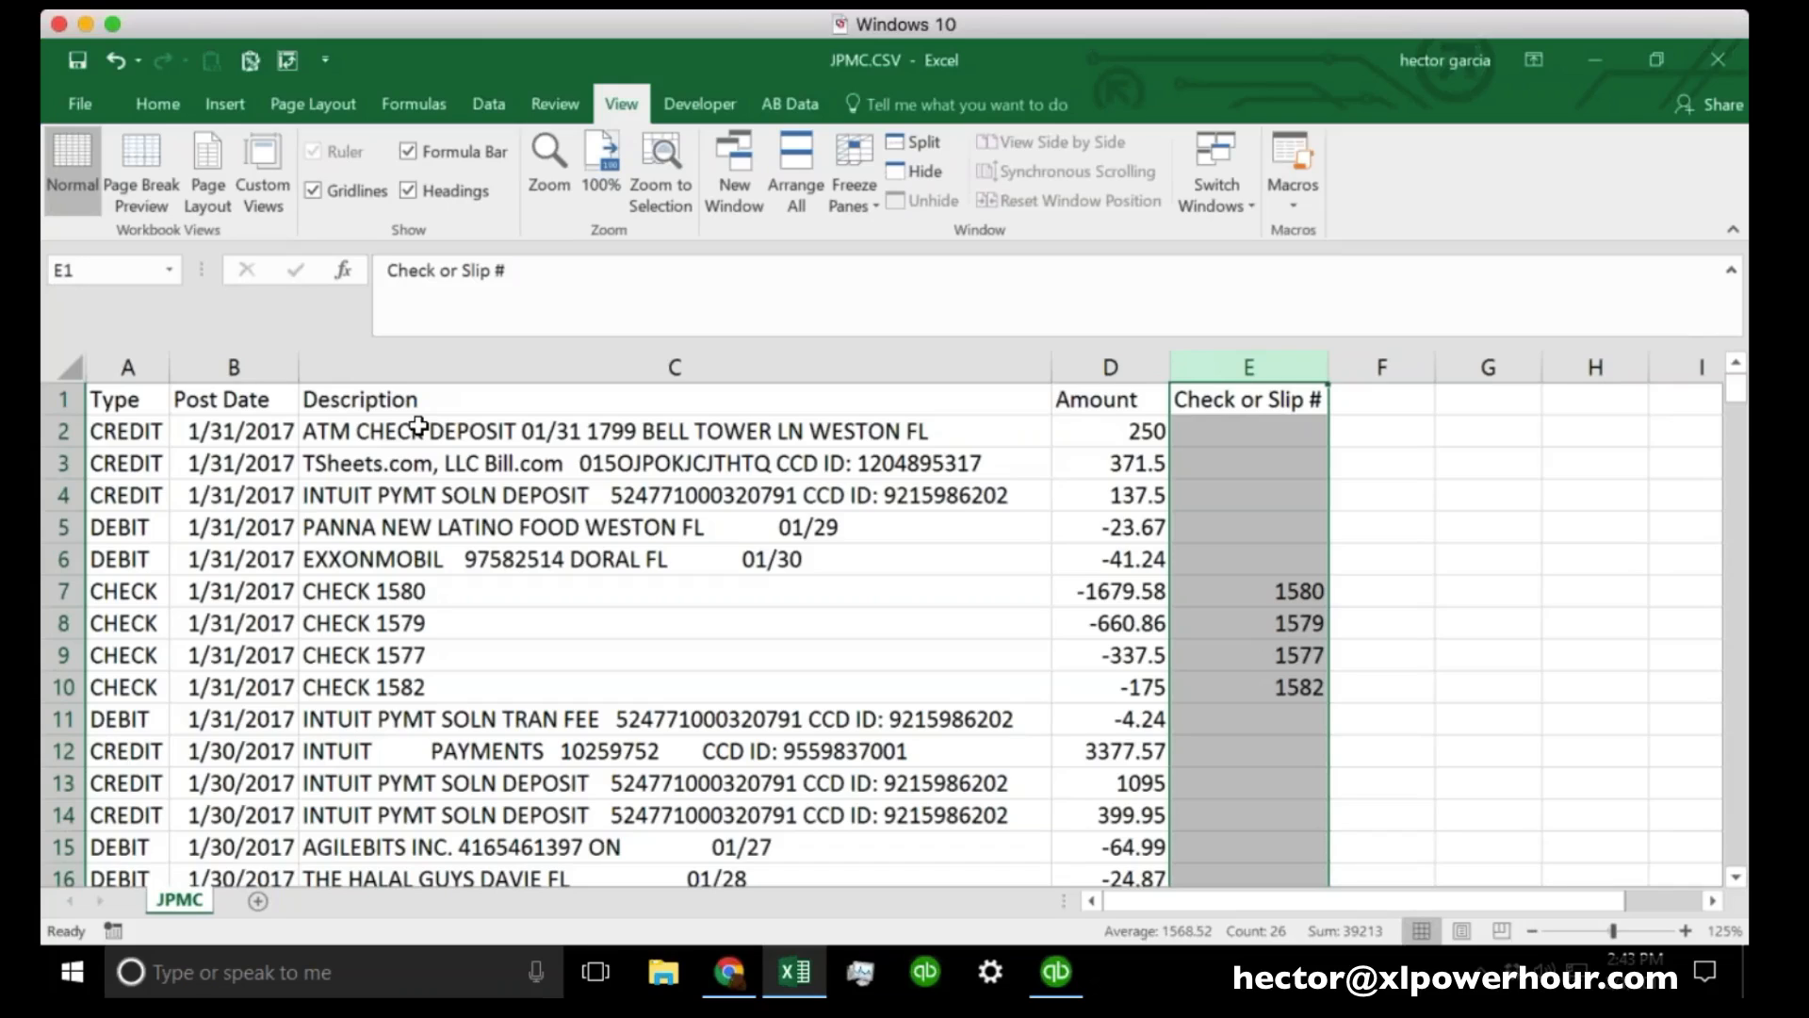
left_click(243, 357)
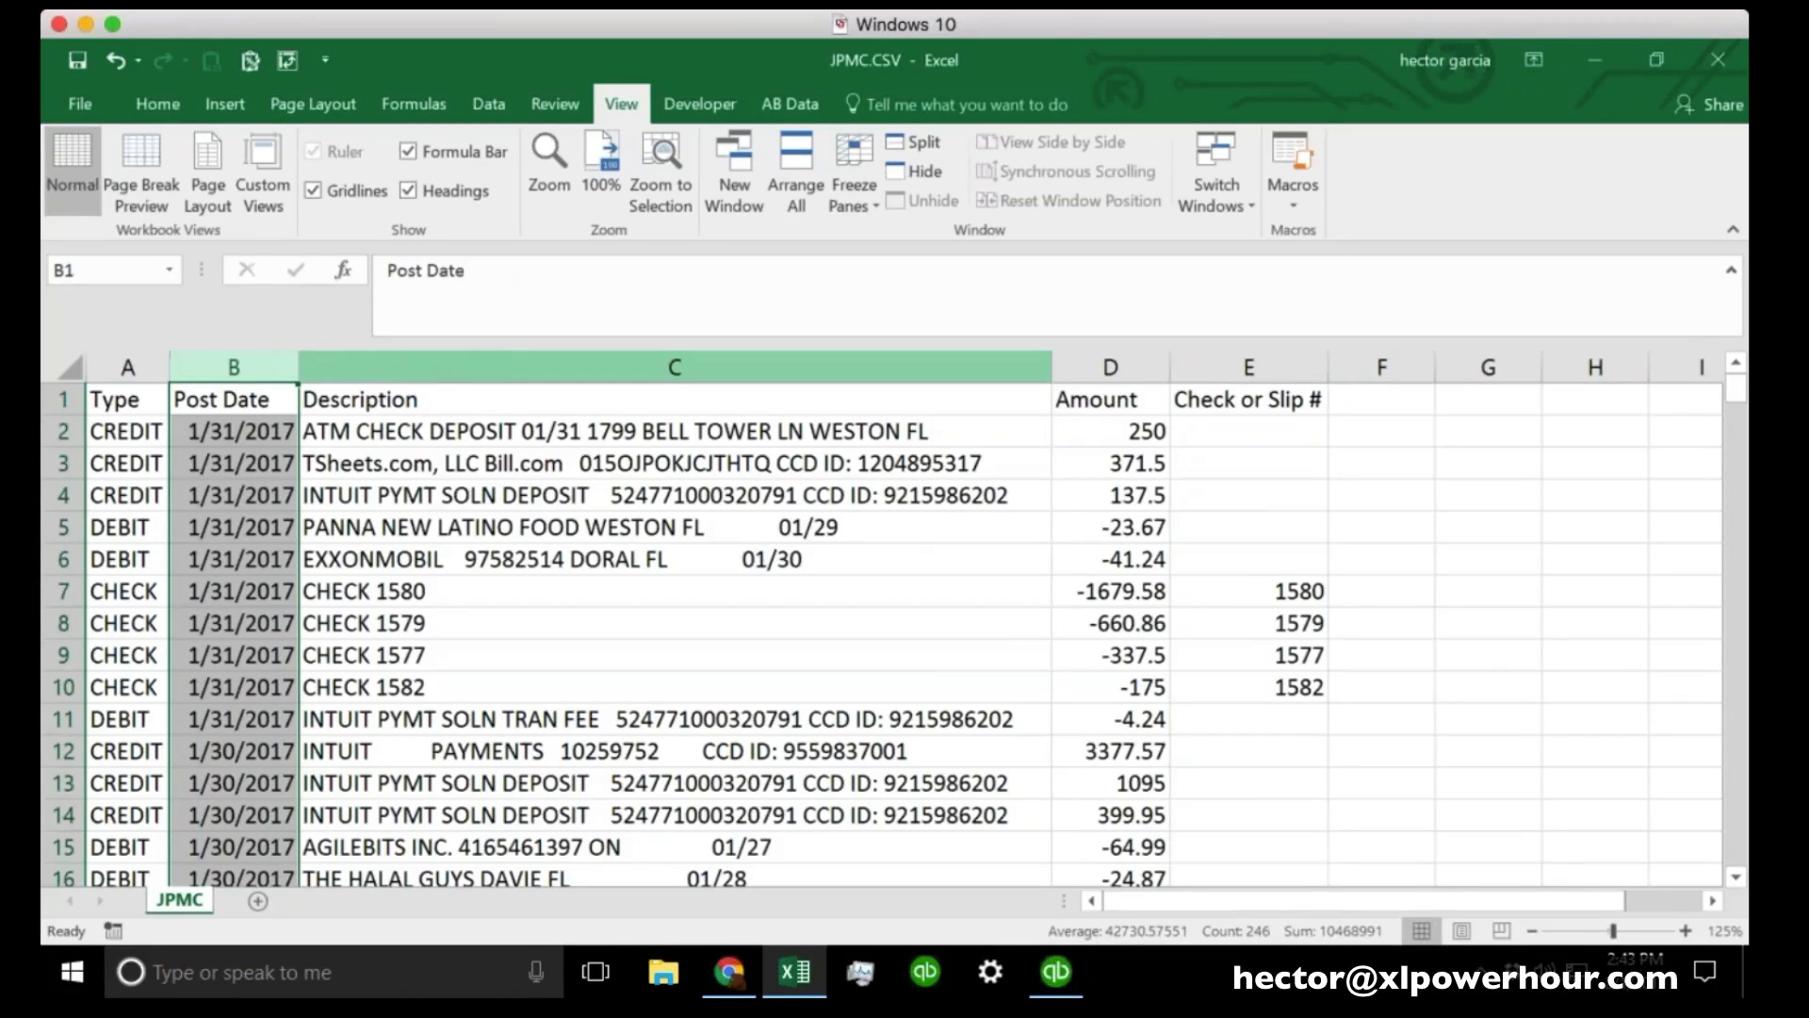
left_click(479, 367)
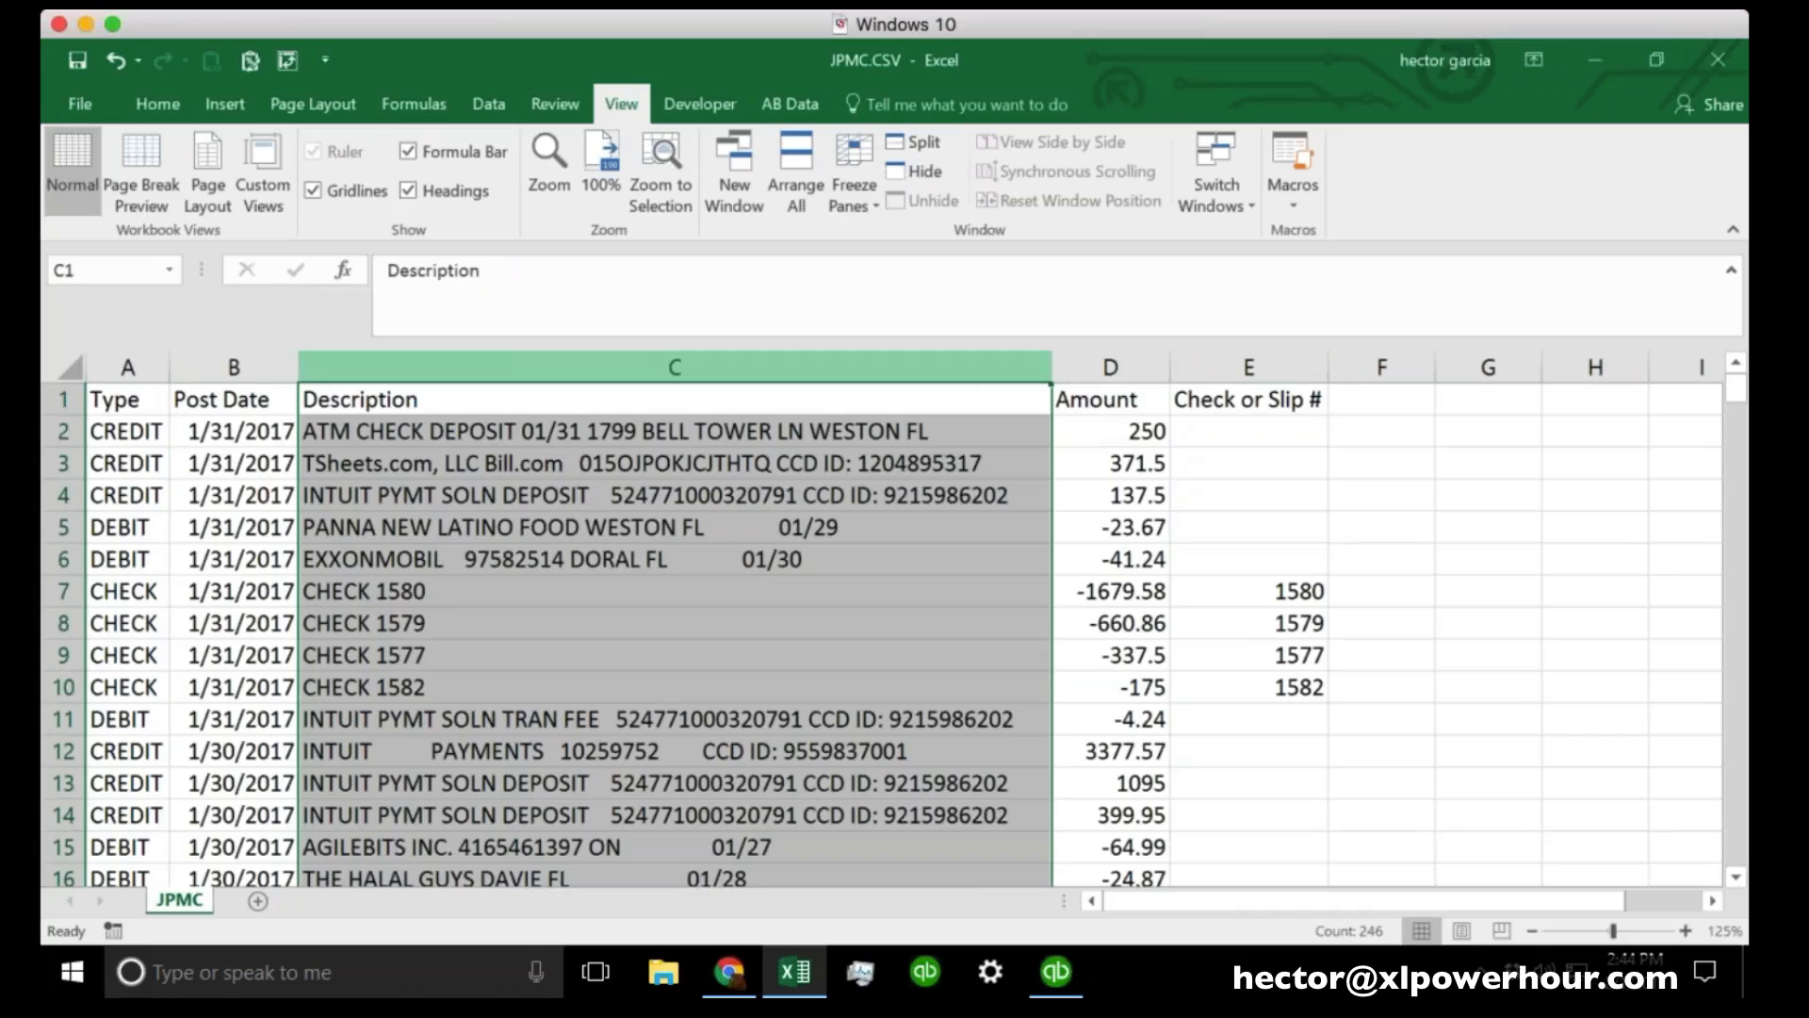
left_click(1110, 367)
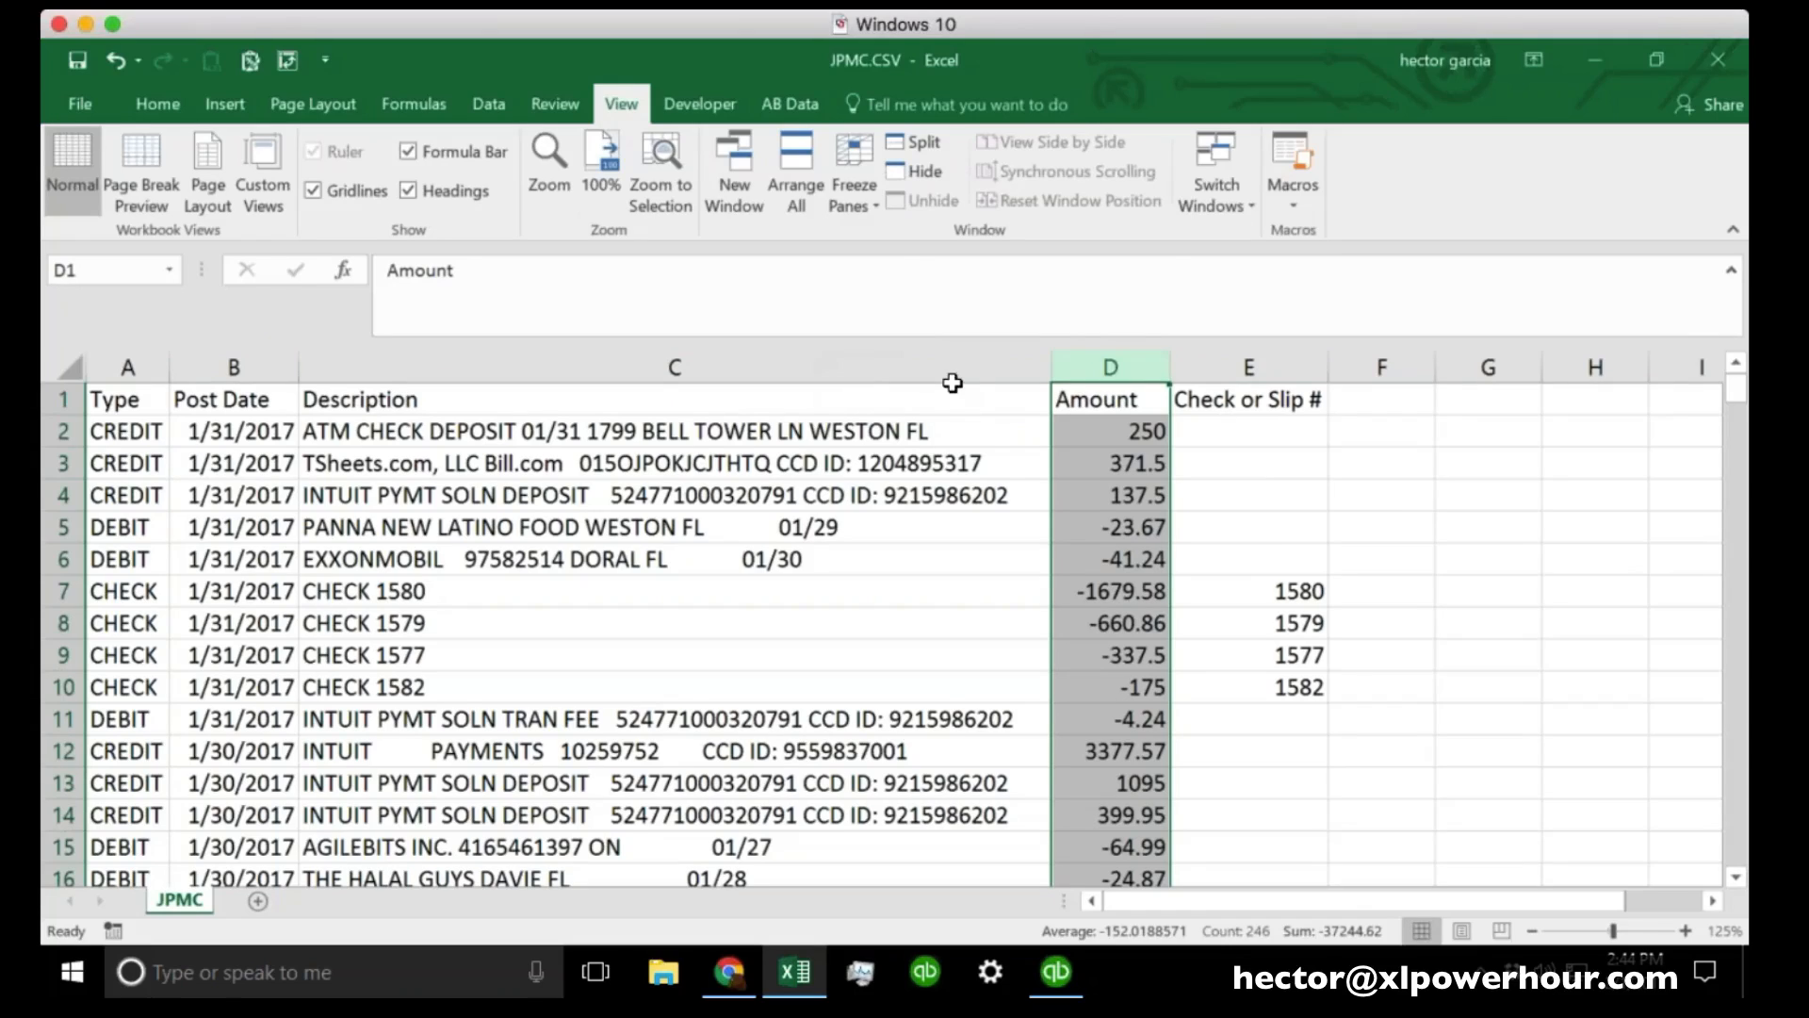
right_click(1114, 369)
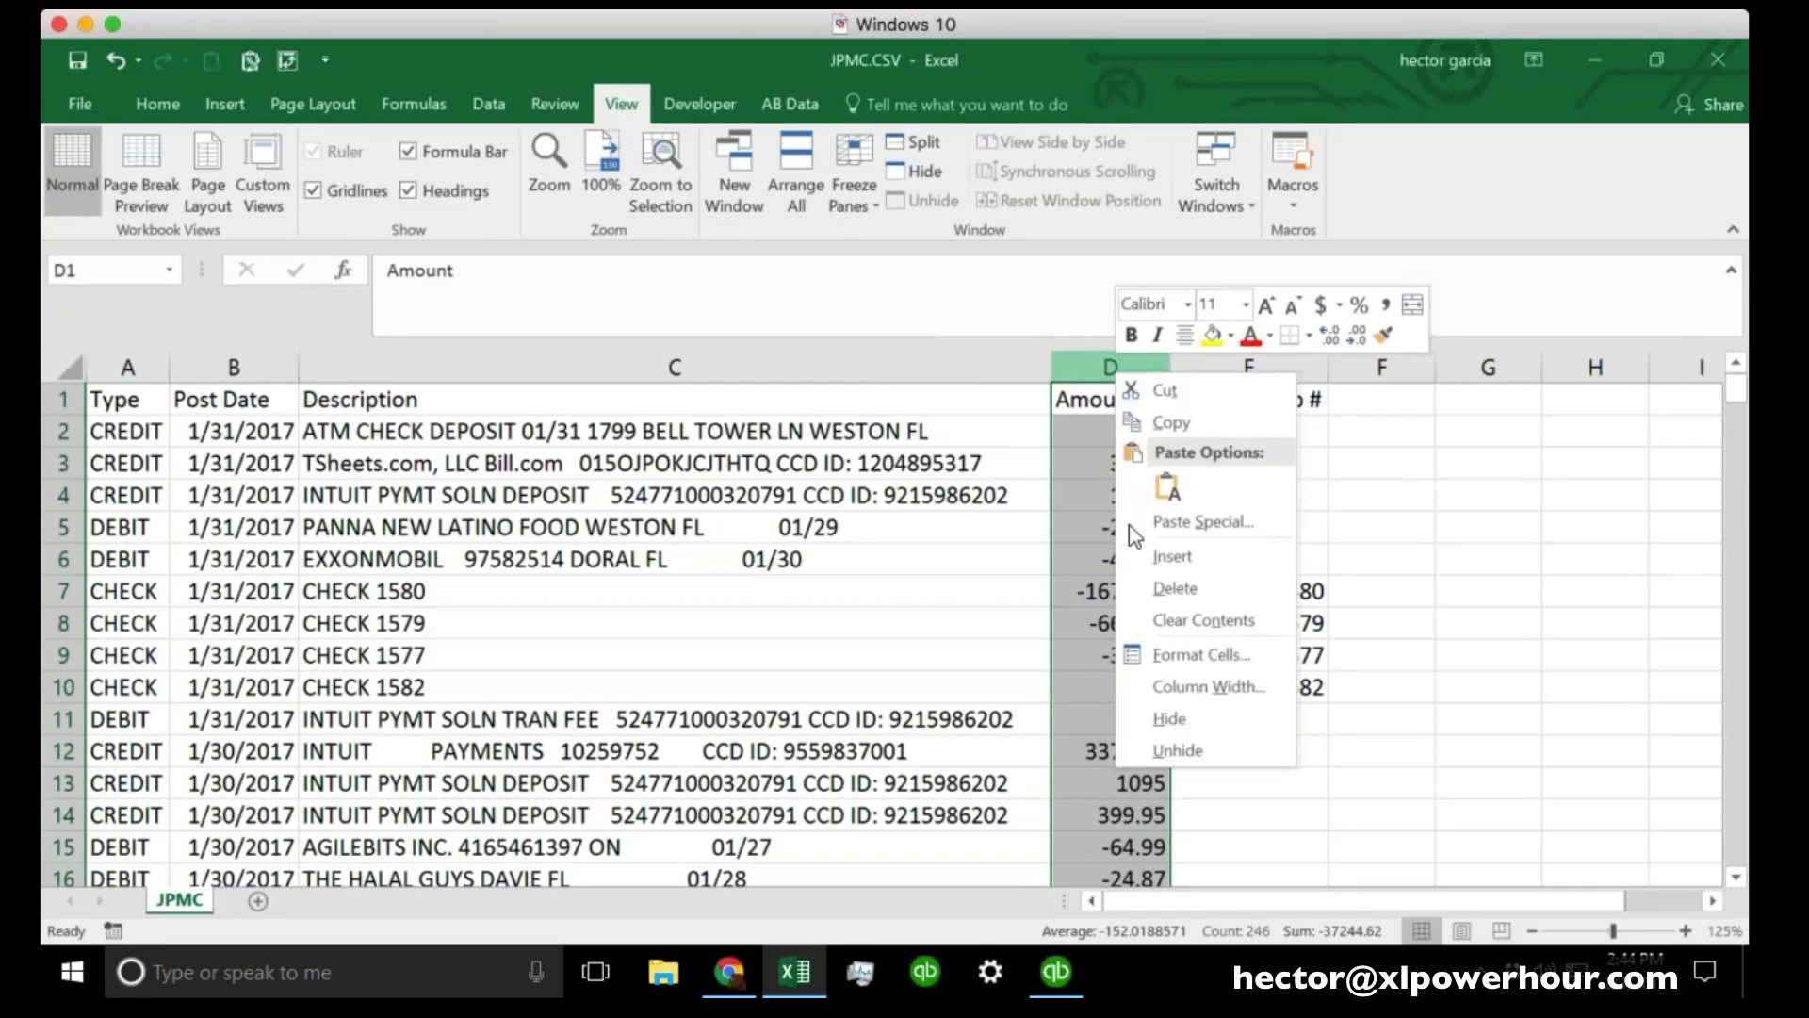
left_click(1159, 555)
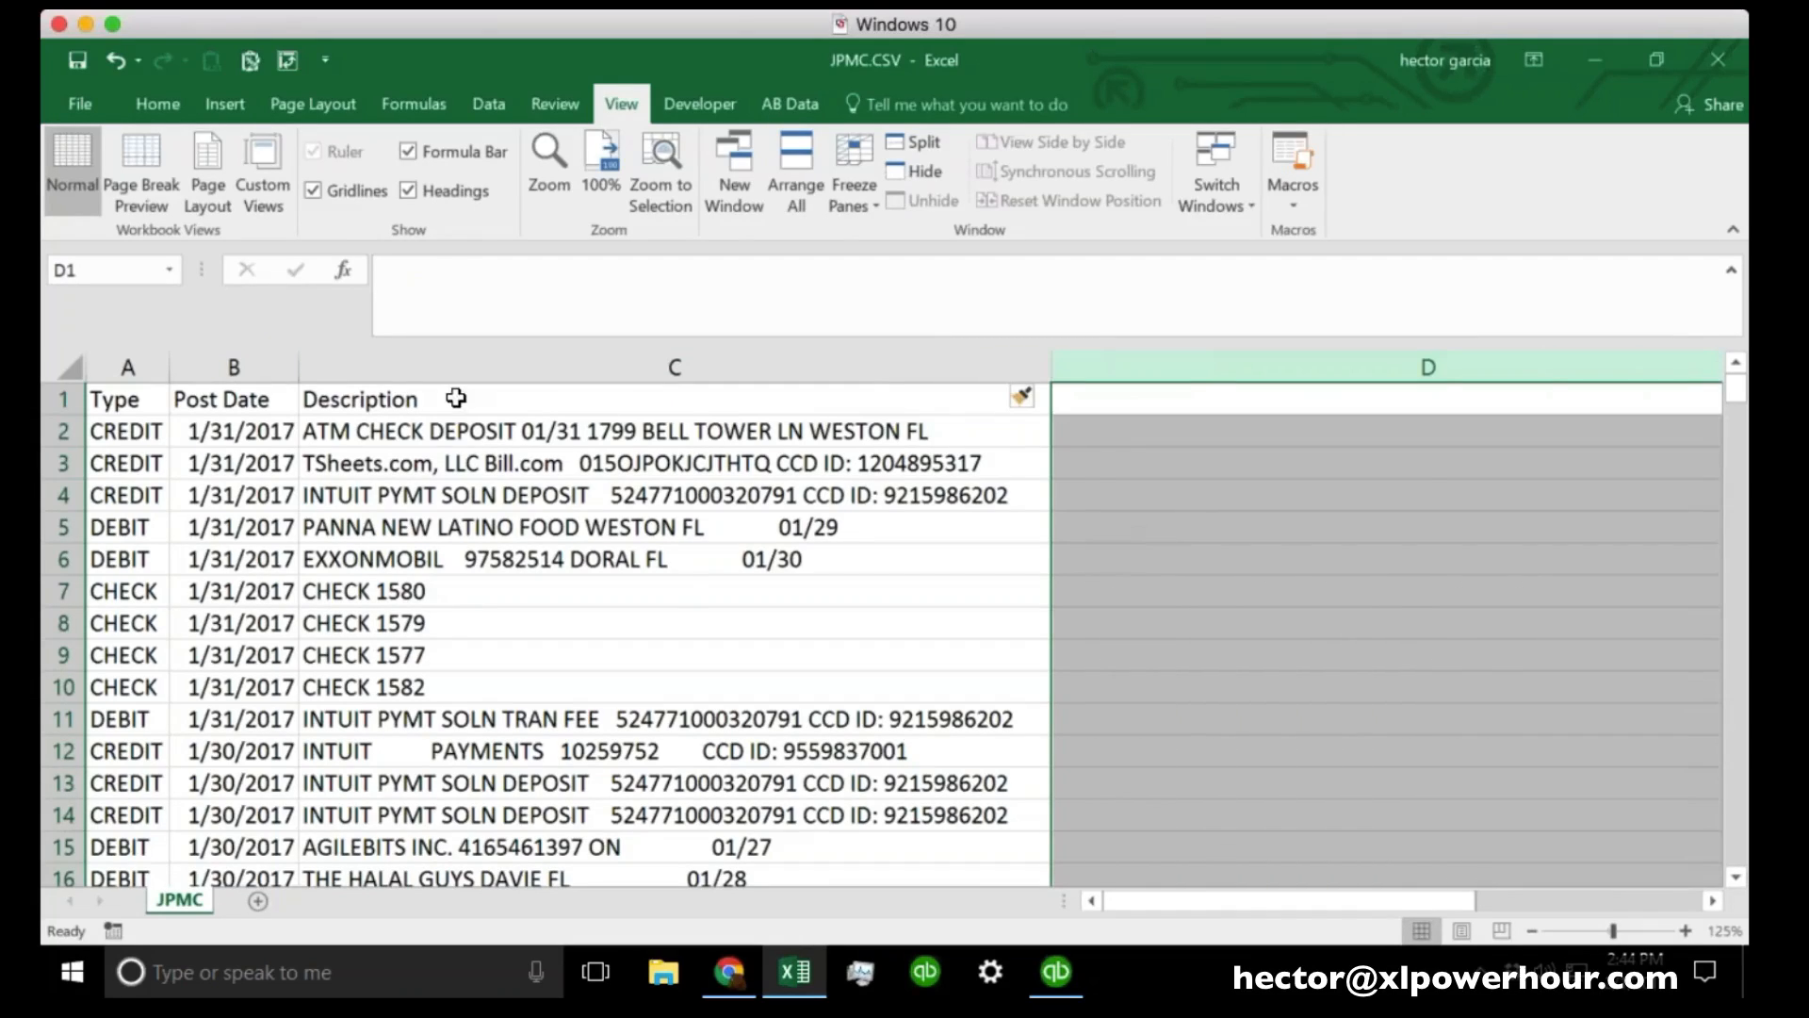
Copy the Description column and paste it as values into the blank column D.
left_click(462, 368)
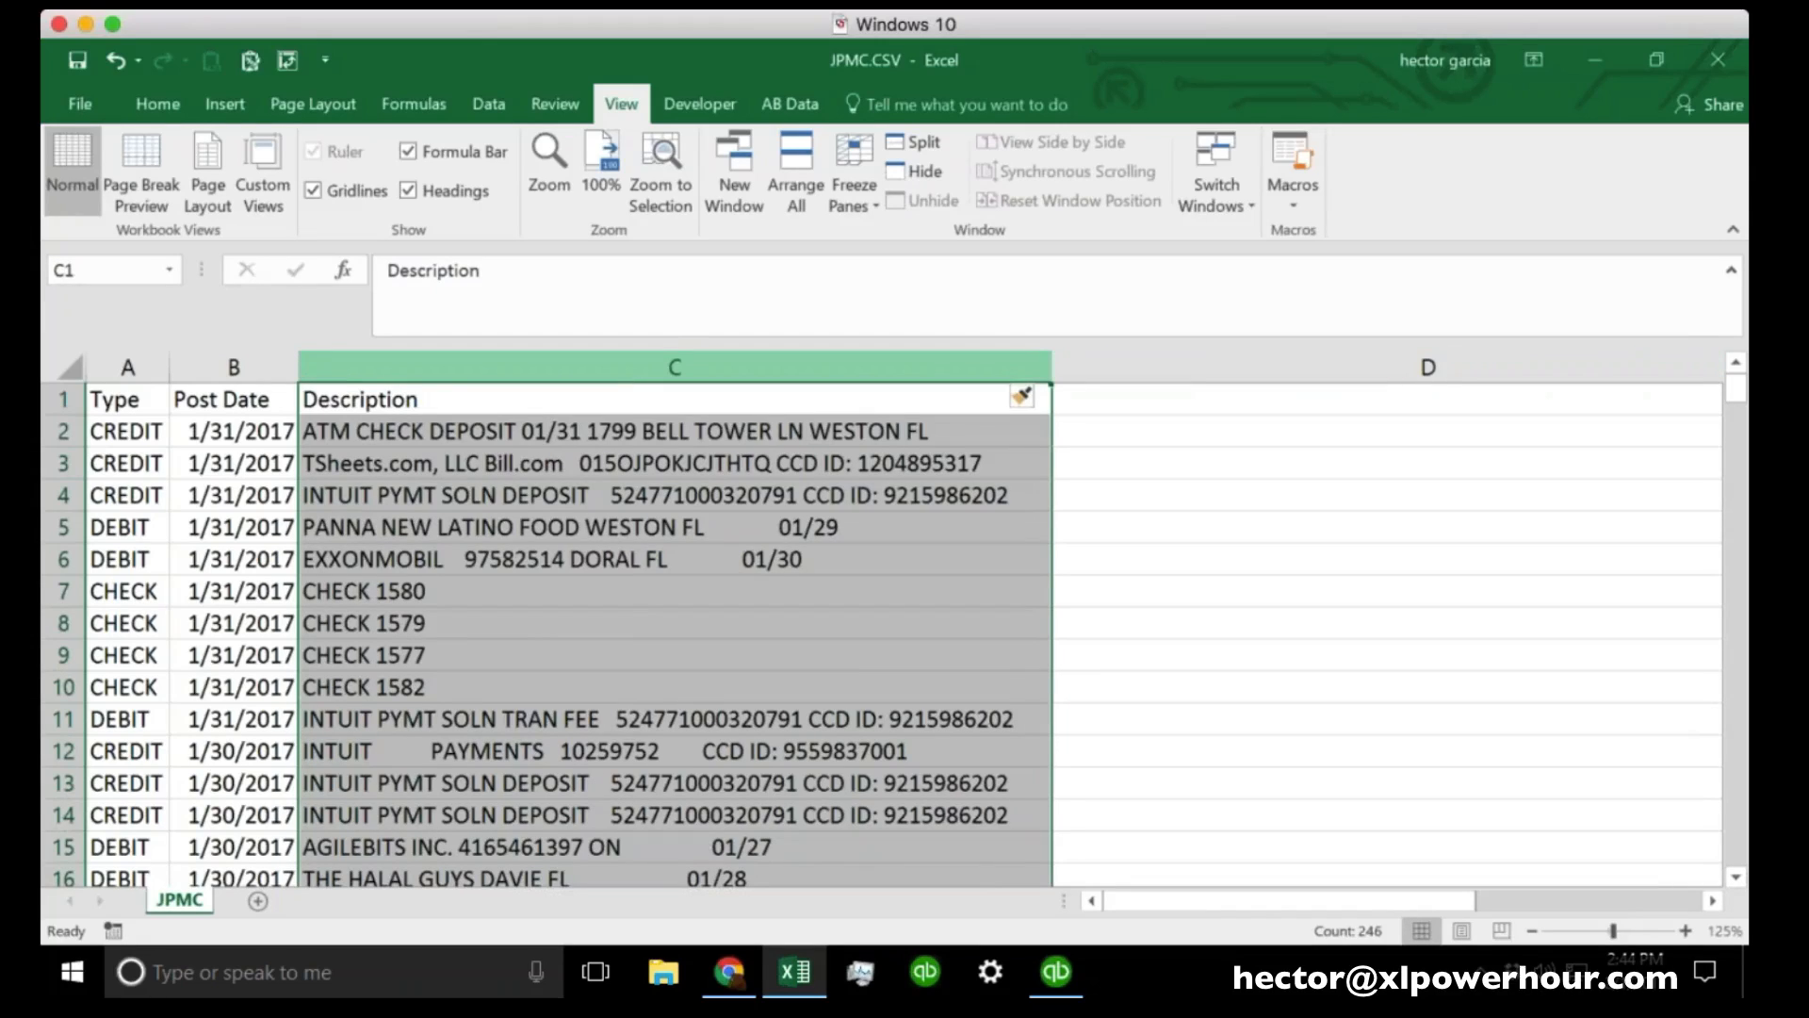
right_click(451, 370)
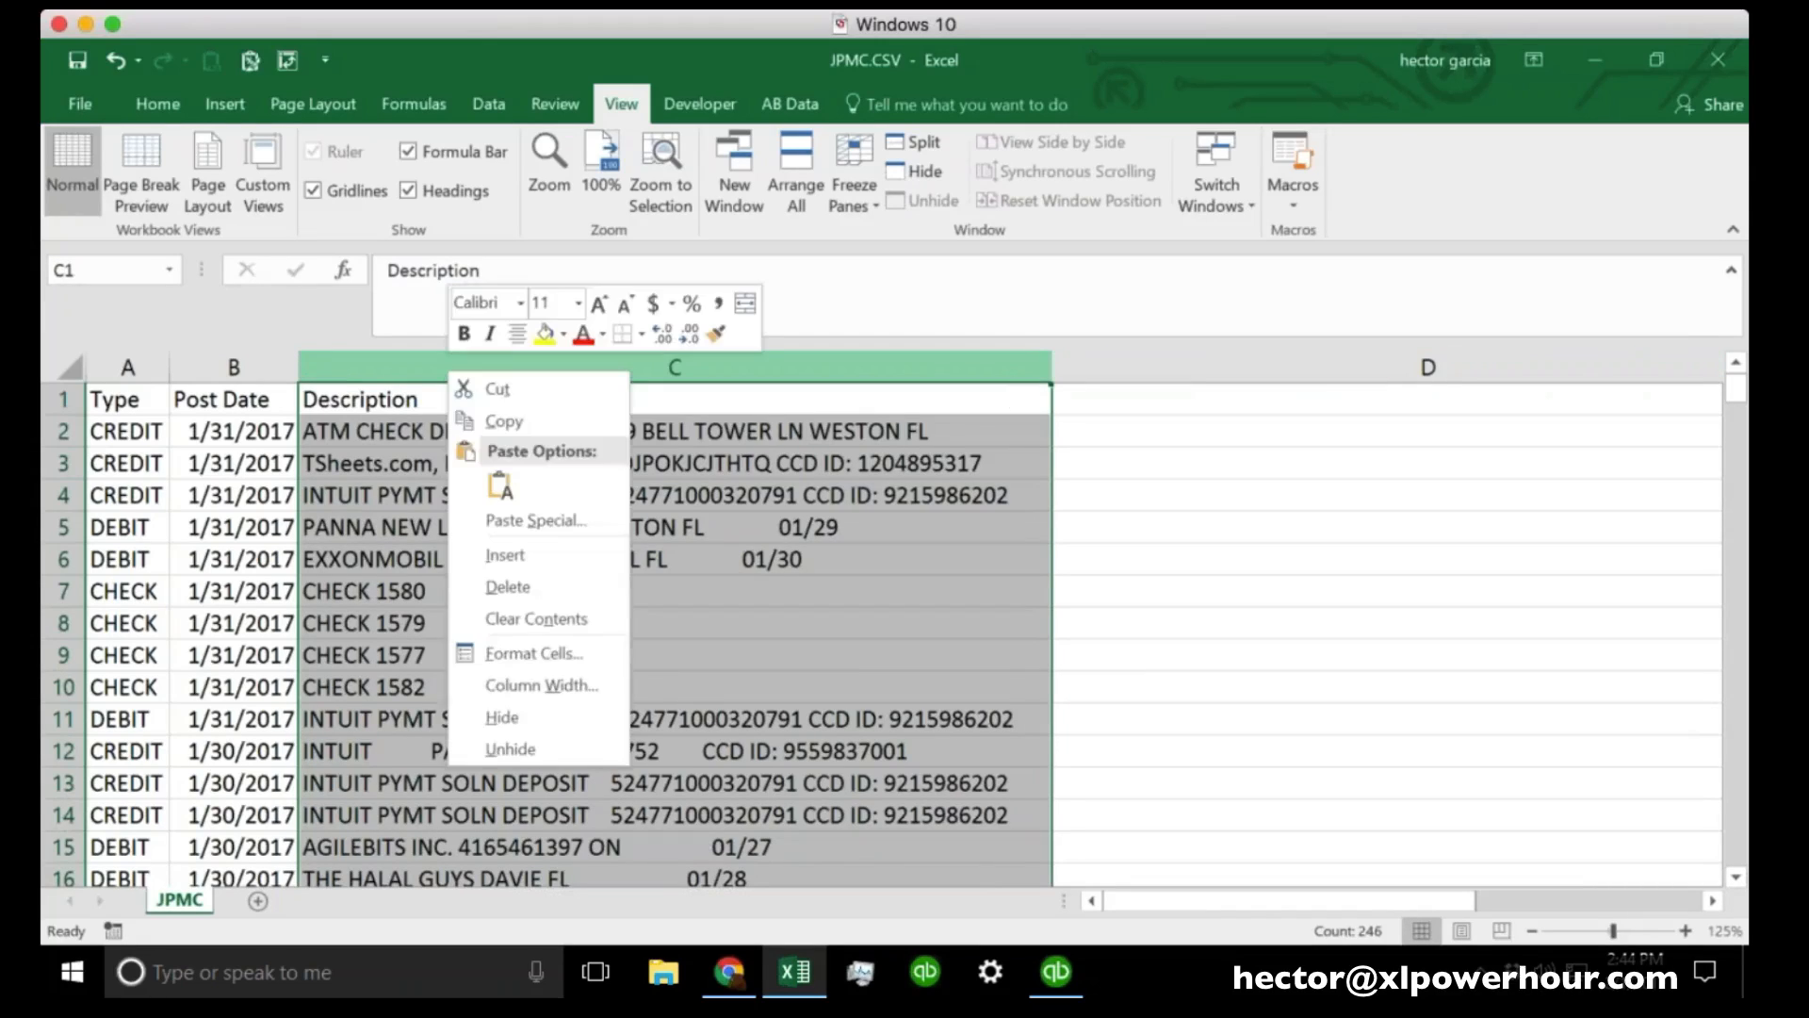
left_click(501, 424)
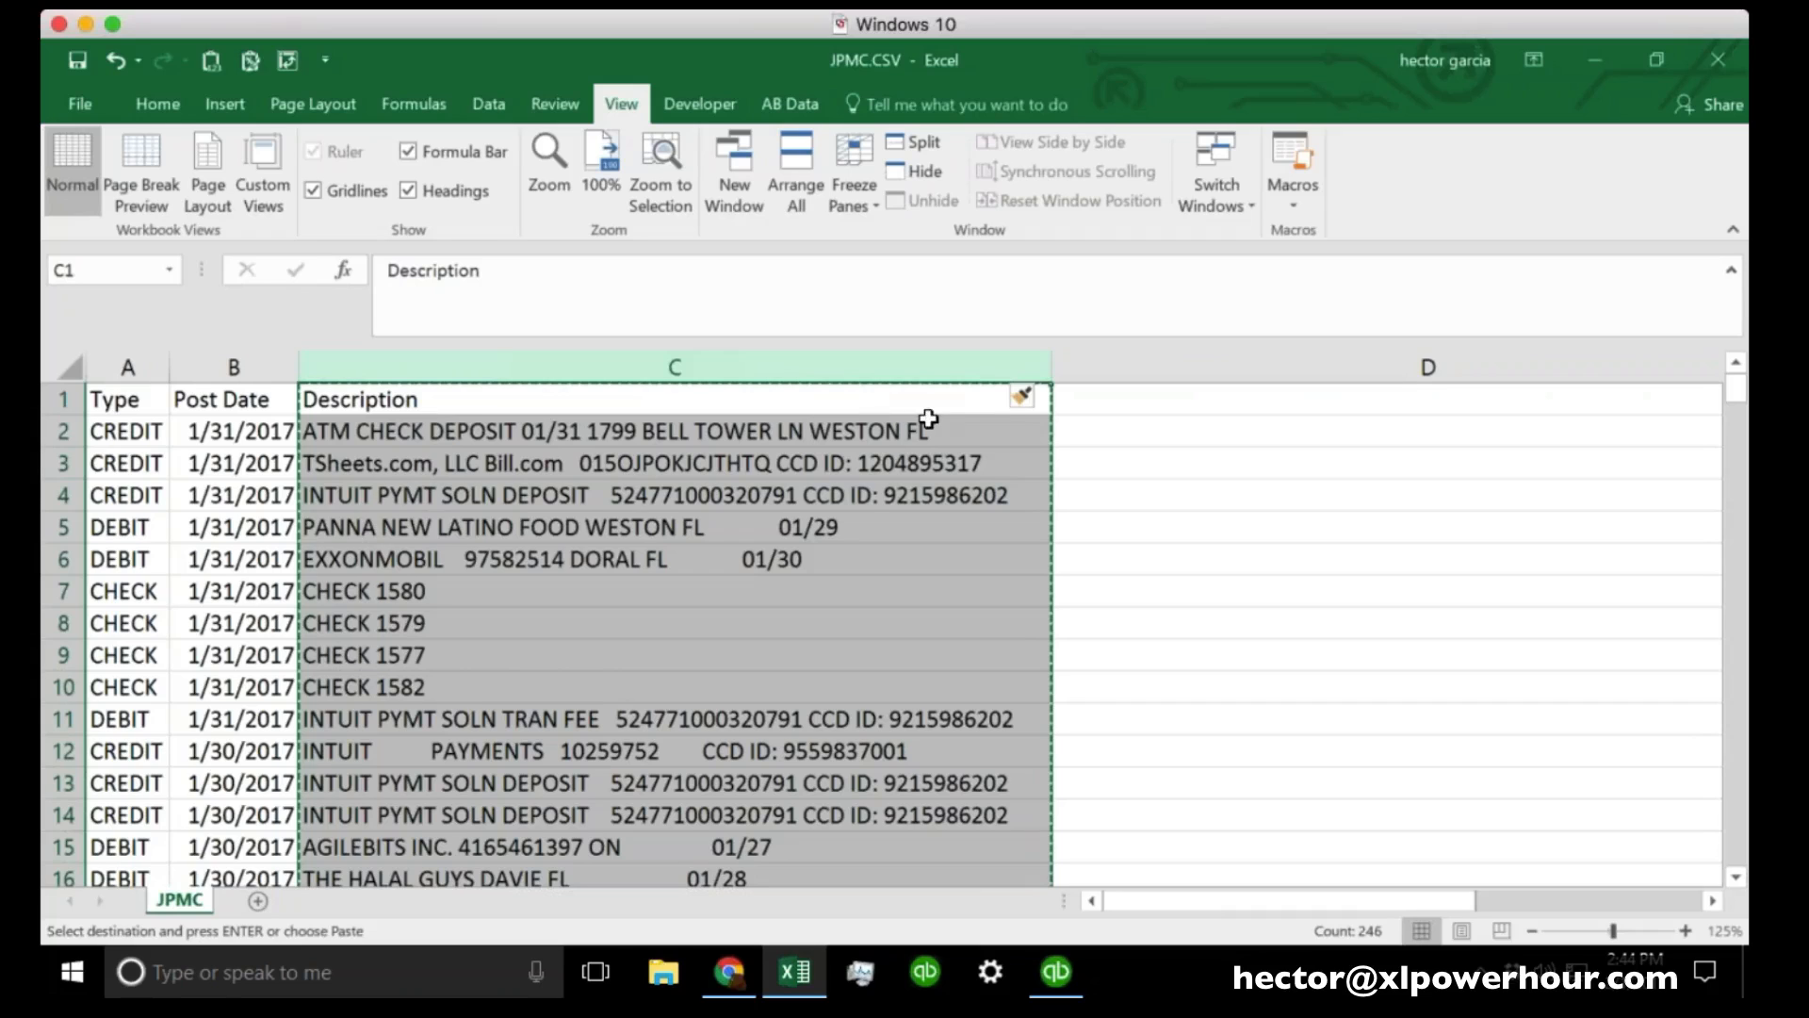
right_click(1135, 354)
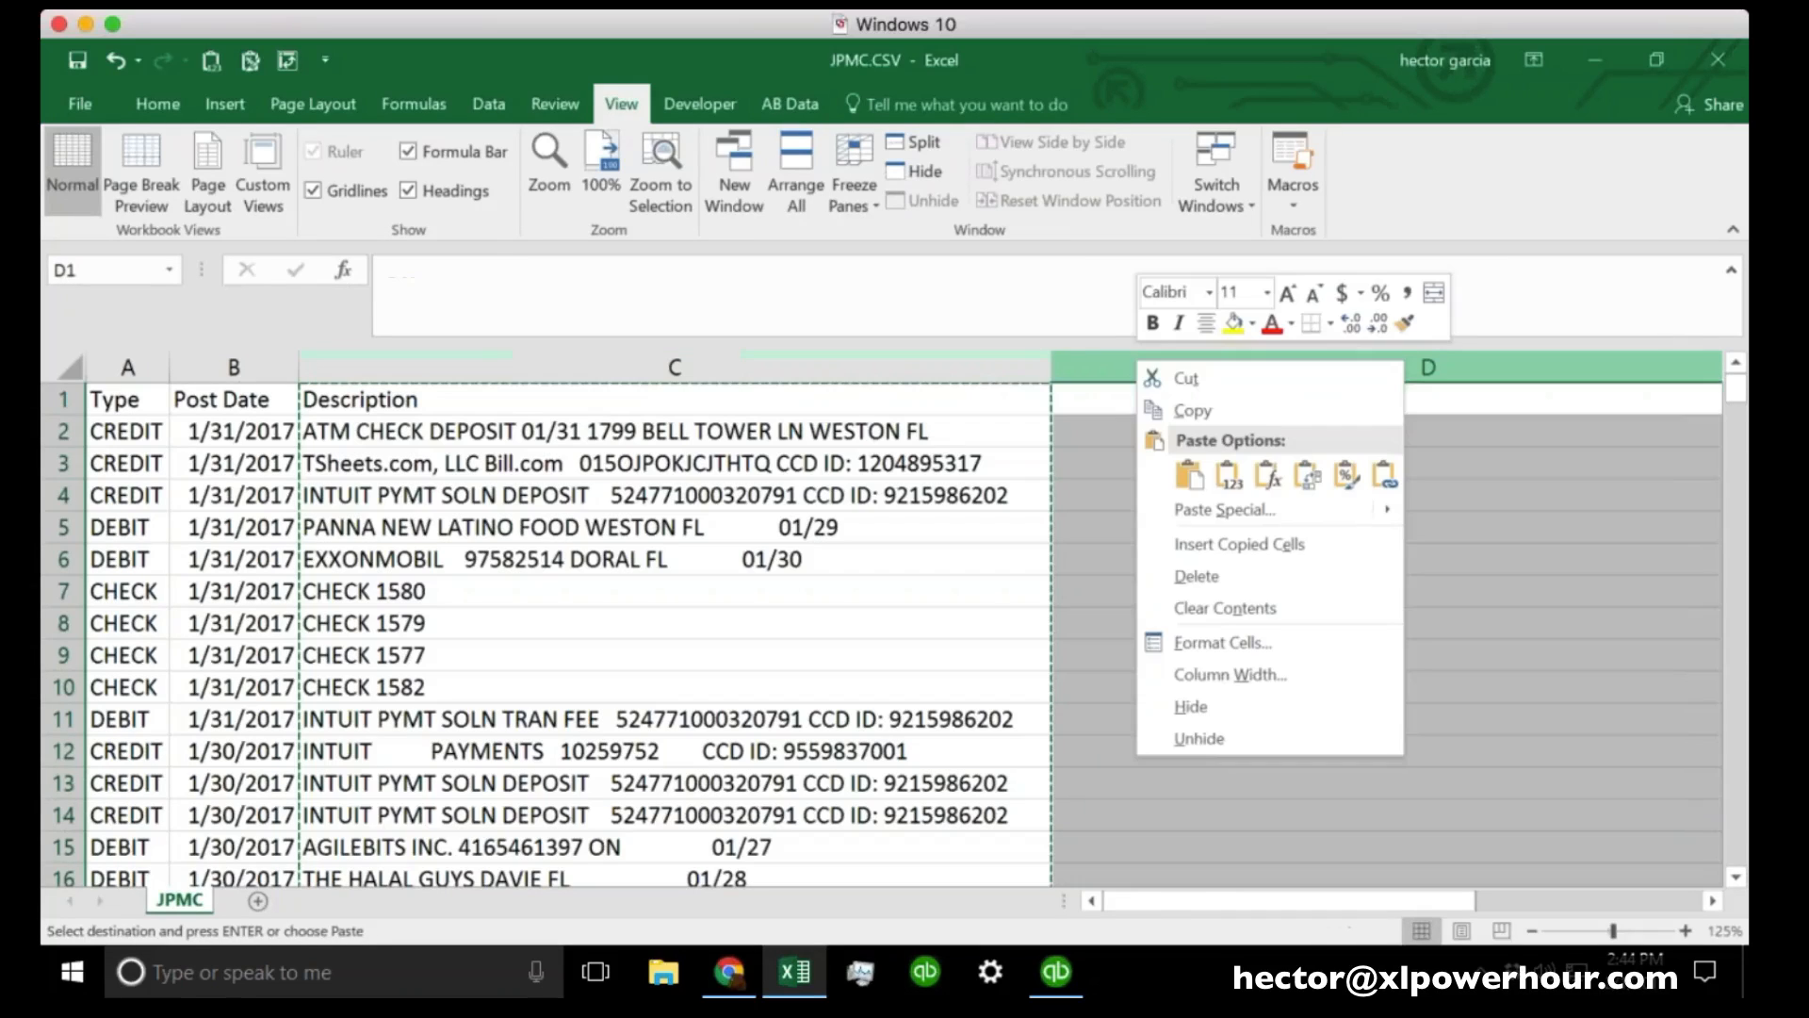
left_click(1225, 483)
left_click(1169, 489)
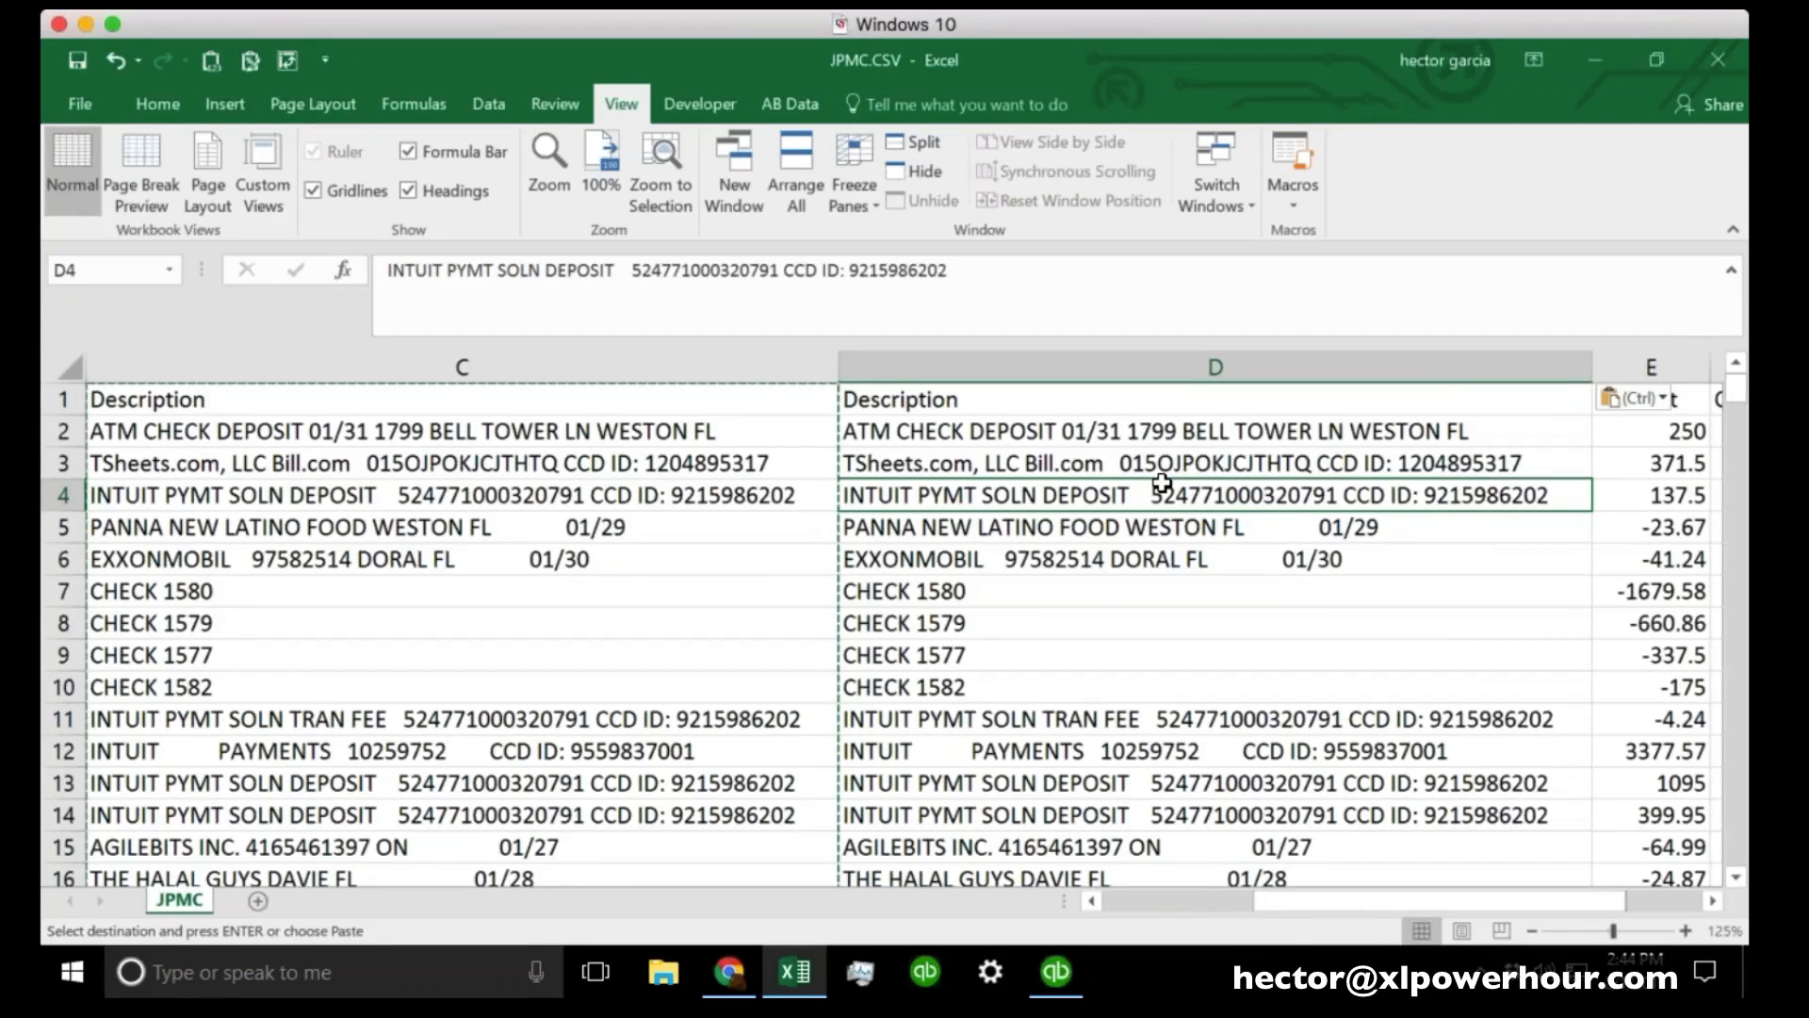
Narrow the duplicate Description column D to a small strip.
left_click(1098, 364)
left_click_drag(1592, 366, 907, 367)
left_click(975, 491)
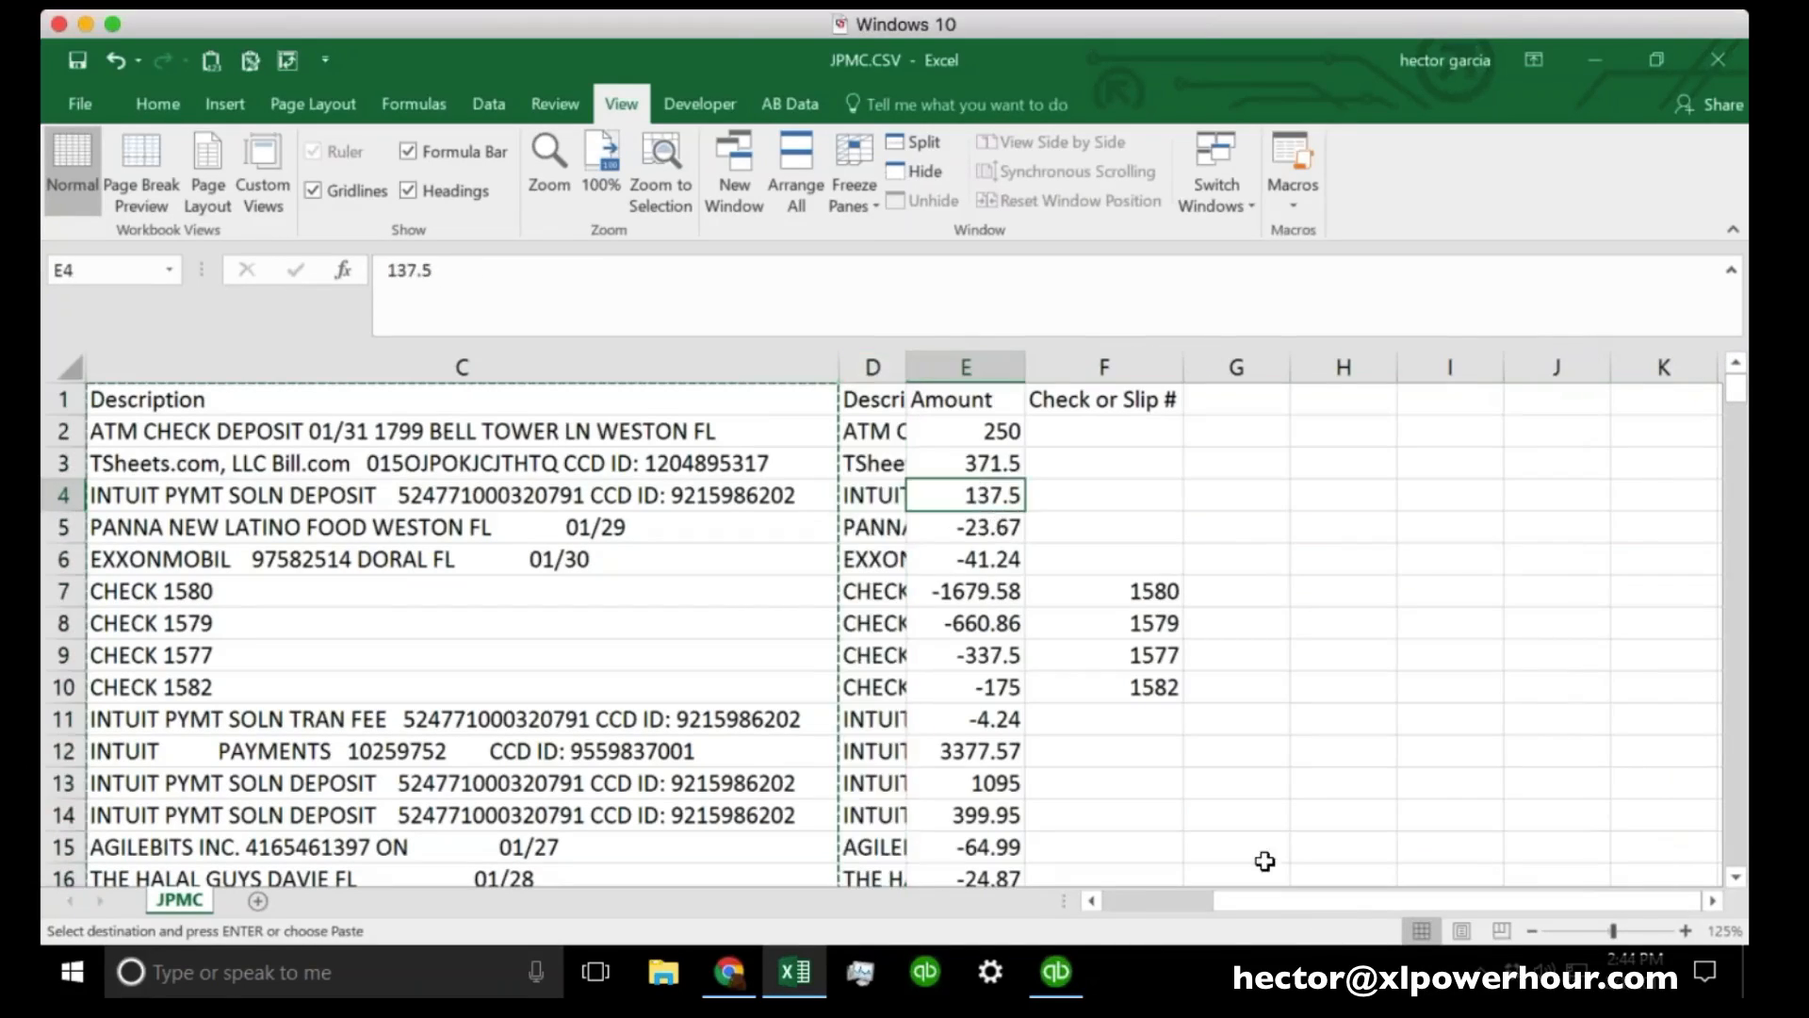
left_click(1176, 900)
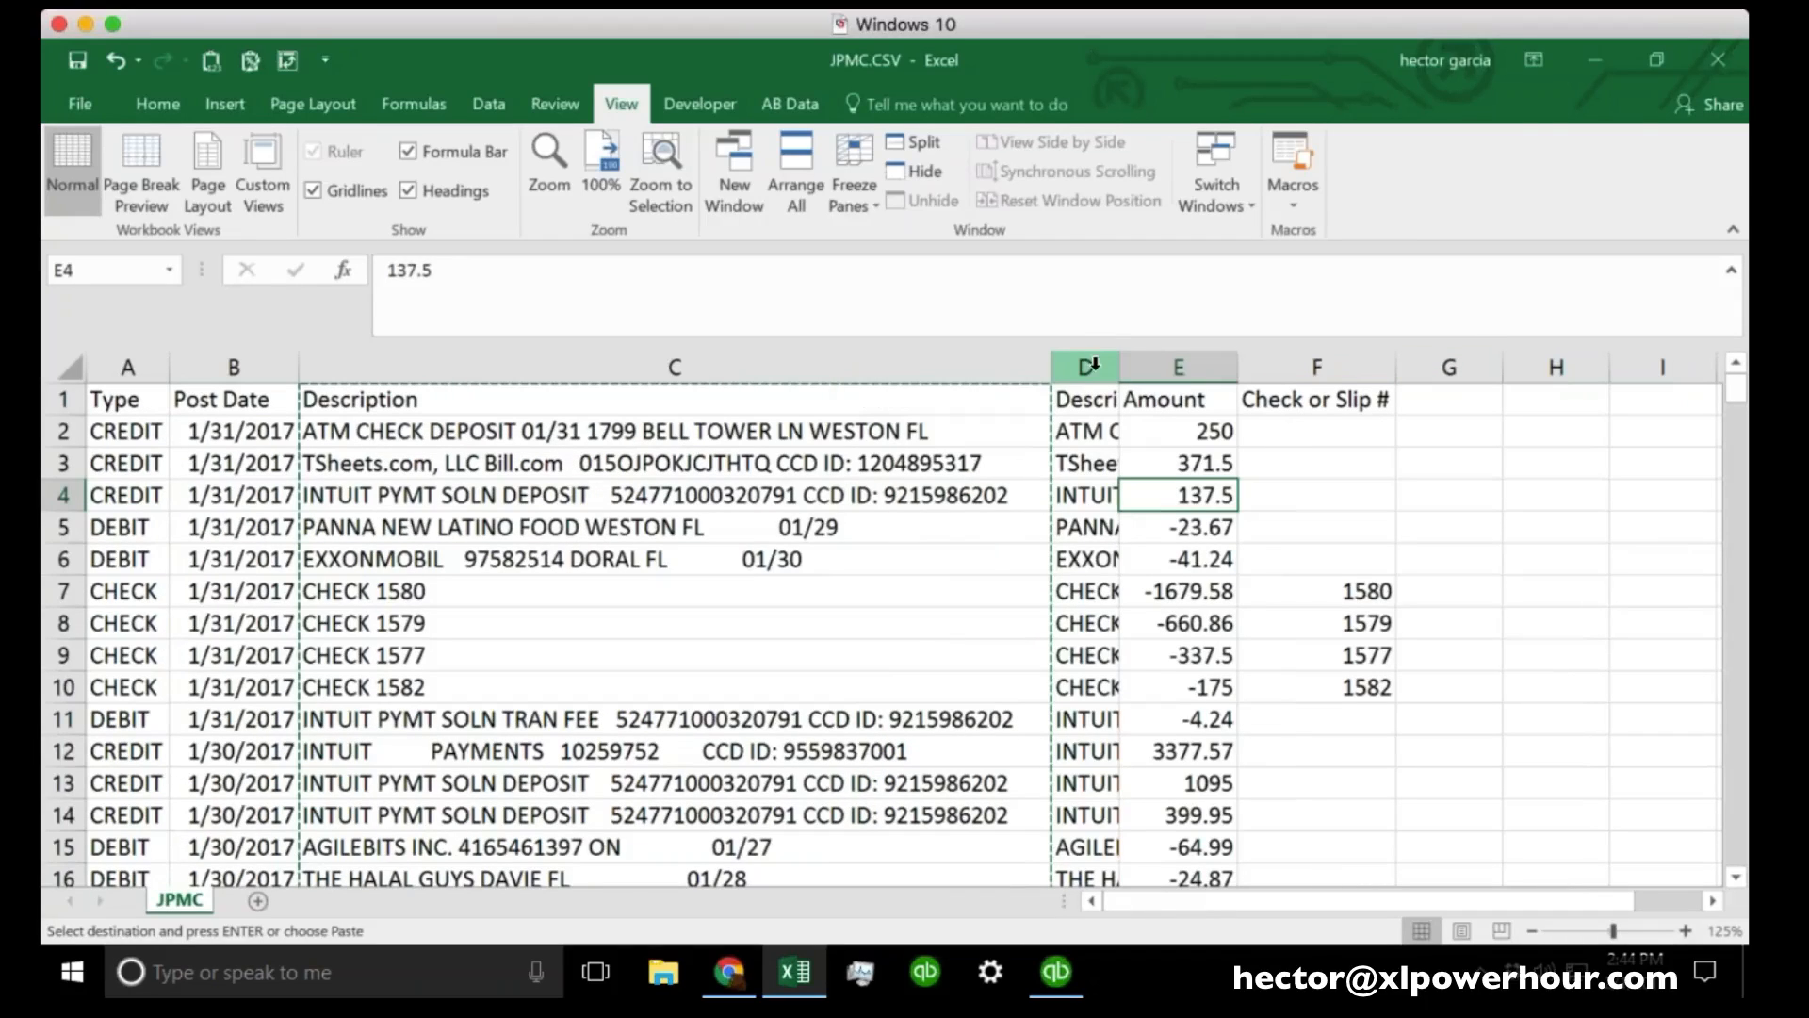
Rename the header of the first Description column, in cell C1, as "Cleaned Up Data".
left_click(386, 405)
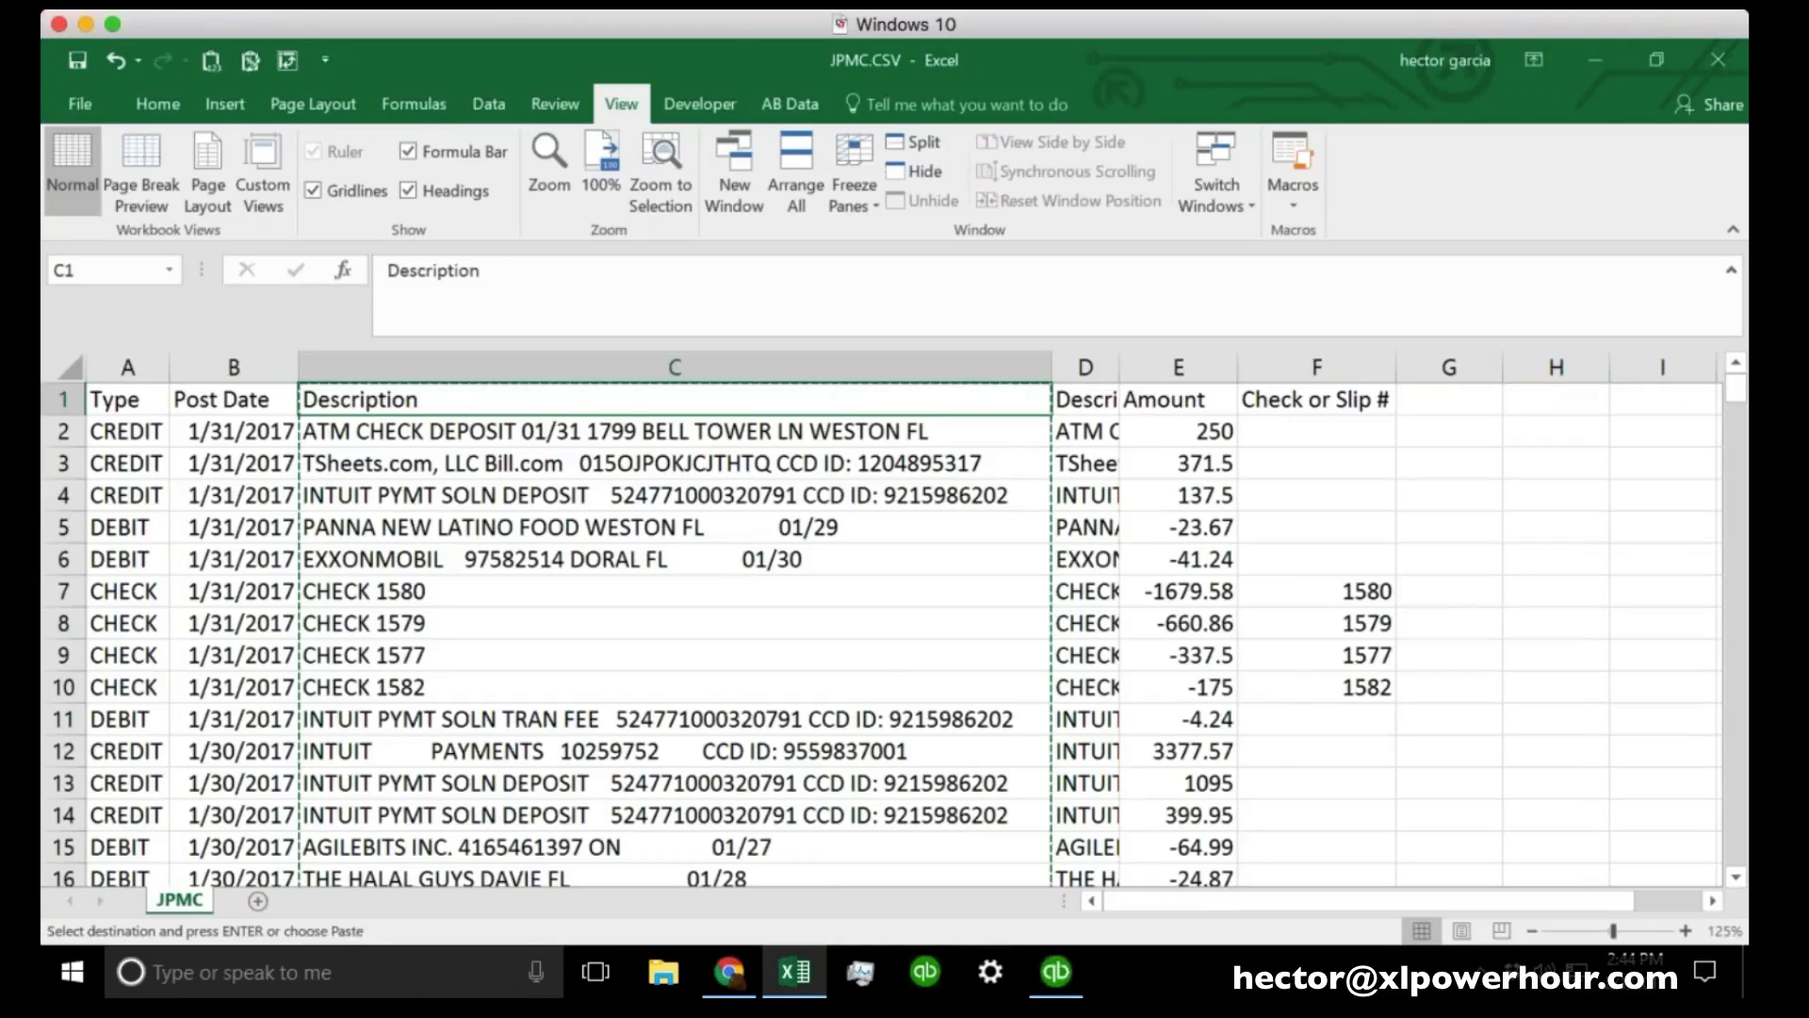
type("Cleane")
type("d De")
key("BackSpace")
key("BackSpace")
key("BackSpace")
type("Up Data")
key("Return")
key("Return")
key("Return")
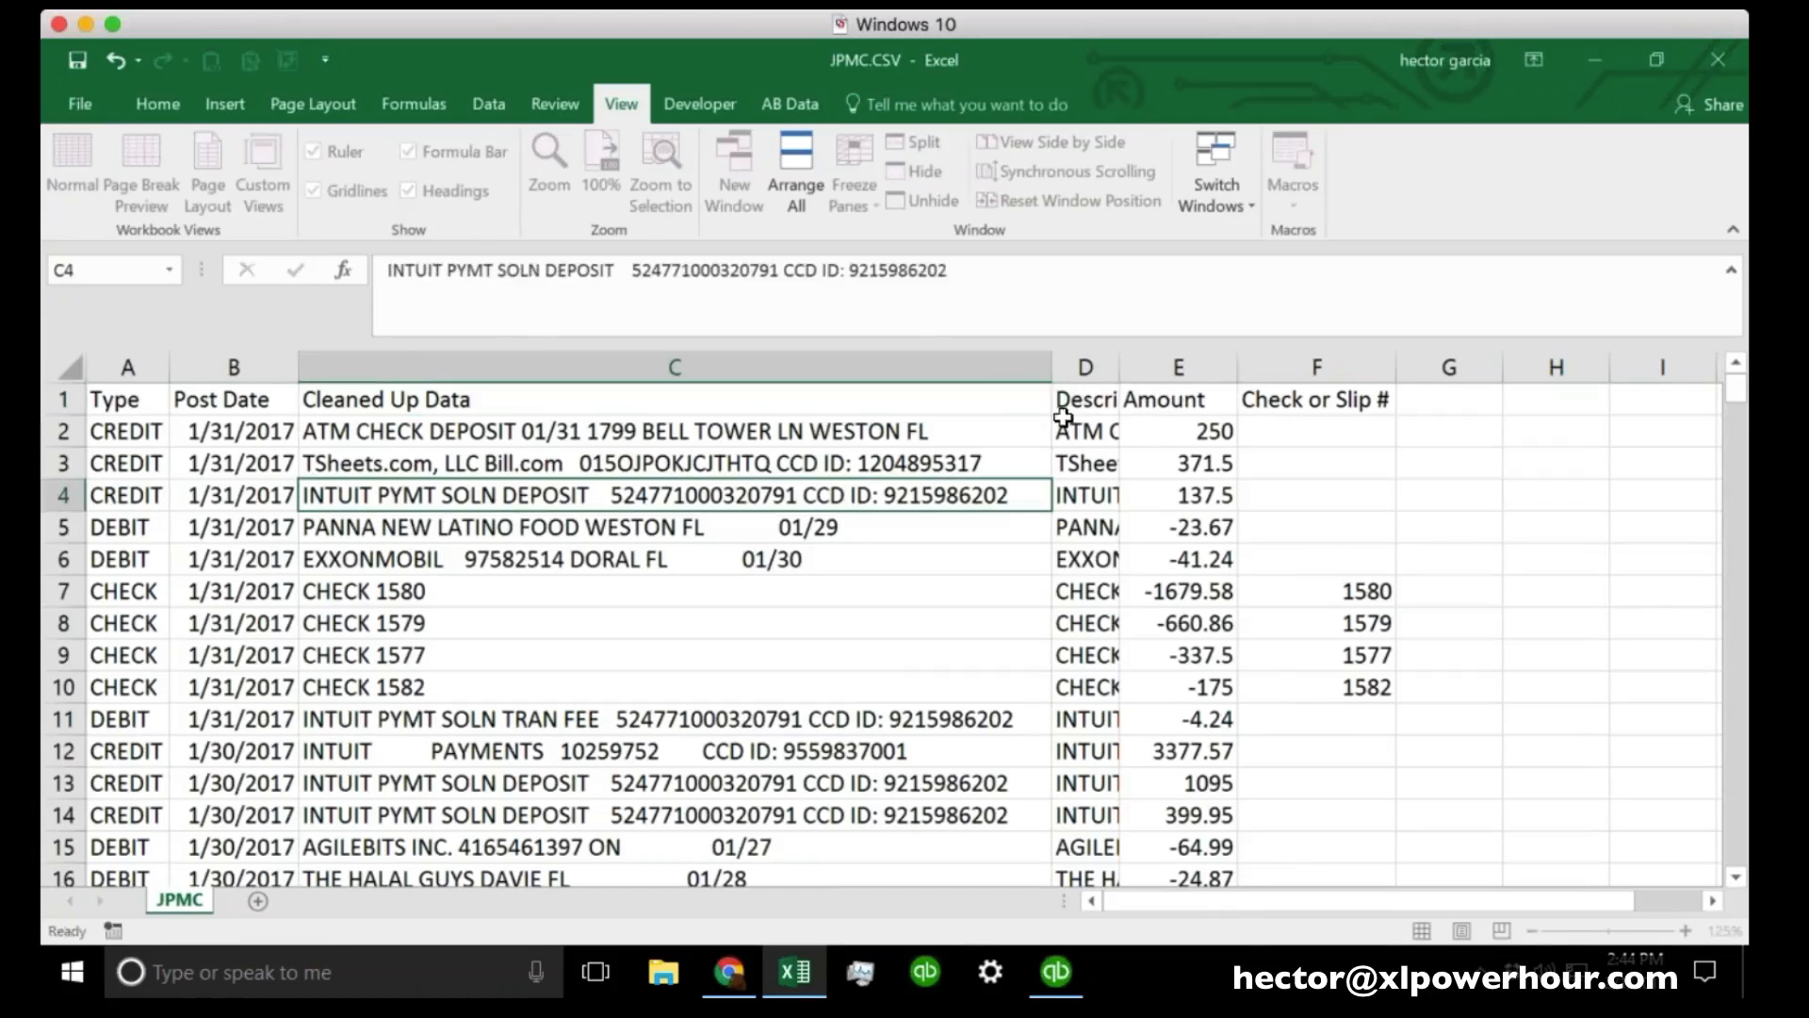
Widen the duplicate column D and rename its header in D1 as "Original Data".
left_click_drag(1120, 367, 1332, 367)
left_click(1195, 395)
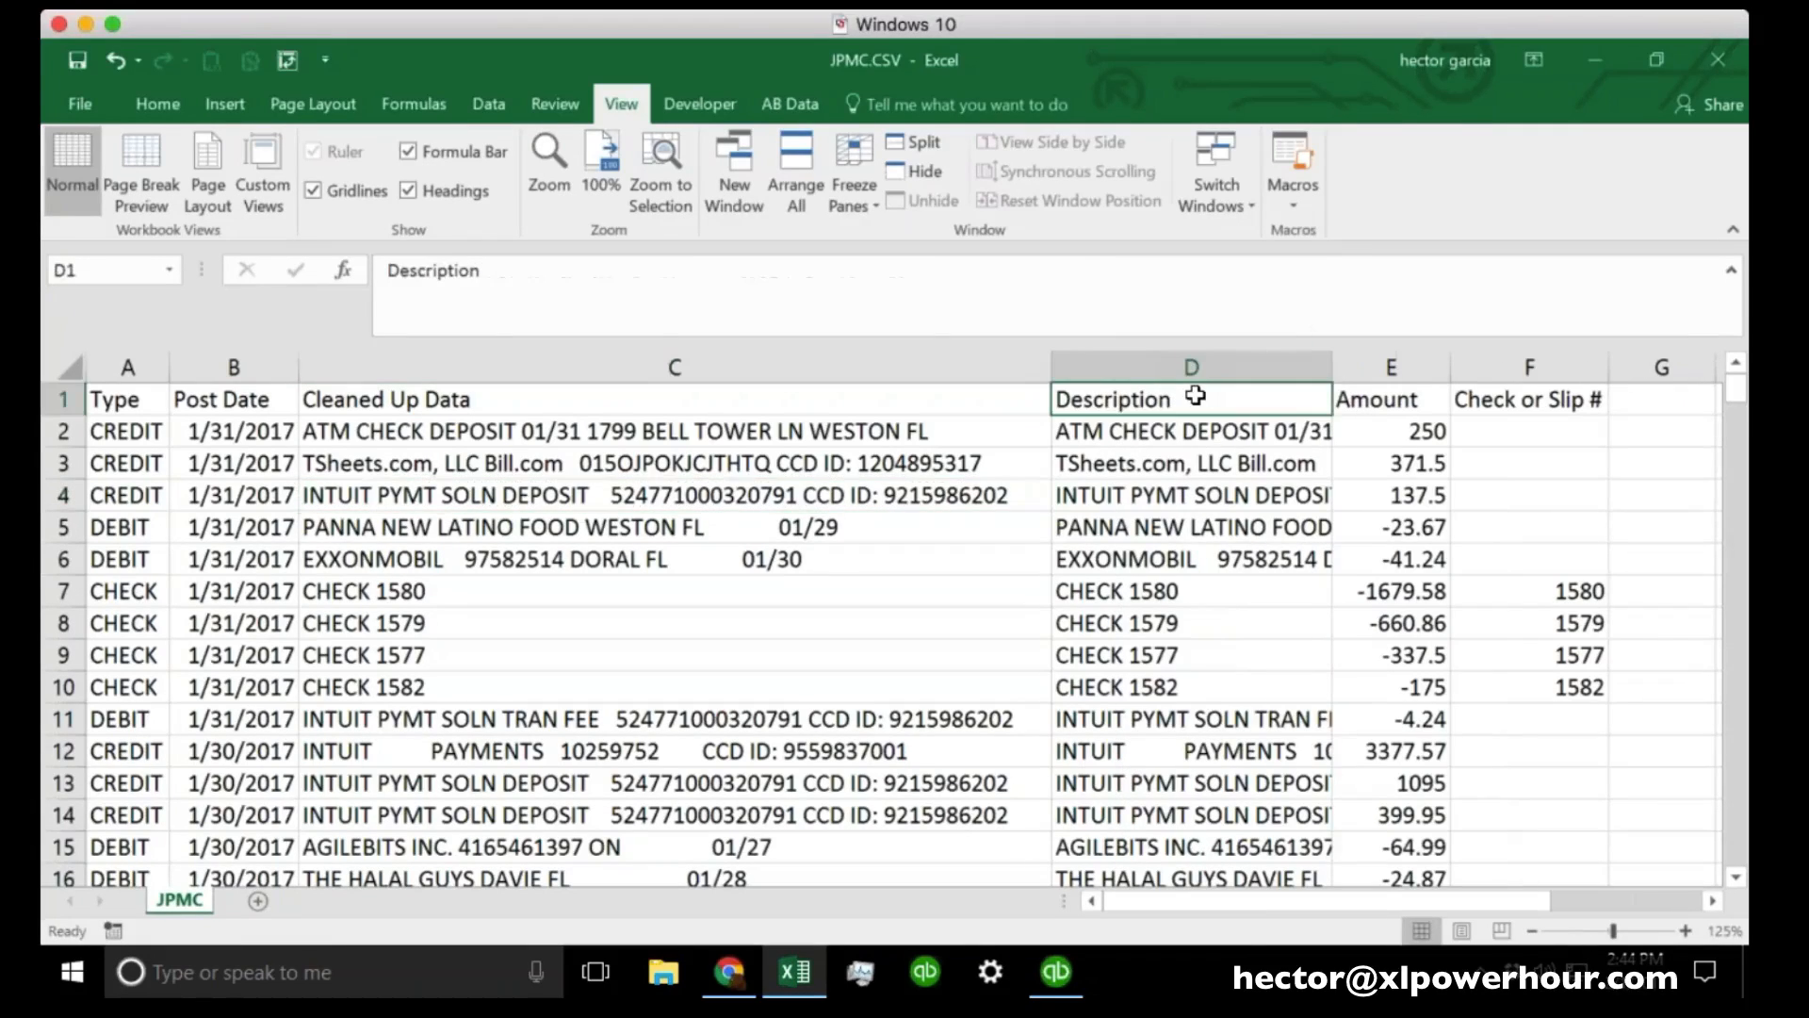
type("Ord")
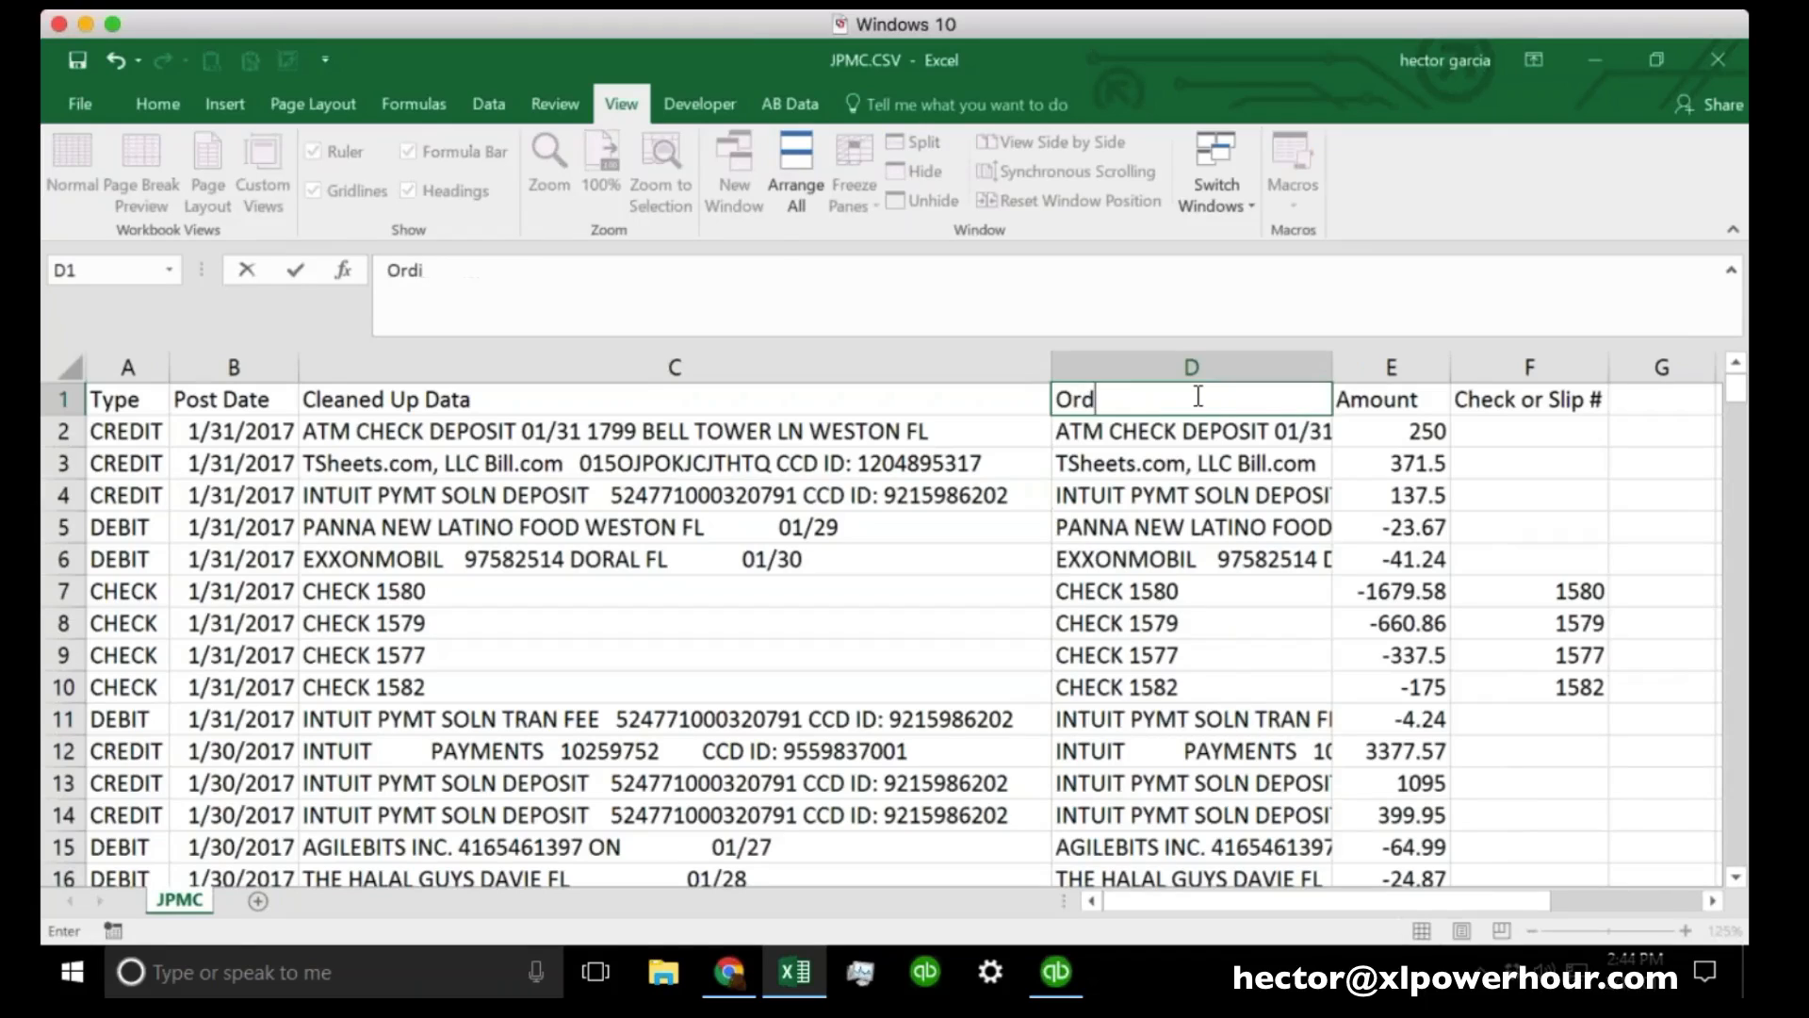
key("BackSpace")
type("iginal Data")
key("Return")
Narrow the Original Data column and hide it.
left_click_drag(1332, 368, 1160, 367)
left_click(1107, 368)
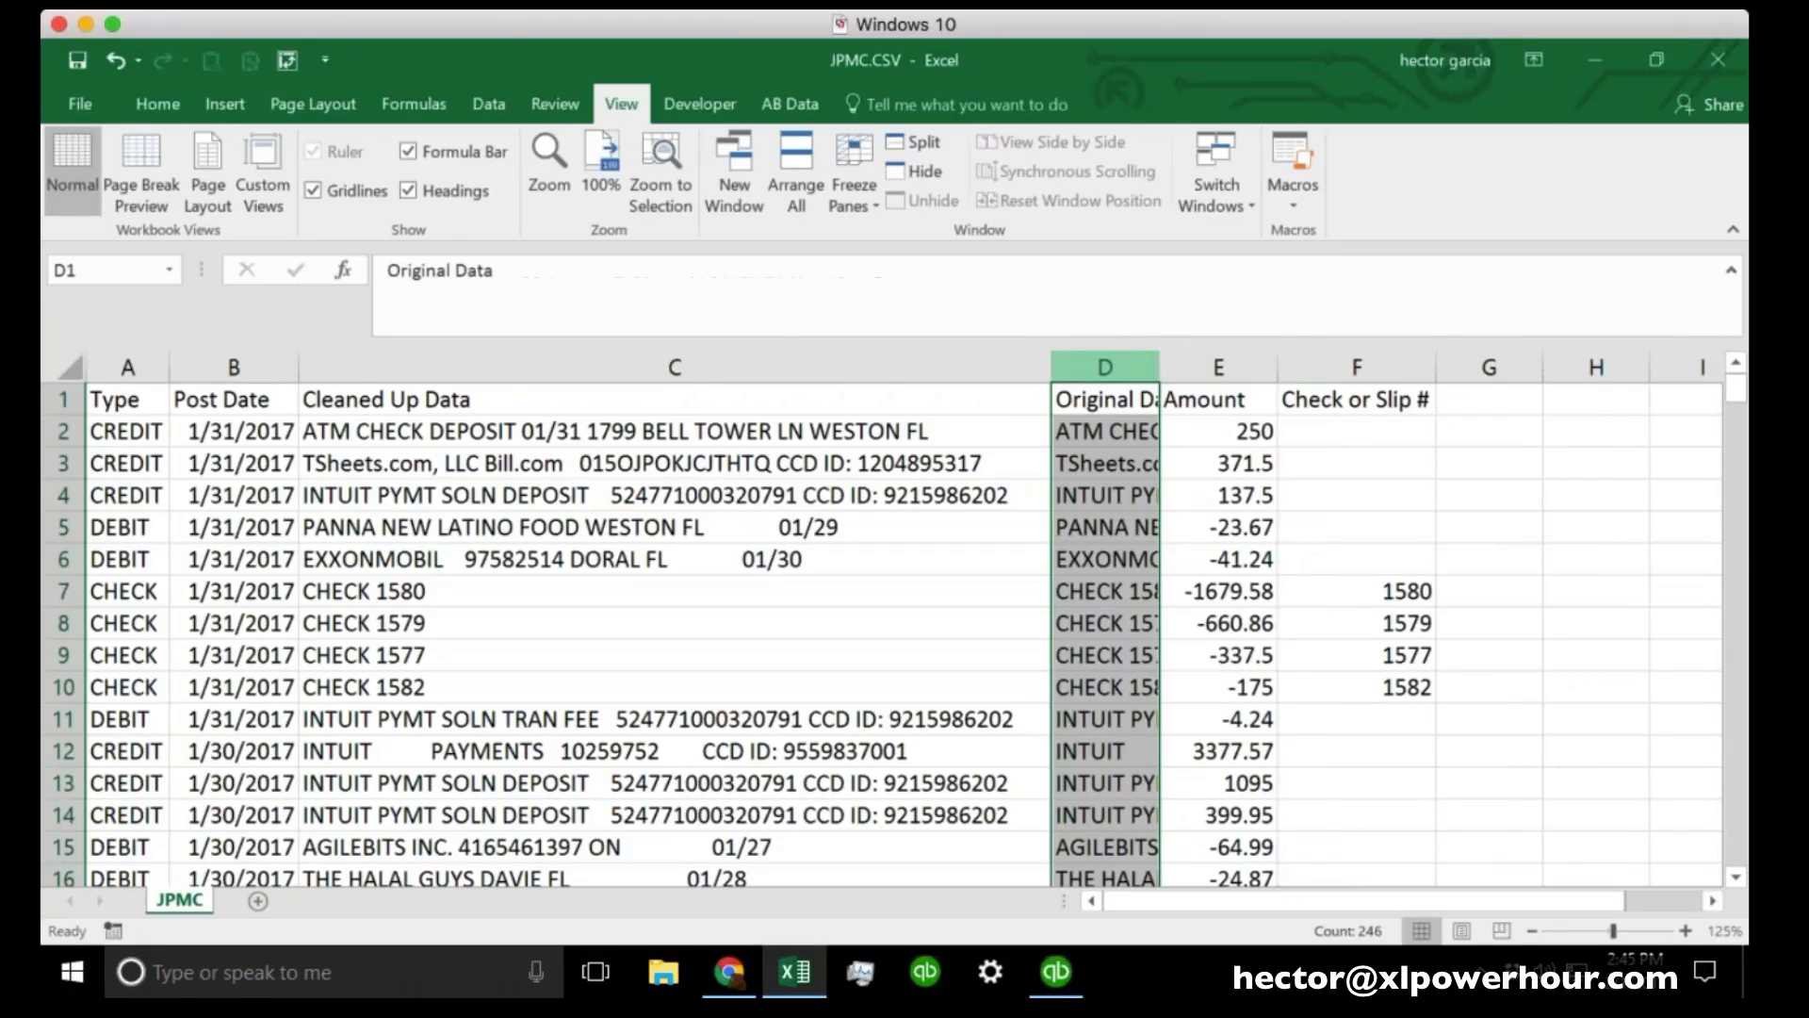
right_click(1115, 367)
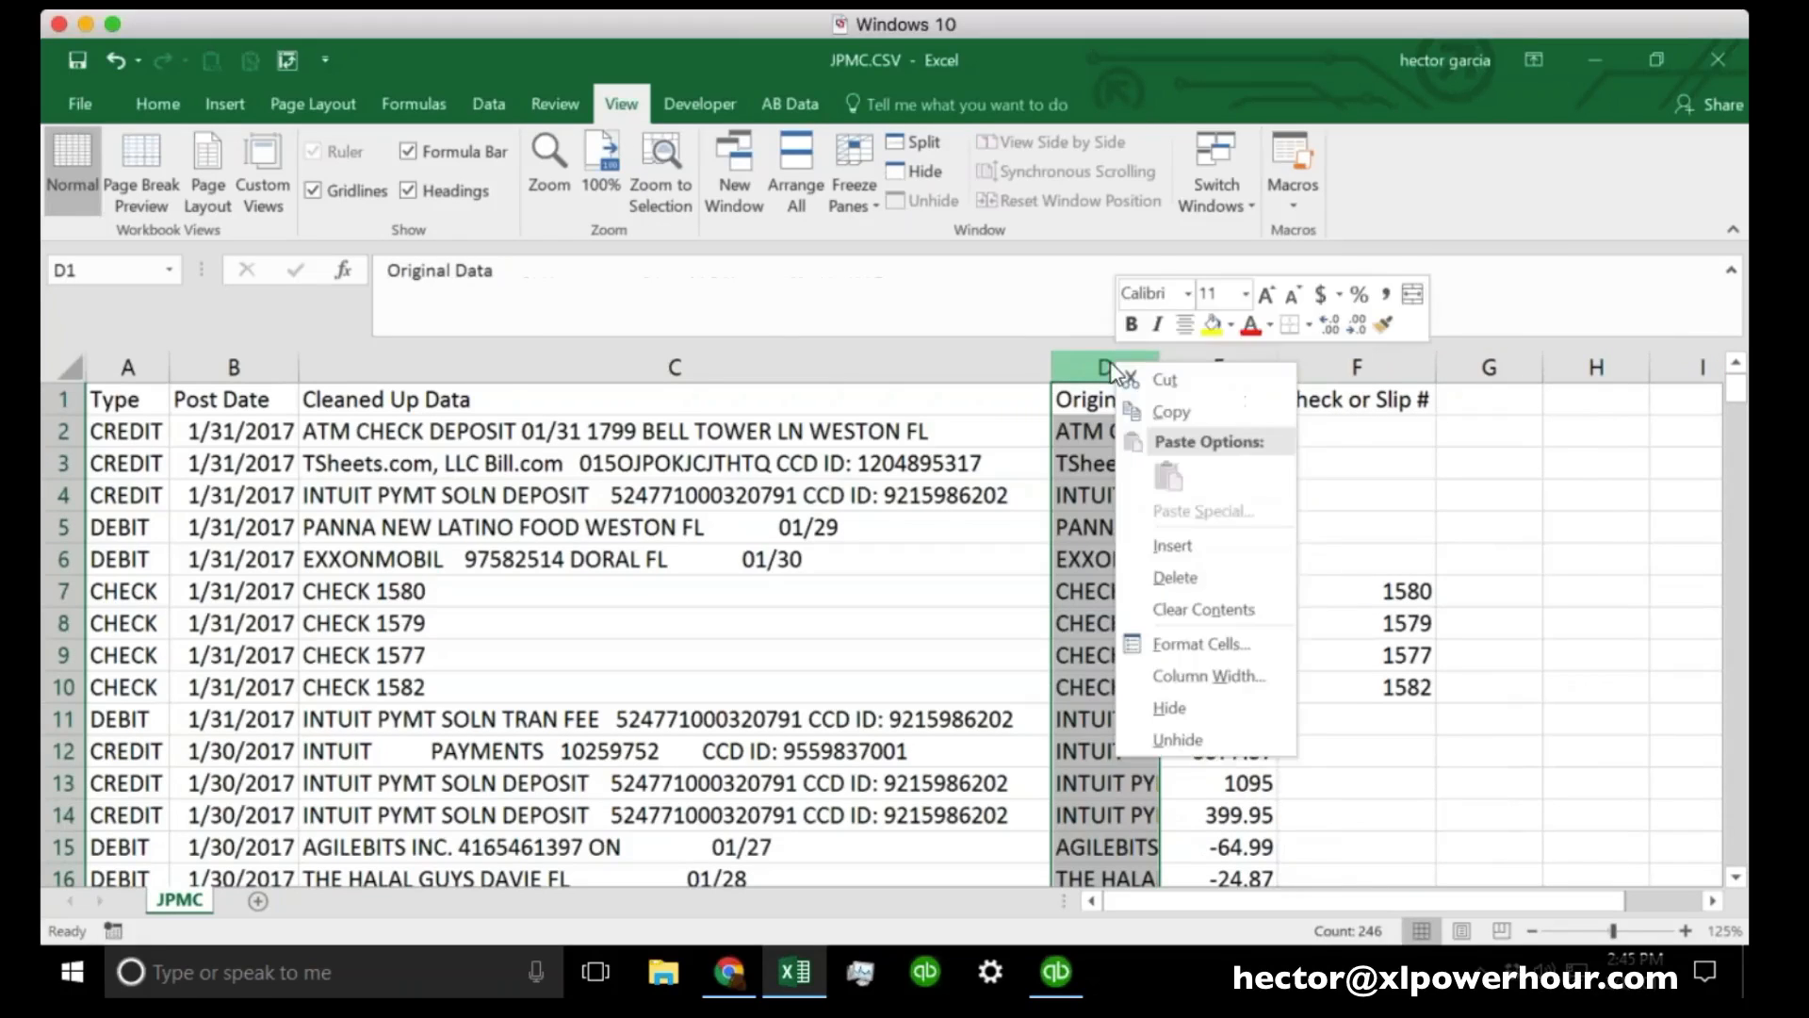
left_click(1191, 713)
left_click(850, 627)
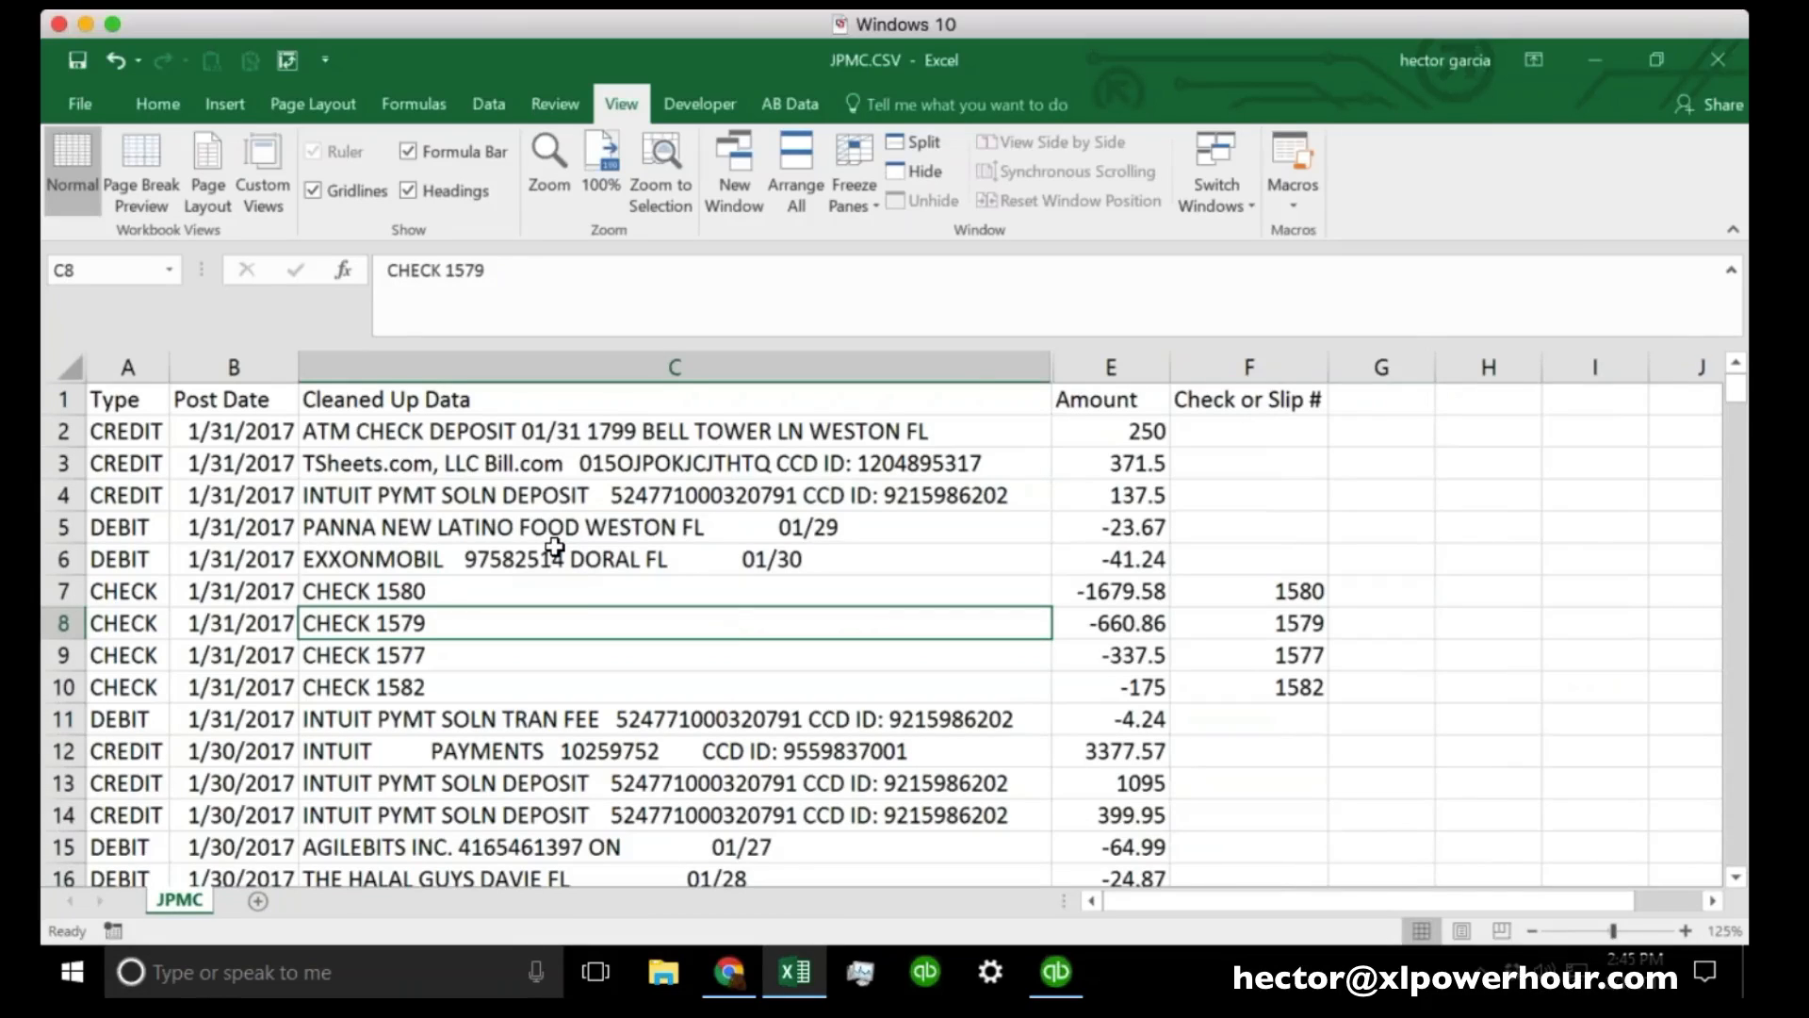
Insert two blank columns between Post Date and Cleaned Up Data.
left_click(348, 365)
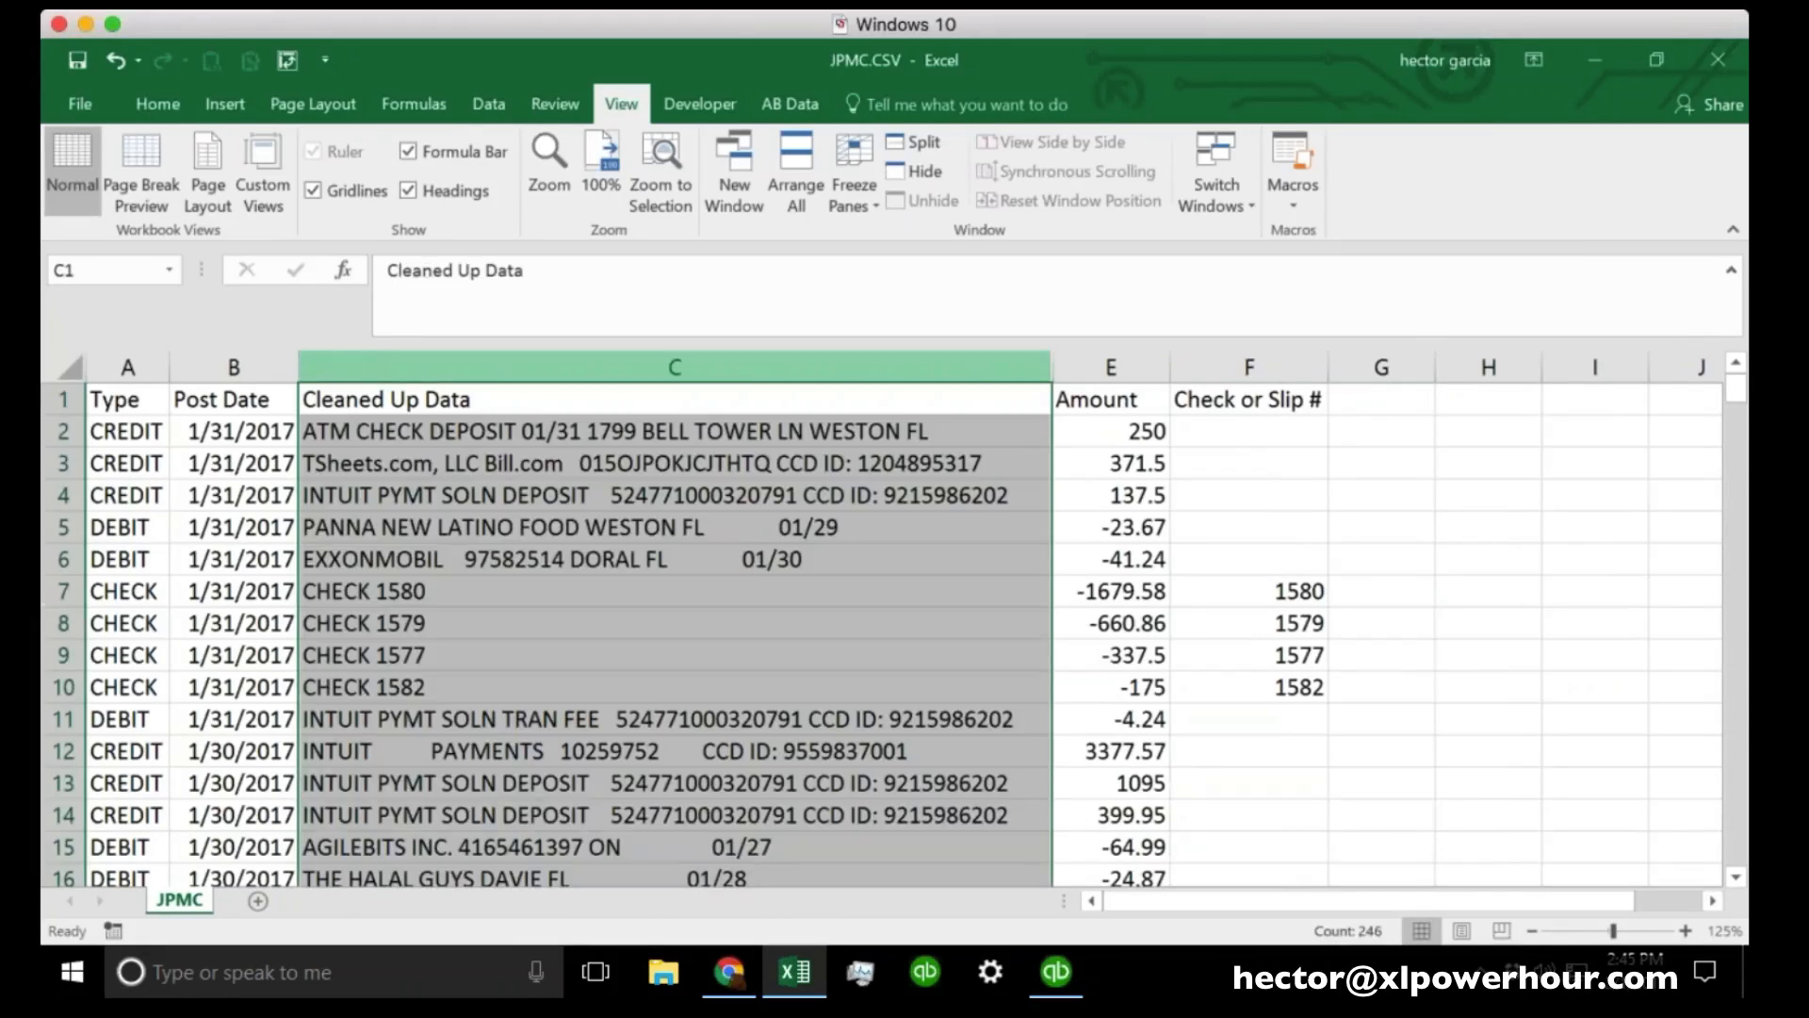
right_click(348, 365)
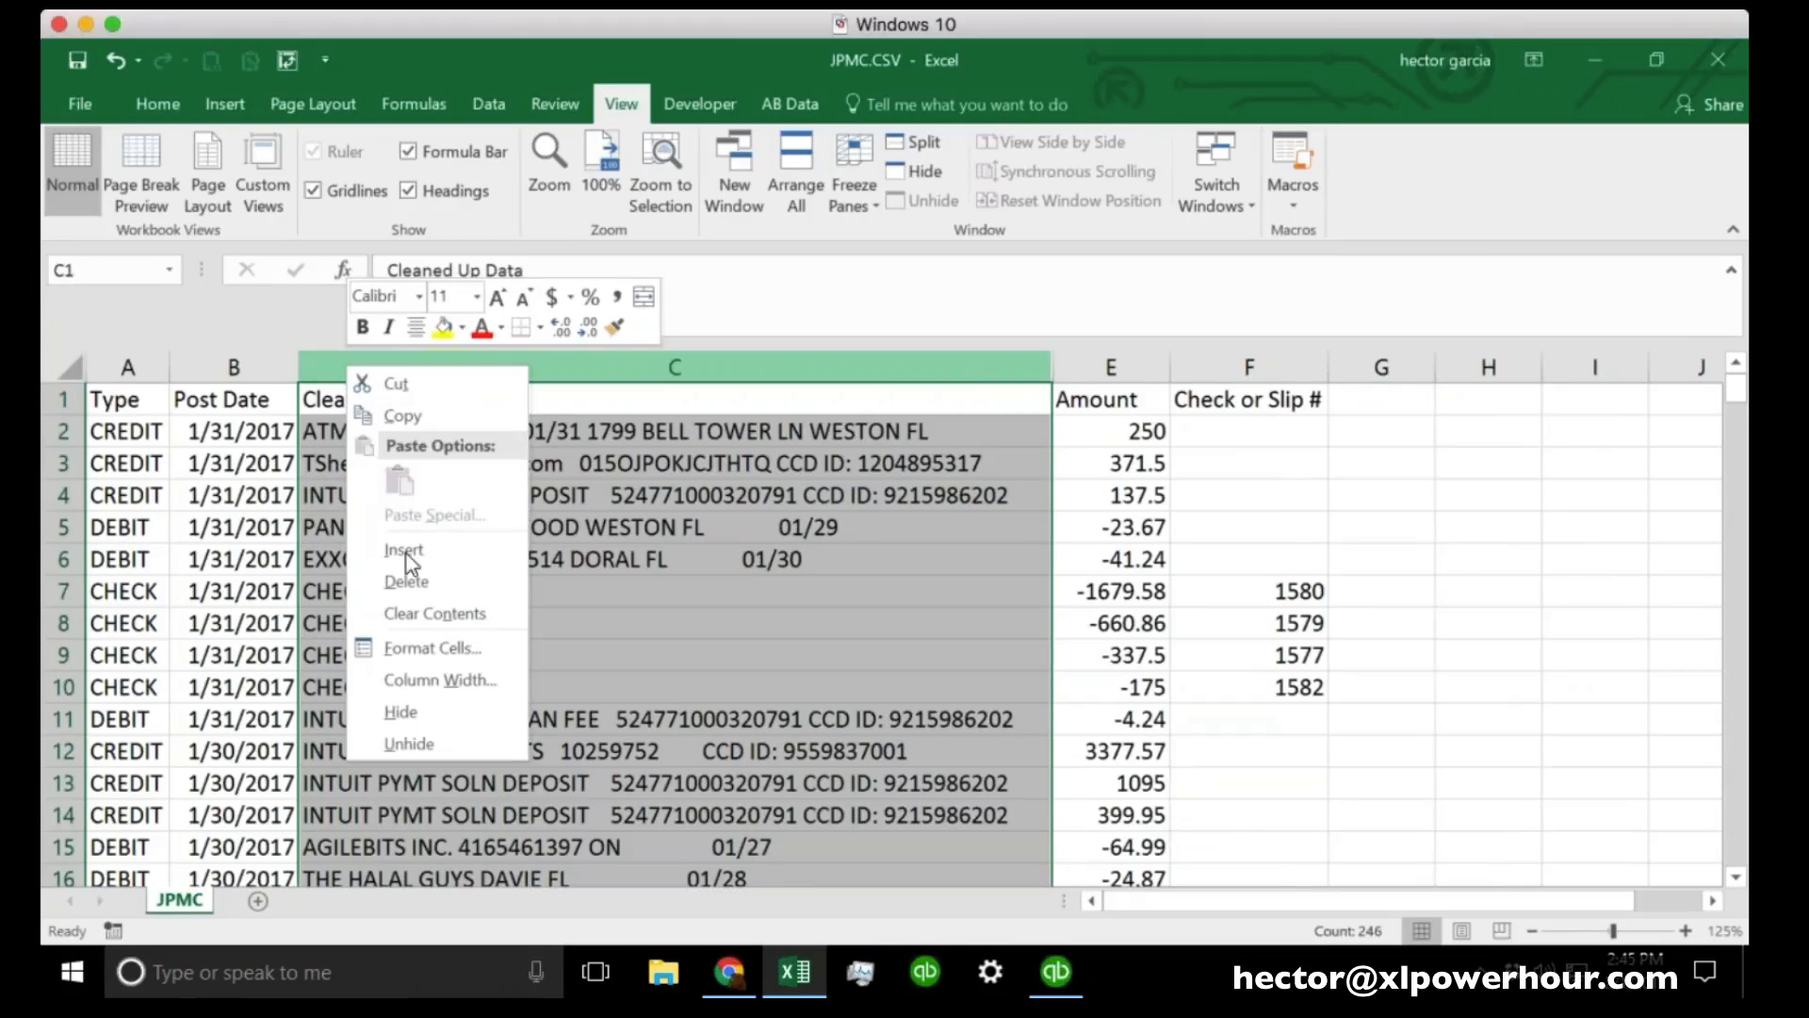
left_click(414, 566)
left_click(485, 367)
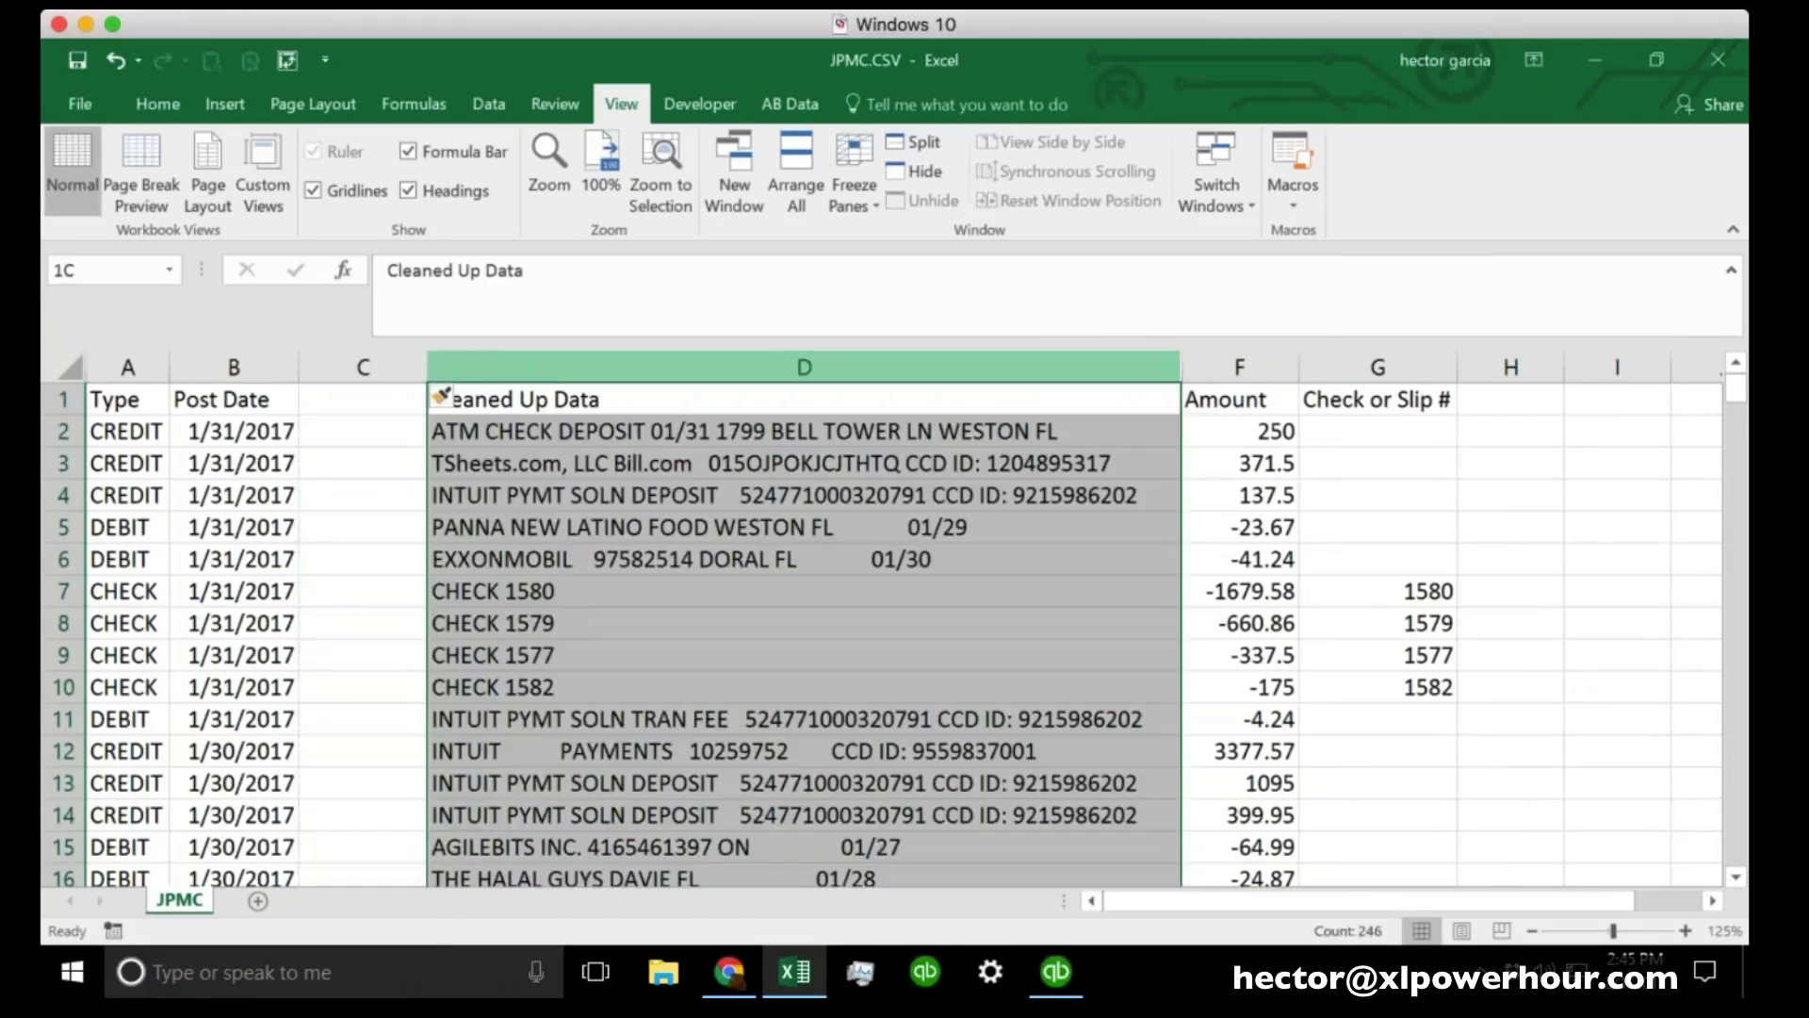
right_click(484, 372)
left_click(545, 558)
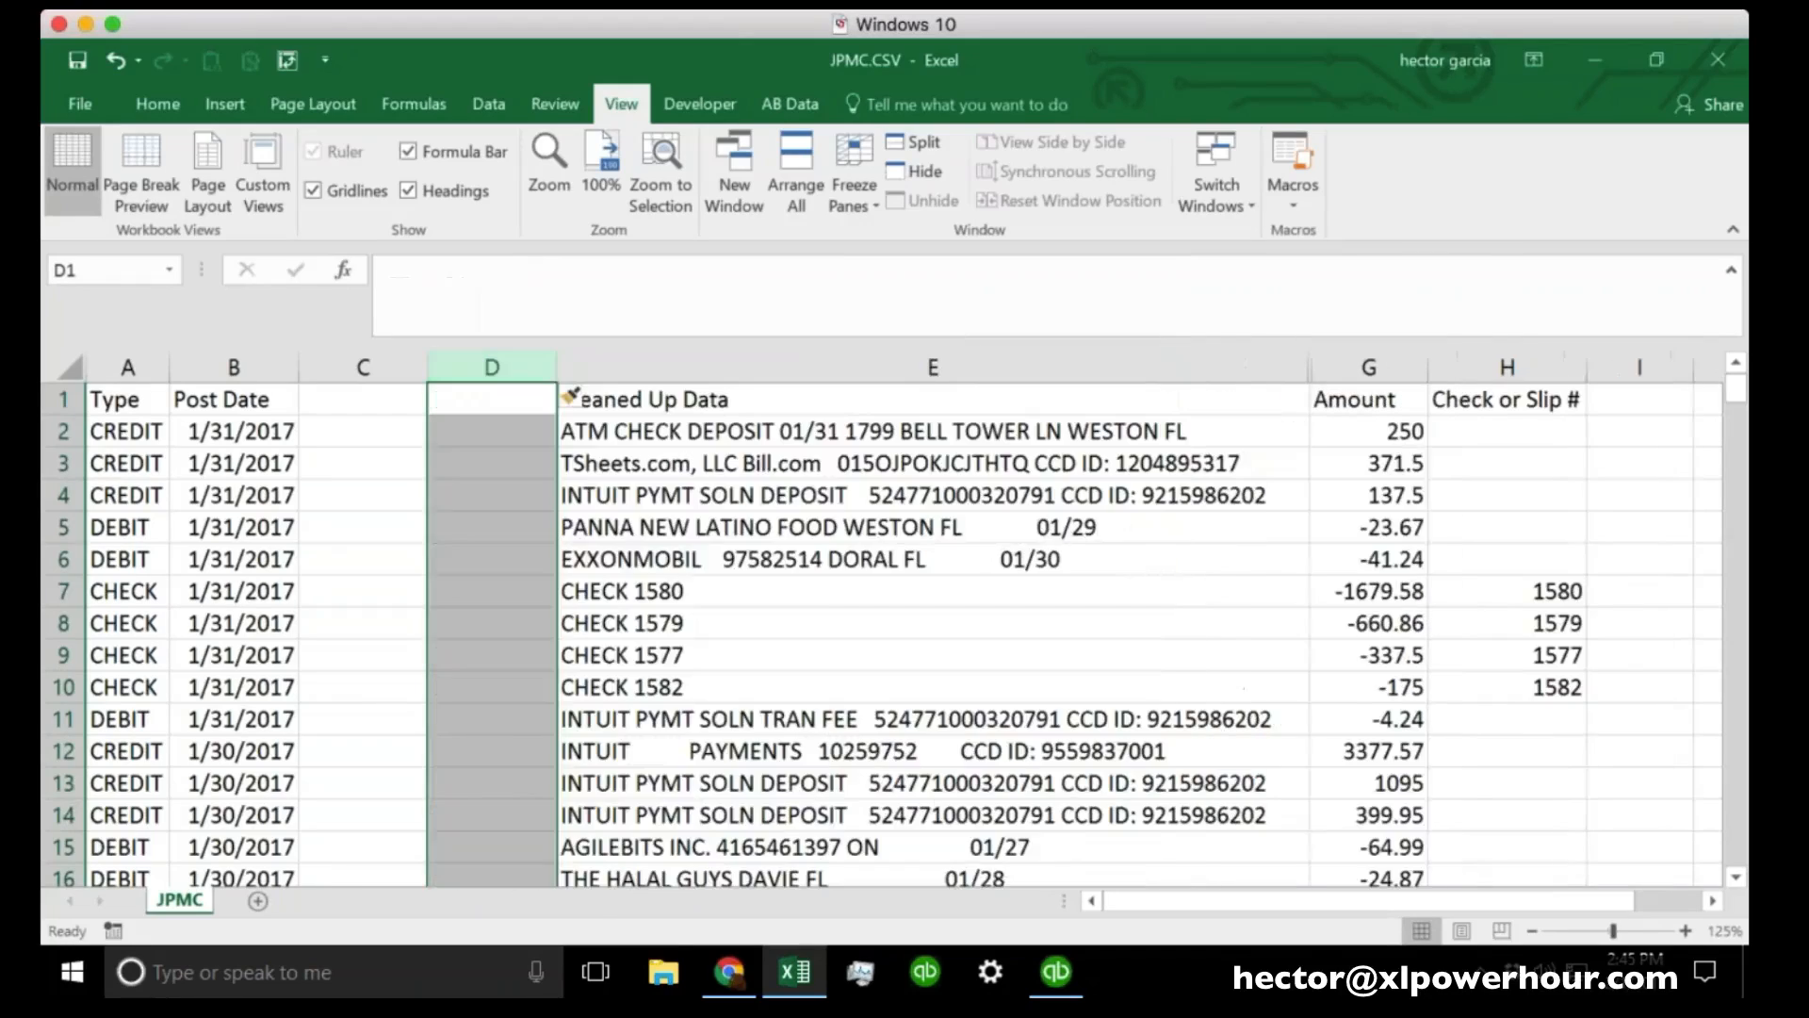
Head the two blank columns after Post Date as "Year" in C1 and "Month" in D1.
left_click(438, 497)
left_click(231, 431)
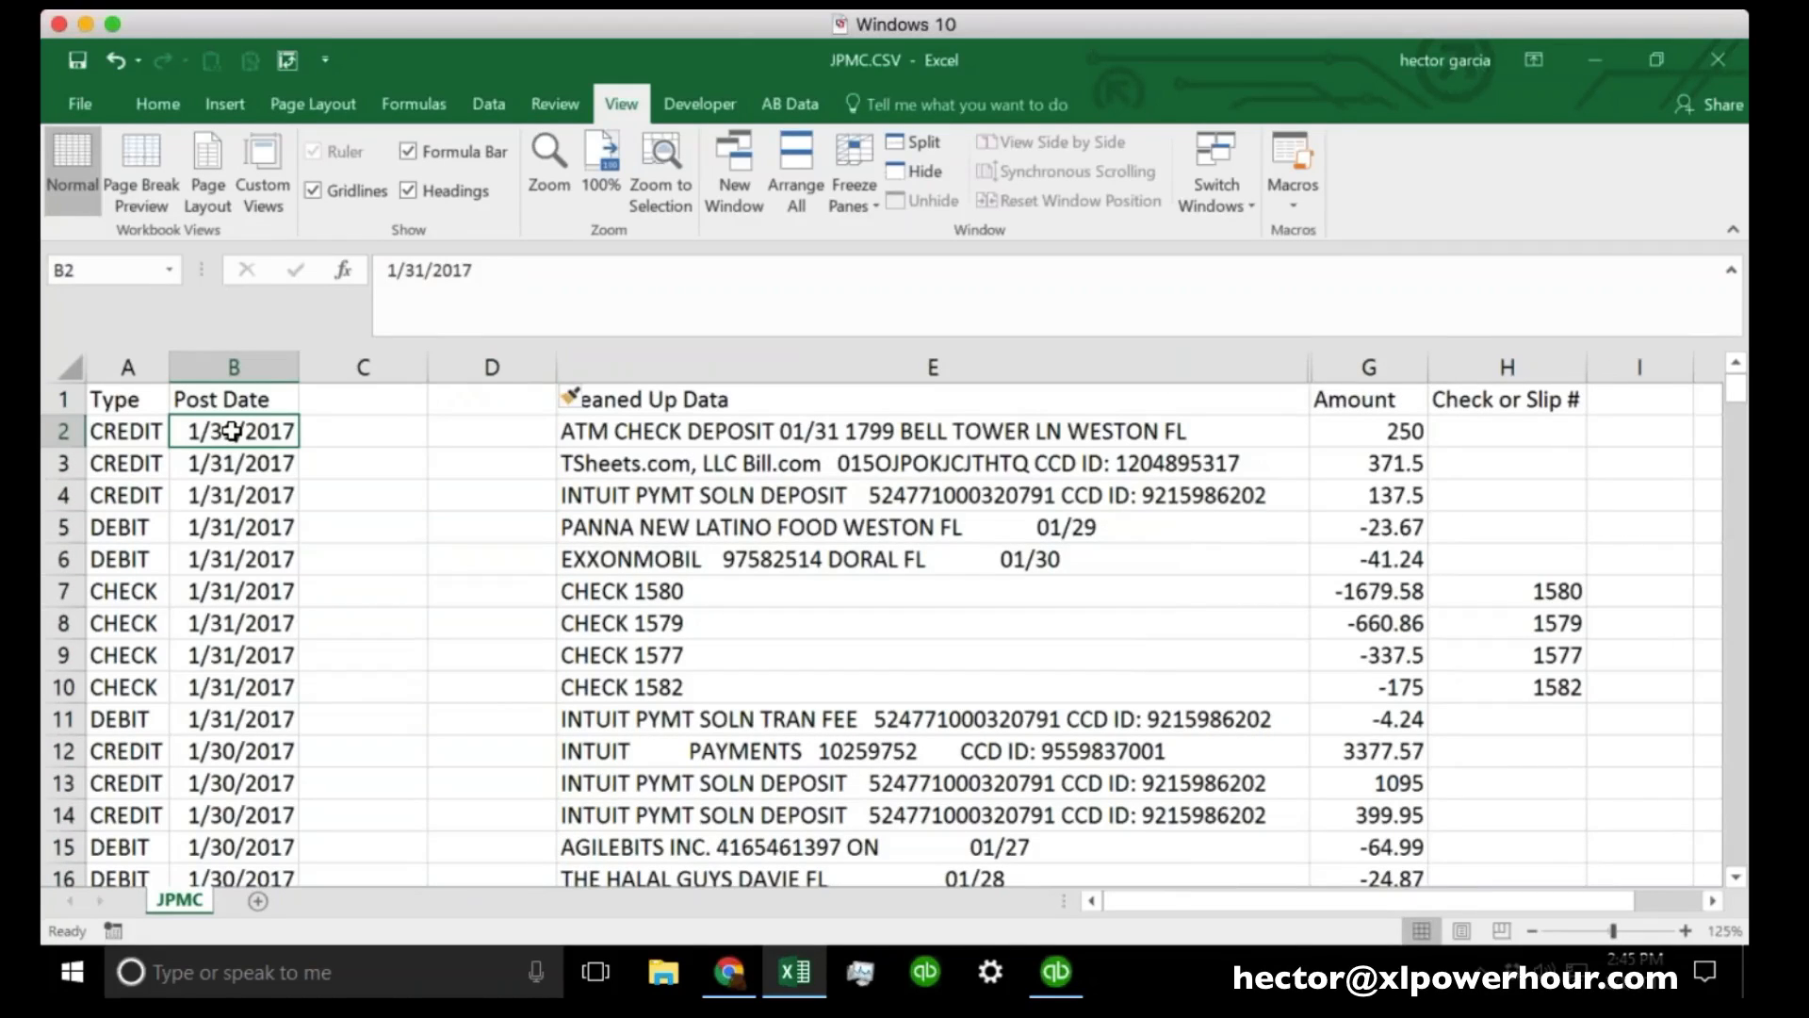
left_click(351, 404)
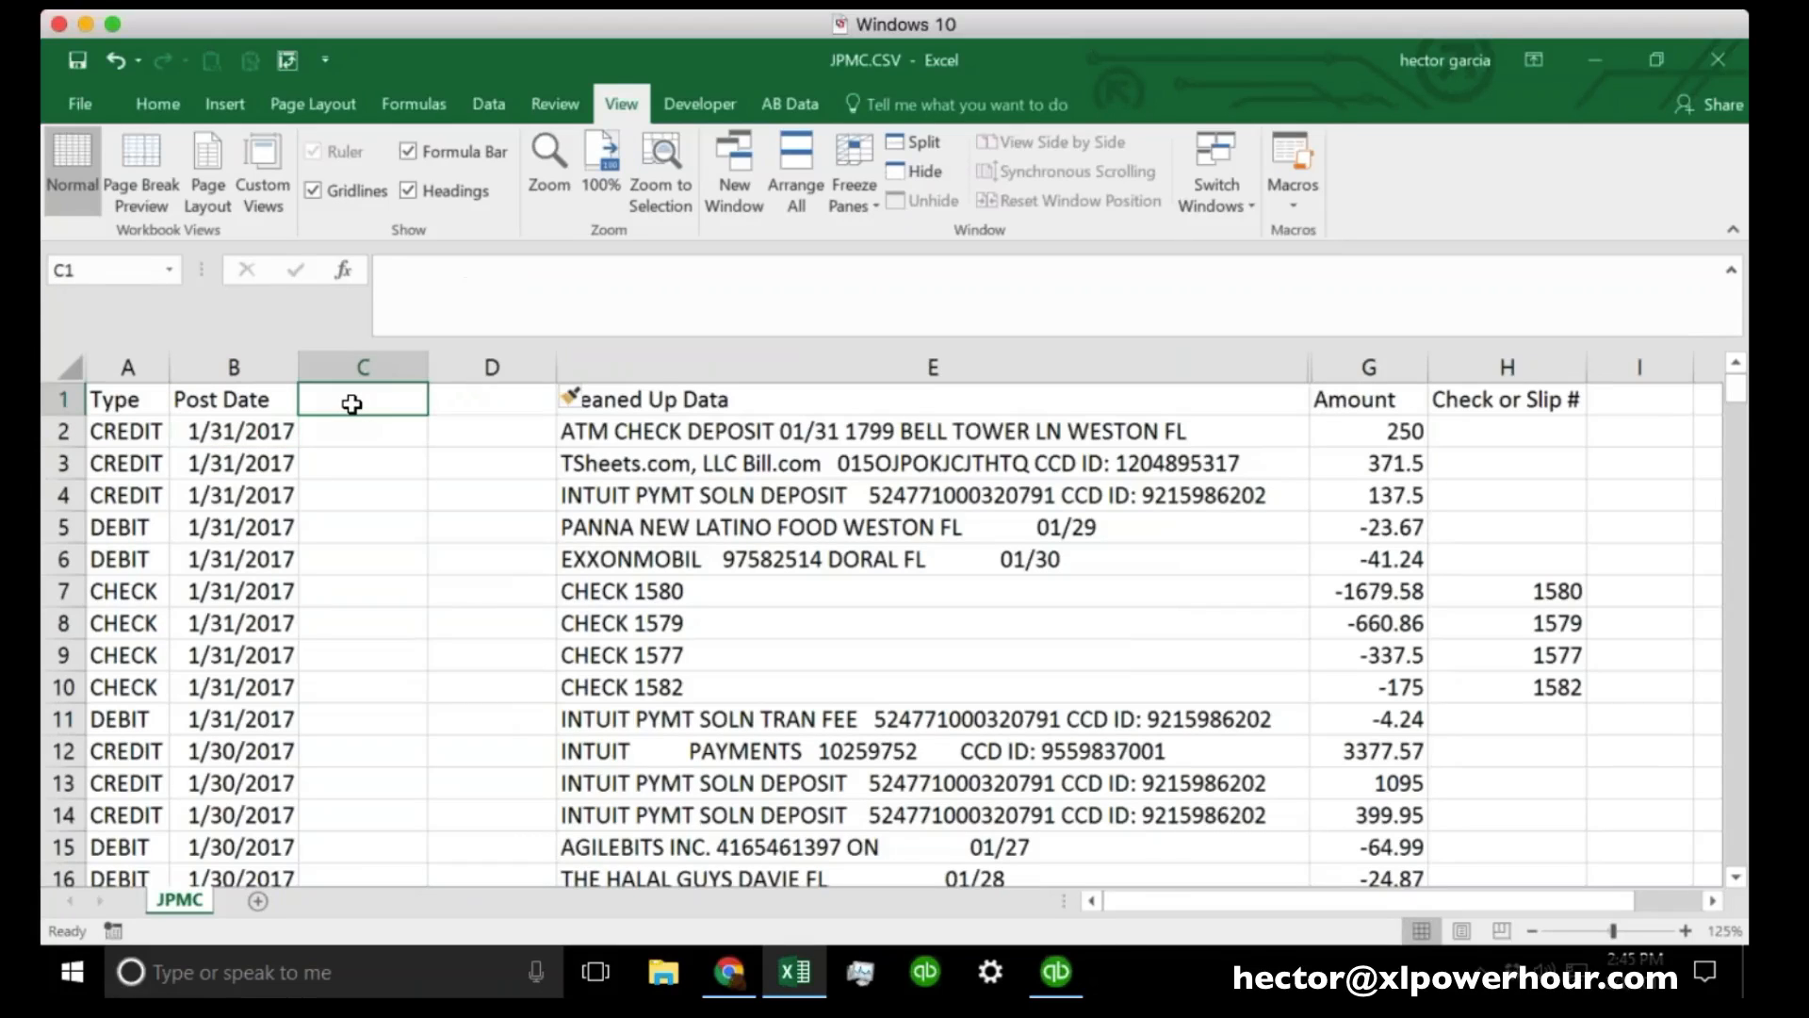
type("Yea")
key("BackSpace")
type("ar")
key("Tab")
type("Month")
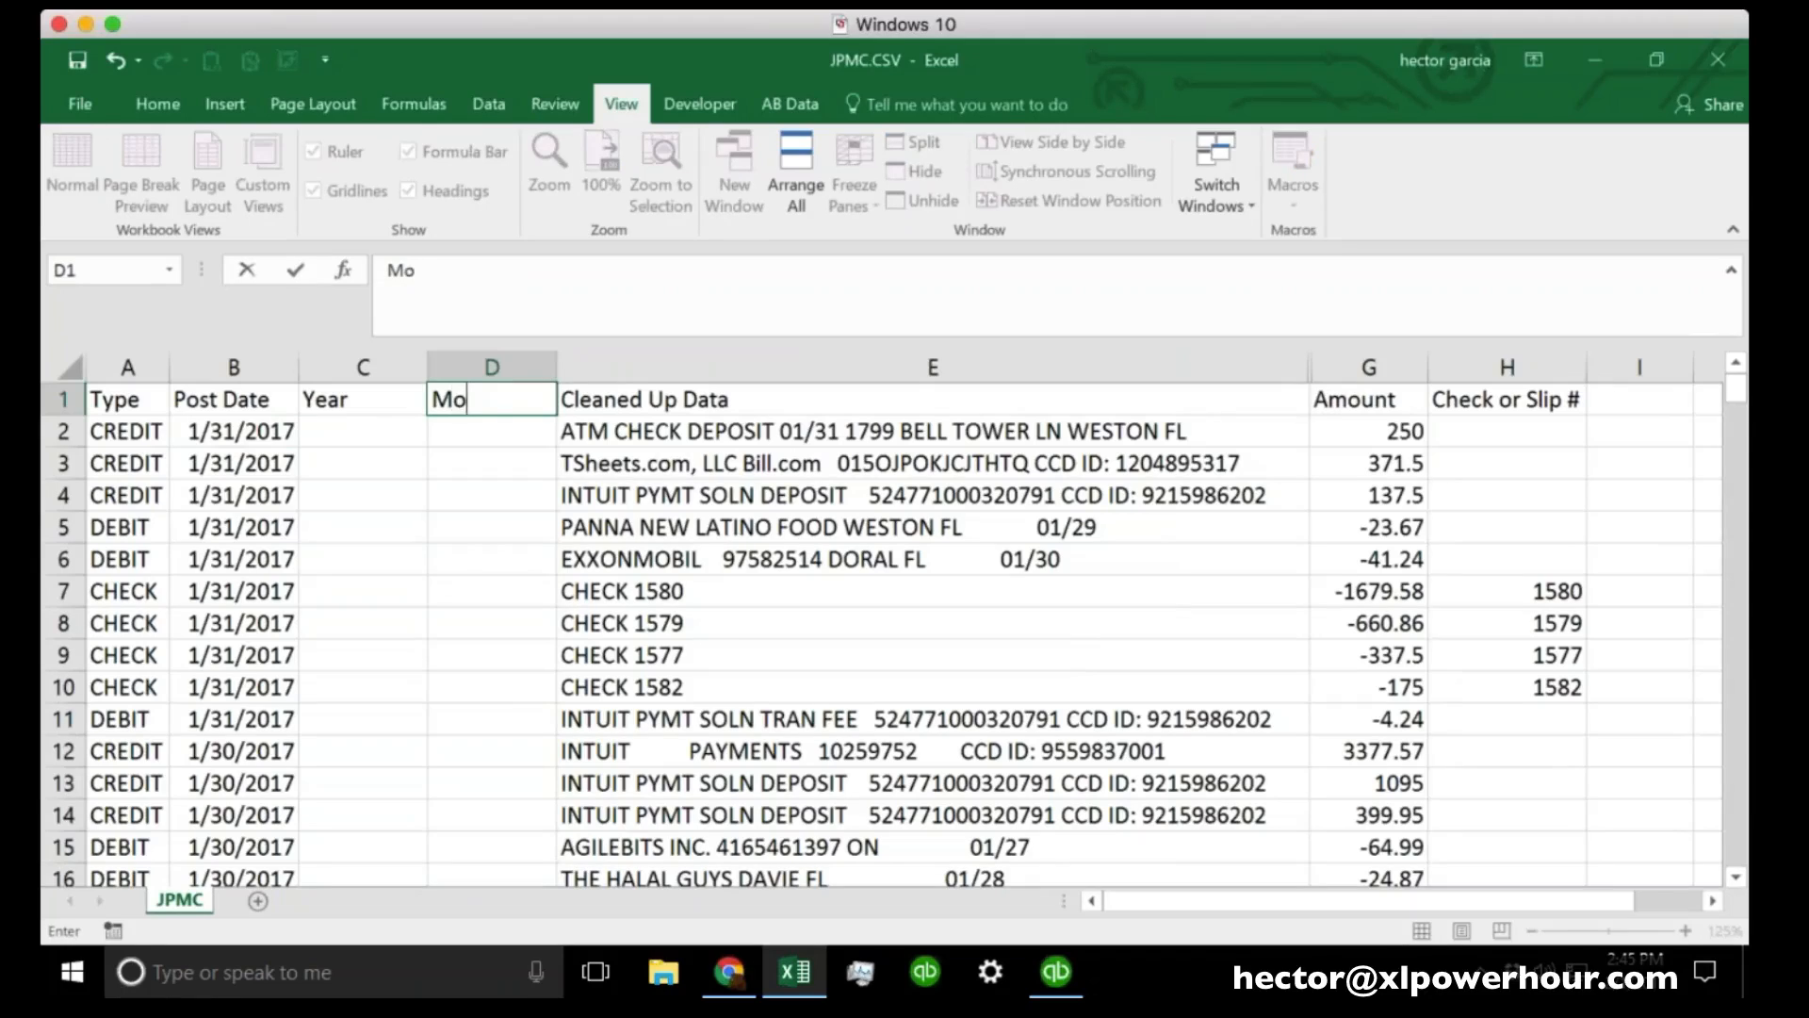
Enter the formula =YEAR(B2) in cell C2 to extract the year from the first post date.
left_click(363, 456)
left_click(363, 429)
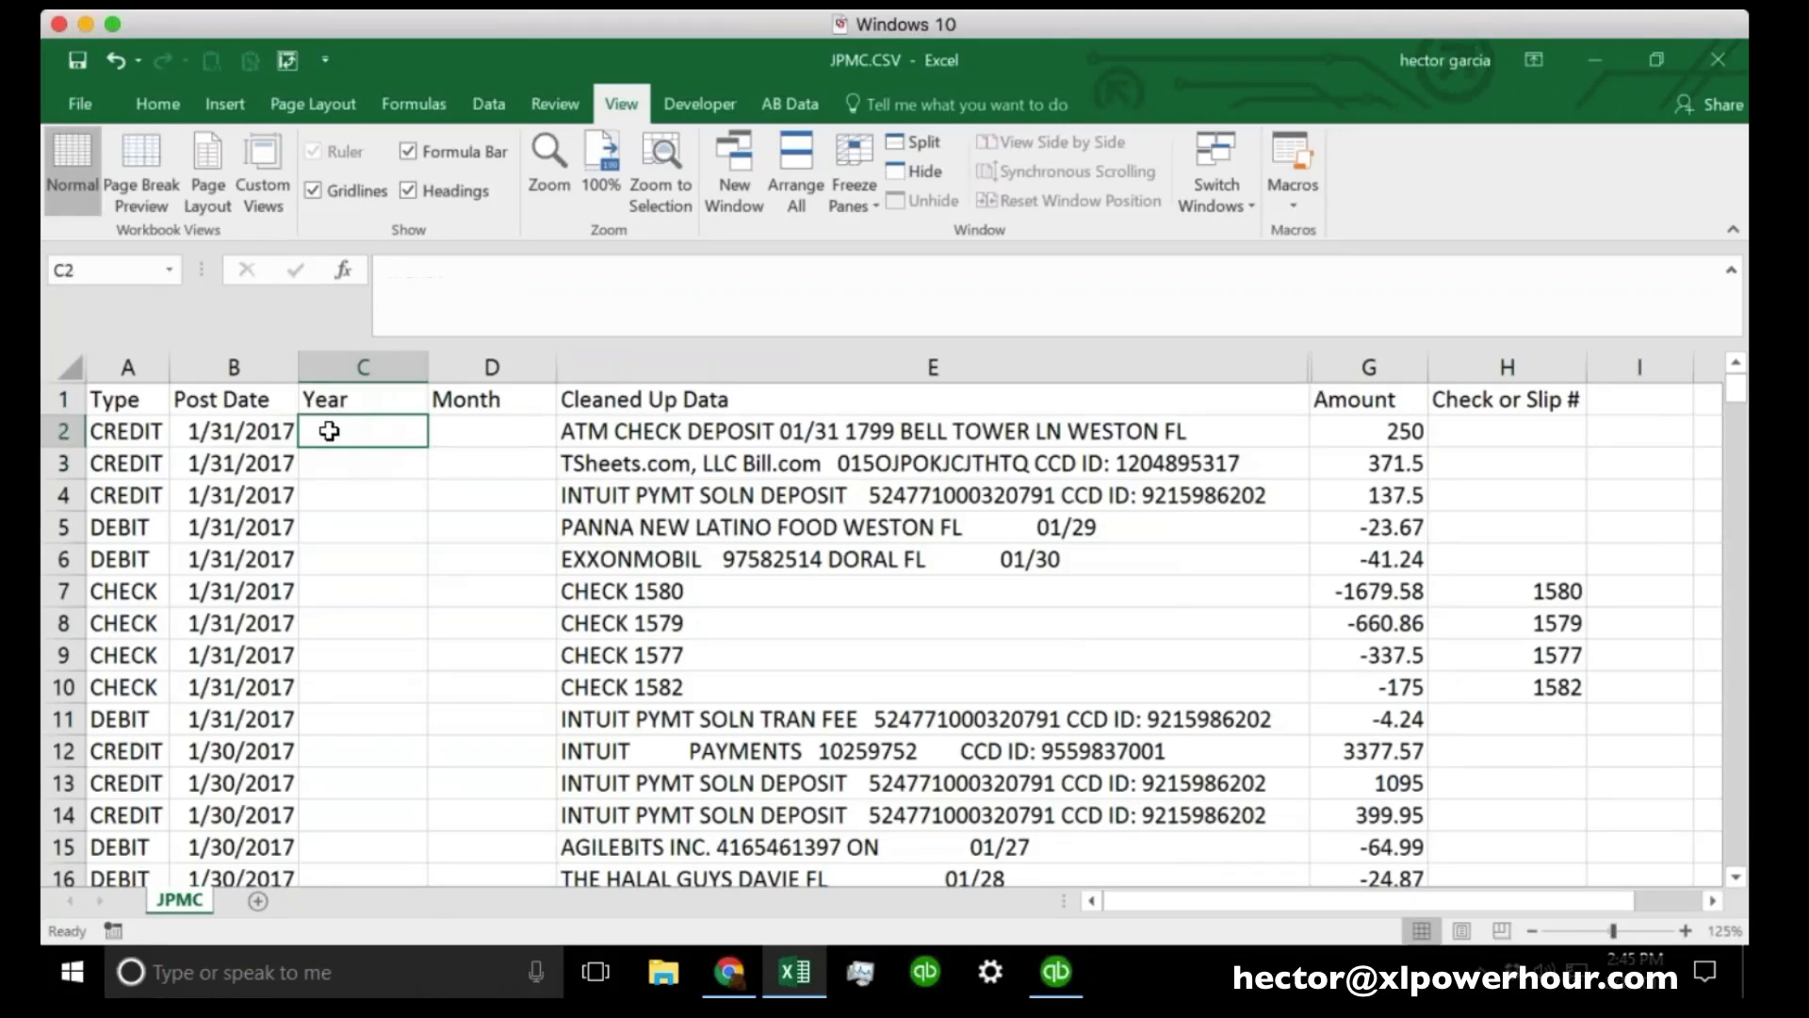
left_click(243, 433)
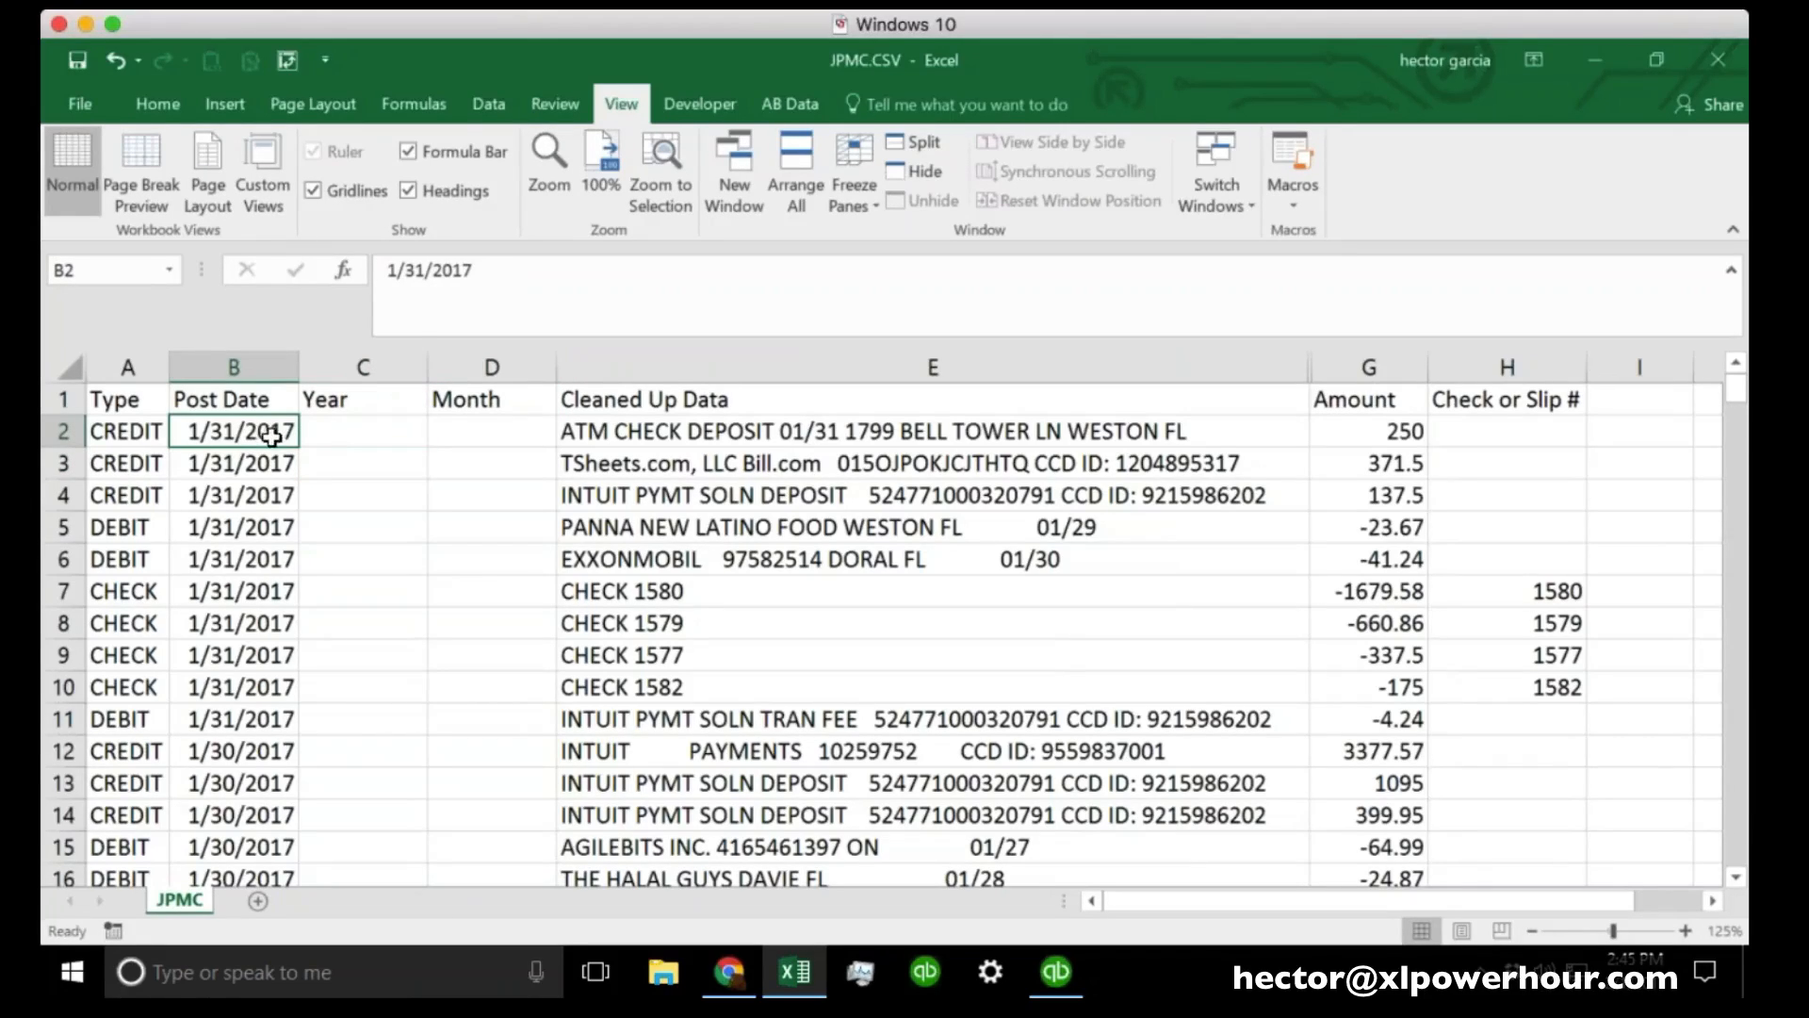
left_click(358, 425)
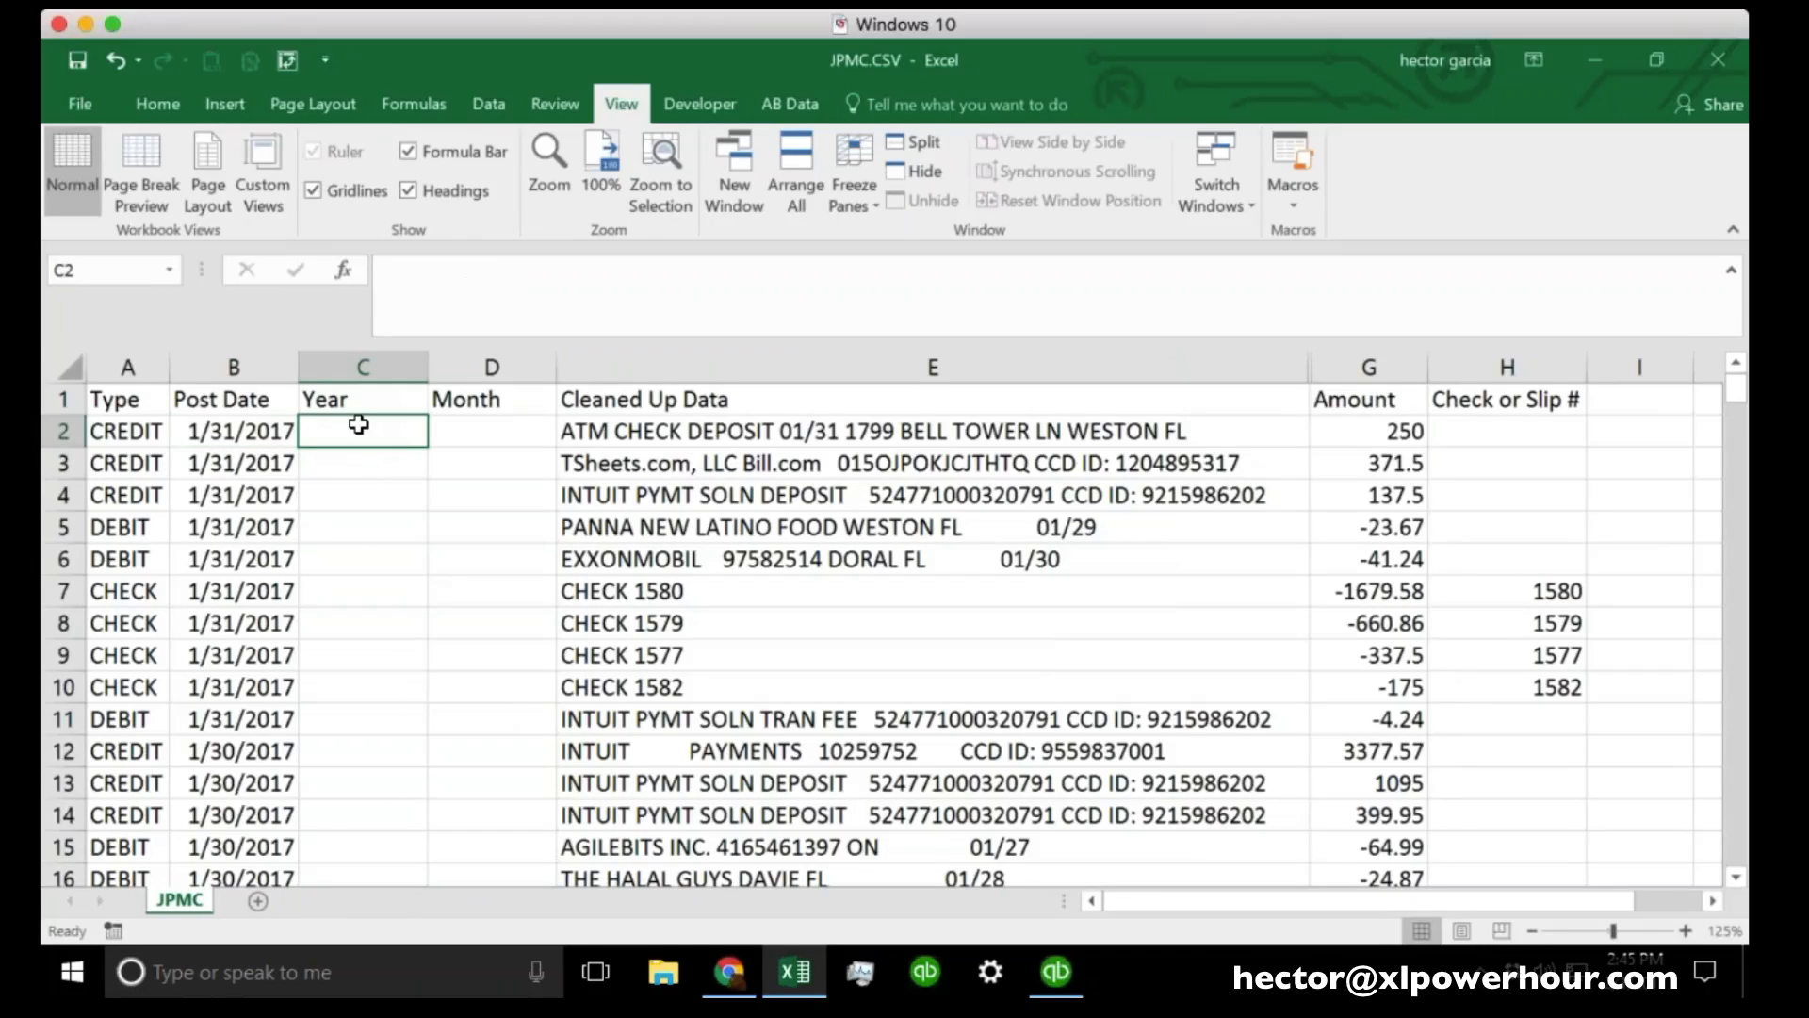
type("=")
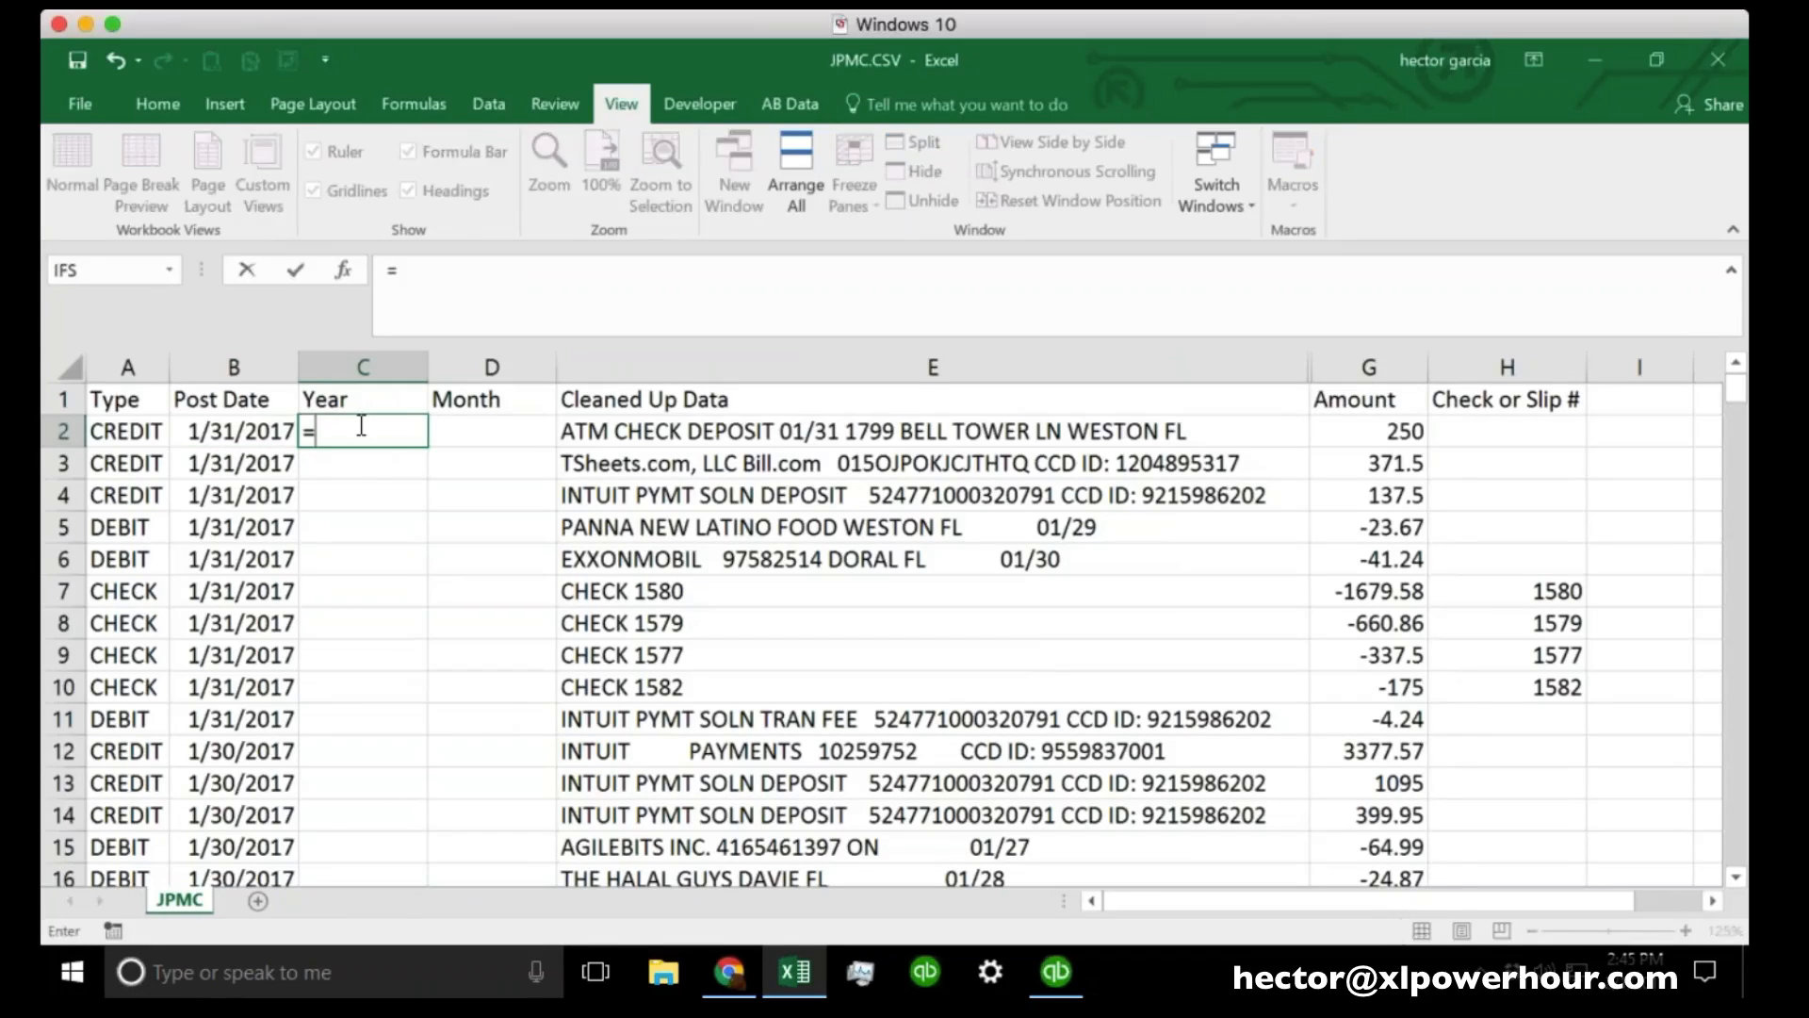
type("YEAR(")
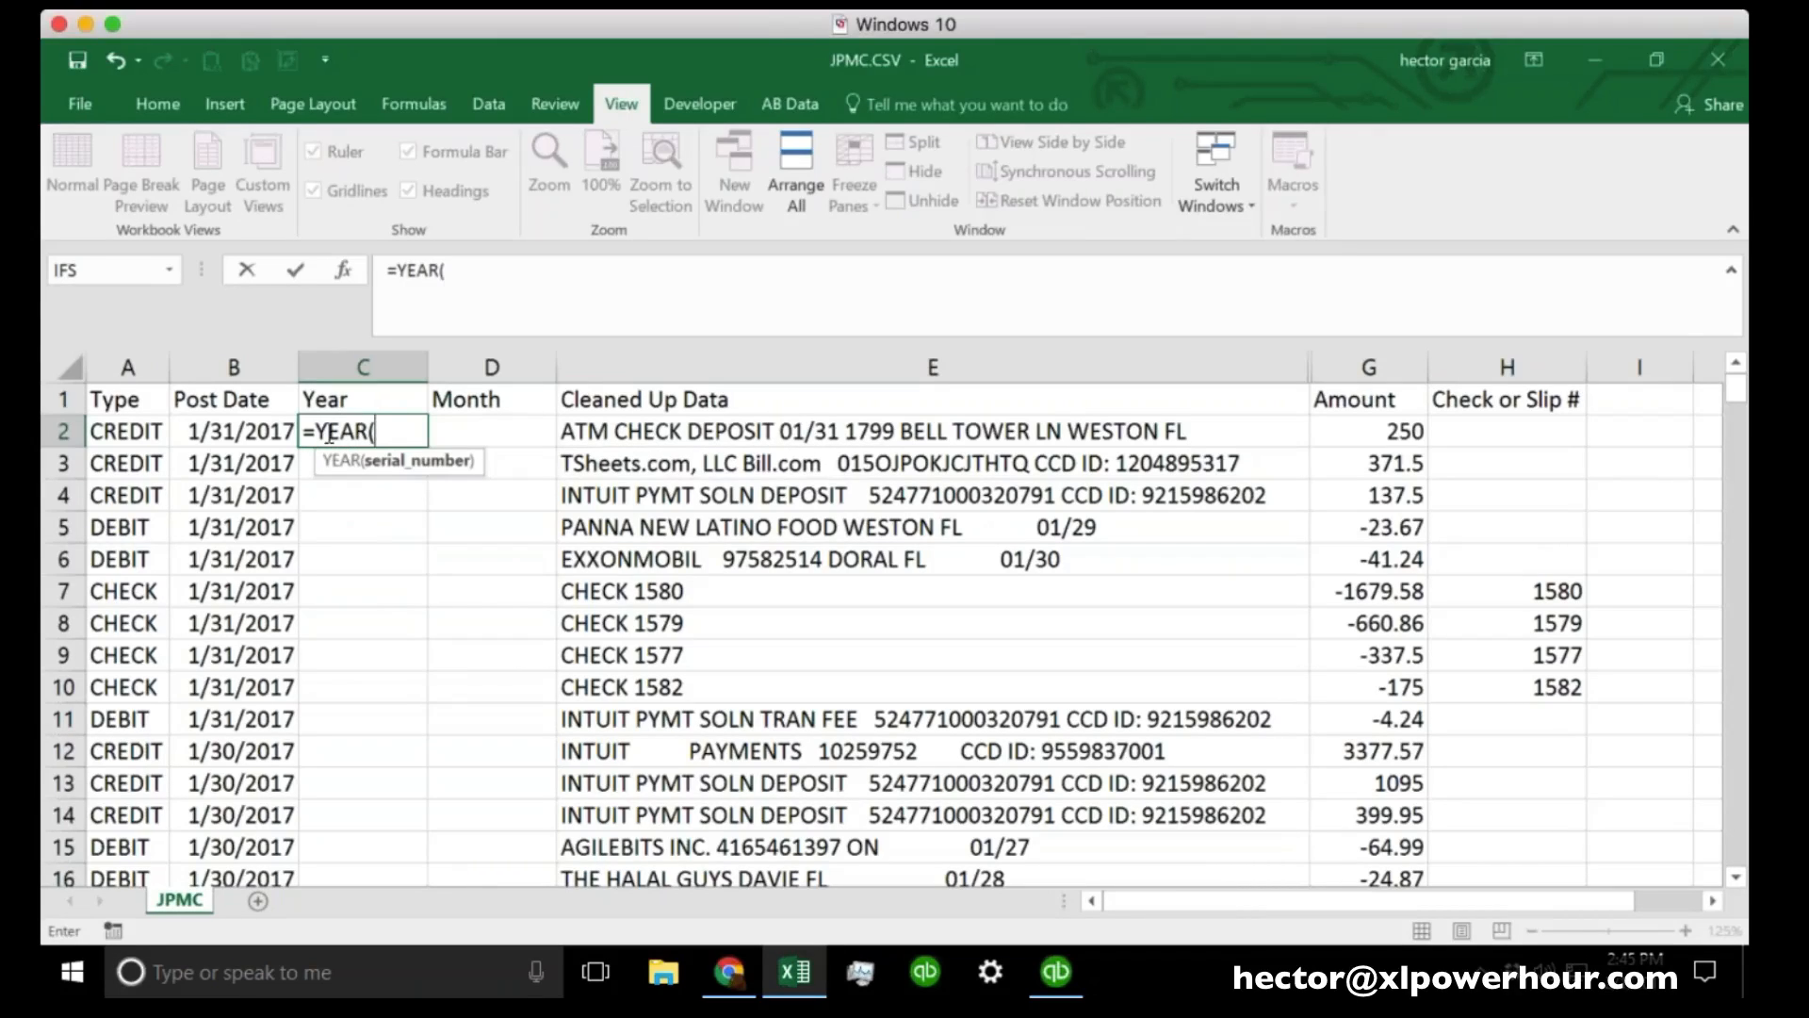
left_click(227, 435)
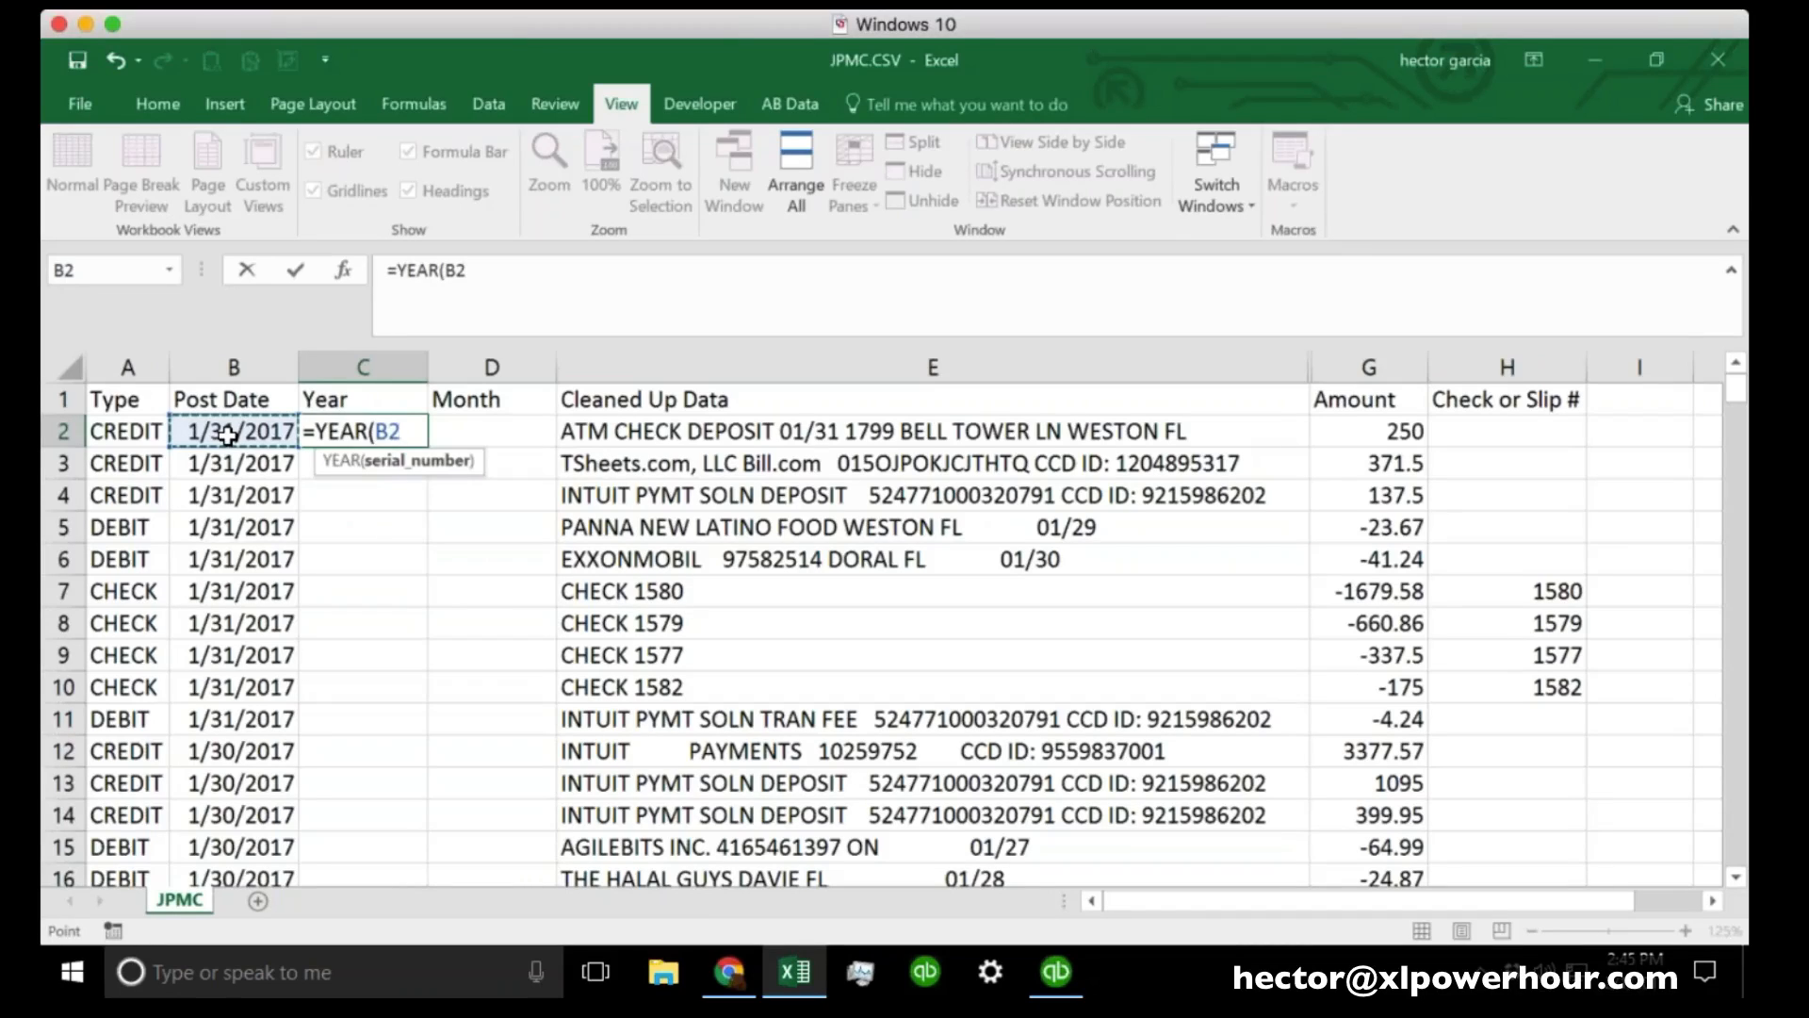
type(")")
key("Return")
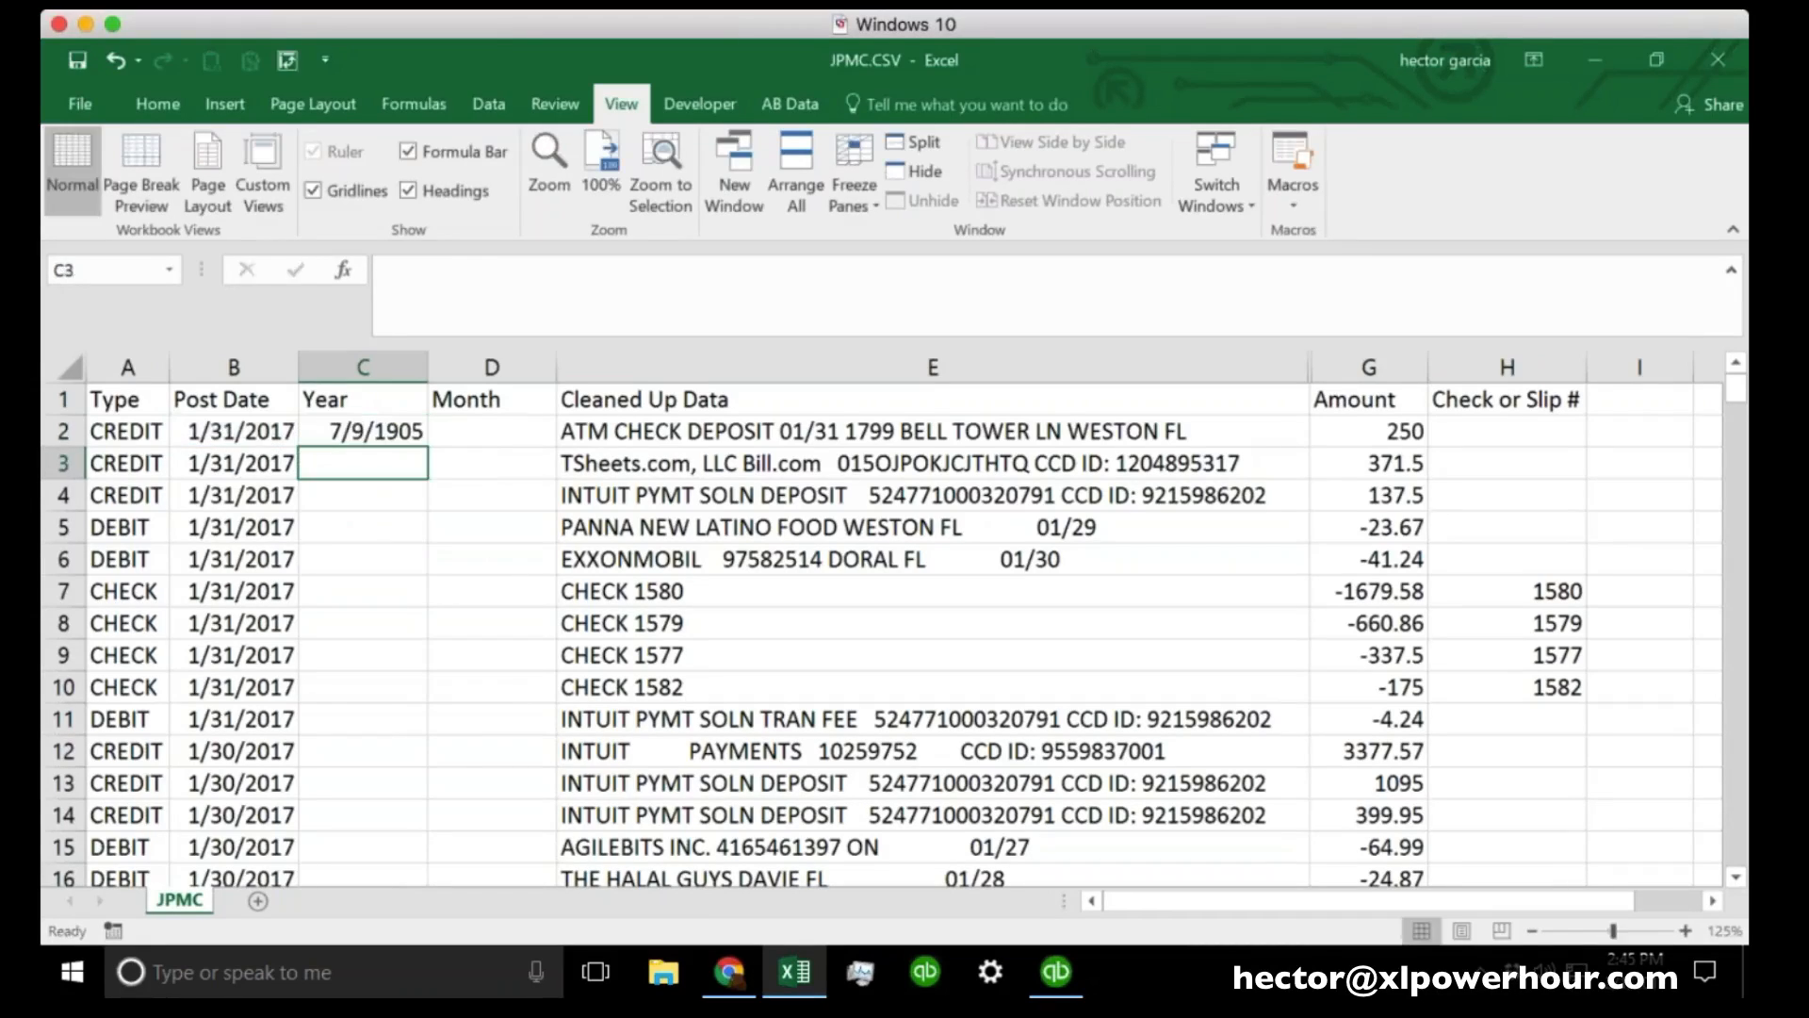
Set the number format of the whole Year column to General.
left_click(325, 436)
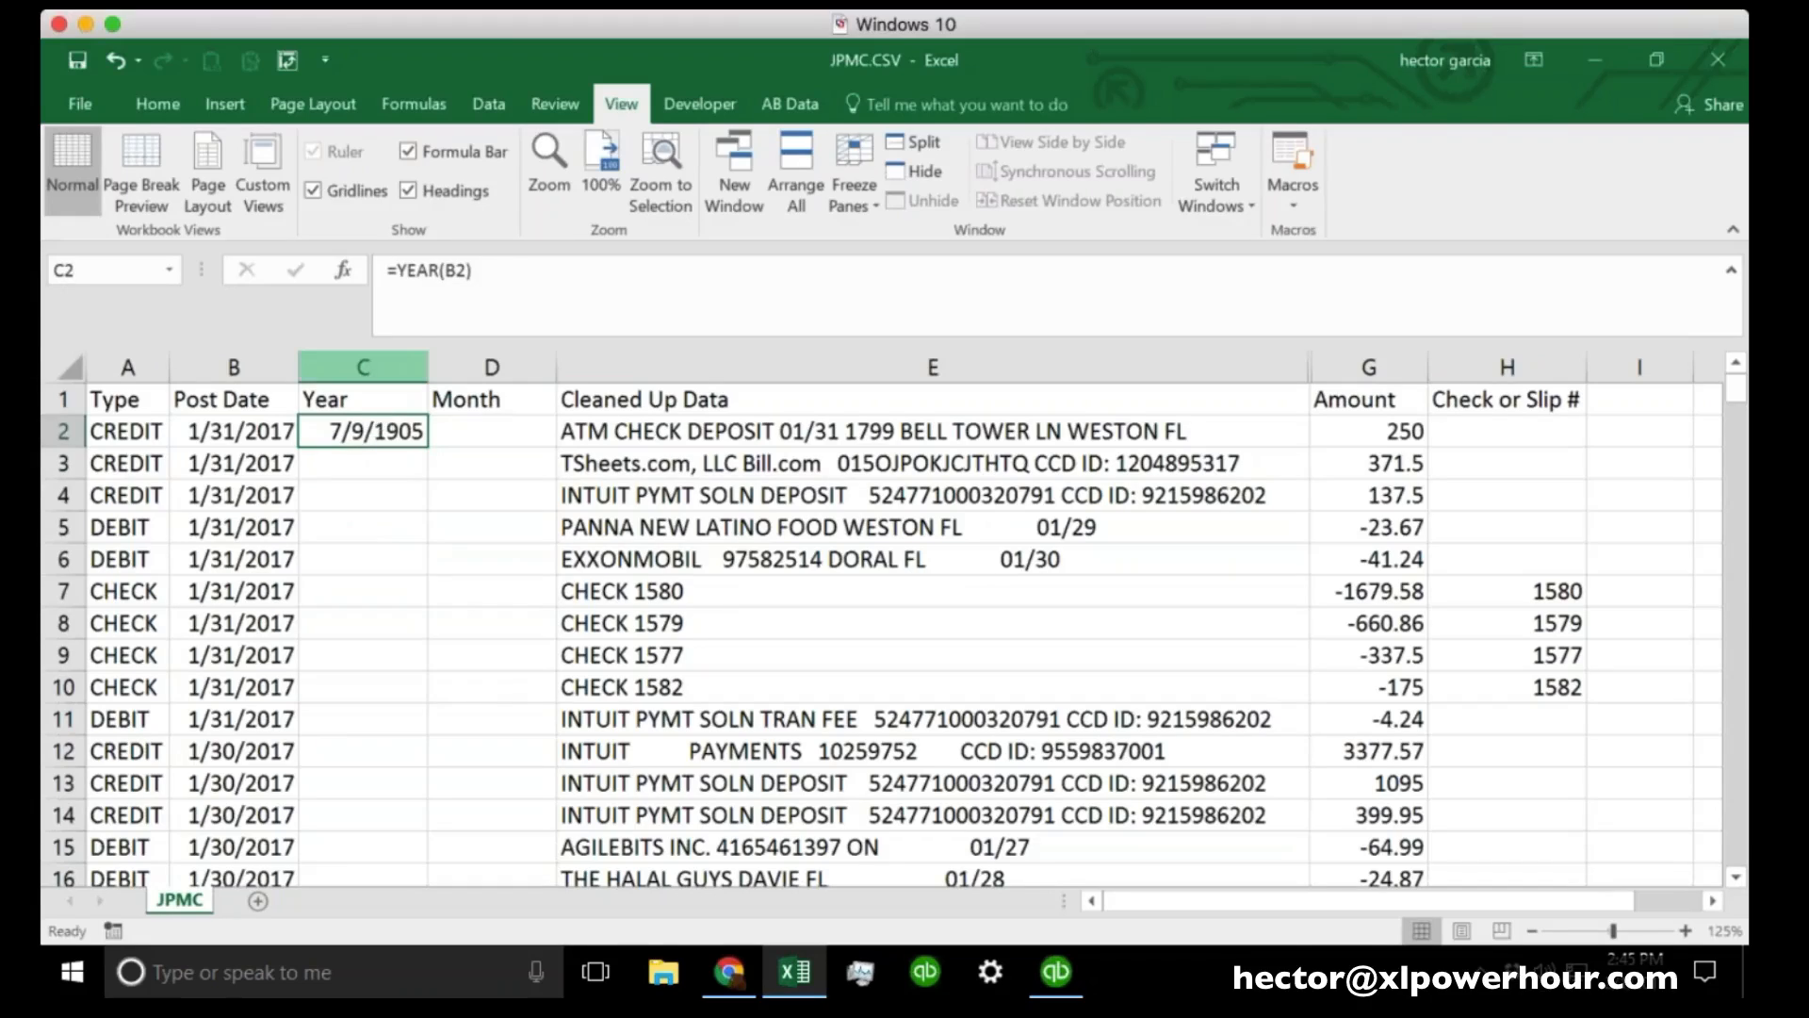
left_click(363, 367)
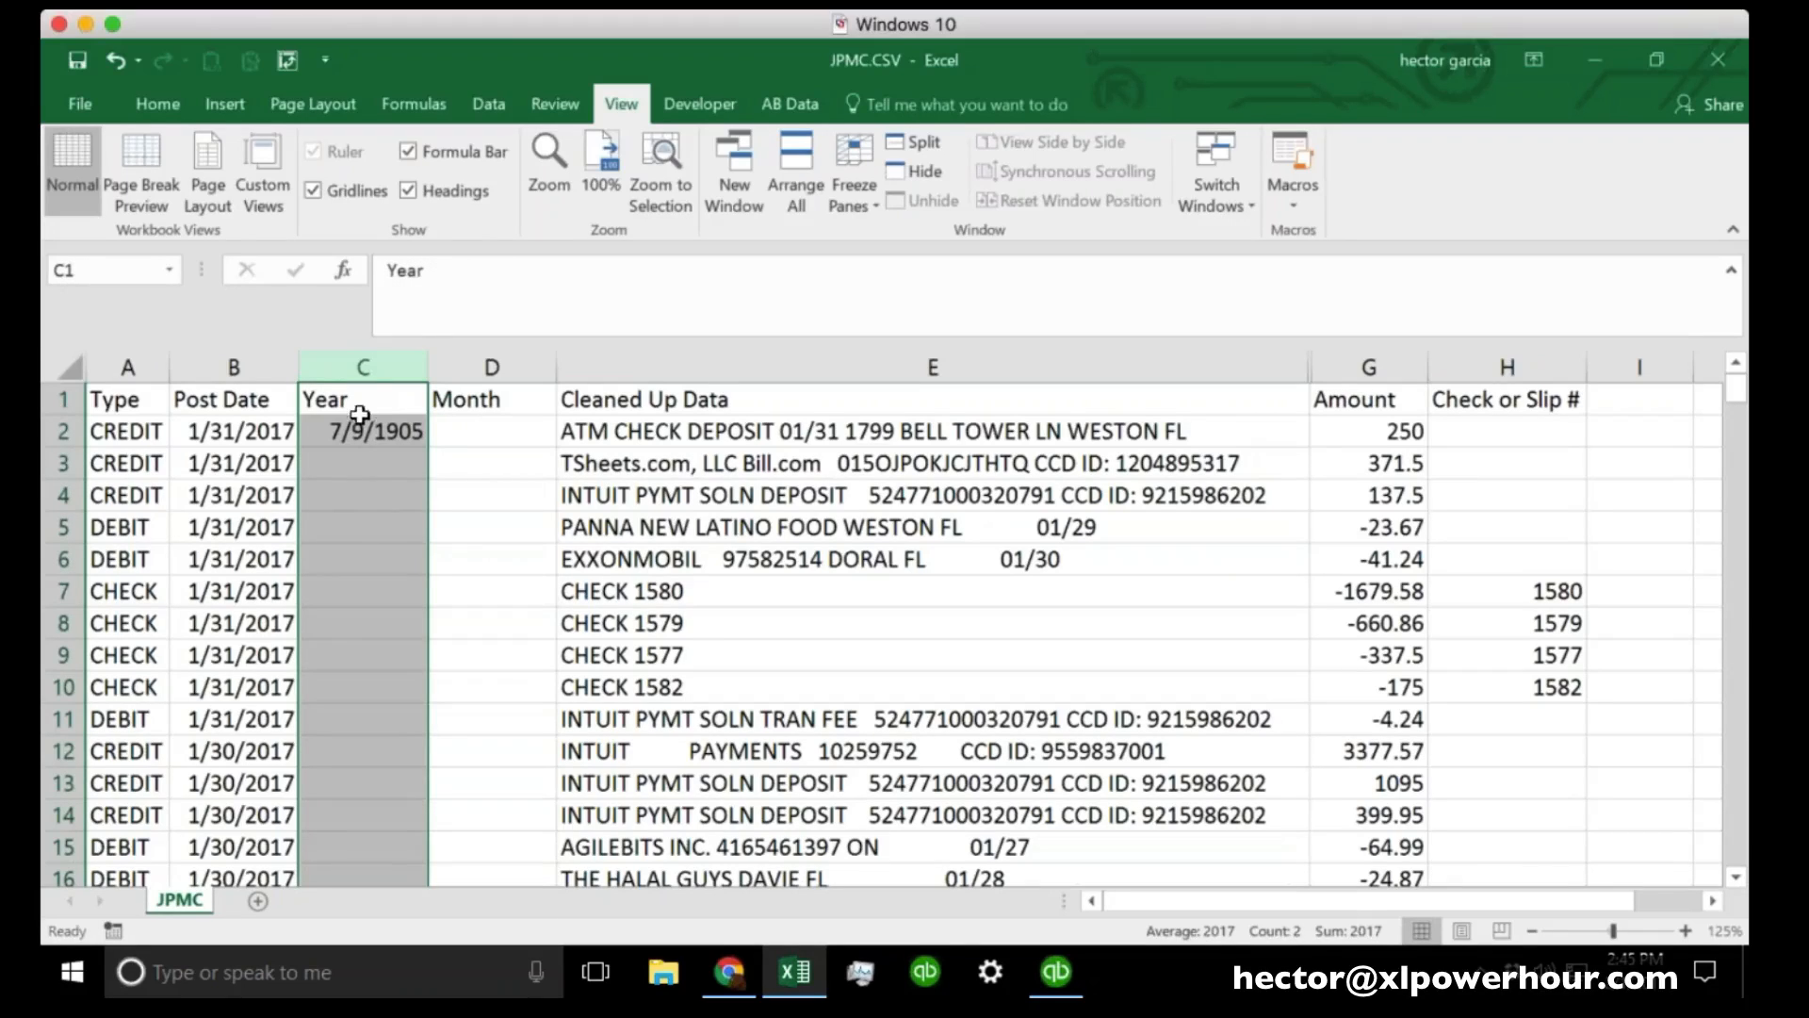
left_click(83, 103)
left_click(110, 104)
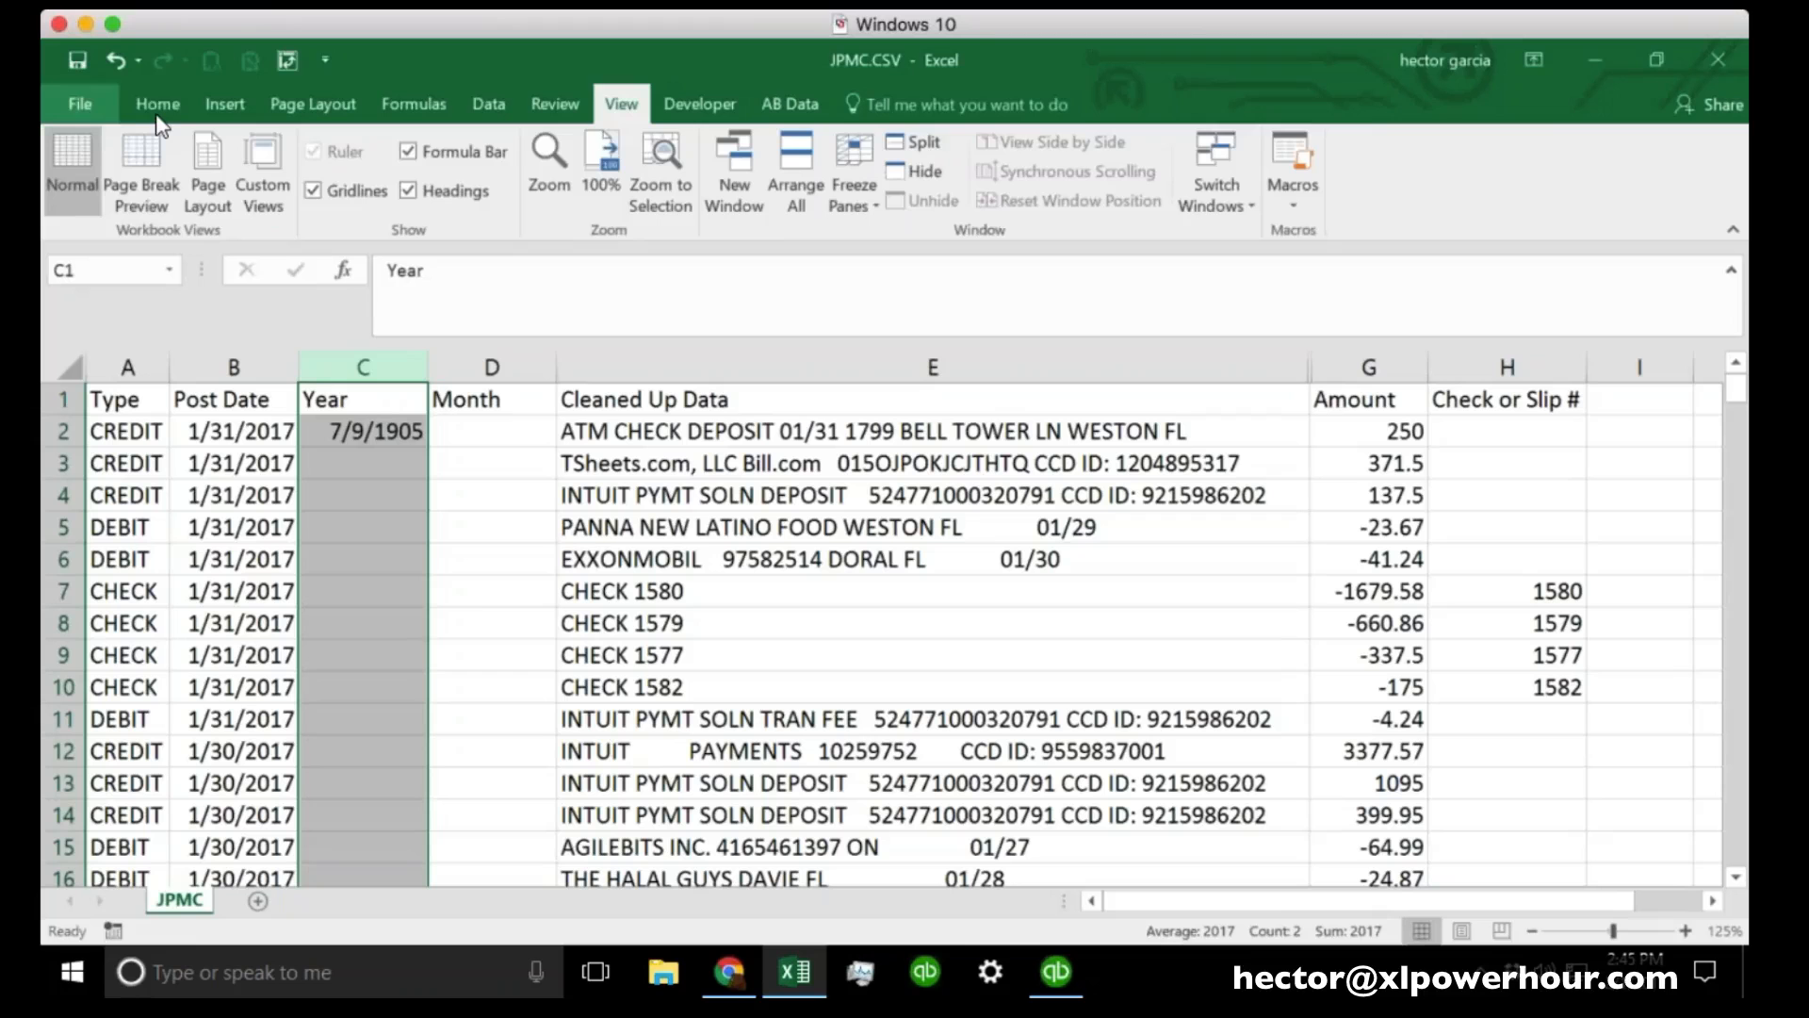
left_click(932, 151)
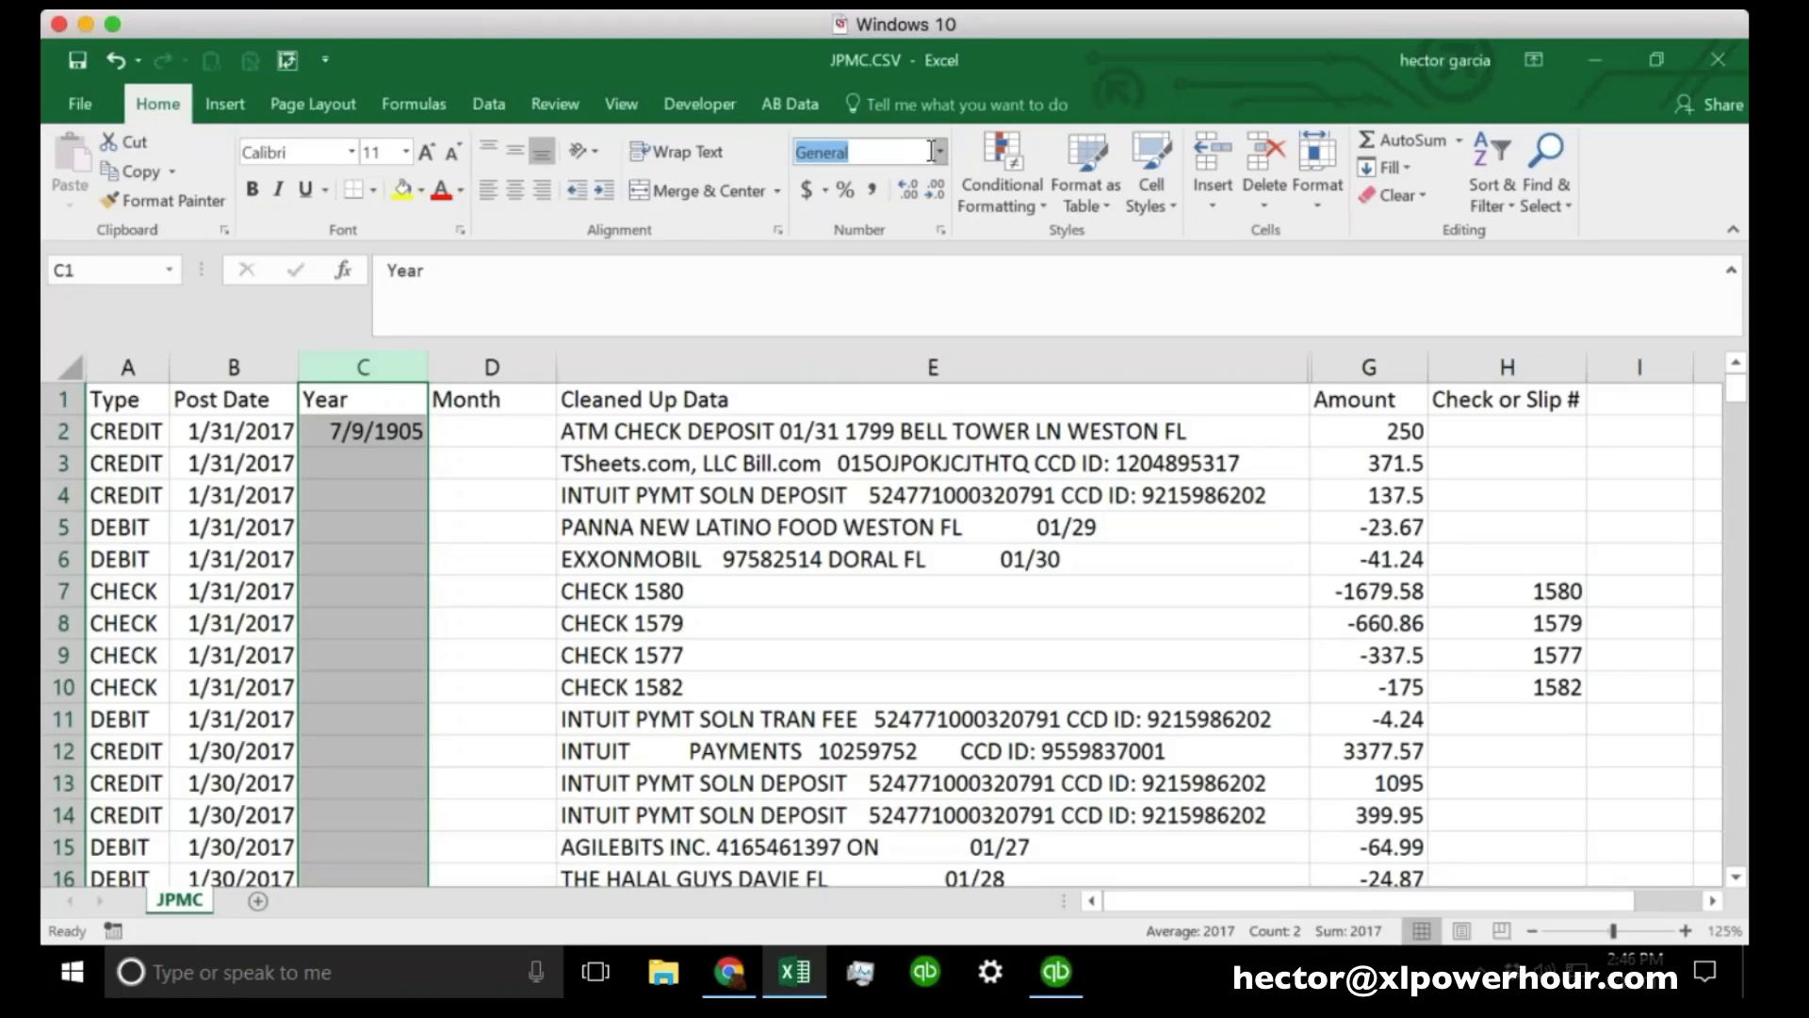
left_click(940, 152)
left_click(879, 188)
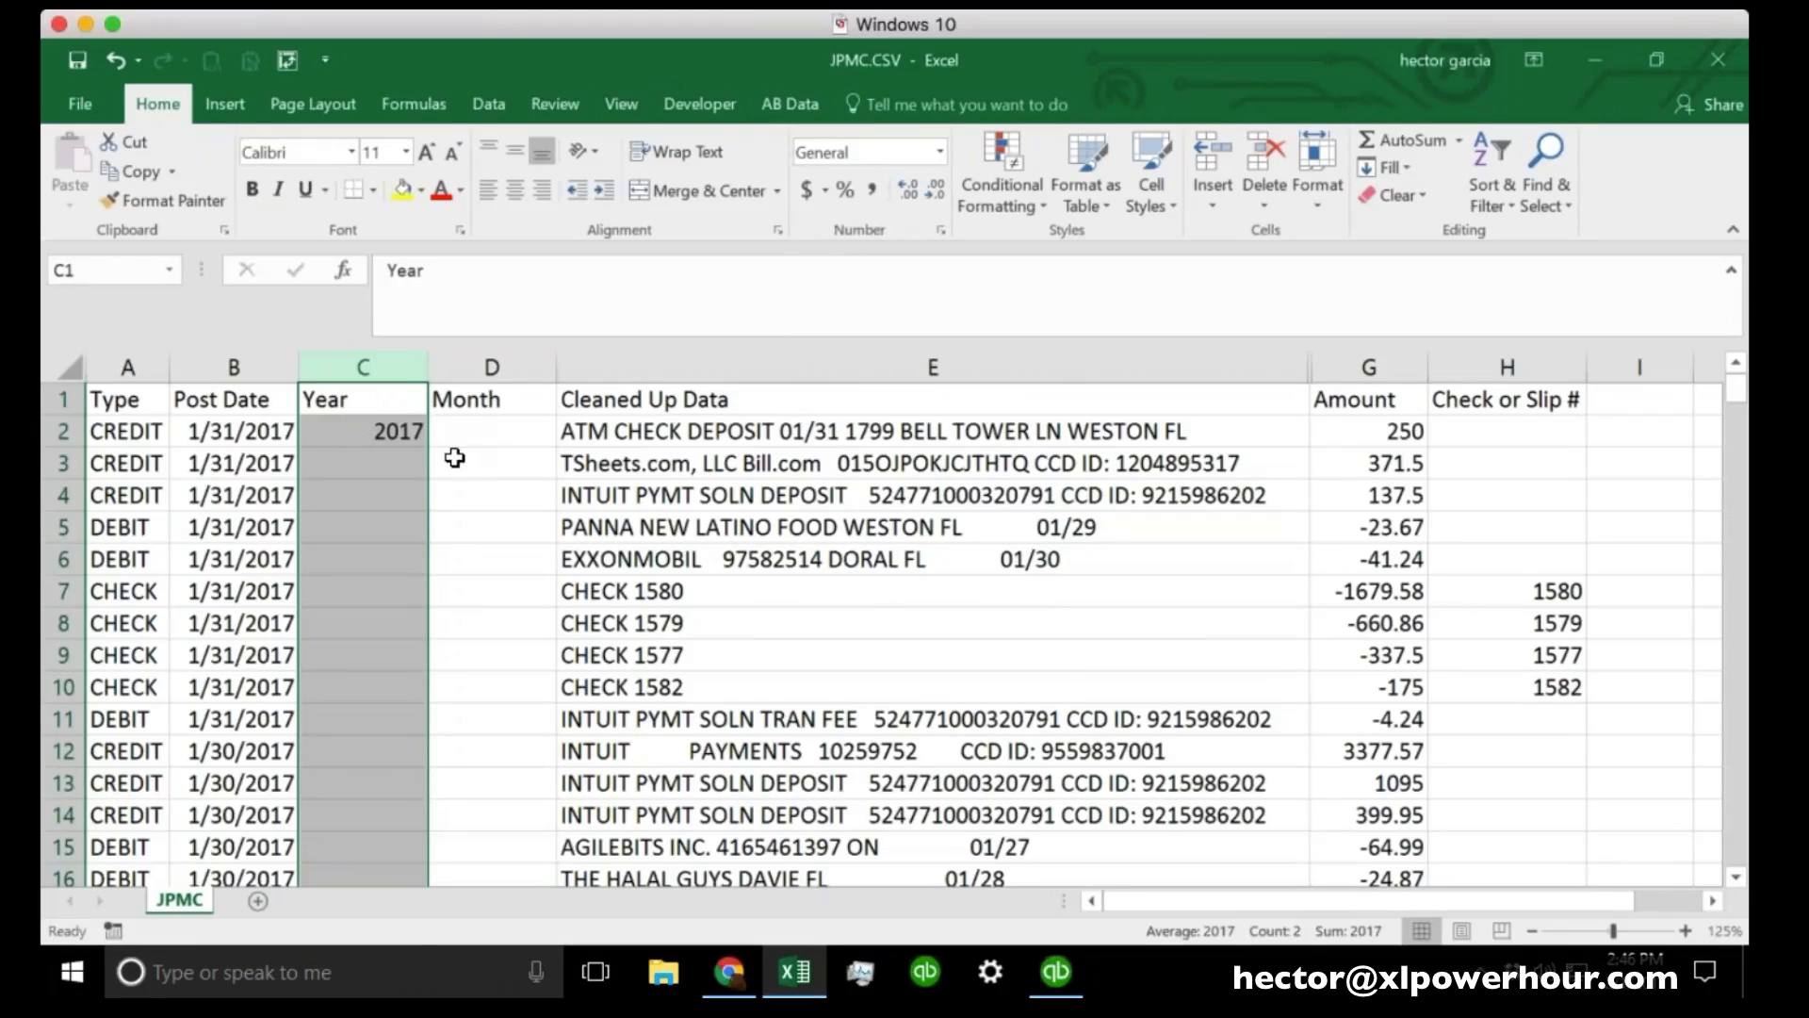
left_click(400, 461)
key("Up")
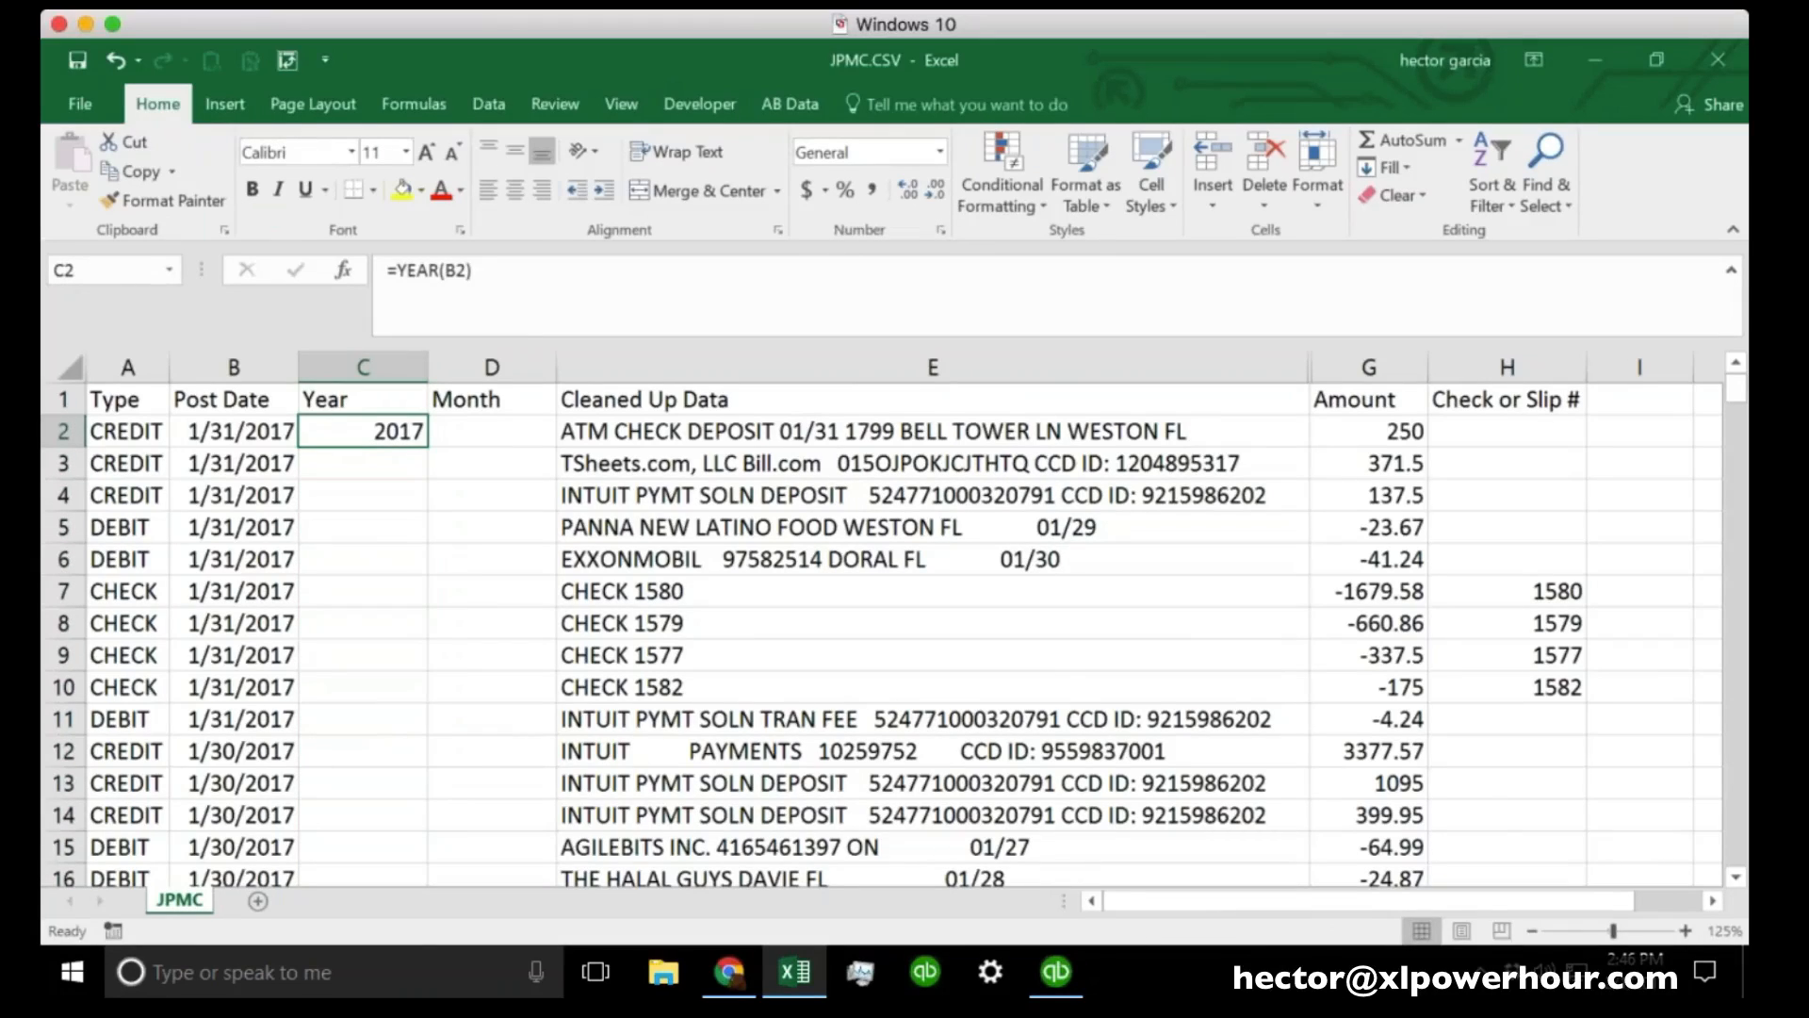
Clear the formula in C2 and enter it again as =year(B2).
left_click(228, 436)
left_click(363, 432)
left_click_drag(473, 272, 334, 266)
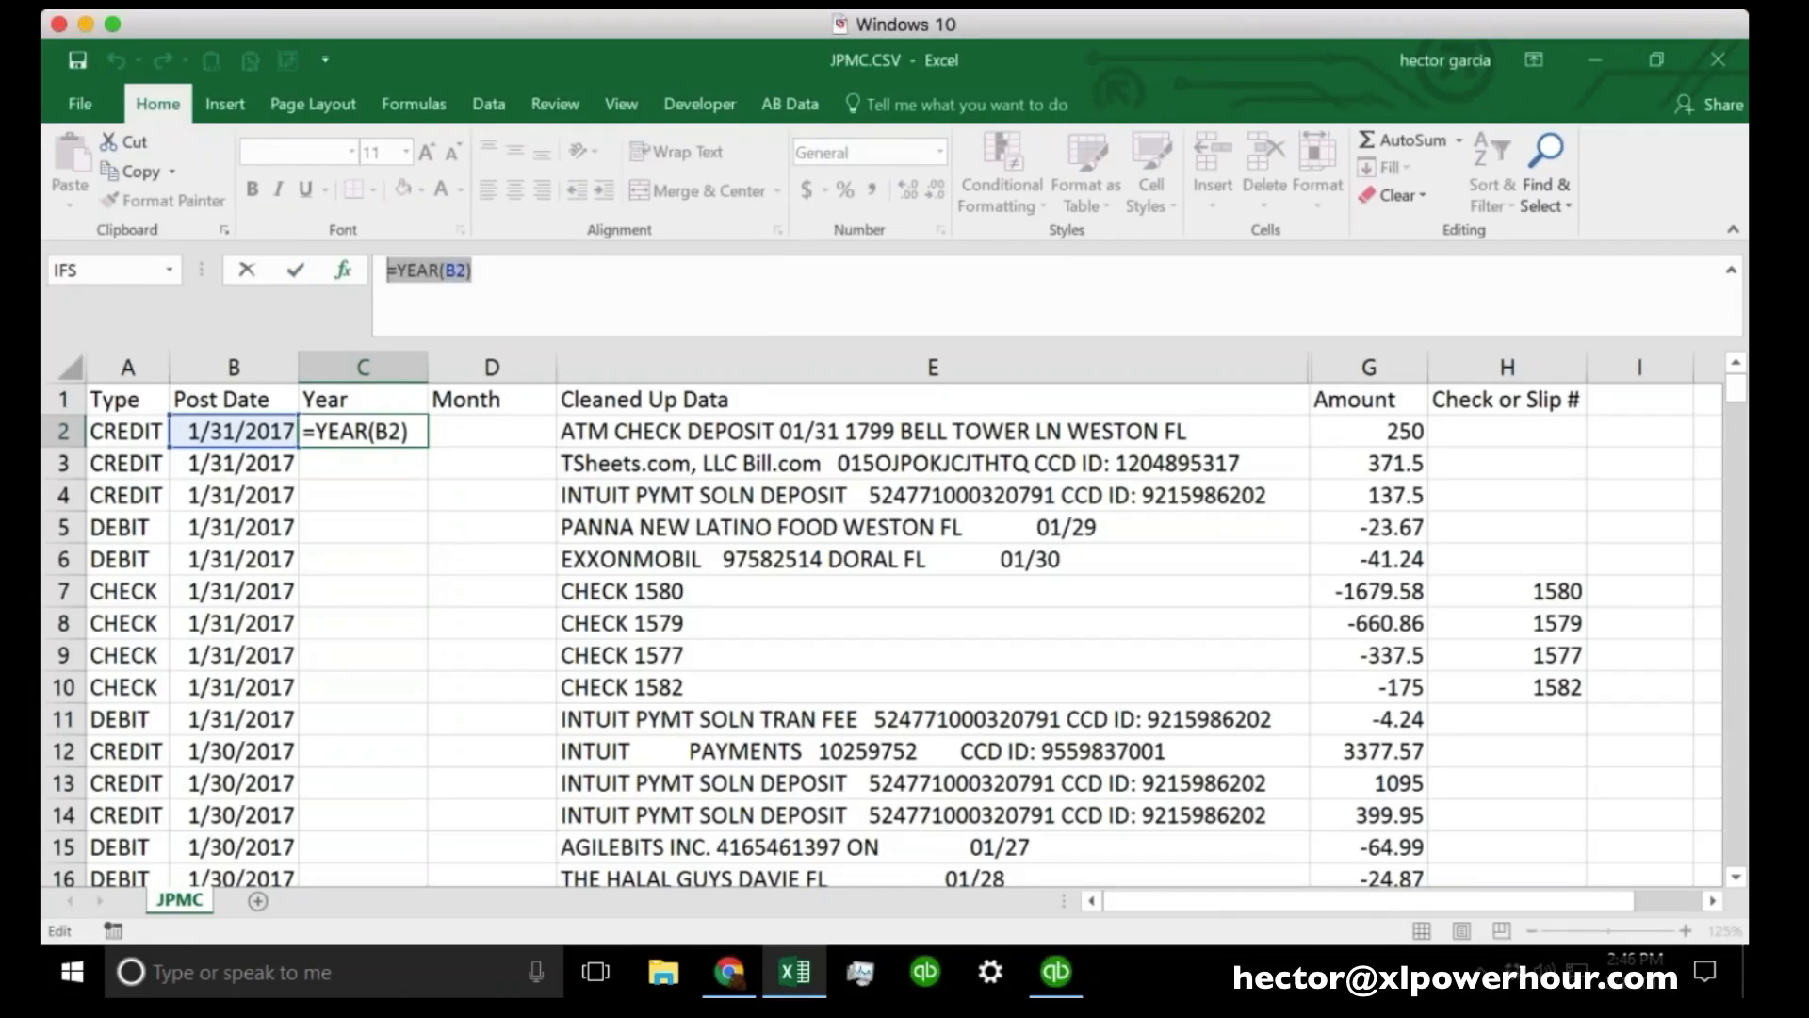
key("BackSpace")
type("=yea")
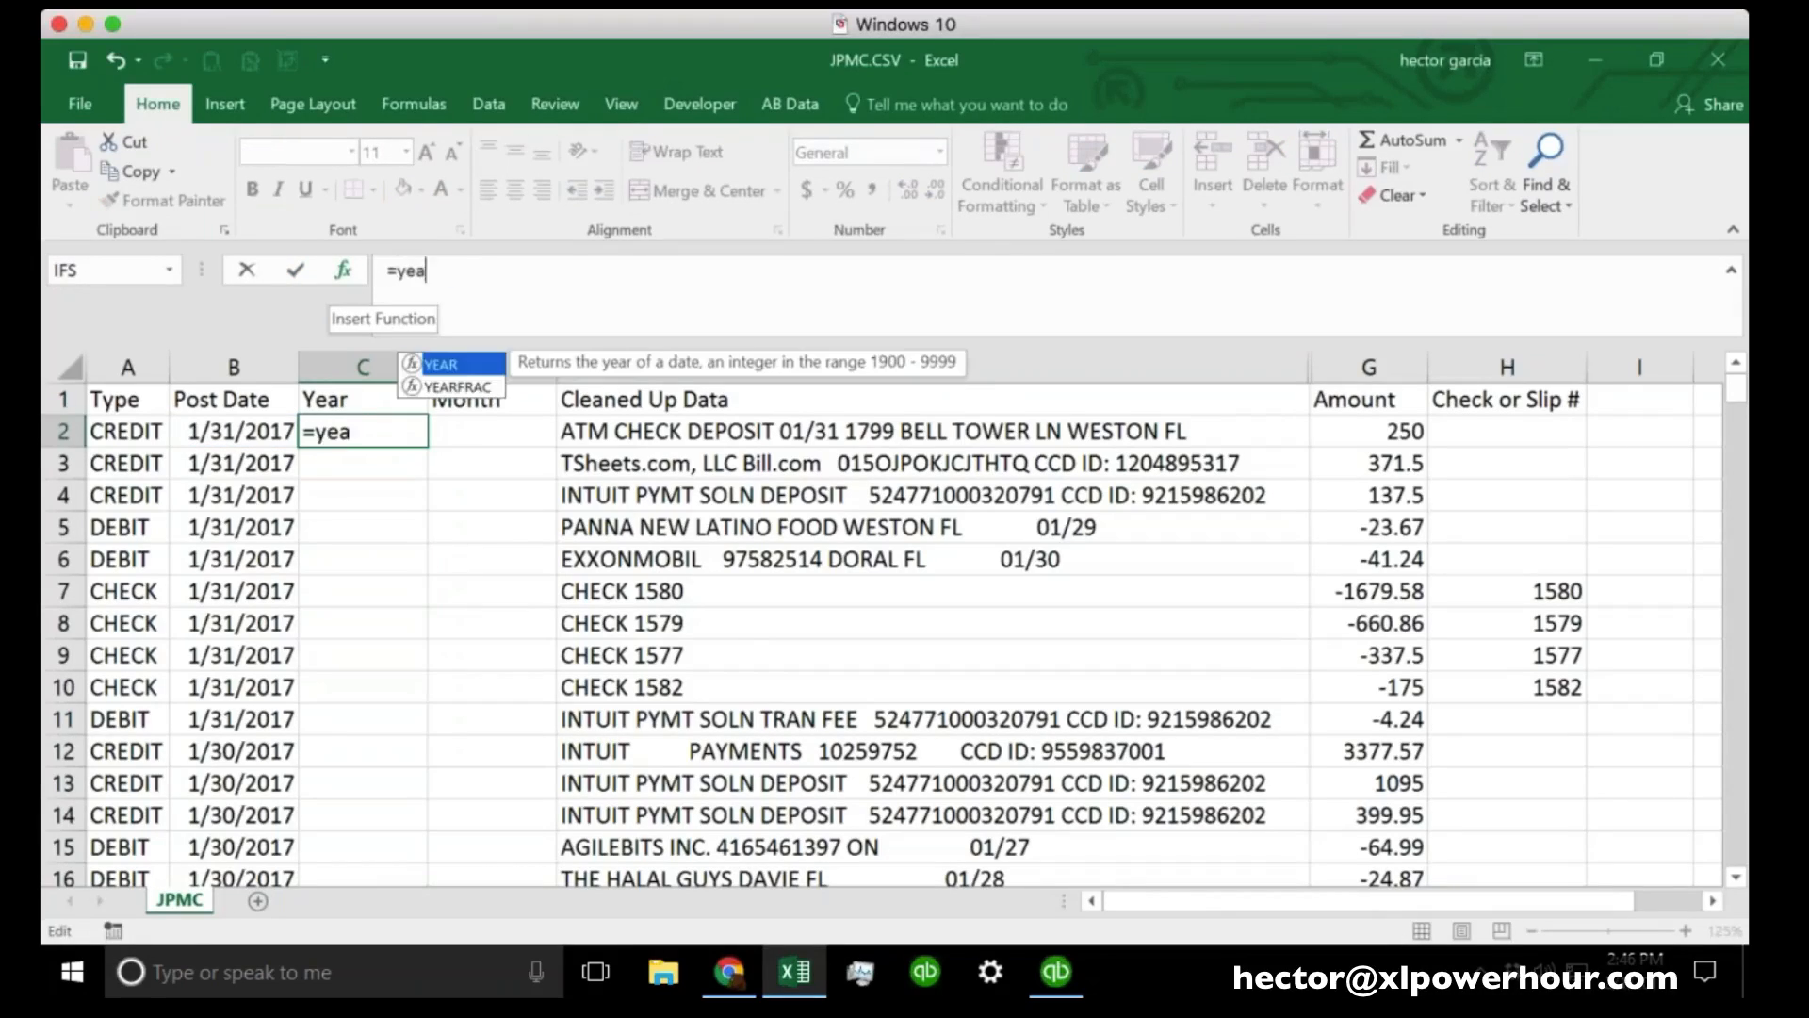
type("r(")
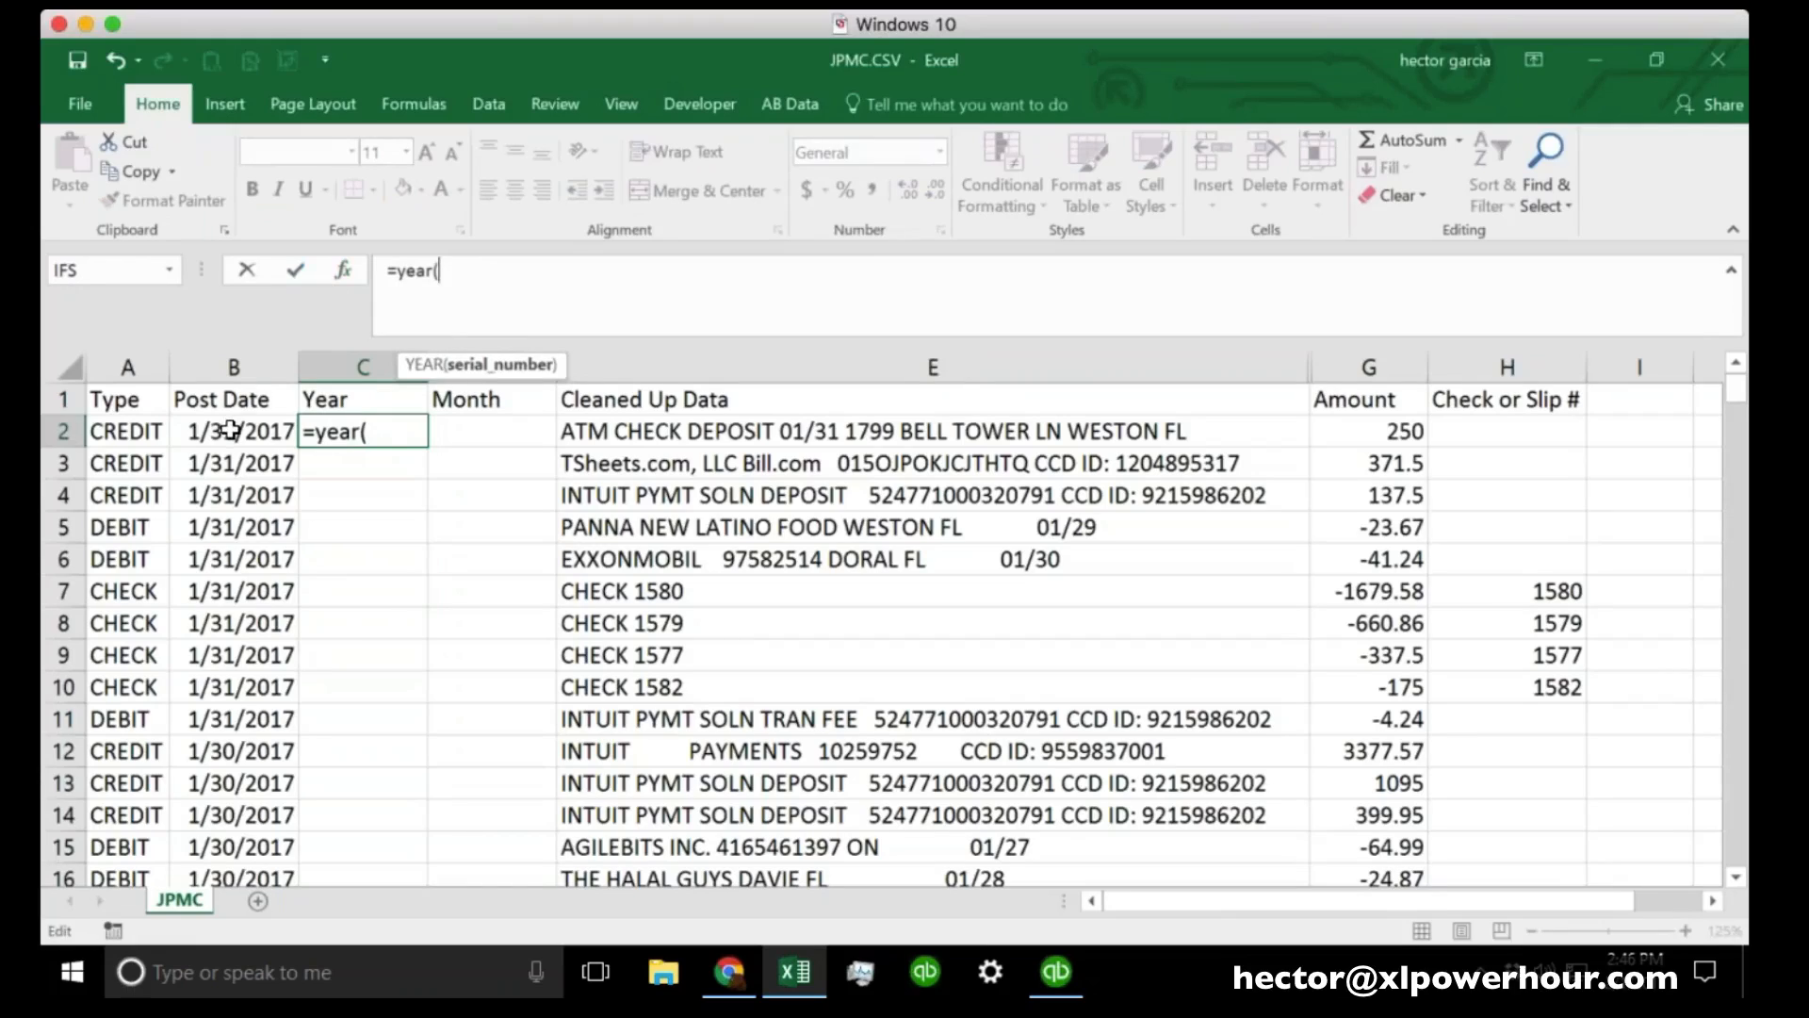
left_click(230, 431)
type(")")
key("Return")
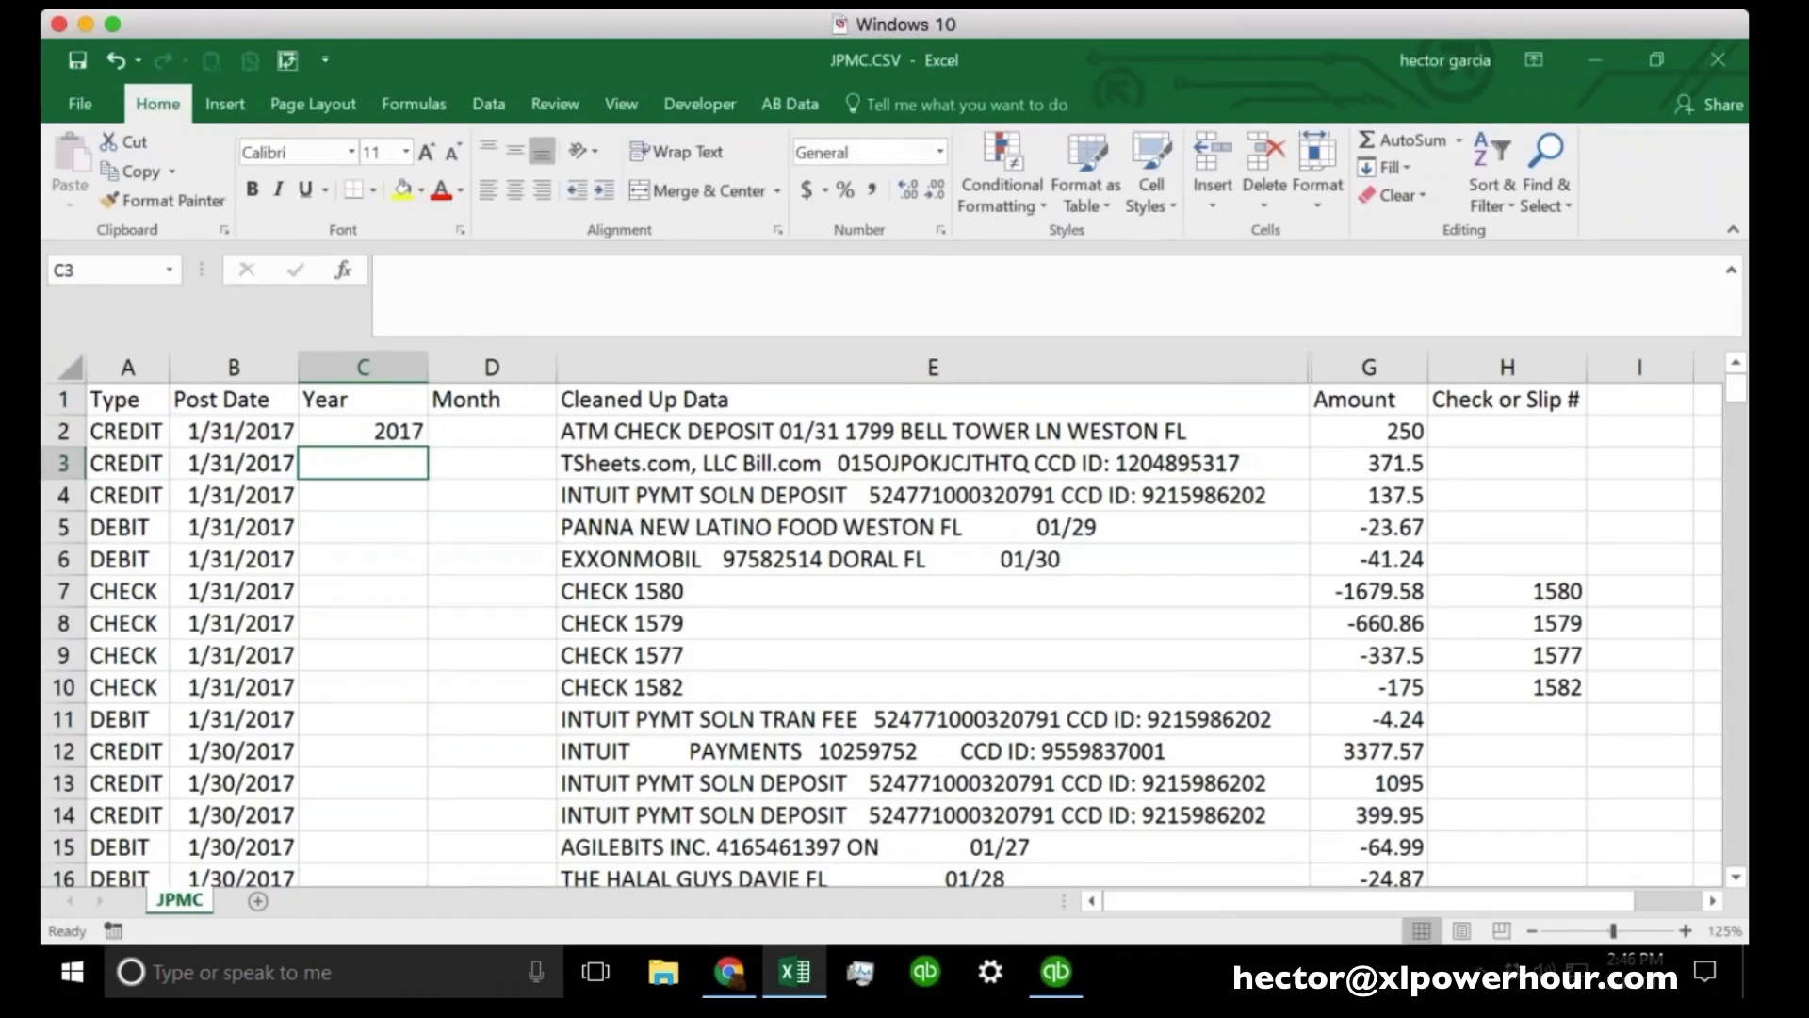
left_click(363, 366)
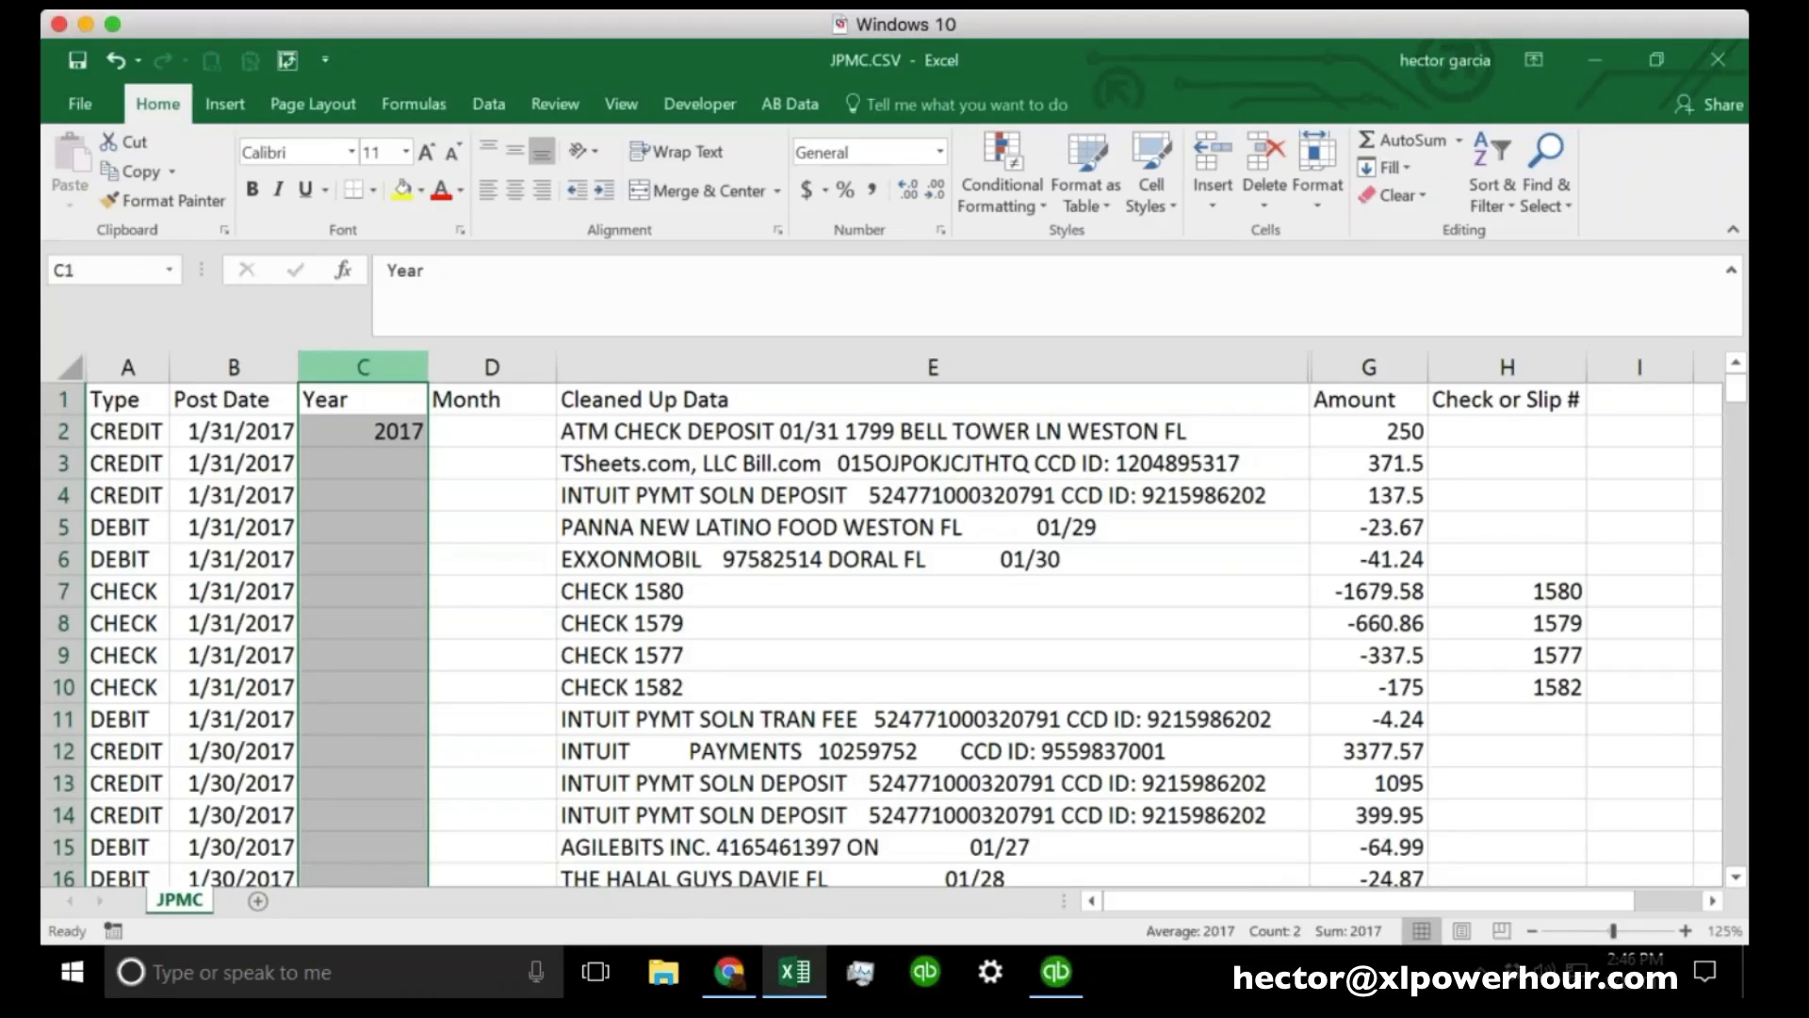
left_click(940, 152)
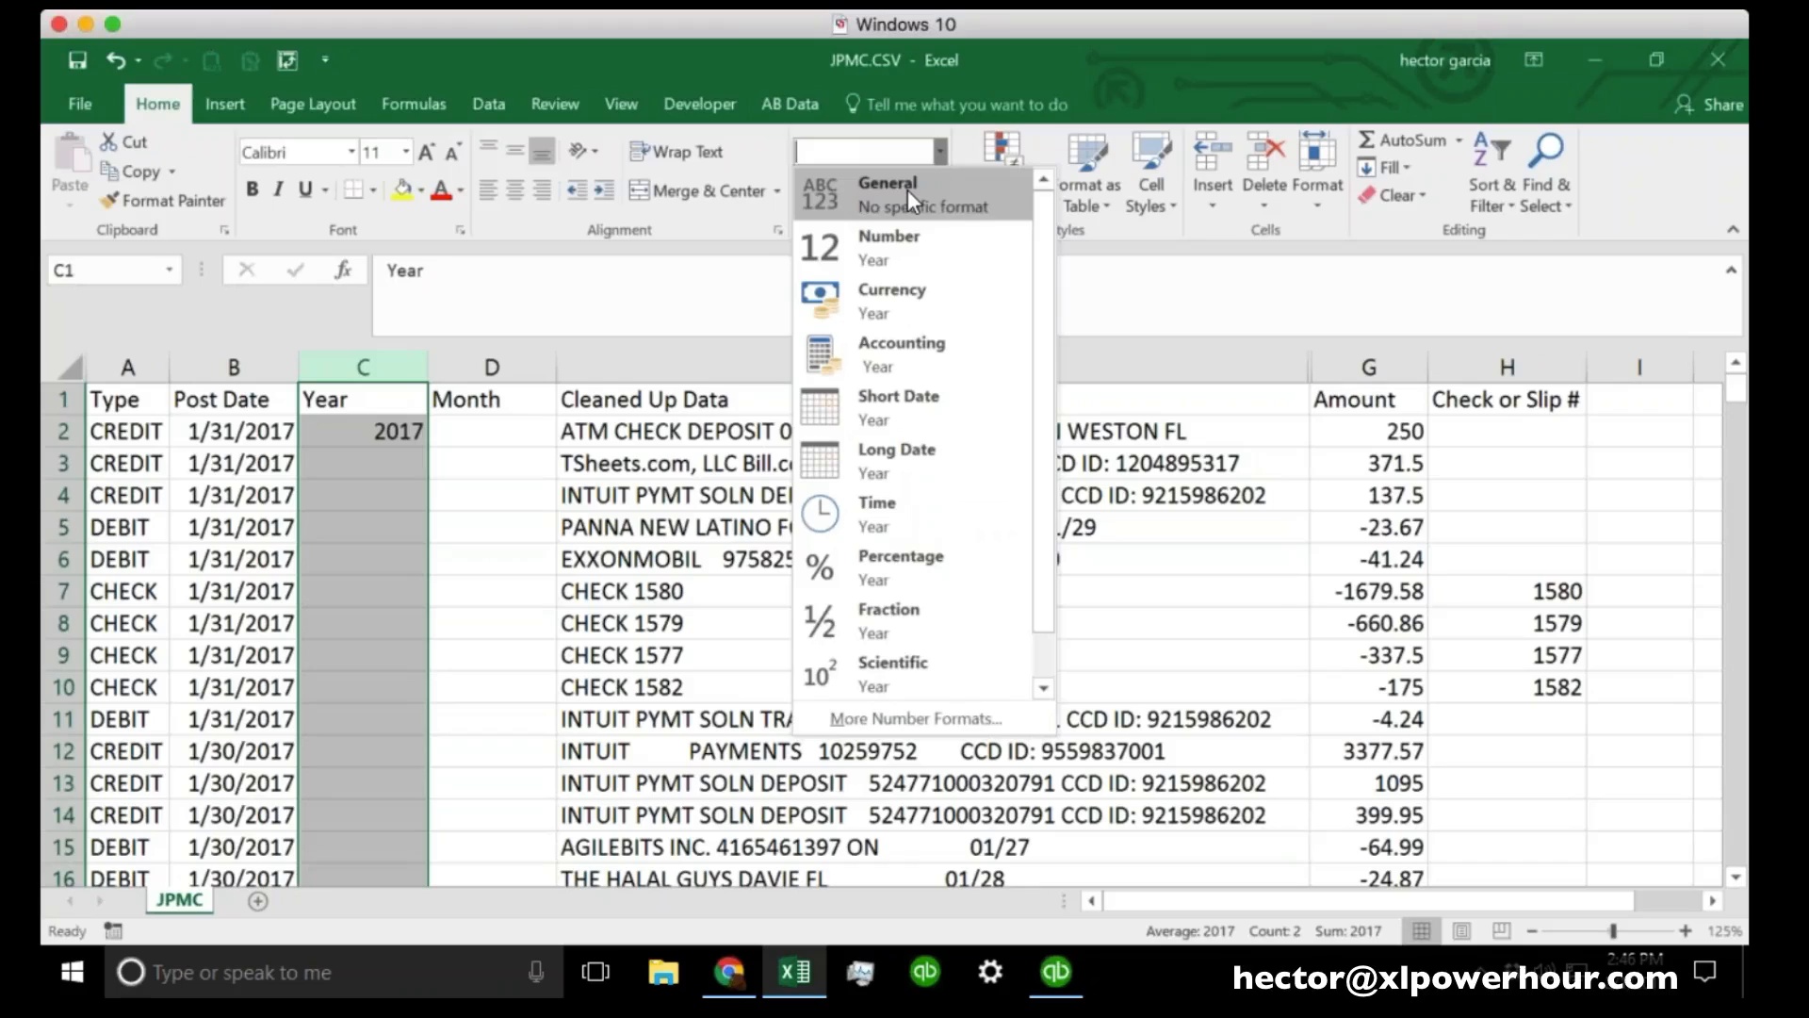
left_click(1038, 60)
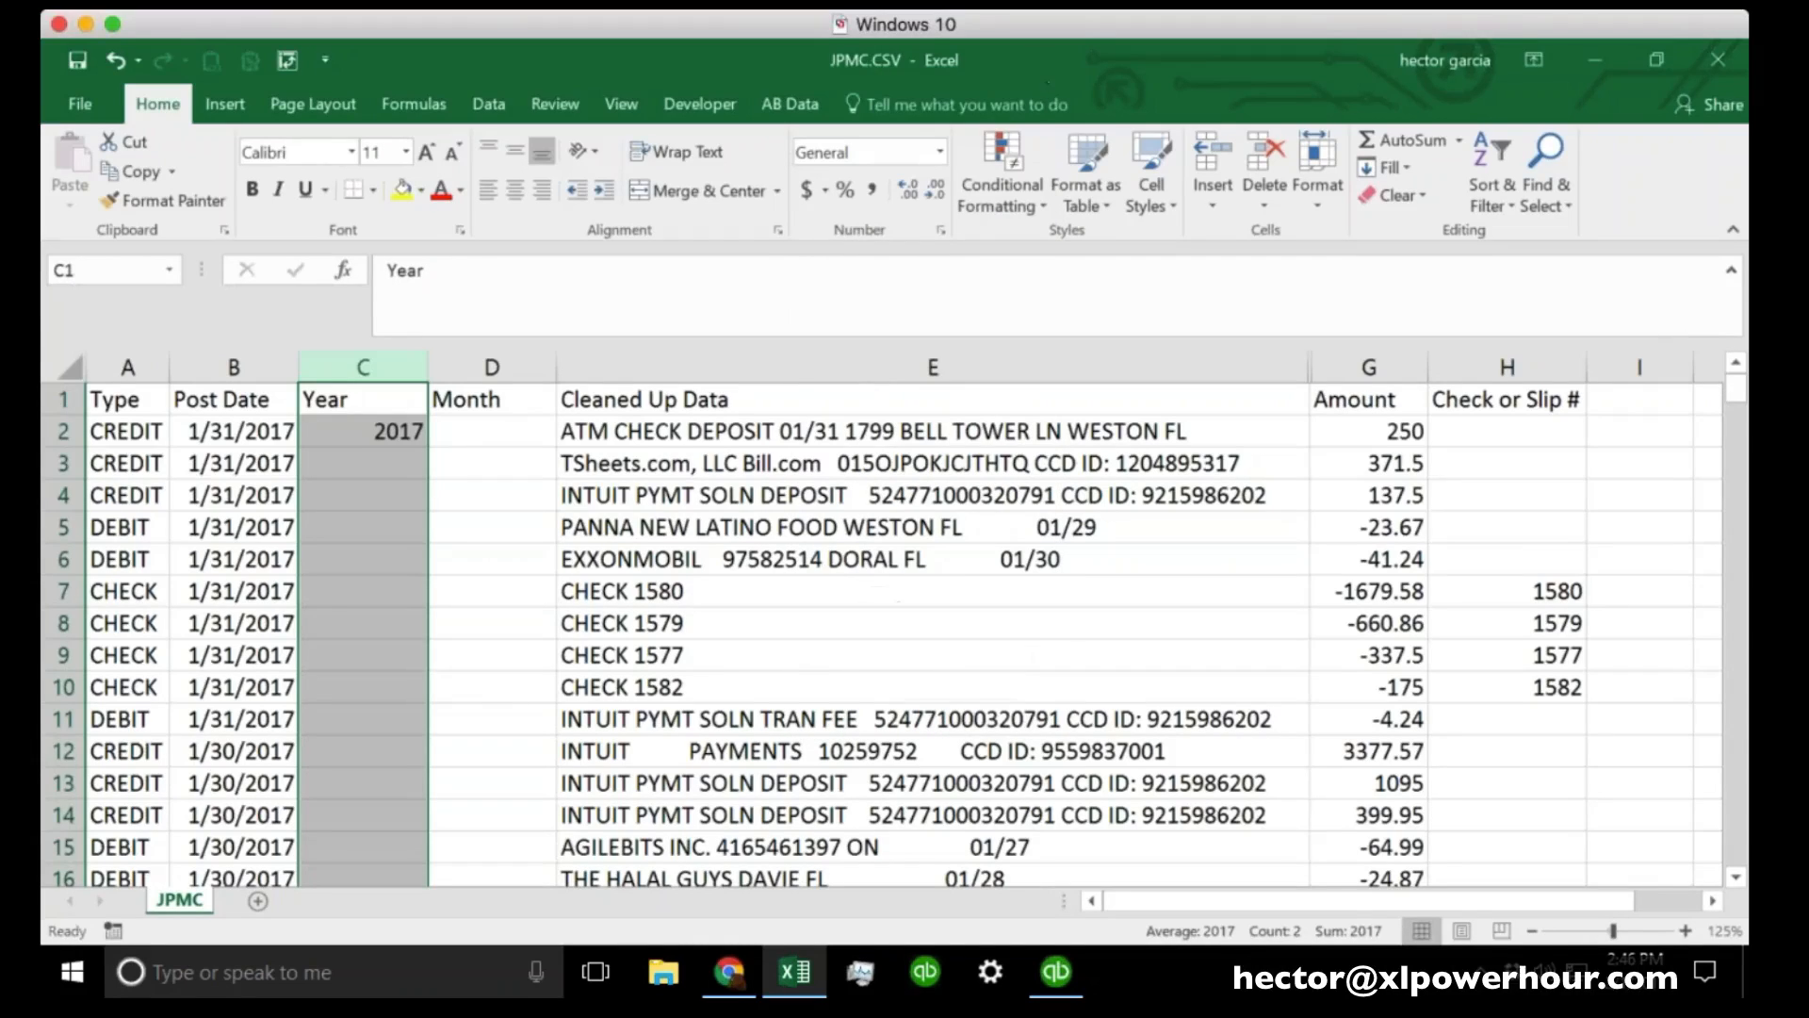
key("Down")
Enter the formula =month(B2) in cell D2 to extract the month from the first post date.
left_click(508, 429)
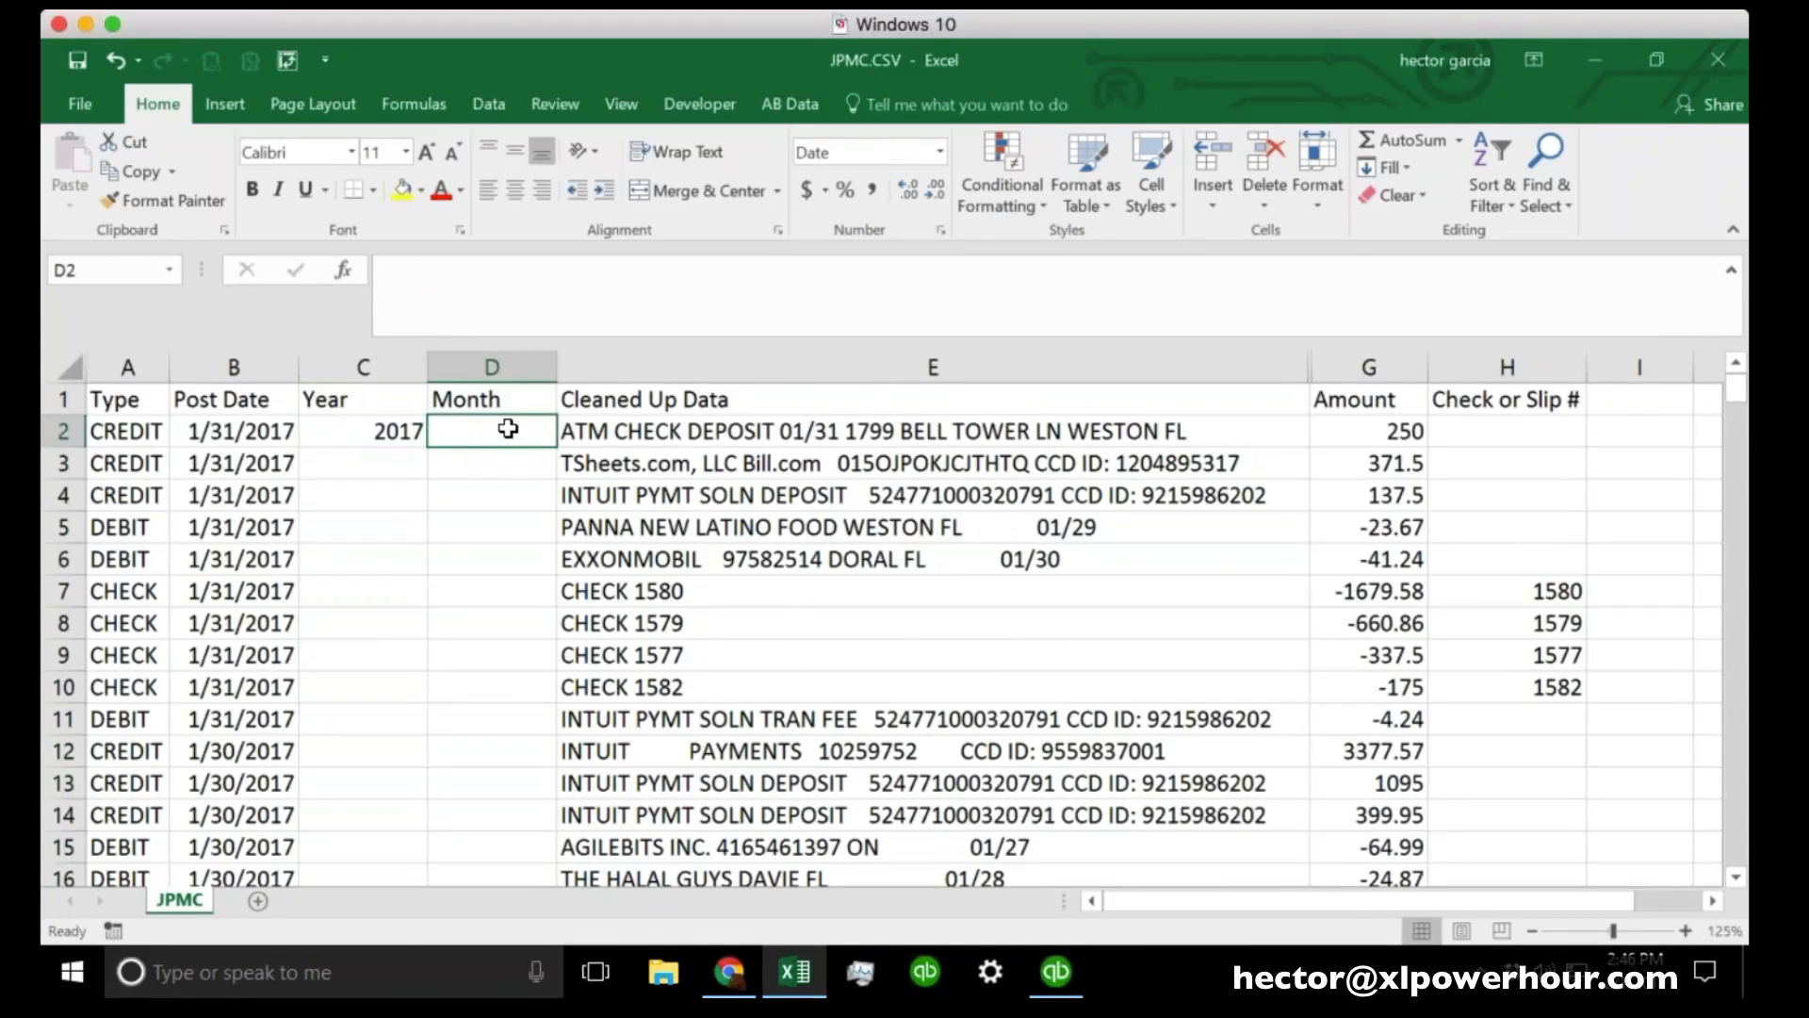
type("=mon")
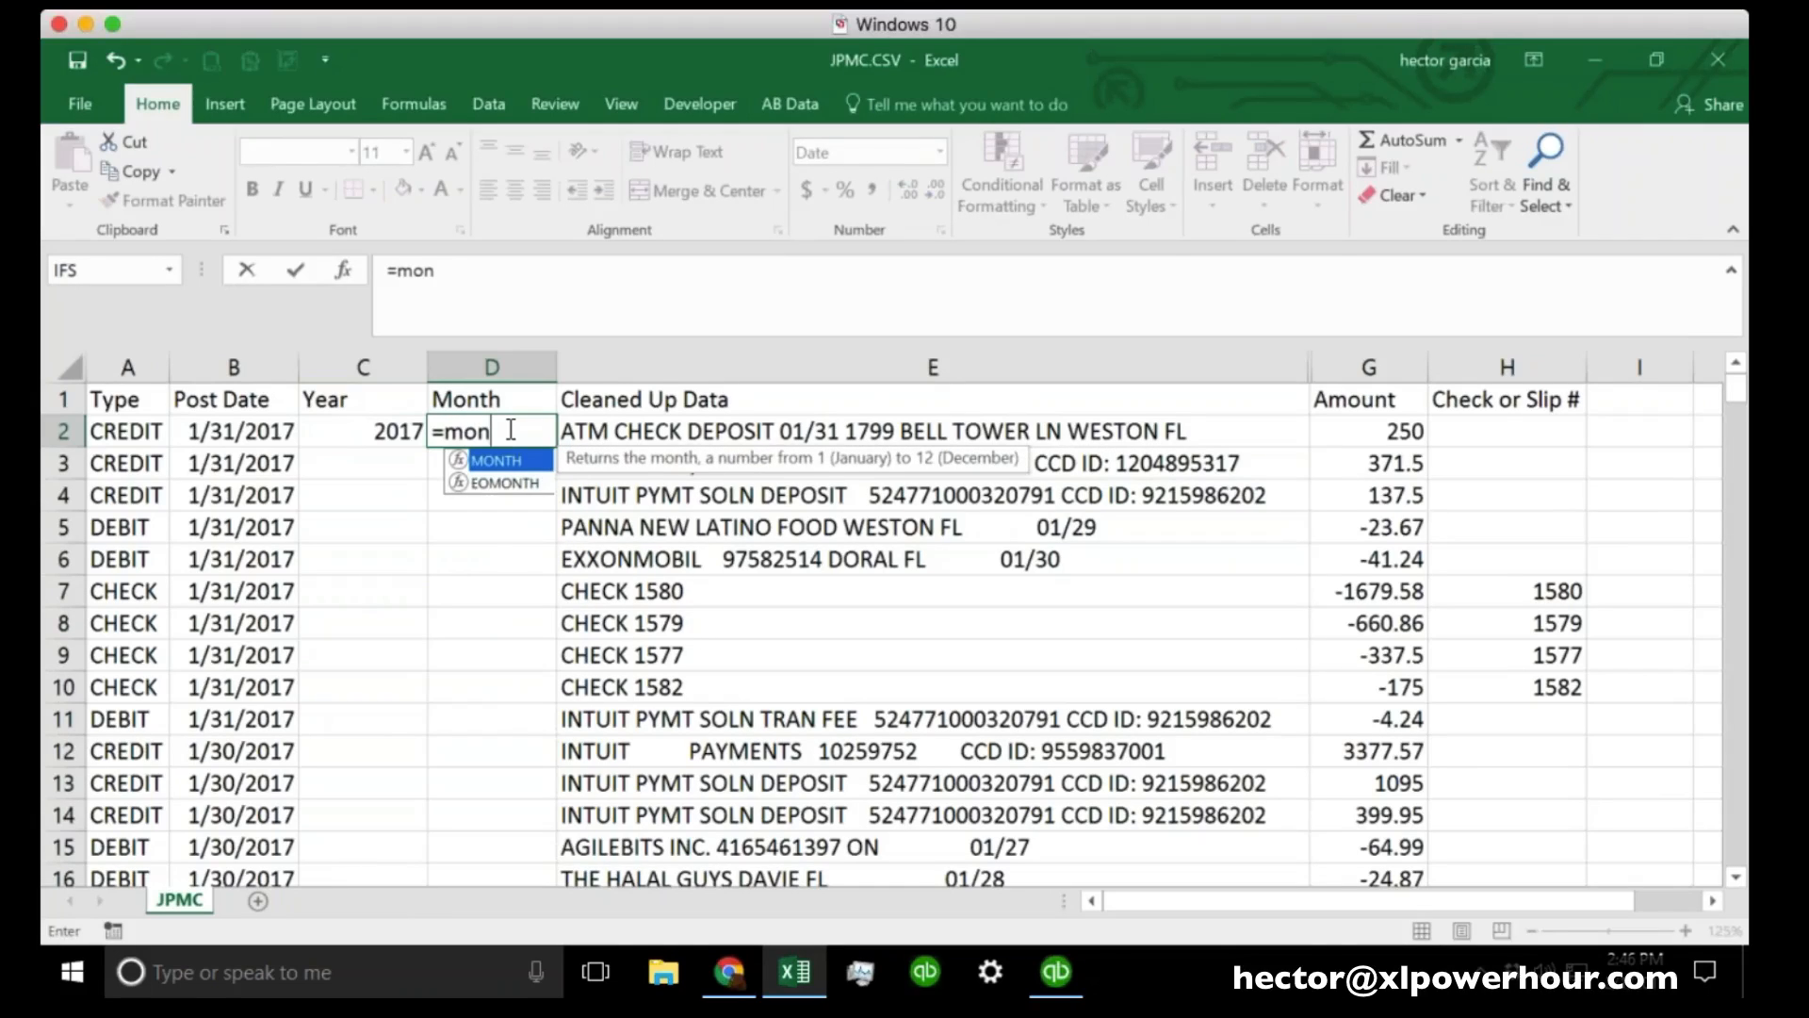
type("th(")
left_click(247, 430)
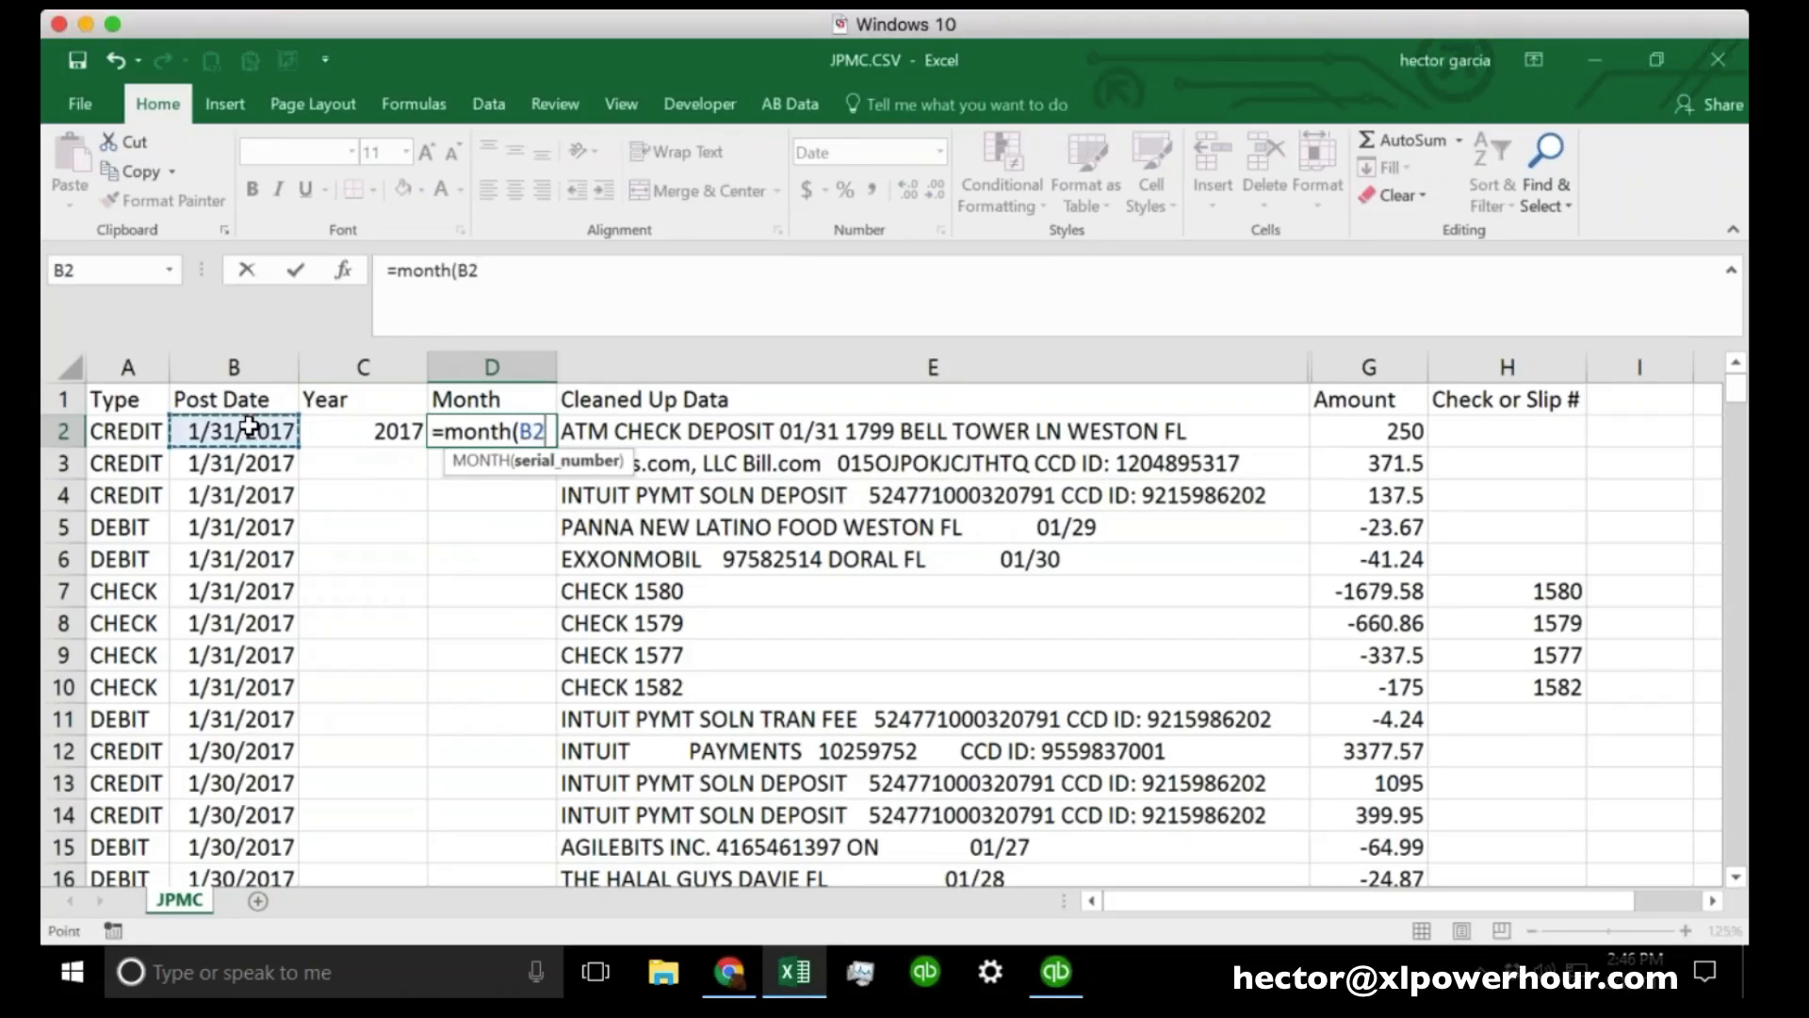
type(")")
key("Return")
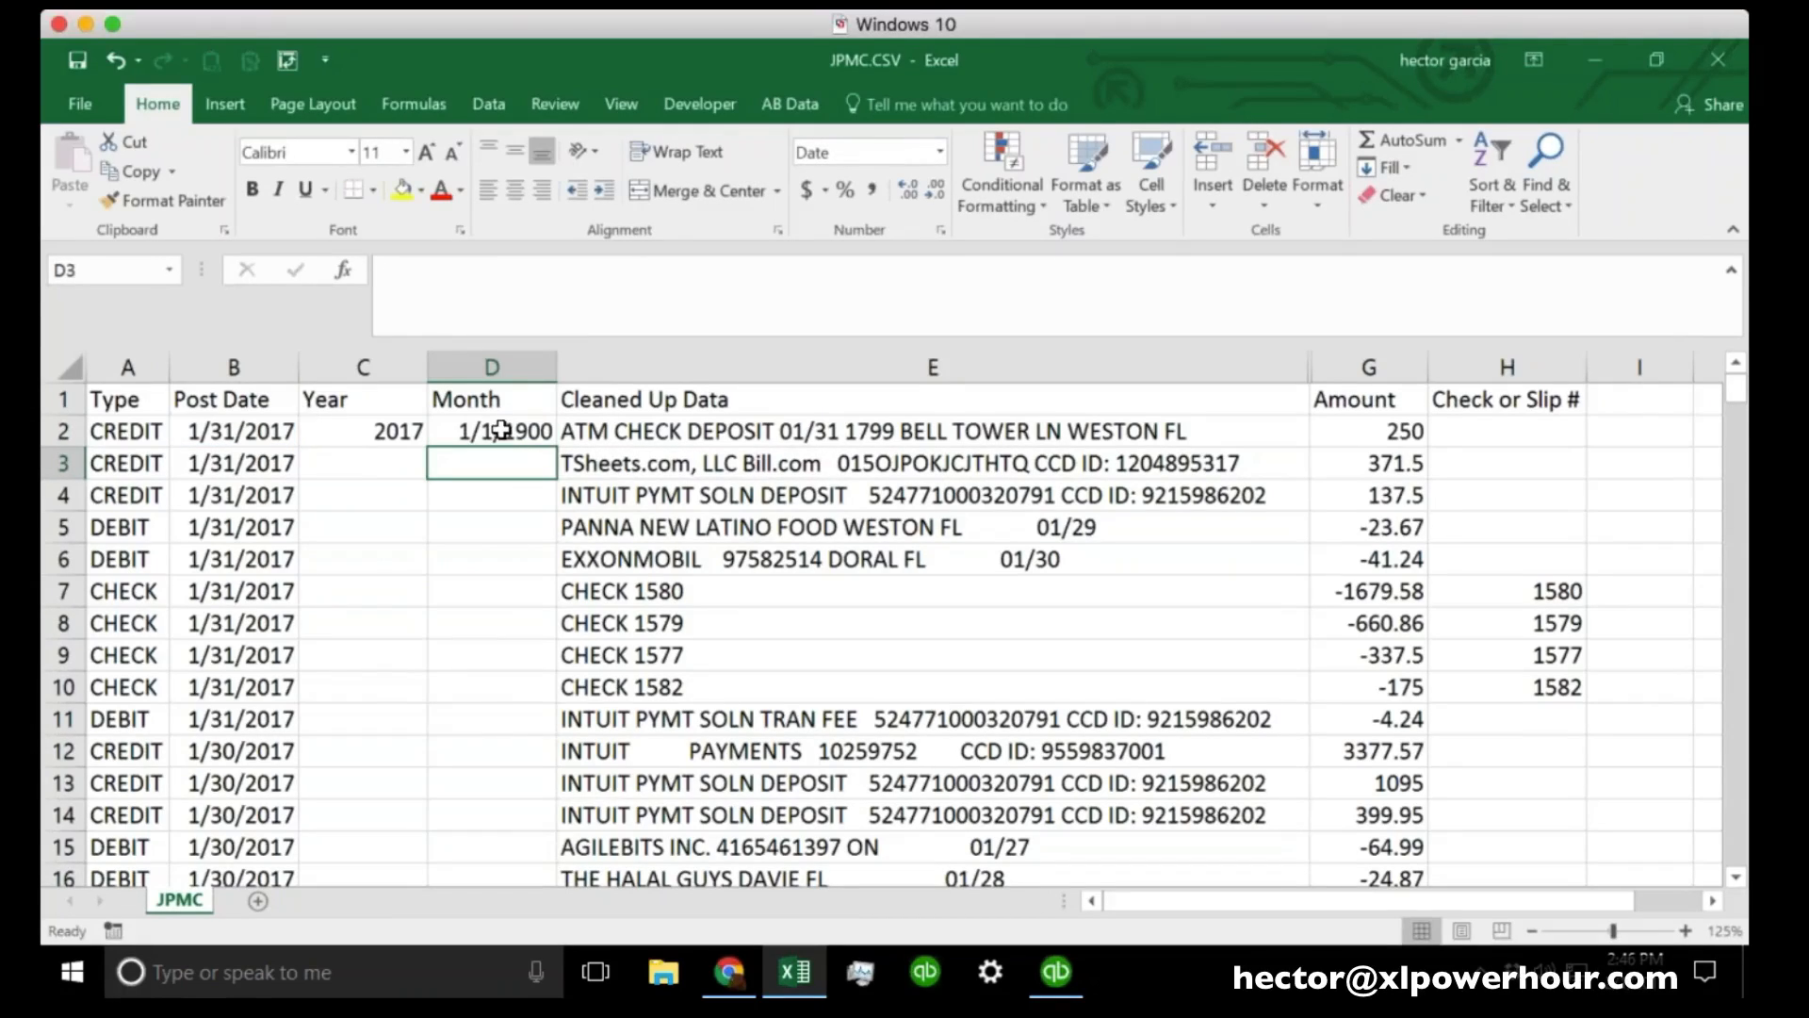
Set the number format of the whole Month column to General.
left_click(492, 368)
left_click(931, 154)
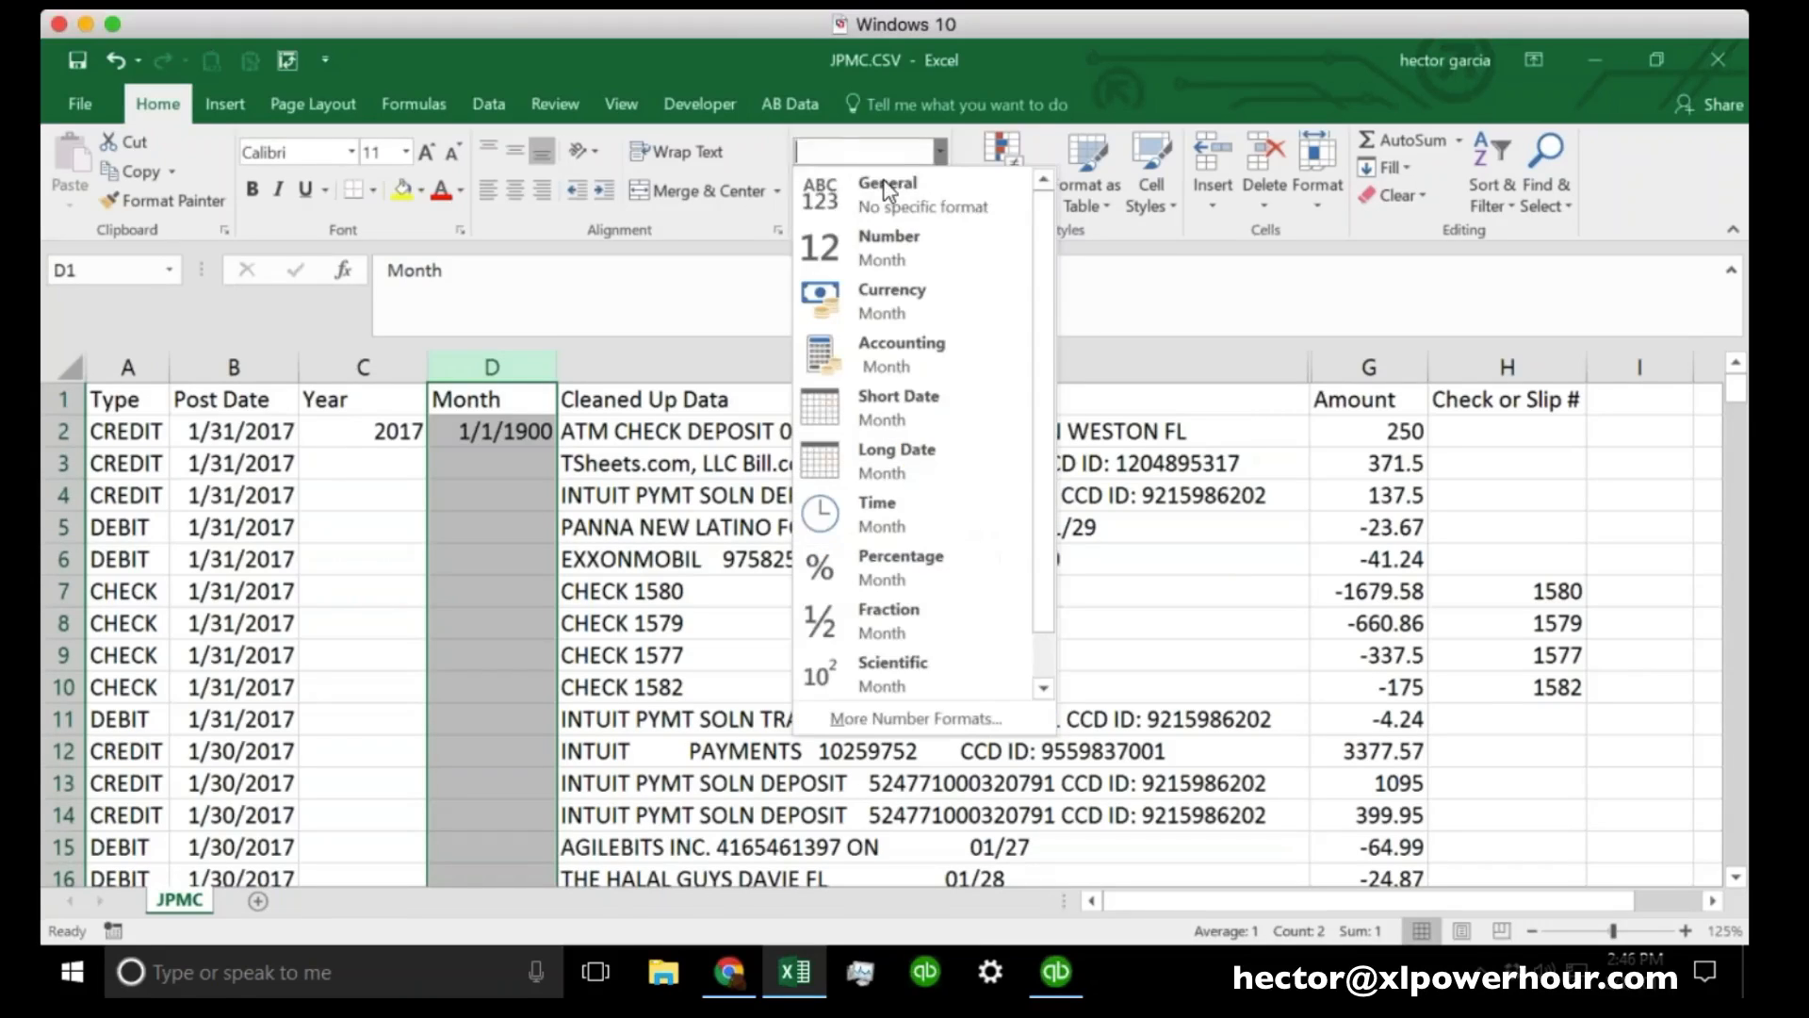
left_click(868, 187)
left_click(535, 483)
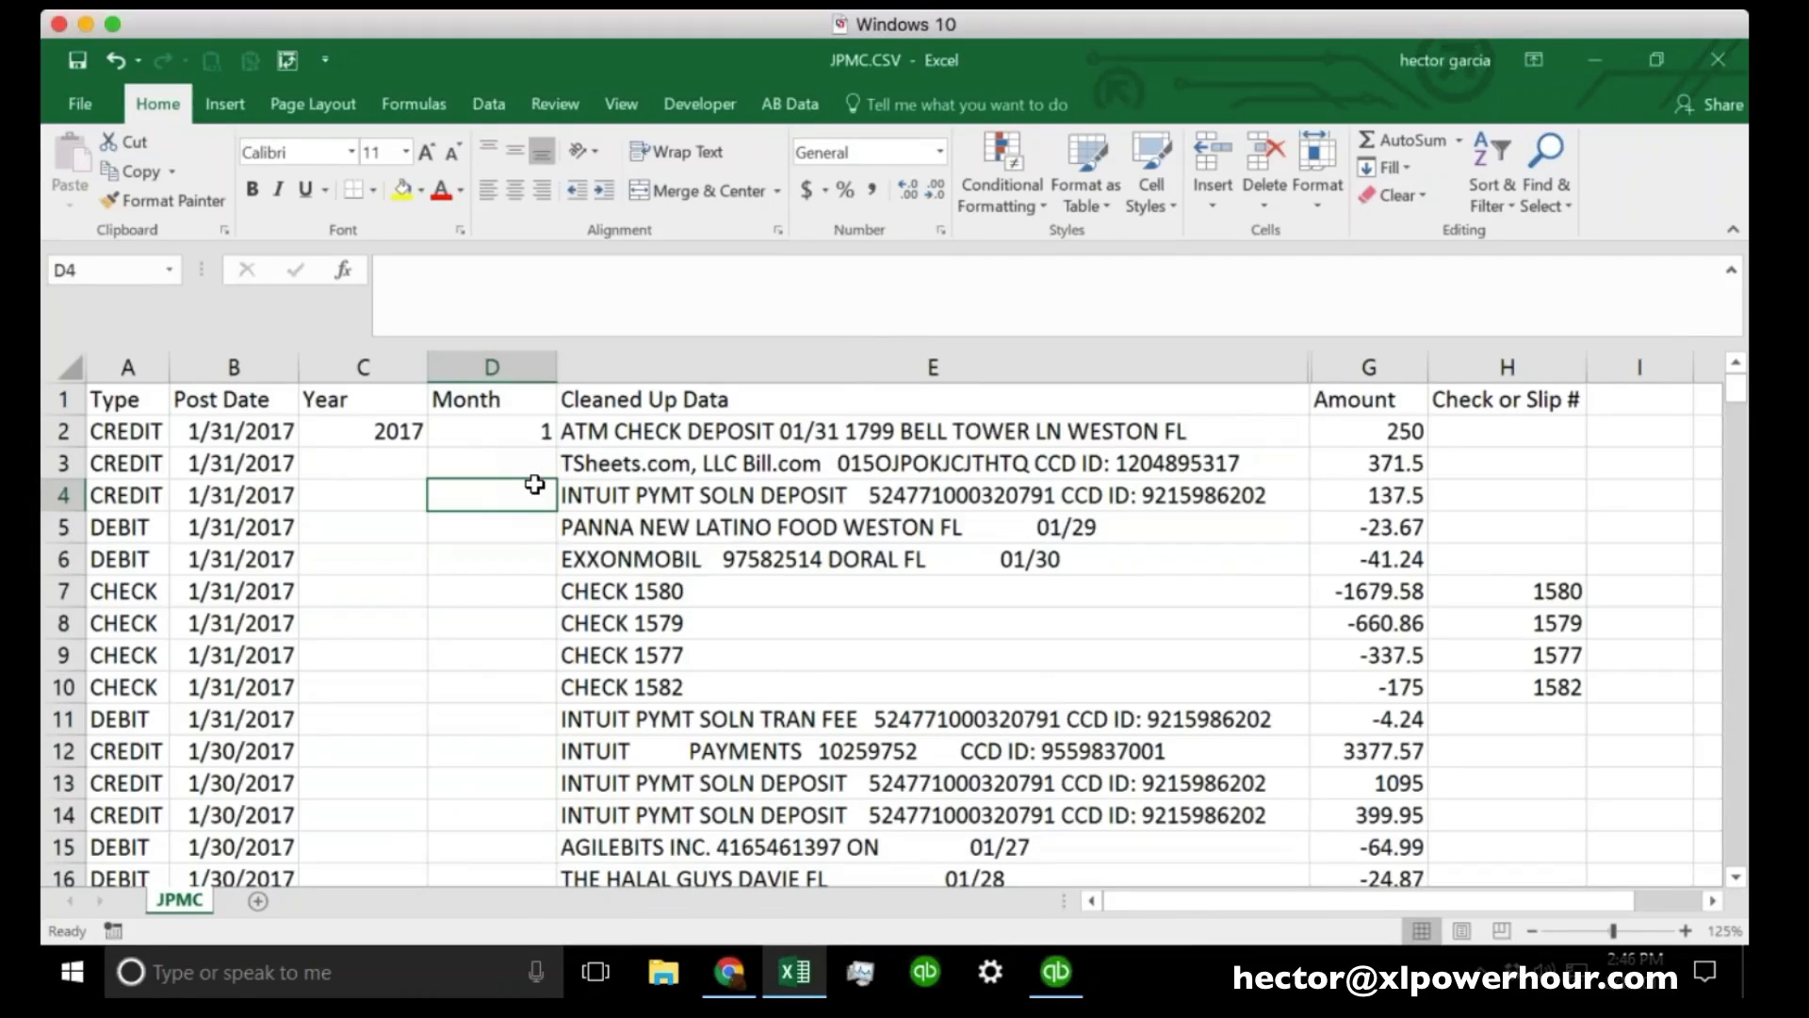
left_click(476, 426)
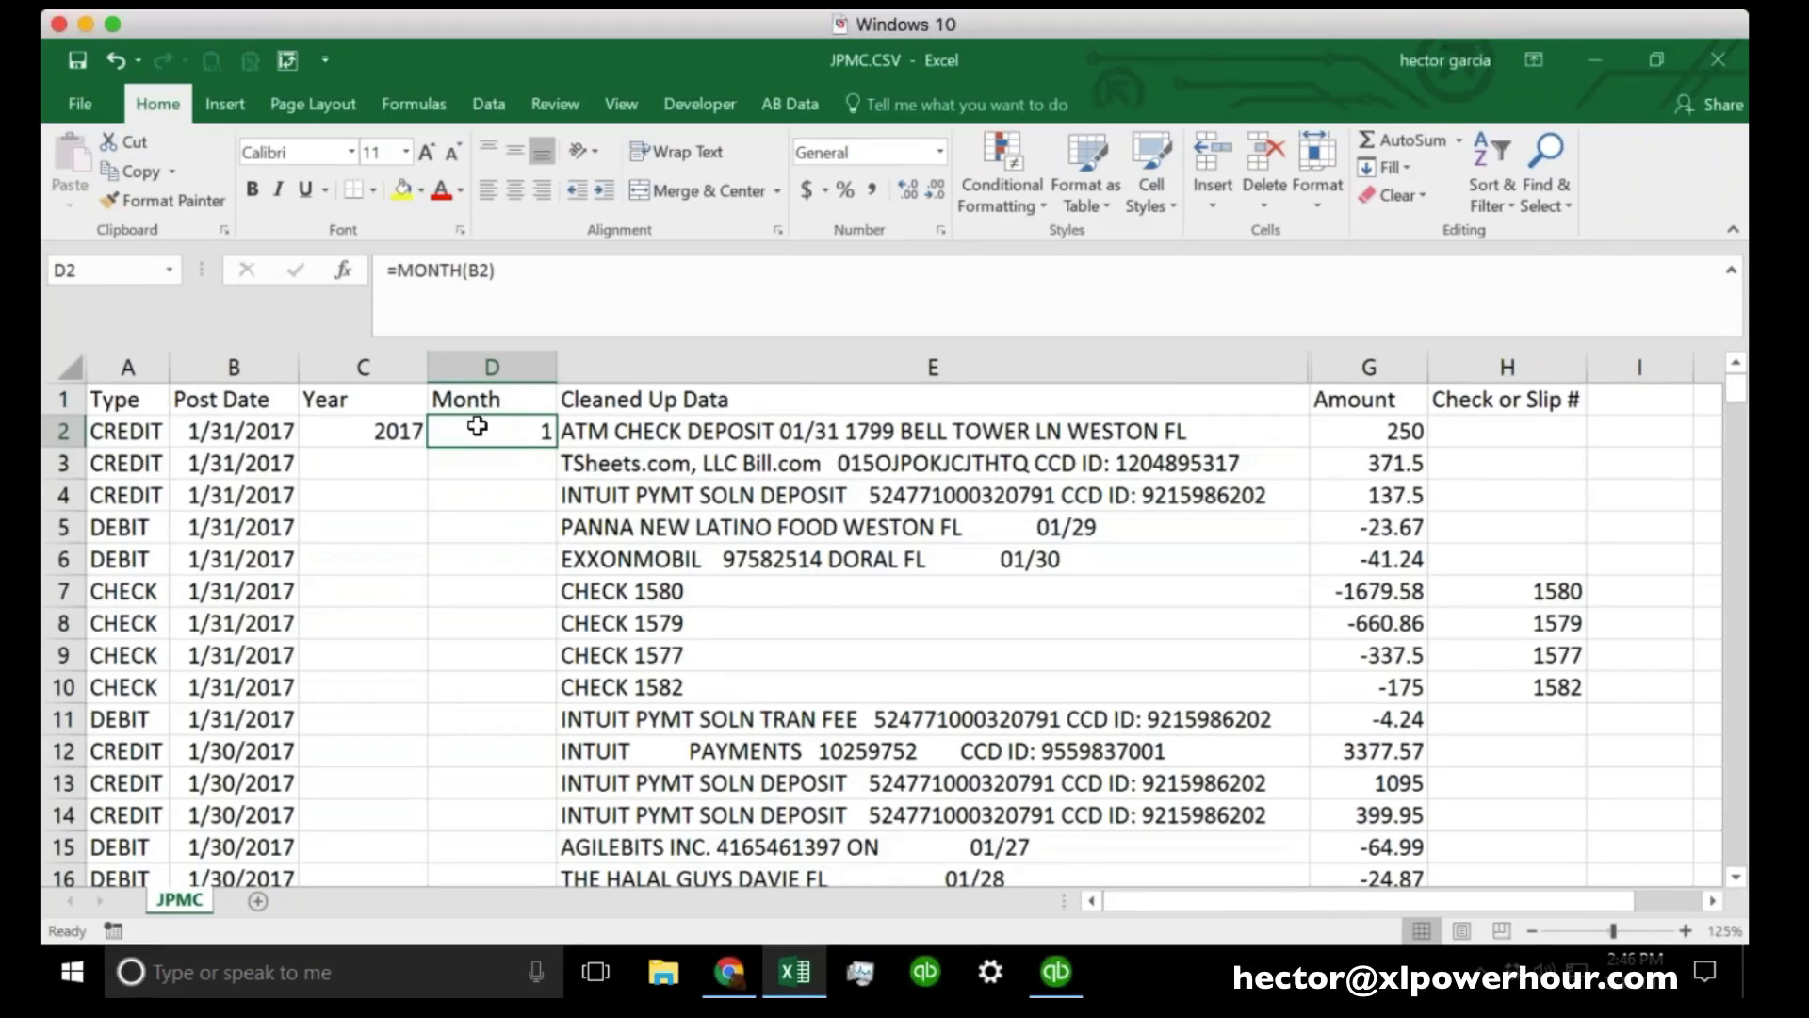
Insert a blank column before Cleaned Up Data and head it "Month-Text" in cell E1.
left_click(601, 370)
right_click(597, 368)
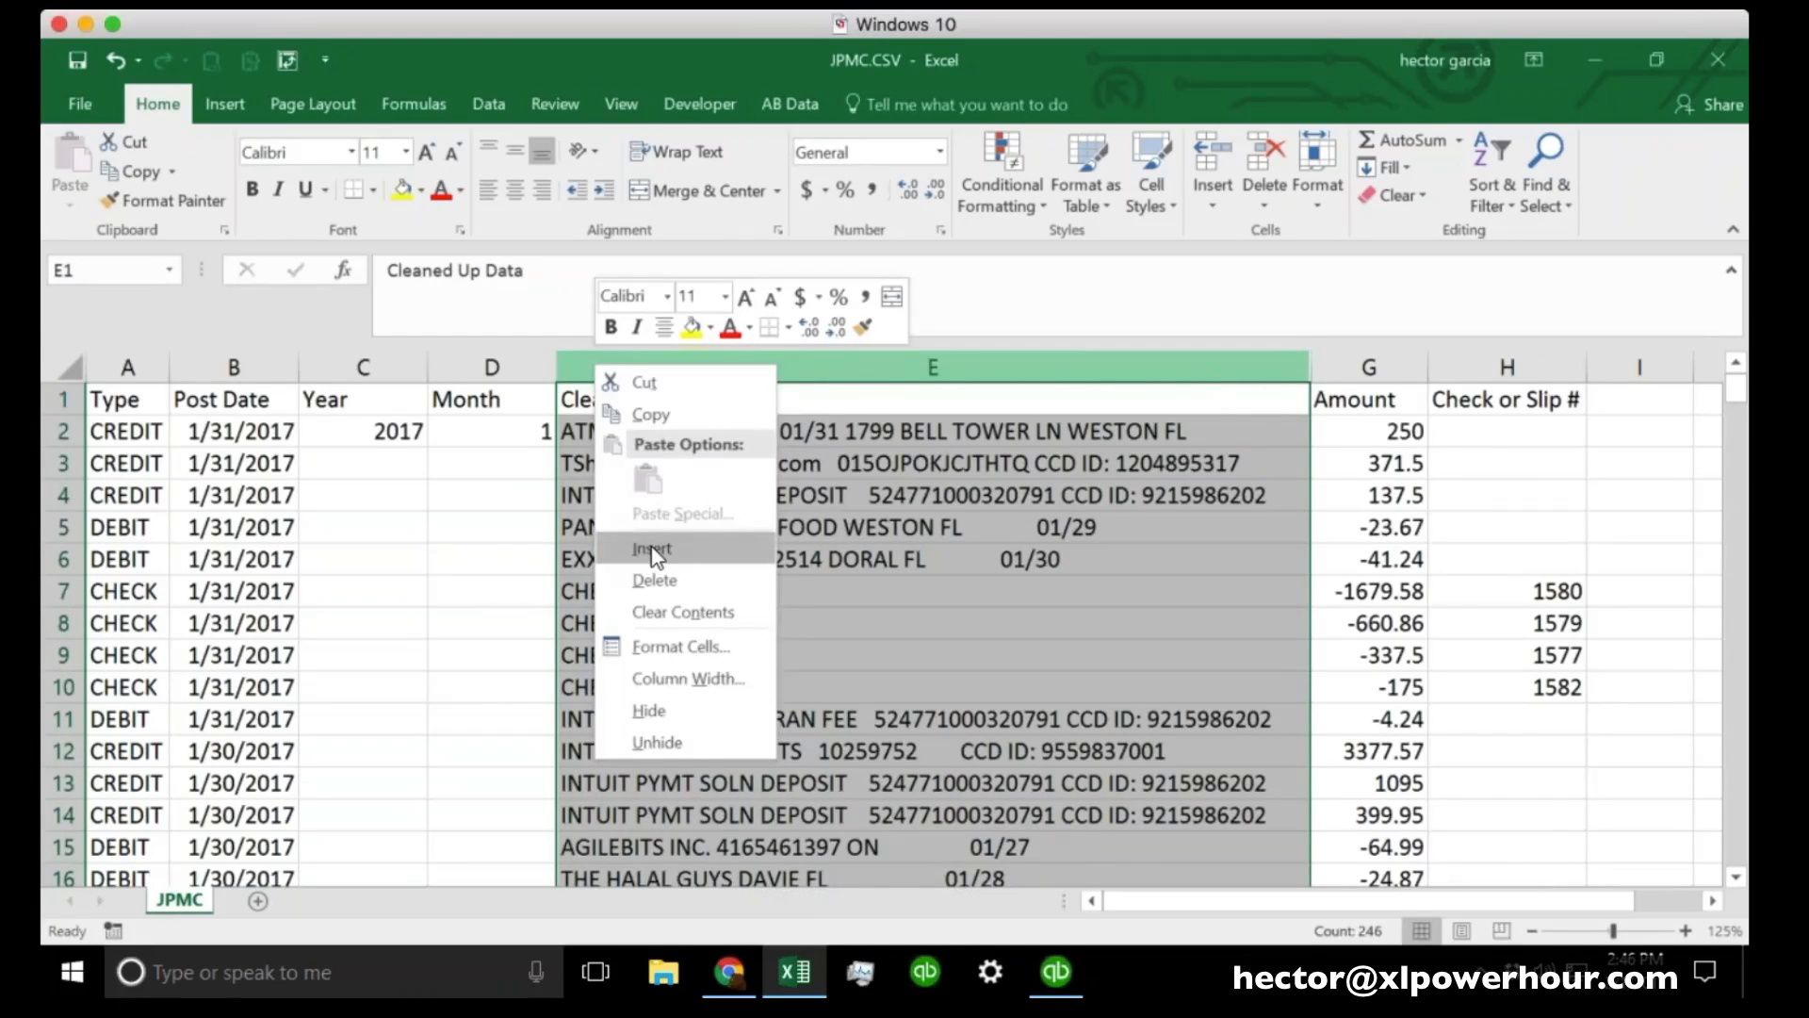
left_click(656, 549)
left_click(646, 430)
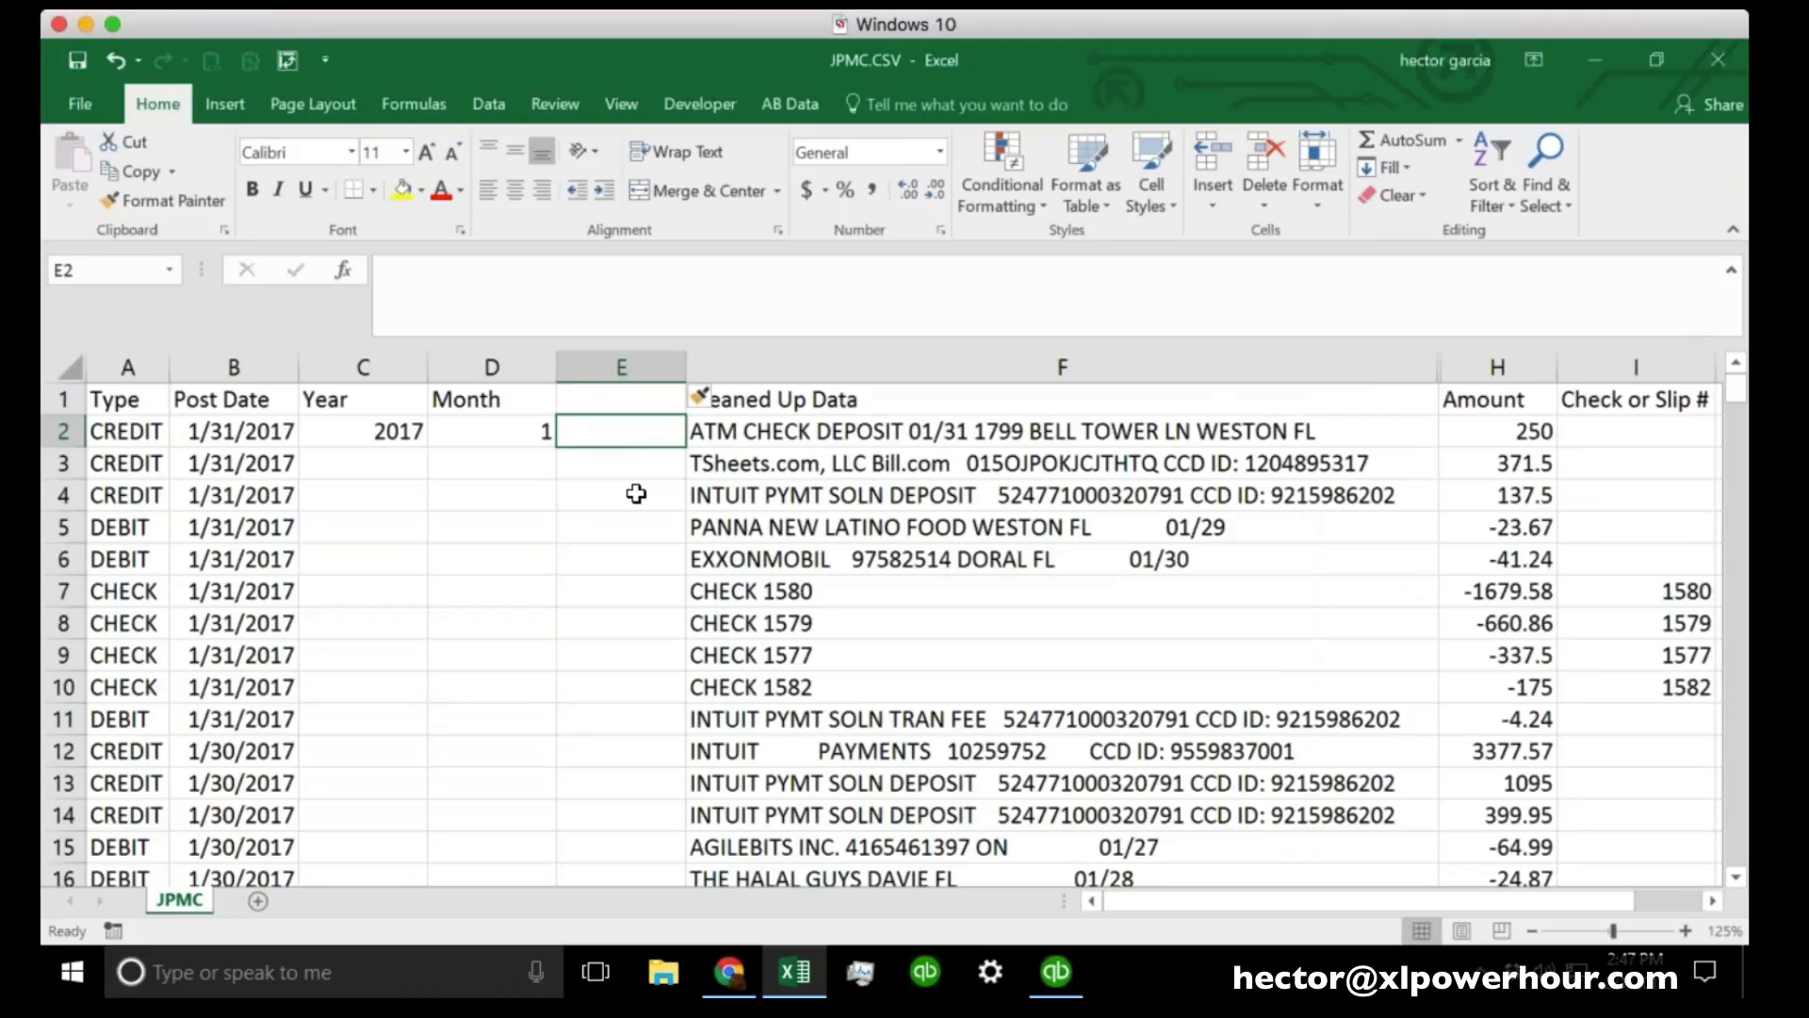
left_click(599, 396)
type("Month")
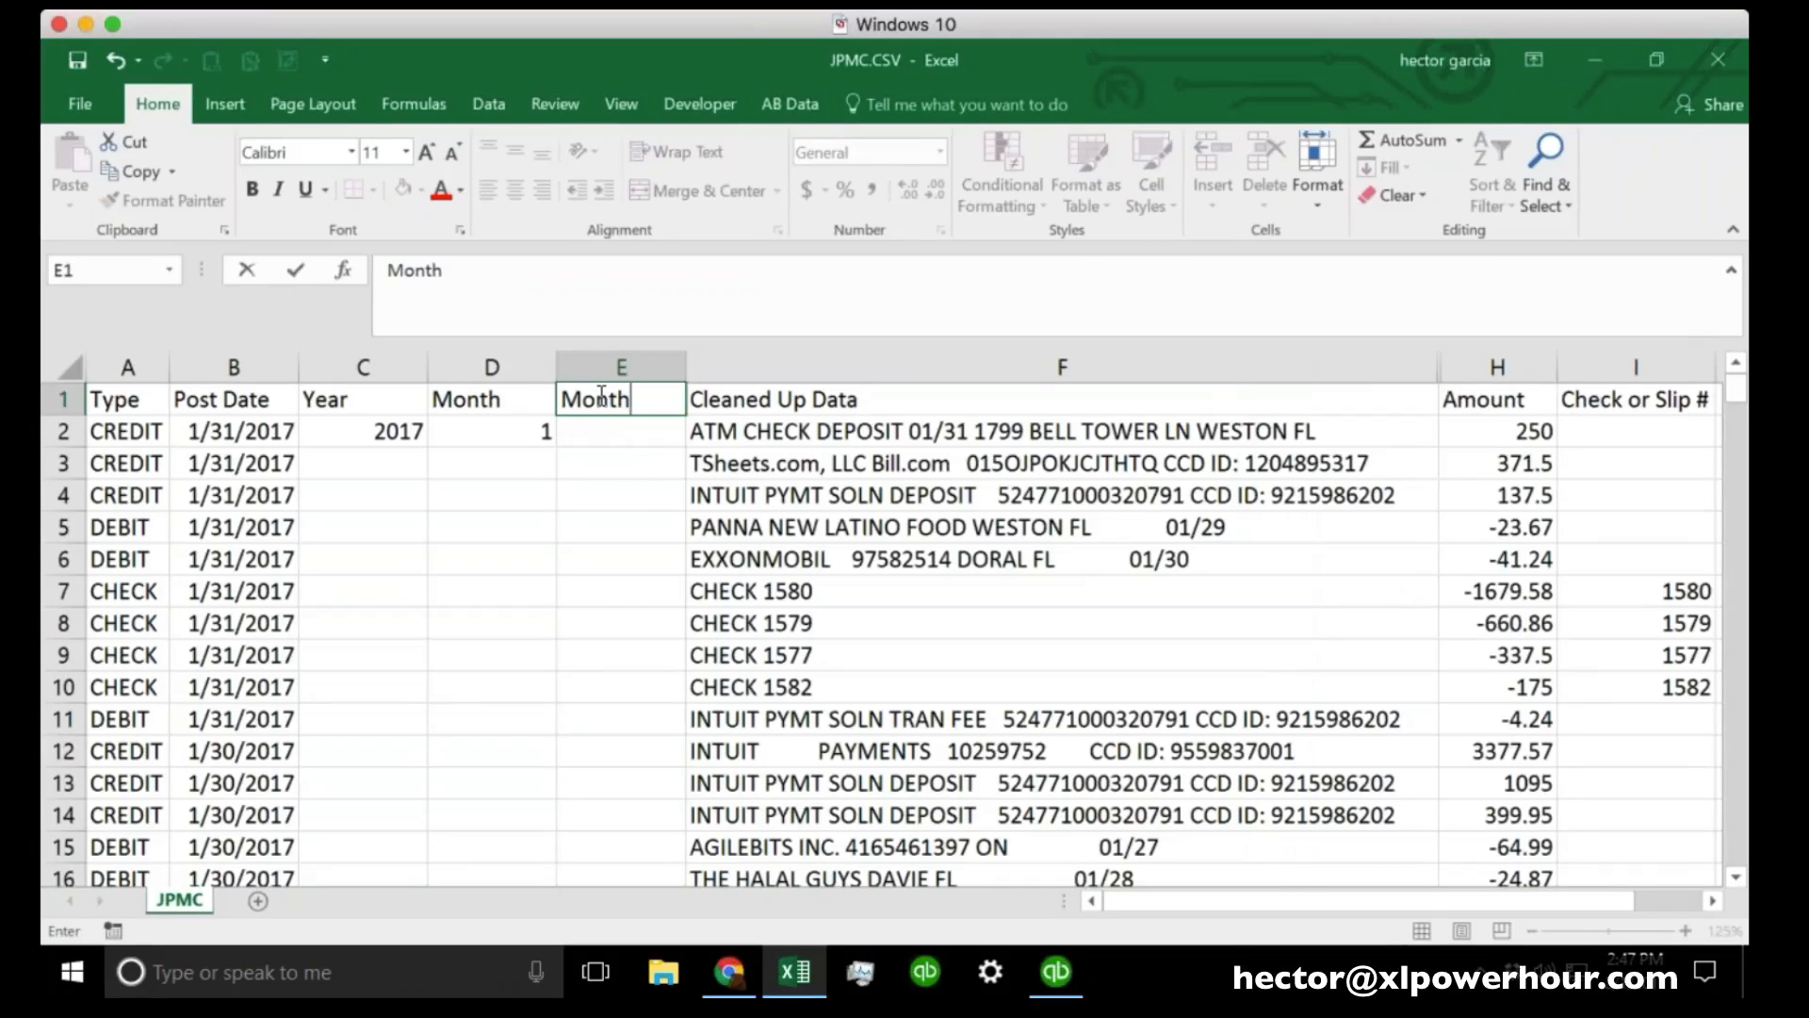
type("-Text")
key("Return")
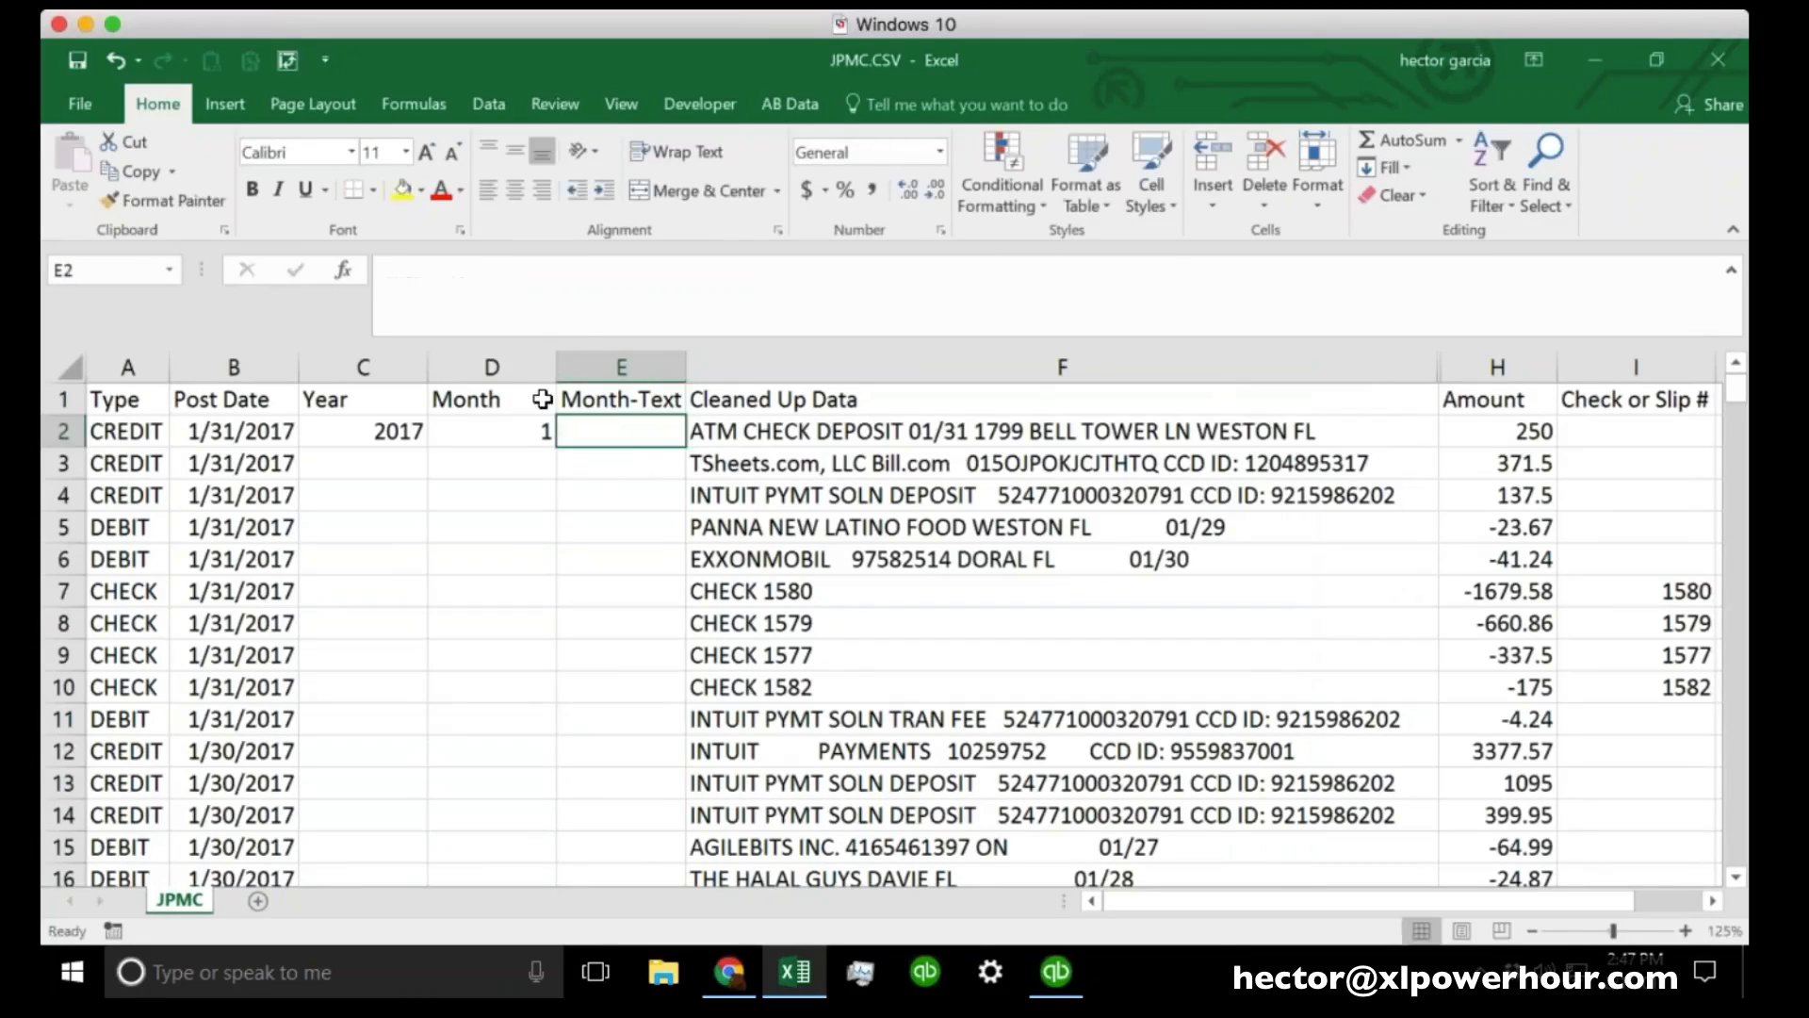
Rename the header in D1 to "Month-Number" and widen the Month-Number and Month-Text columns.
left_click(523, 400)
left_click(507, 292)
type("-Num")
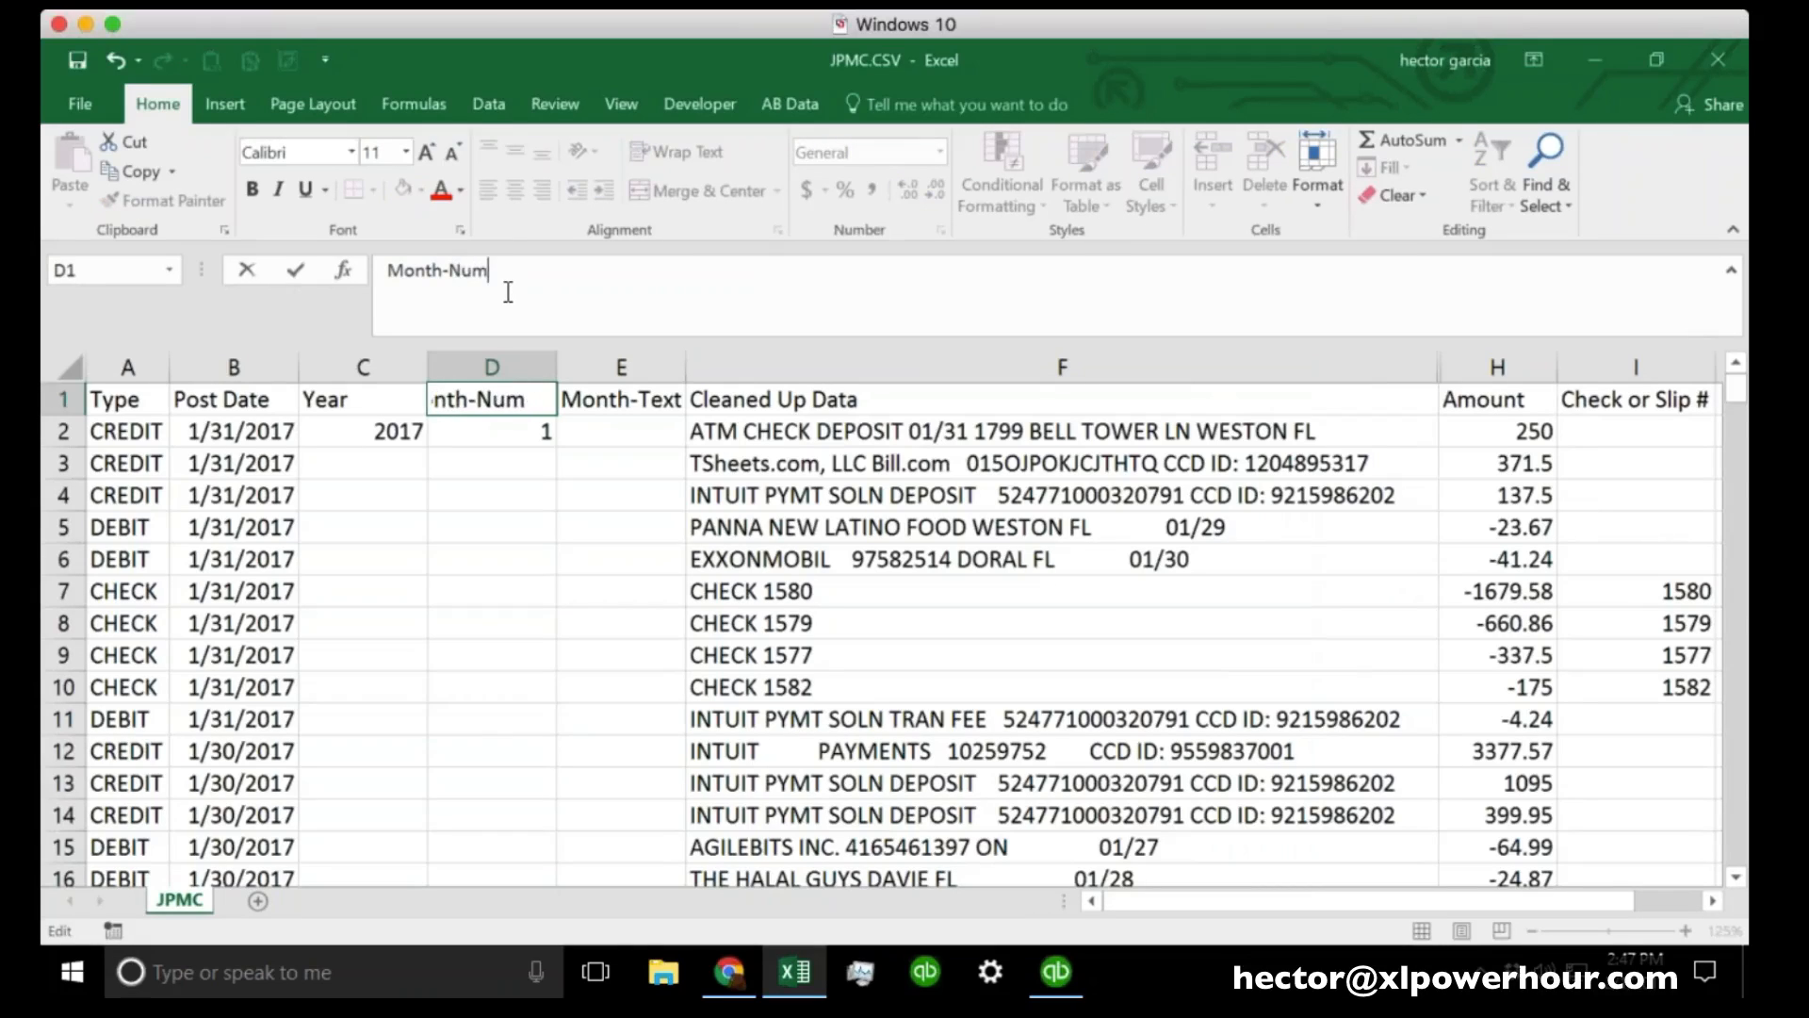
key("Return")
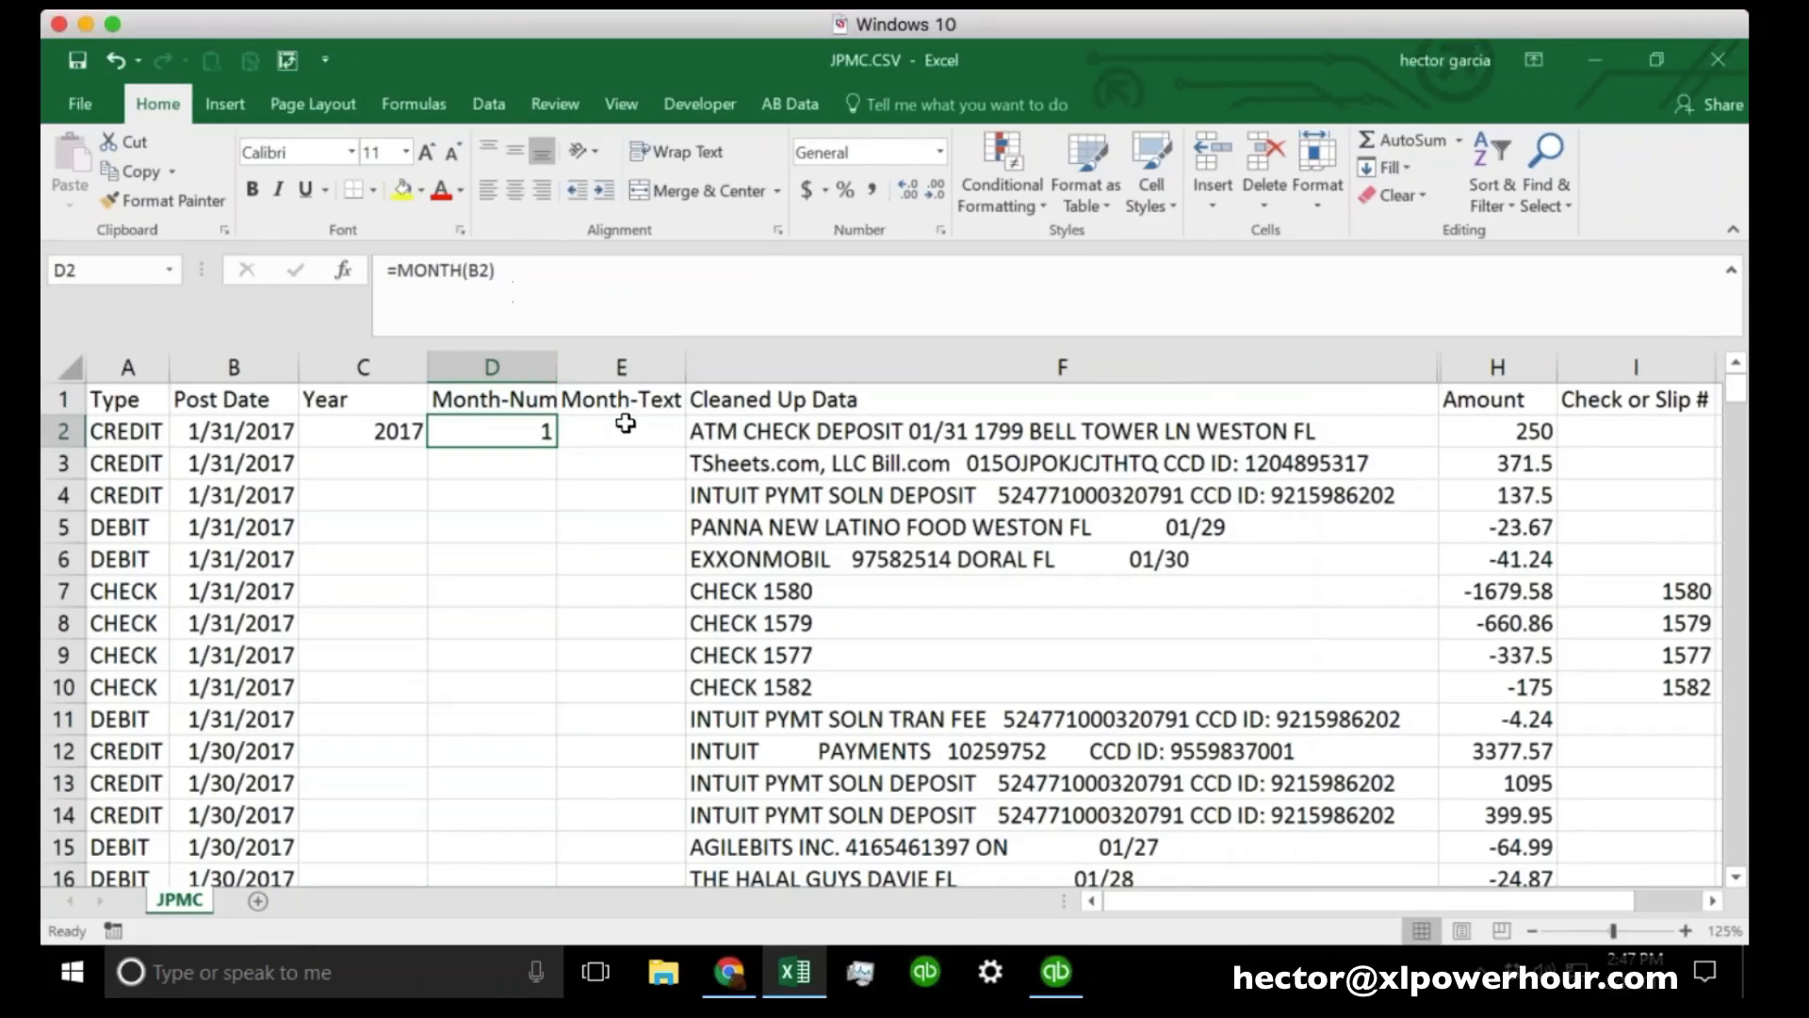
double_click(557, 367)
left_click_drag(730, 368, 800, 367)
Enter the formula =TEXT(B2,"MMM") in cell E2 to get the abbreviated month name from the first post date.
left_click(681, 430)
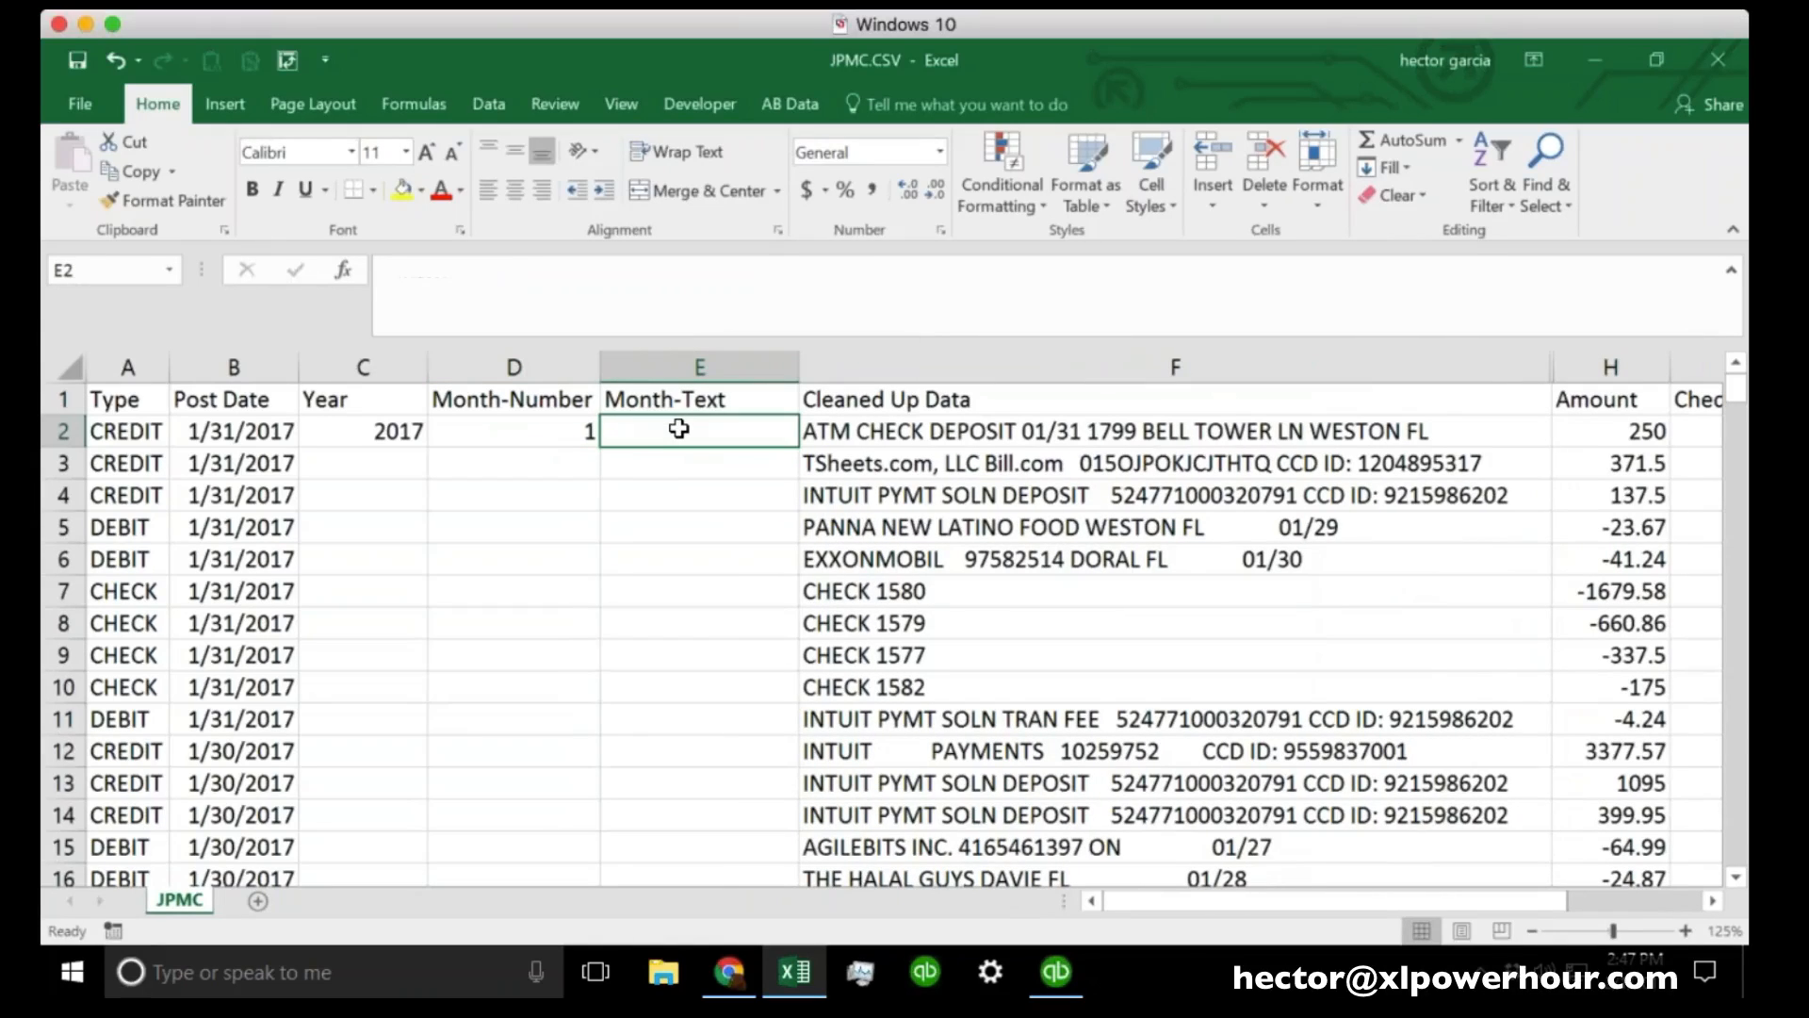
type("=")
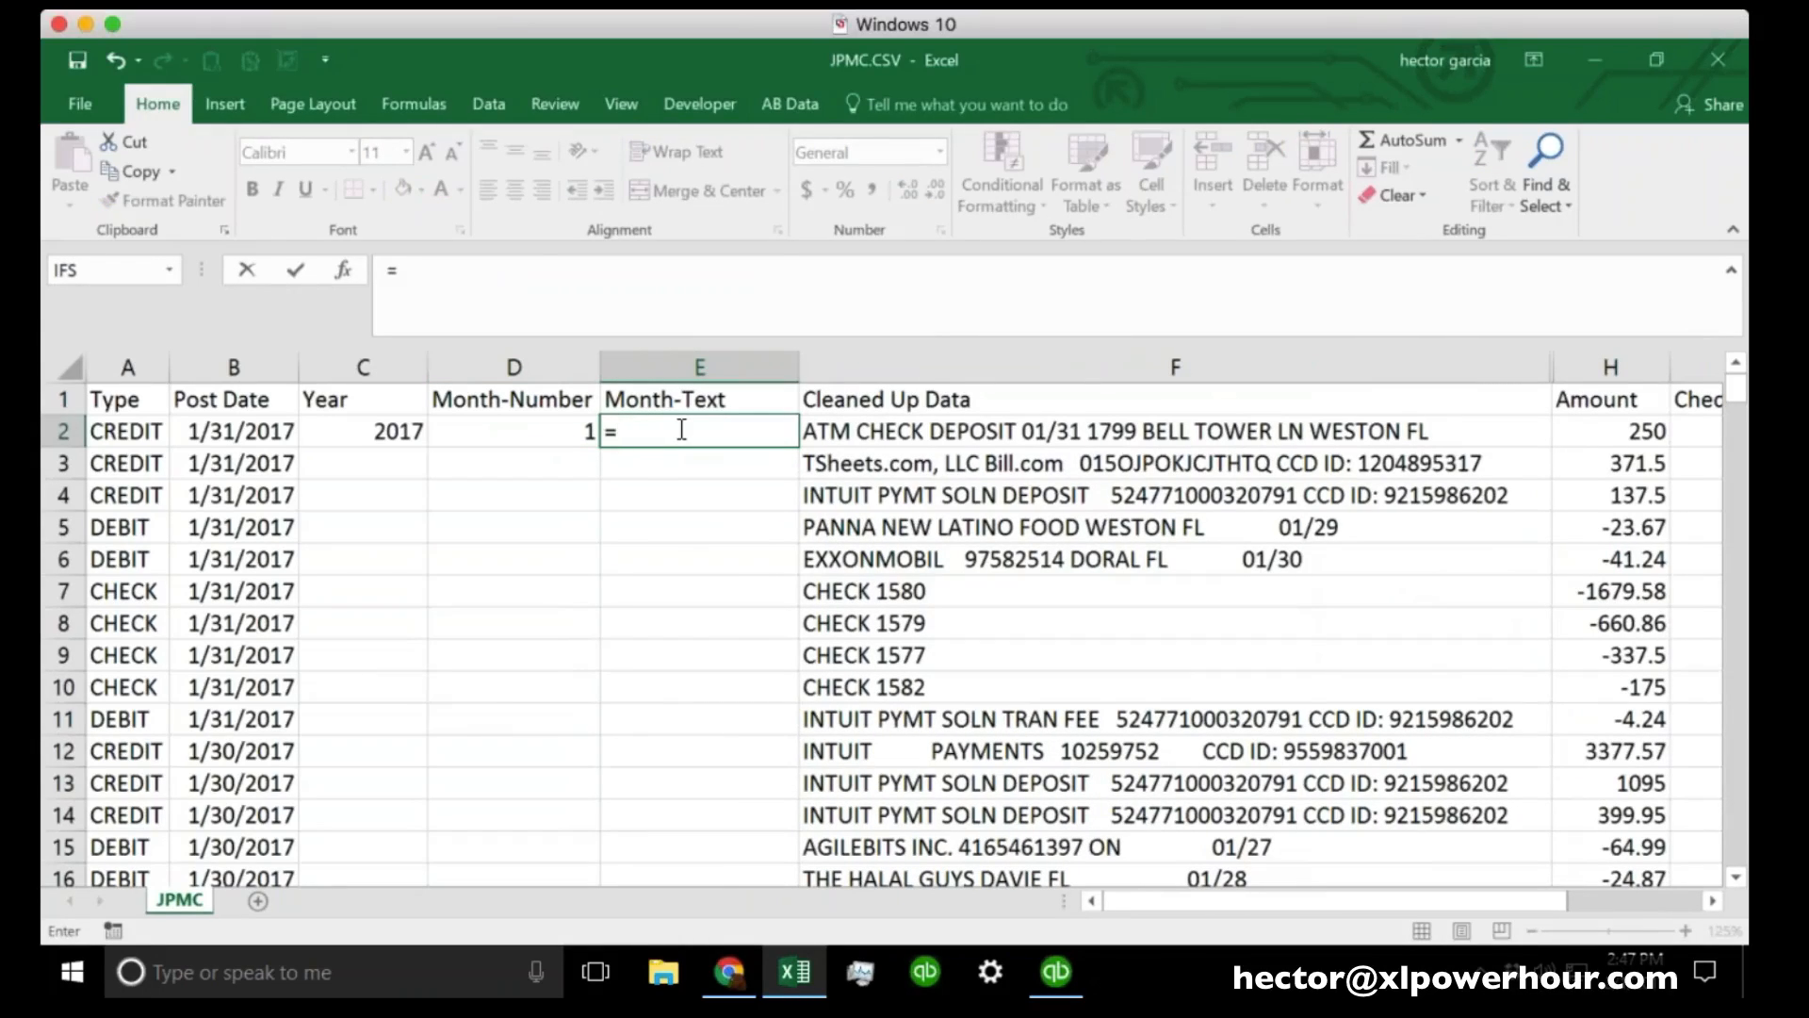
type("TEST")
key("BackSpace")
key("BackSpace")
type("XT")
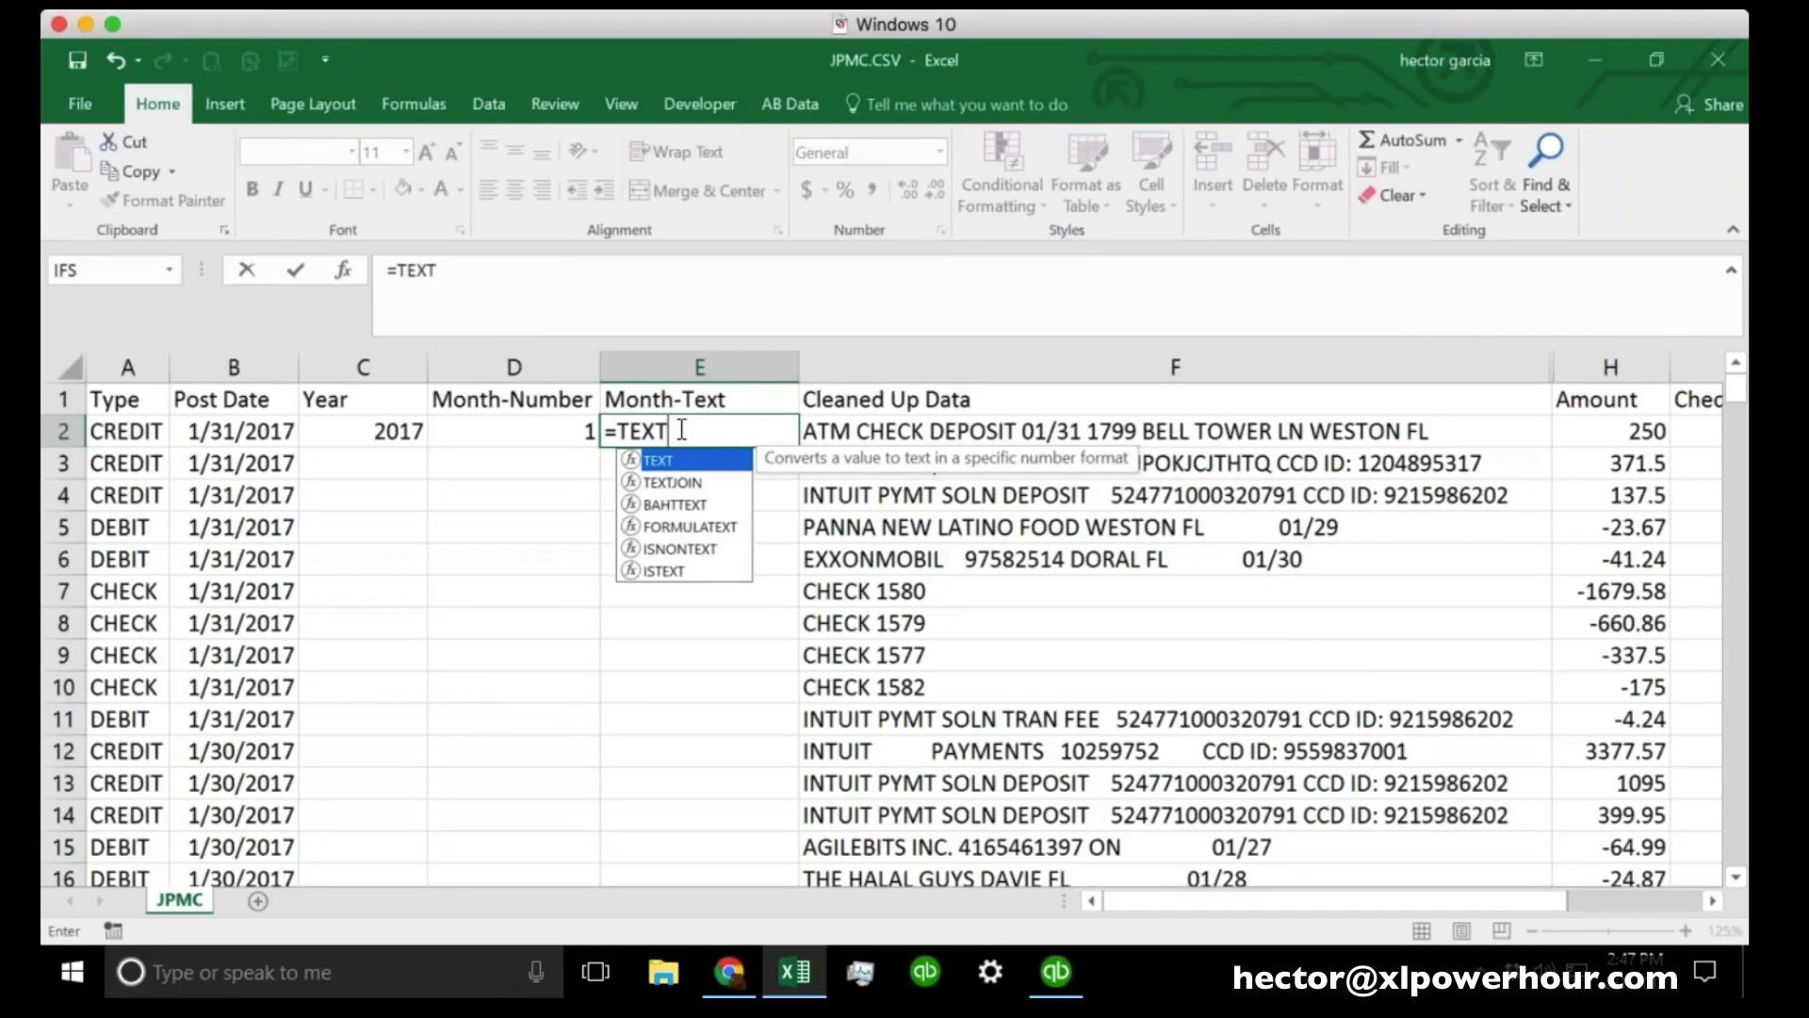
type("(")
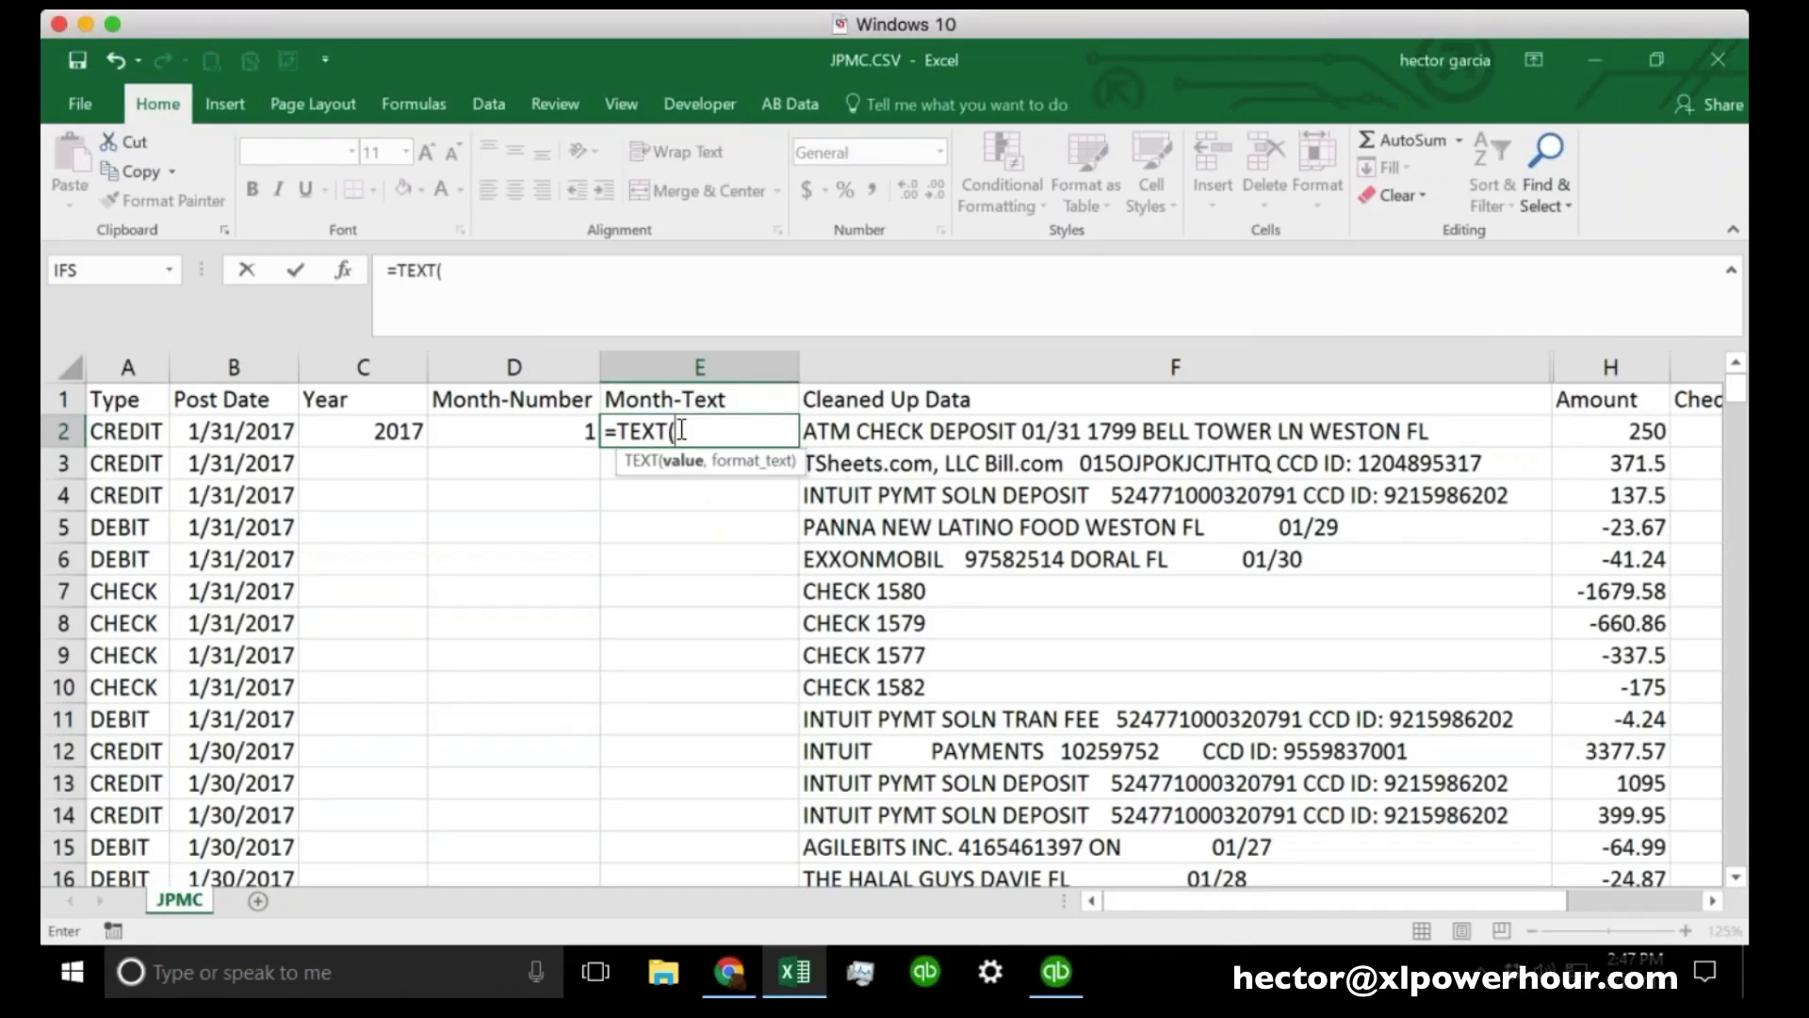
left_click(240, 433)
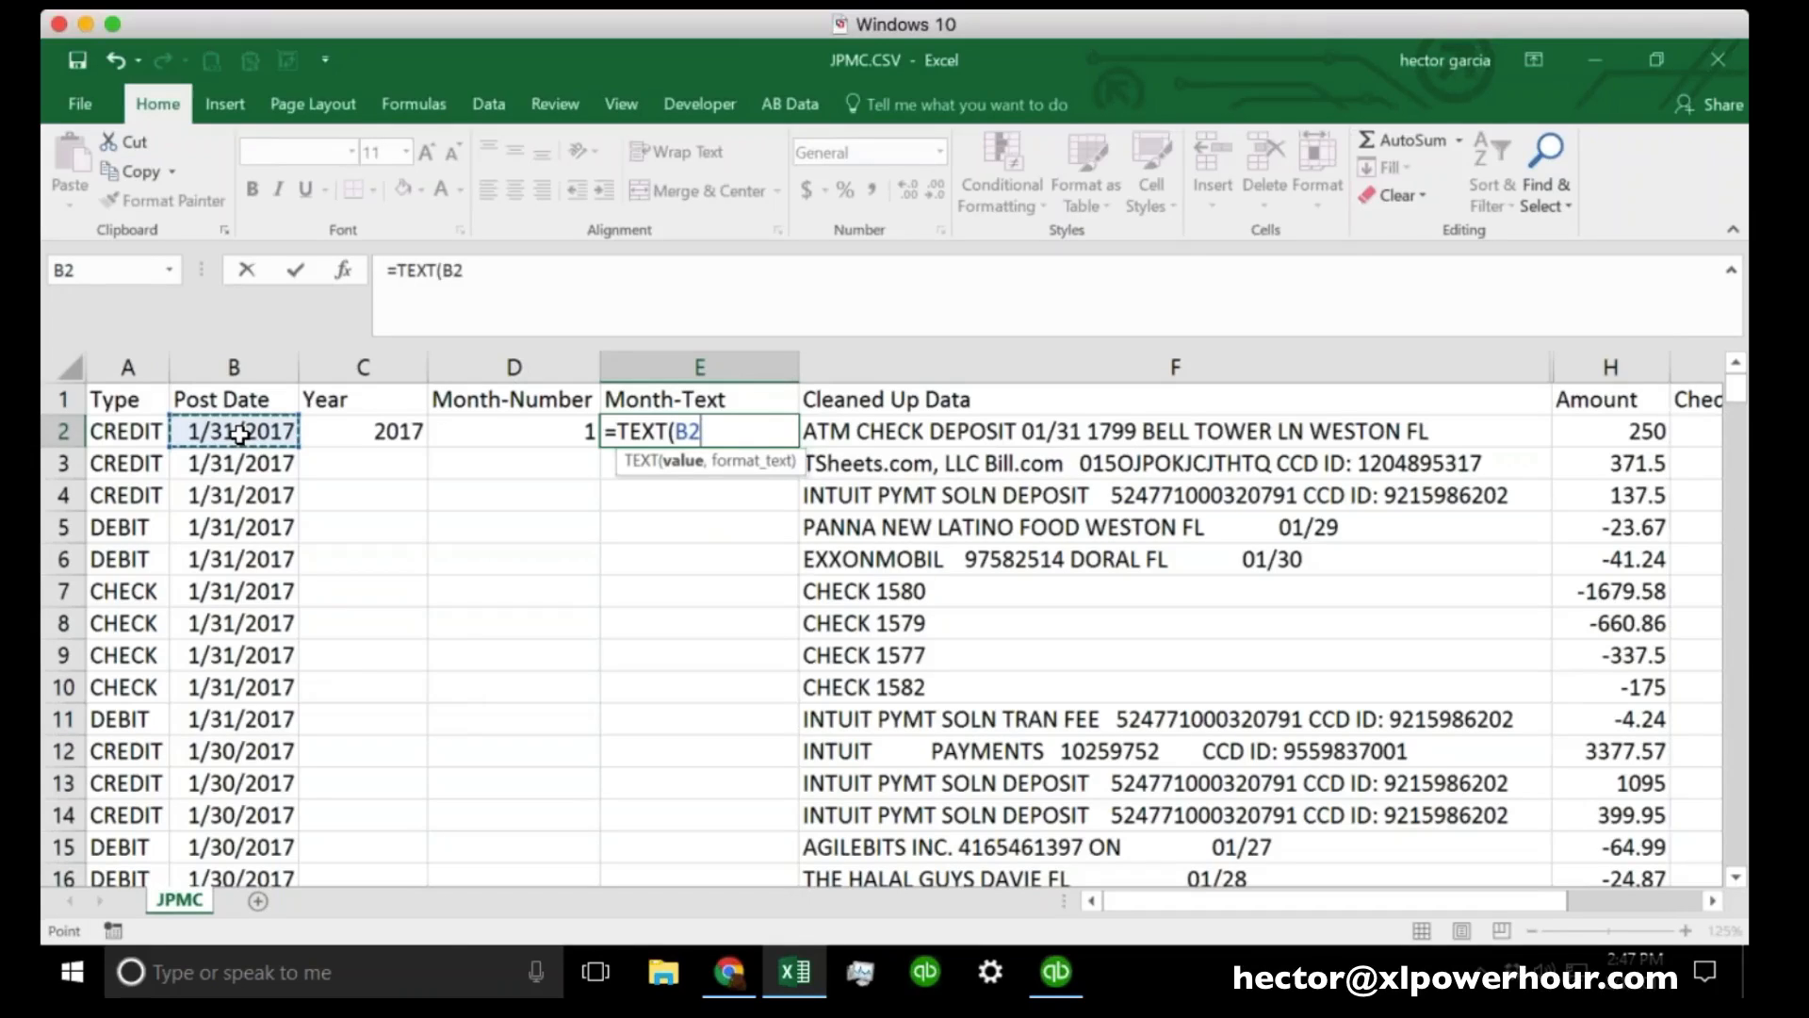
type(",")
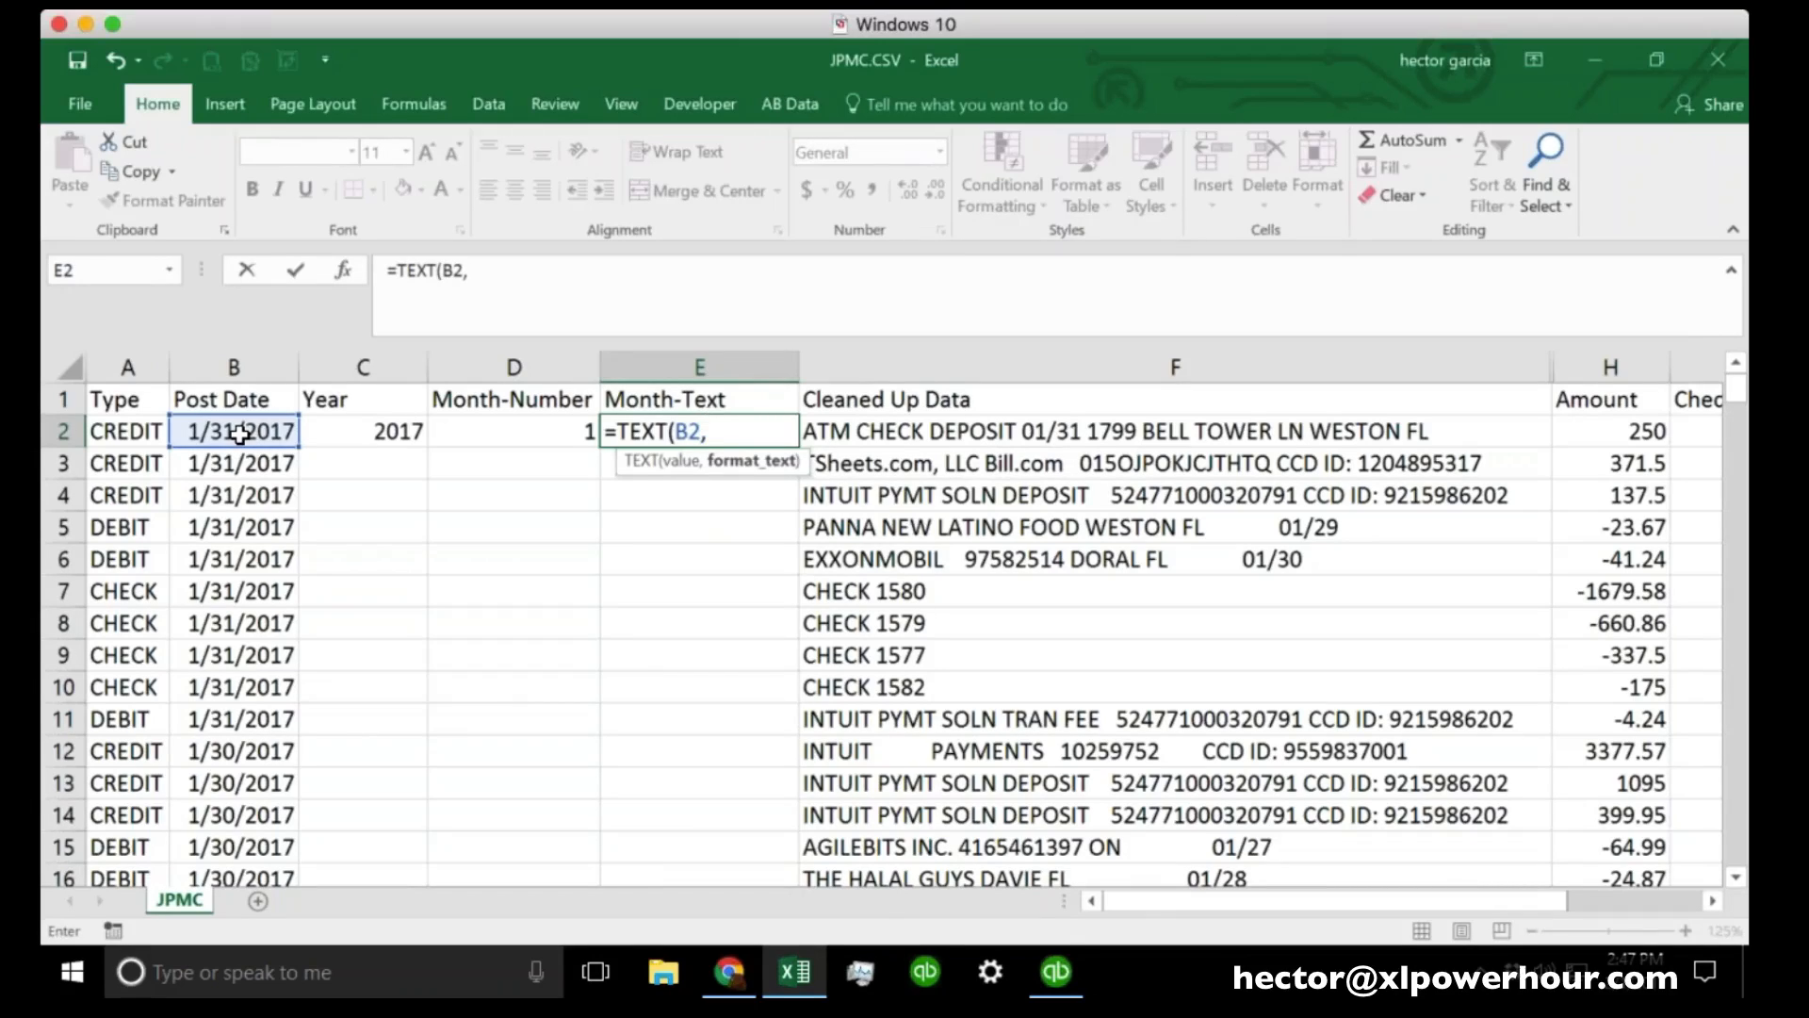
type("\"MMM\"")
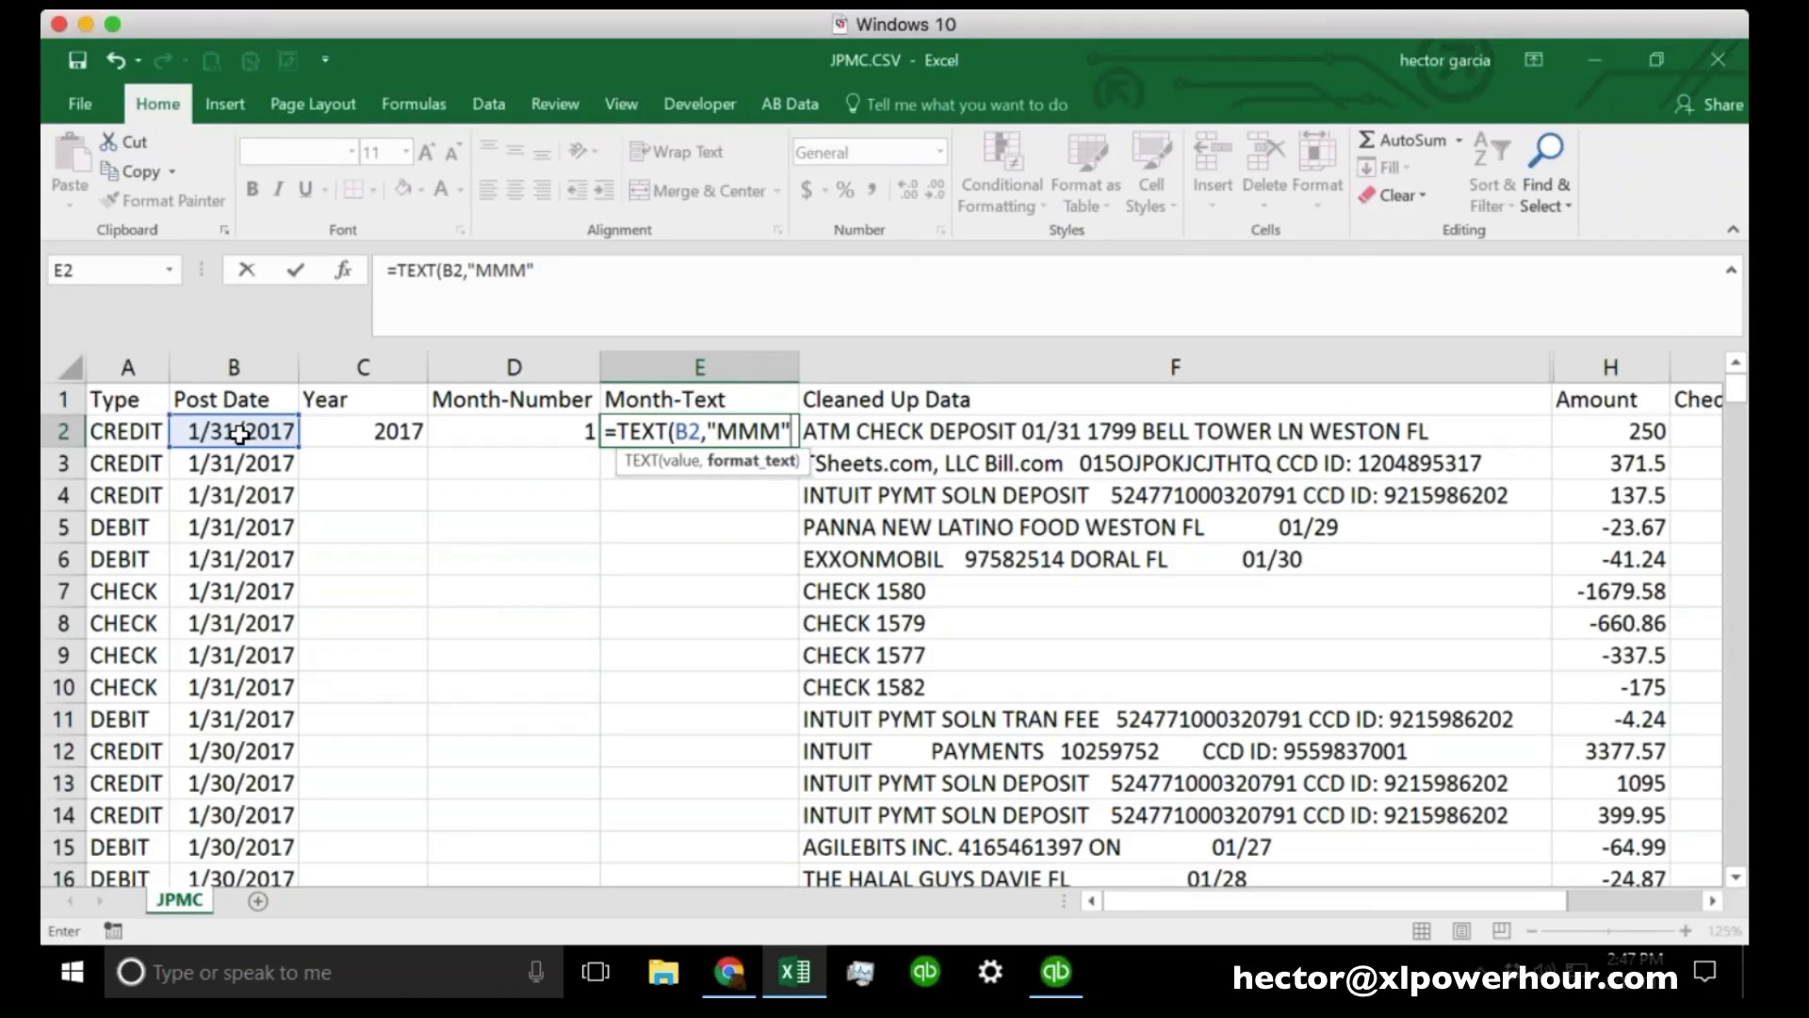
key("Return")
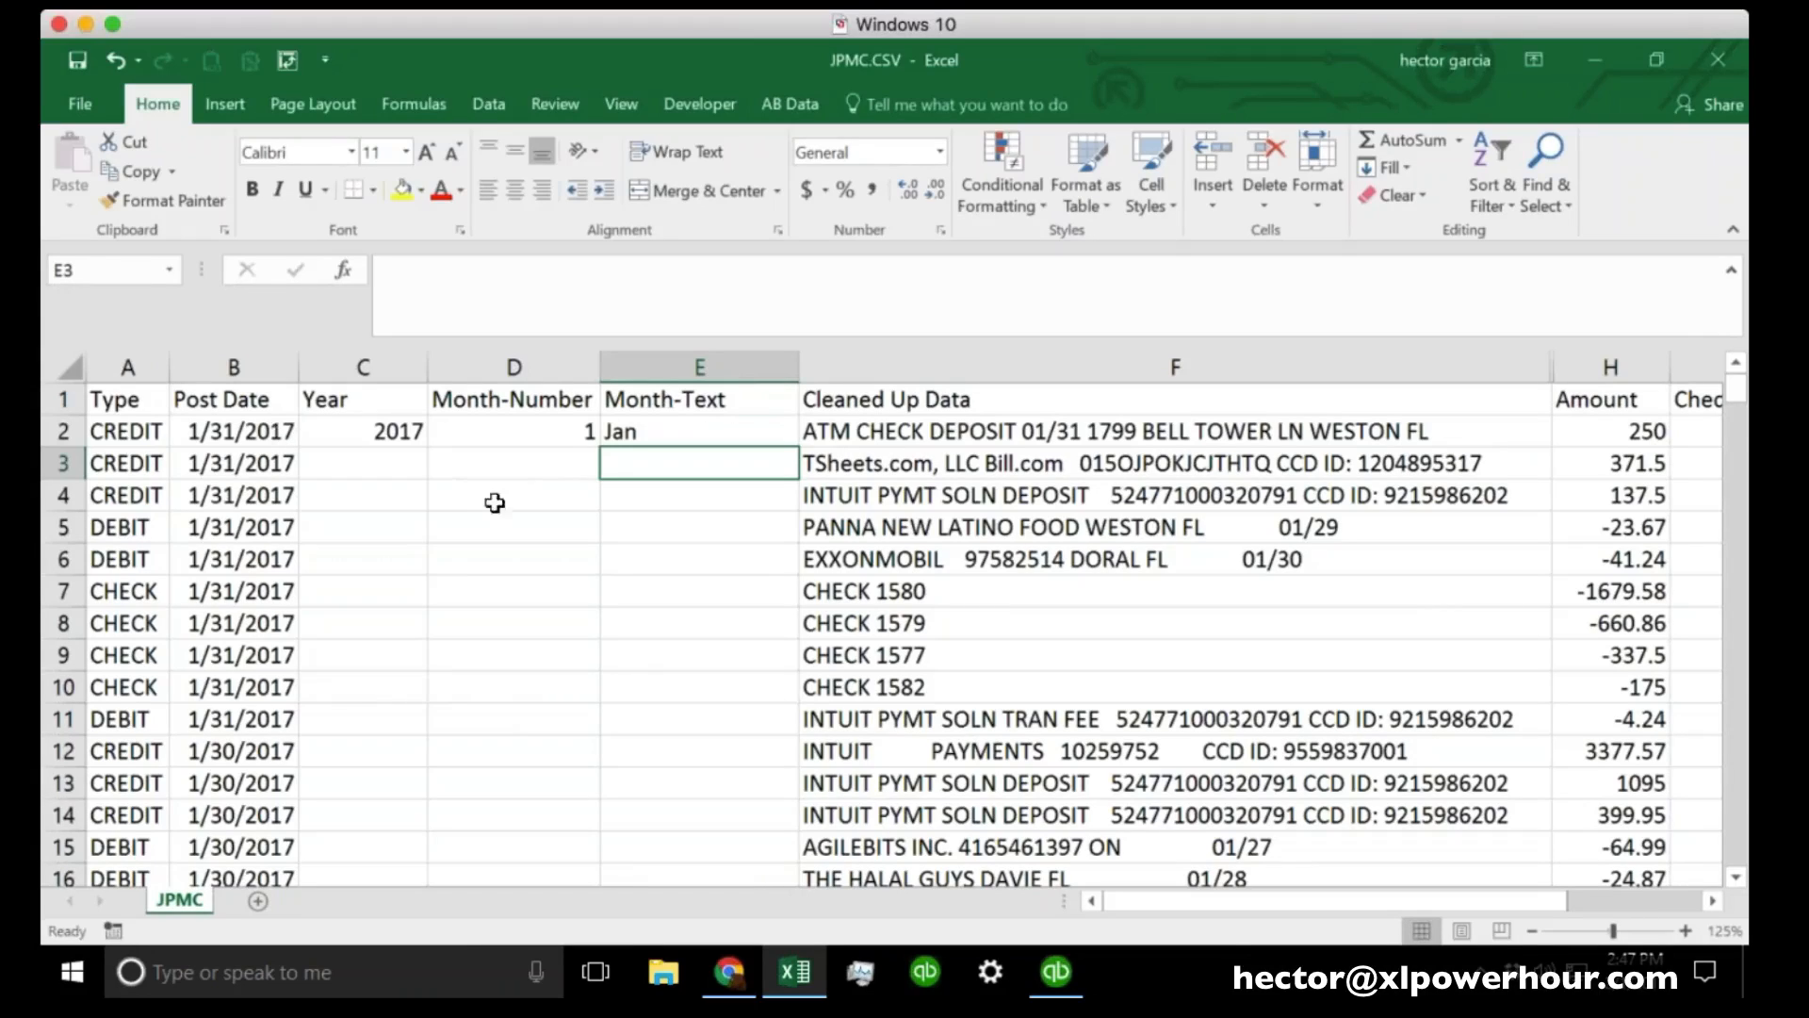
Change the format code in the E2 formula to "MMMM" to try the full month name.
left_click(674, 429)
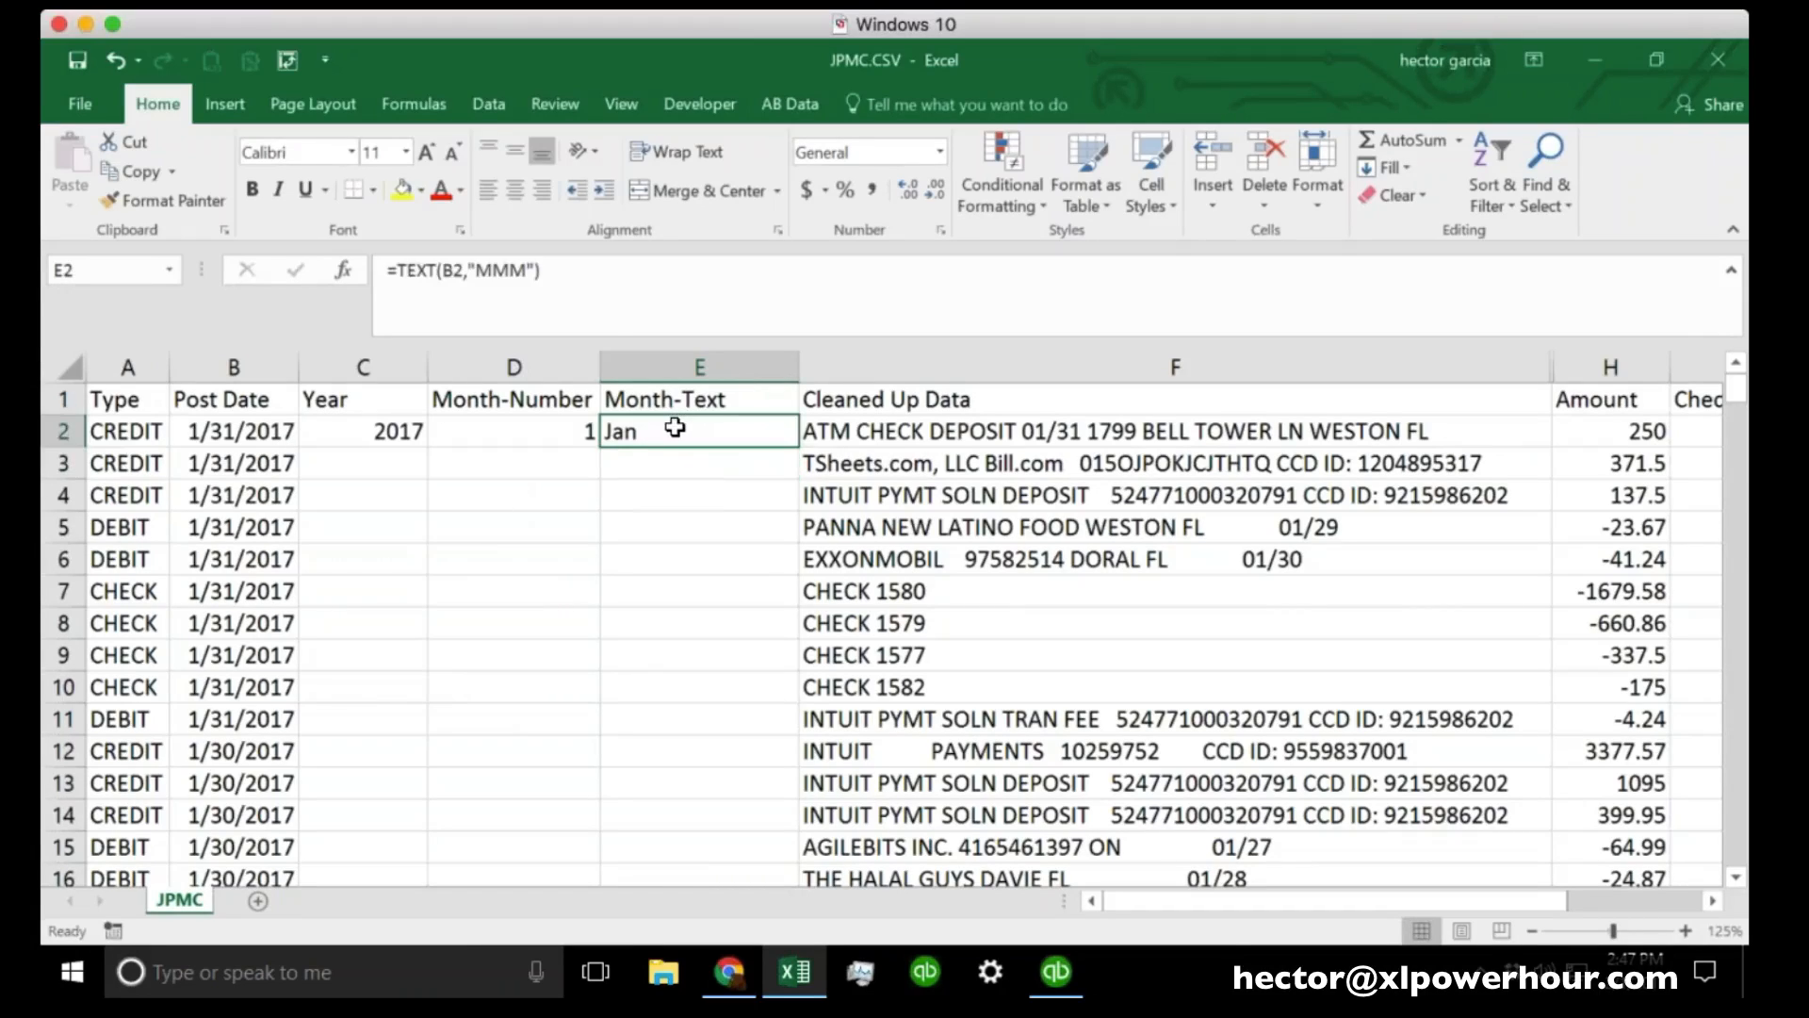
left_click(532, 271)
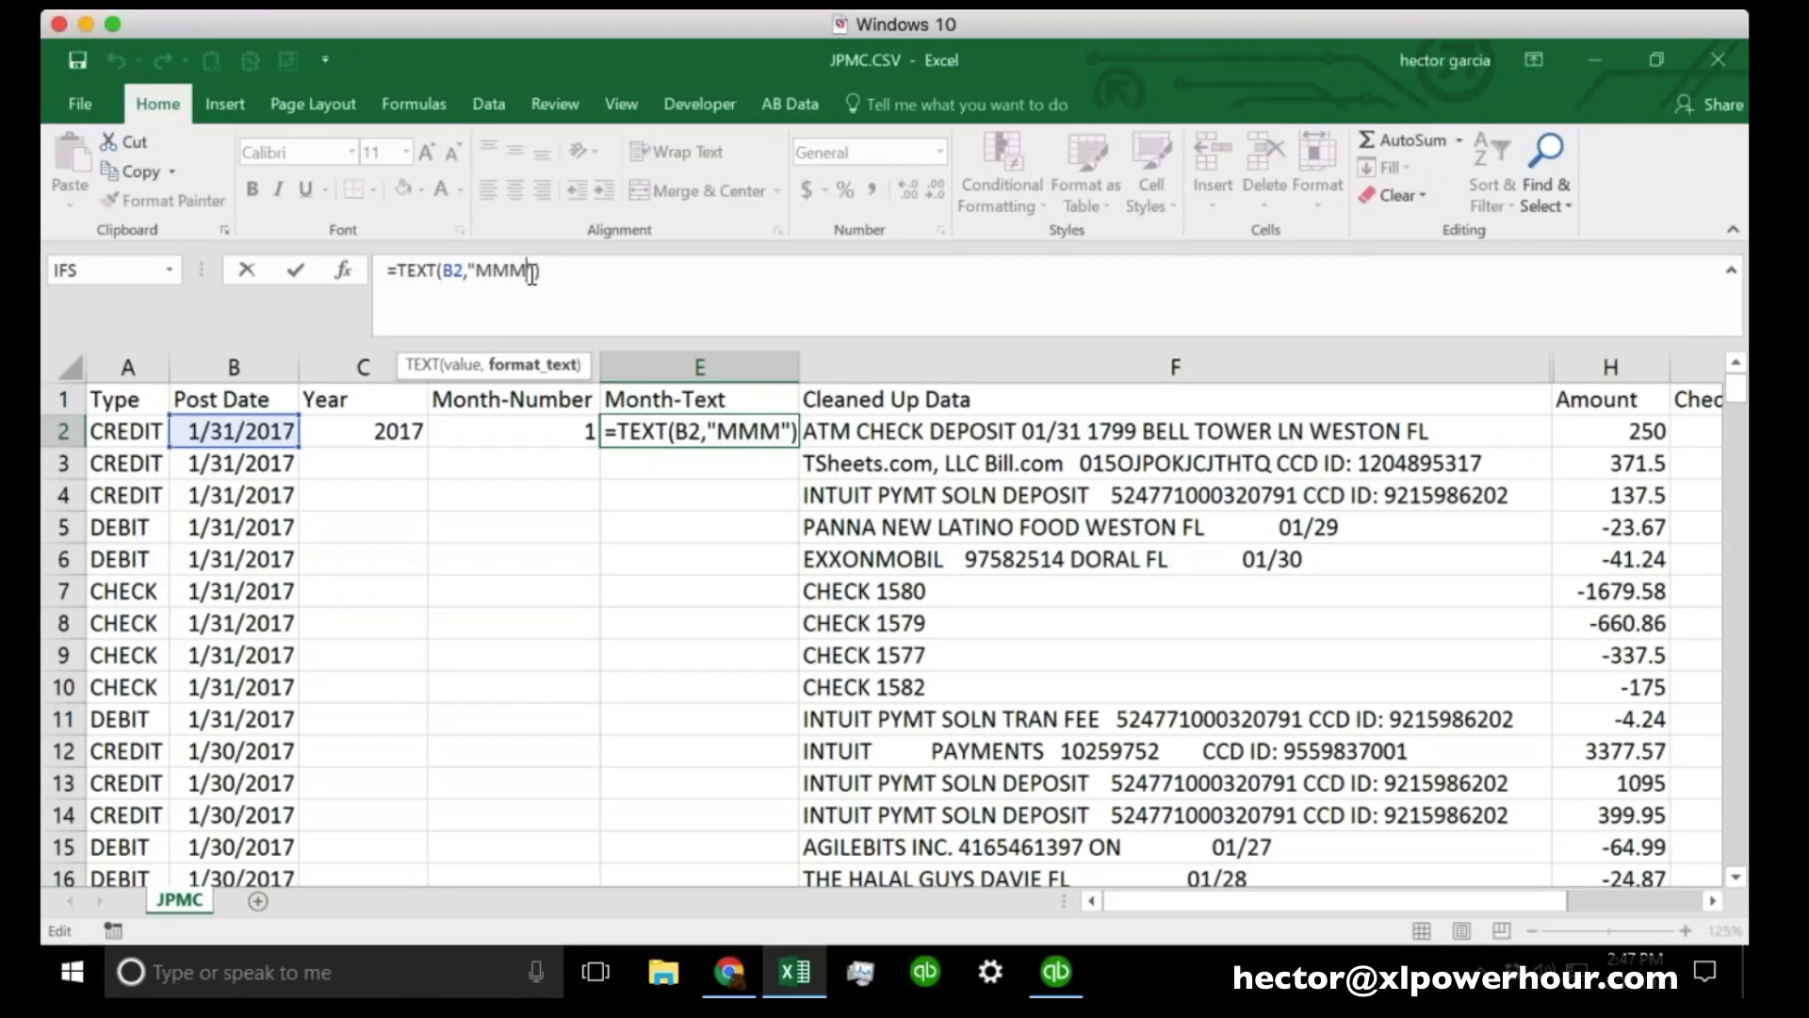
type("M")
key("Return")
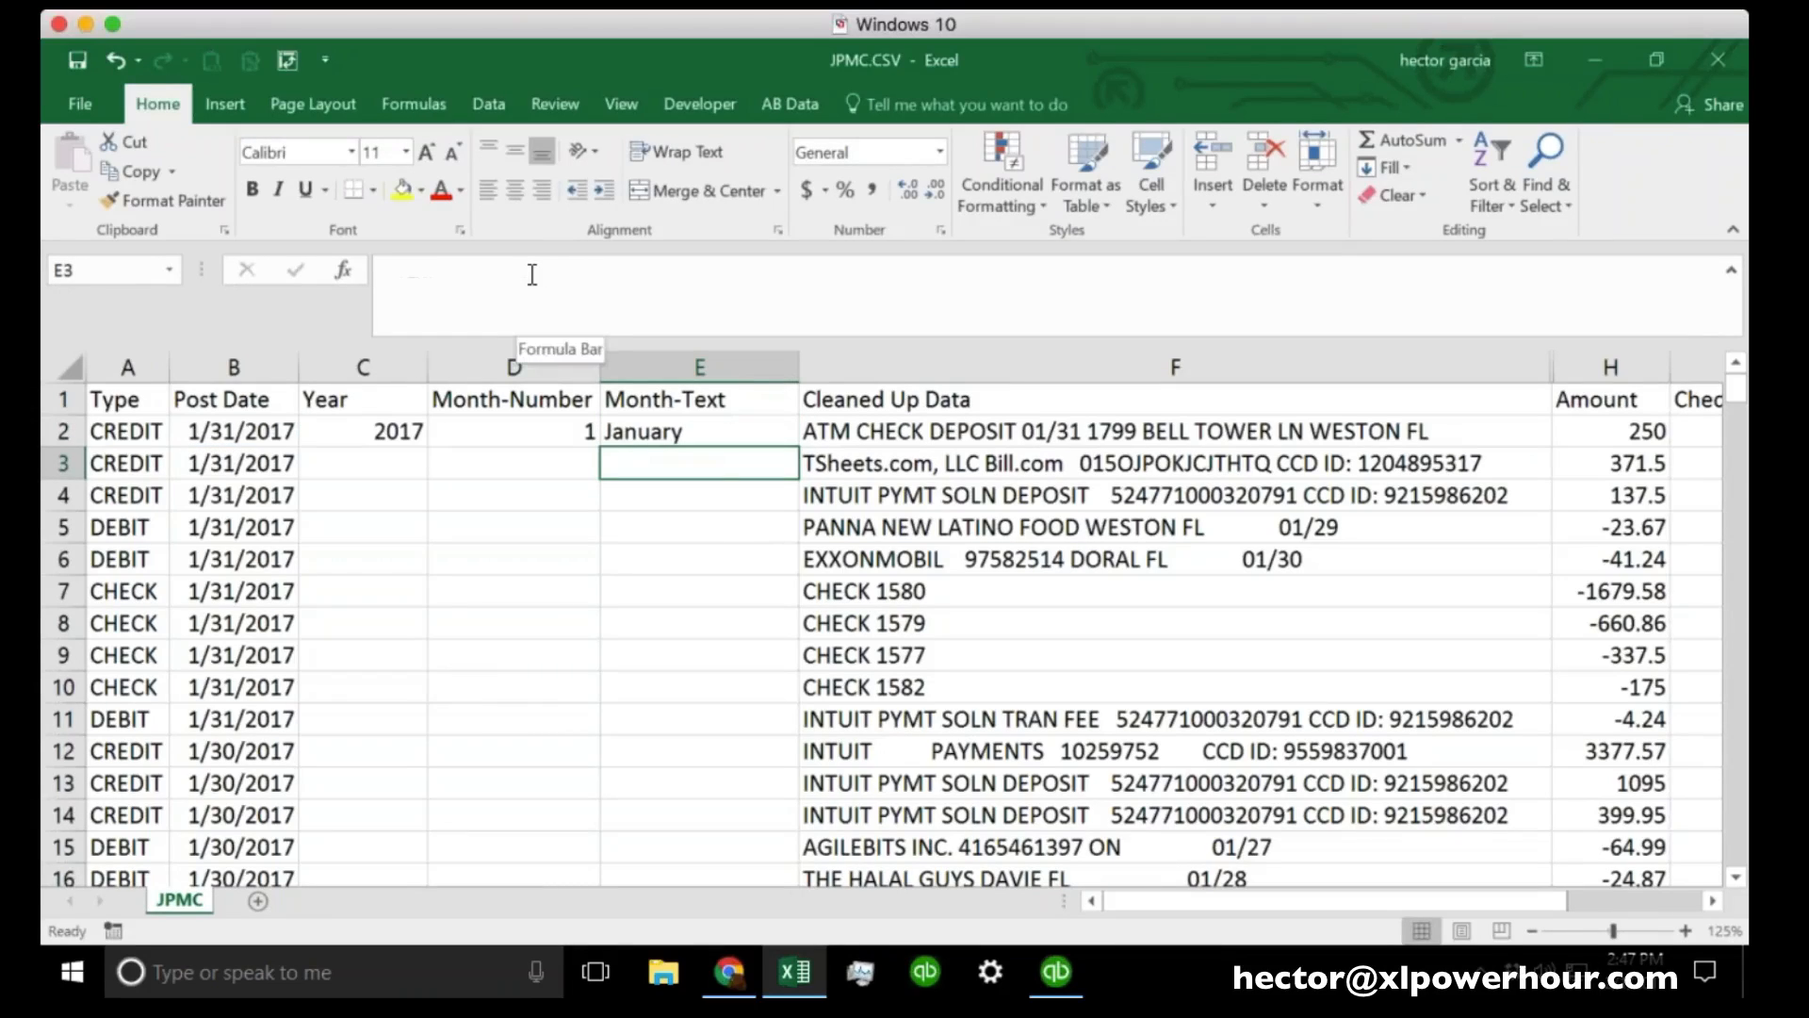
Try the format code "MM" in the TEXT formula in E2.
key("Up")
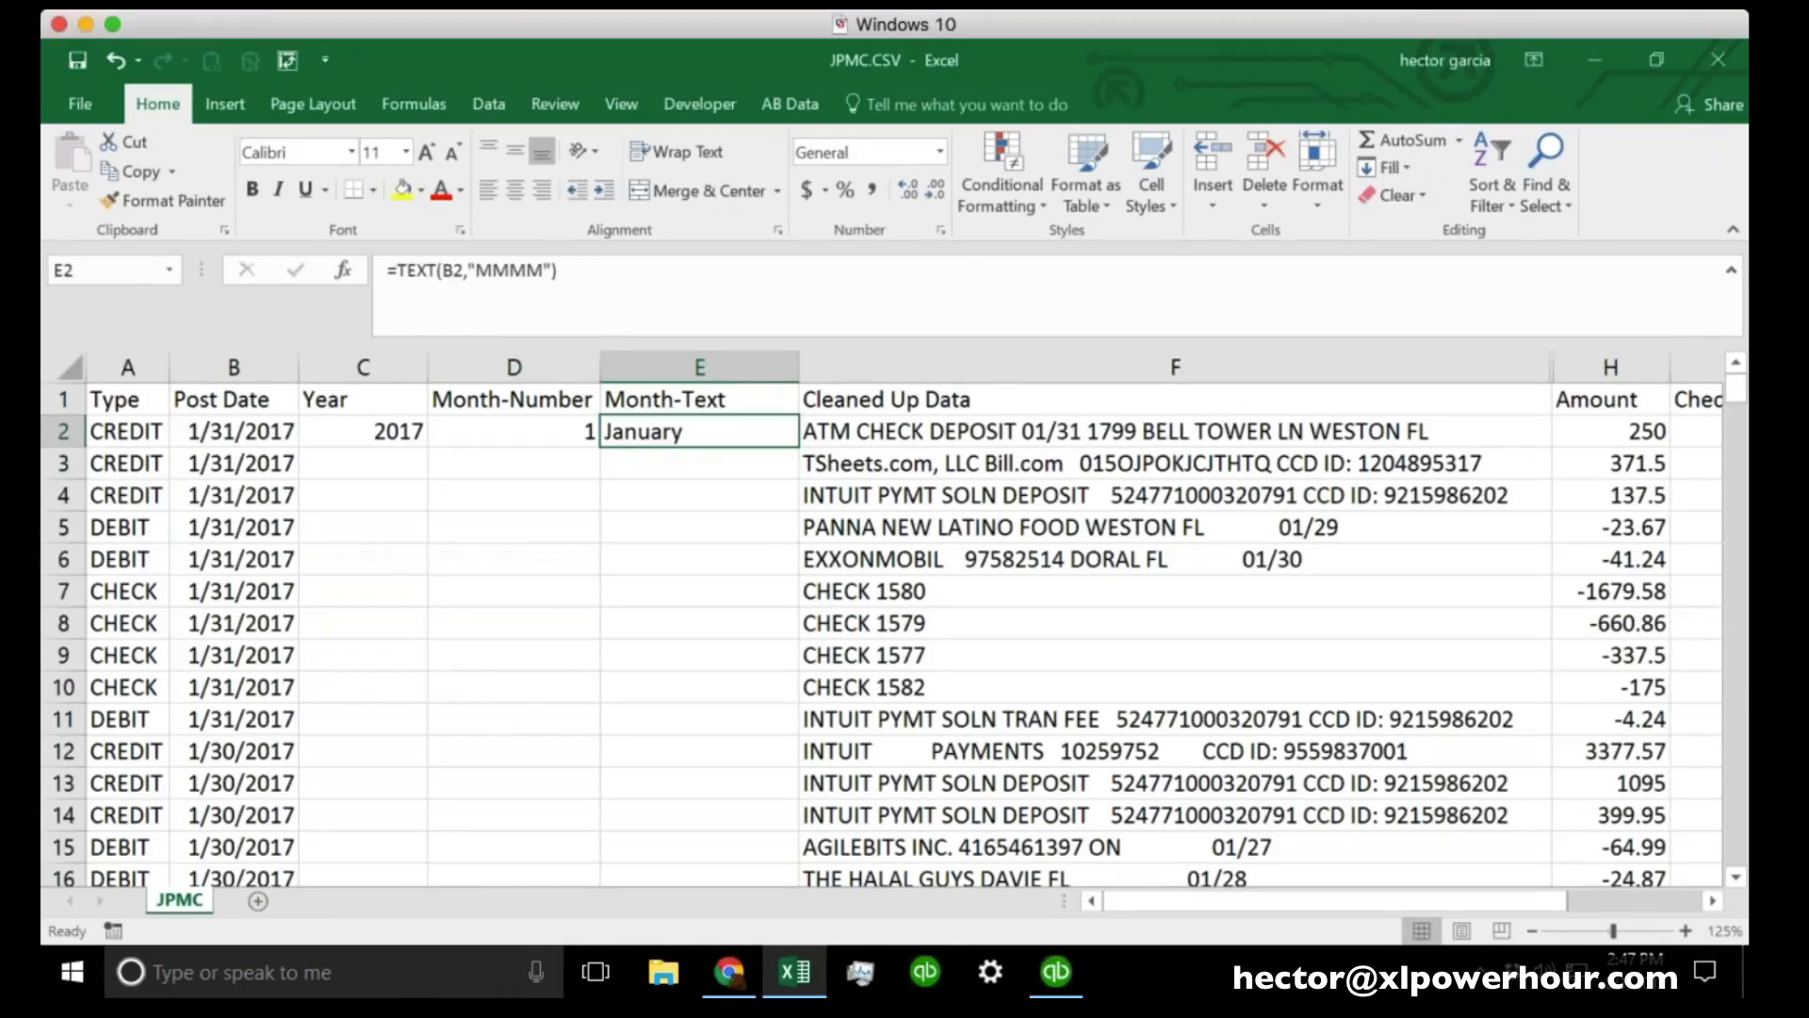
left_click(545, 271)
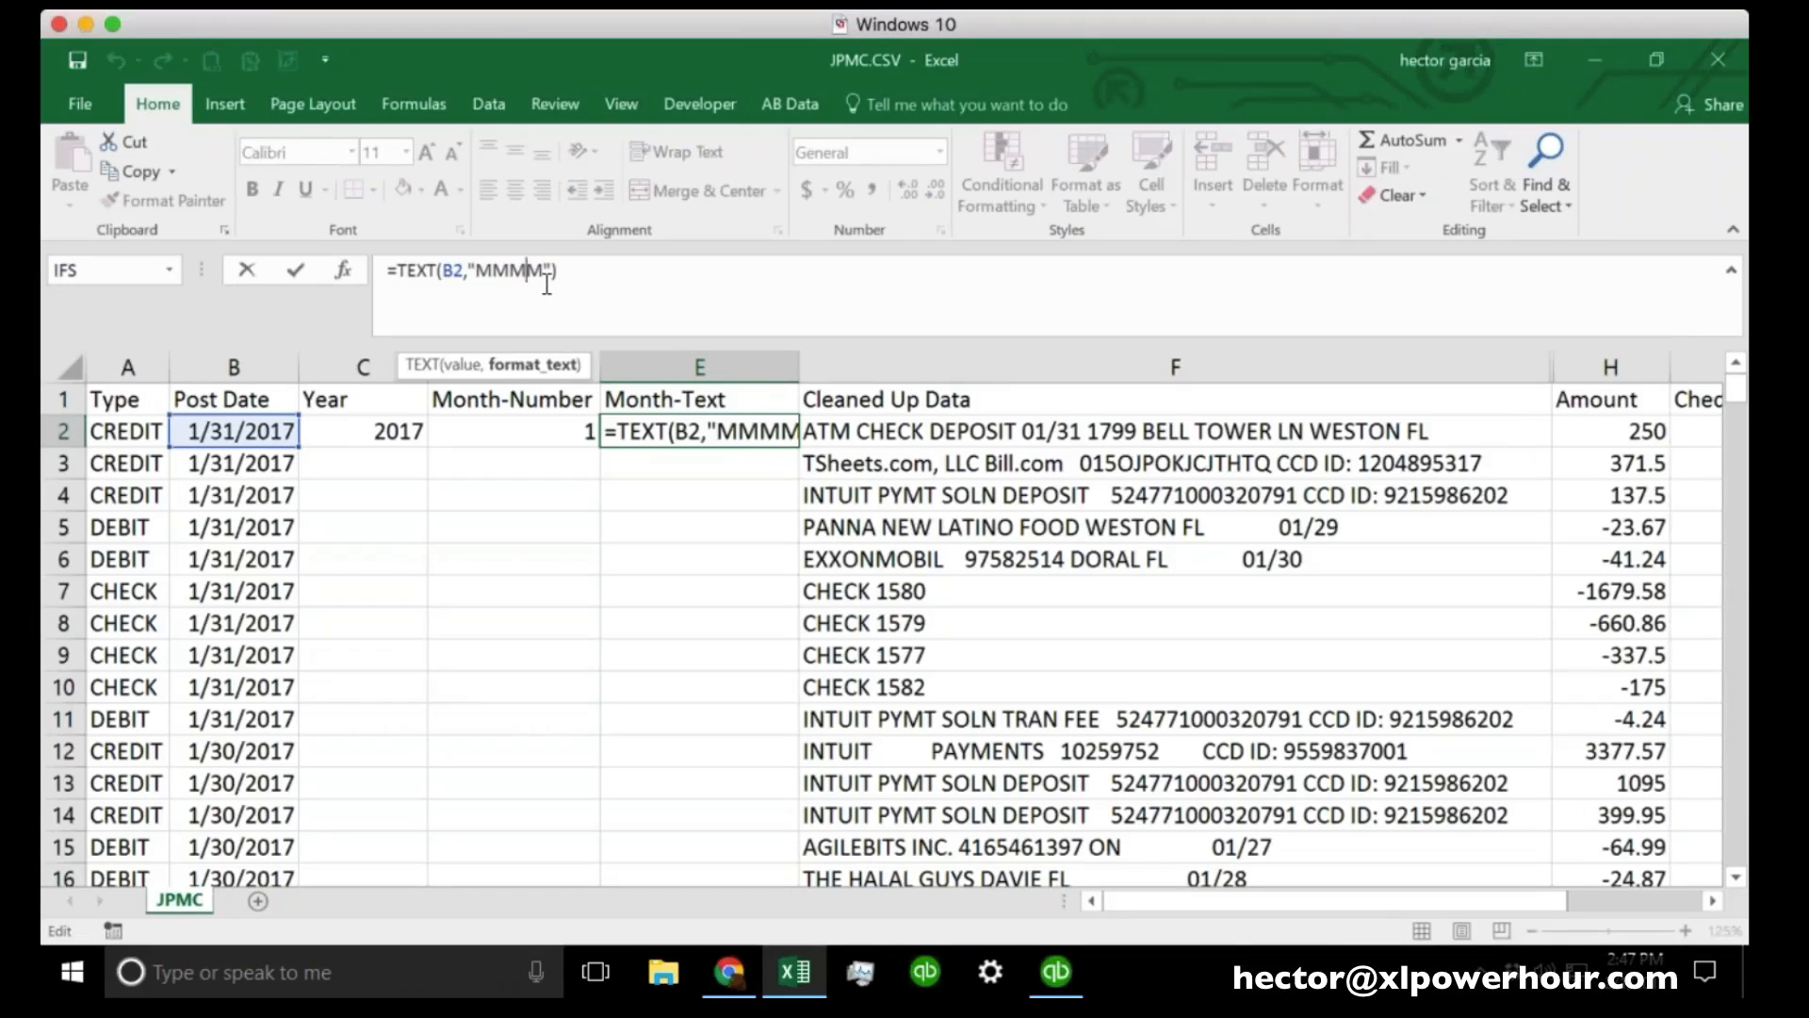
key("BackSpace")
key("BackSpace")
key("Return")
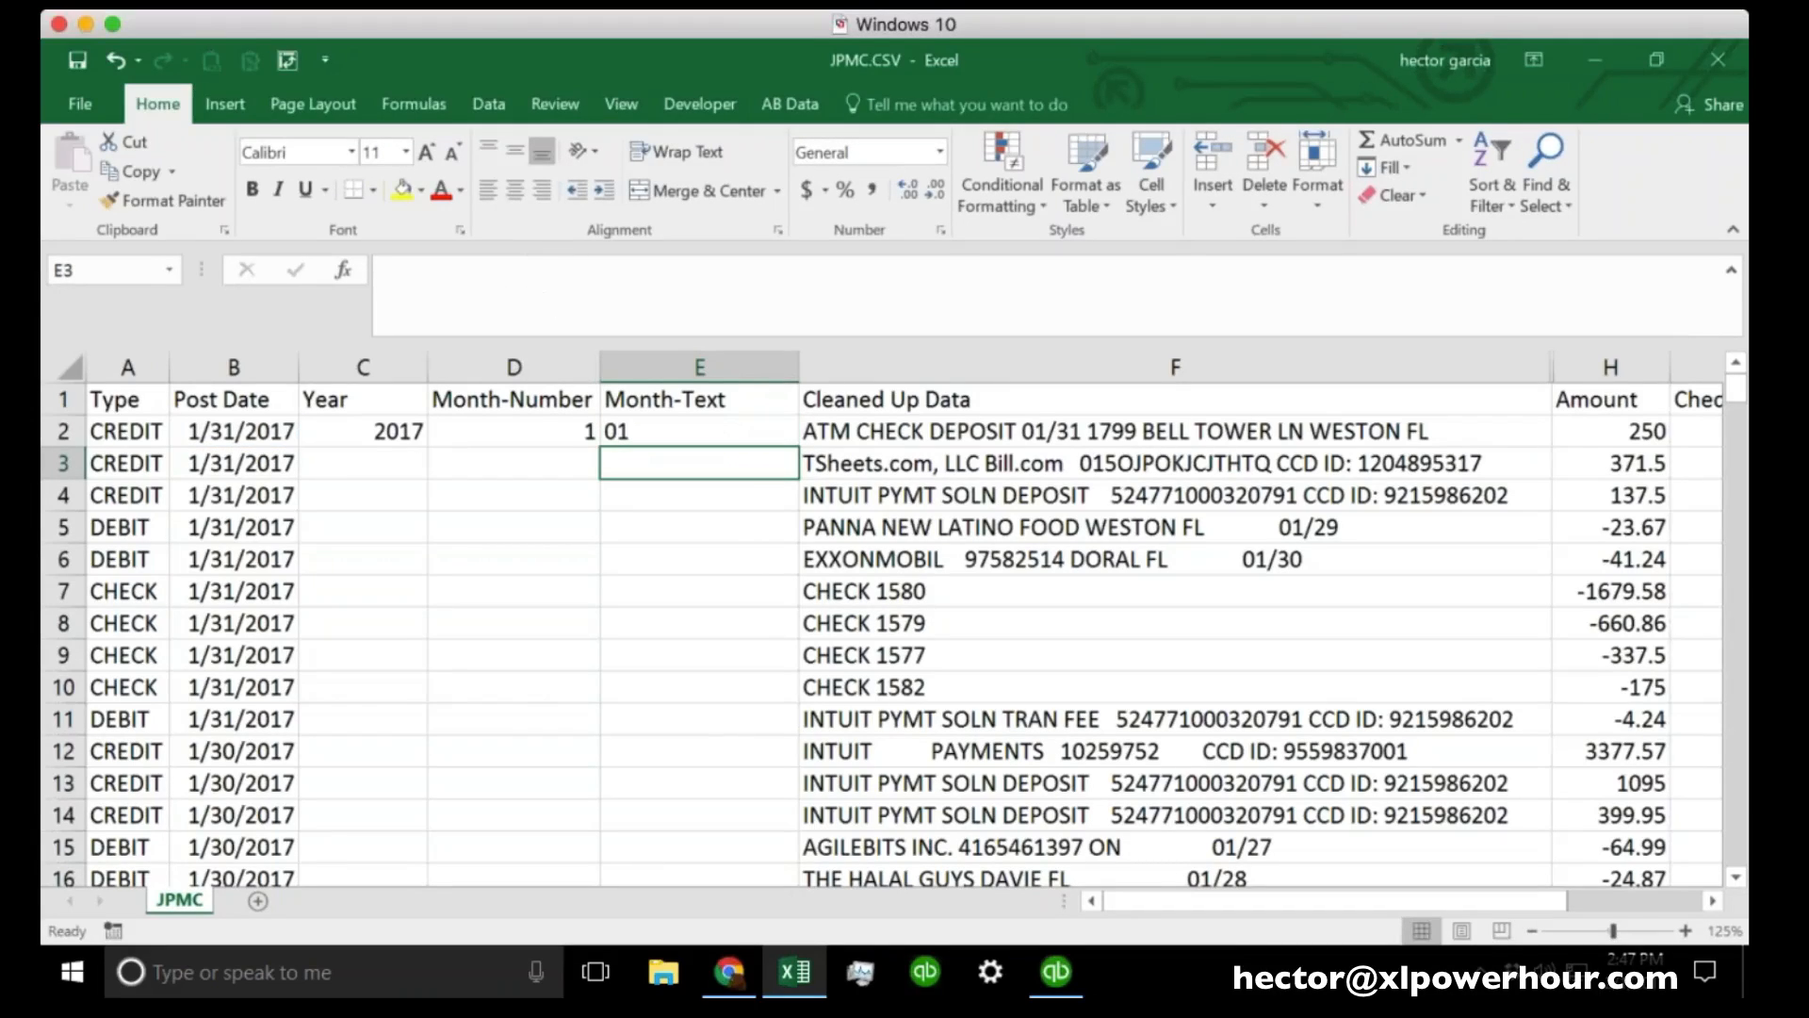
Shorten the format code in the E2 formula to a single "M" to try that variant.
left_click(677, 426)
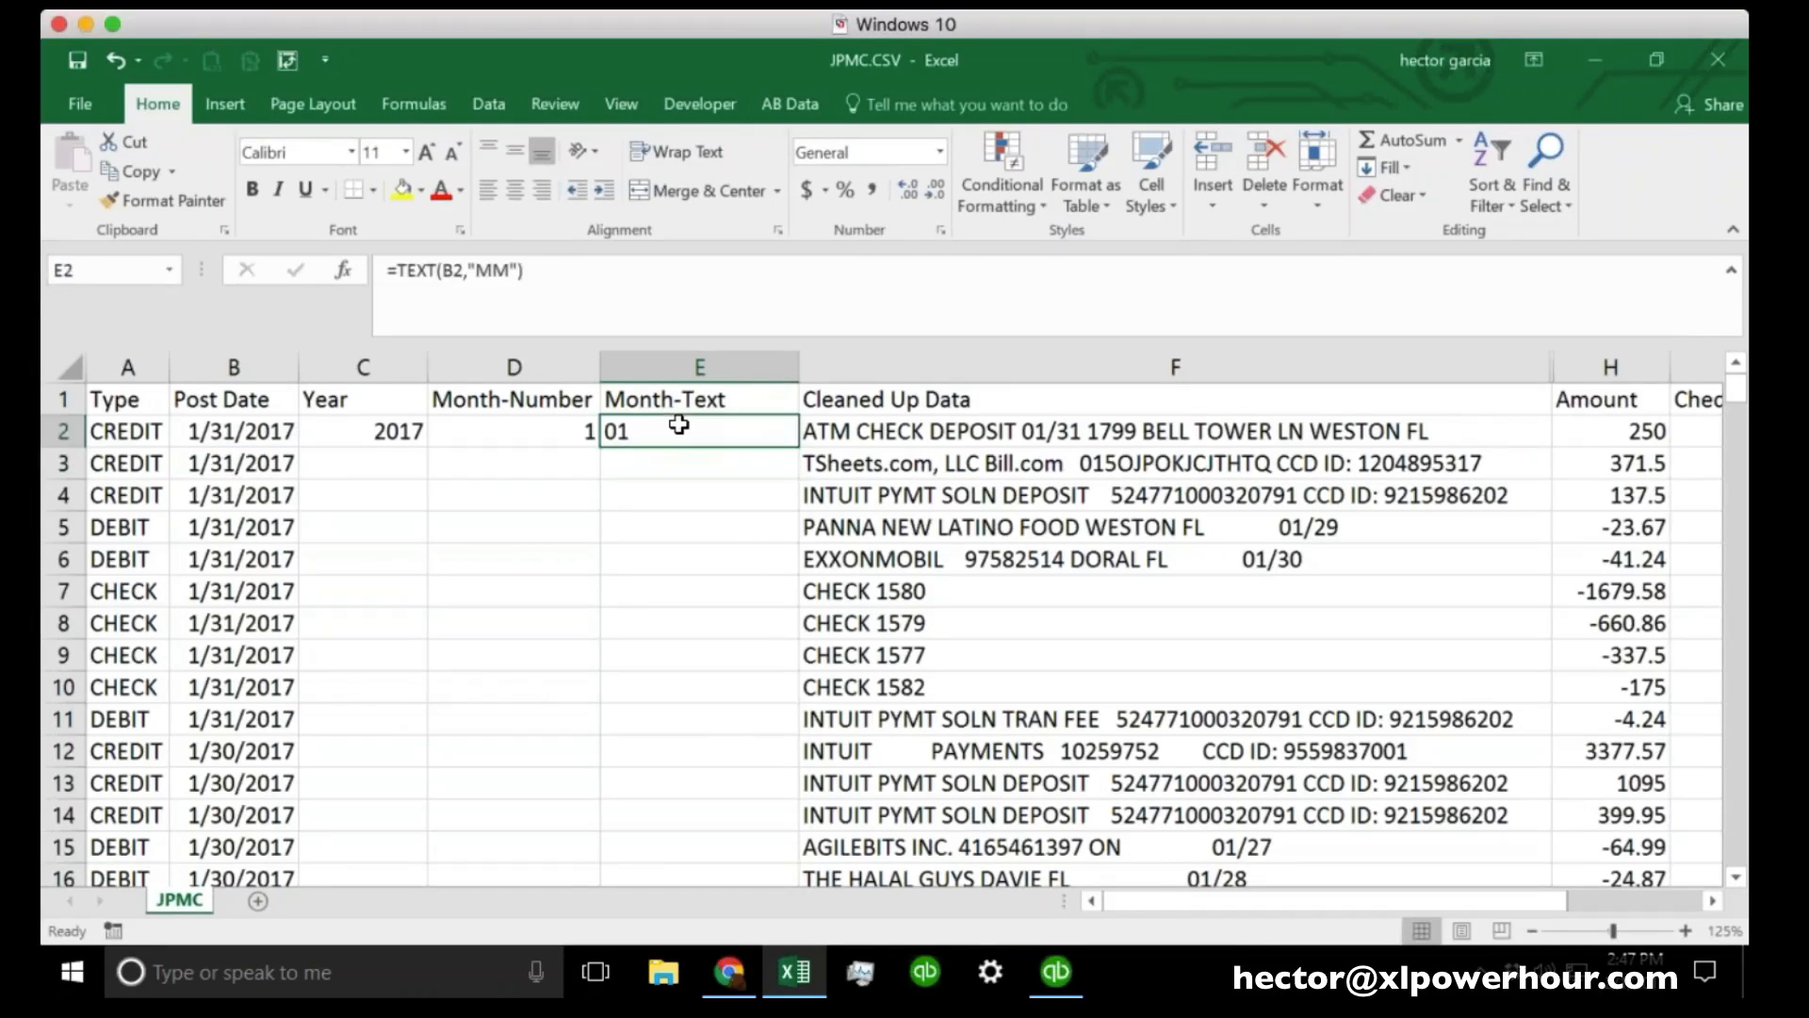
left_click(511, 271)
key("BackSpace")
key("Return")
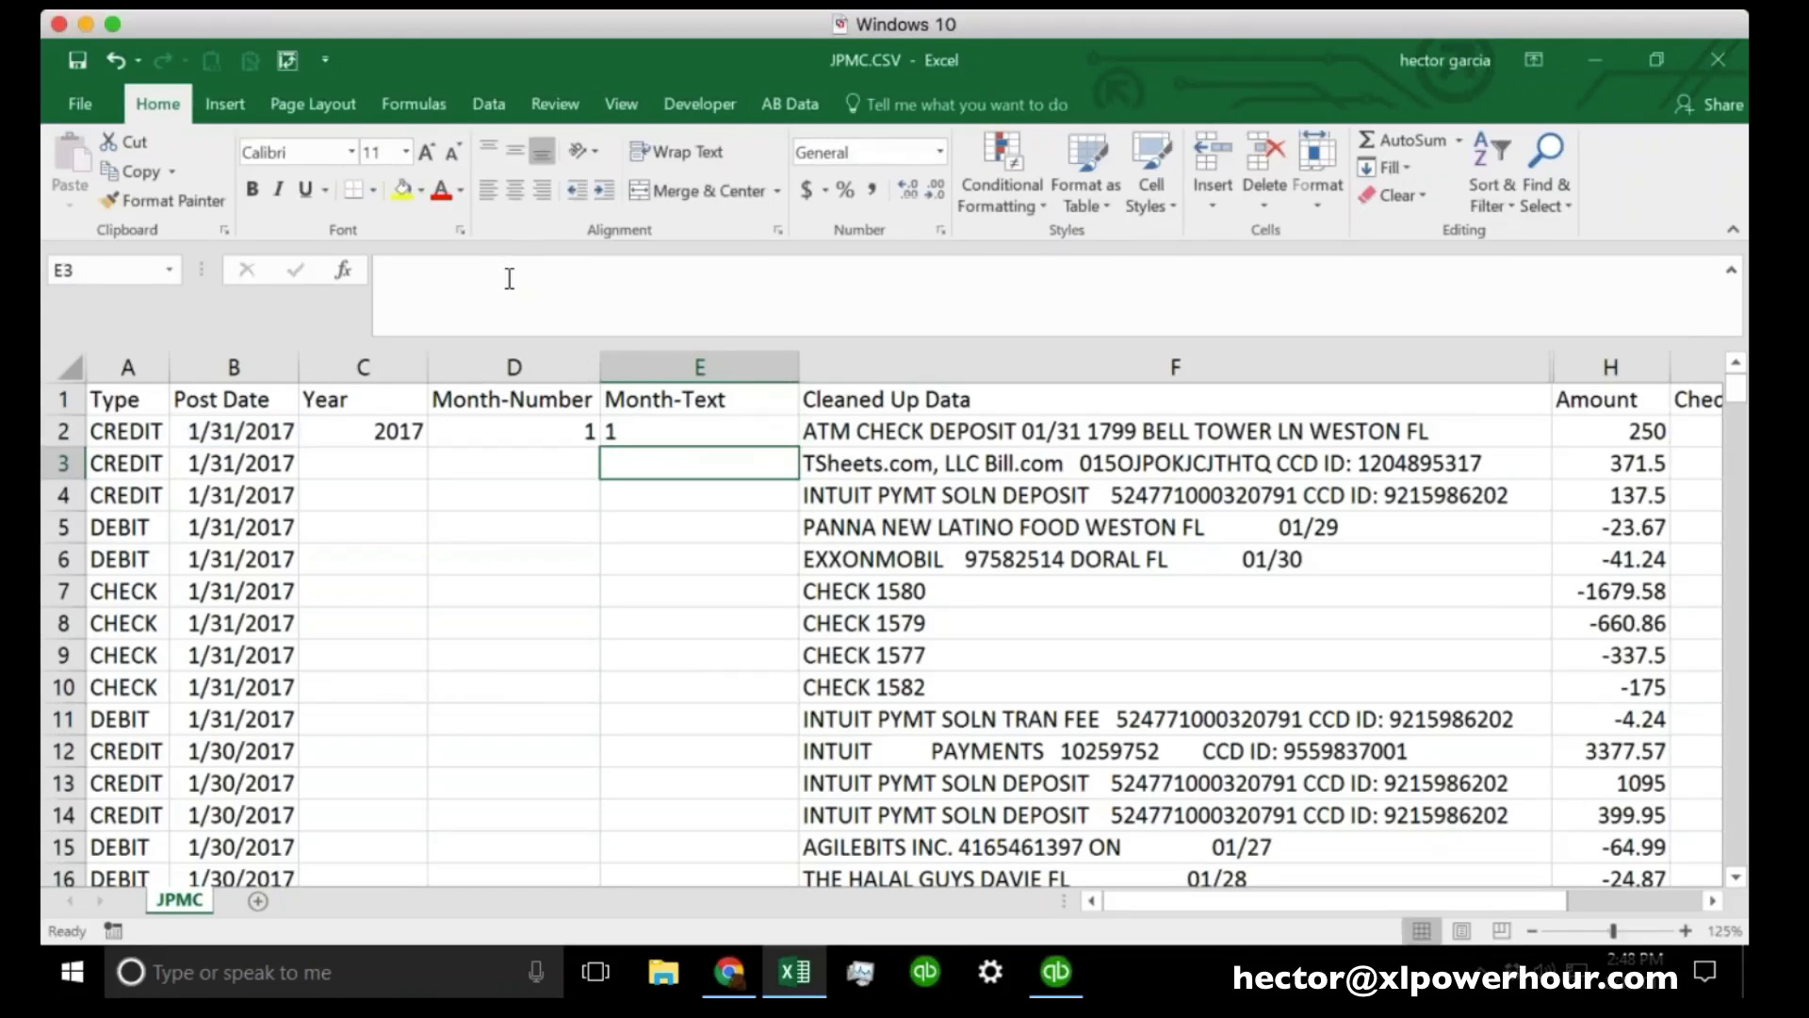
Set the E2 formula to =TEXT(B2,"MMMM") so that it gives the full month name.
key("Up")
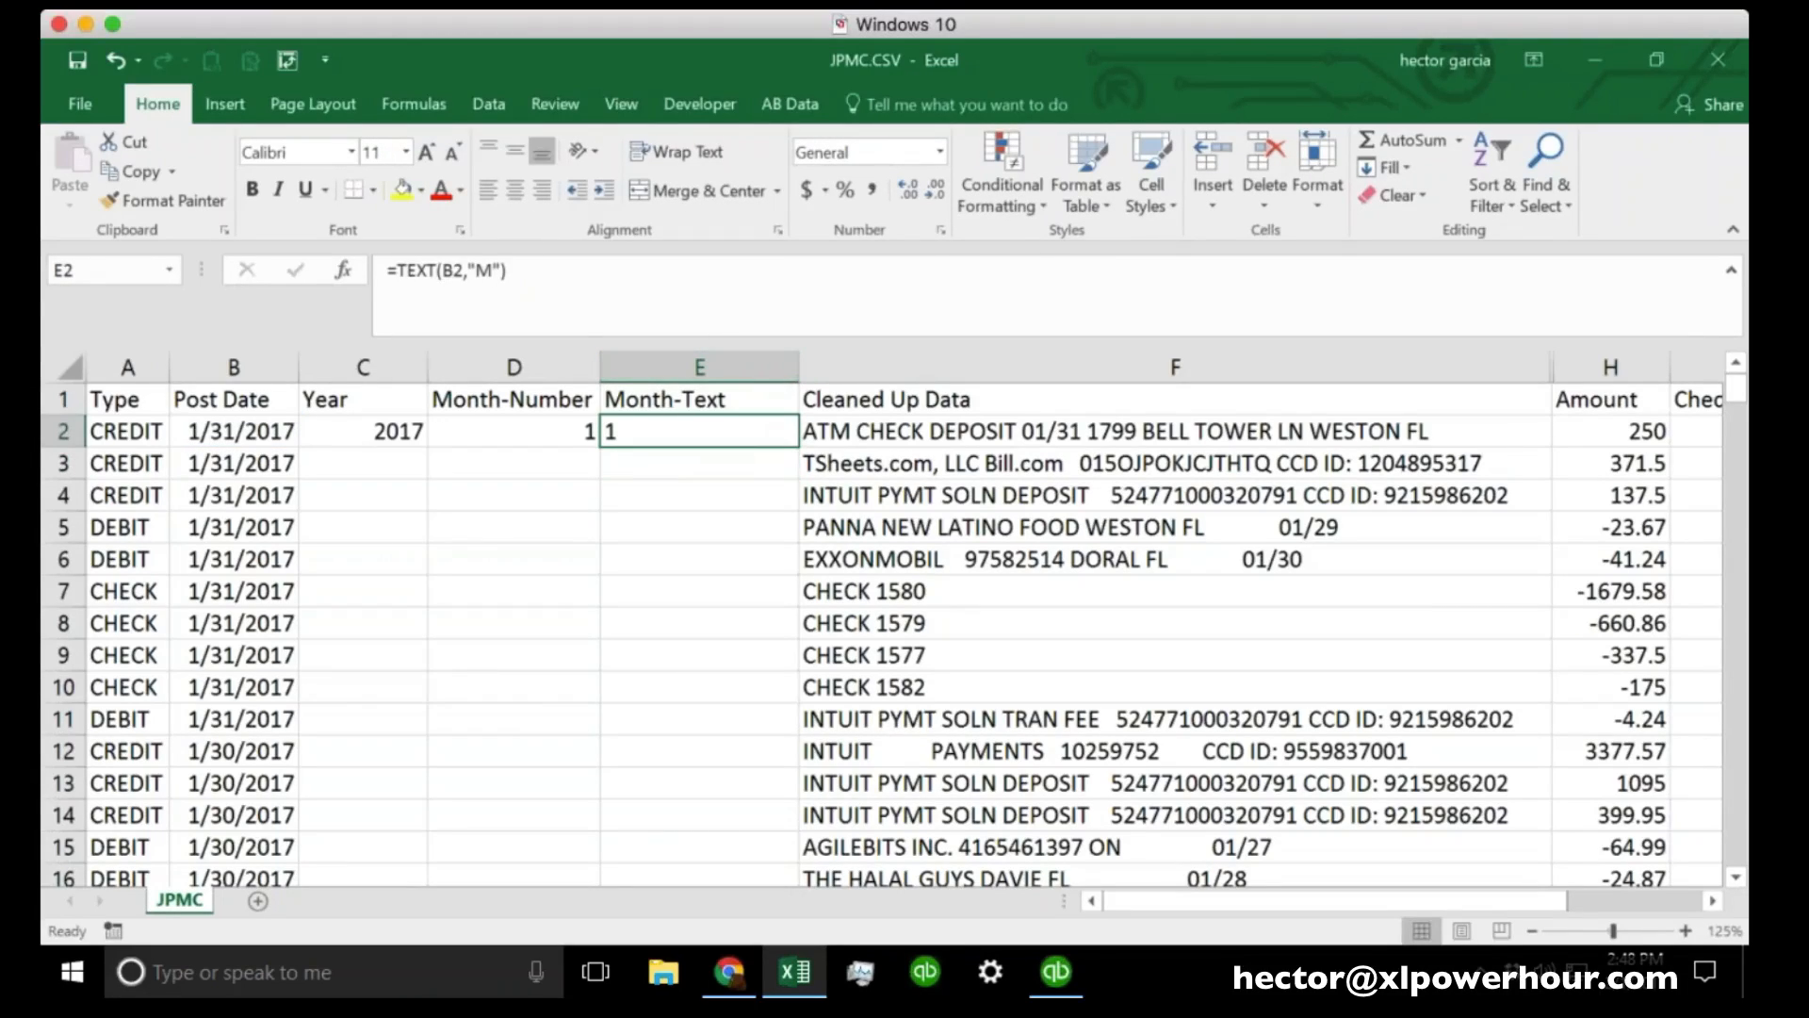
left_click(549, 426)
left_click(660, 426)
left_click(492, 270)
type("MMM")
key("Return")
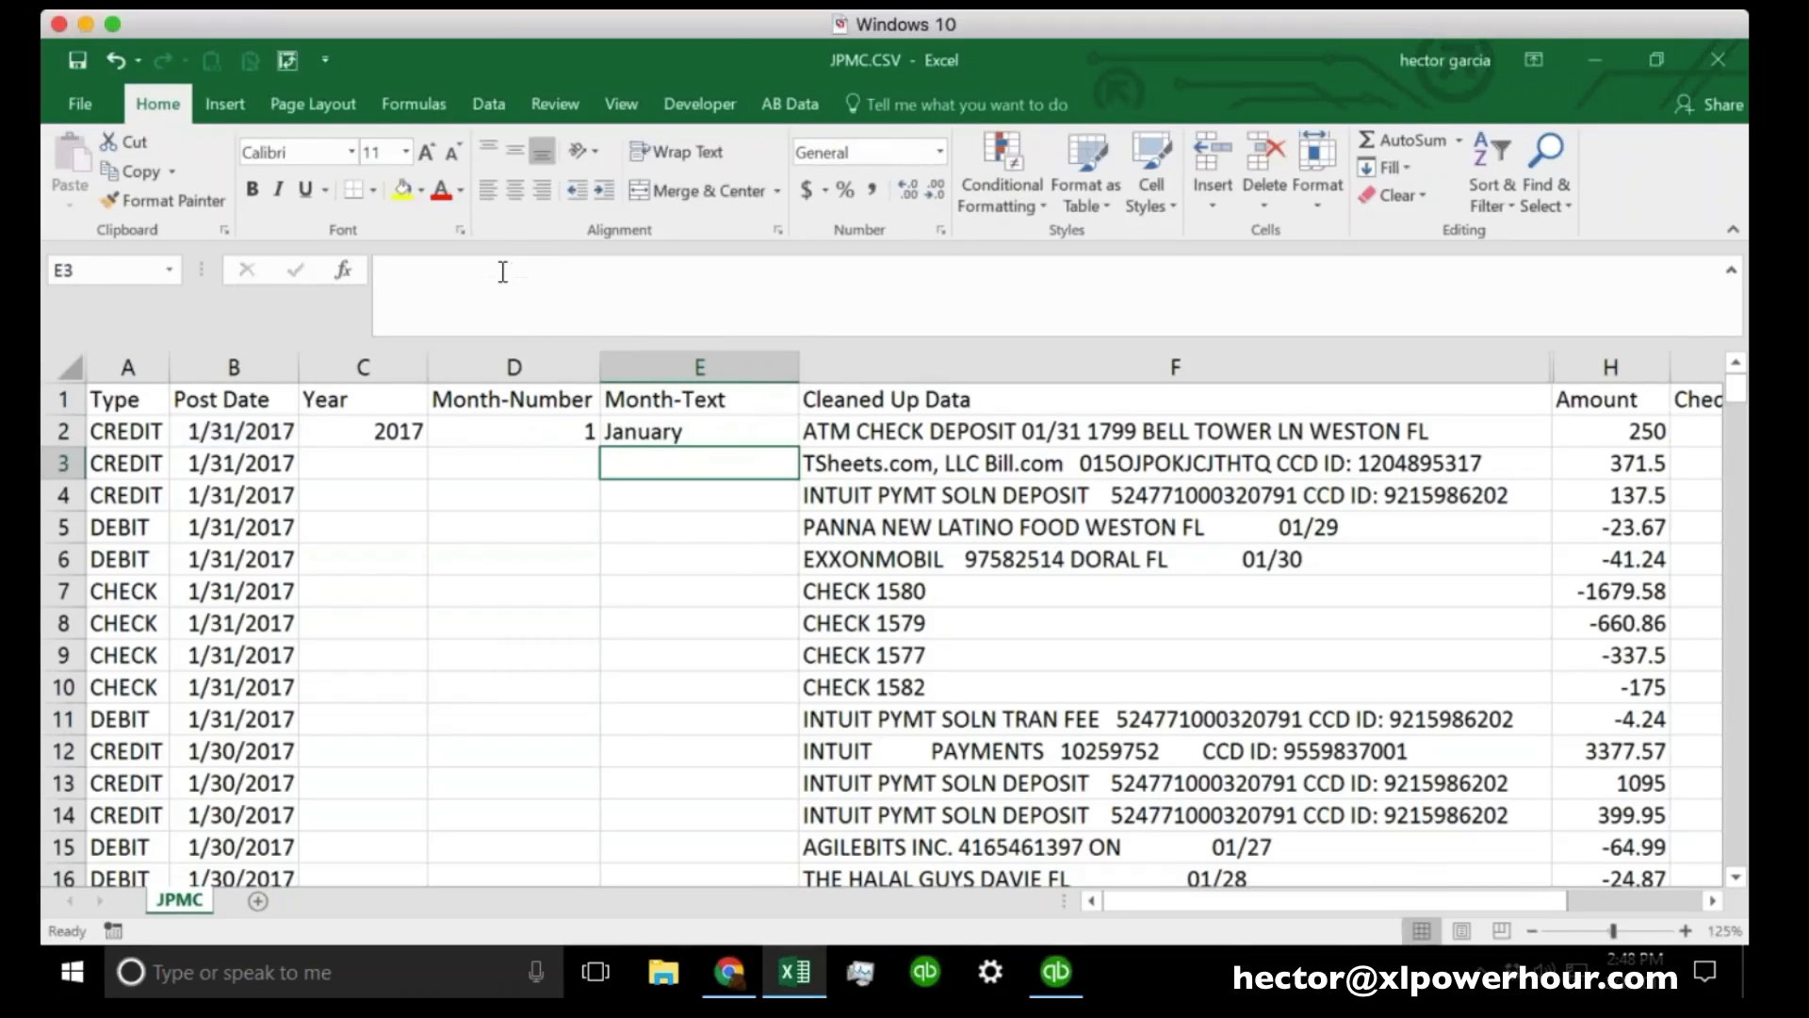
Fill the year, month-number and month-text formulas in C2:E2 down through all transaction rows and check the filled rows.
left_click(375, 424)
left_click_drag(521, 425, 694, 432)
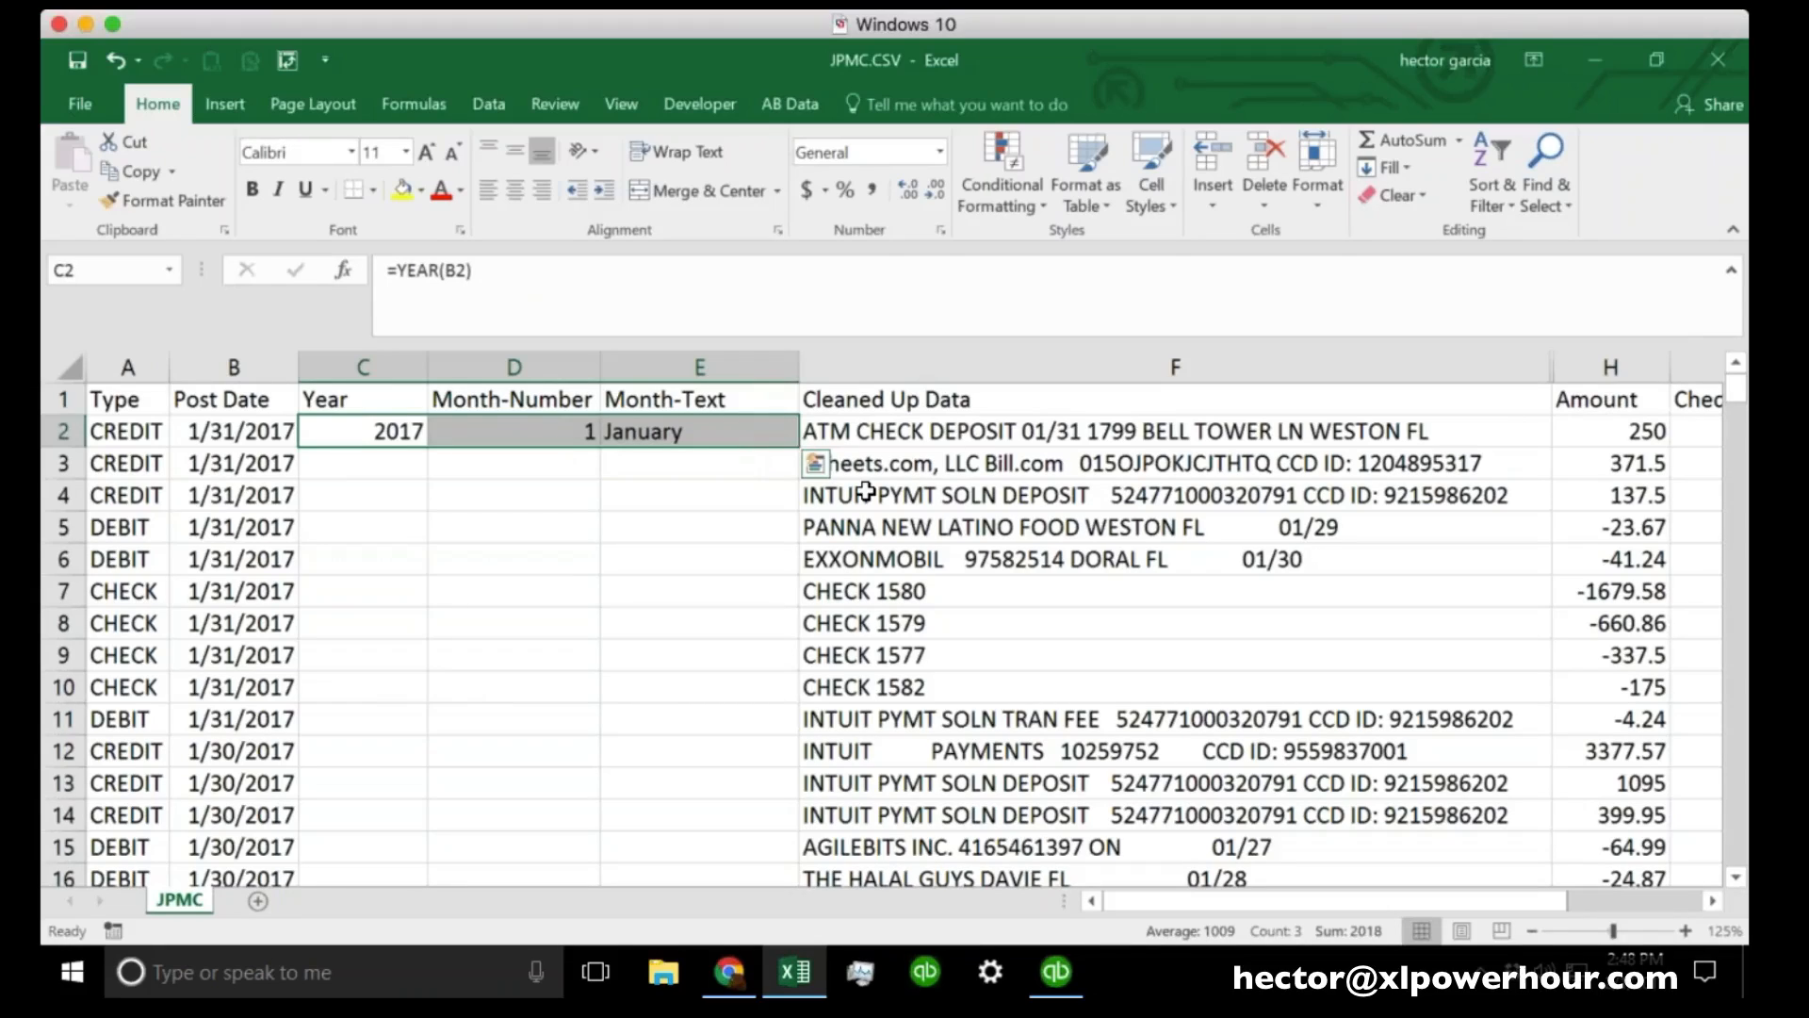
left_click(814, 463)
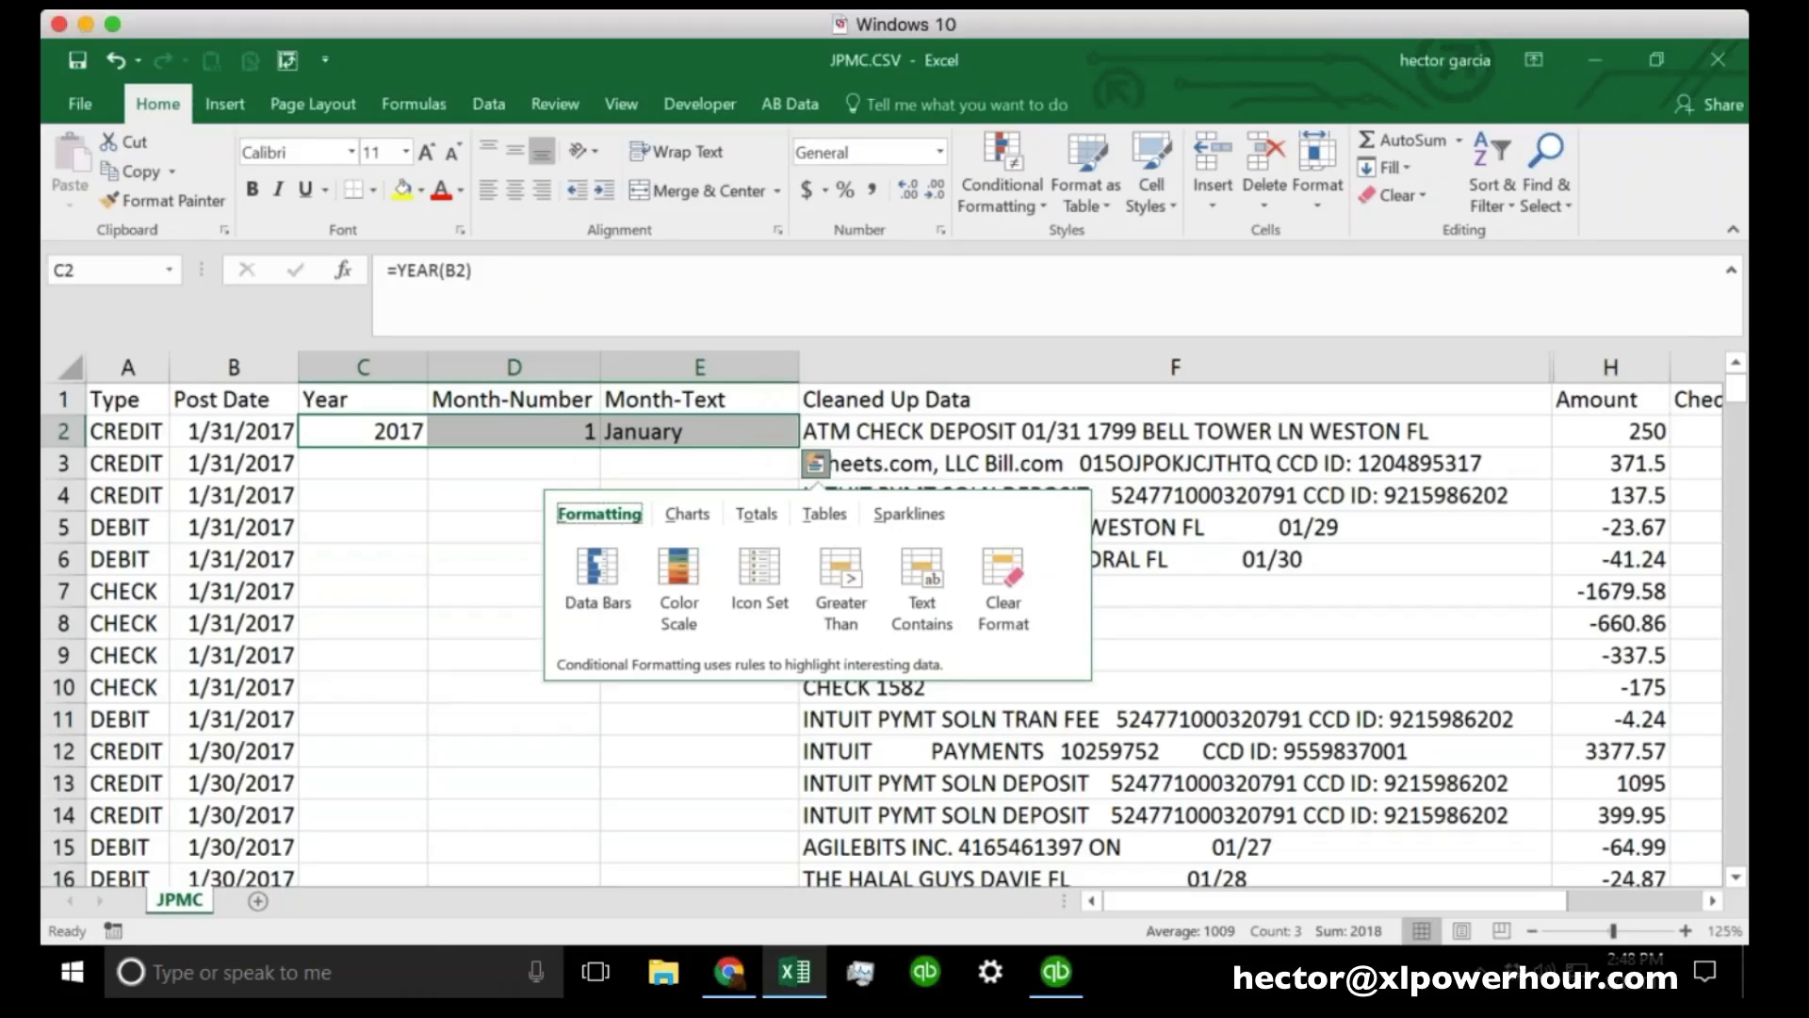
double_click(799, 447)
scroll(1668, 410, "down", 17)
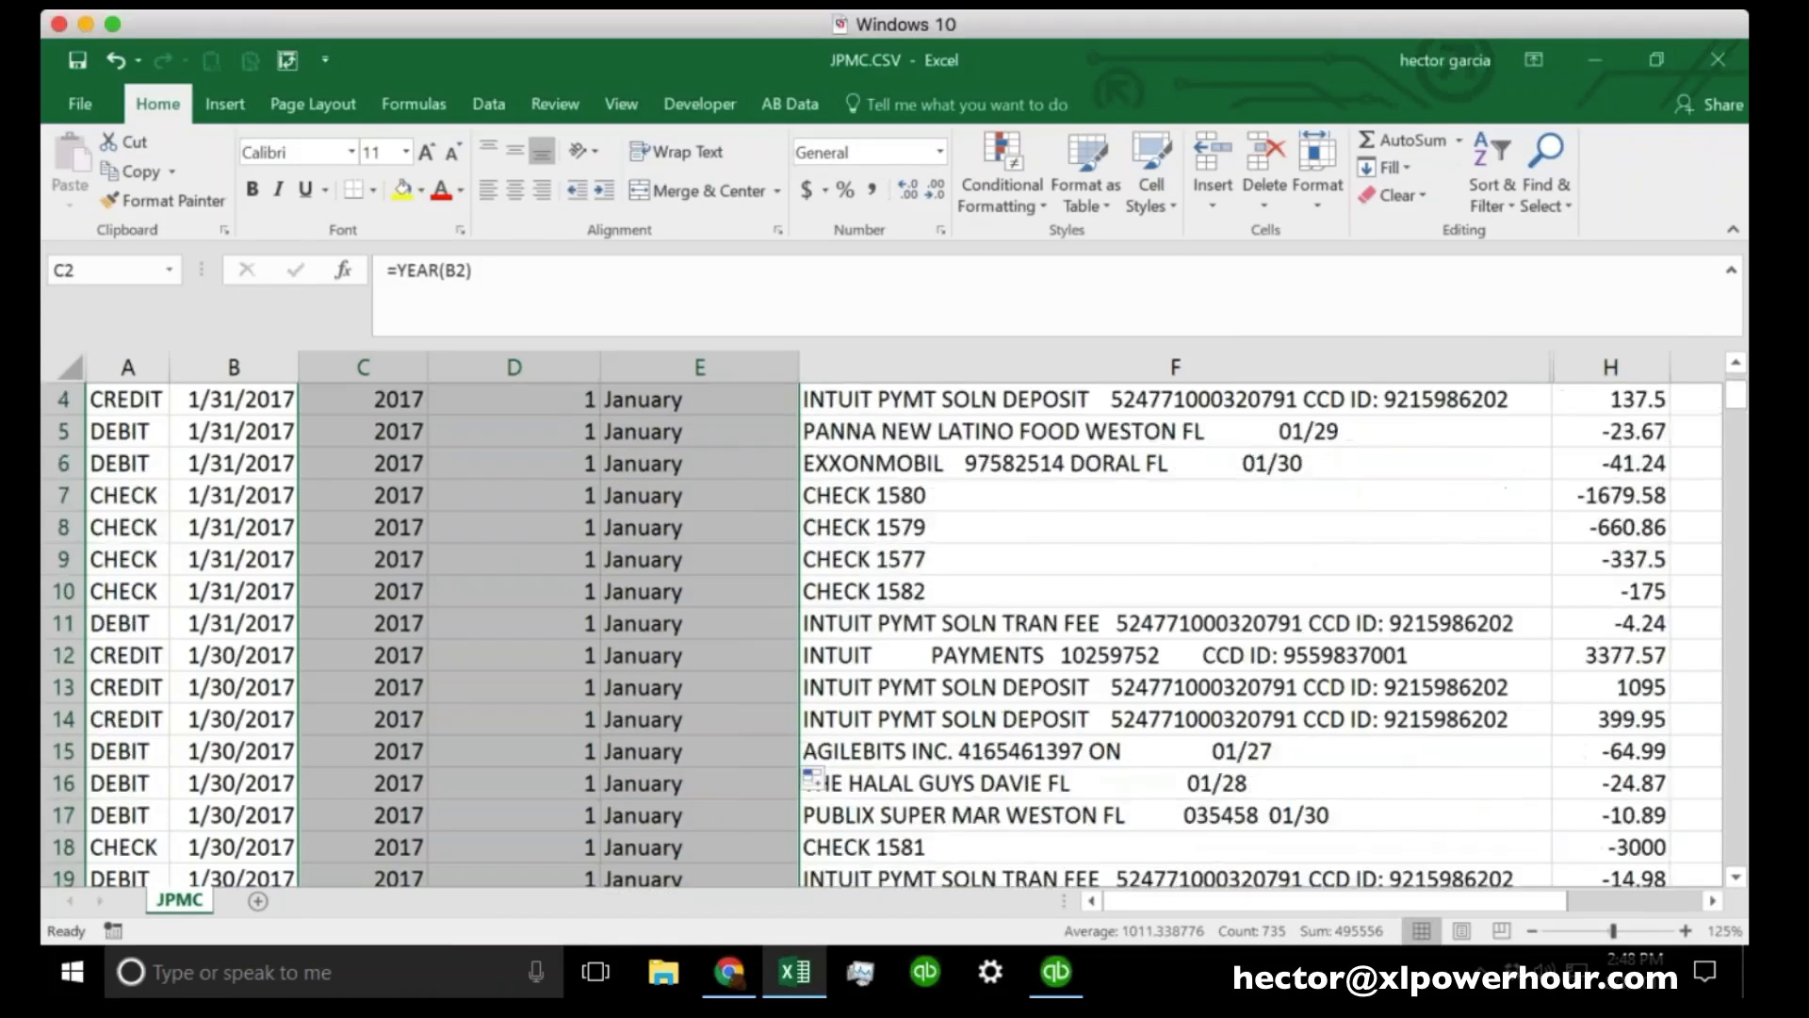
mouse_move(1734, 490)
left_mouse_down()
mouse_move(1738, 880)
mouse_move(1738, 384)
left_mouse_up()
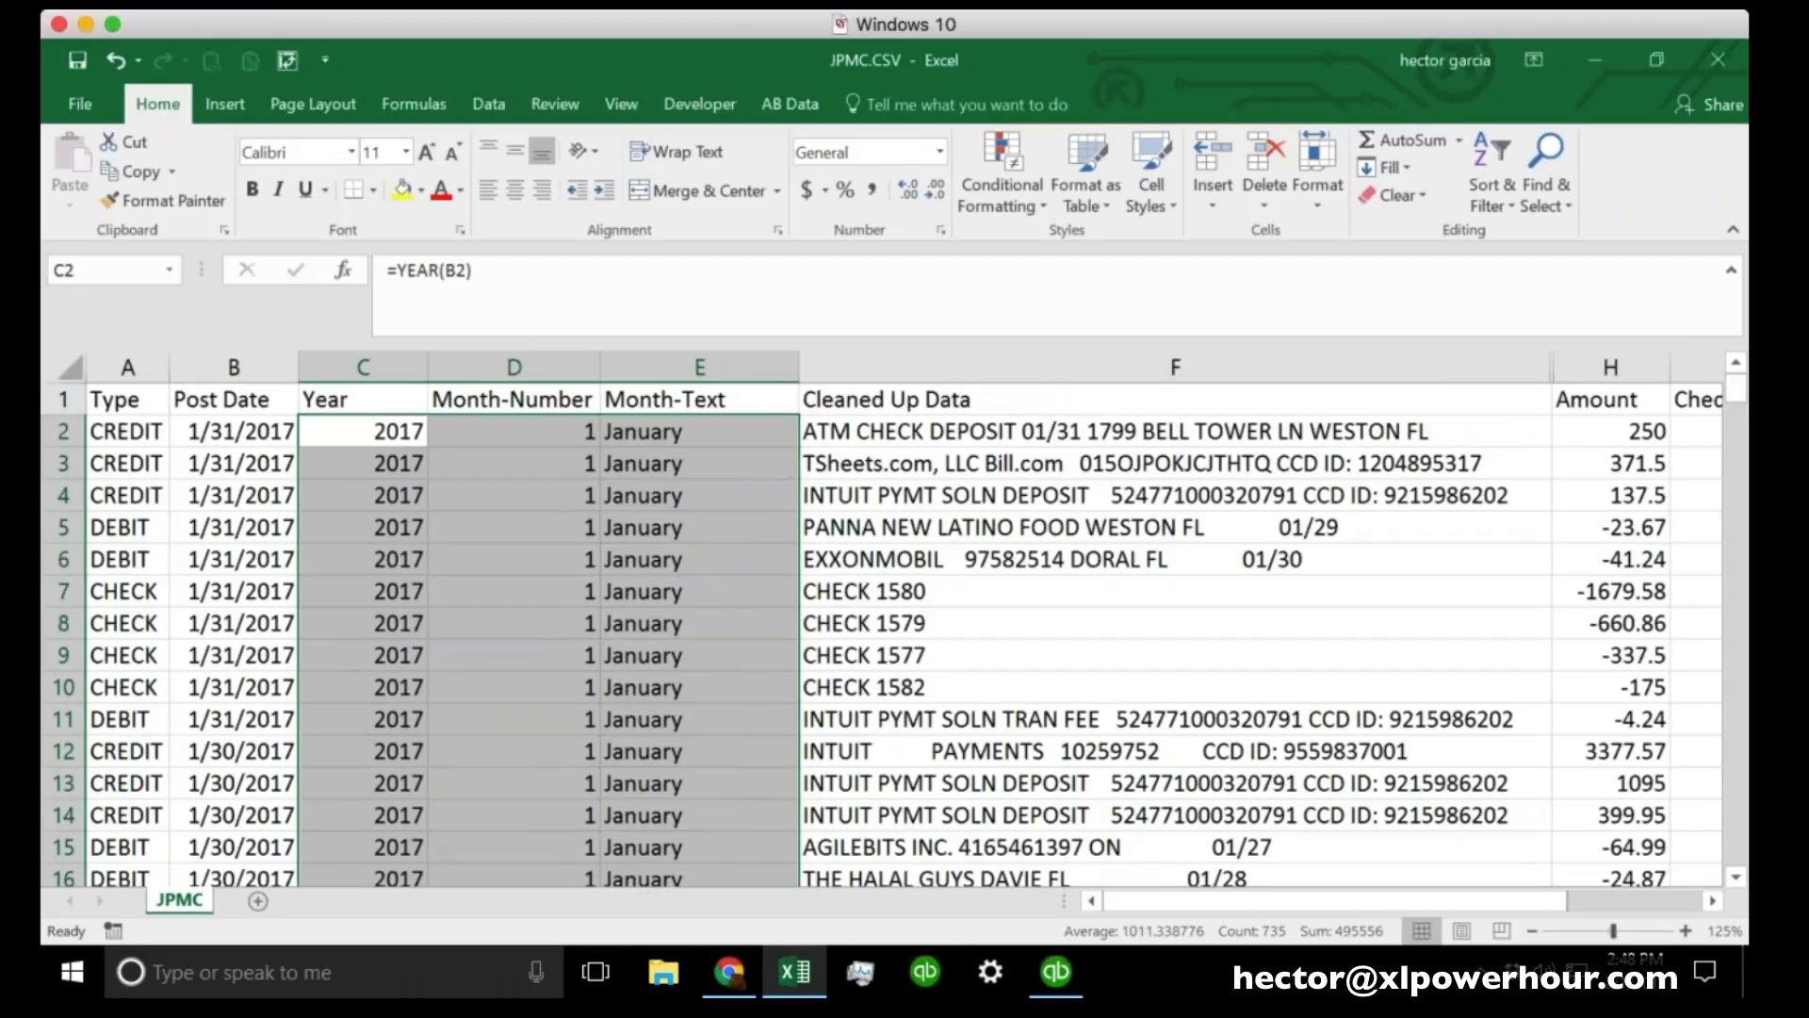
left_click(1044, 617)
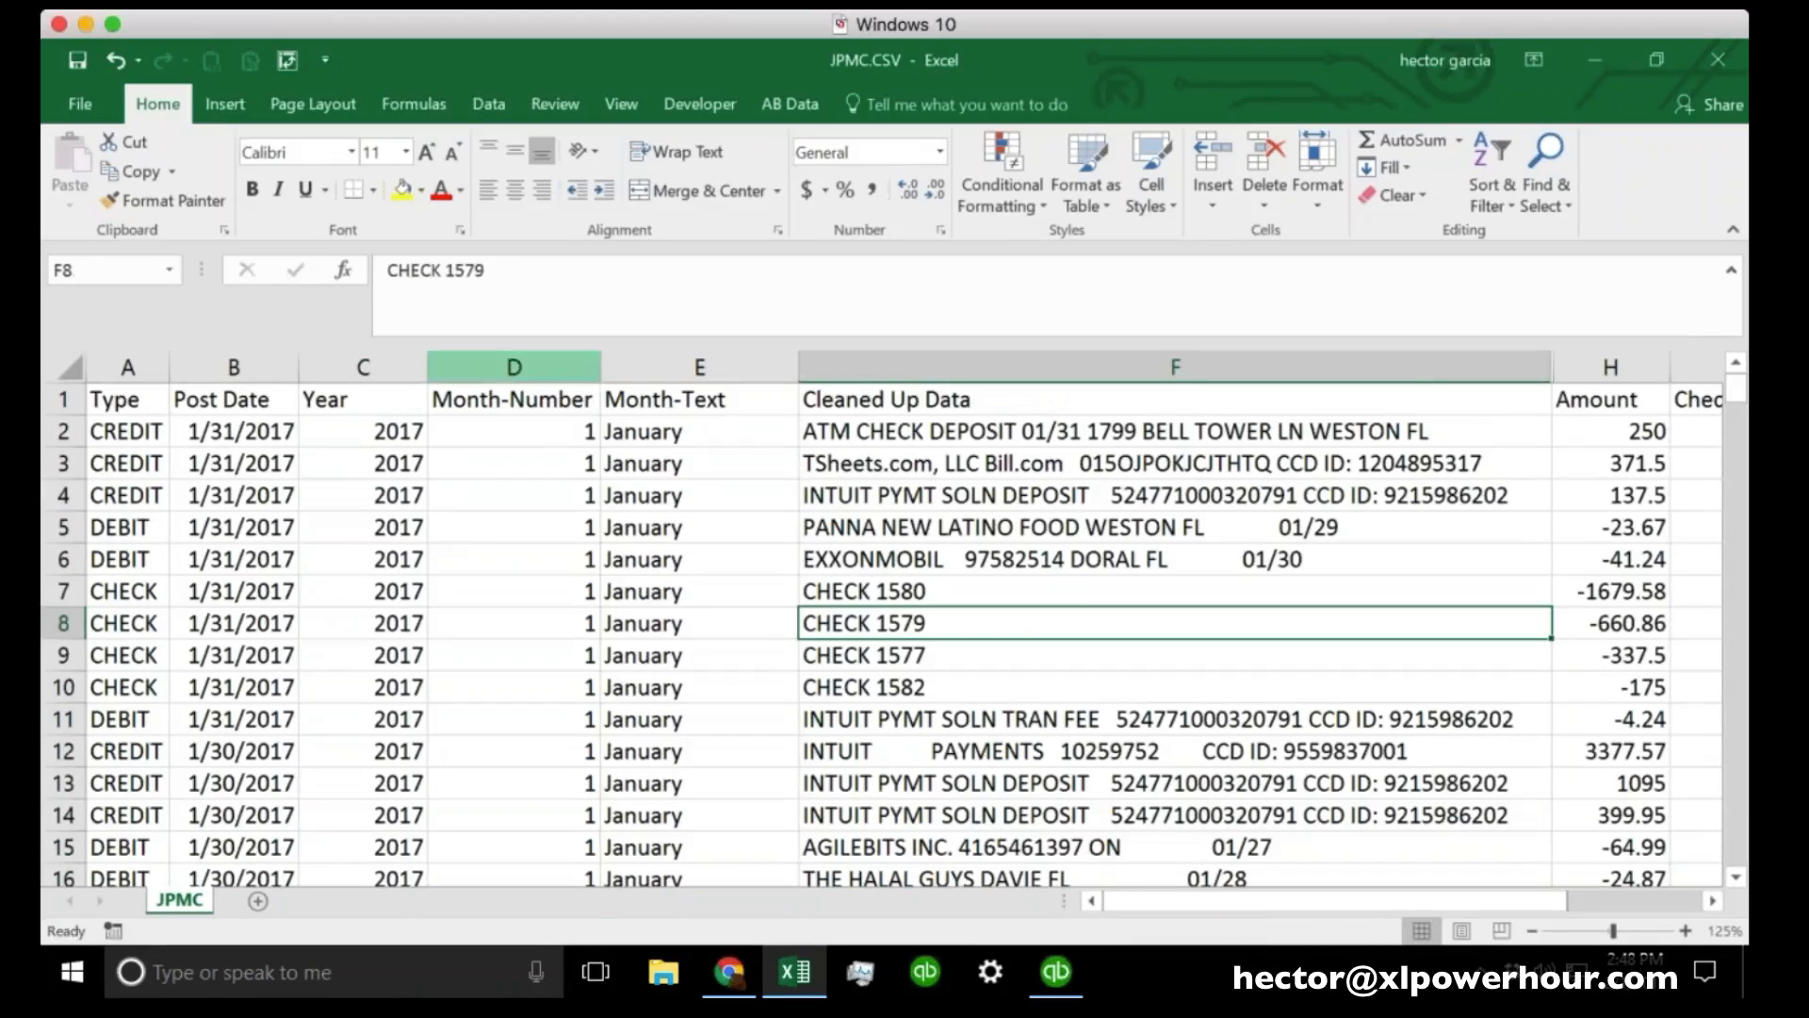
Hide the Post Date column (column B).
left_click(120, 367)
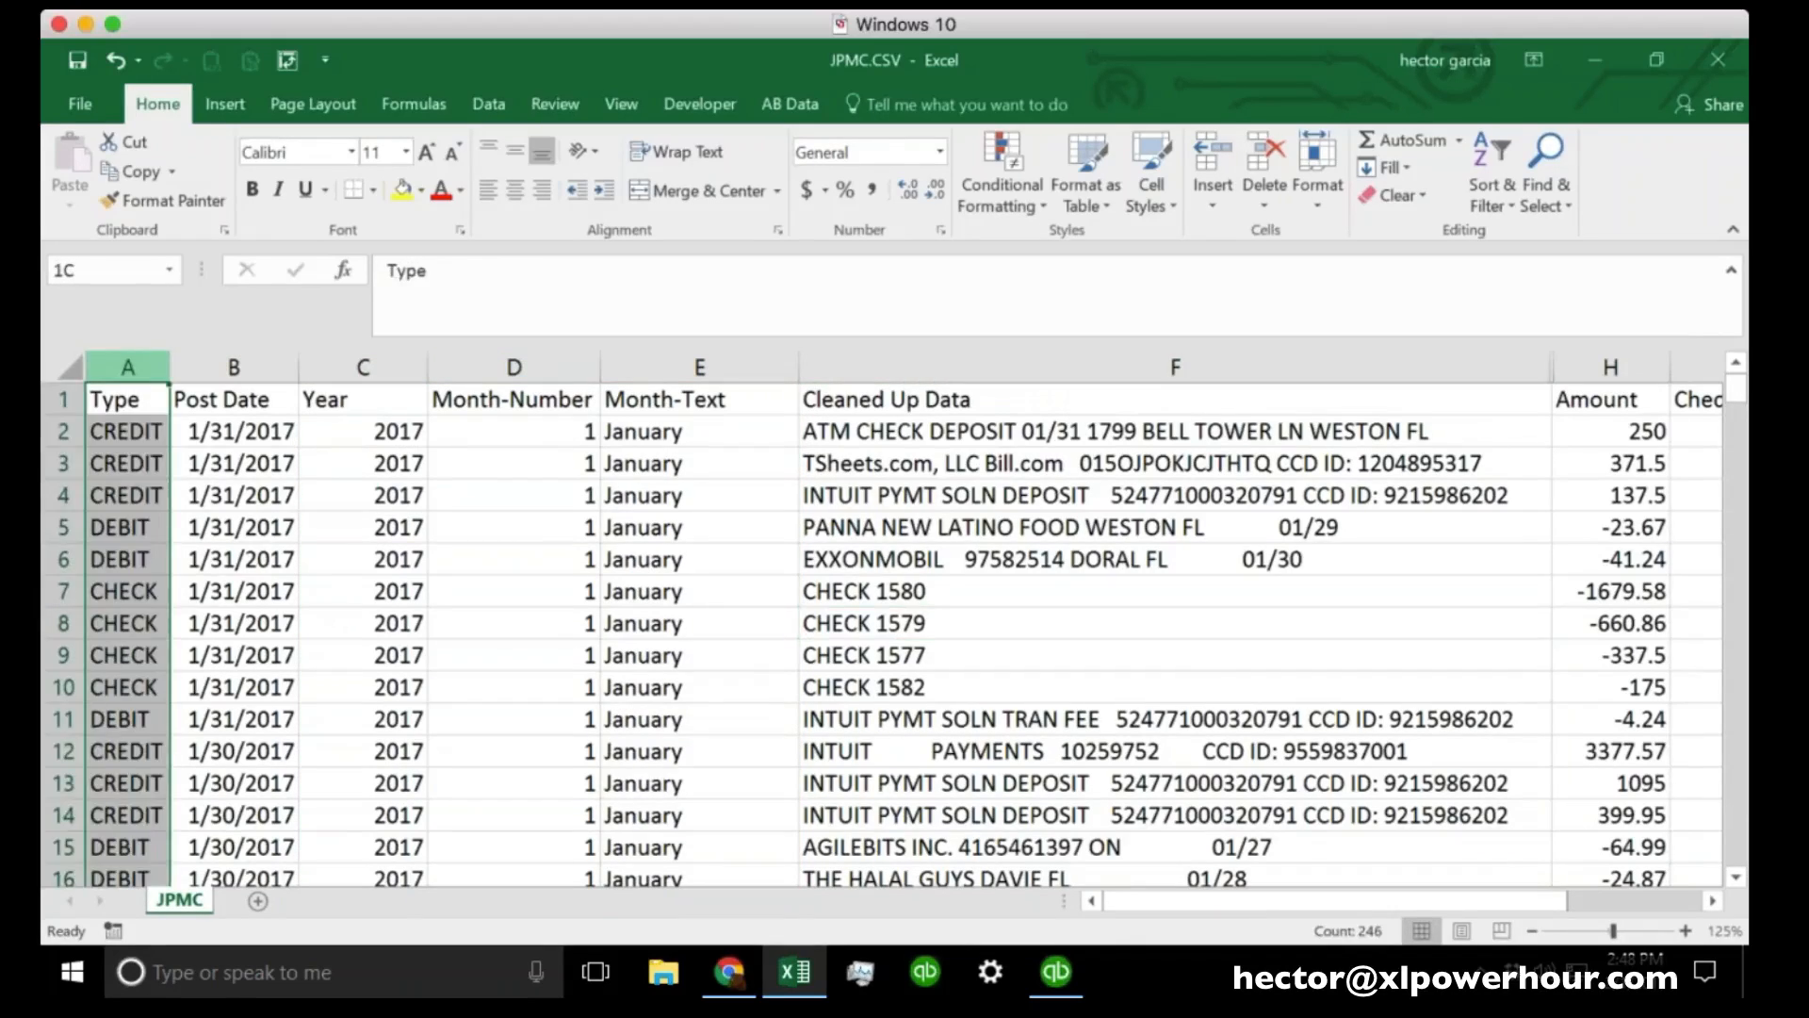
left_click(233, 368)
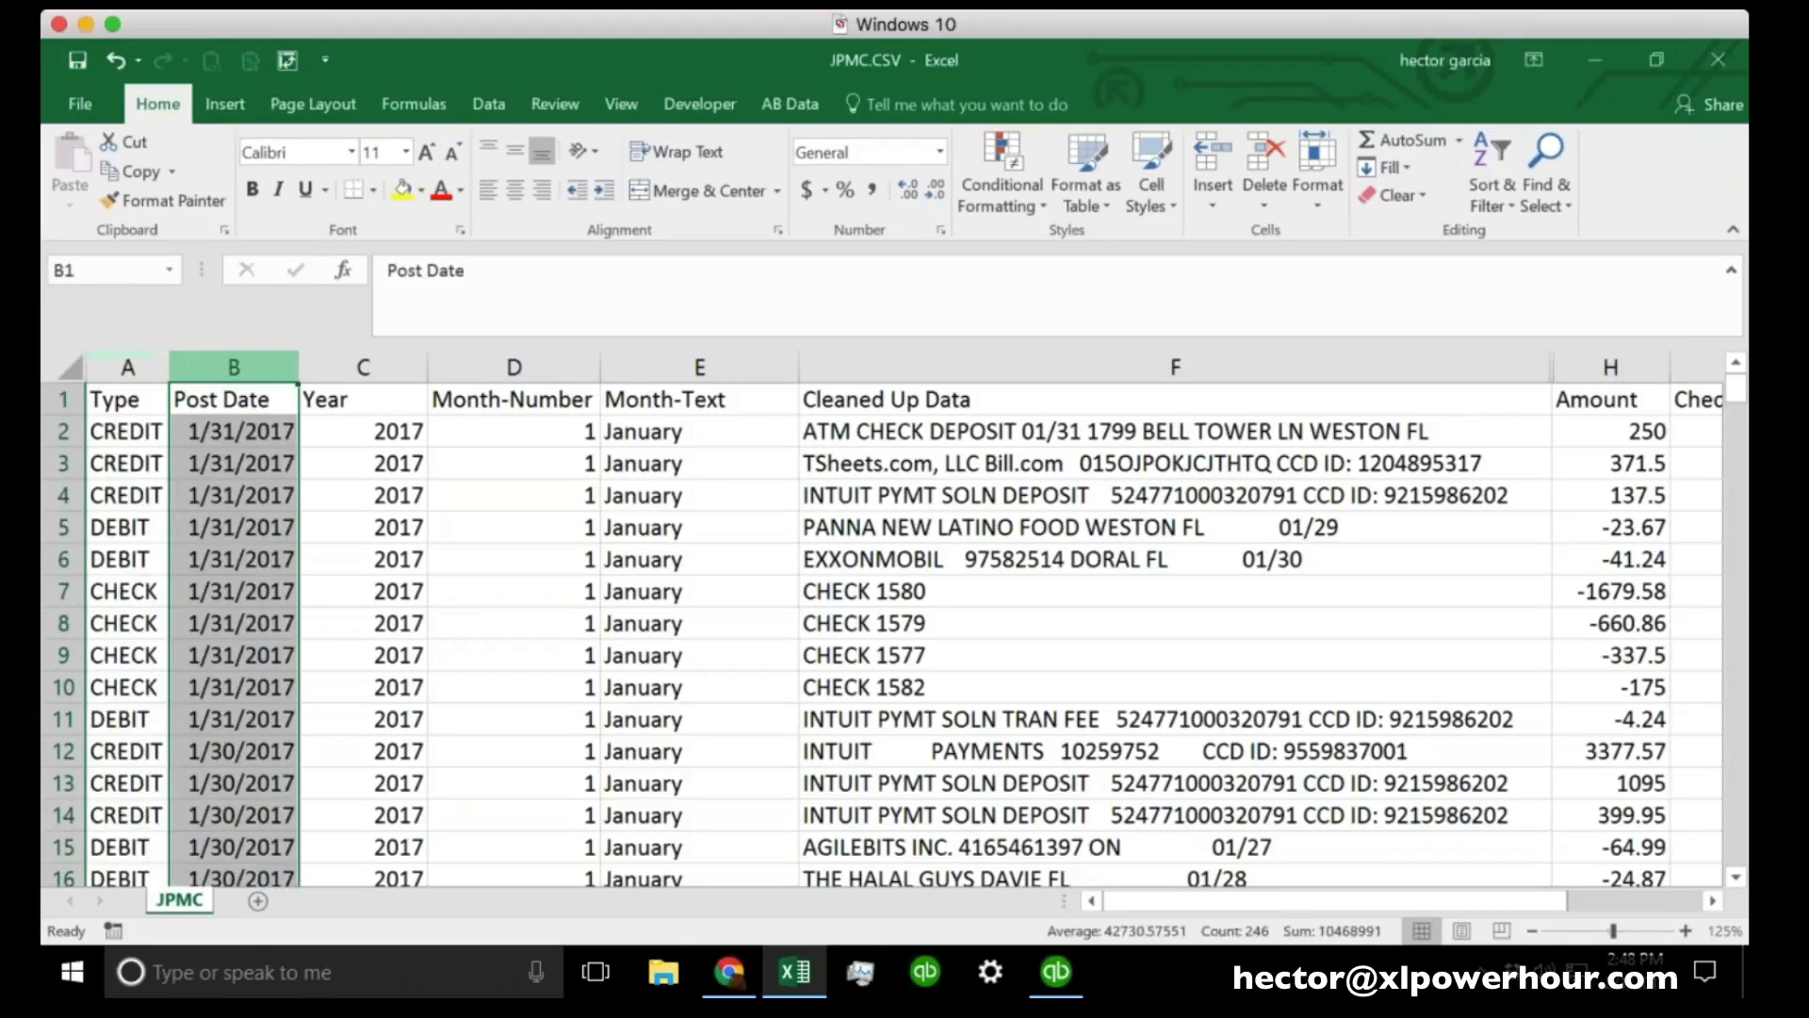
right_click(223, 366)
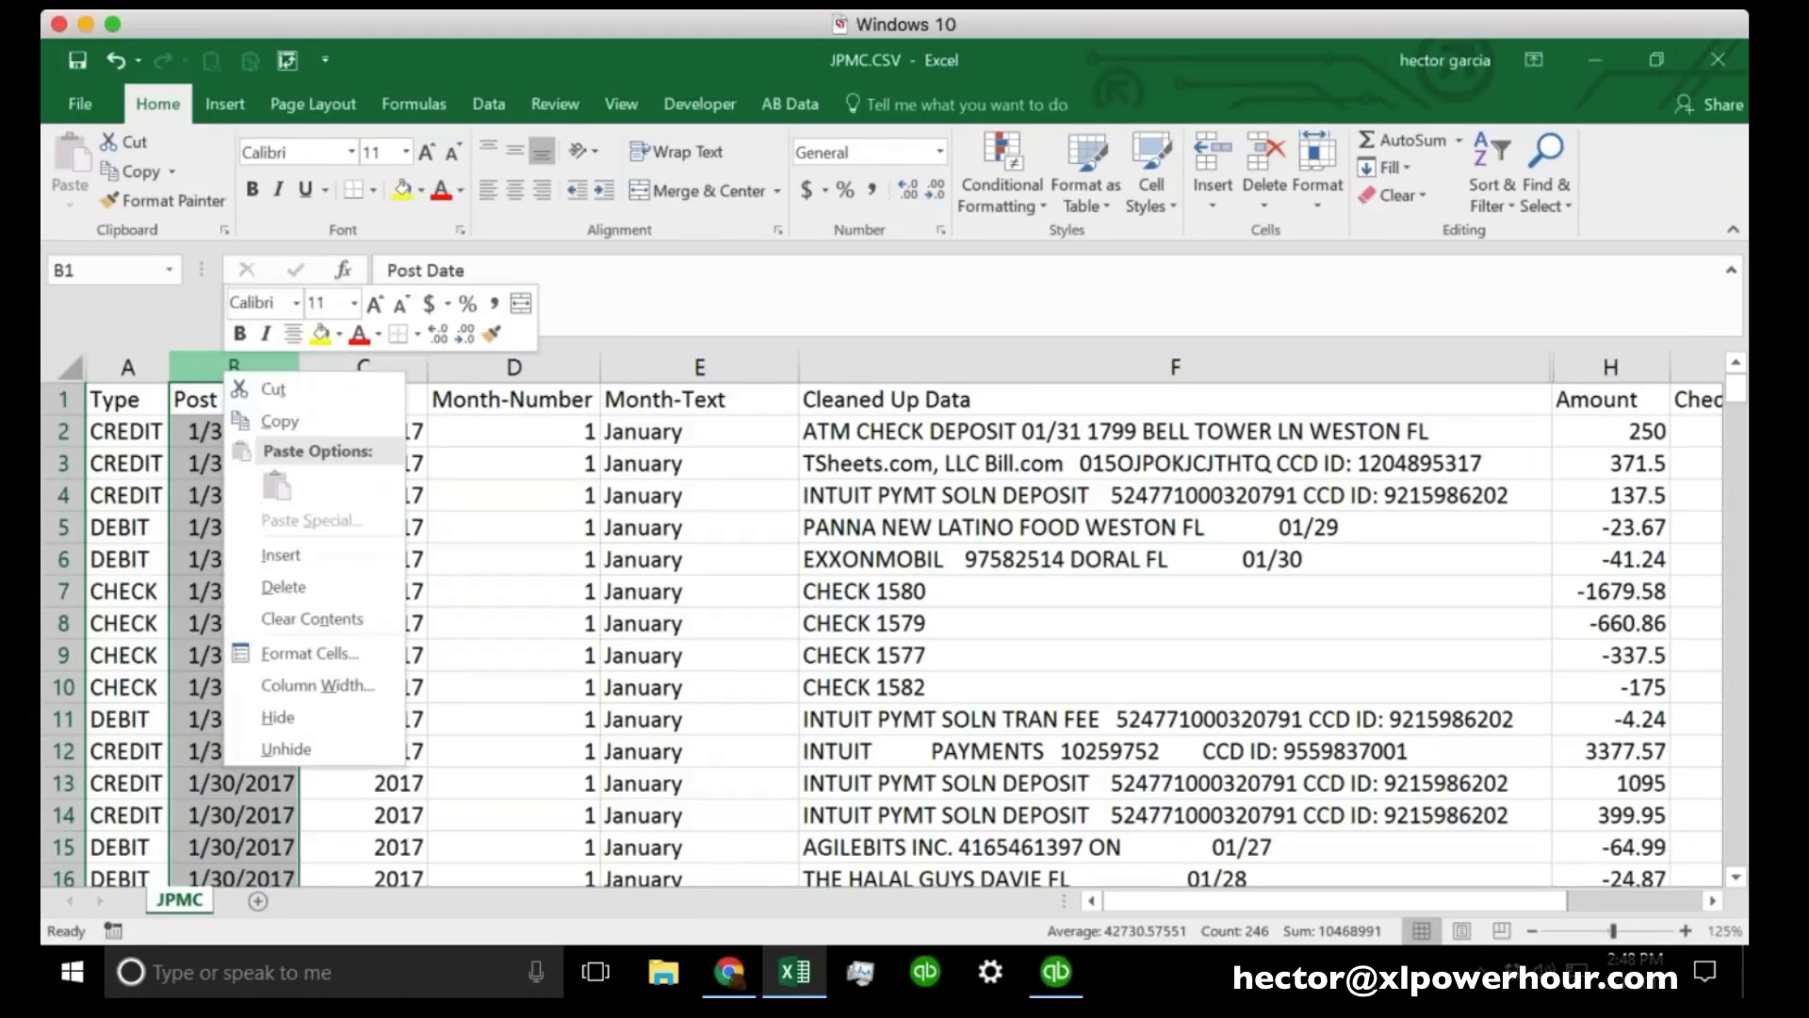
left_click(320, 720)
left_click(349, 625)
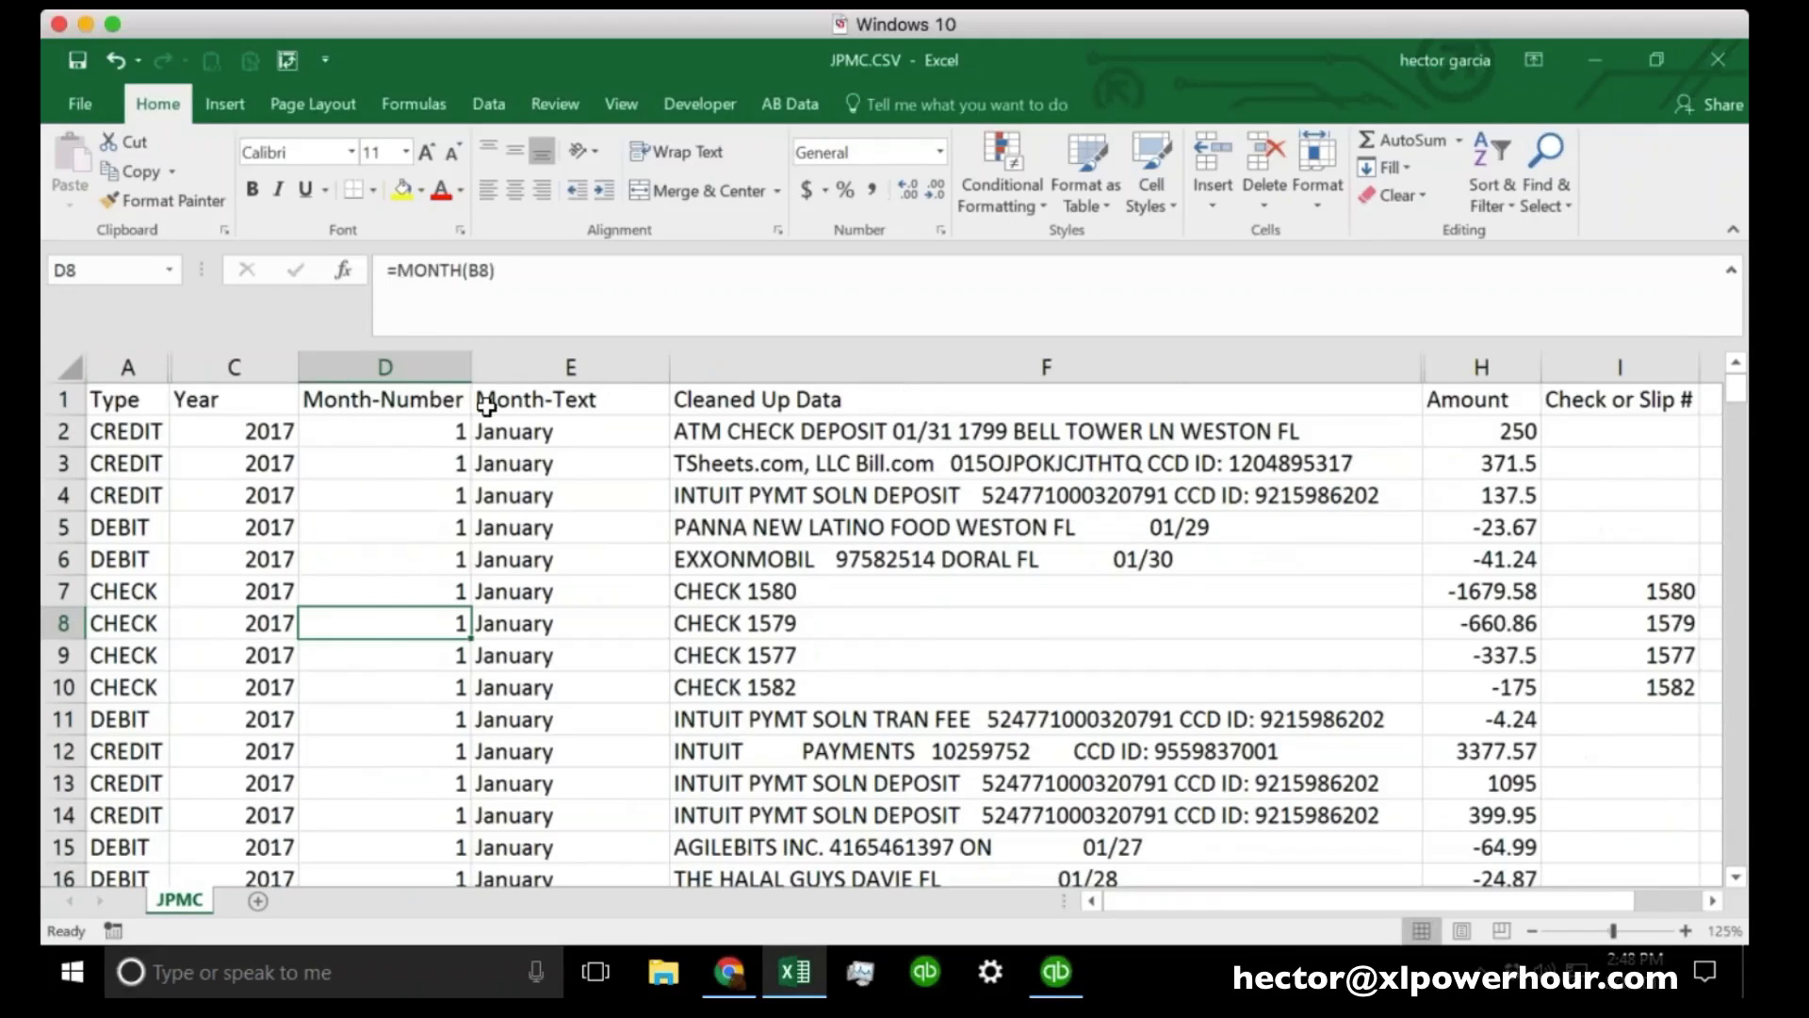
Narrow the Month-Number column and hide it, keeping Year and Month-Text displayed.
left_click_drag(471, 368, 429, 368)
left_click(371, 367)
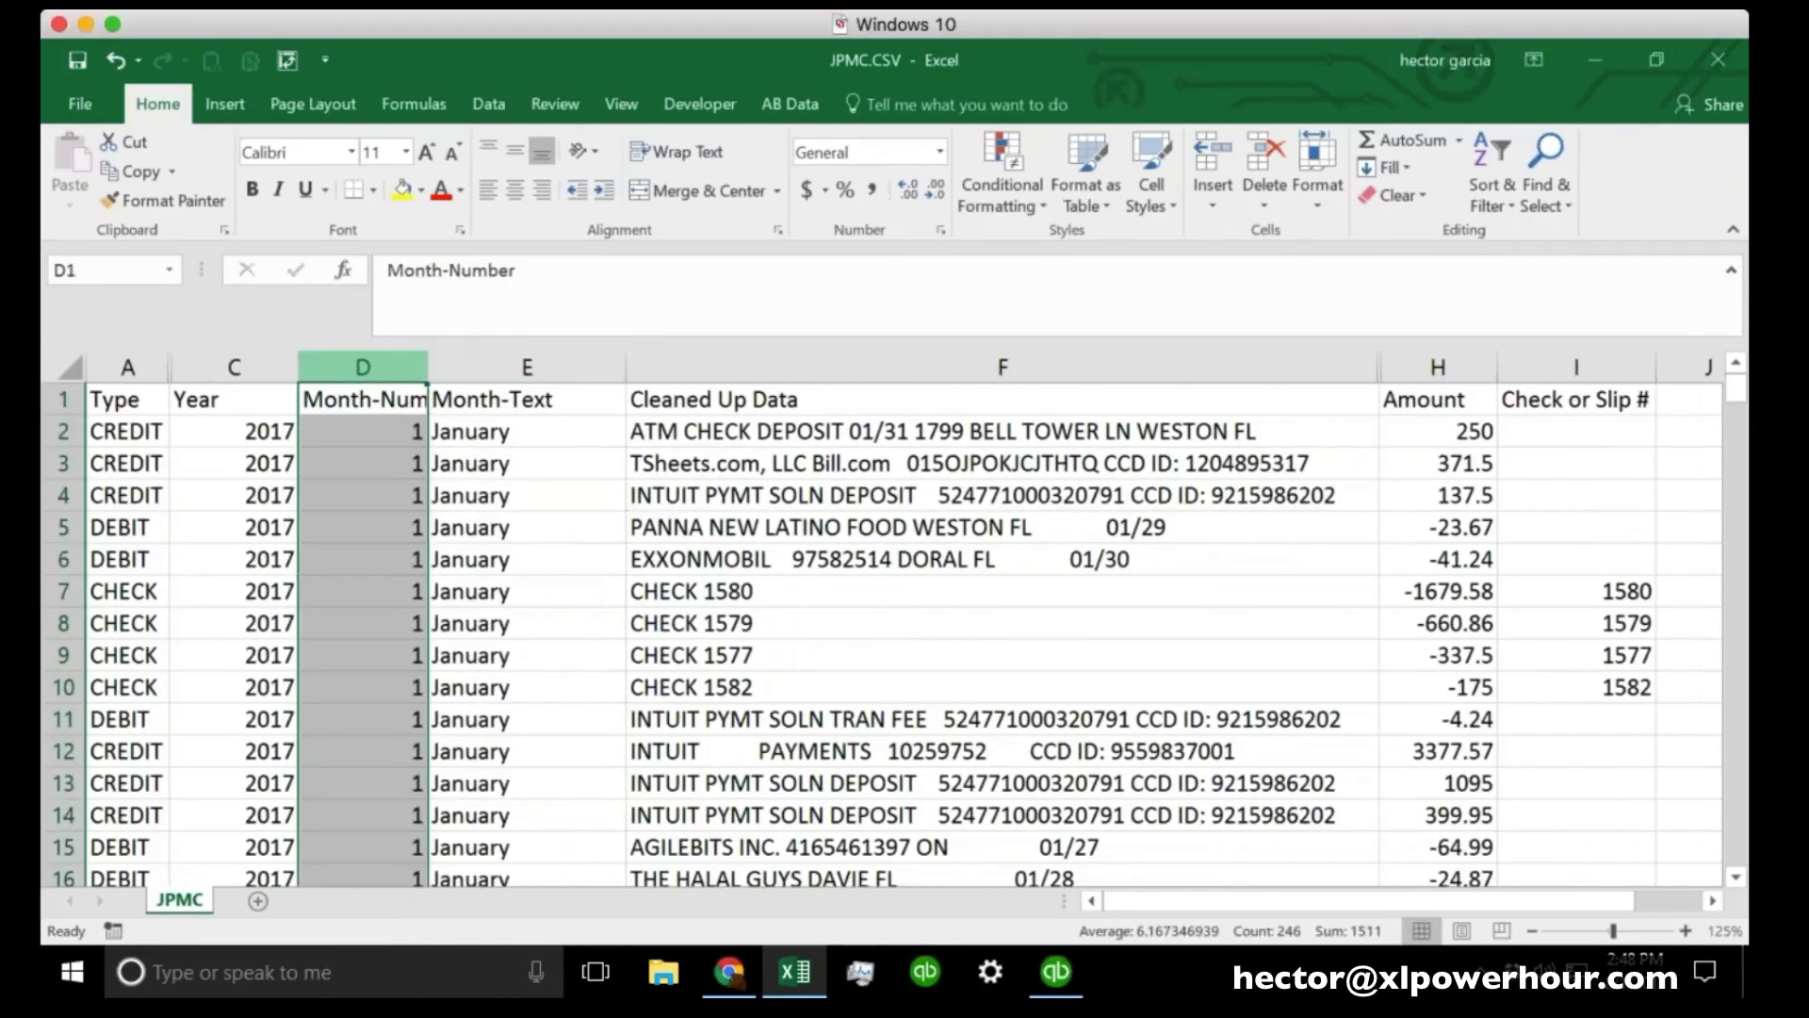
right_click(377, 367)
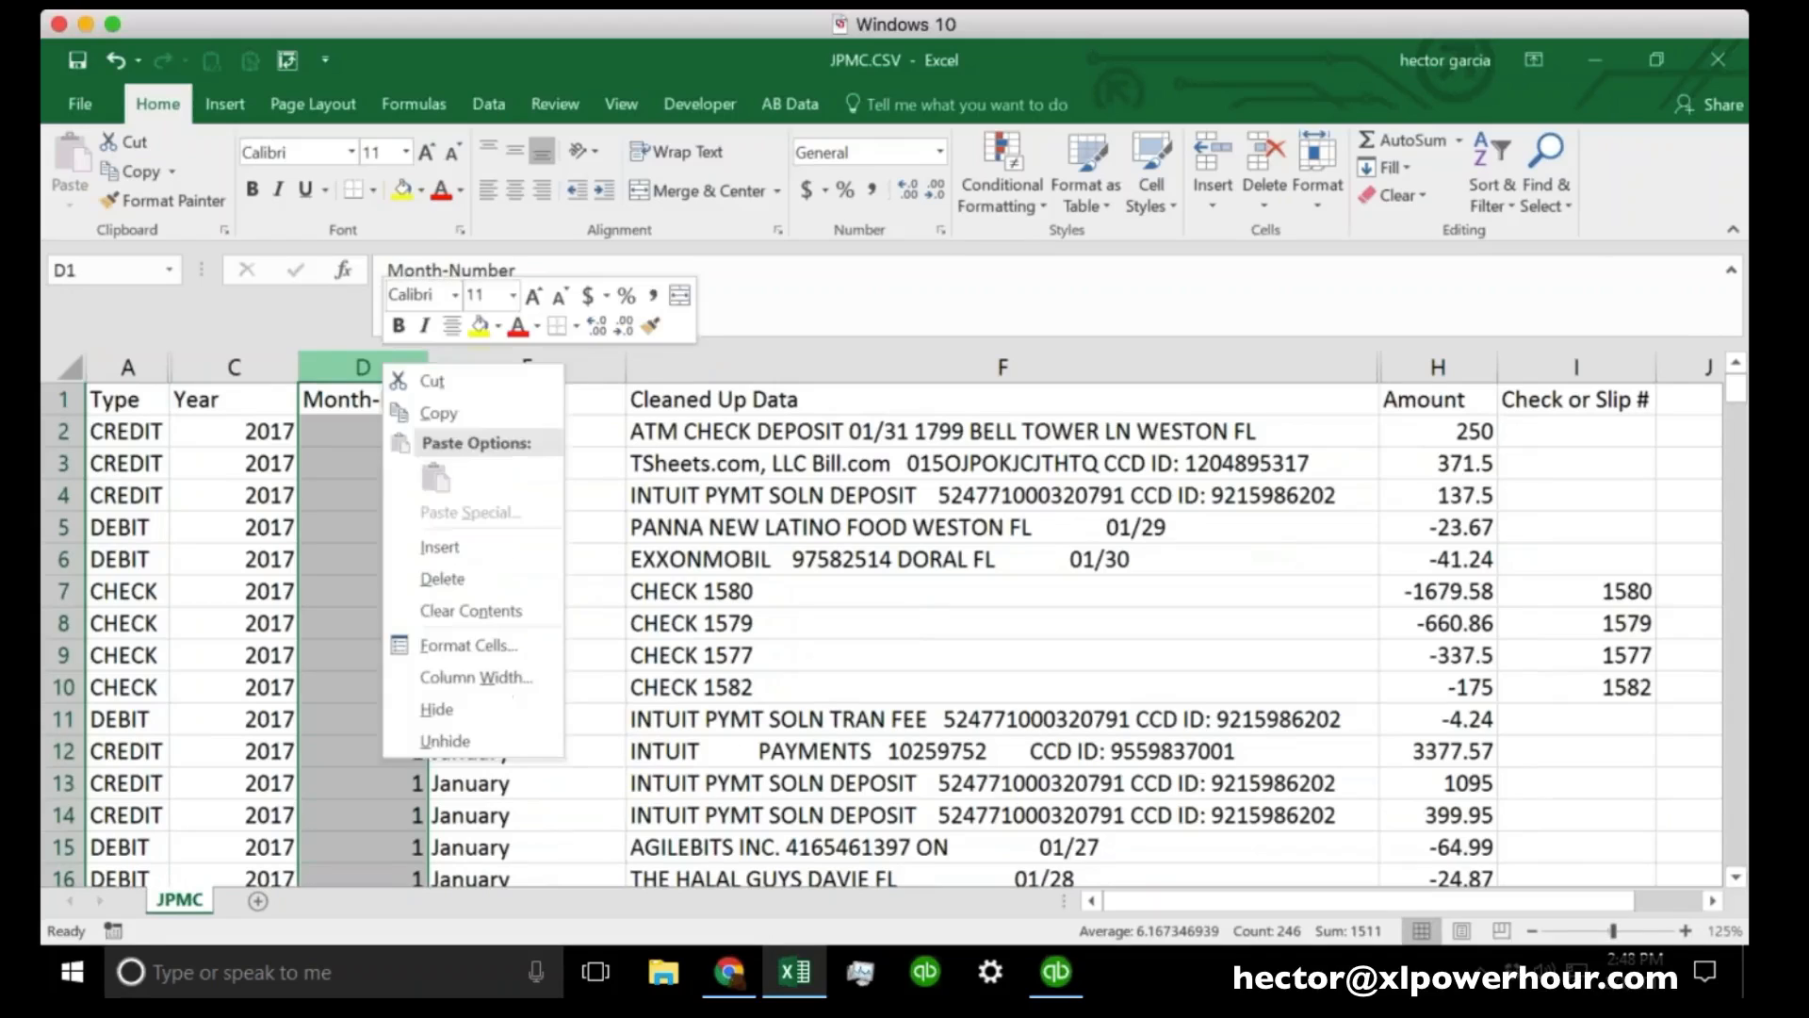
left_click(462, 711)
left_click(247, 437)
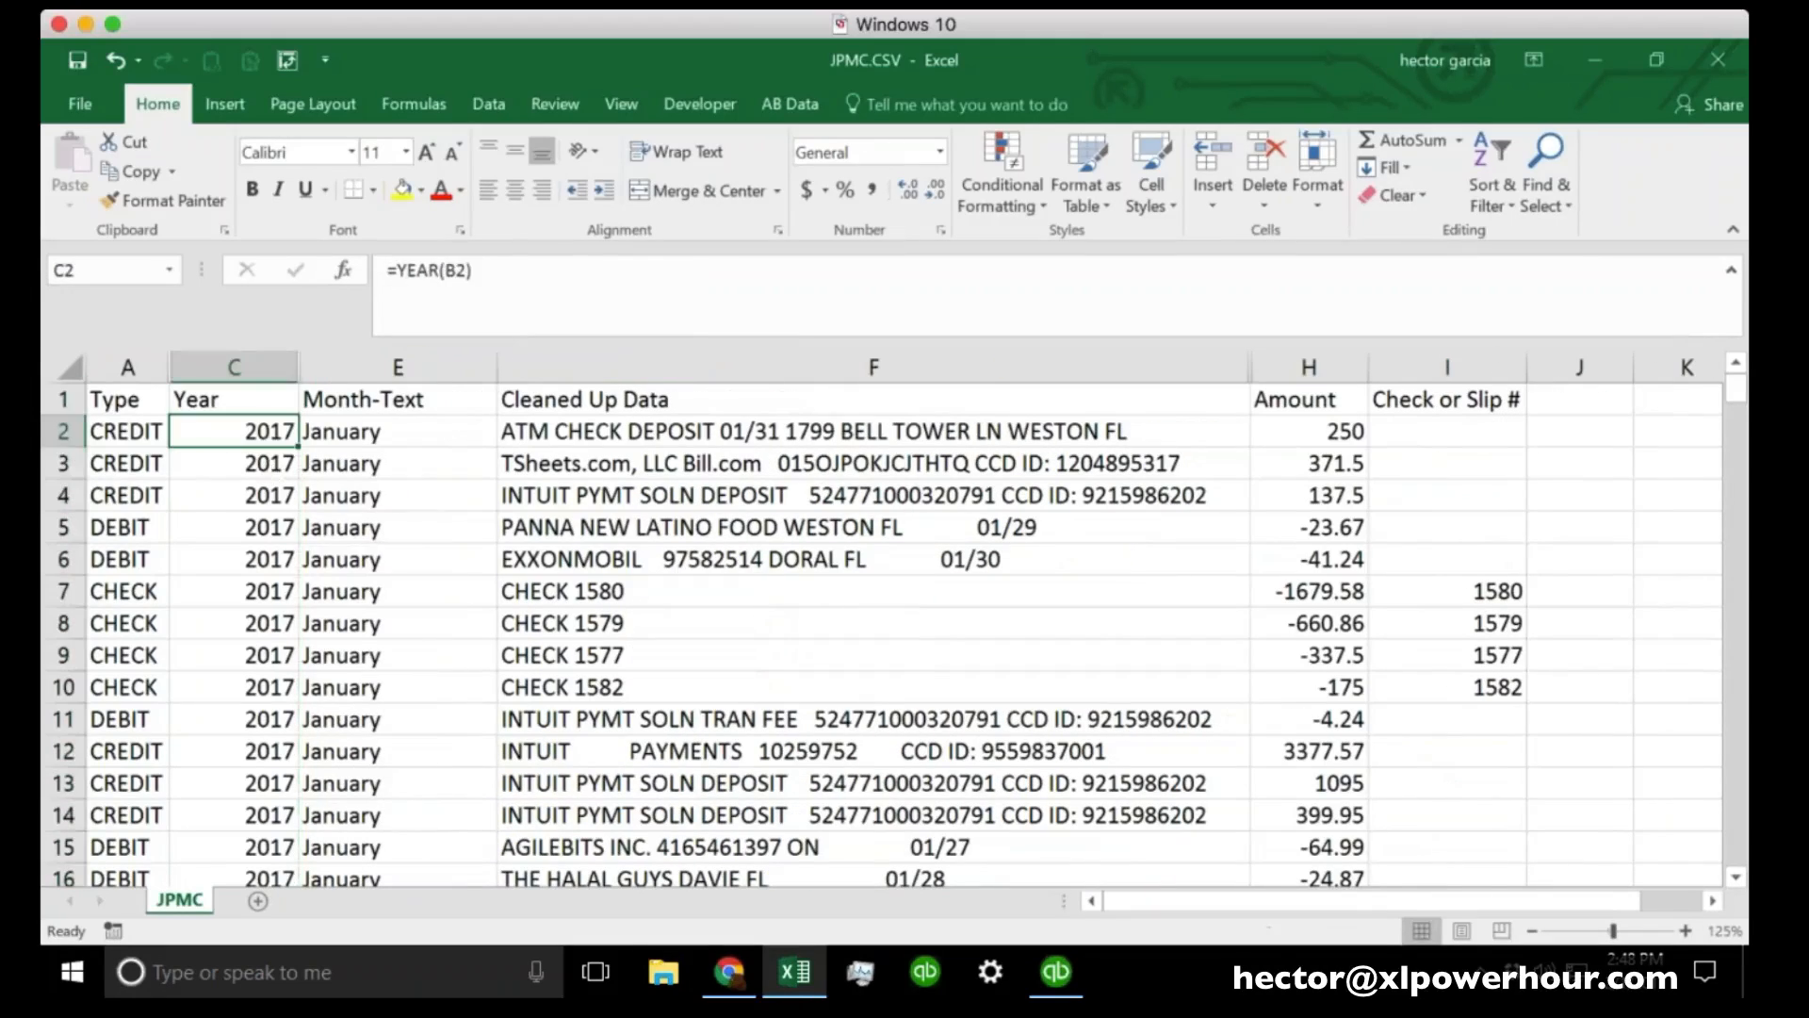
left_click(416, 438)
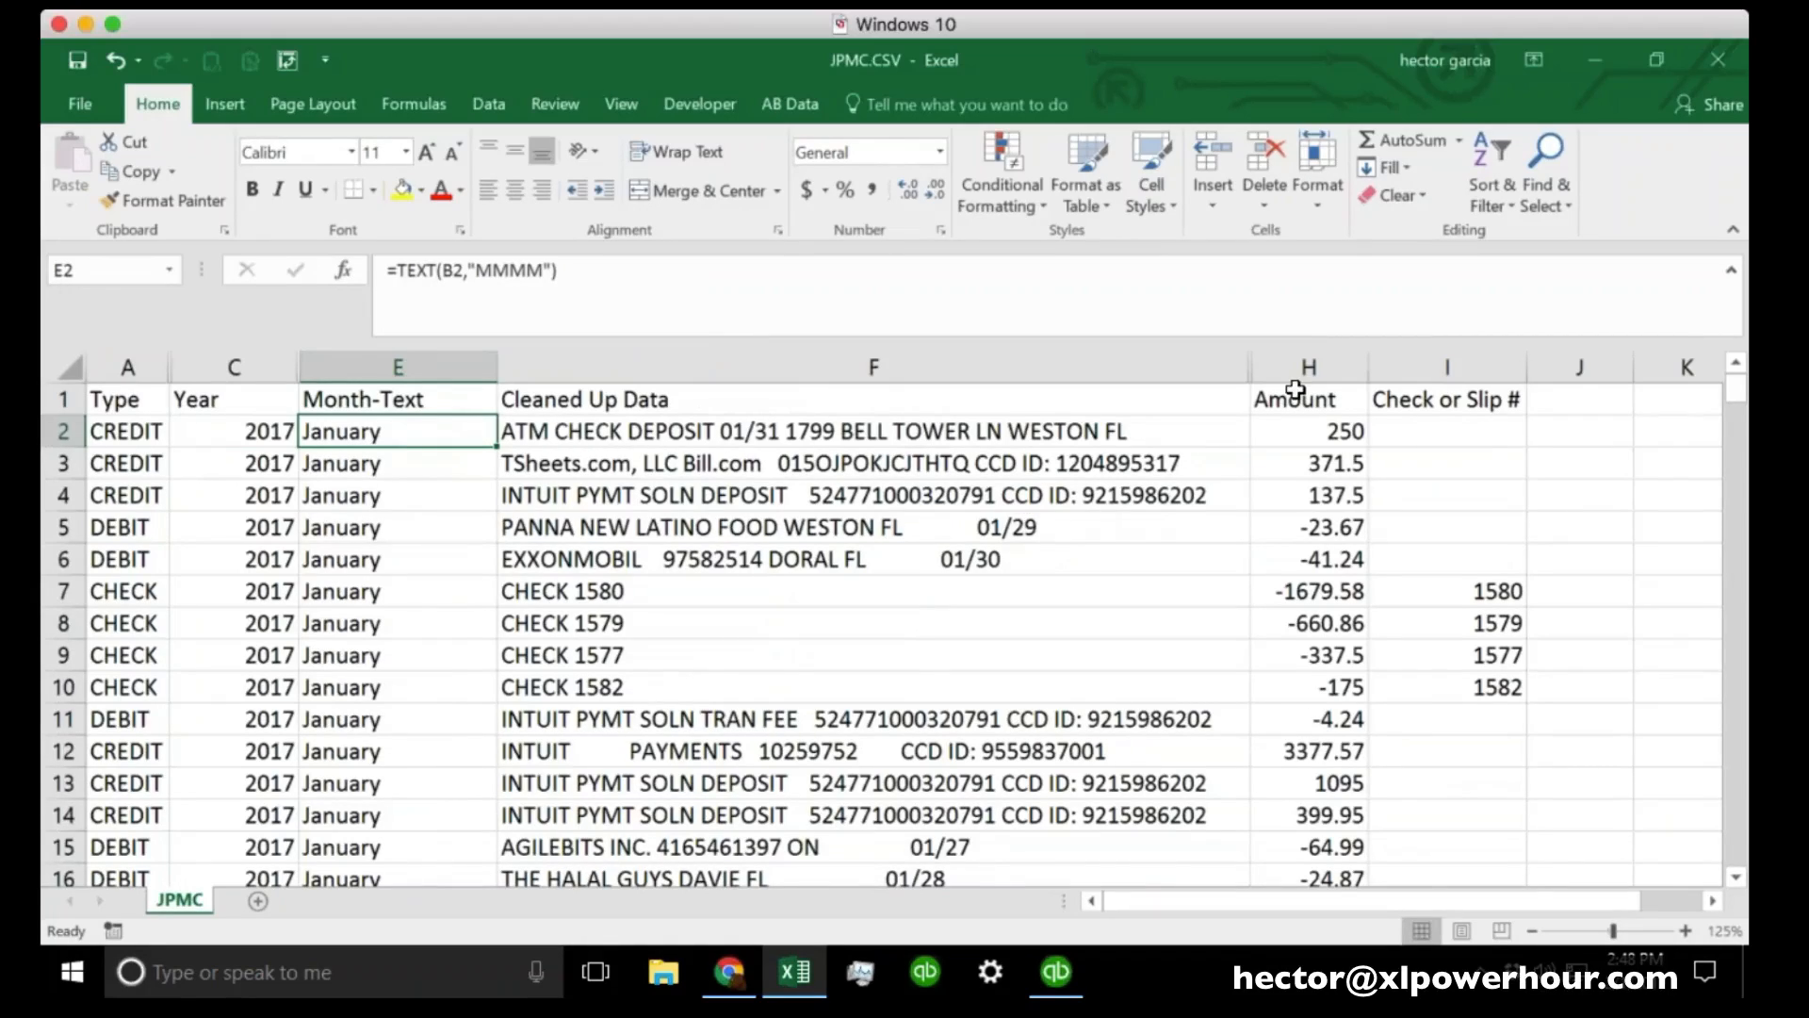
Insert a blank column between Amount and Check or Slip #.
left_click(1425, 394)
key("ctrl+space")
right_click(1436, 365)
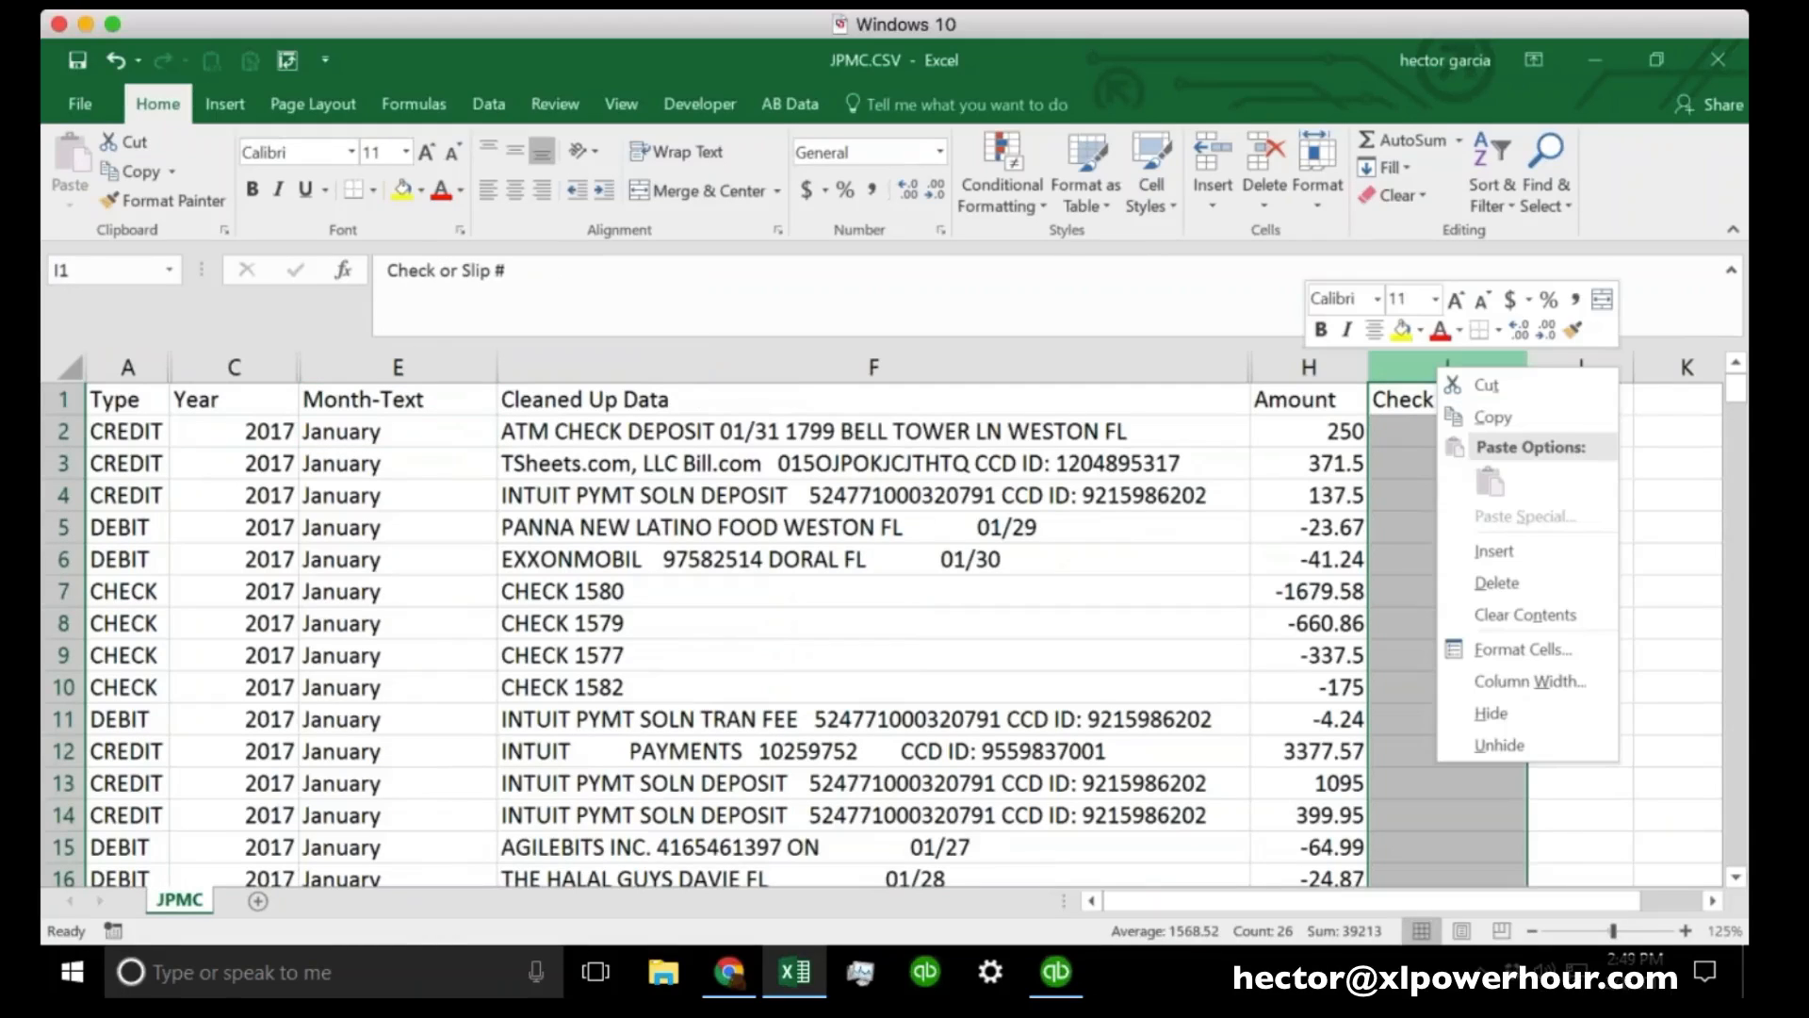
left_click(1495, 552)
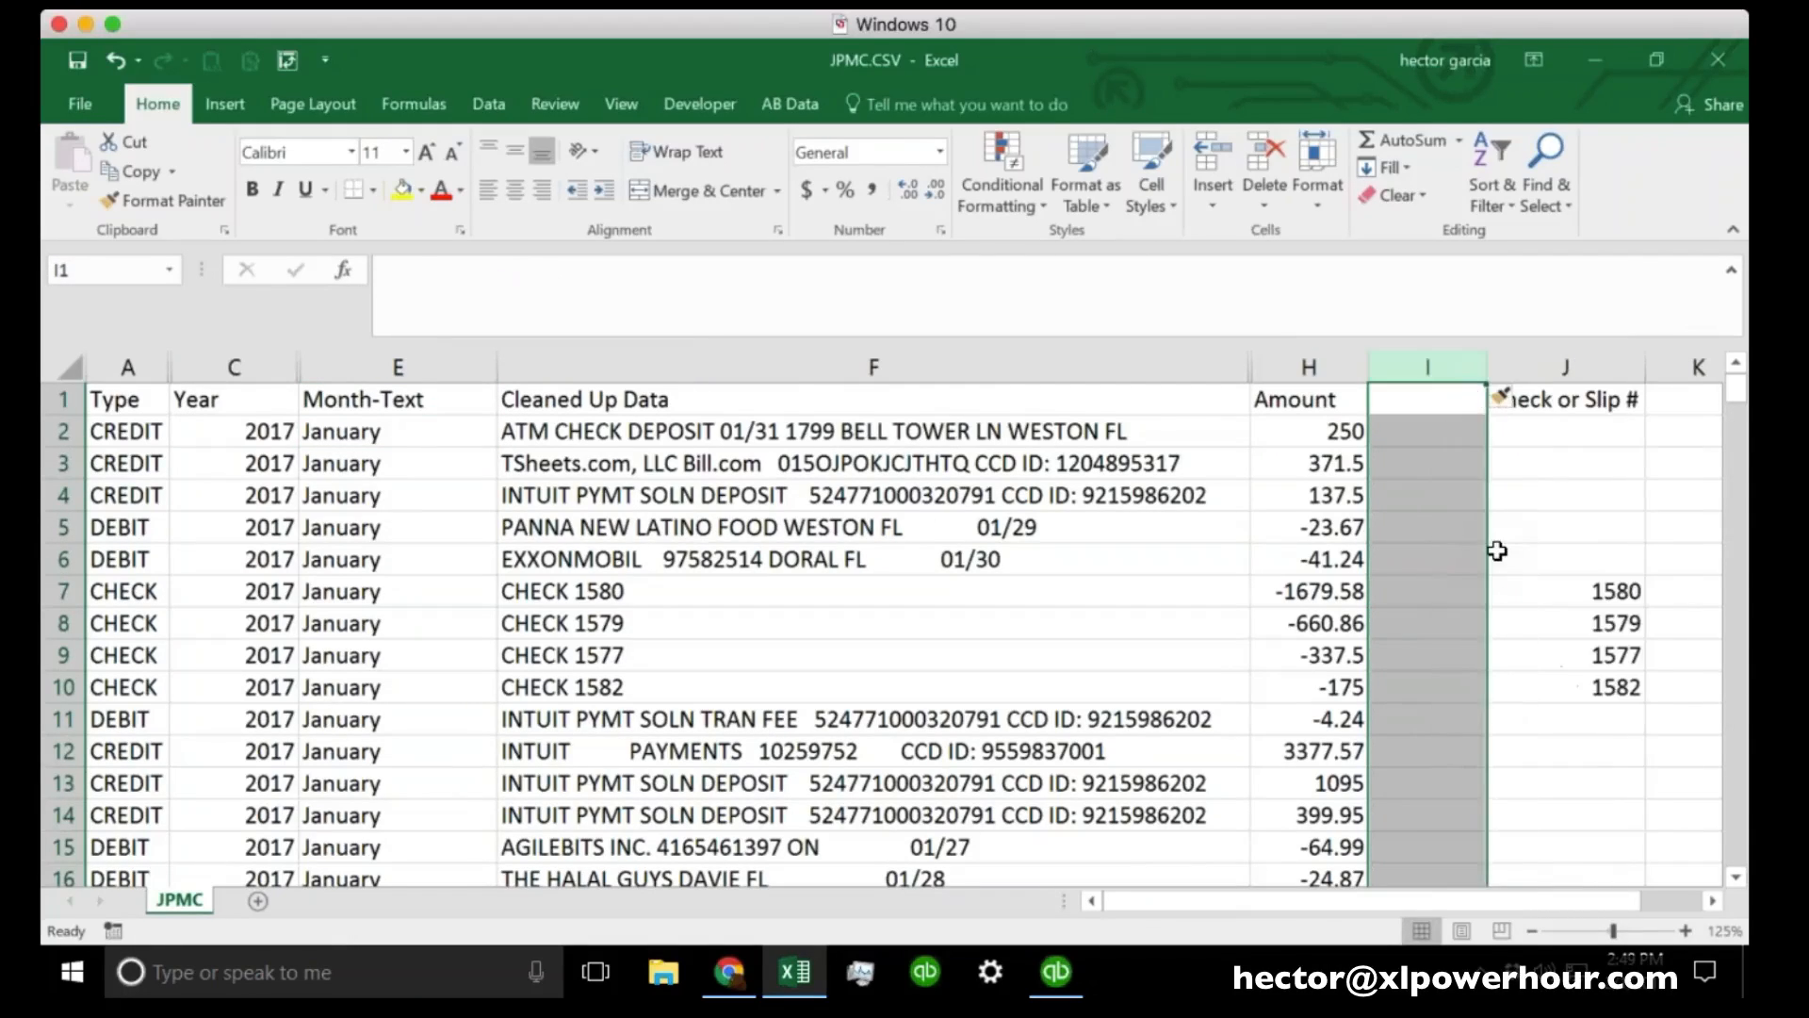
Widen the blank column I between Amount and Check or Slip #.
right_click(1430, 377)
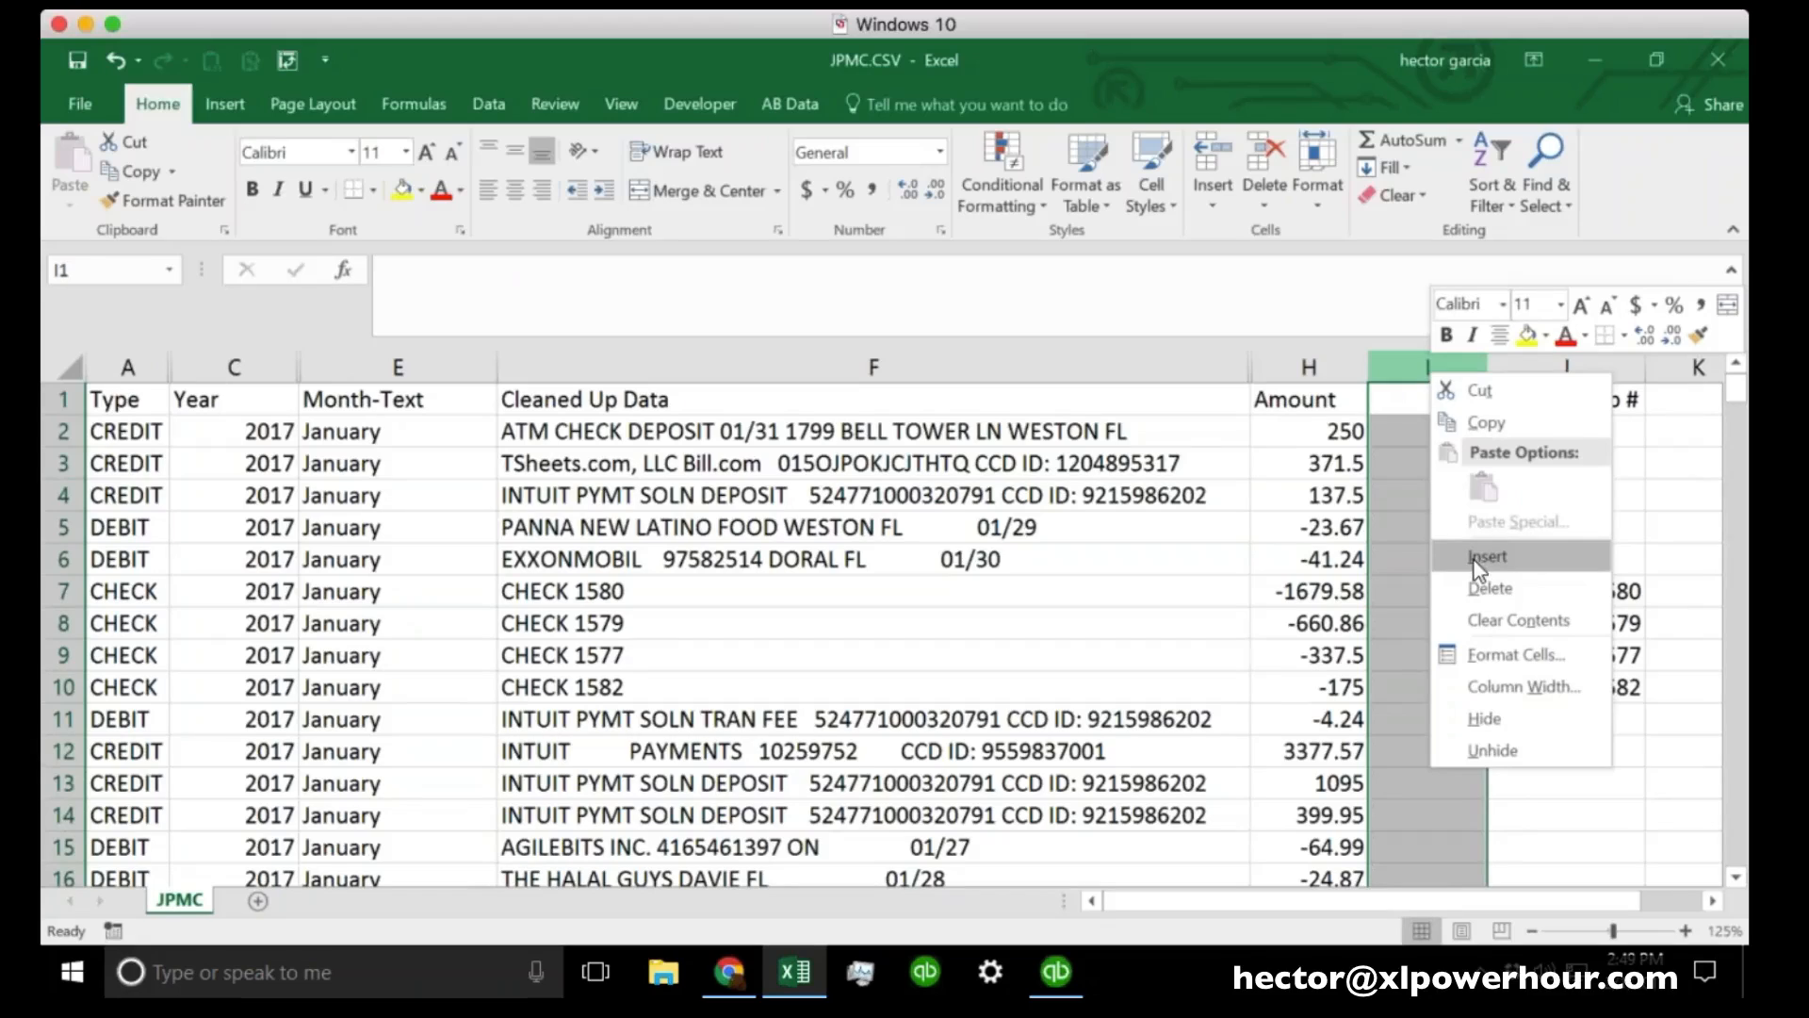
left_click(1404, 501)
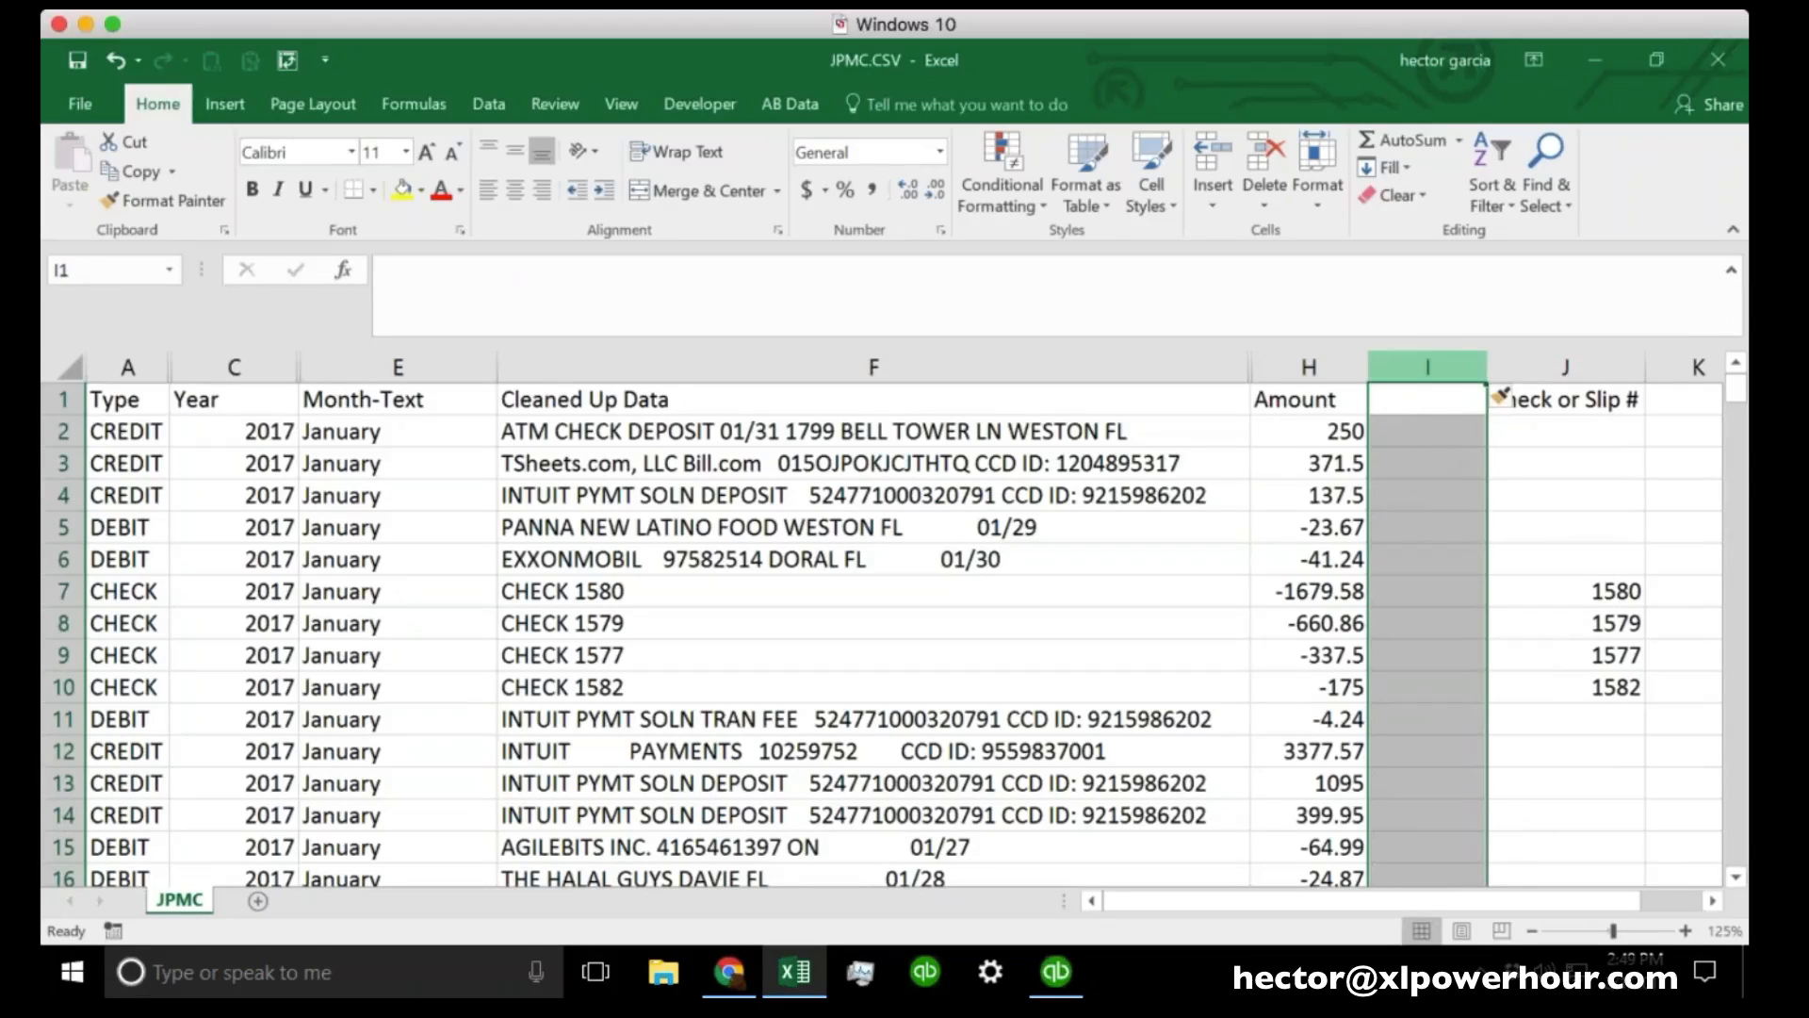
left_click_drag(1486, 363, 1569, 364)
left_click(1454, 430)
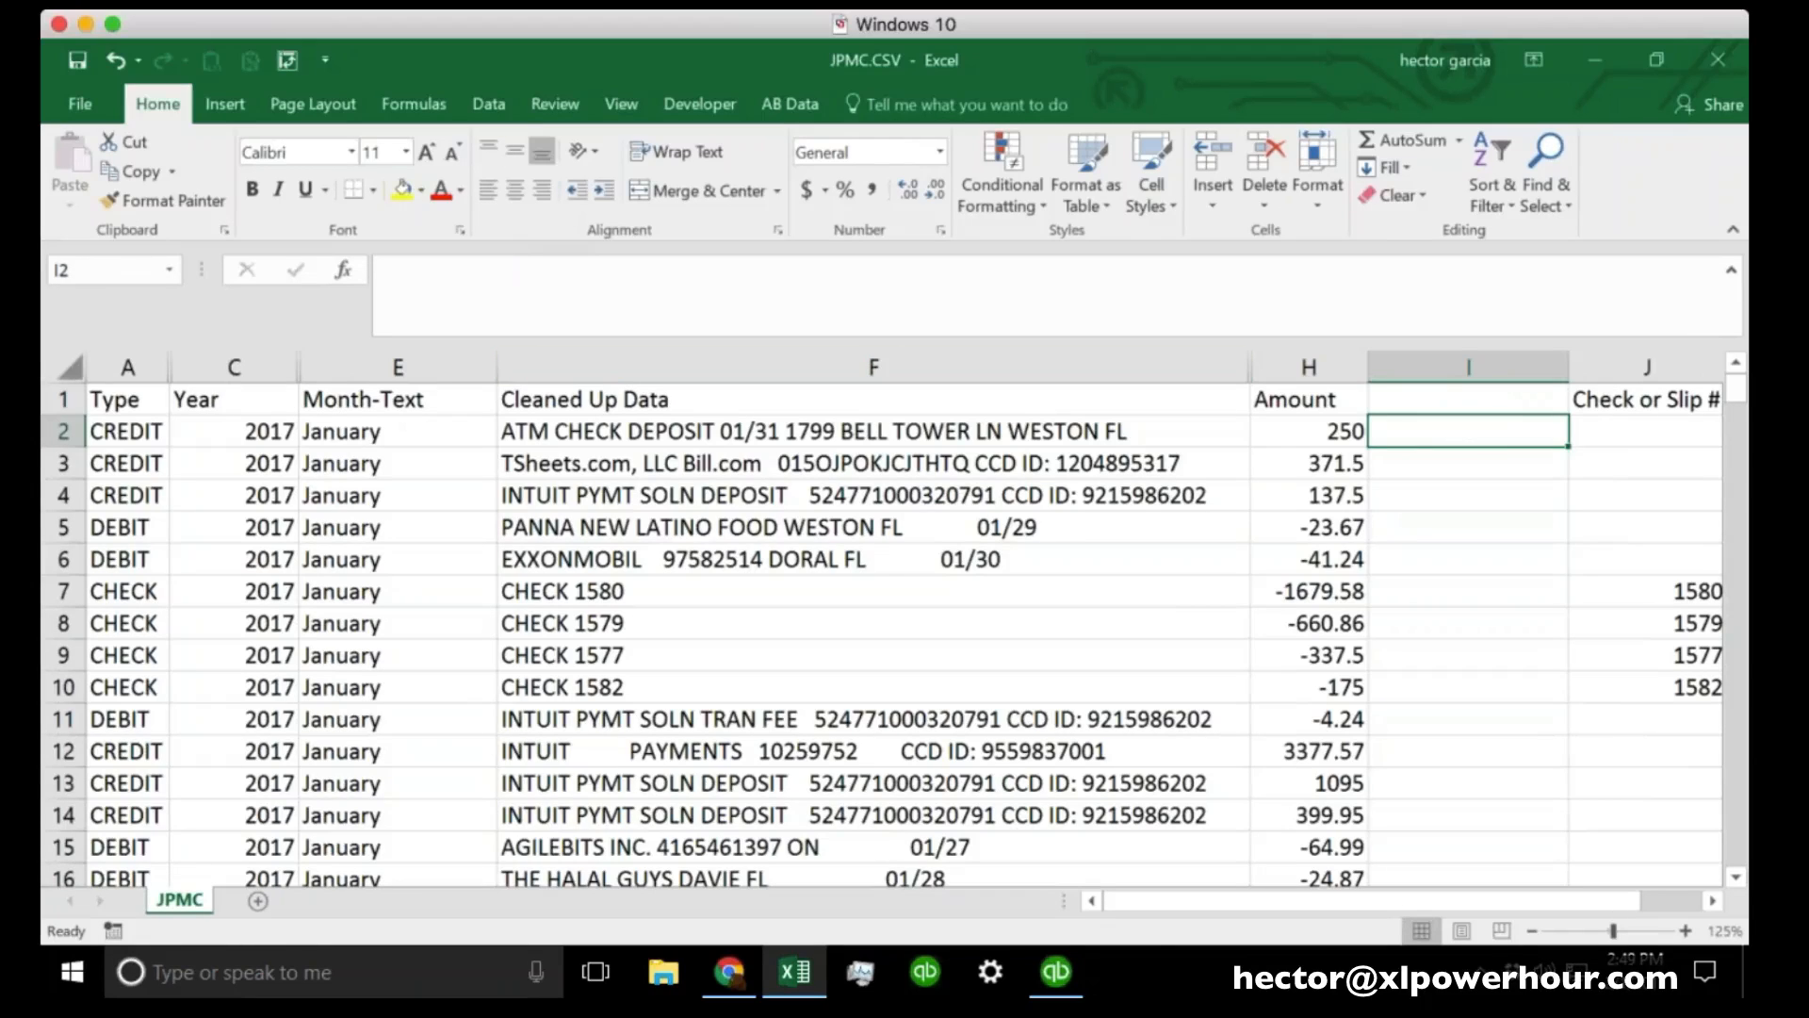
Set the worksheet's zoom magnification to a custom 150%.
left_click(50, 371)
left_click(617, 98)
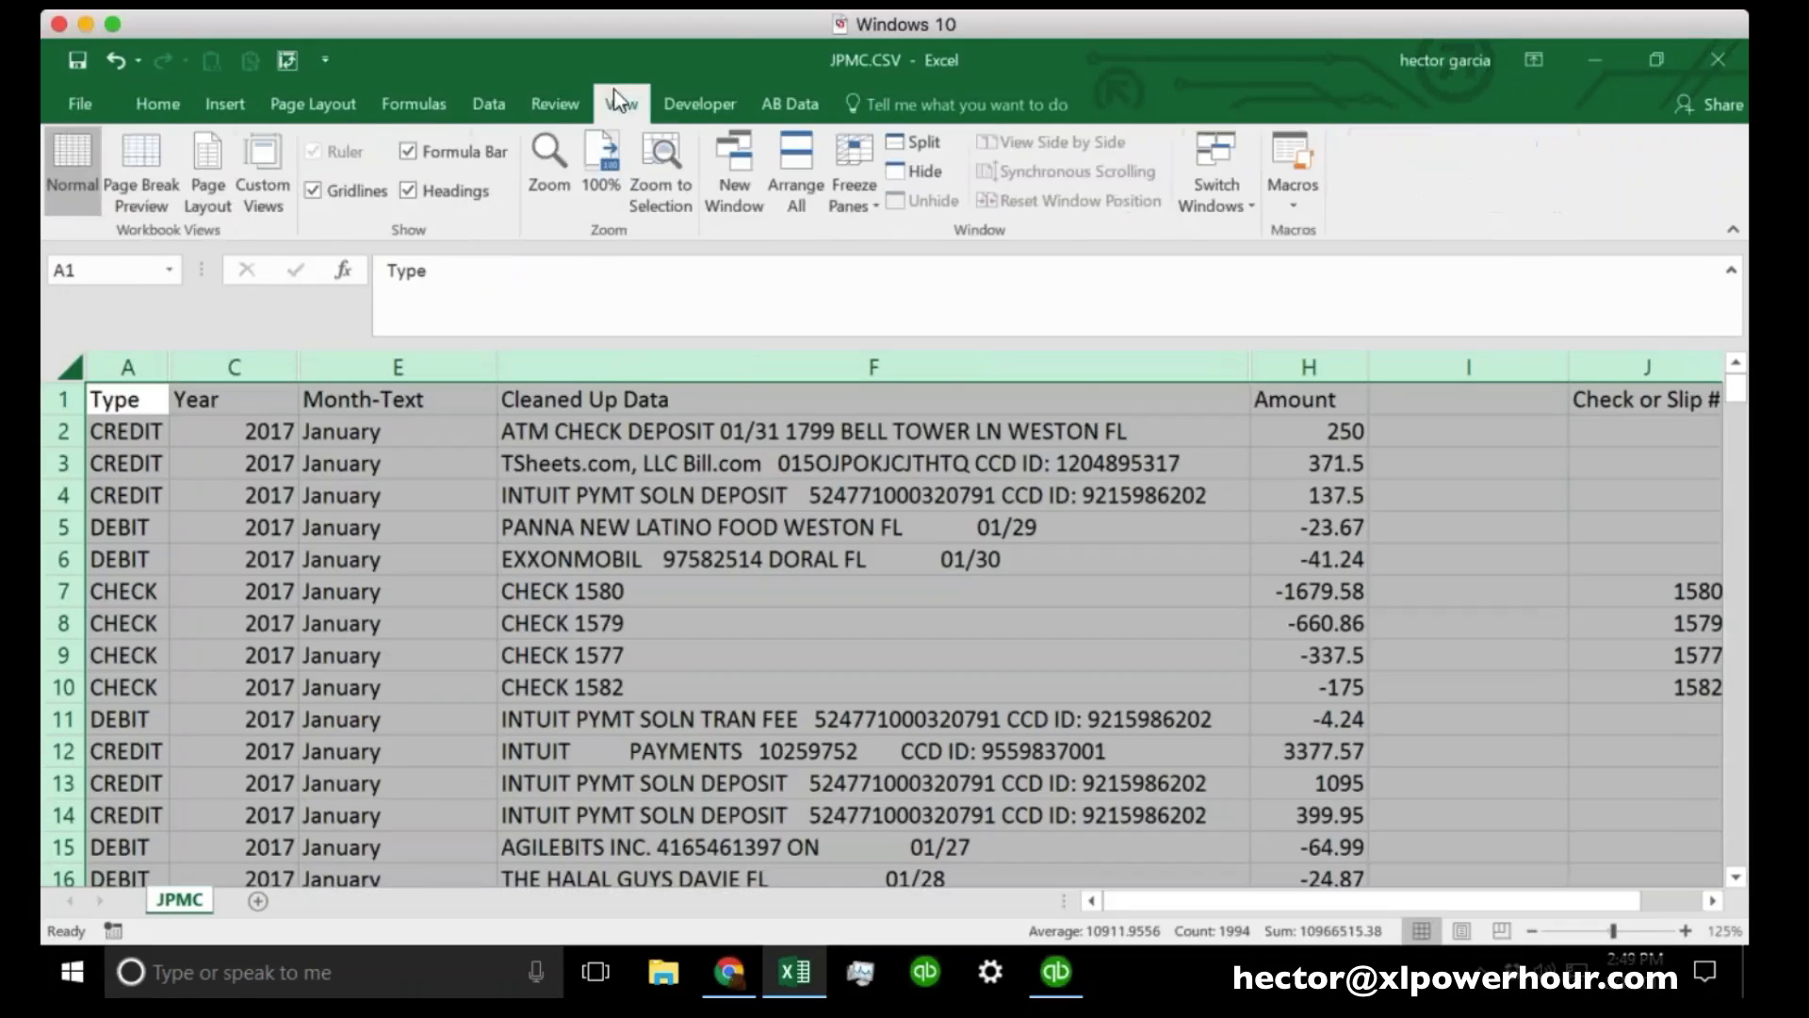
left_click(550, 165)
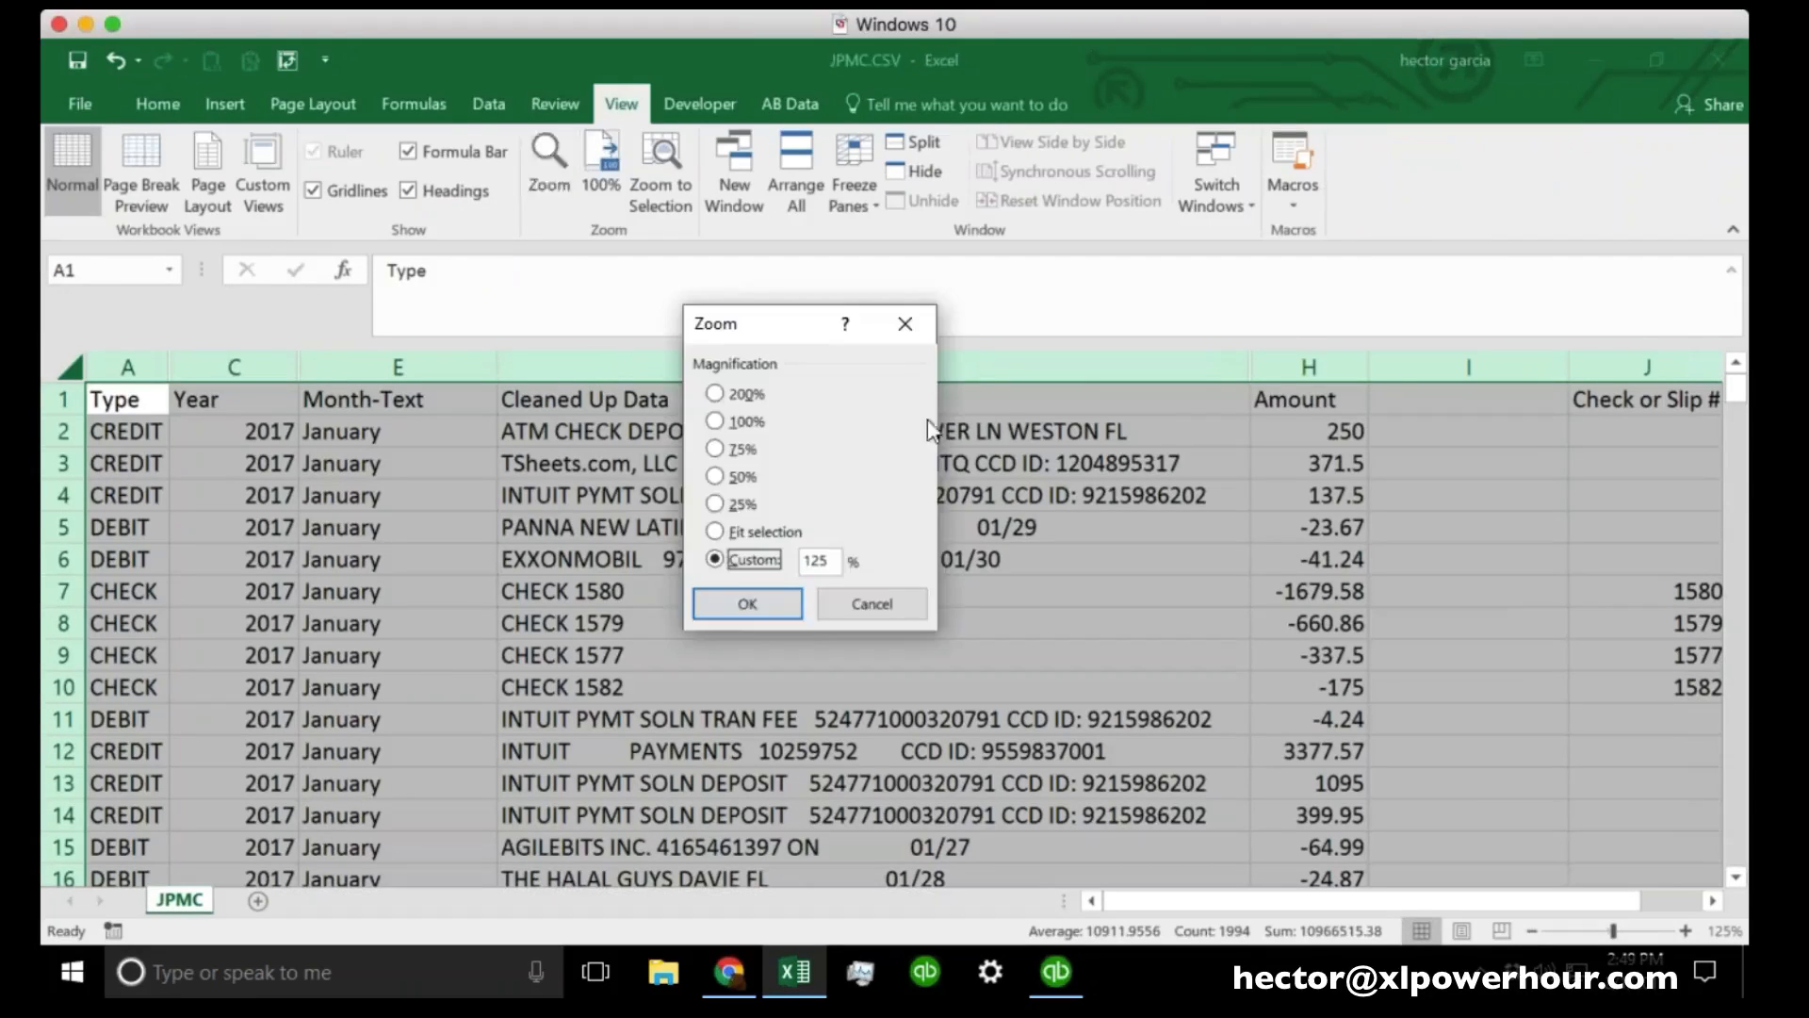
double_click(815, 561)
type("150")
key("Return")
left_click(1139, 680)
mouse_move(1331, 899)
left_mouse_down()
mouse_move(1386, 907)
mouse_move(1349, 910)
left_mouse_up()
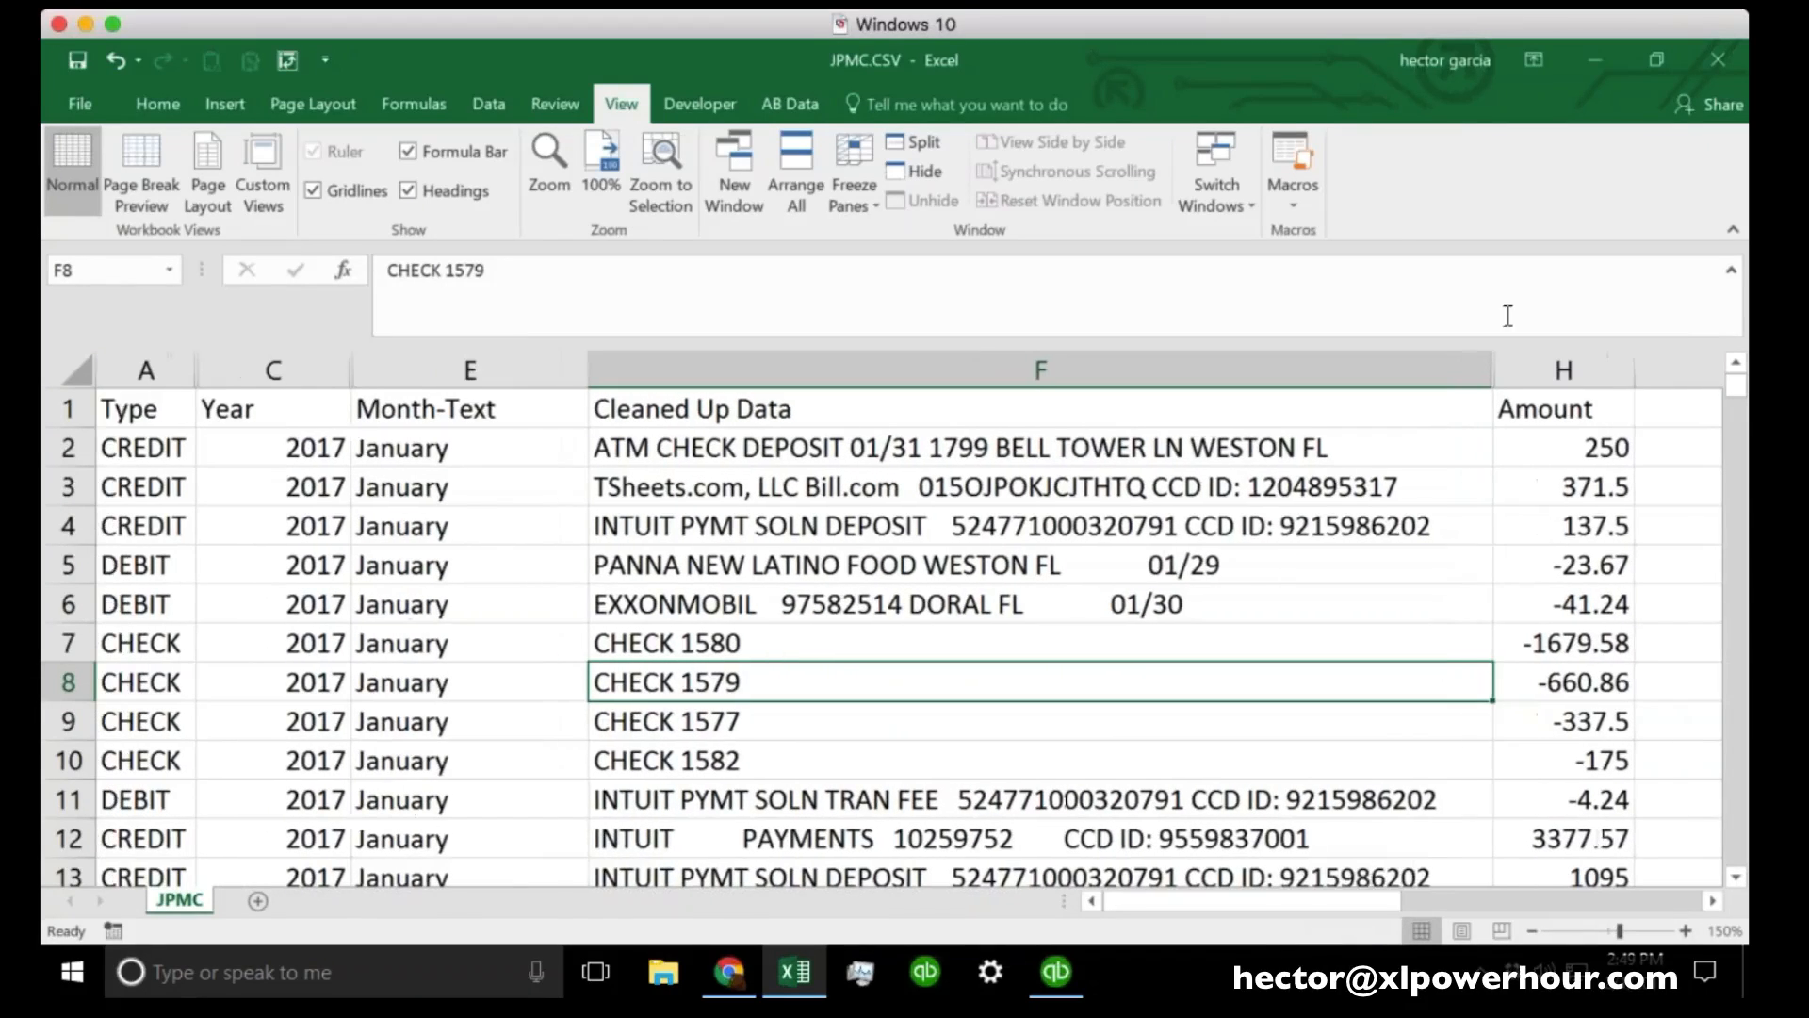
Narrow the Cleaned Up Data column and insert a second blank column after Amount.
left_click_drag(1492, 368, 1278, 365)
left_click_drag(840, 362, 842, 362)
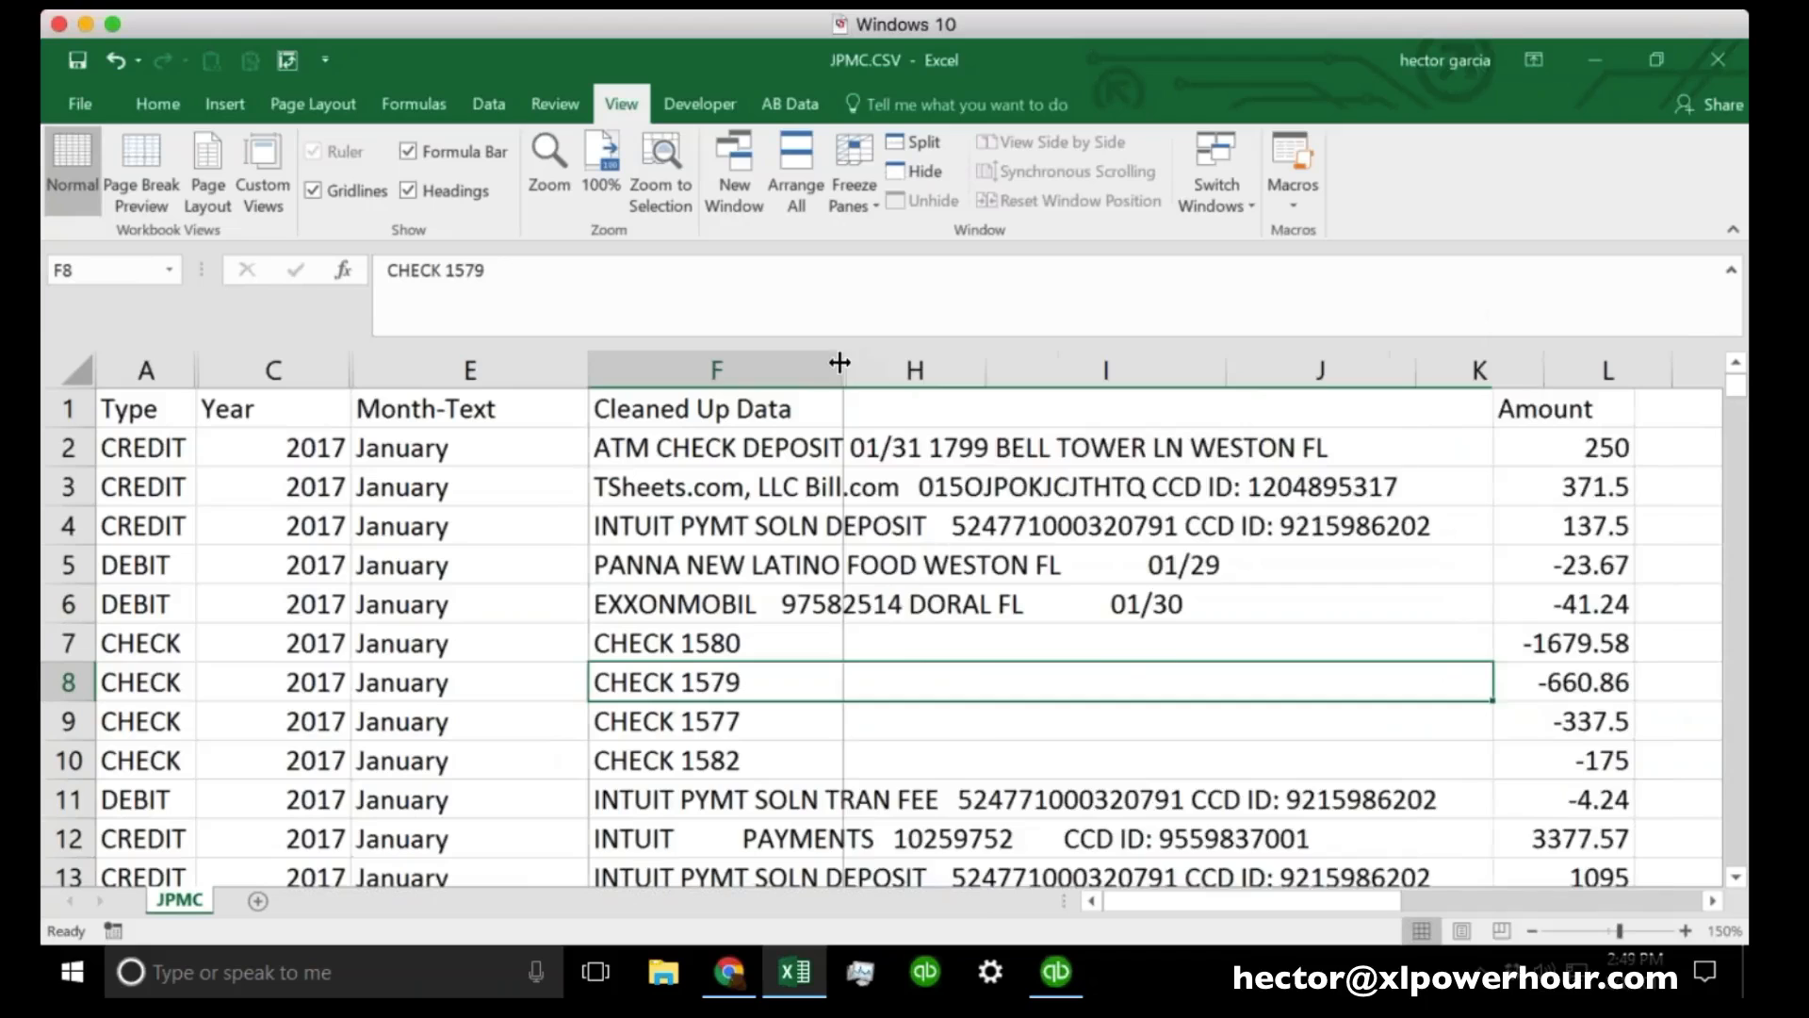
right_click(1159, 373)
left_click(1224, 562)
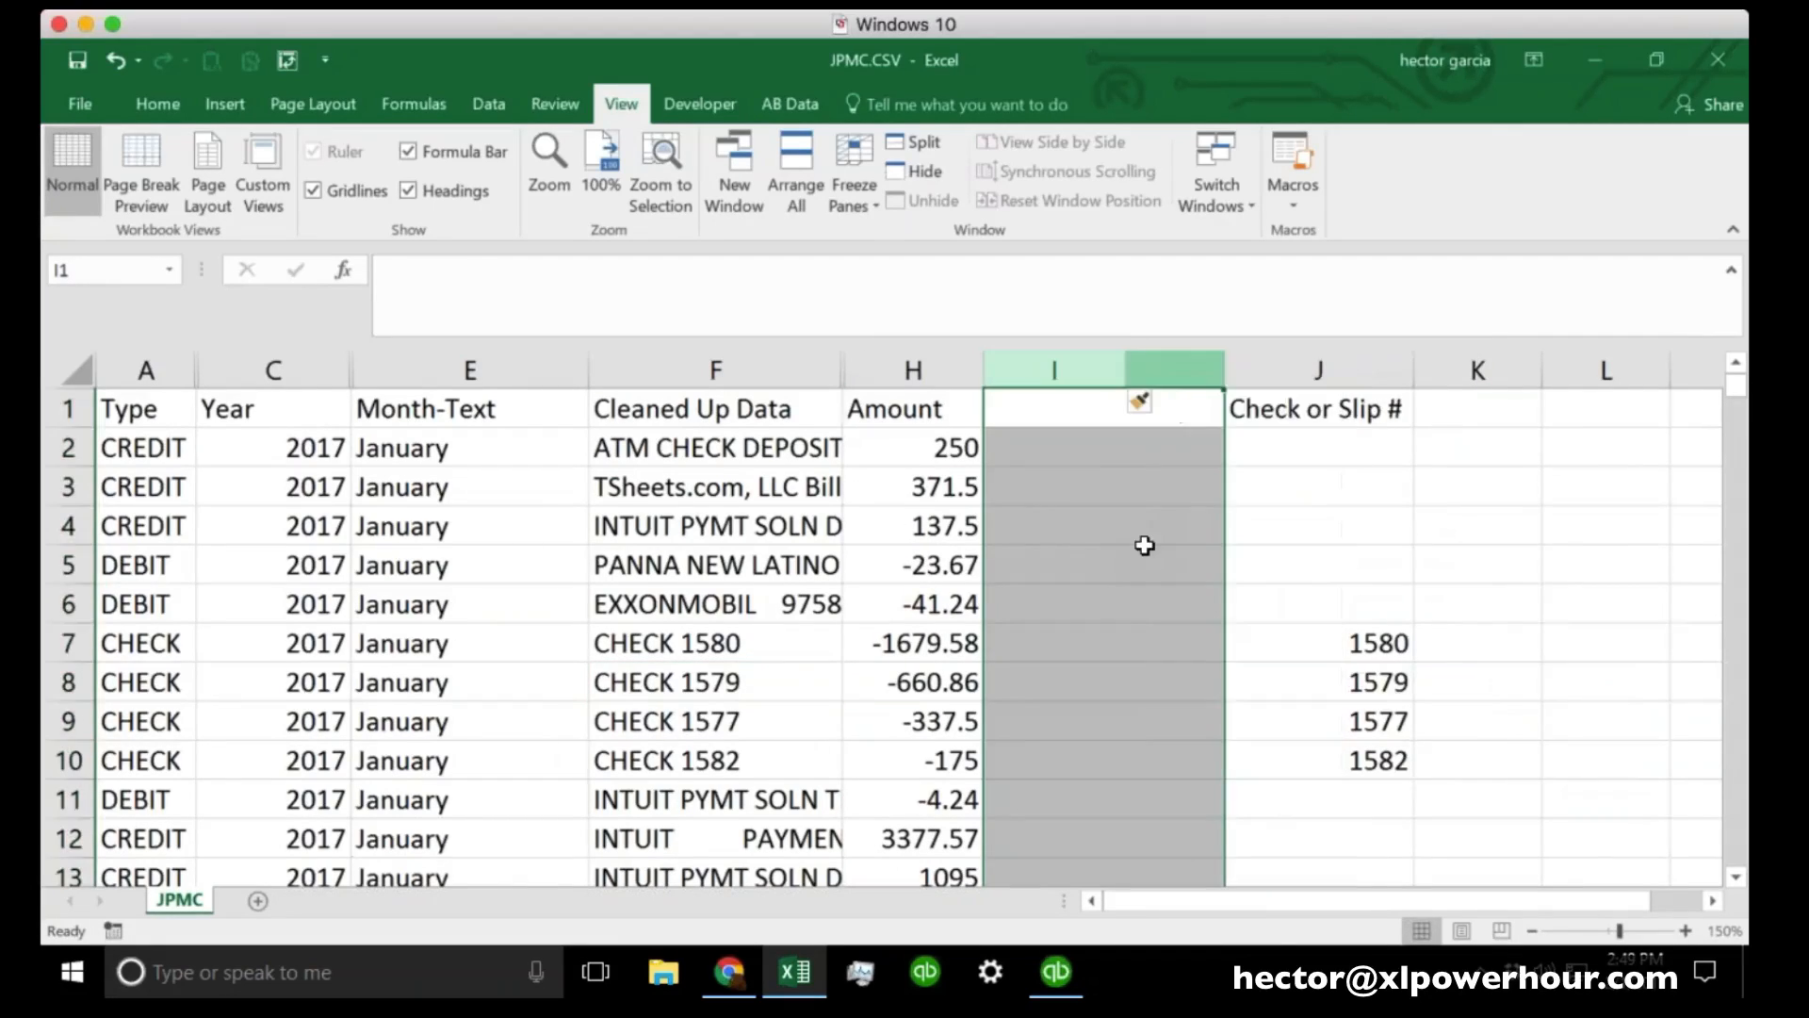
Narrow the two blank columns I and J between Amount and Check or Slip #.
left_click_drag(1143, 367, 1147, 368)
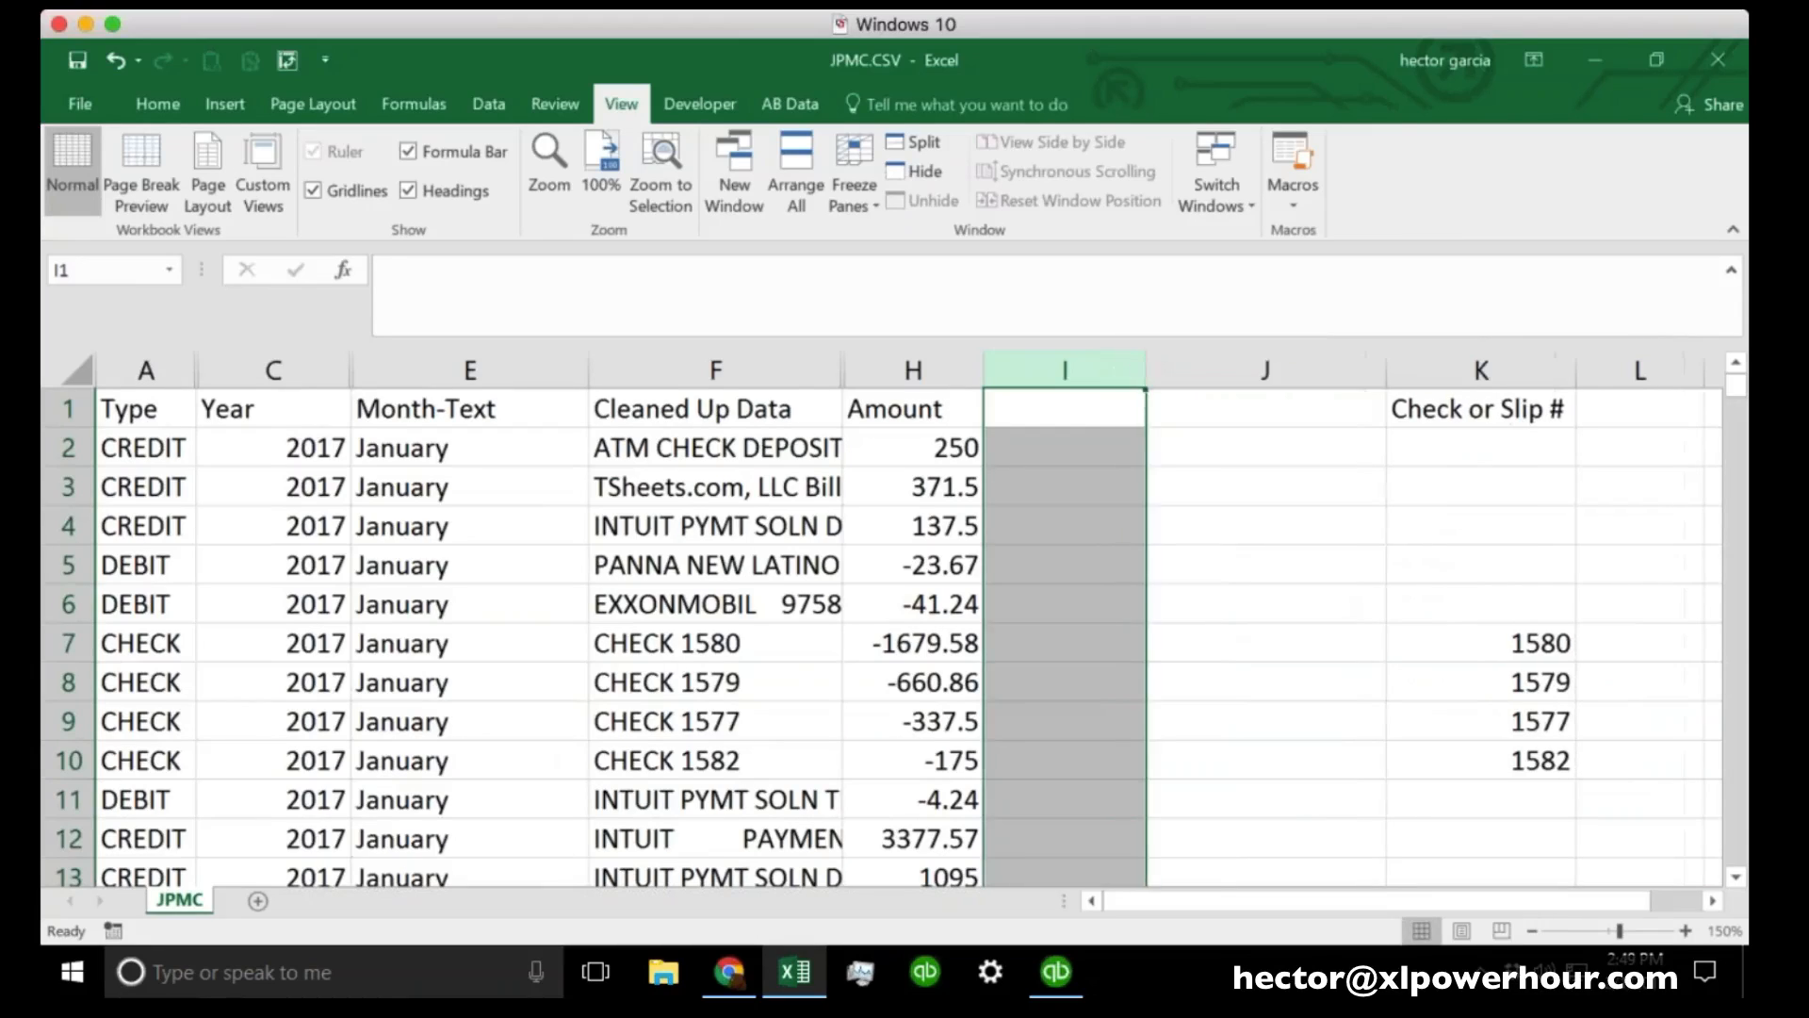
left_click_drag(1381, 372, 1274, 373)
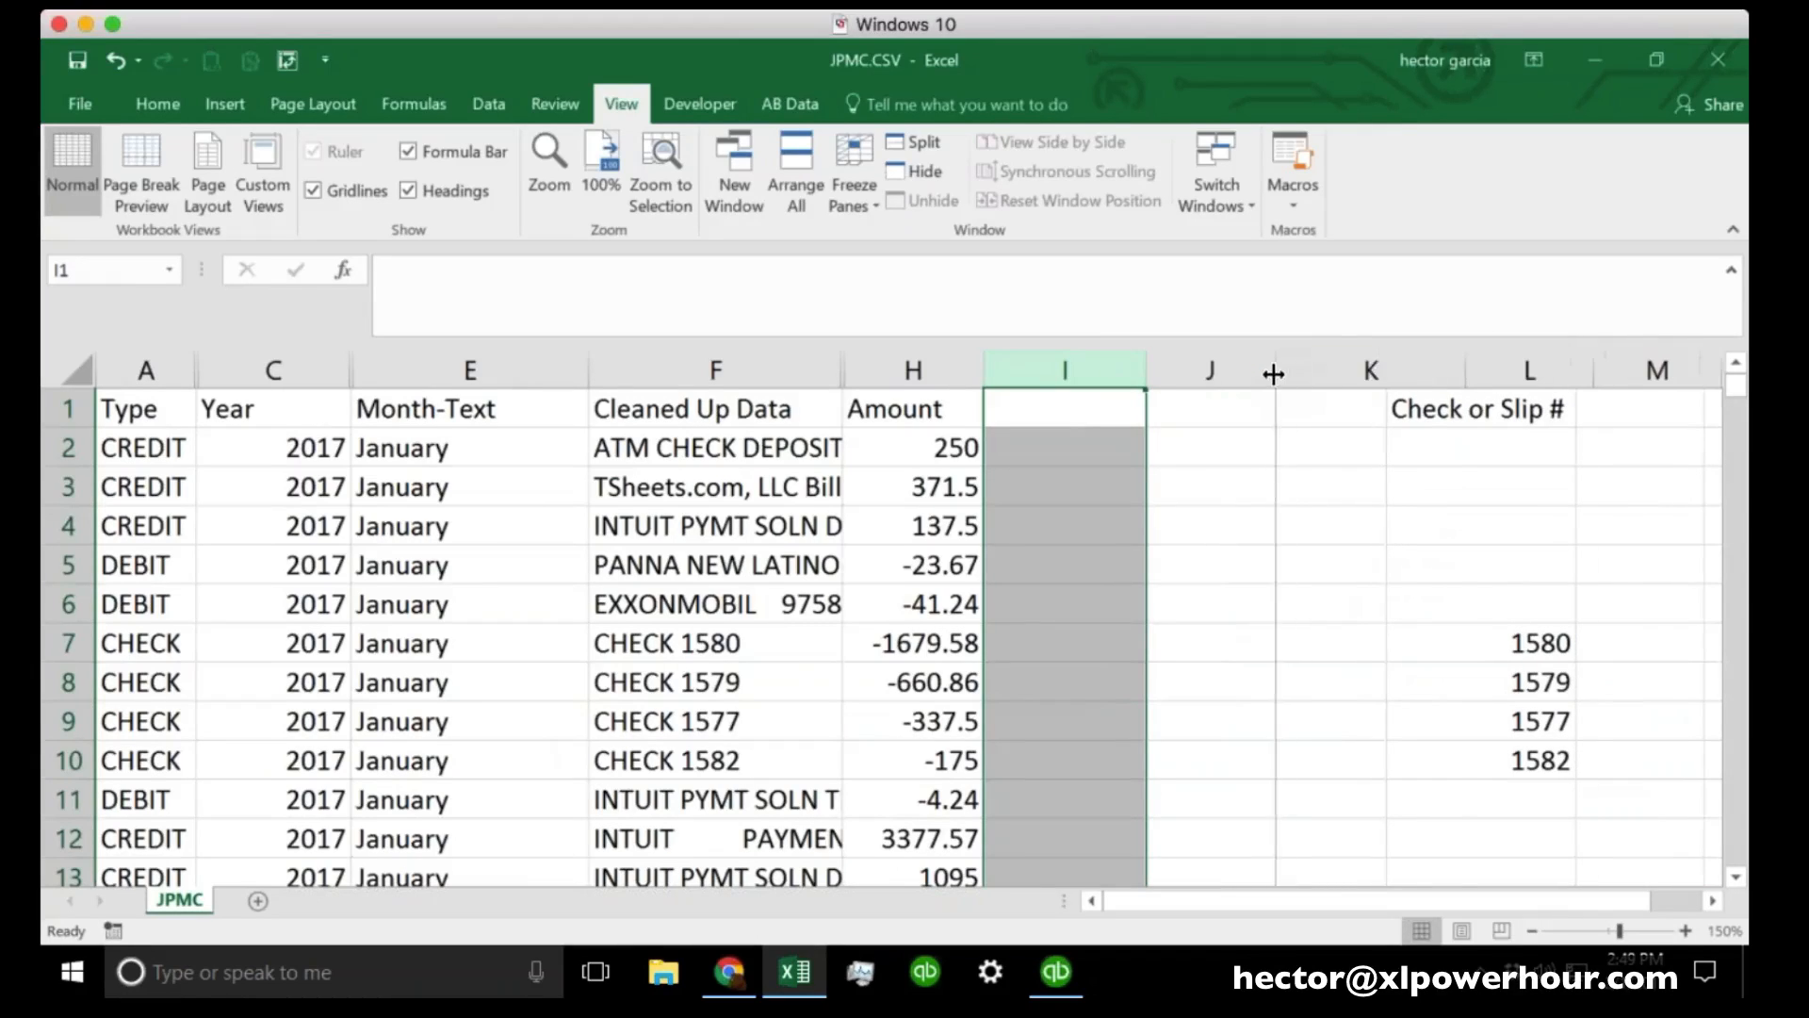
left_click(1121, 492)
Enter the headers DEBIT in I1 and CREDIT in J1 for the two blank columns.
left_click(1061, 416)
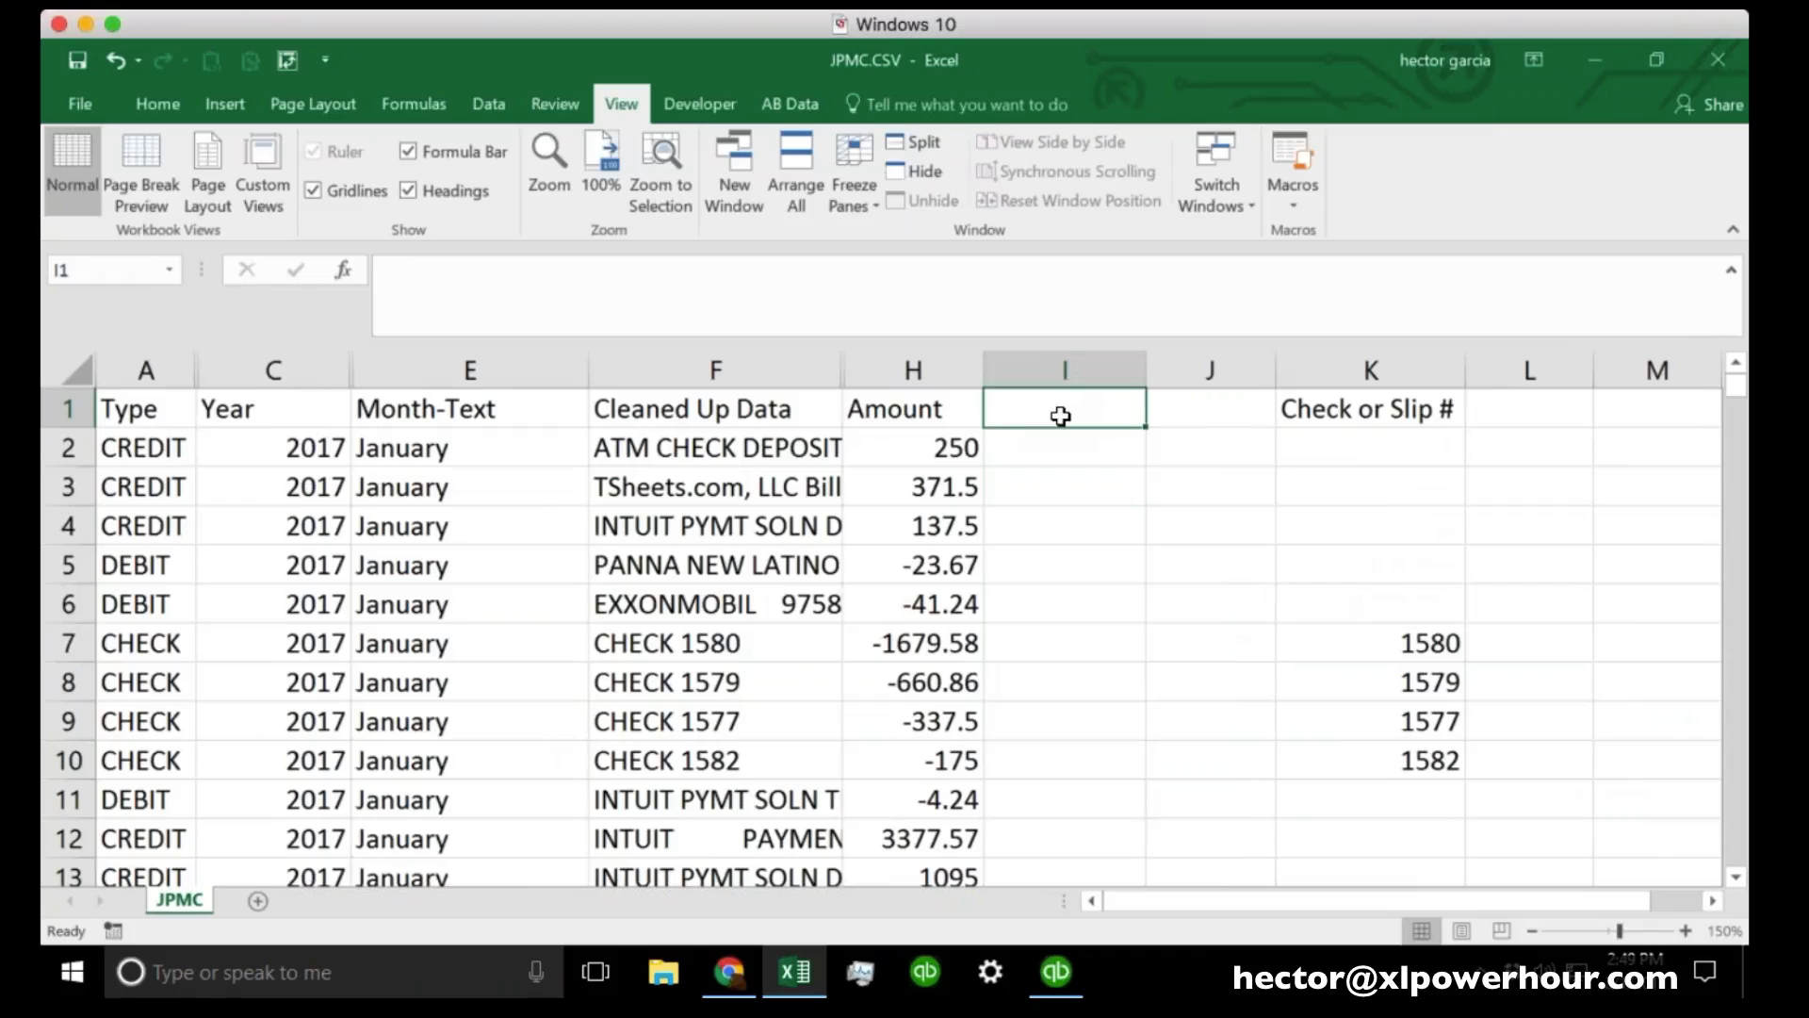
type("DEBIT")
key("Tab")
type("CREDIT")
key("Return")
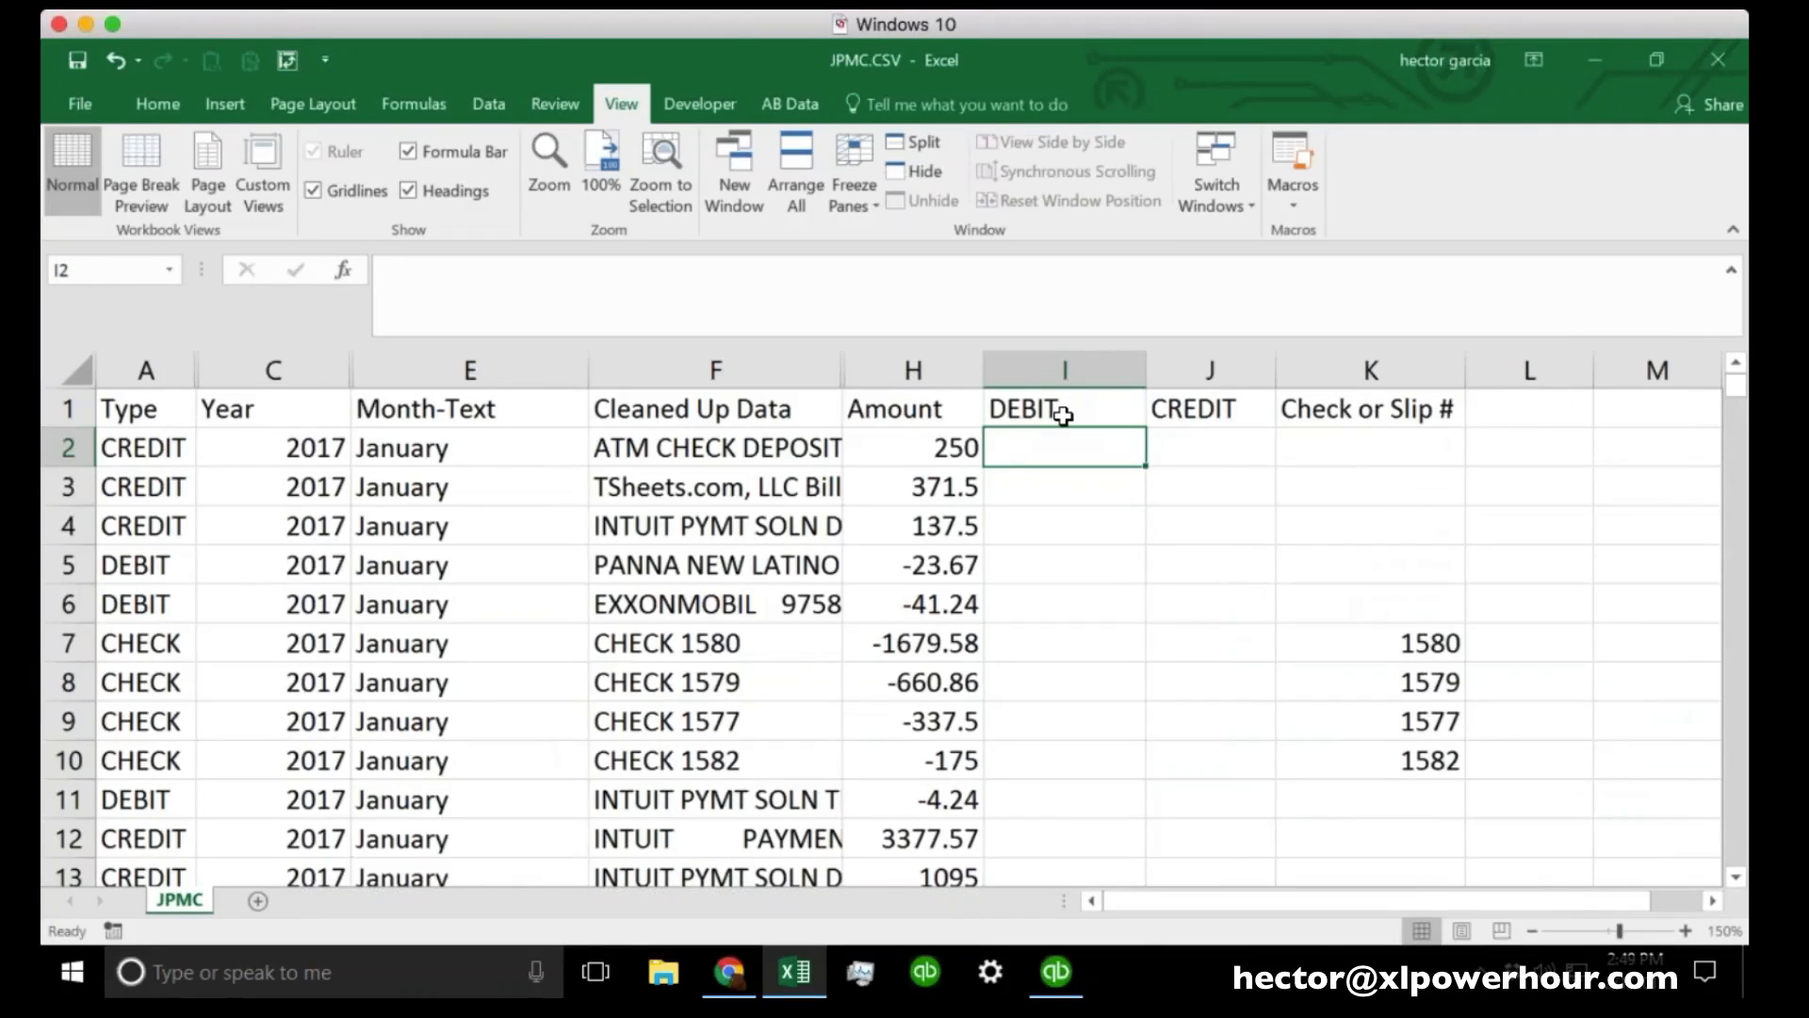
left_click(1065, 370)
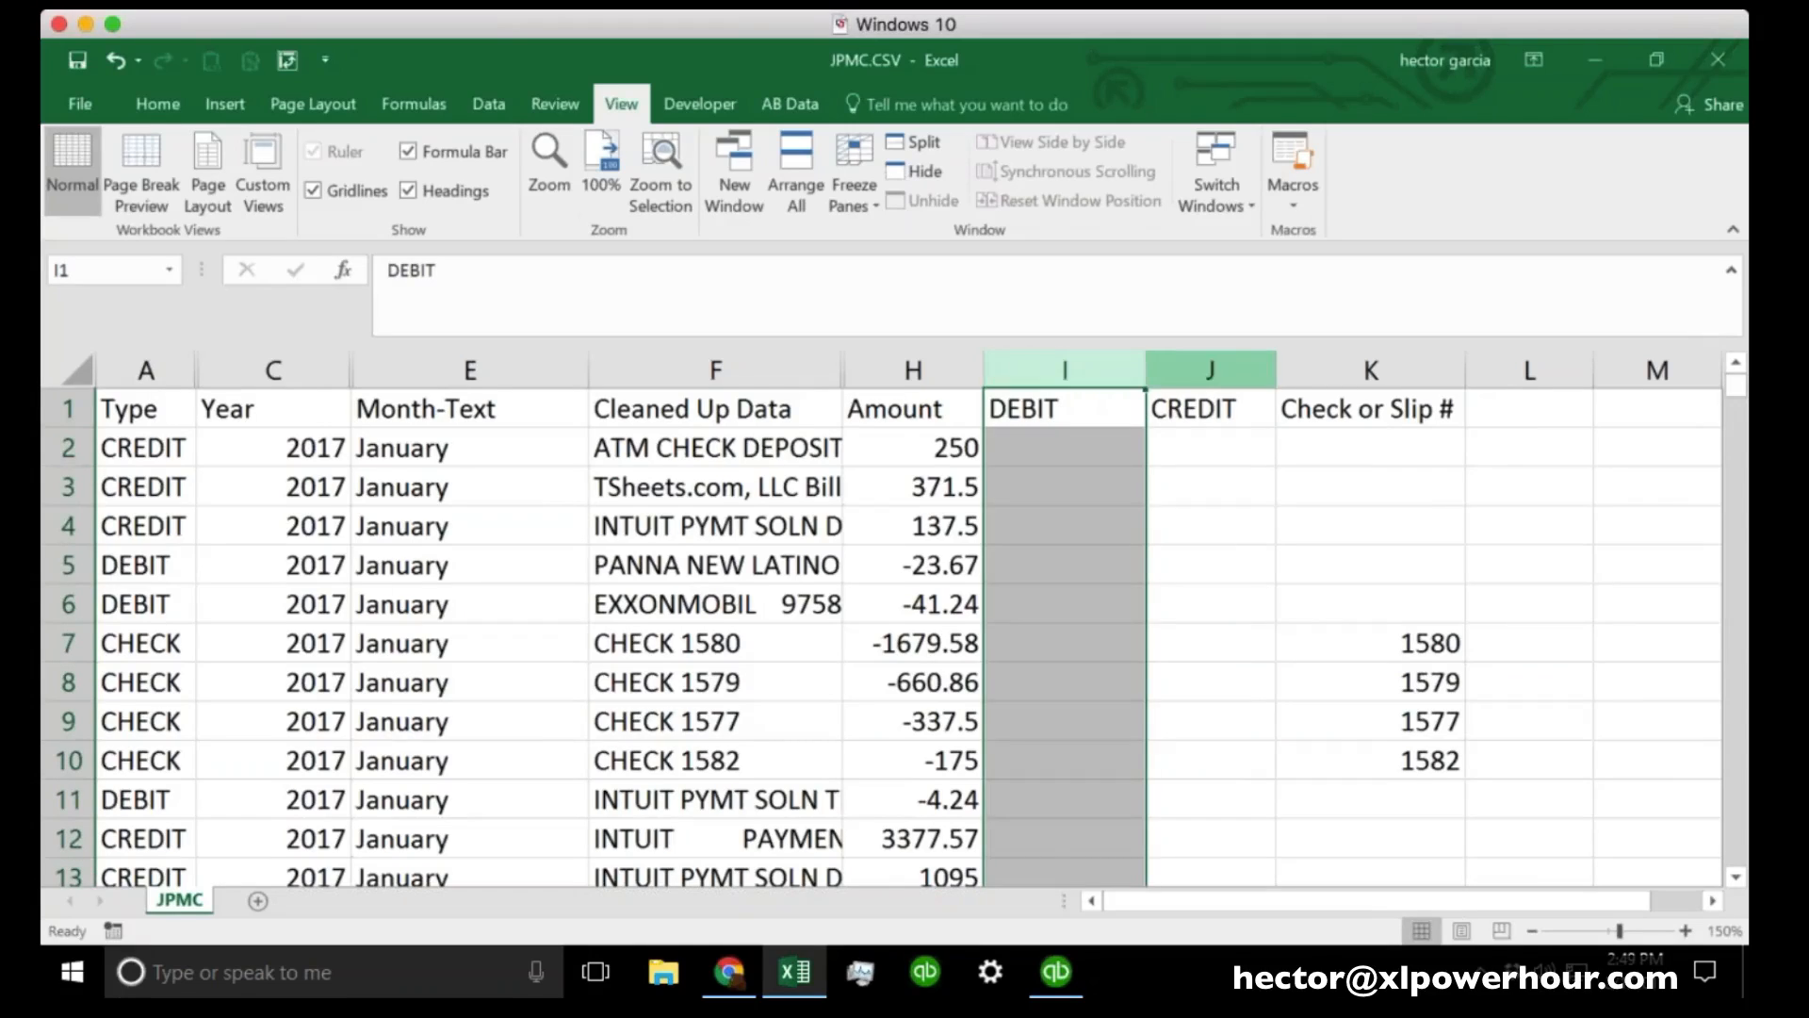
left_click(1210, 369)
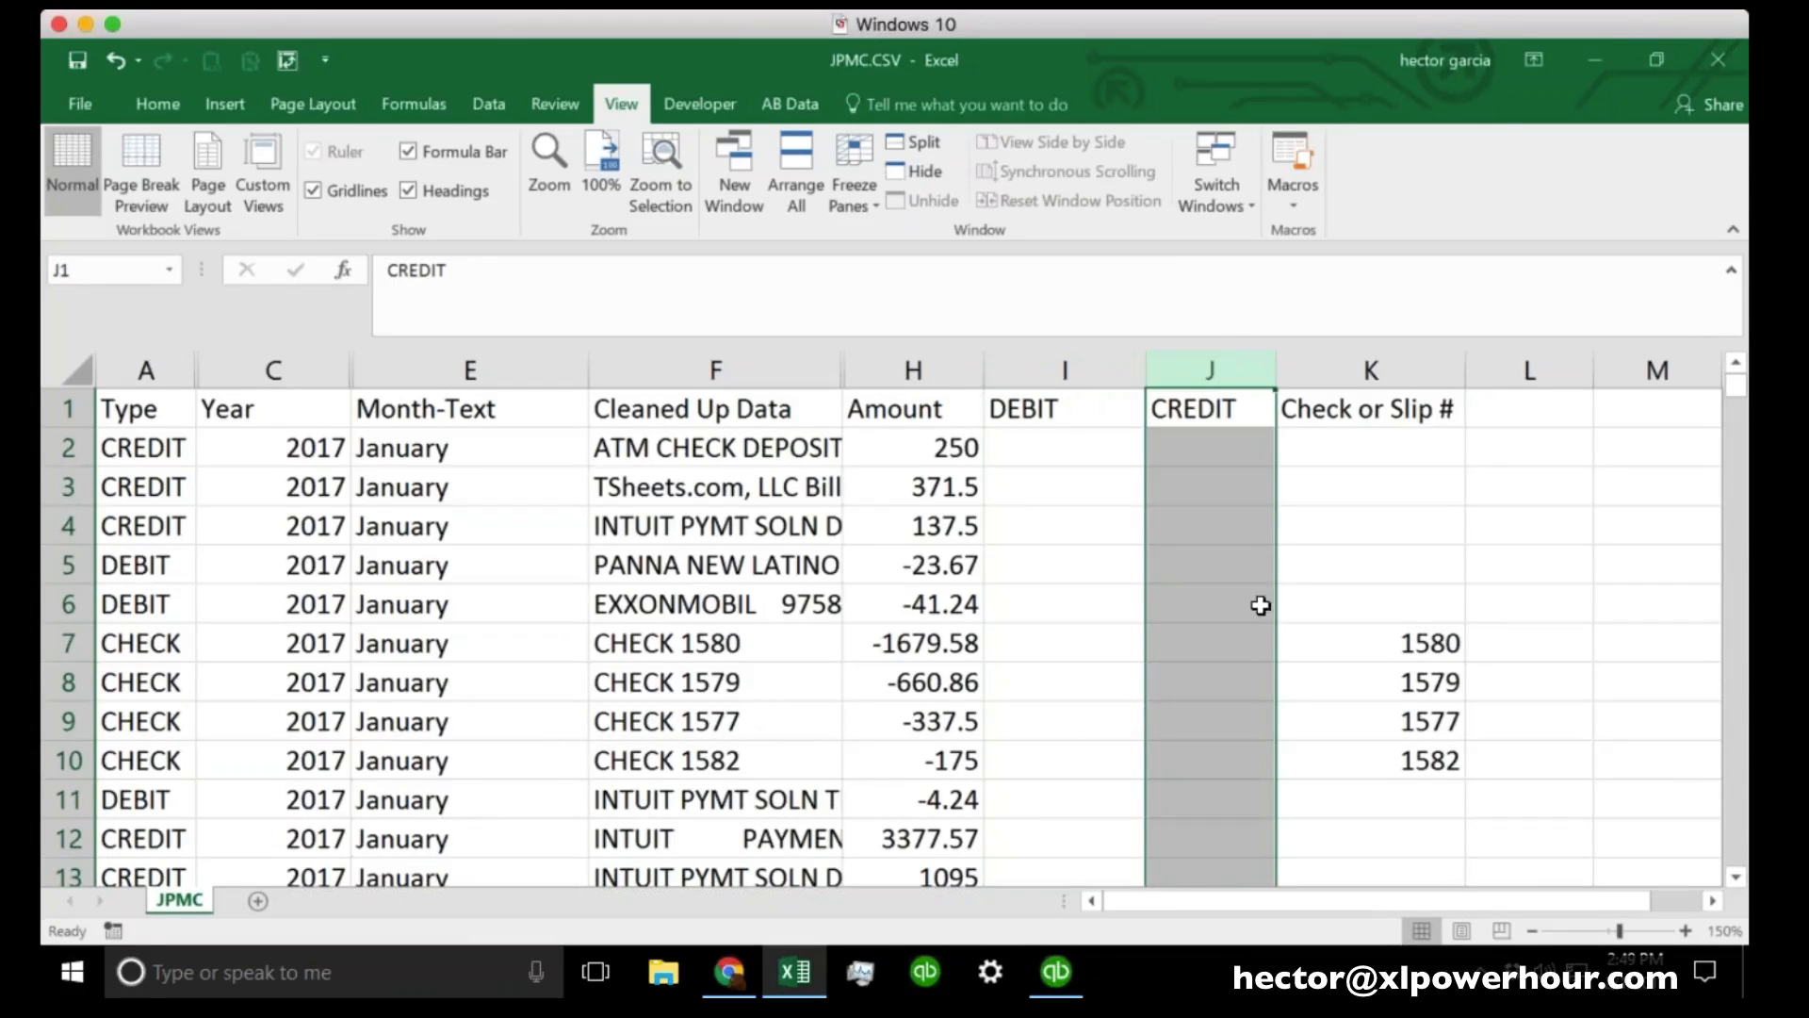
Enter the formula =IF(A2="CREDIT",H2) in I2 and fill it down the DEBIT column.
left_click(1055, 443)
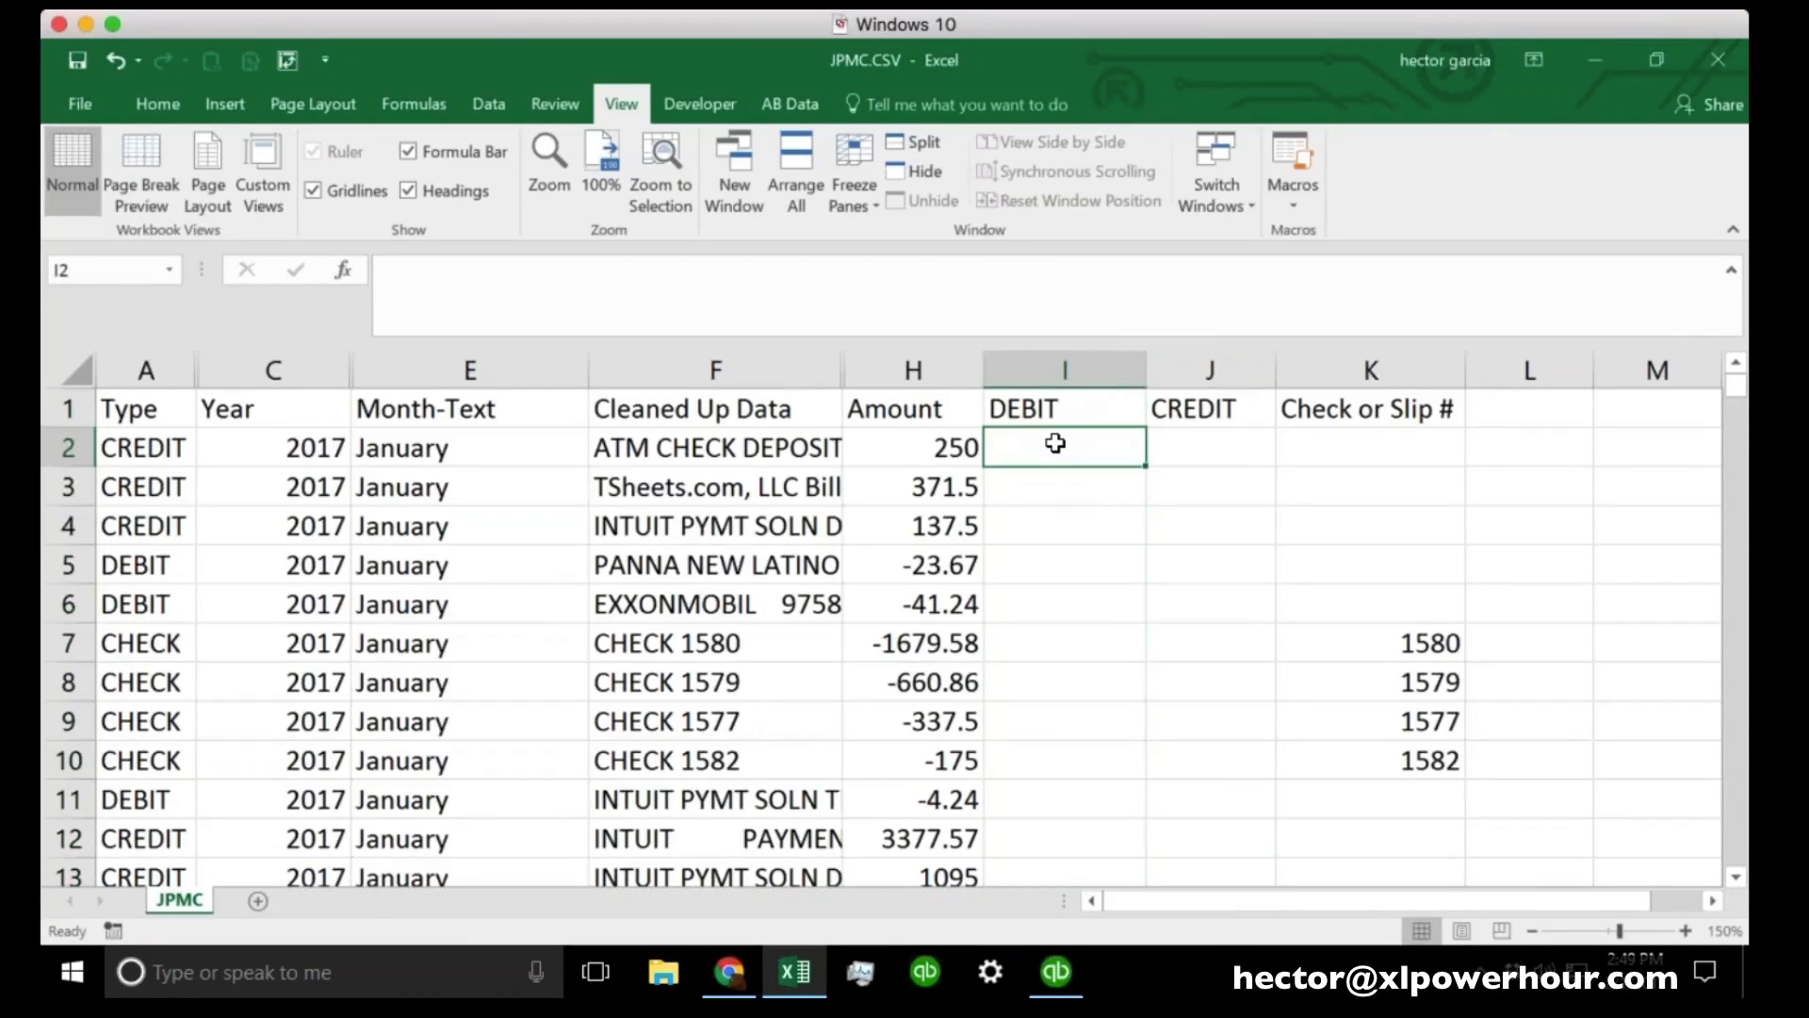
type("=")
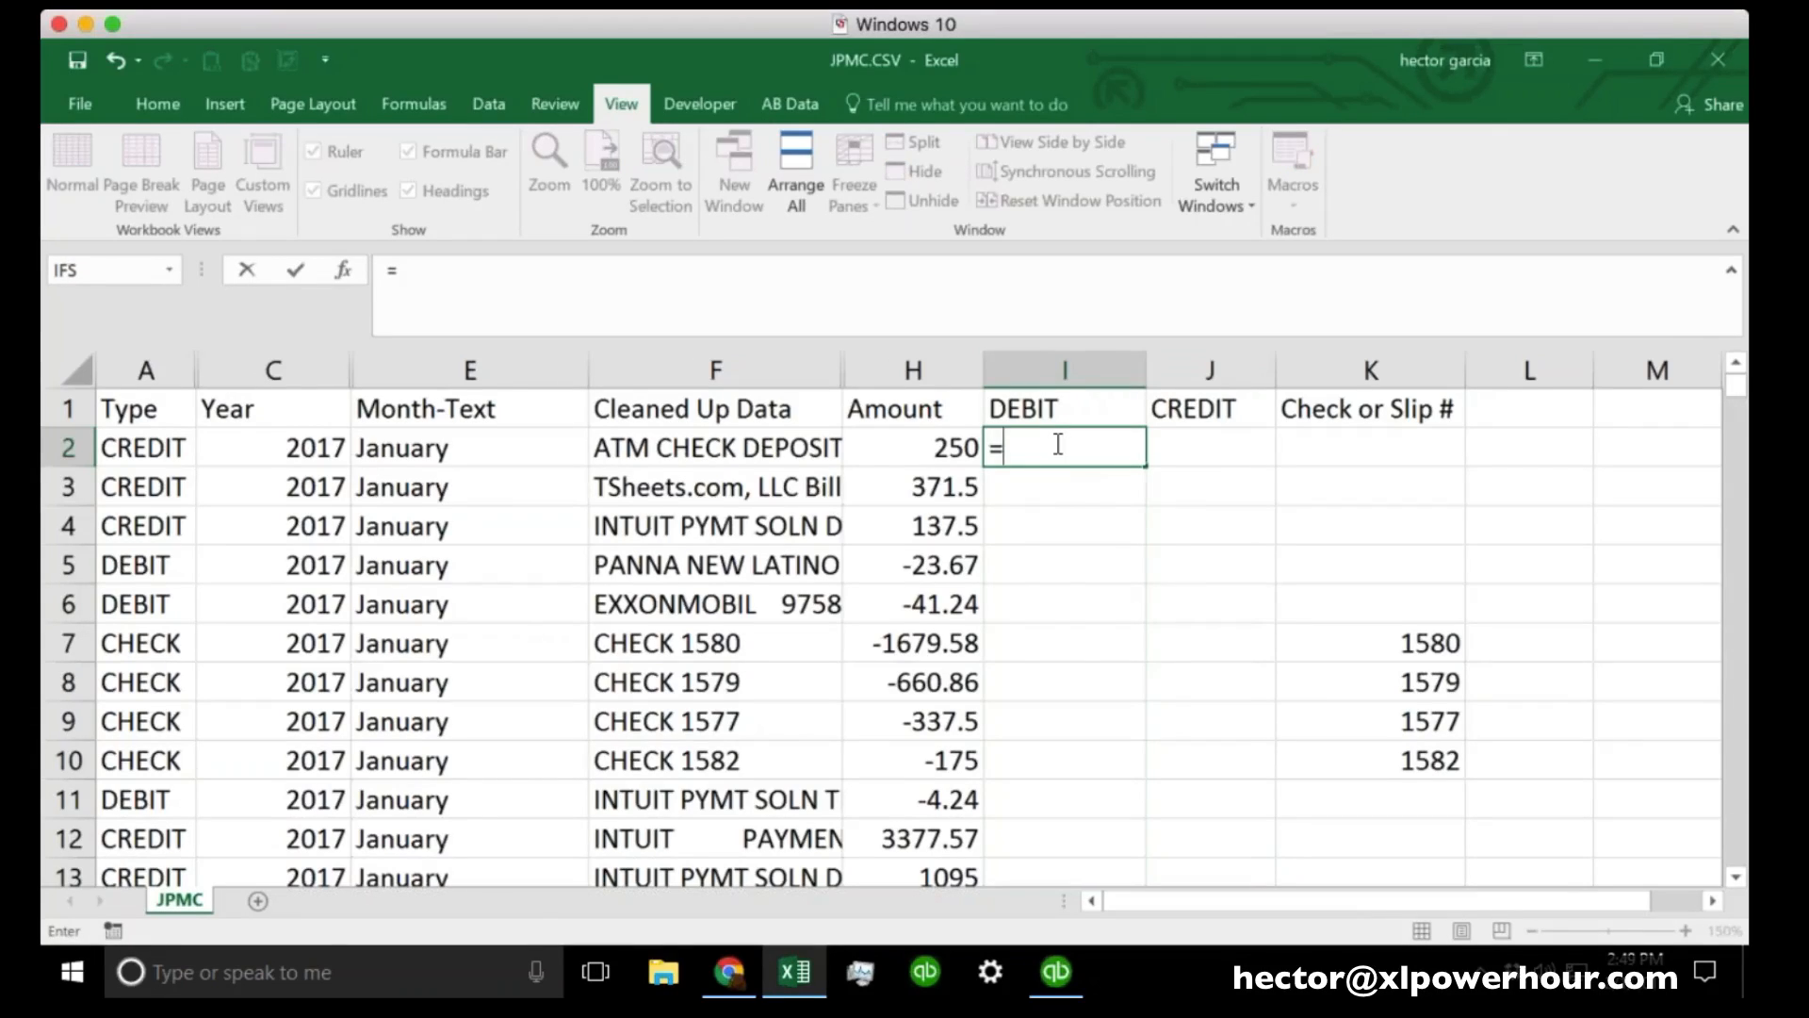
type("if(")
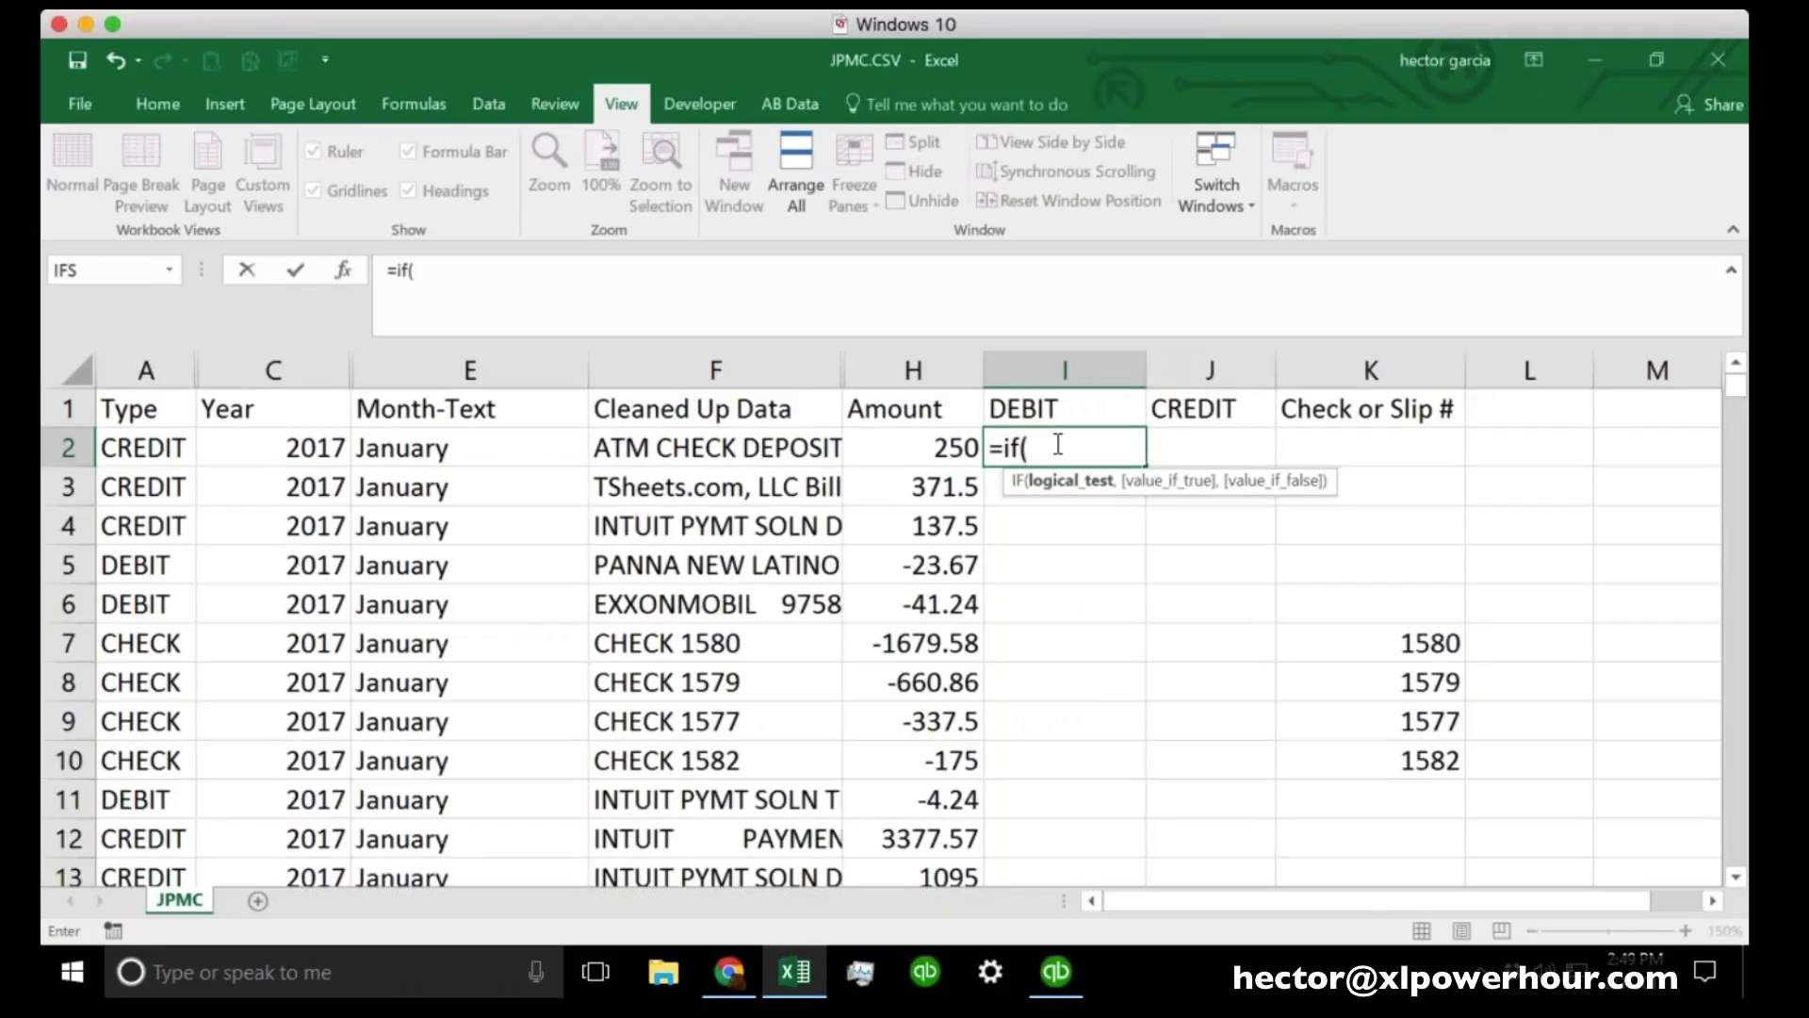
left_click(124, 440)
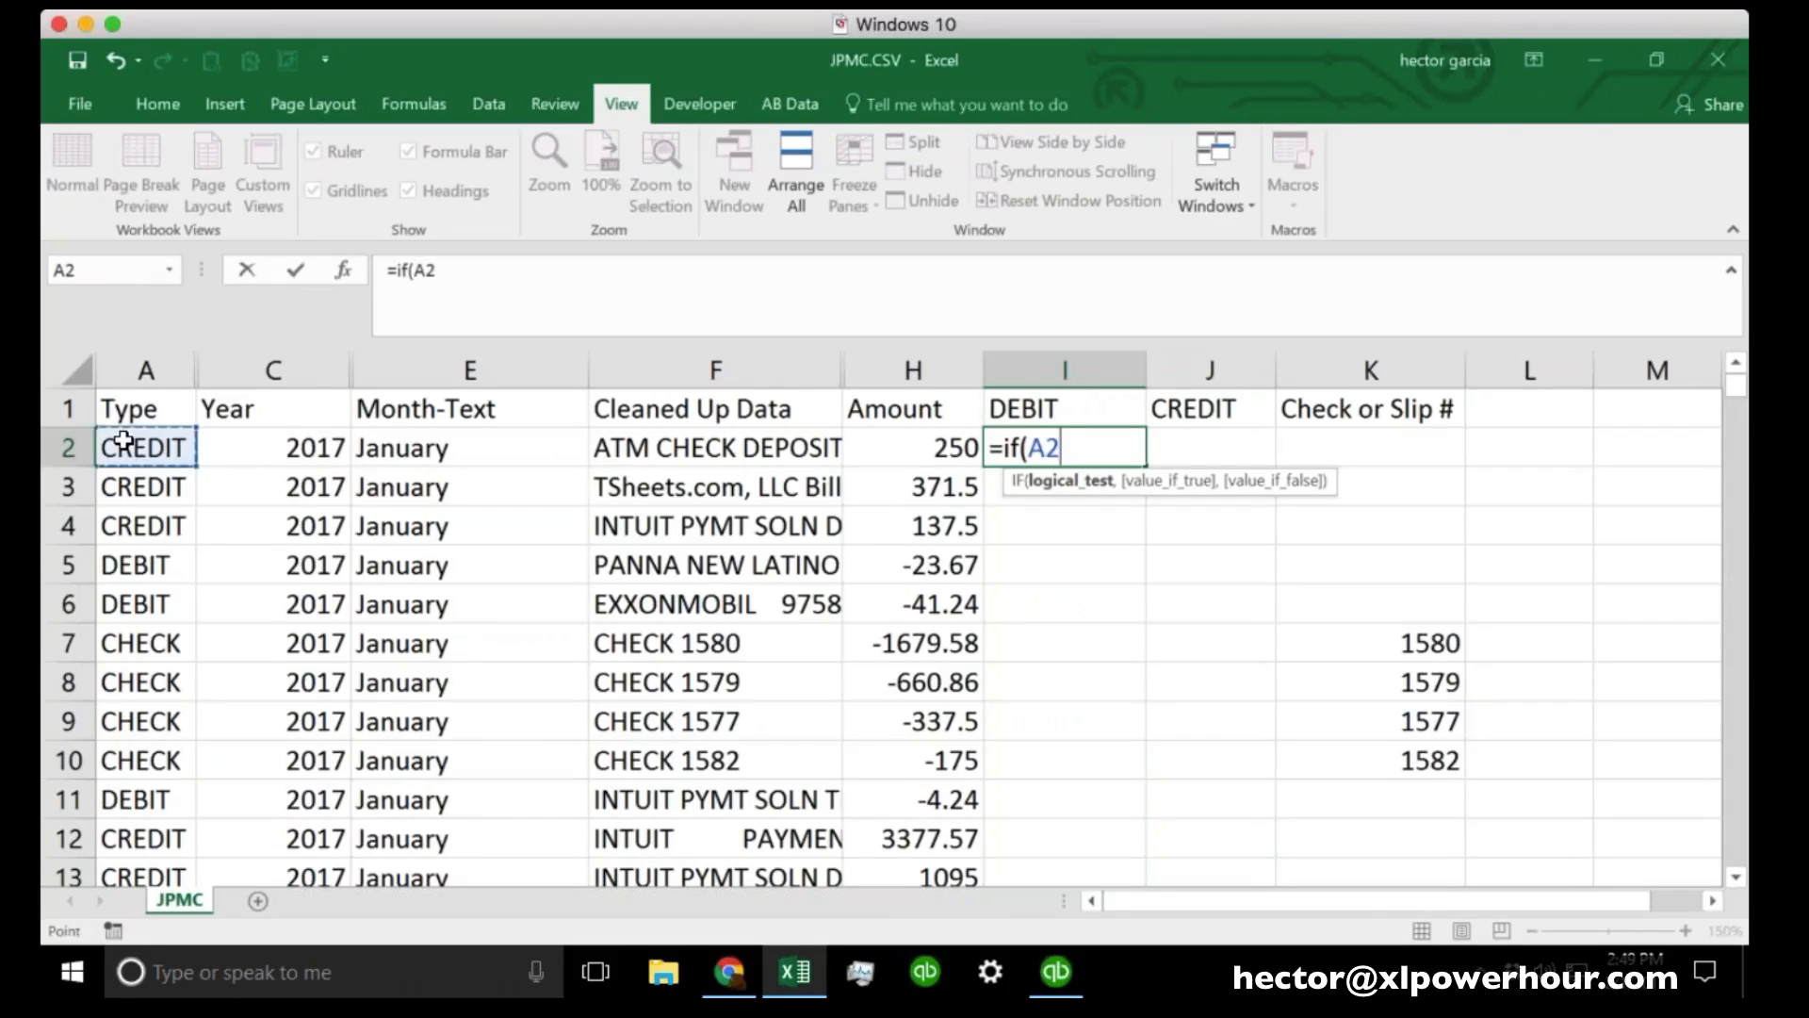
type("=\"CREDIT\"")
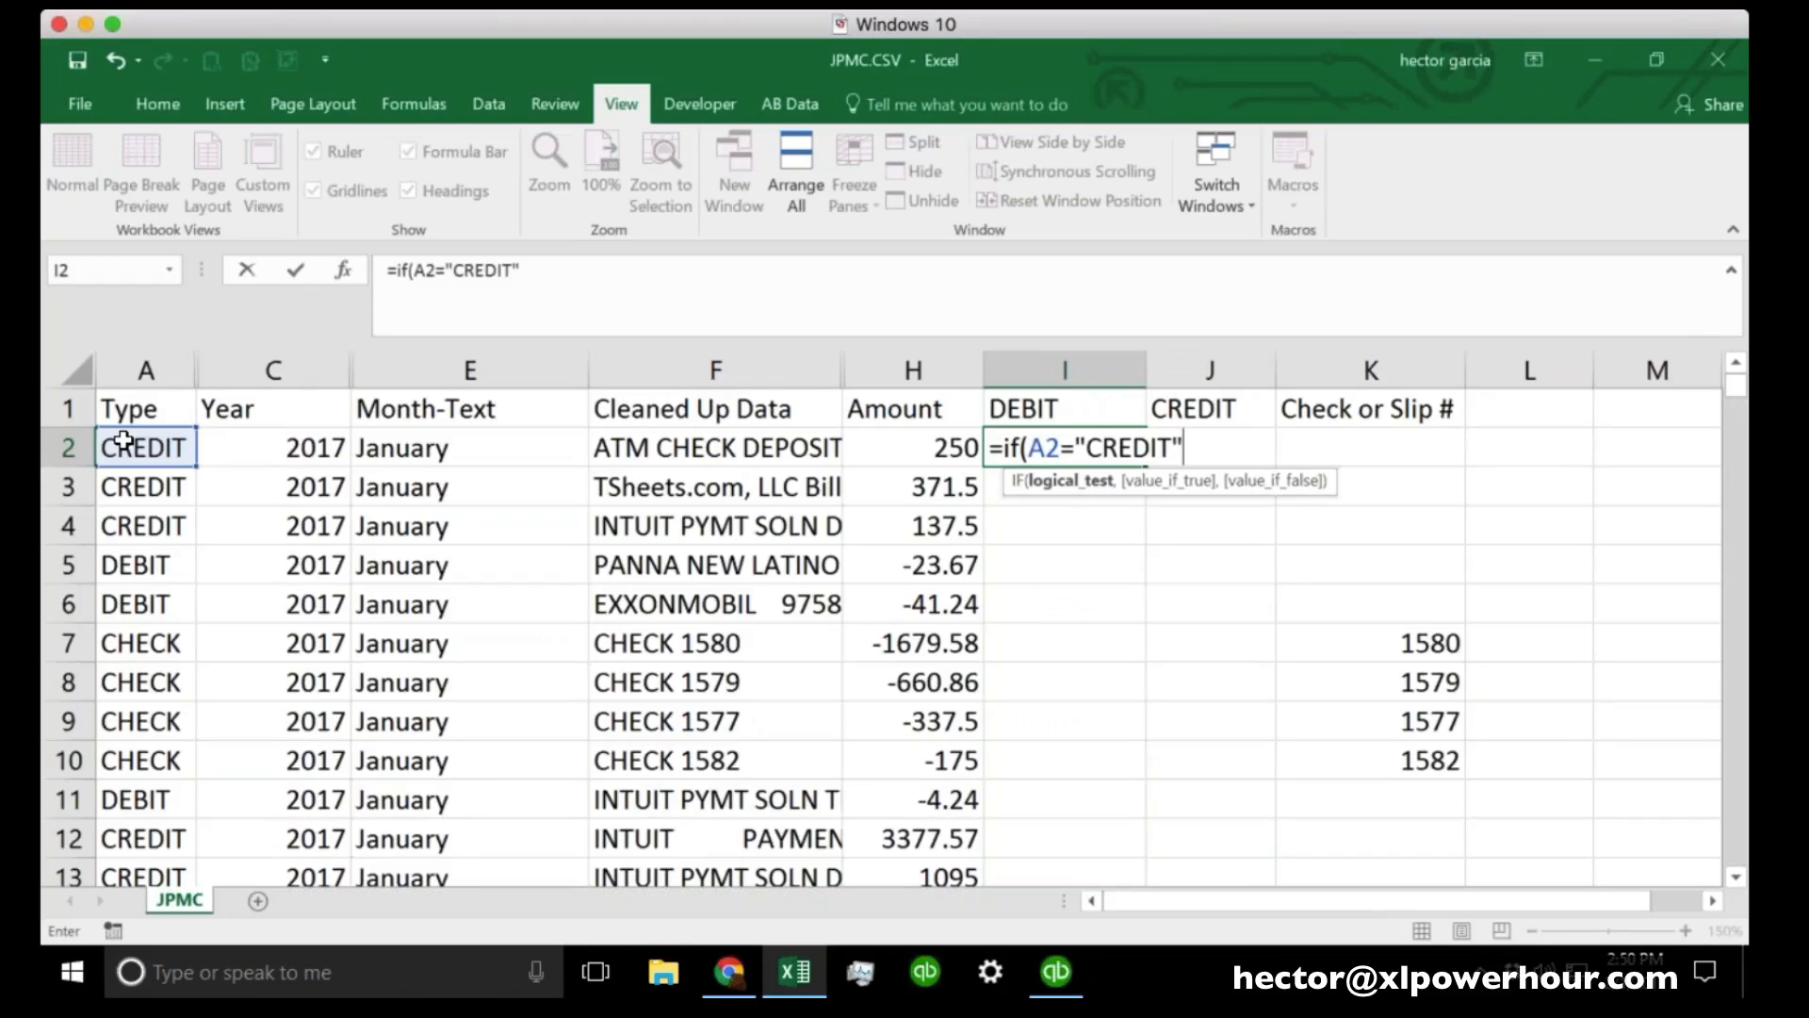
type(",")
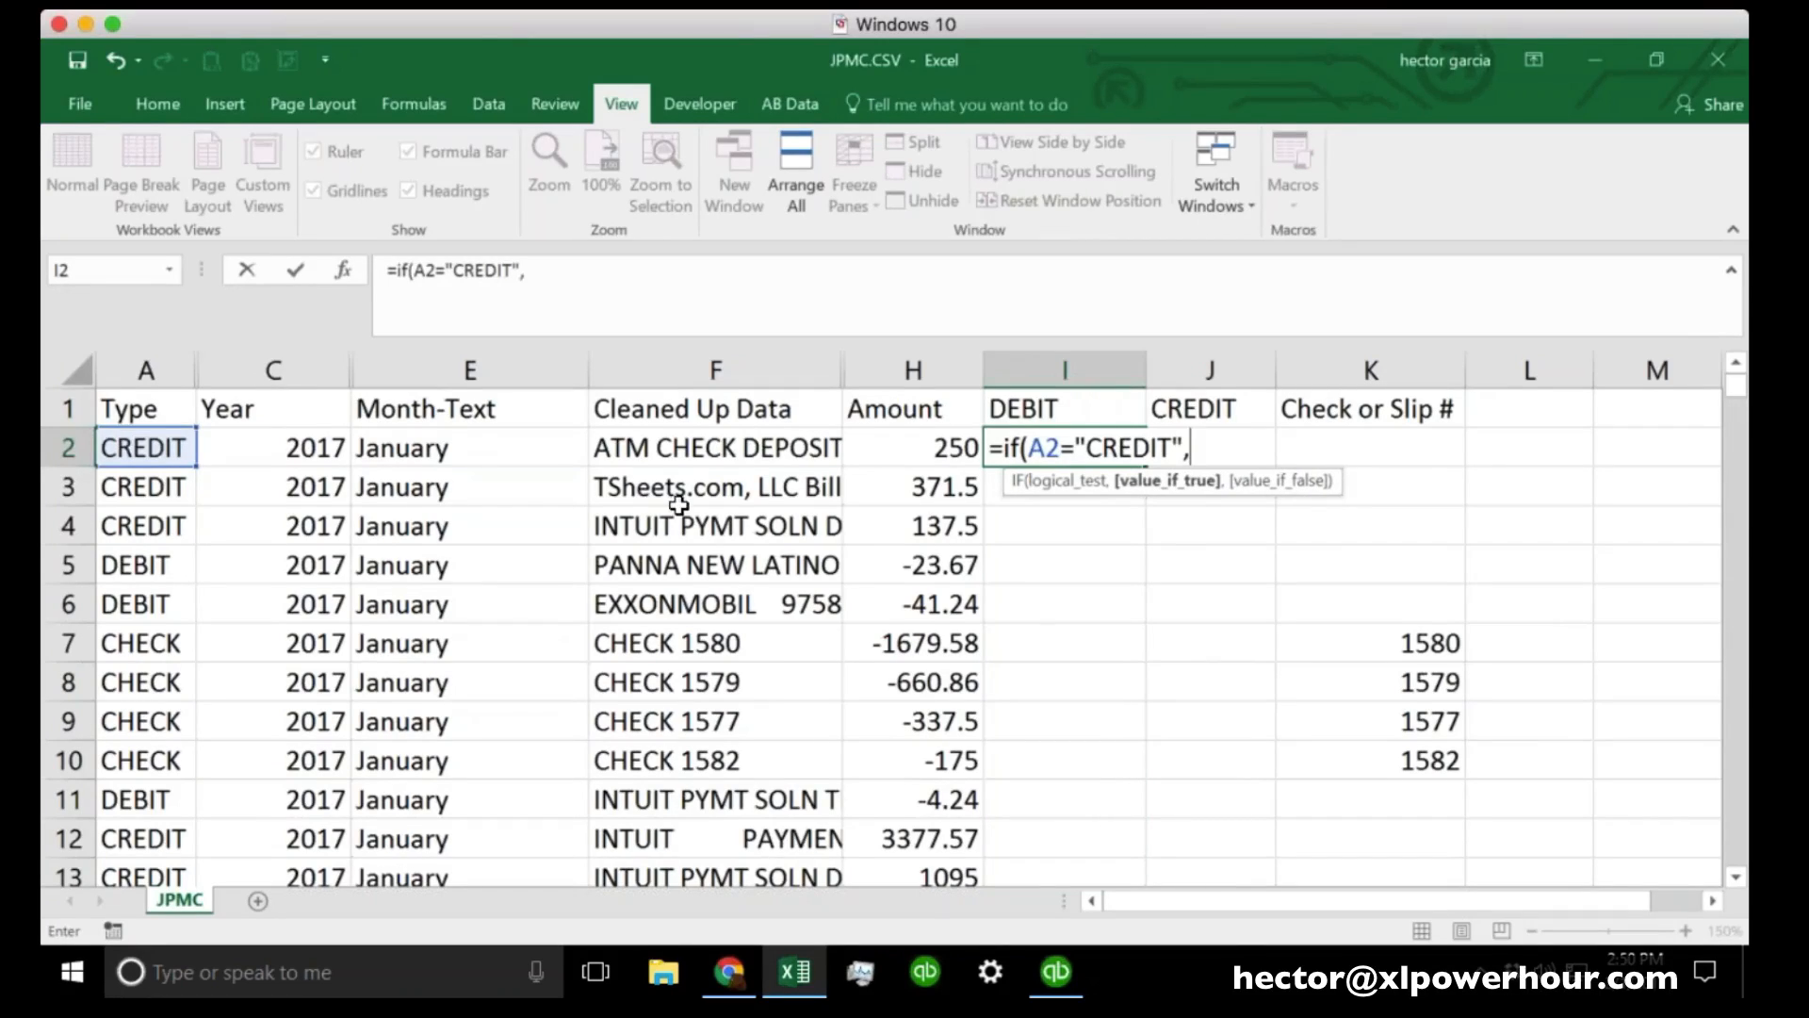
left_click(956, 449)
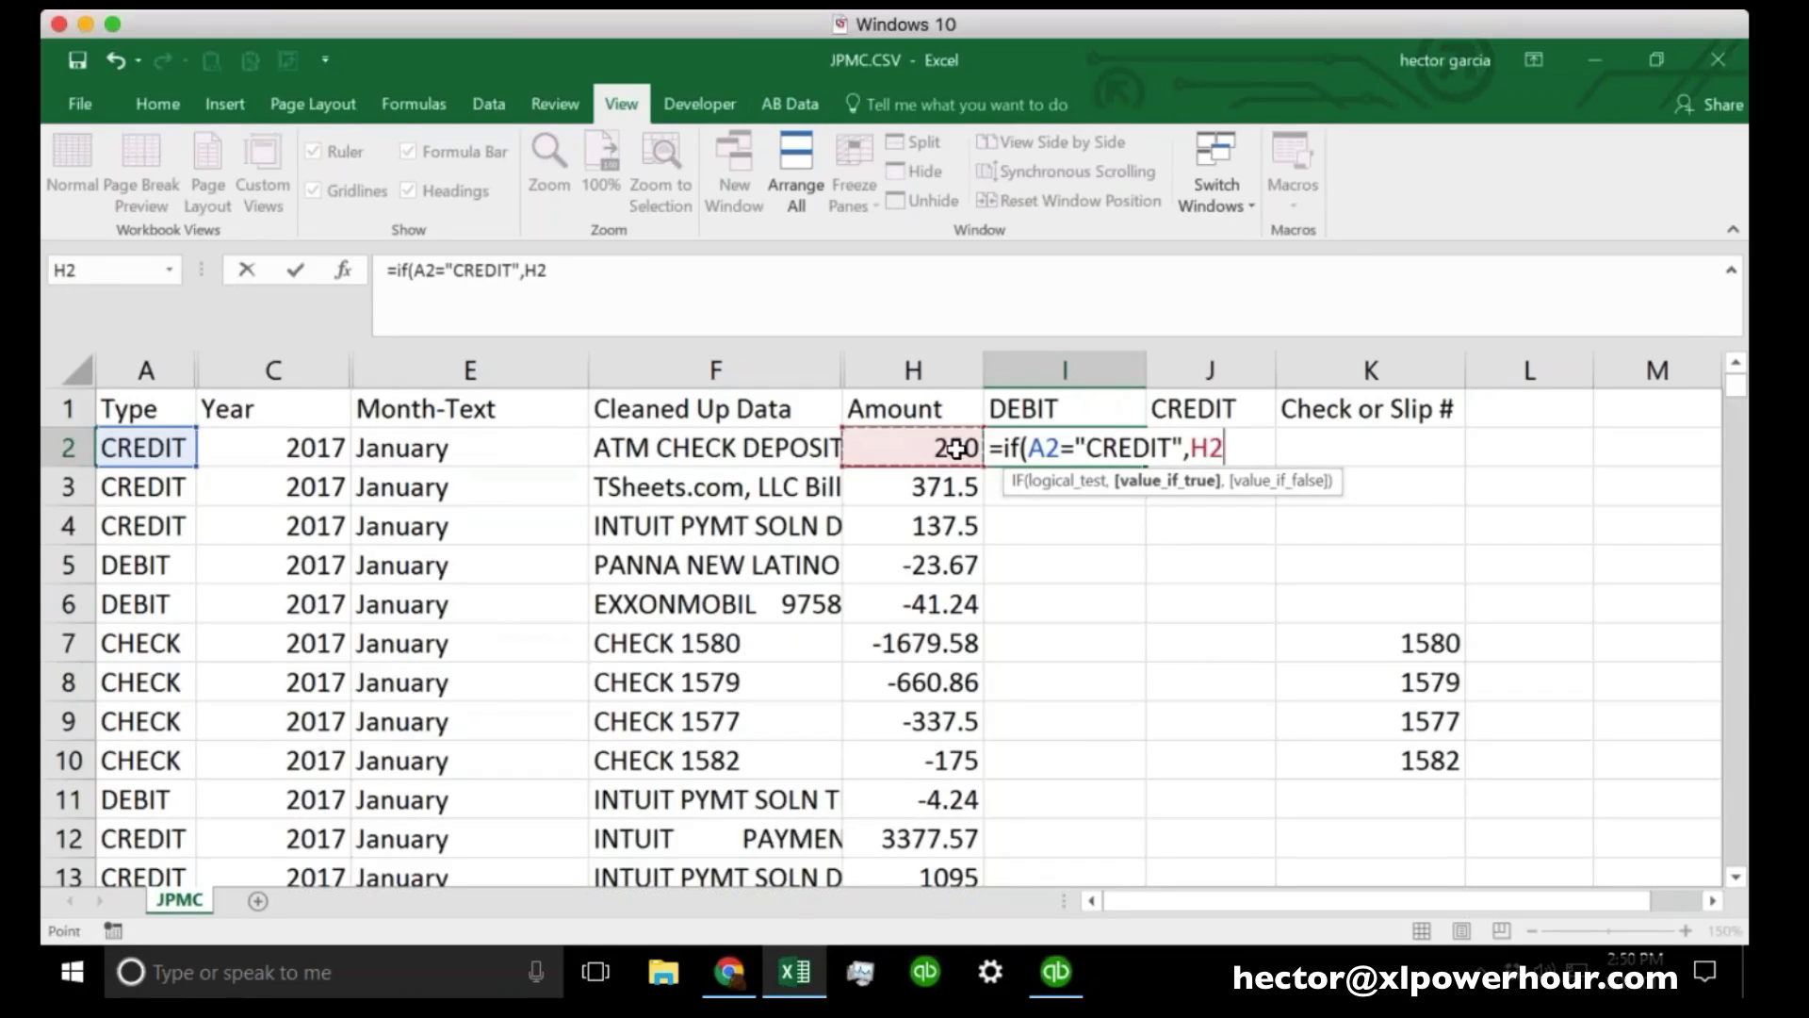
key("Return")
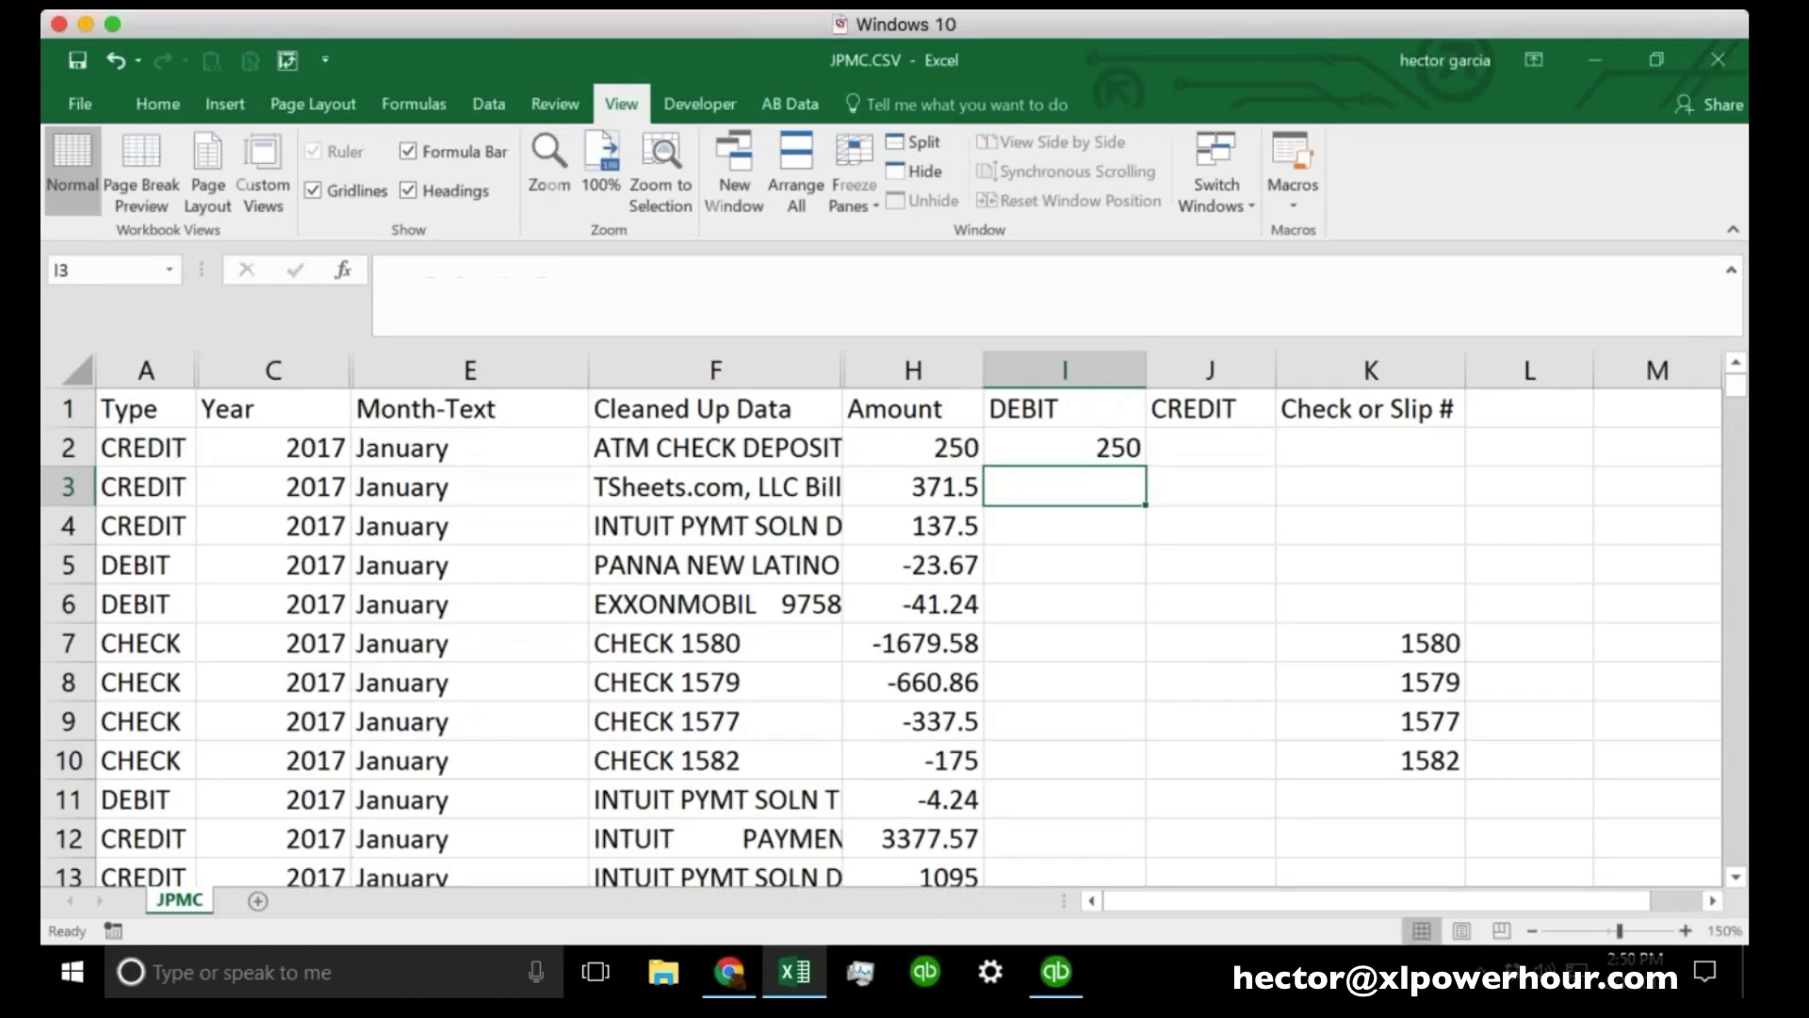
left_click(1128, 447)
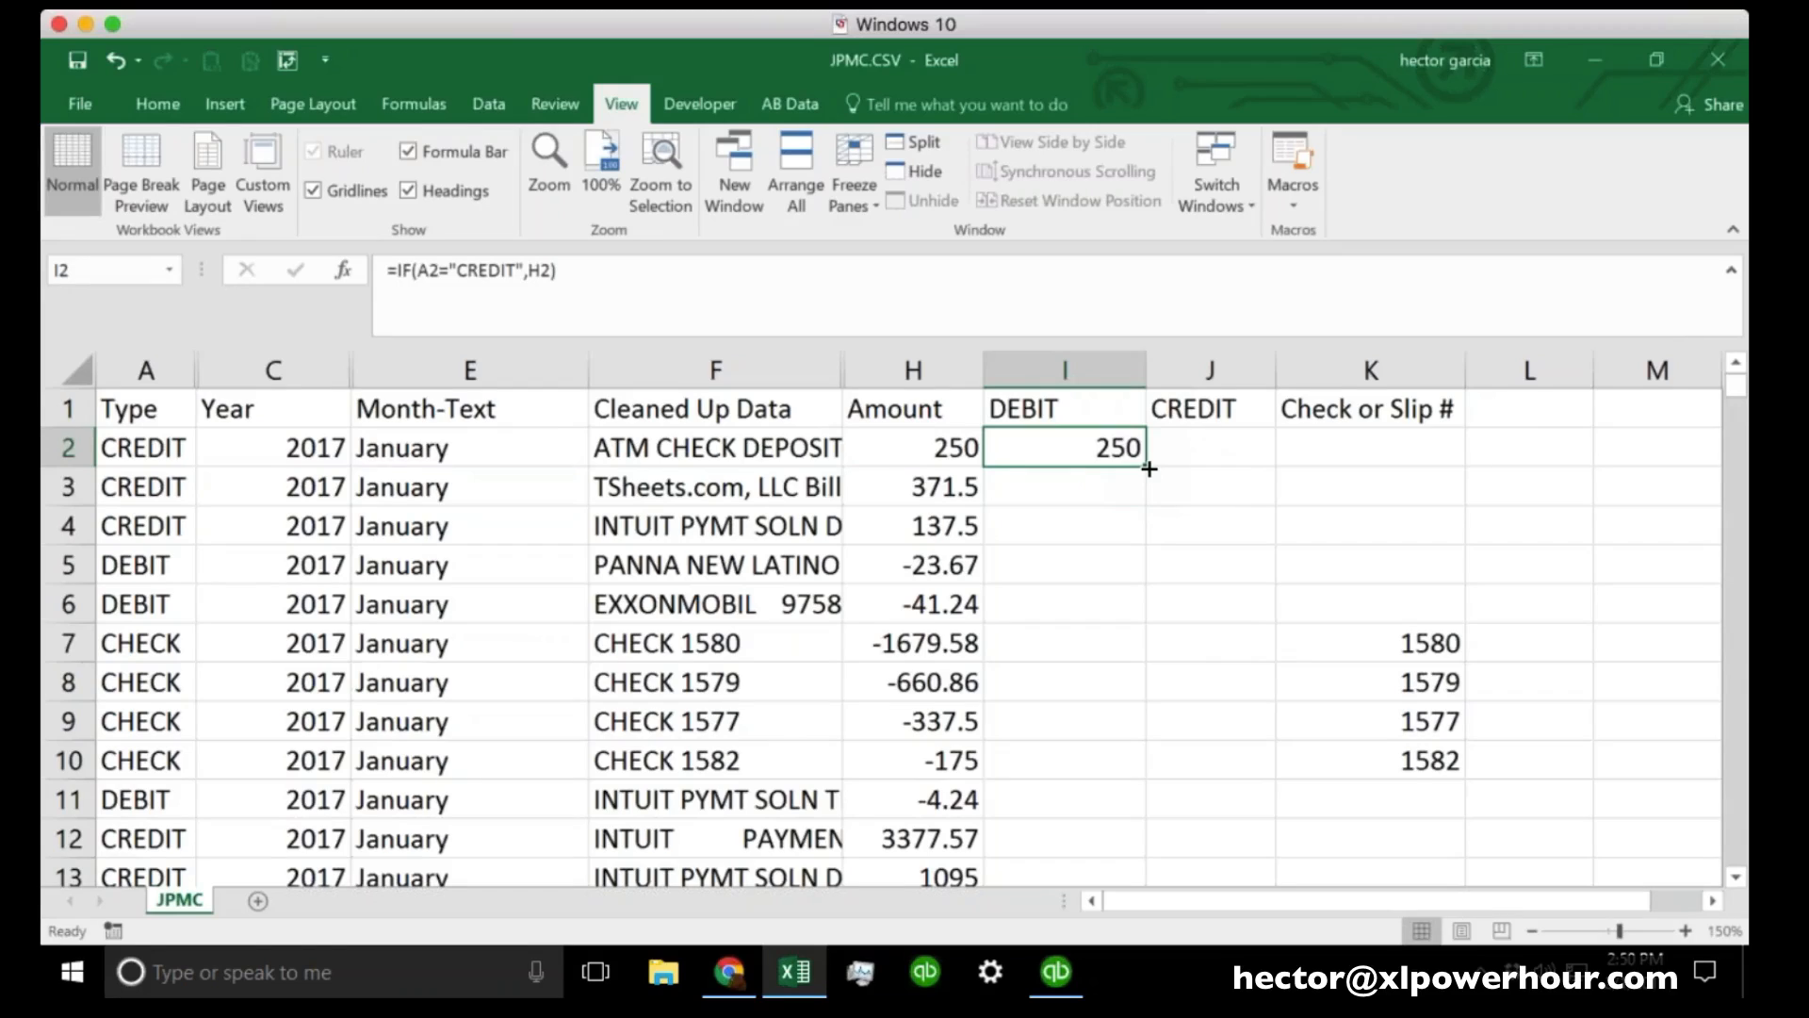
double_click(1148, 468)
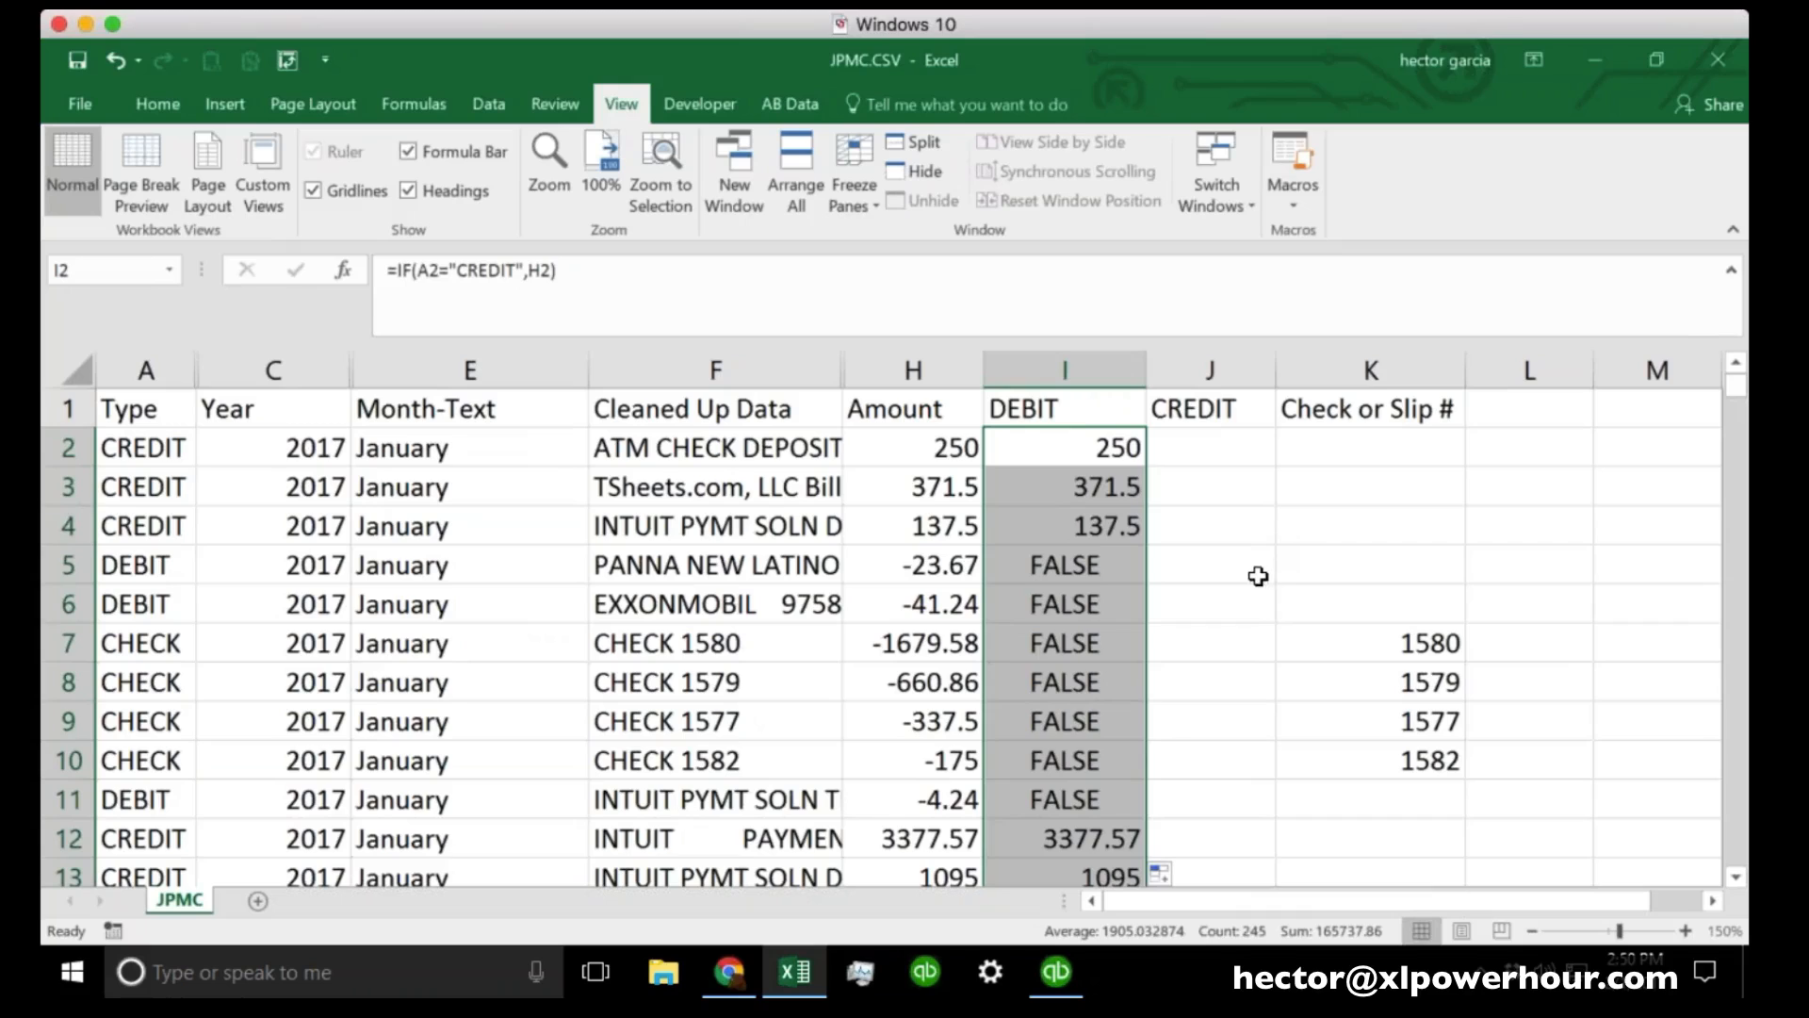
Change the I2 formula to =IF(A2="CREDIT",H2,""), fill it down the DEBIT column and check the filled rows.
left_click(1079, 445)
left_click(577, 272)
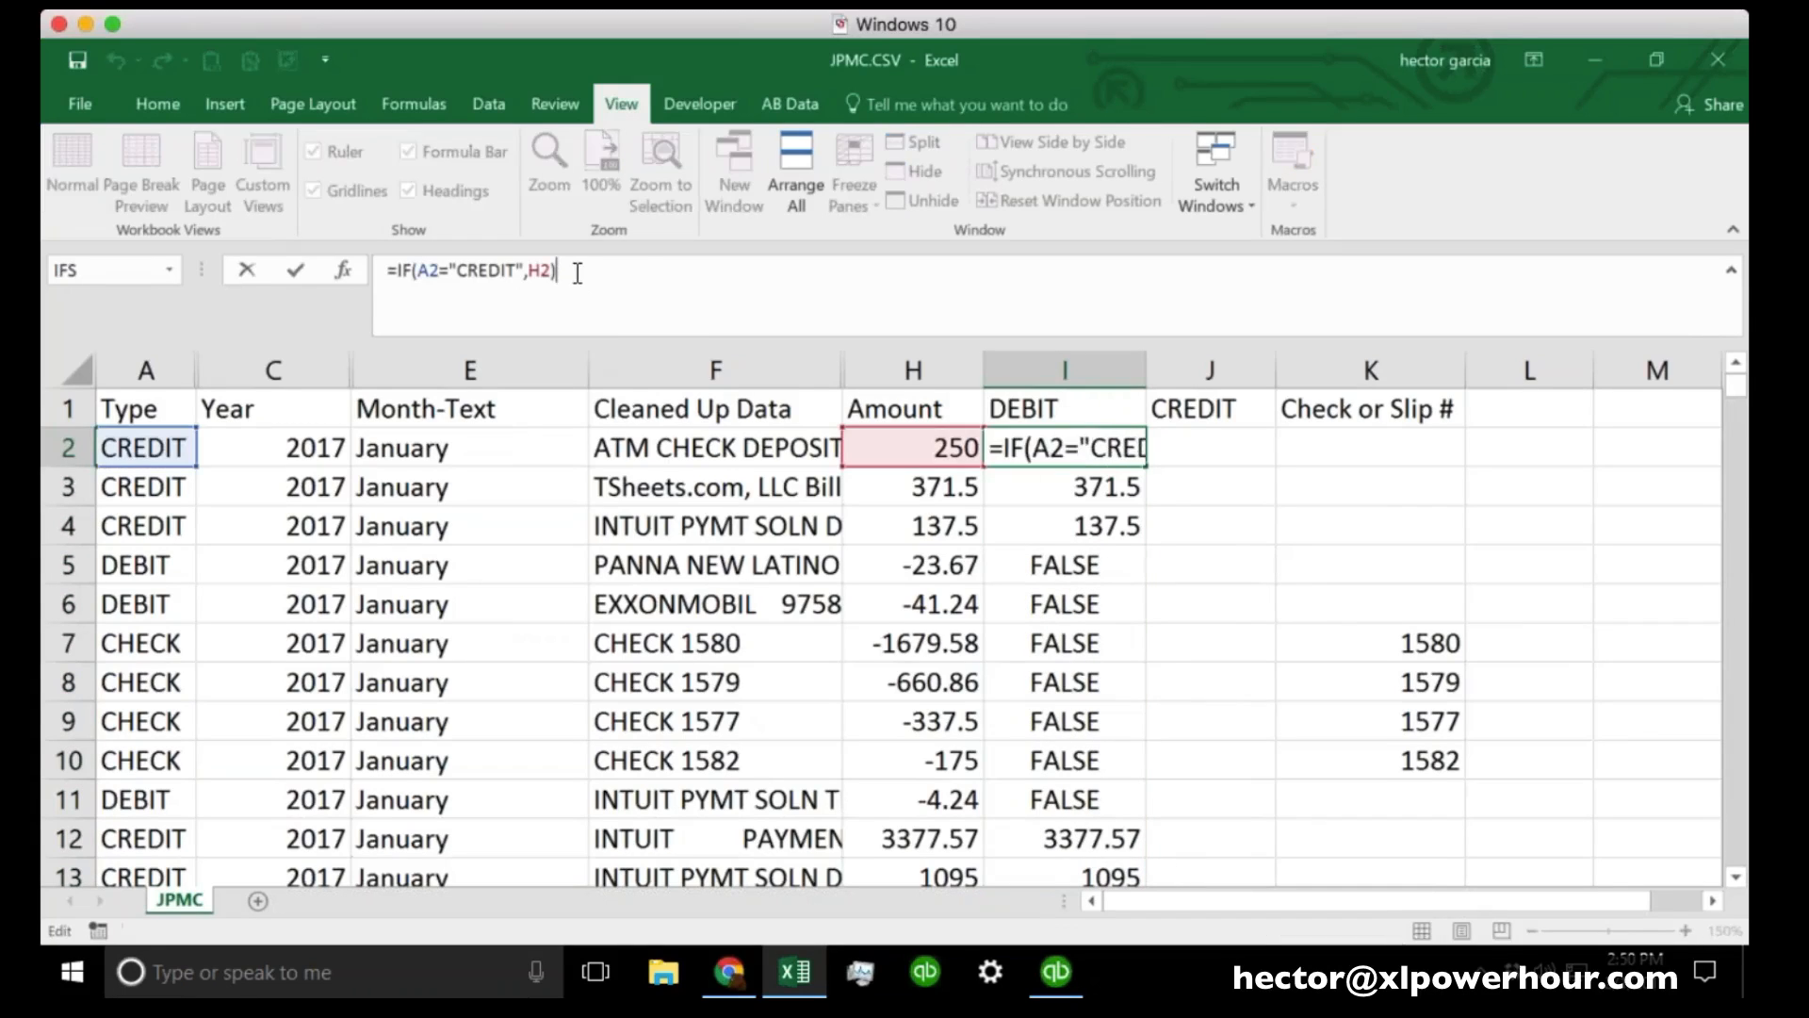
key("BackSpace")
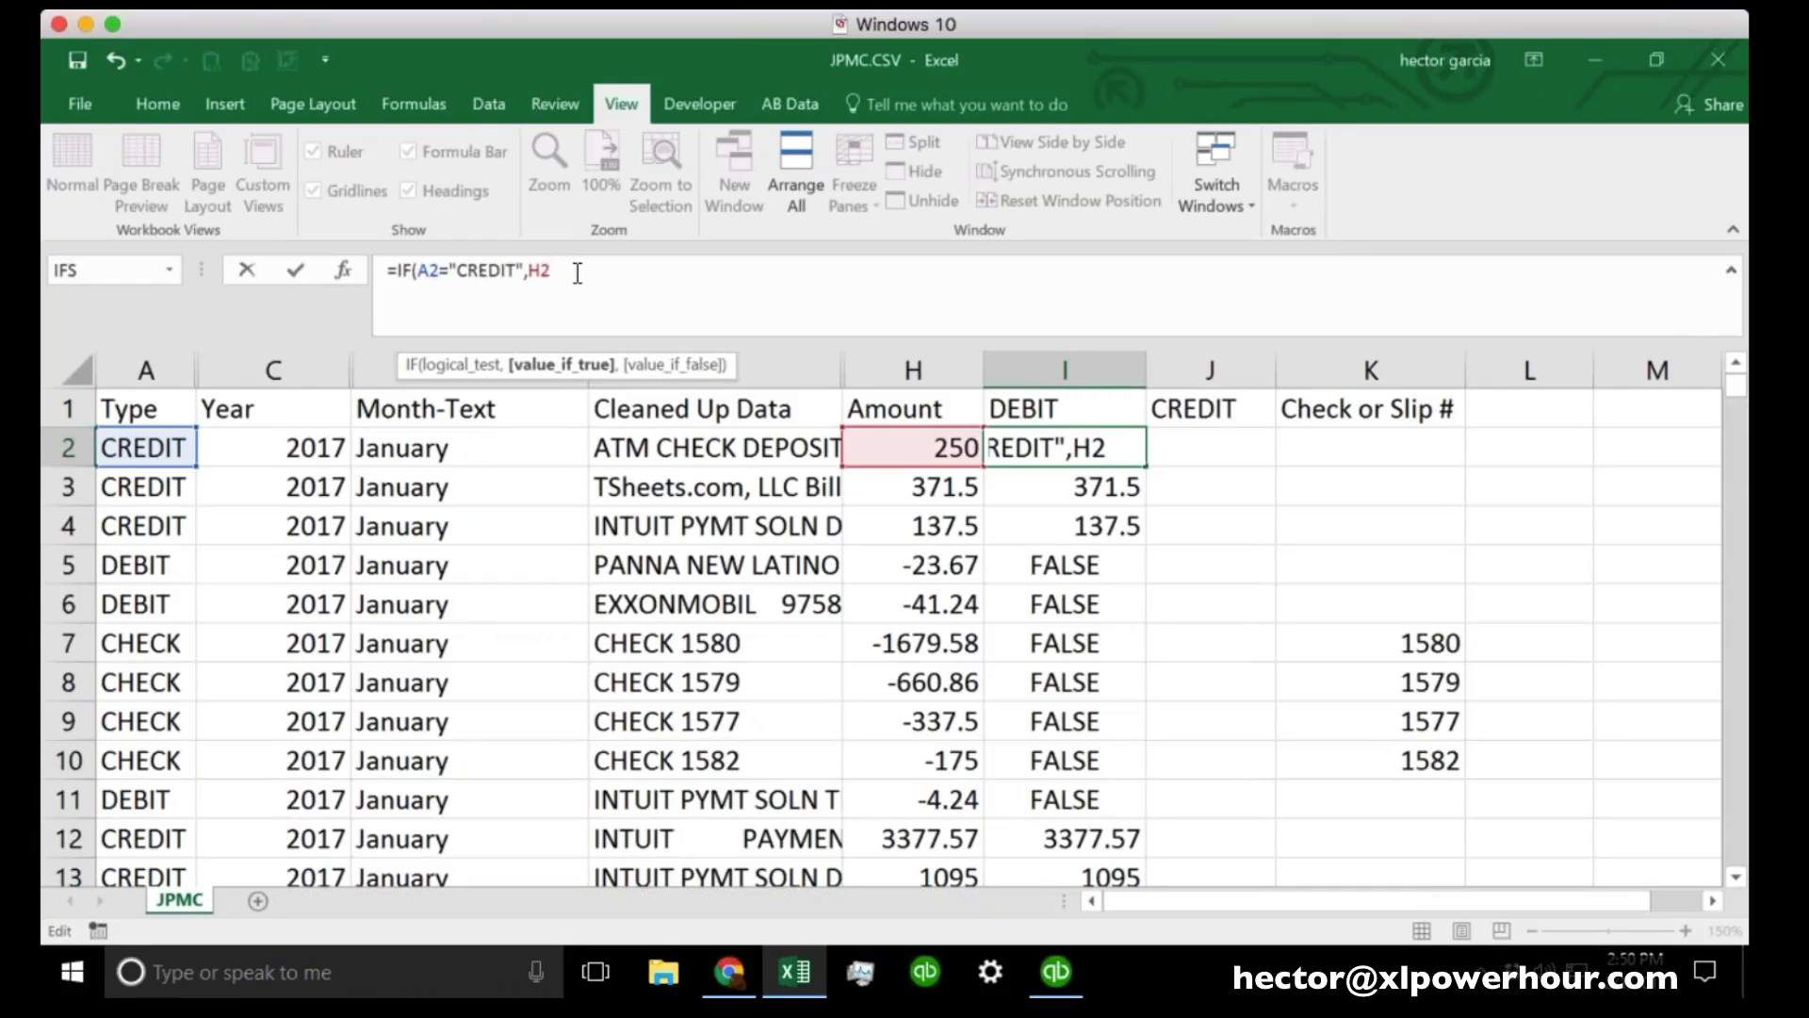
type(",")
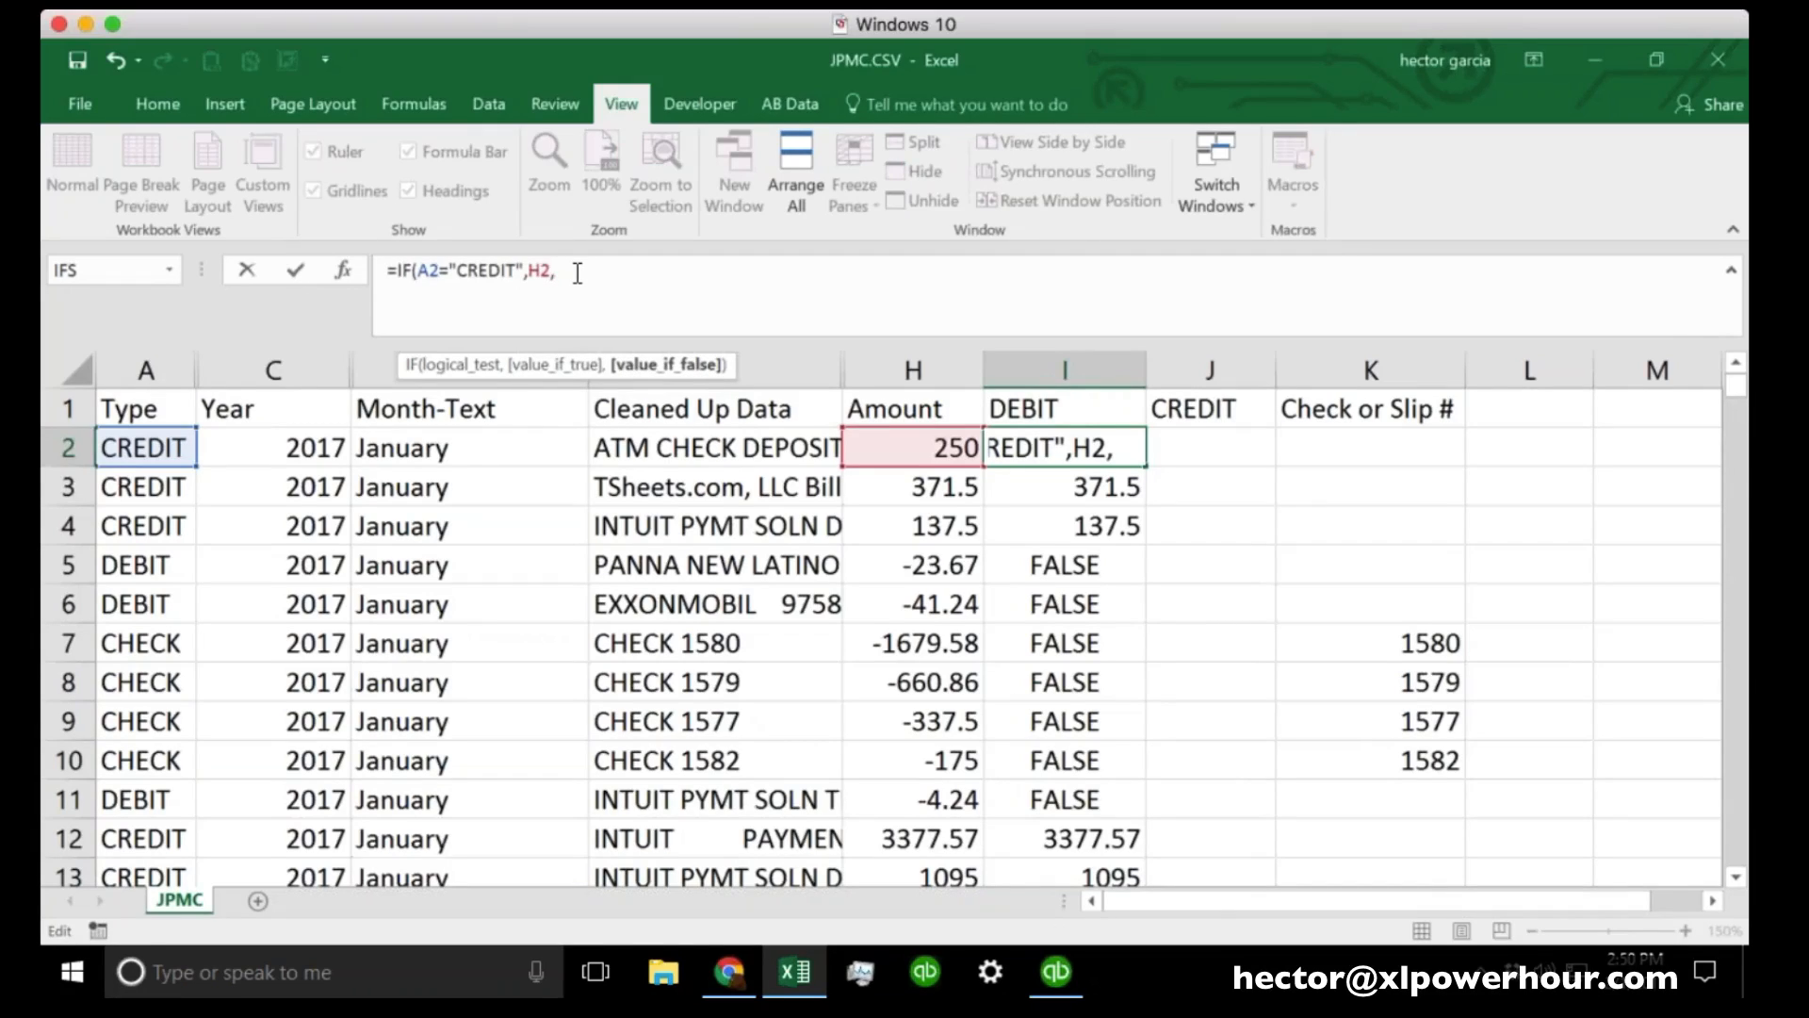
type("\"\")")
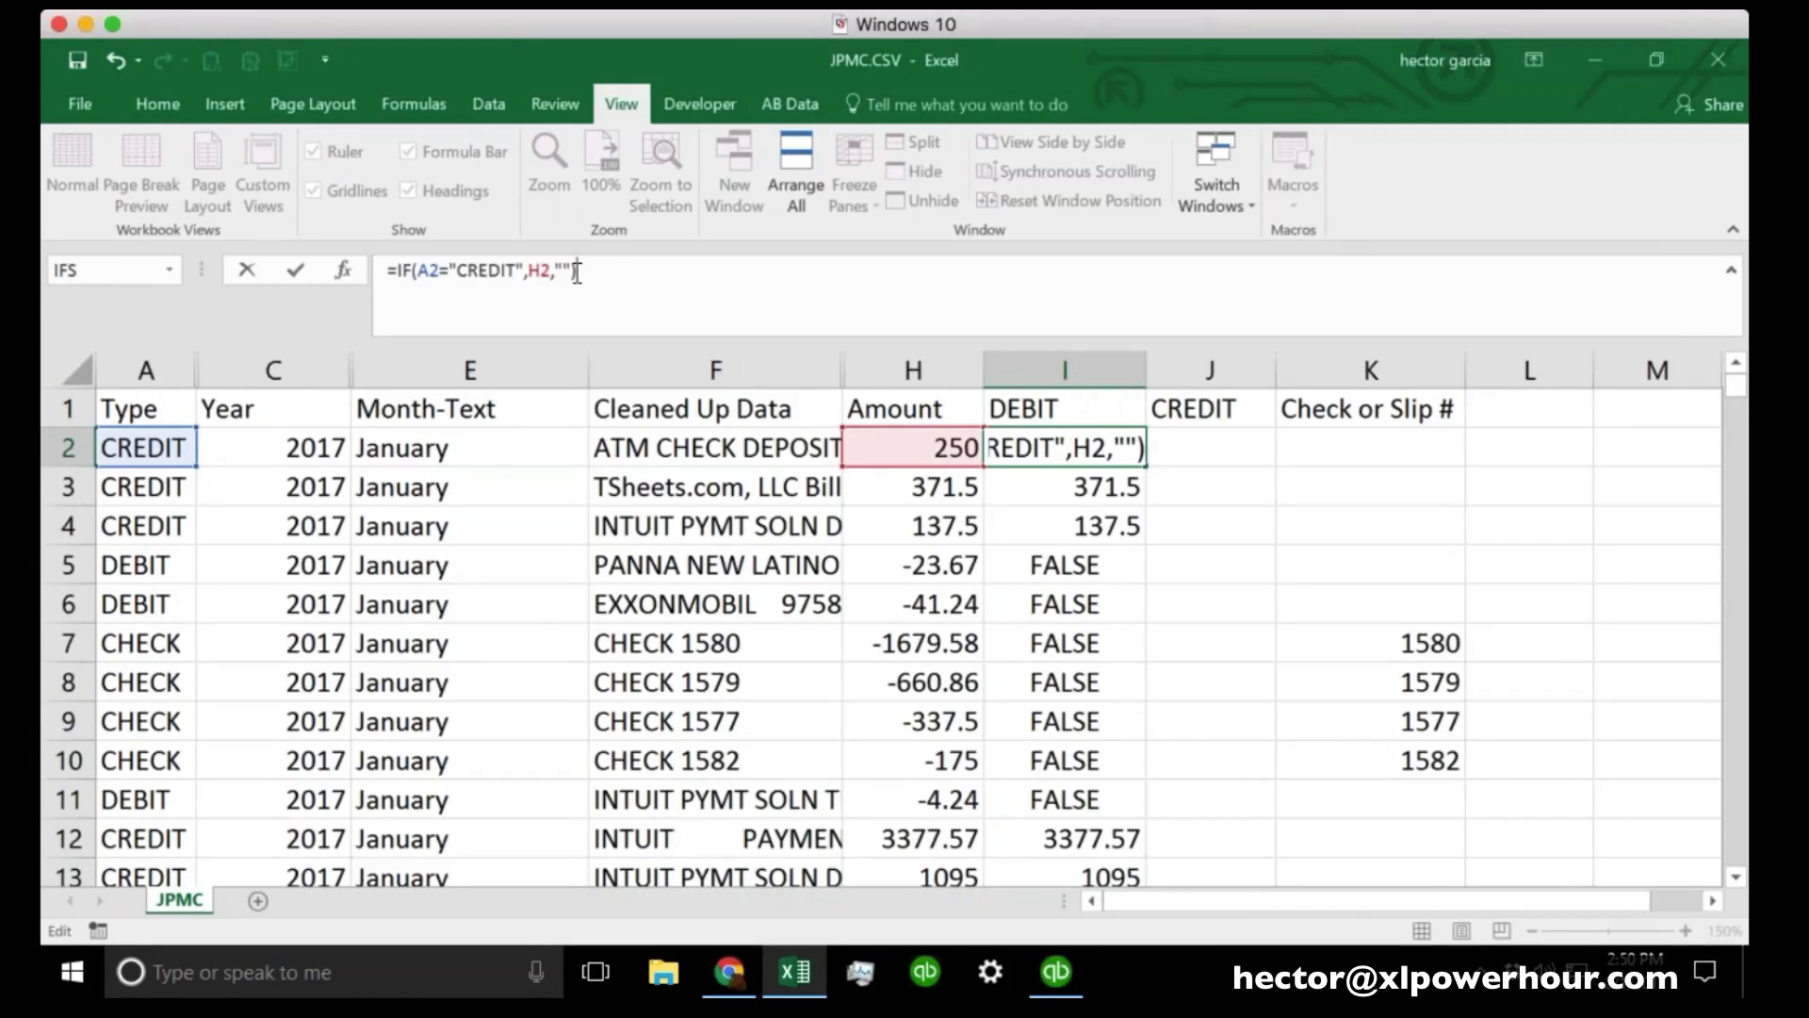
key("Return")
key("Up")
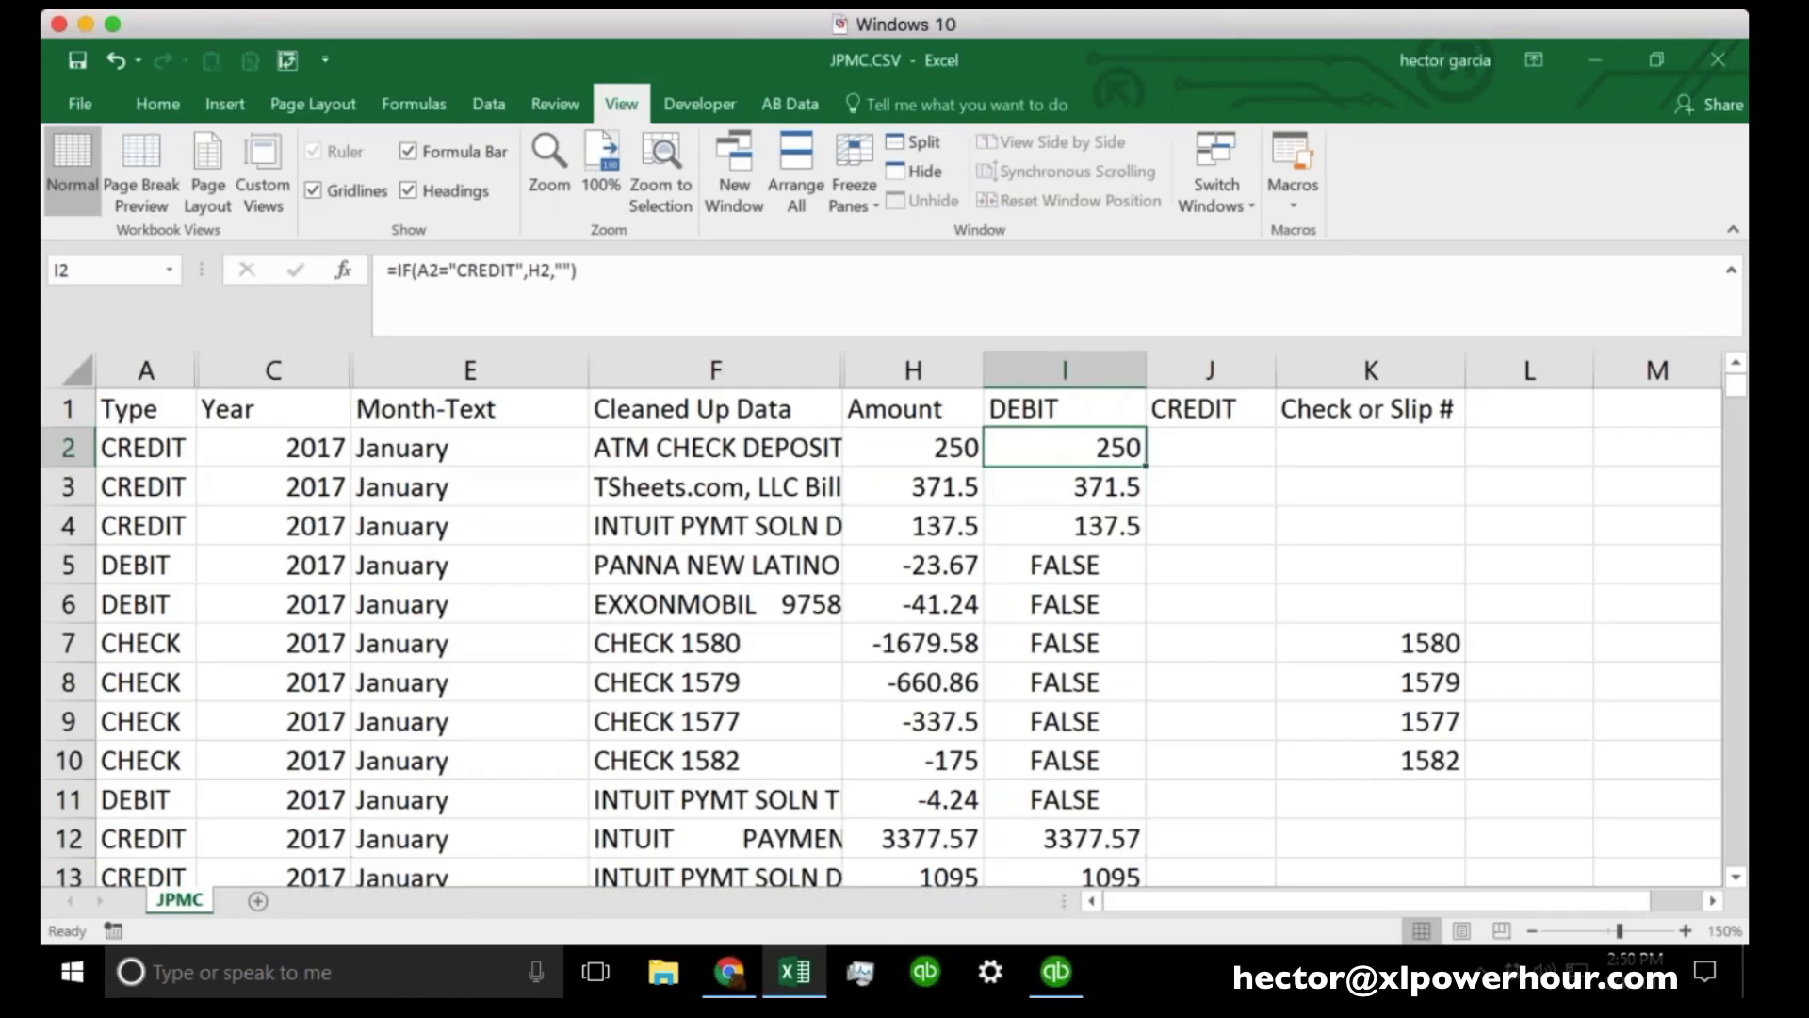
double_click(1144, 466)
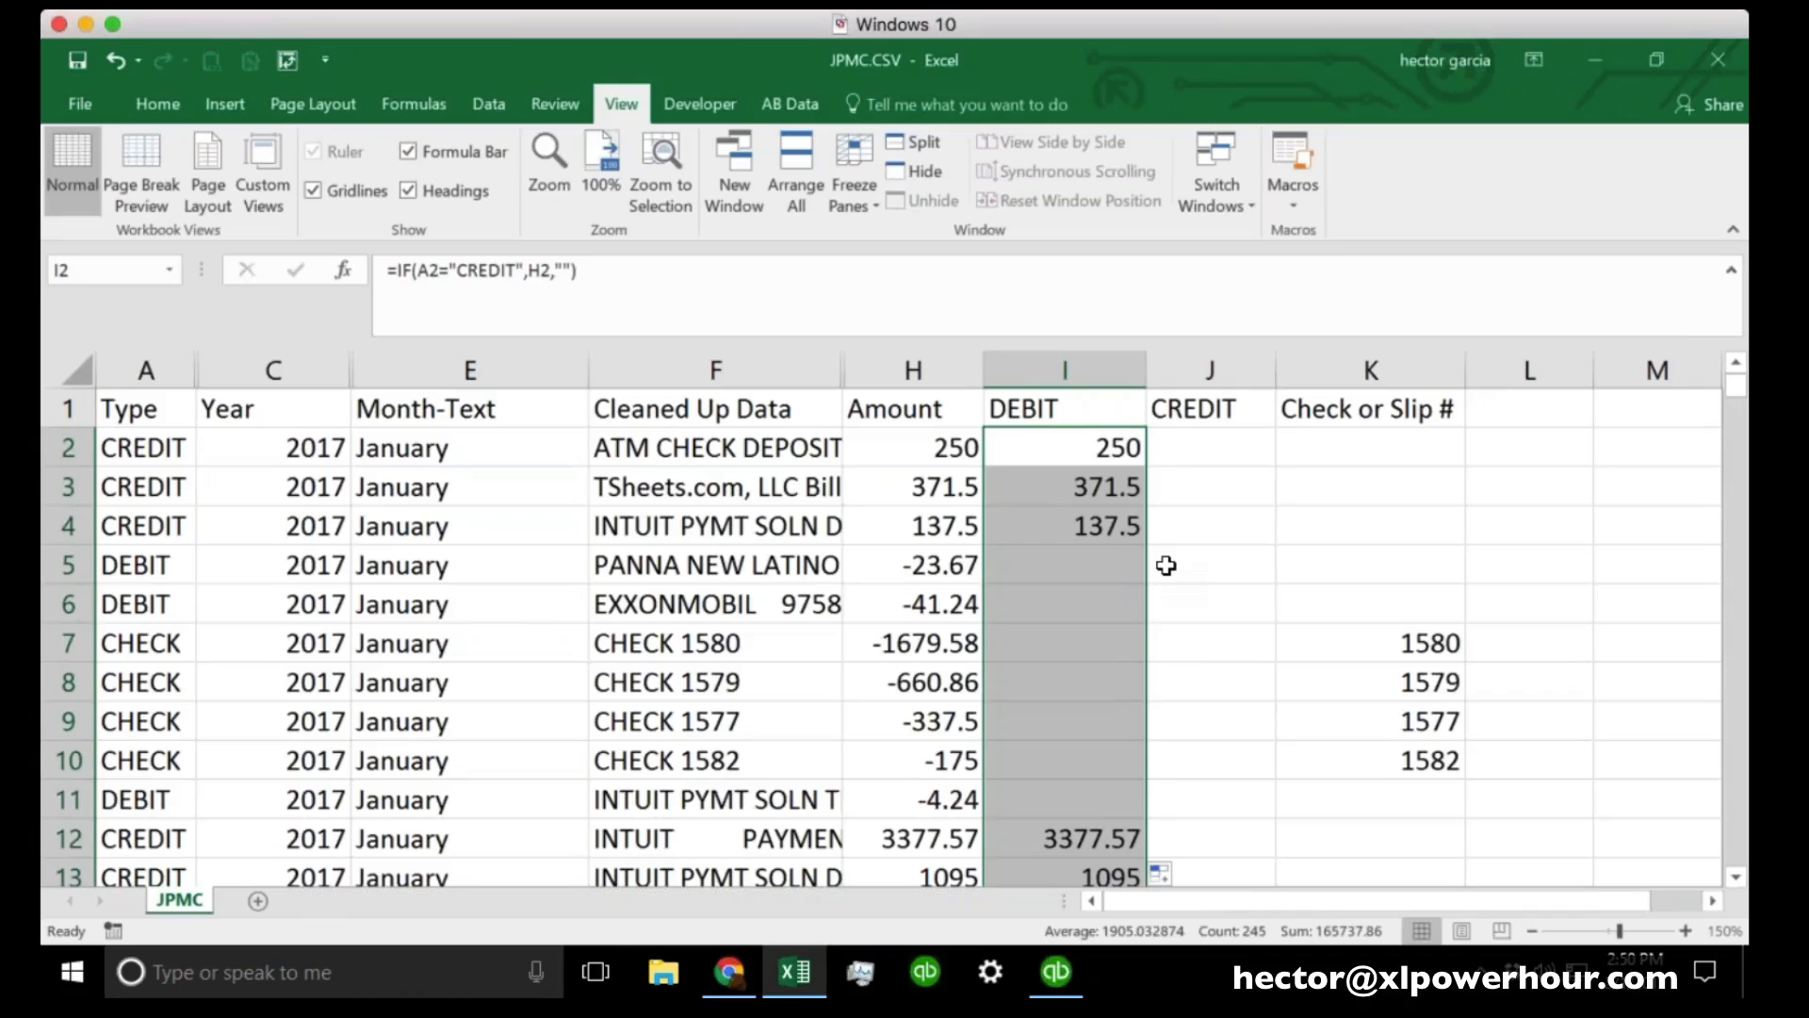
scroll(1037, 628, "down", 6)
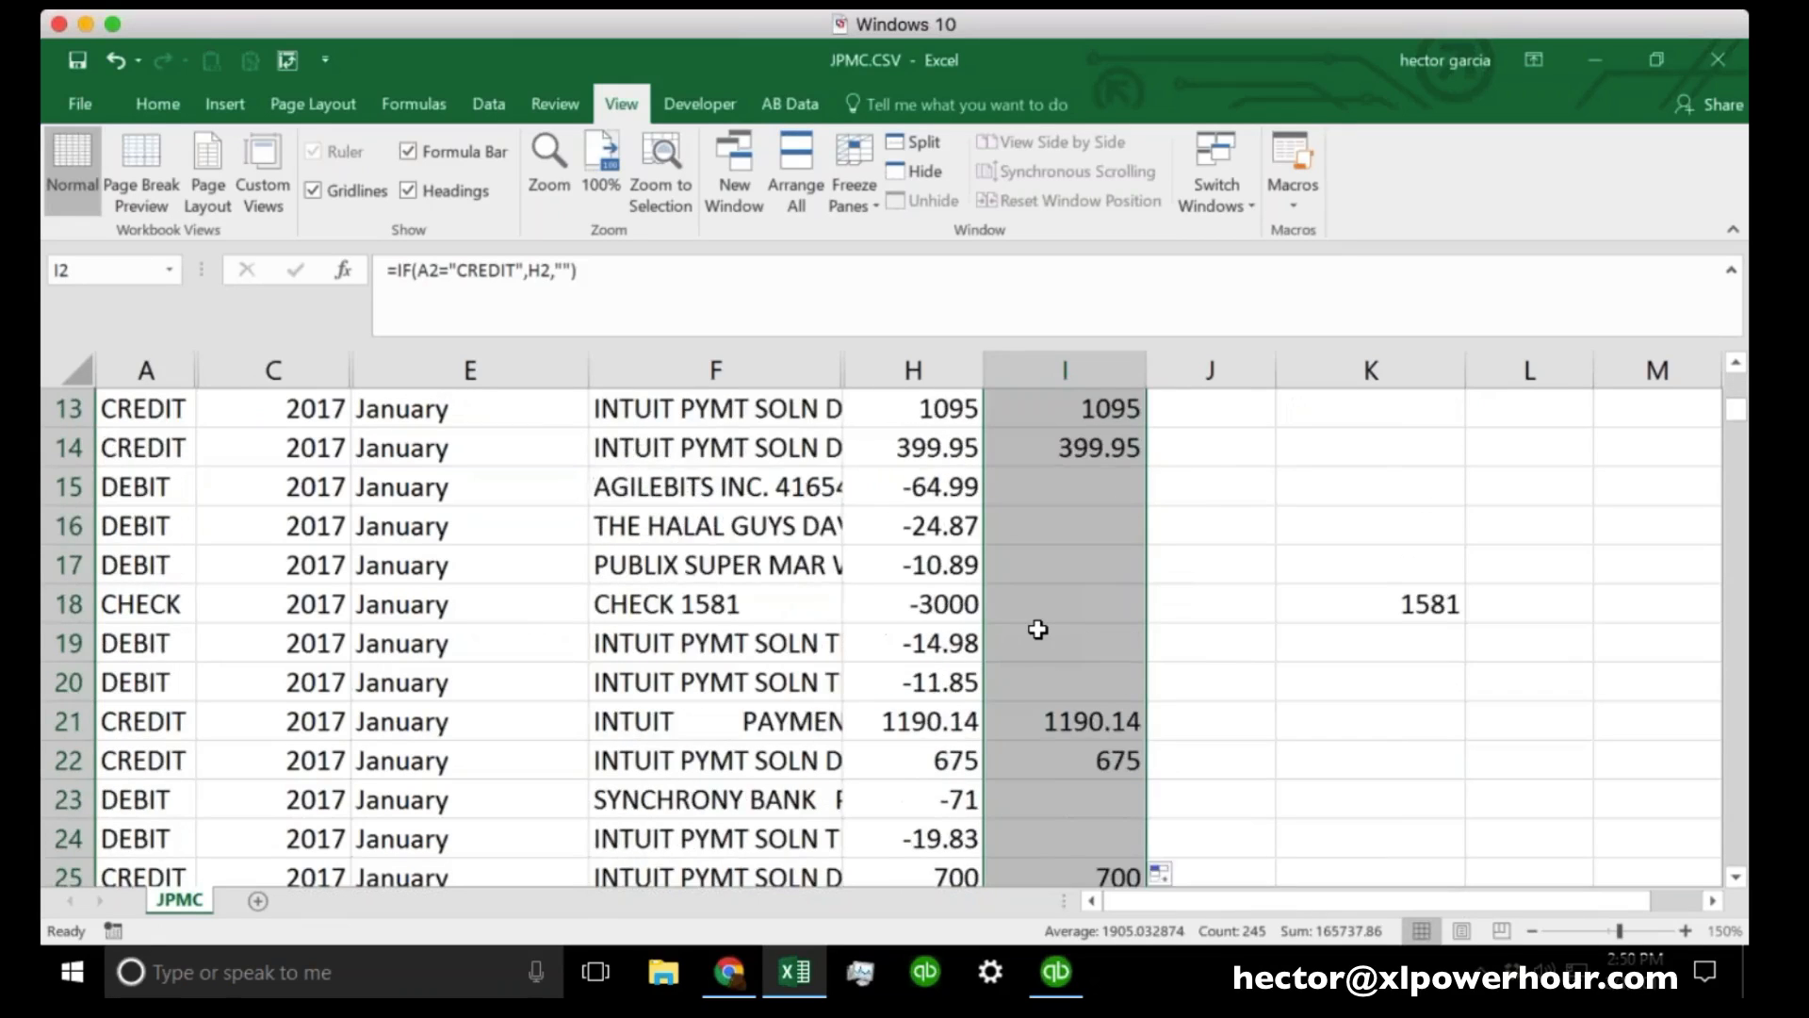
scroll(1037, 628, "down", 3)
scroll(1037, 626, "up", 9)
Correct the condition in I2 to match the DEBIT header, making the formula =IF(A2="DEBIT",H2,"").
left_click(1202, 445)
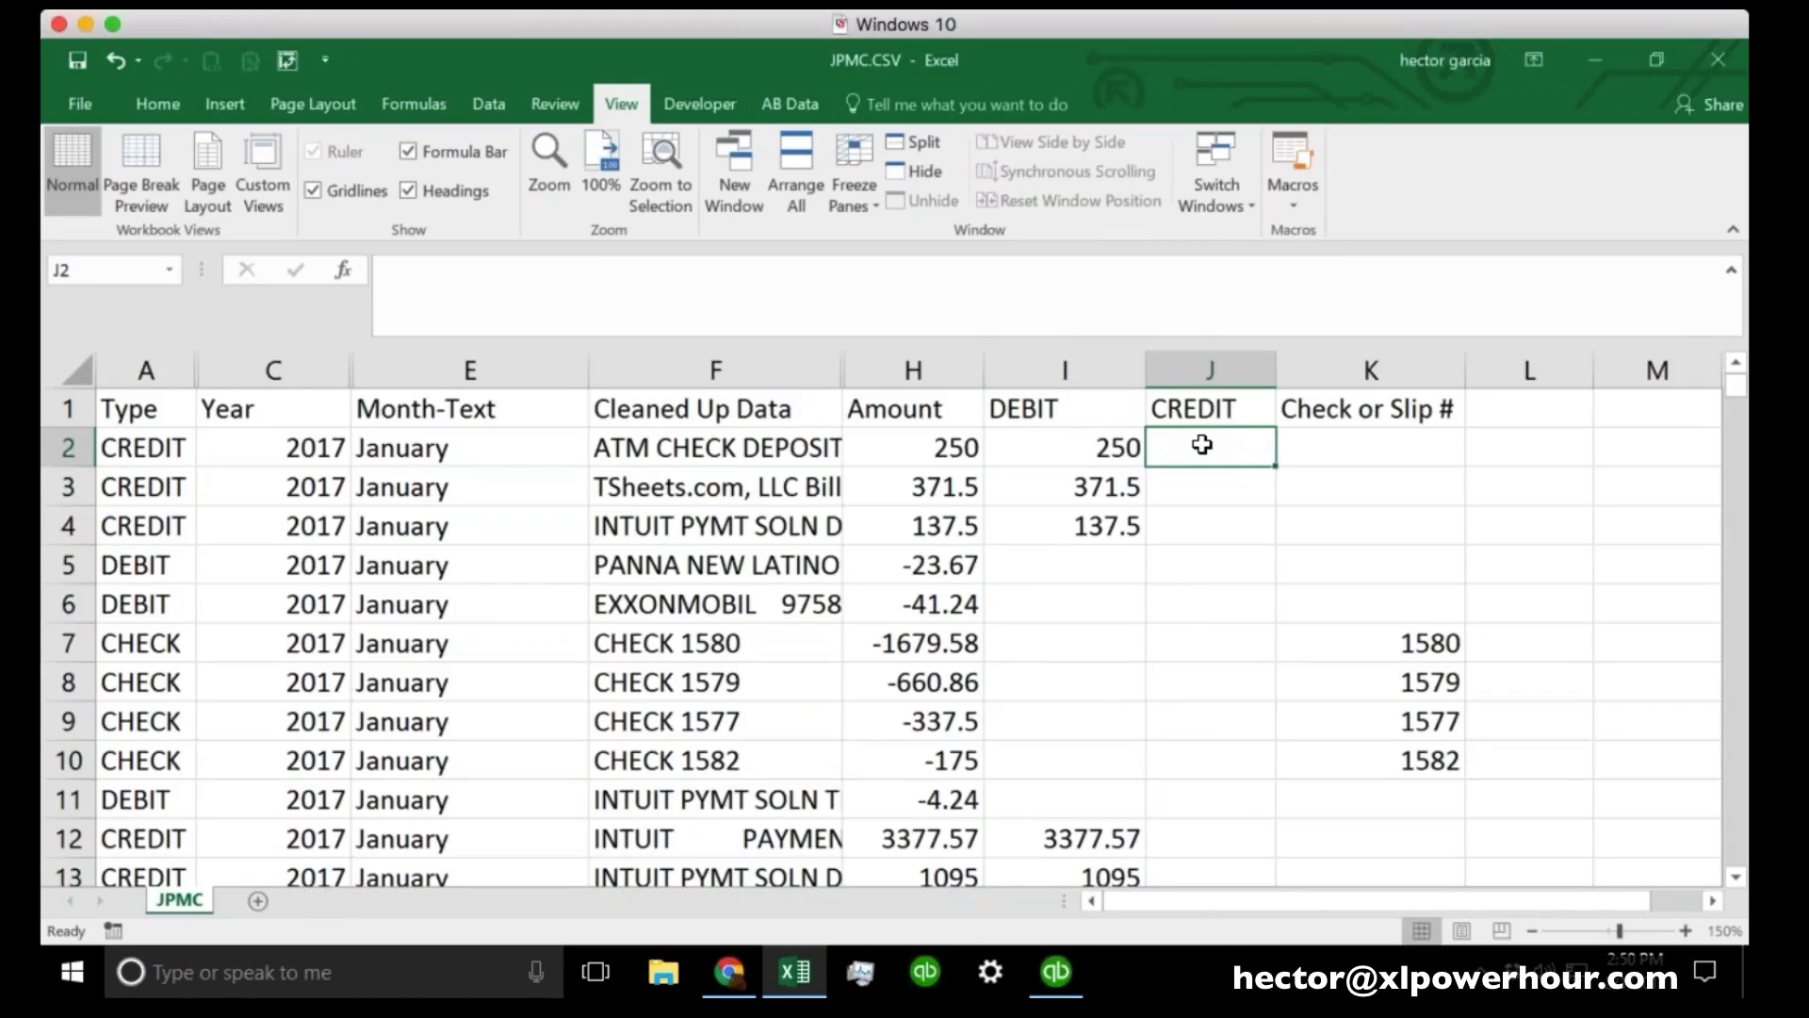
left_click(1121, 444)
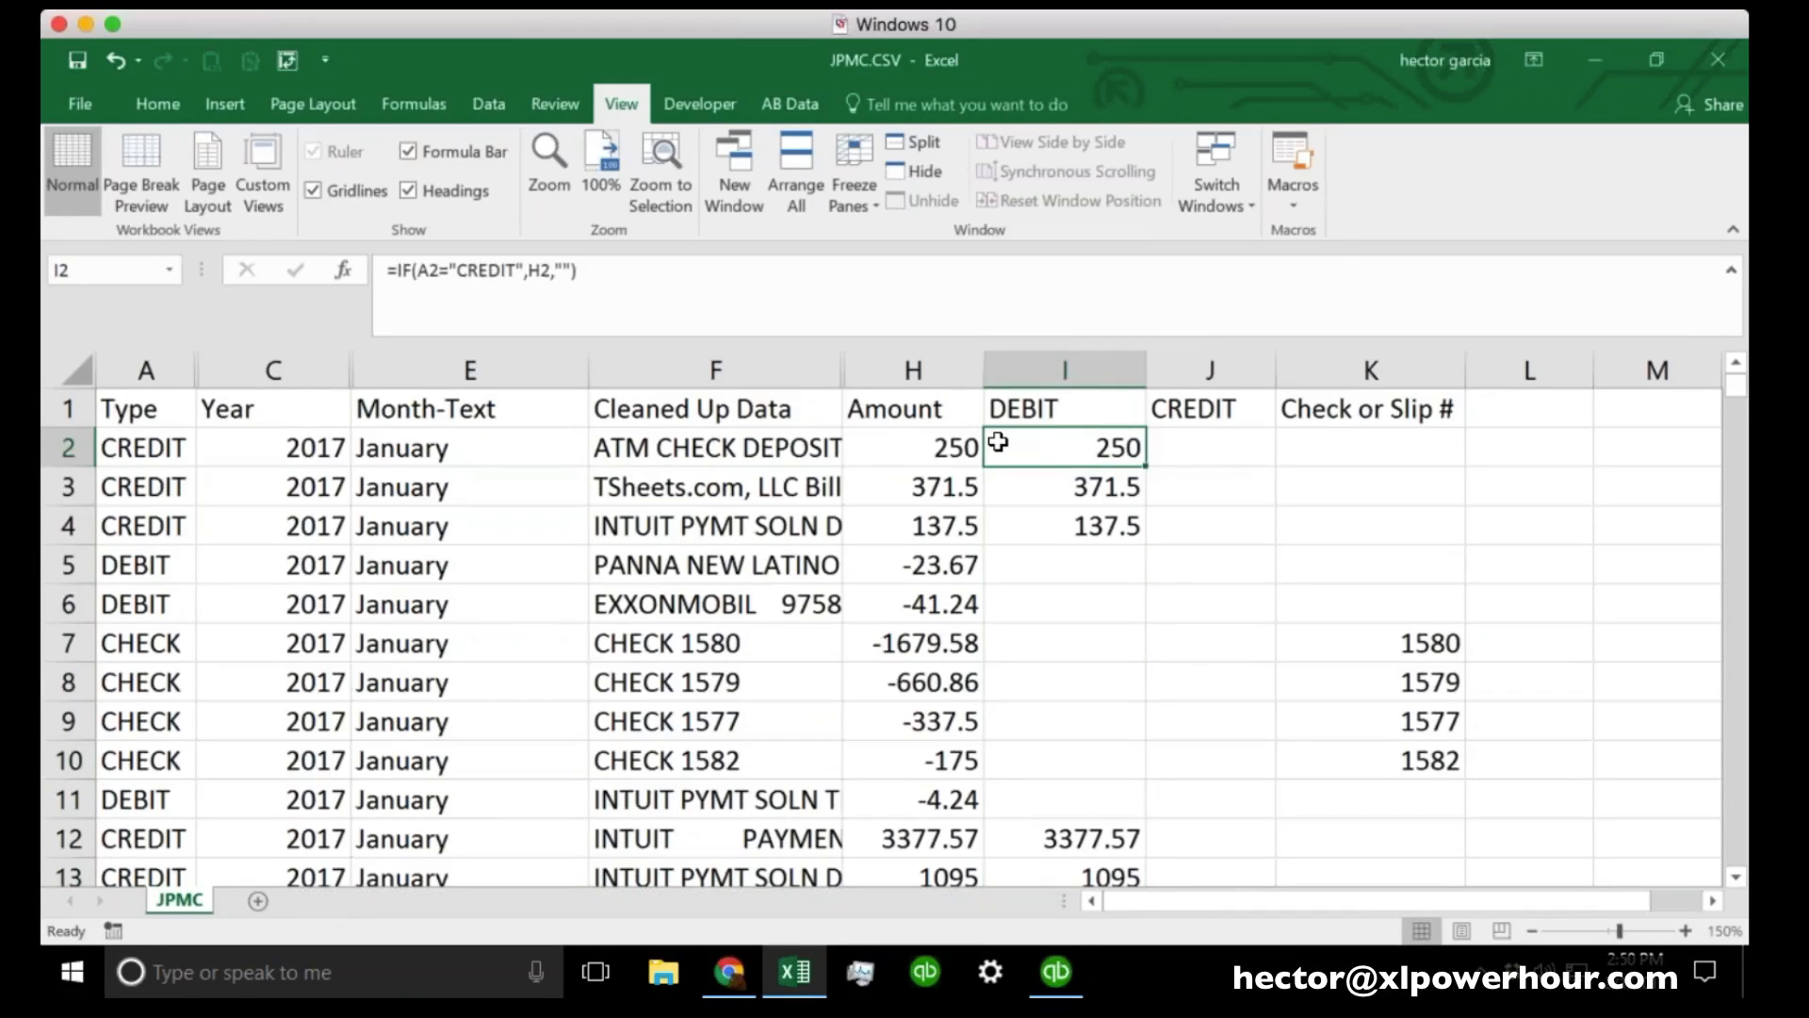
left_click(1064, 369)
left_click(1032, 441)
left_click(514, 270)
key("BackSpace")
key("BackSpace")
key("BackSpace")
key("BackSpace")
key("BackSpace")
key("BackSpace")
type("DEBIT")
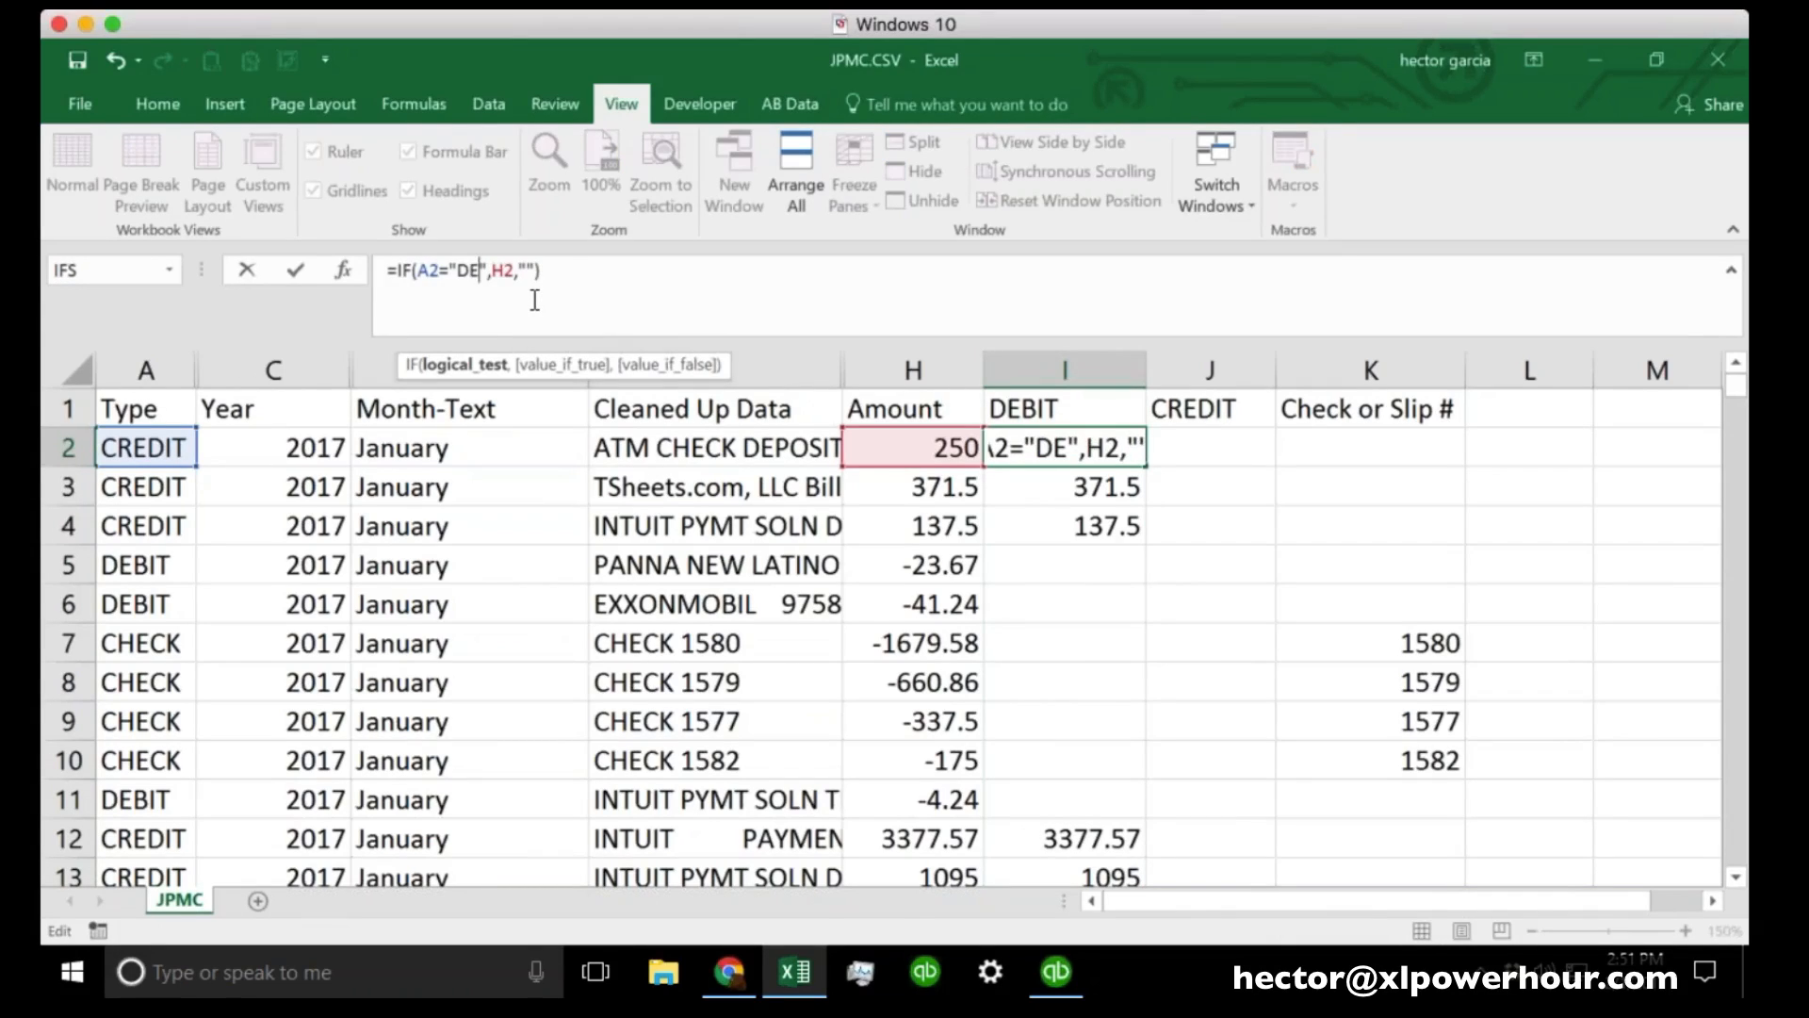
key("Return")
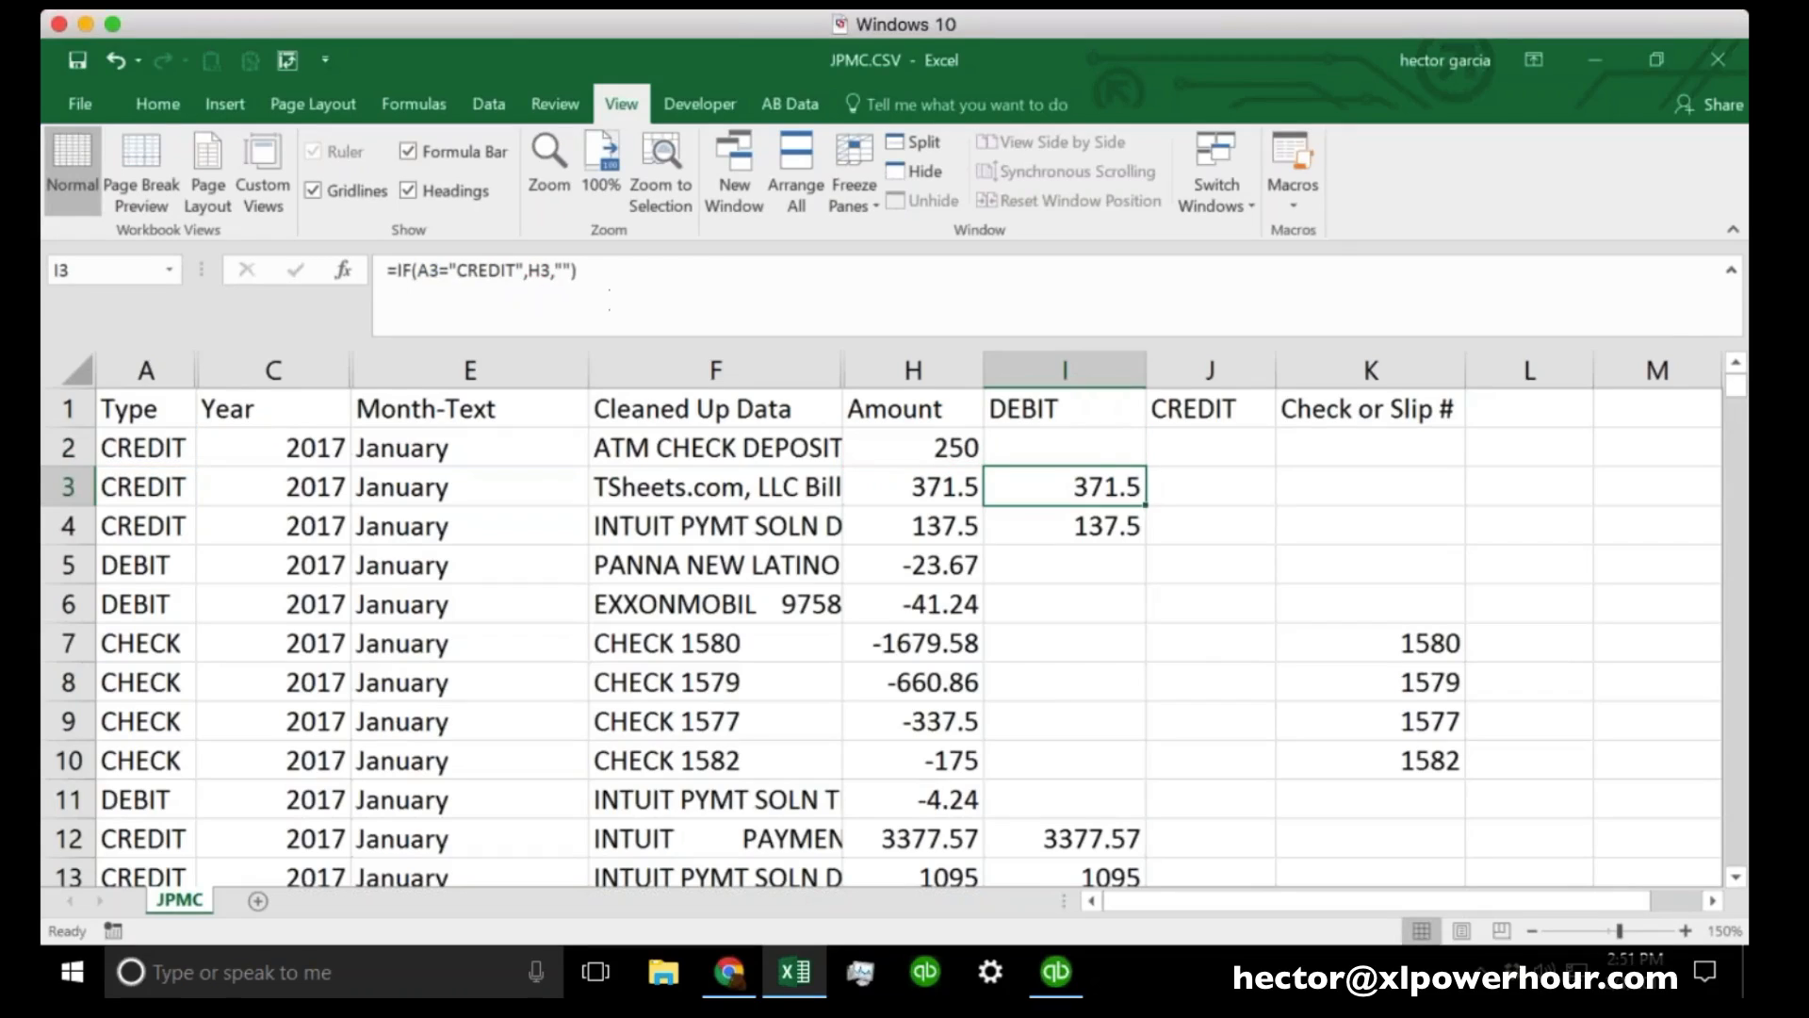
Fill the corrected formula in I2 down the DEBIT column and check the filled rows.
left_click(1098, 446)
double_click(1145, 466)
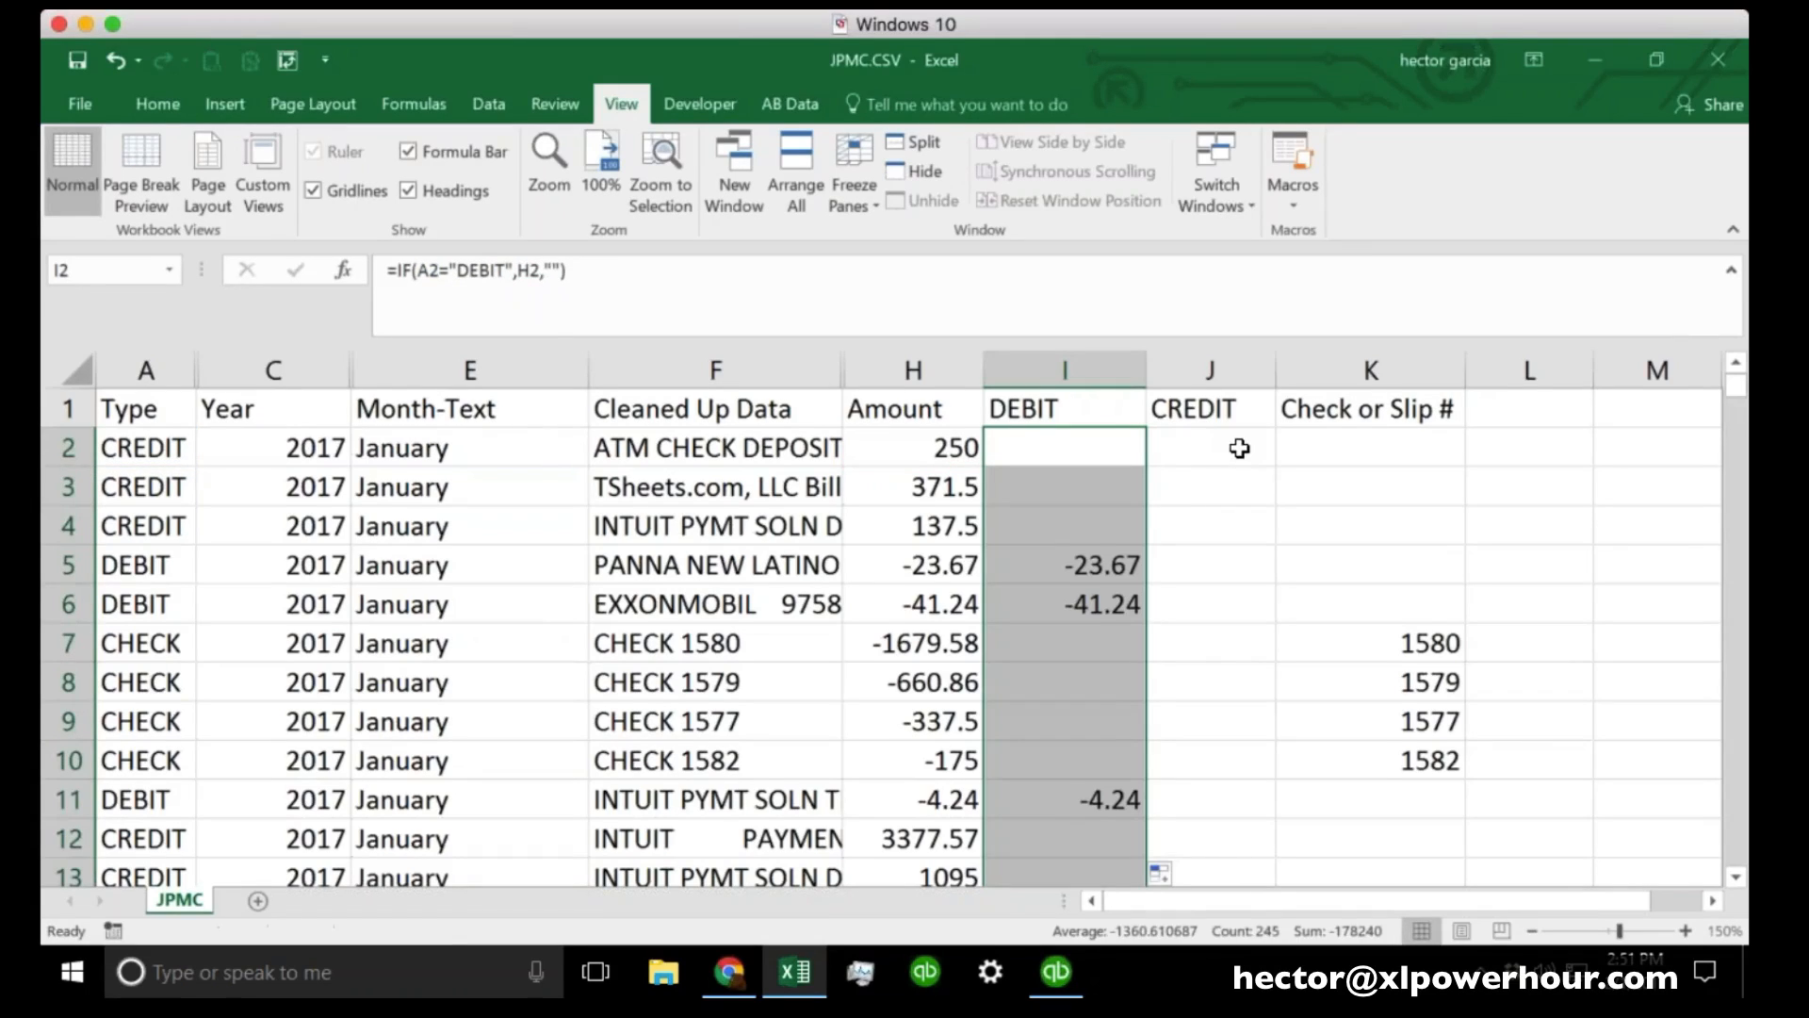
left_click(1093, 370)
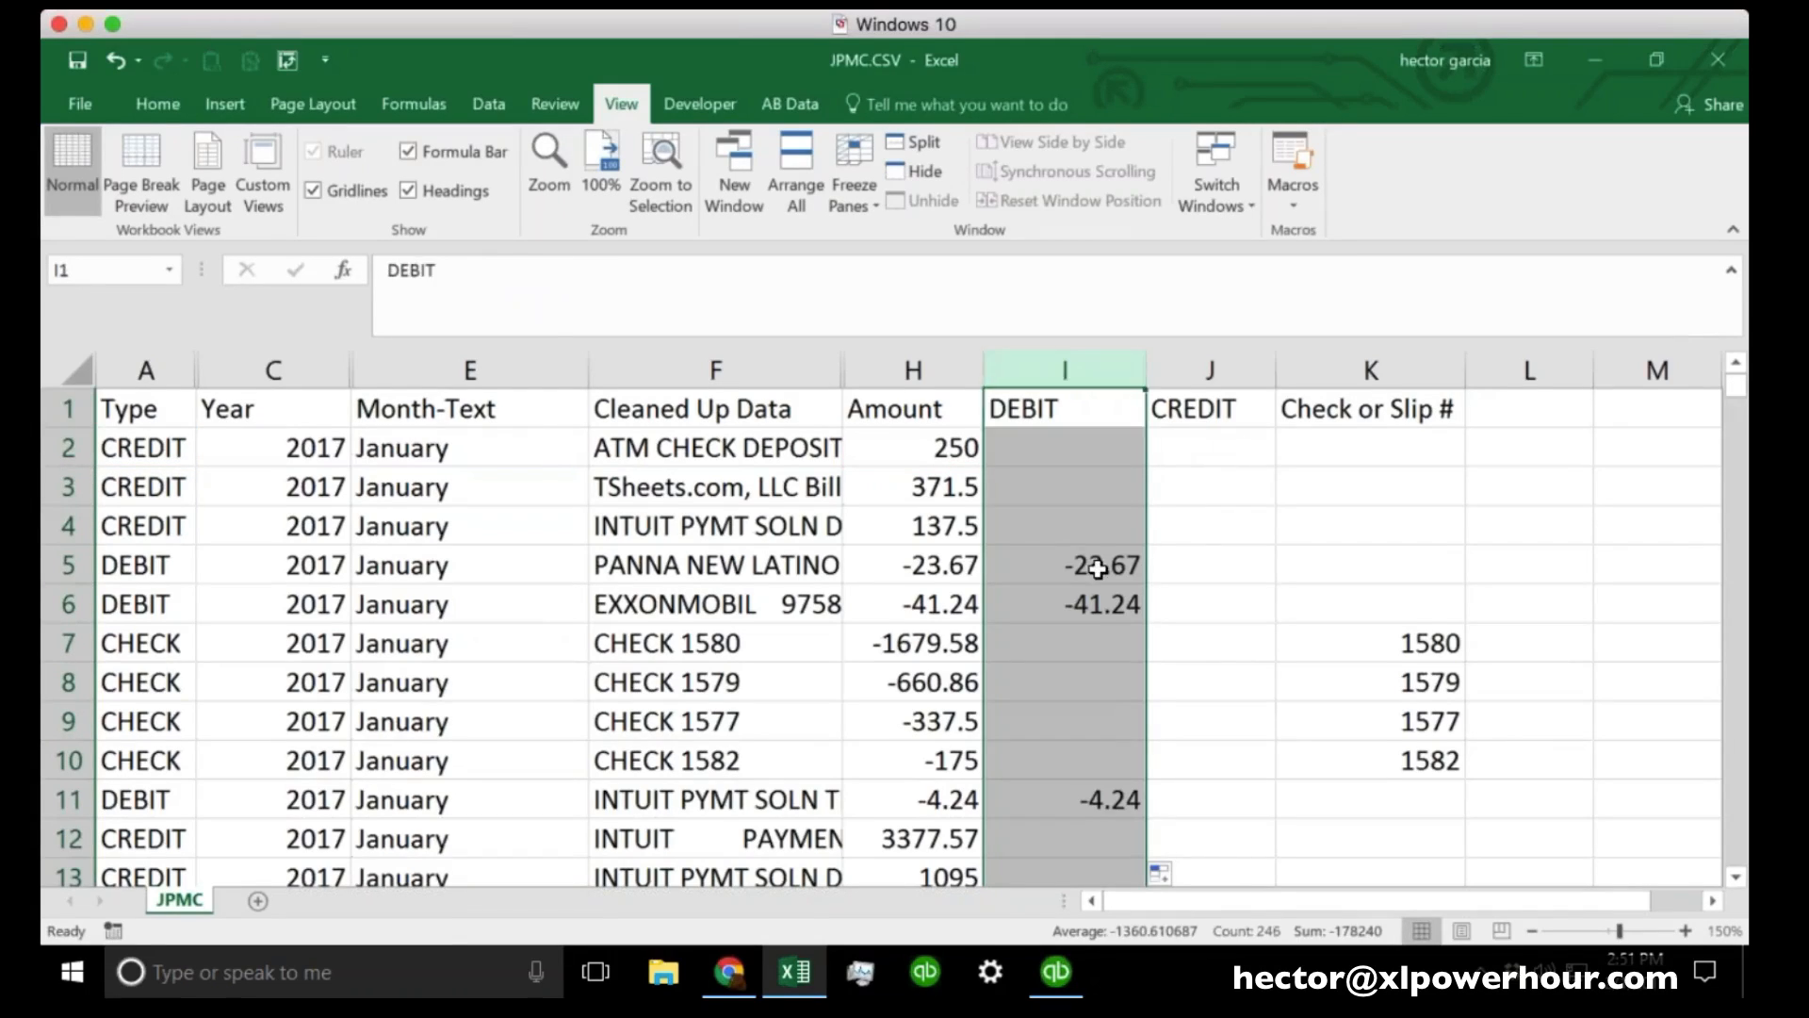
left_click(1096, 567)
left_click(1067, 434)
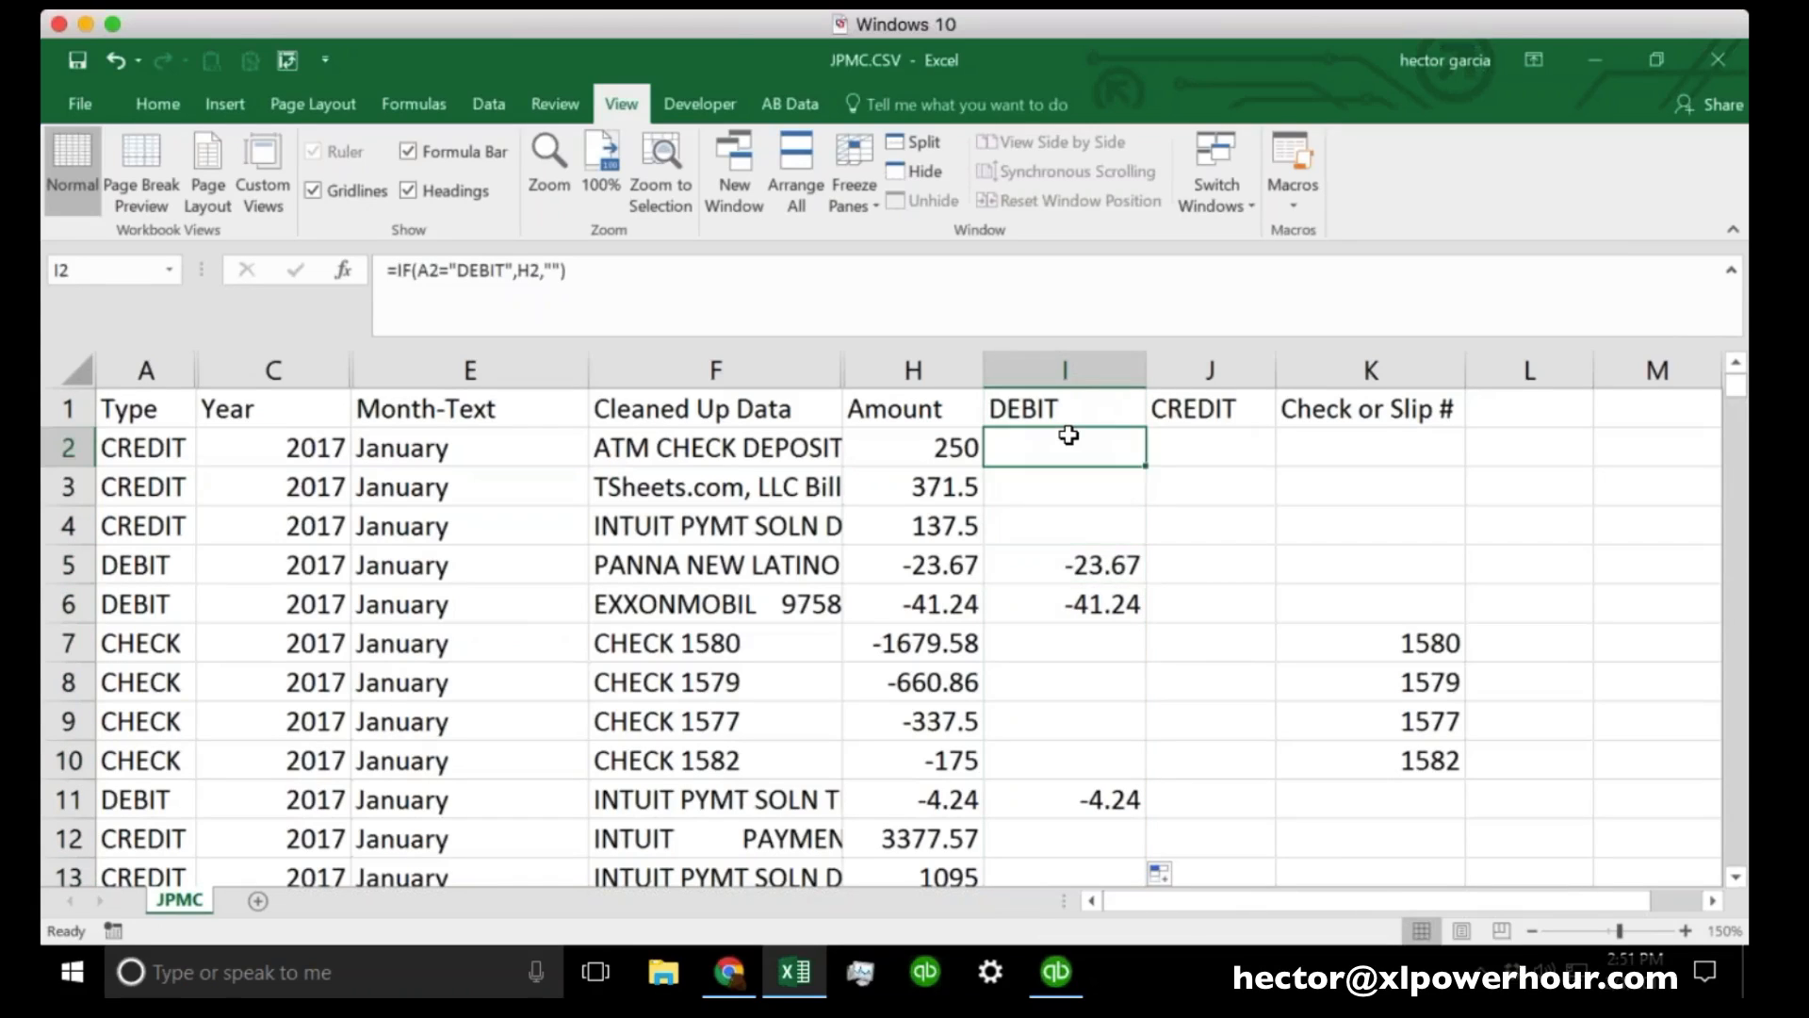
left_click(1044, 560)
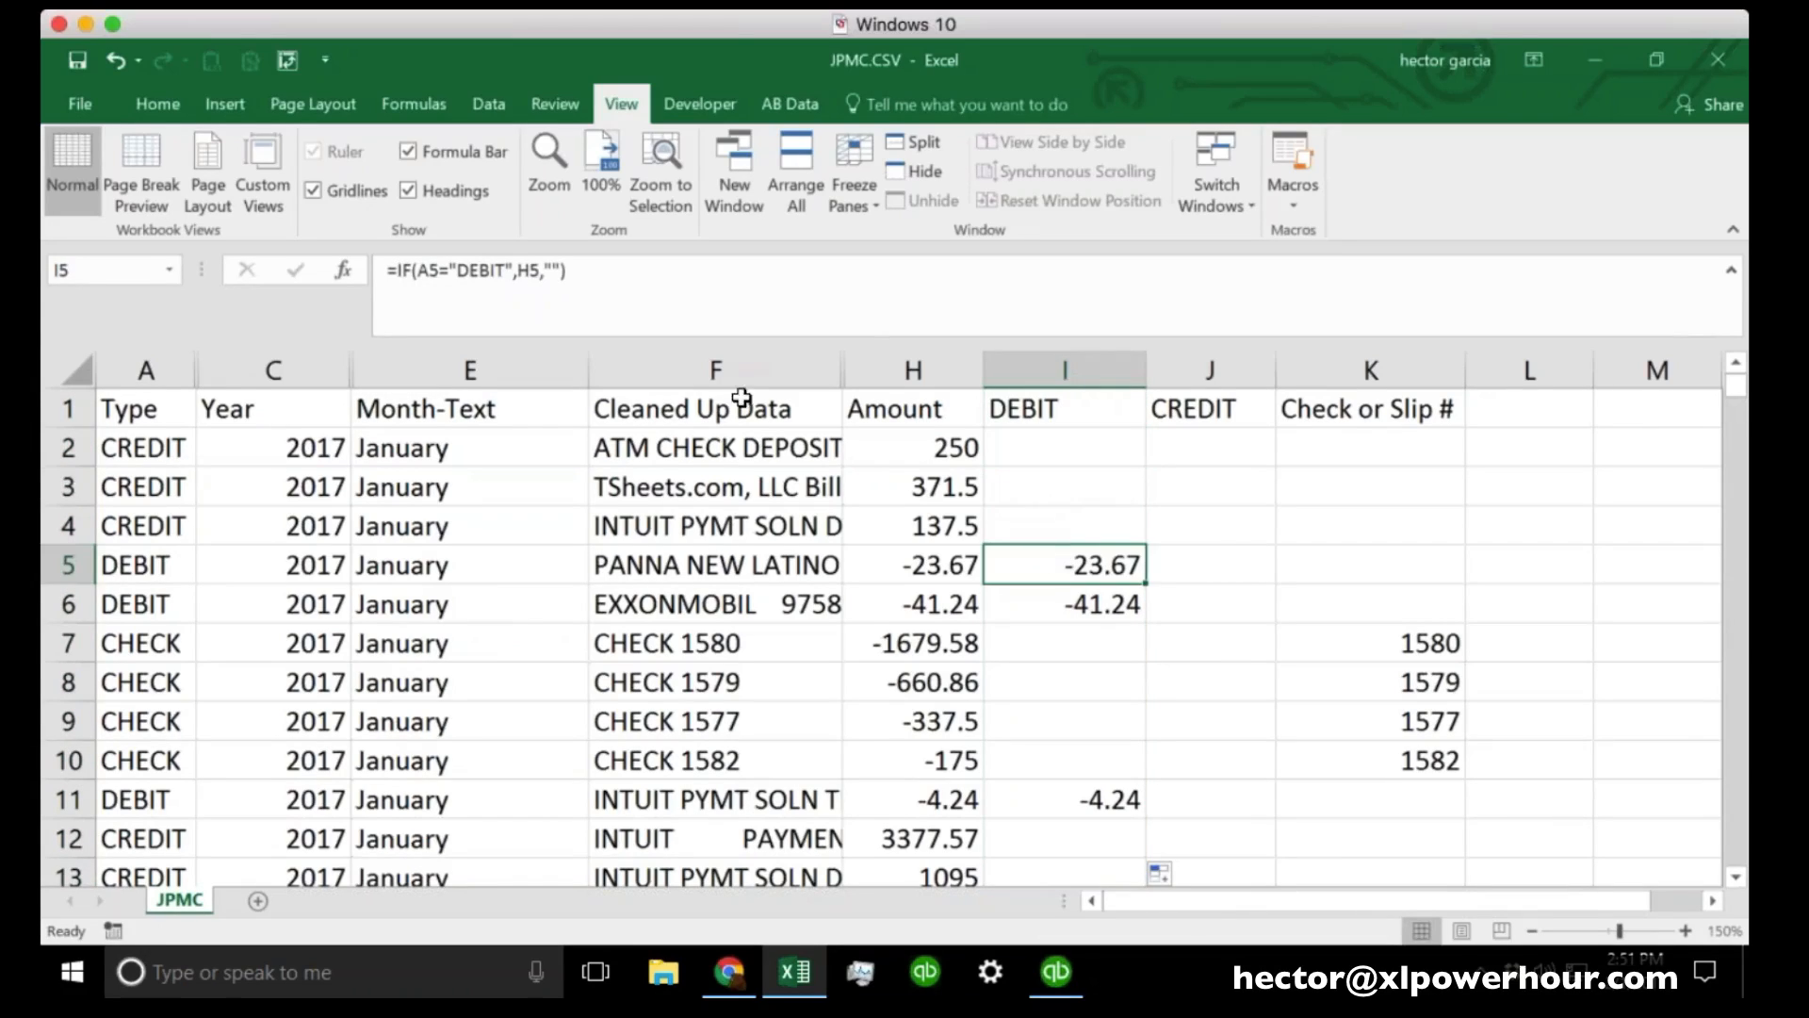
left_click(519, 272)
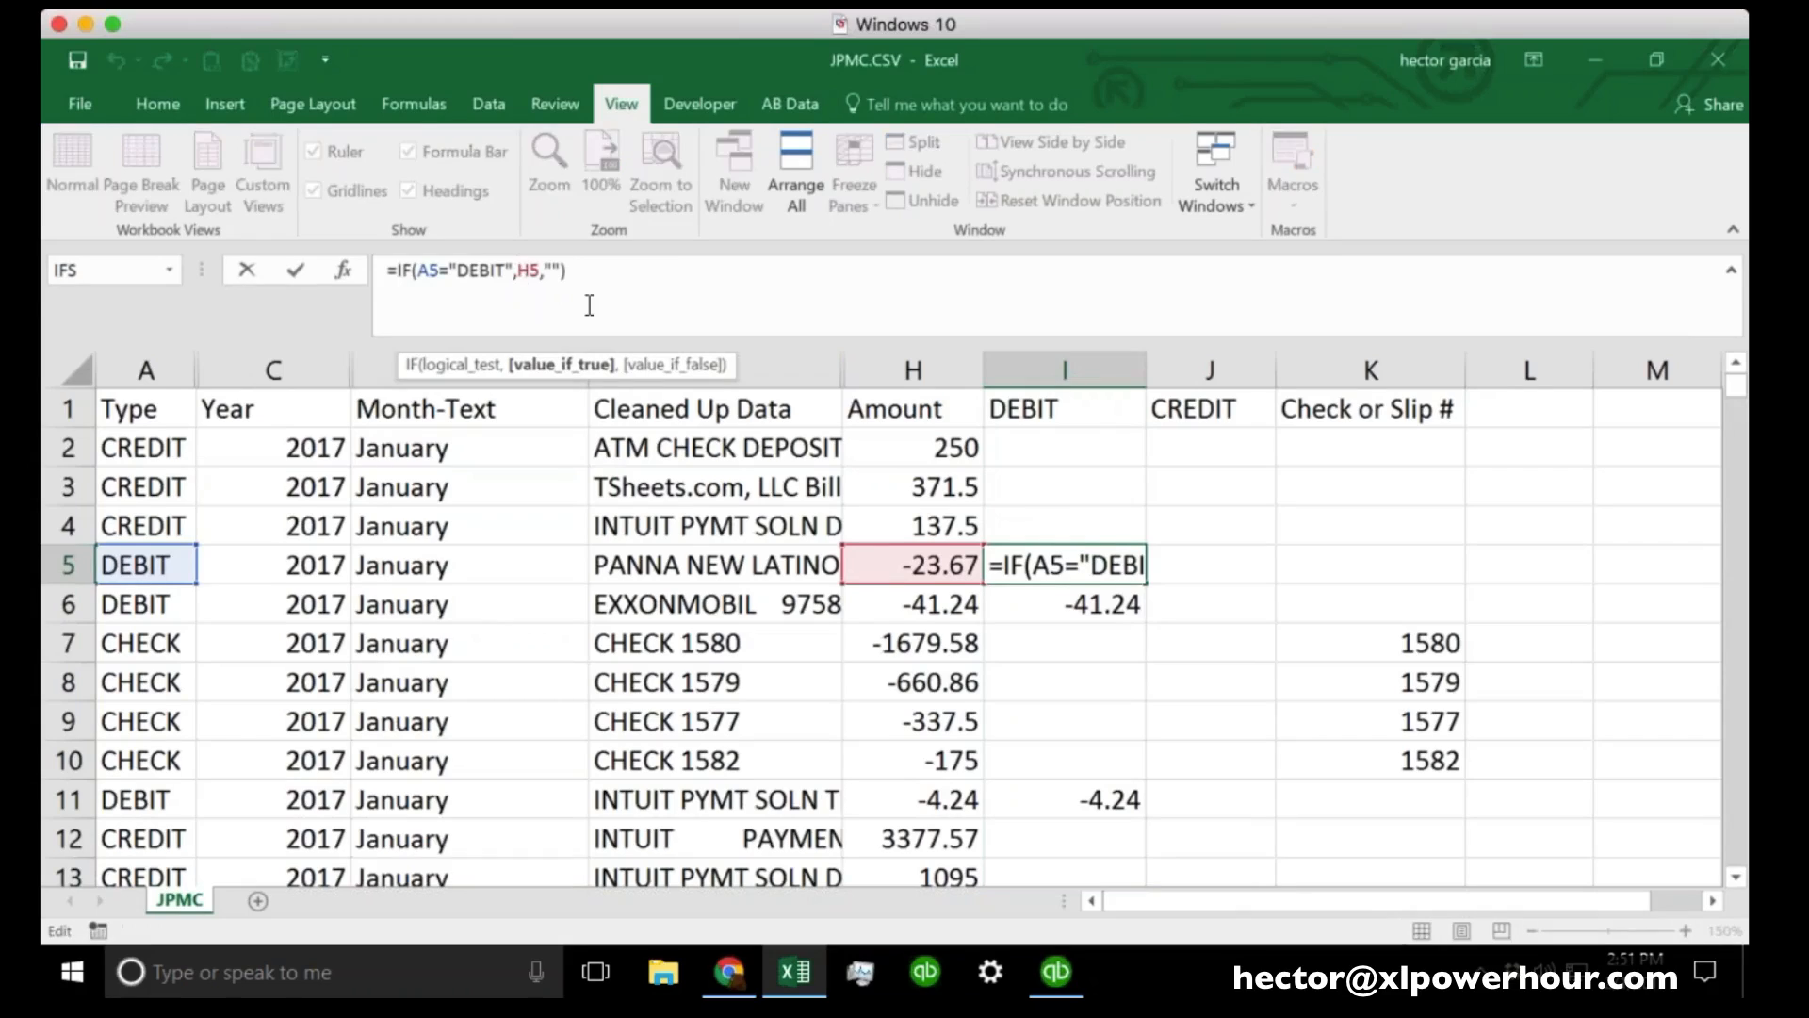
key("Right")
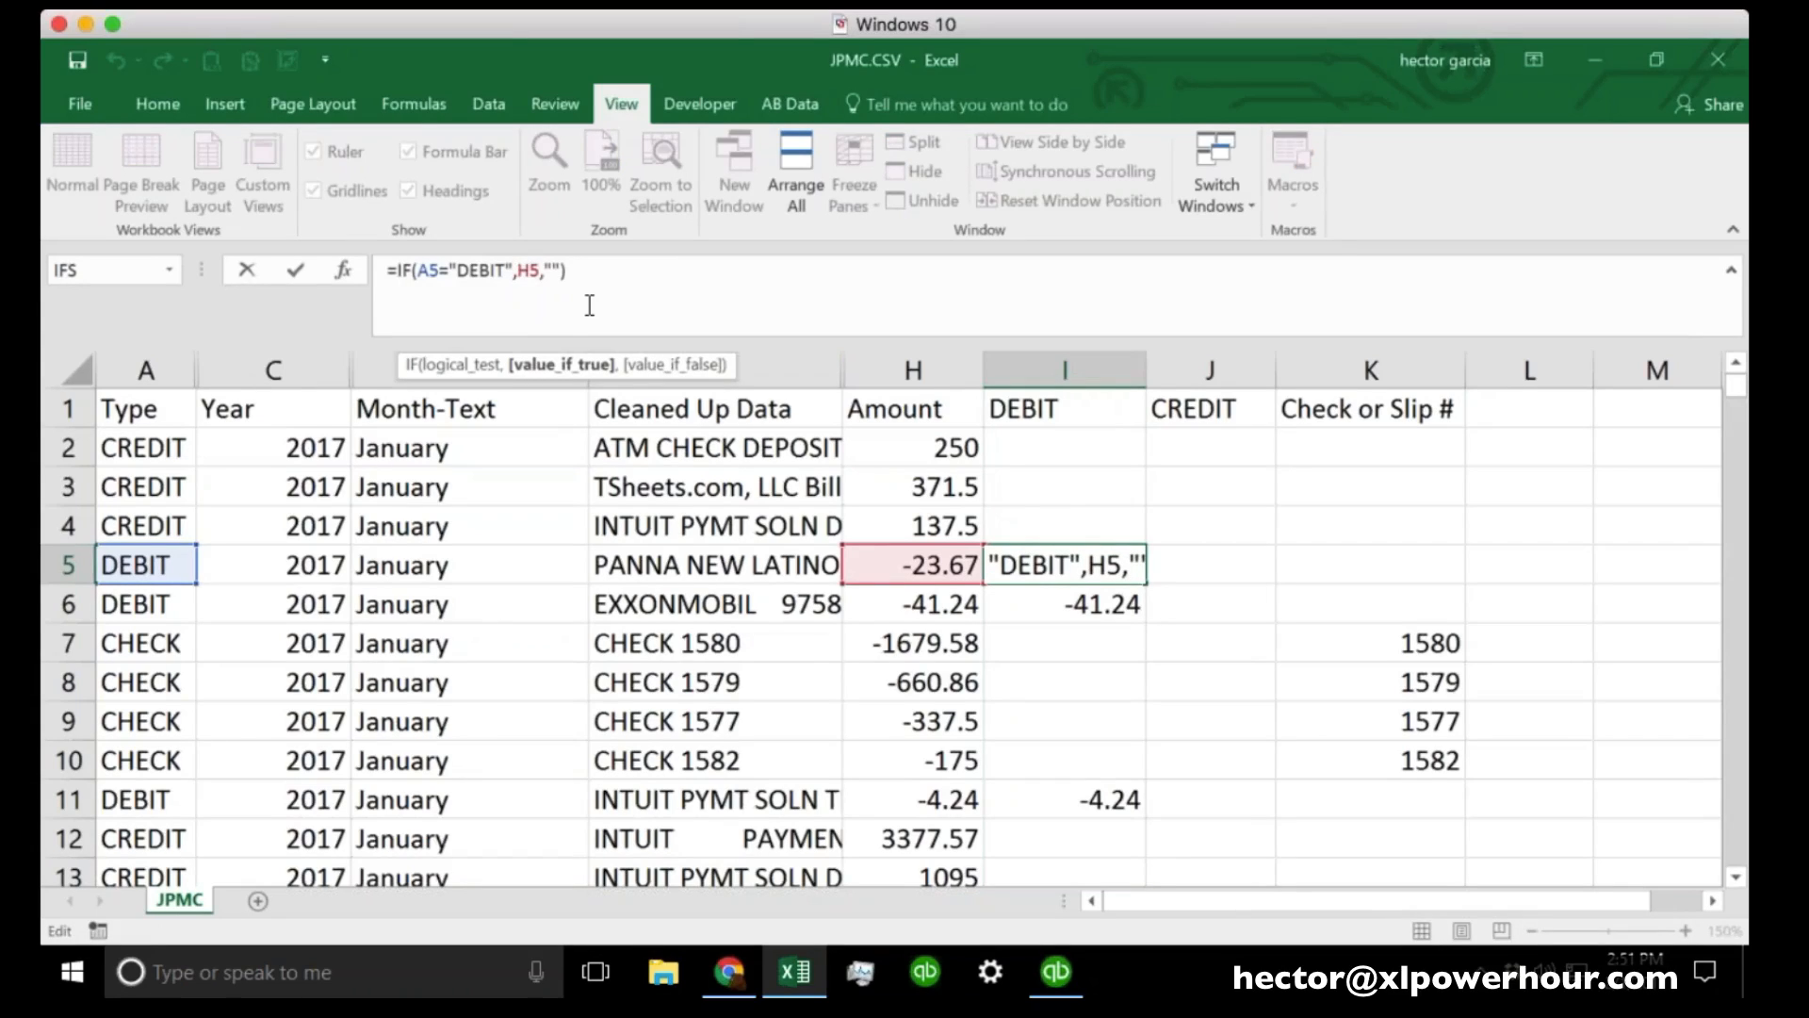
type("-")
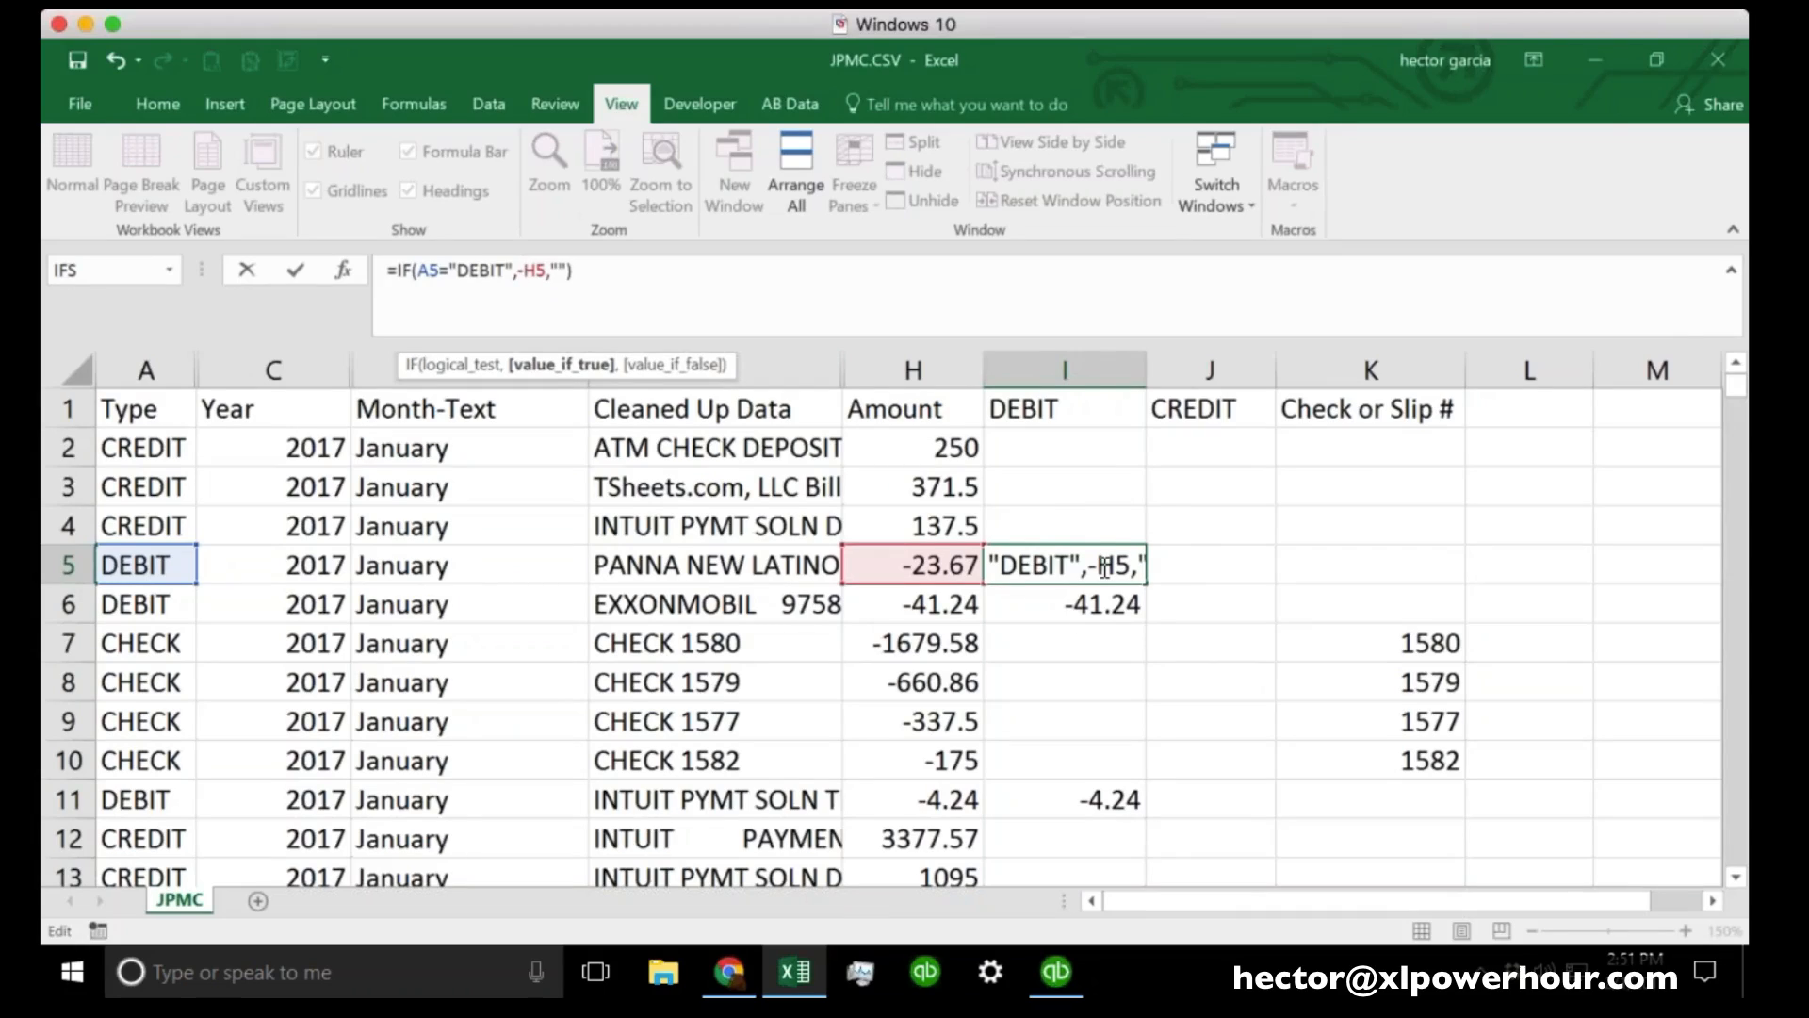
key("BackSpace")
key("ctrl+Return")
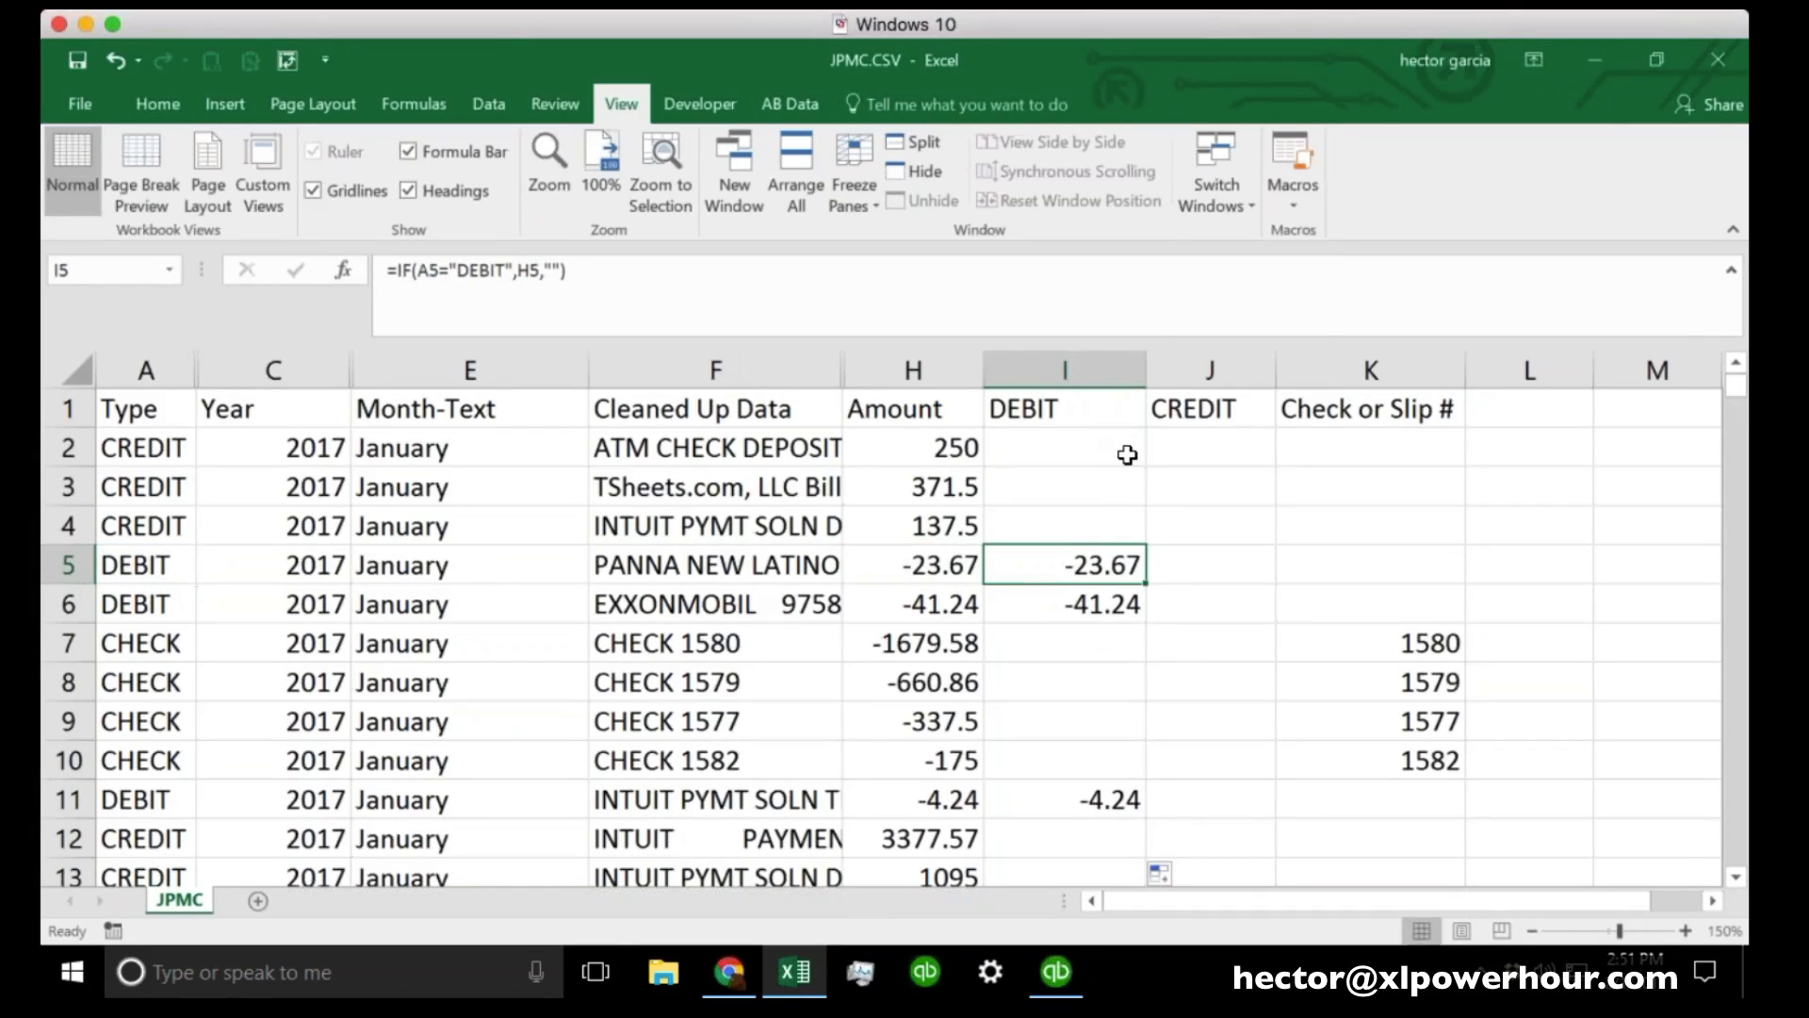
Widen the DEBIT column, change the I5 formula to =IF(A5="DEBIT",ABS(H5),"") and fill it down from there.
left_click_drag(1147, 369, 1377, 370)
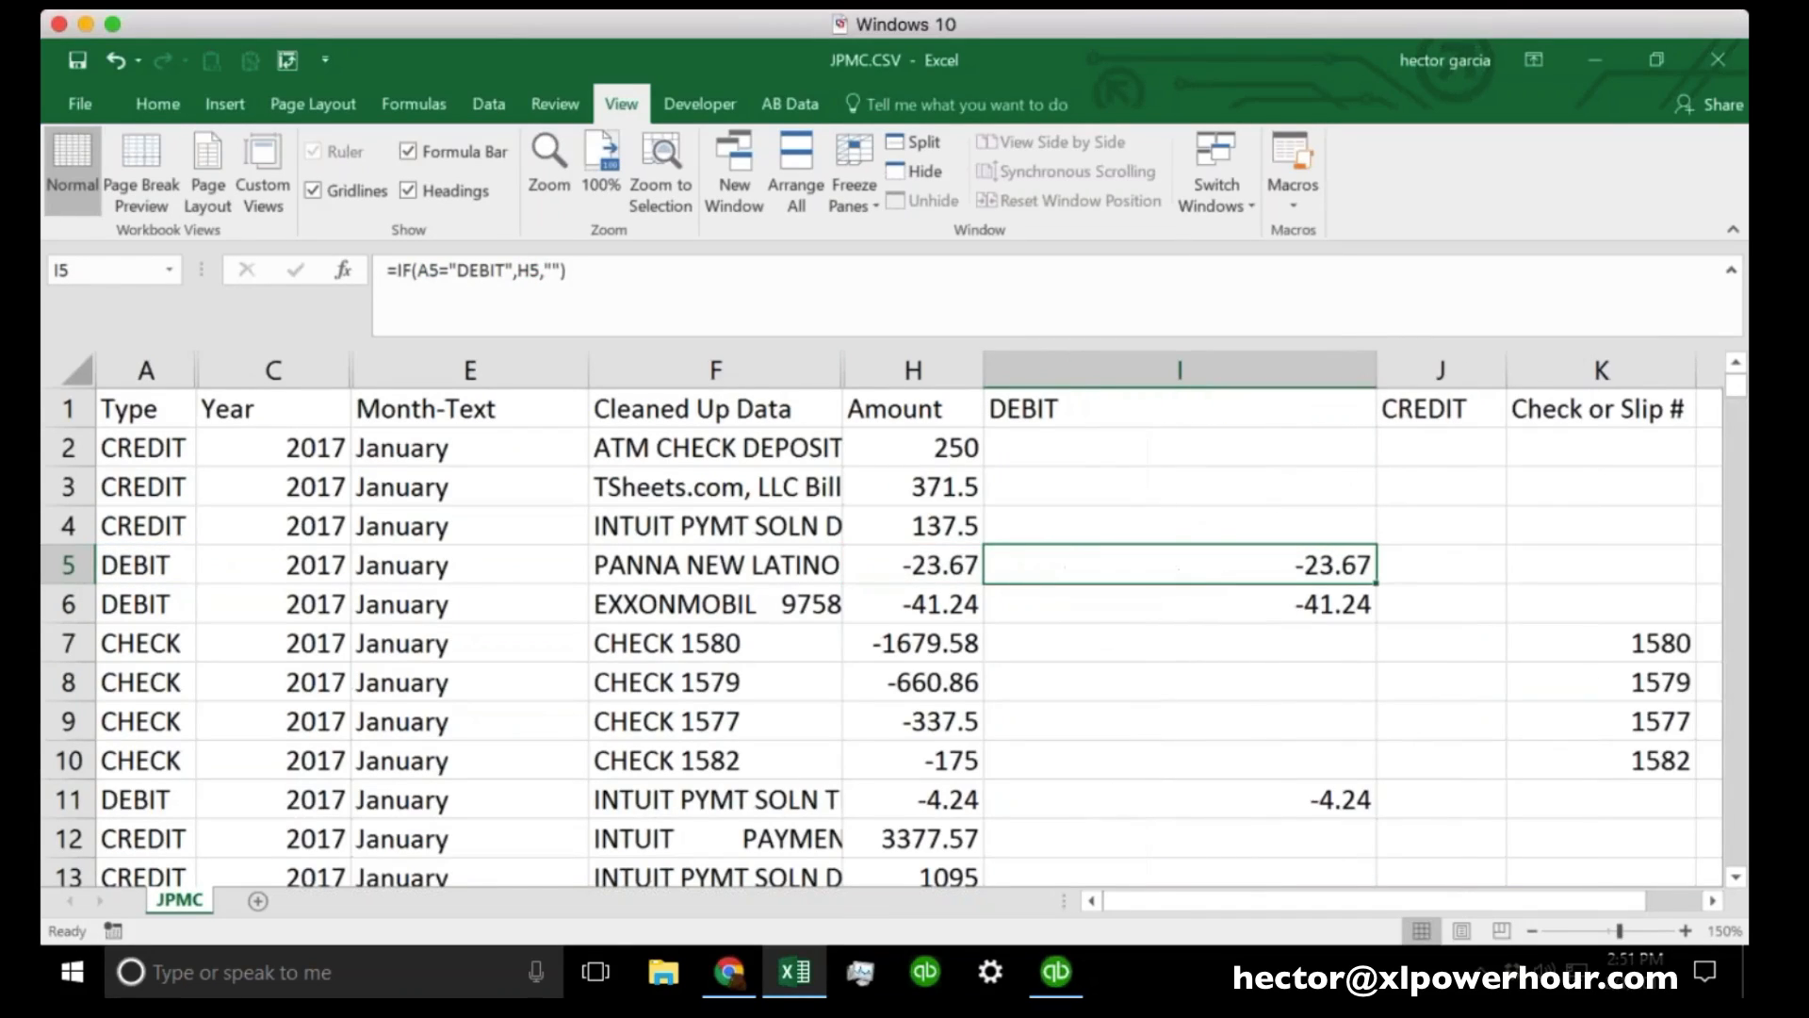
left_click(578, 271)
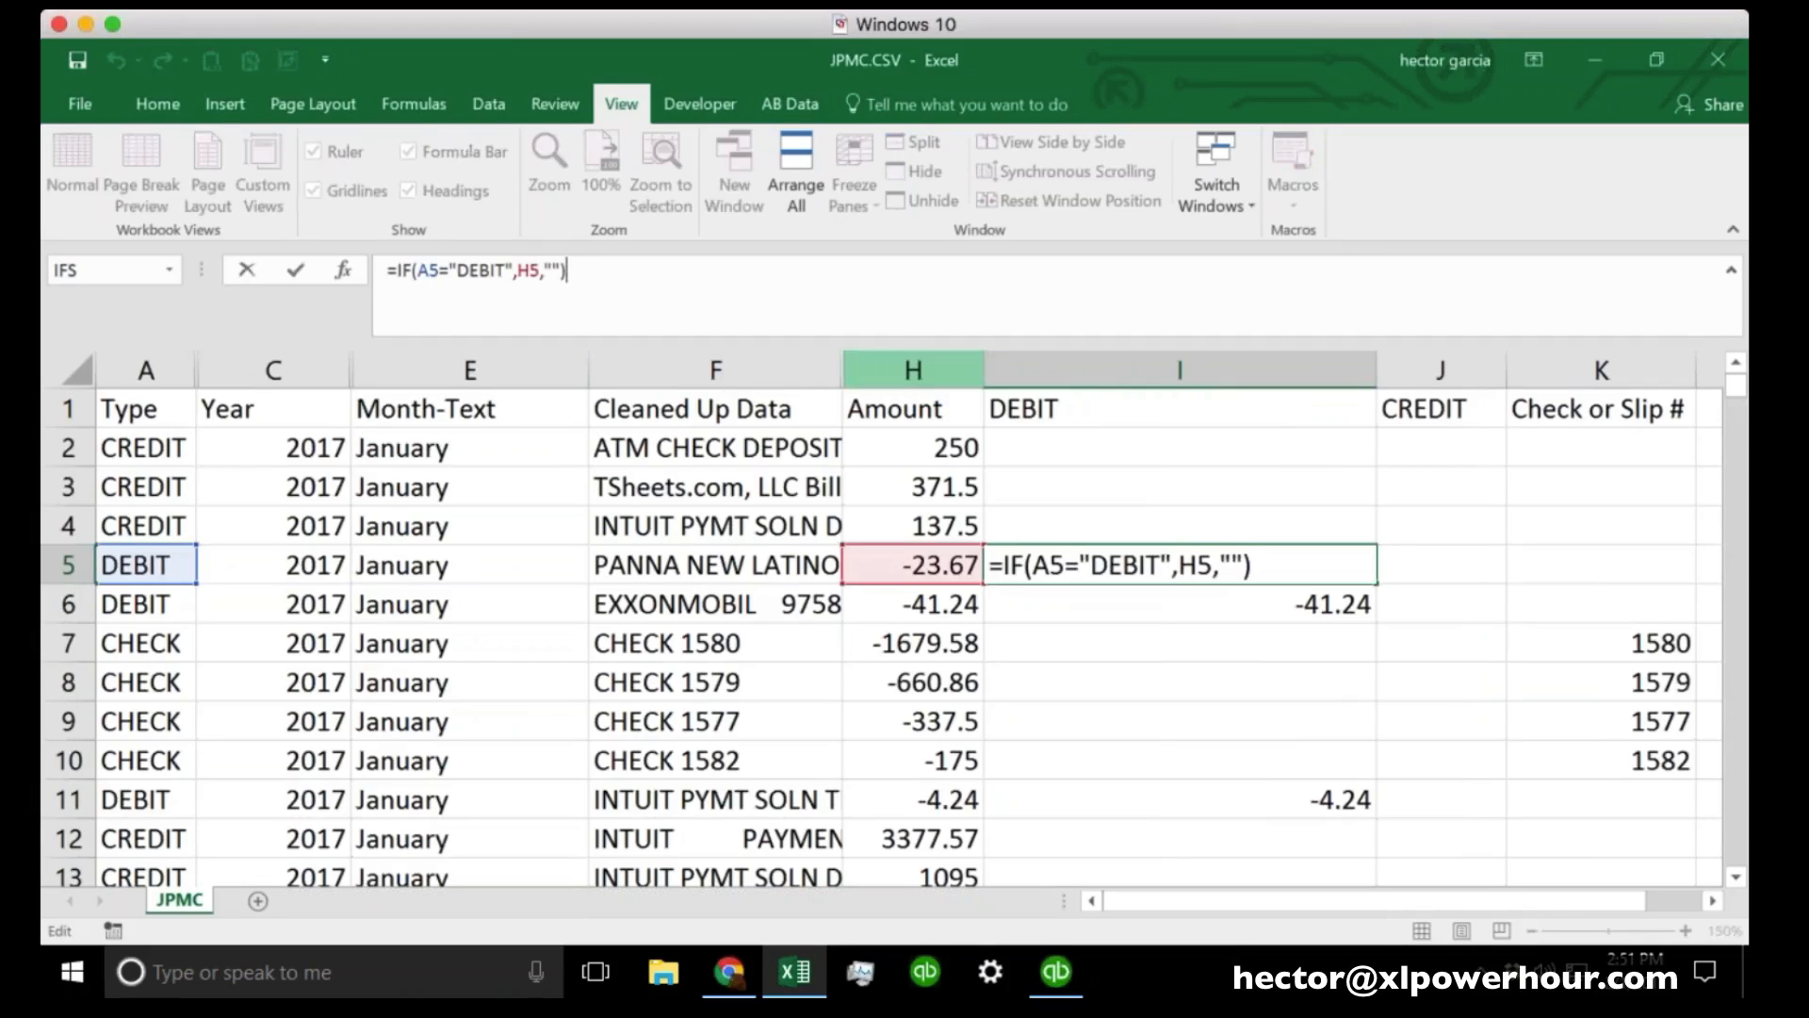
left_click_drag(1177, 570, 1210, 570)
key("Left")
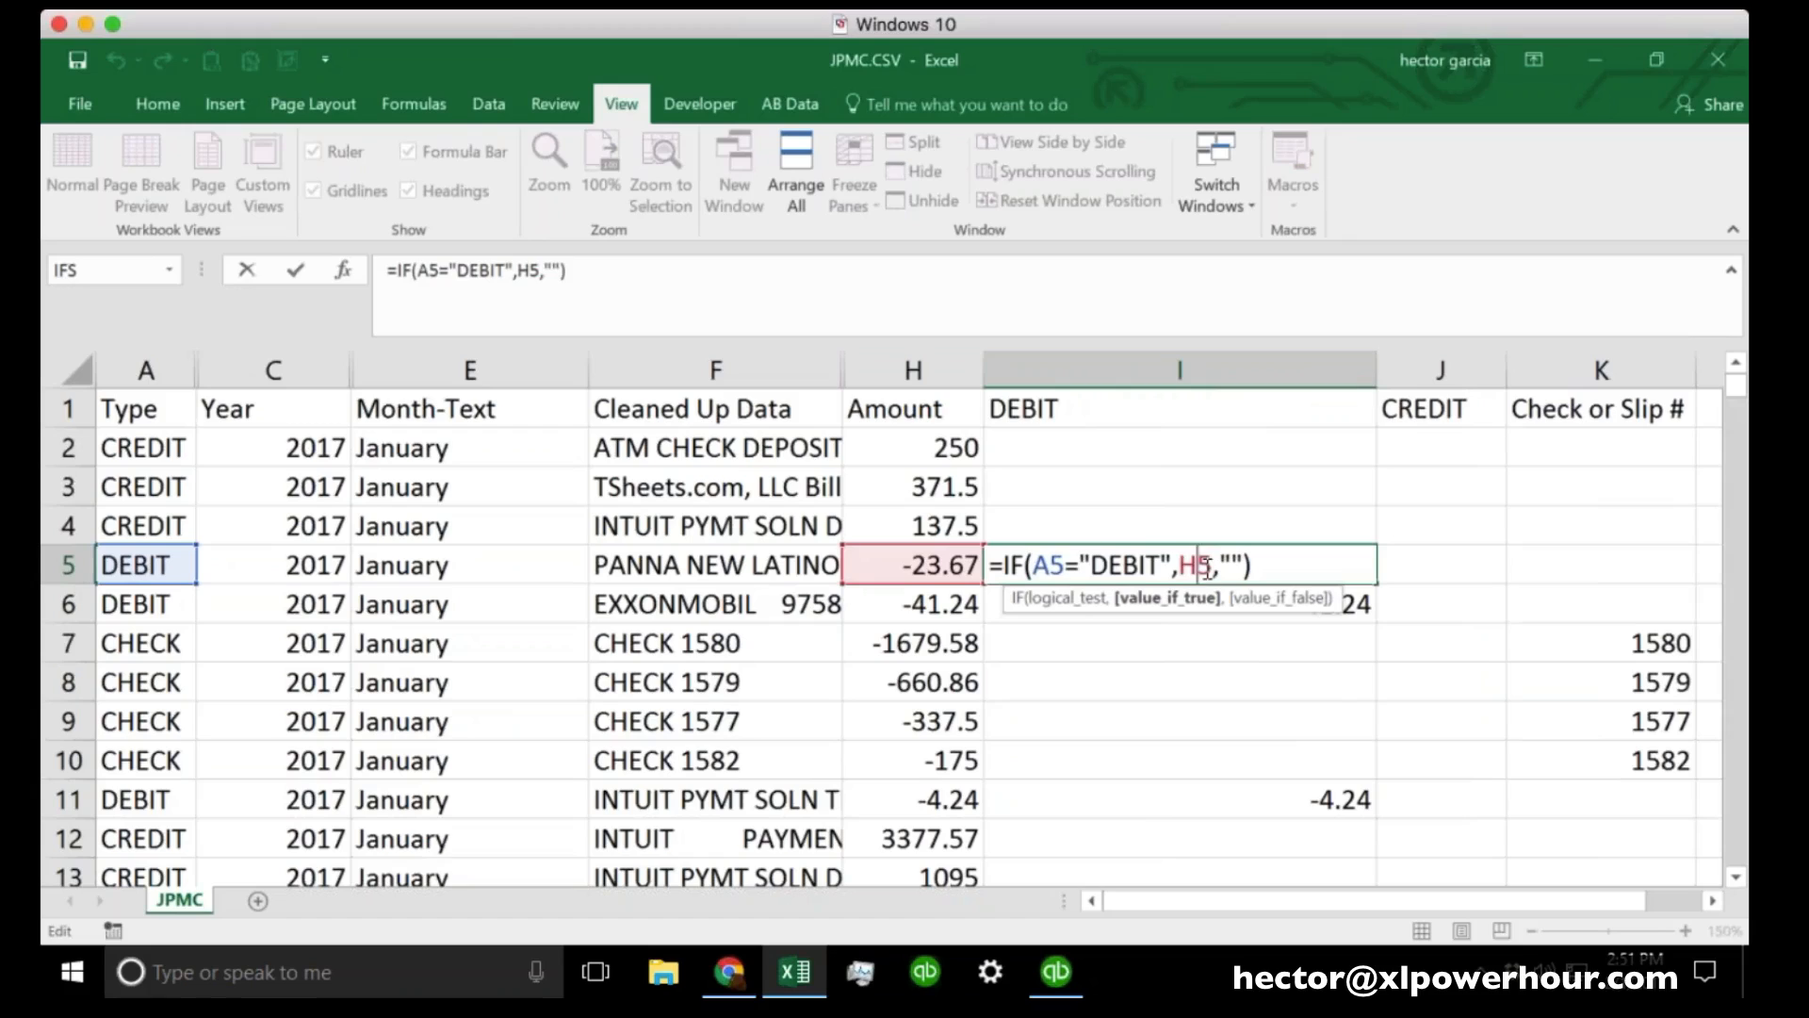
type("ABS(")
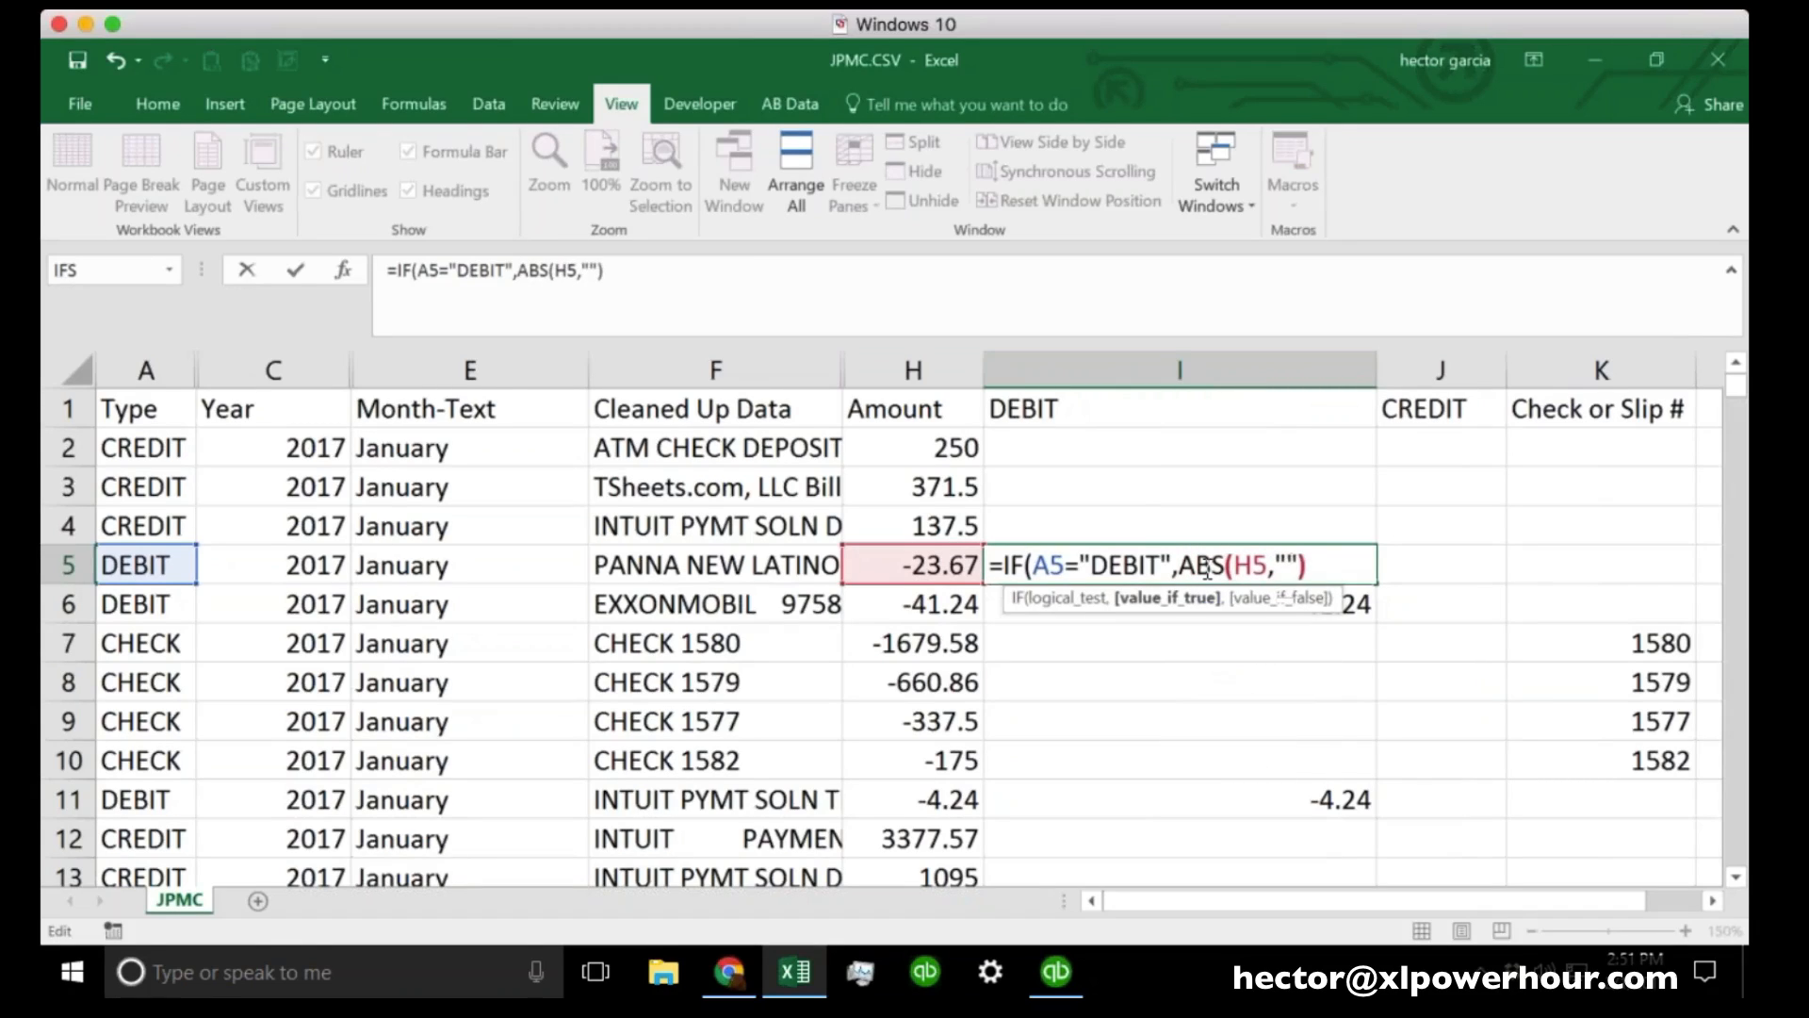
key("Right")
key("Right")
type(")")
left_click(1274, 565)
key("Return")
left_click(1300, 561)
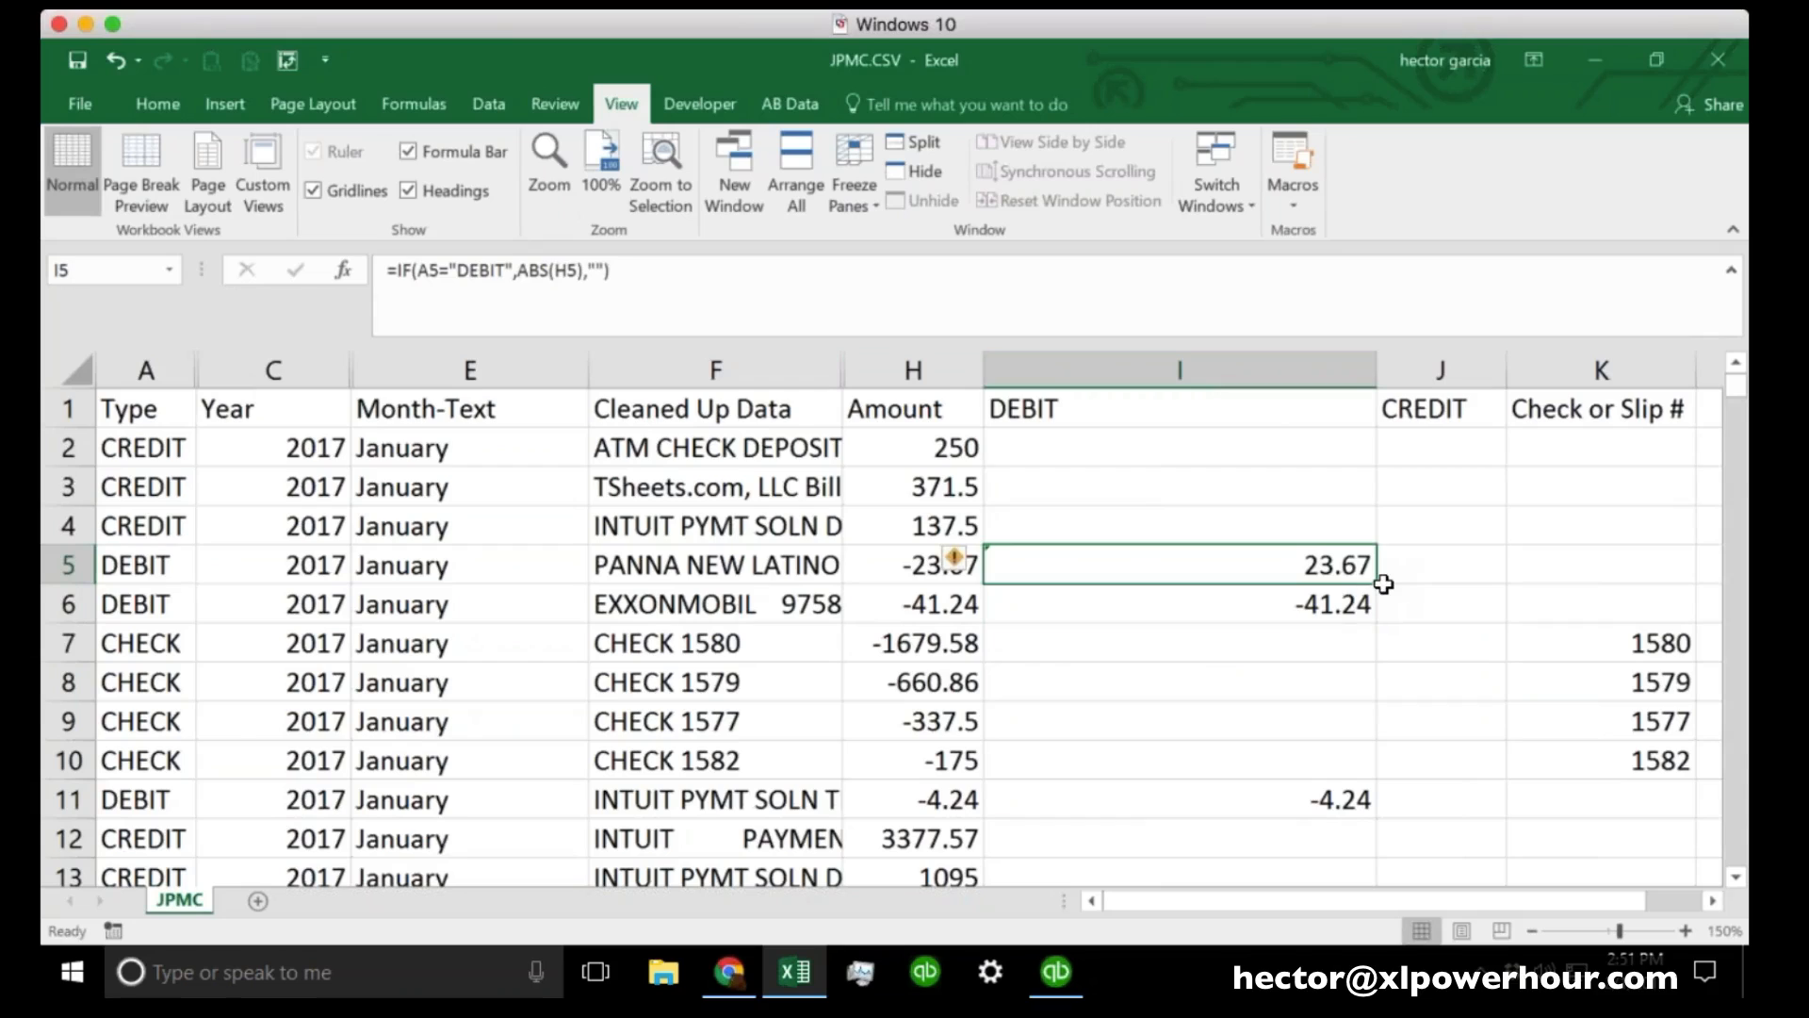
double_click(1379, 583)
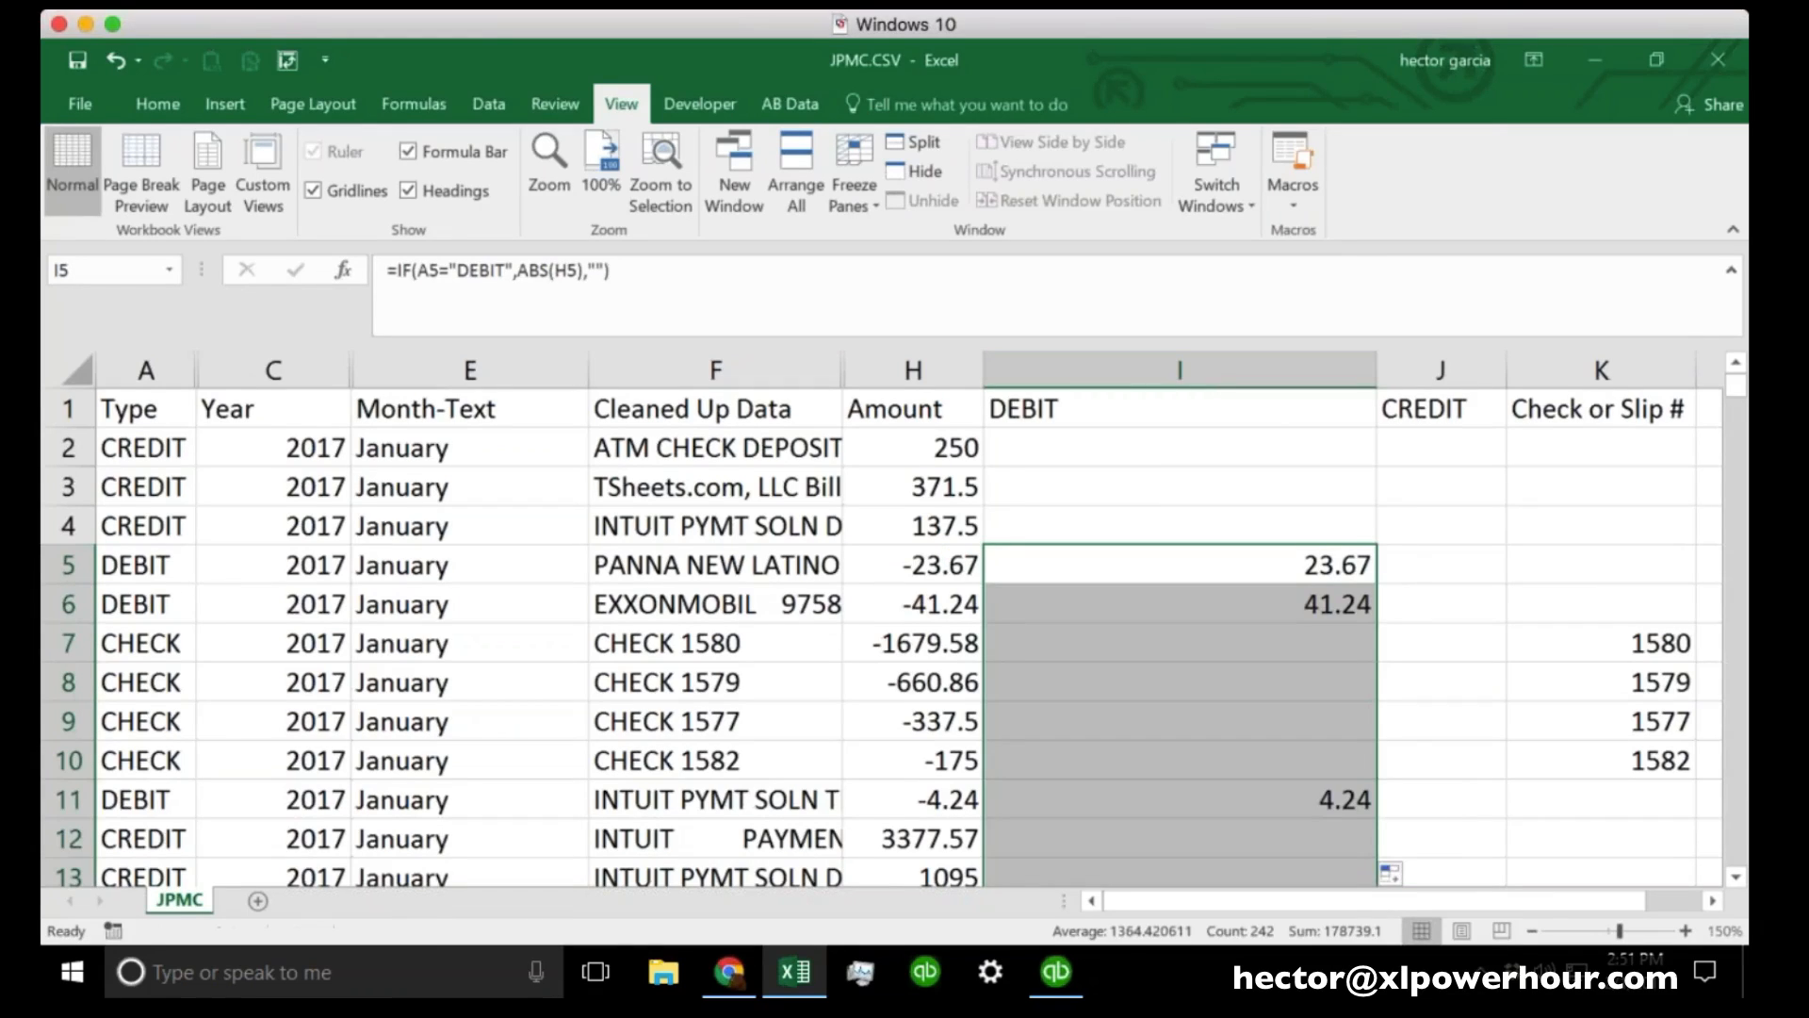
Start an IF formula in J2 that tests whether A2 equals the CREDIT header in J1.
left_click(1507, 372)
left_click(1429, 566)
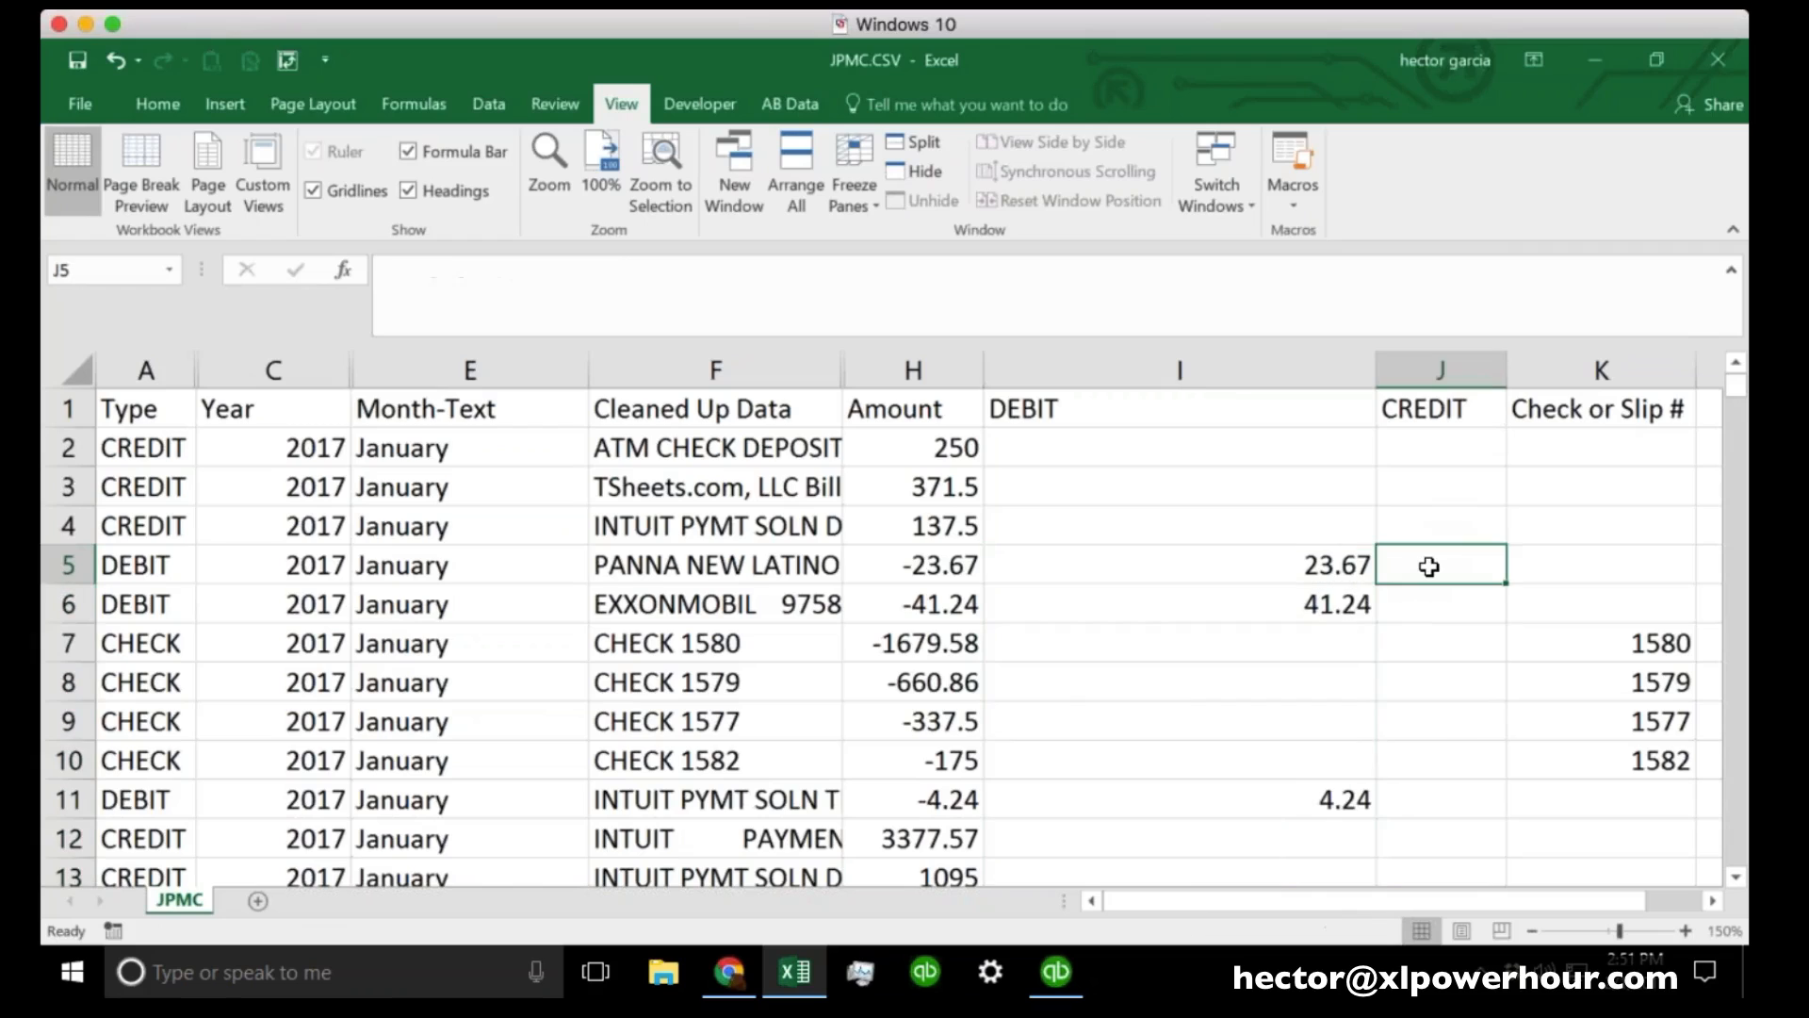
left_click(1429, 446)
type("=")
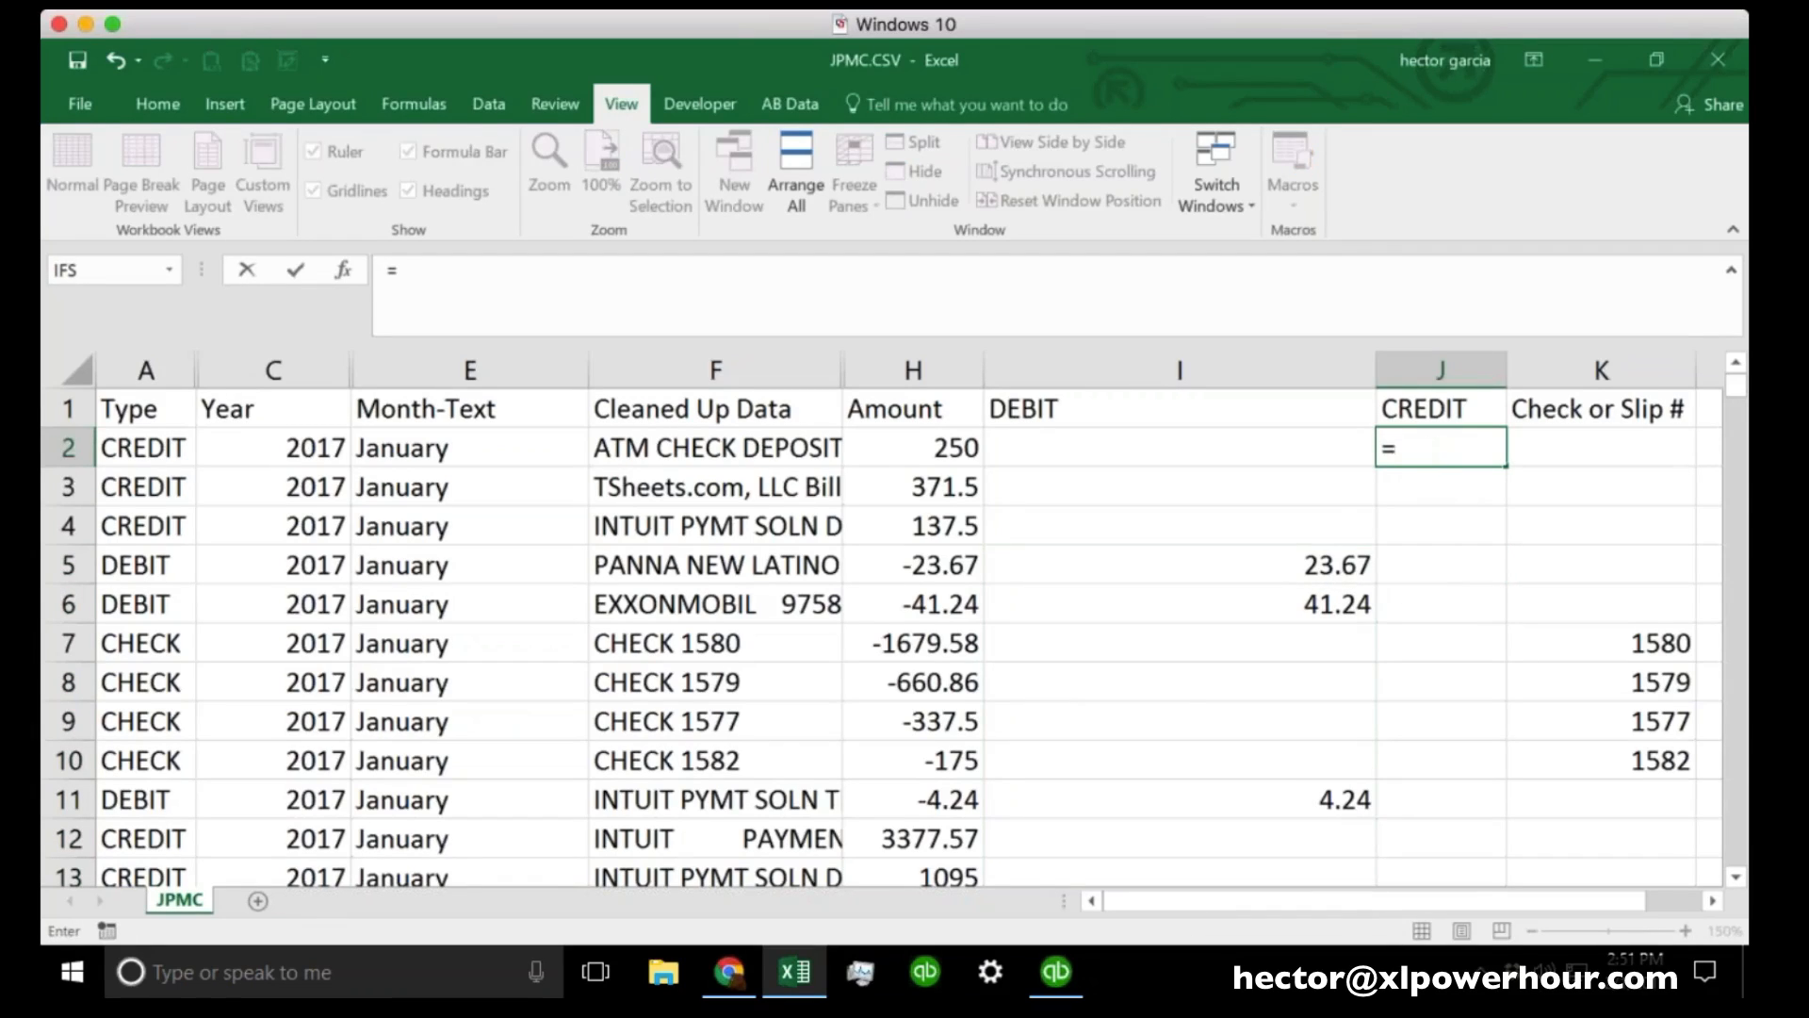
type("if")
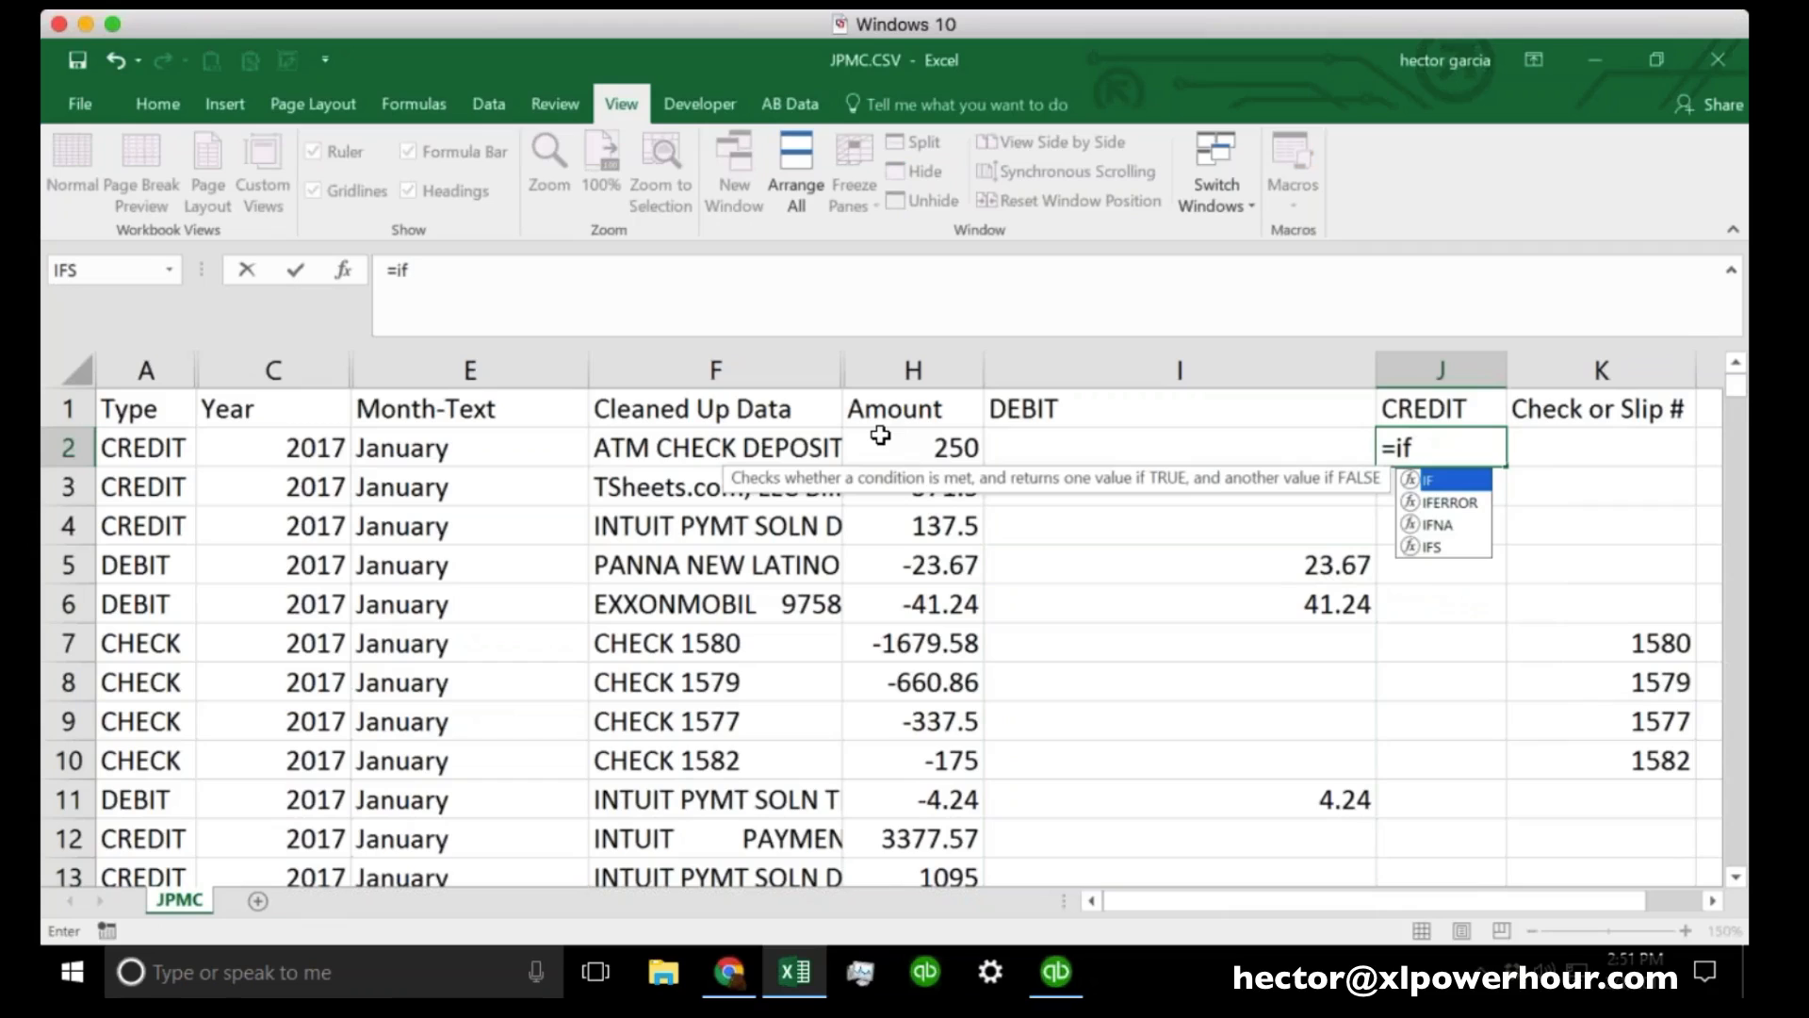
type("(")
left_click(139, 450)
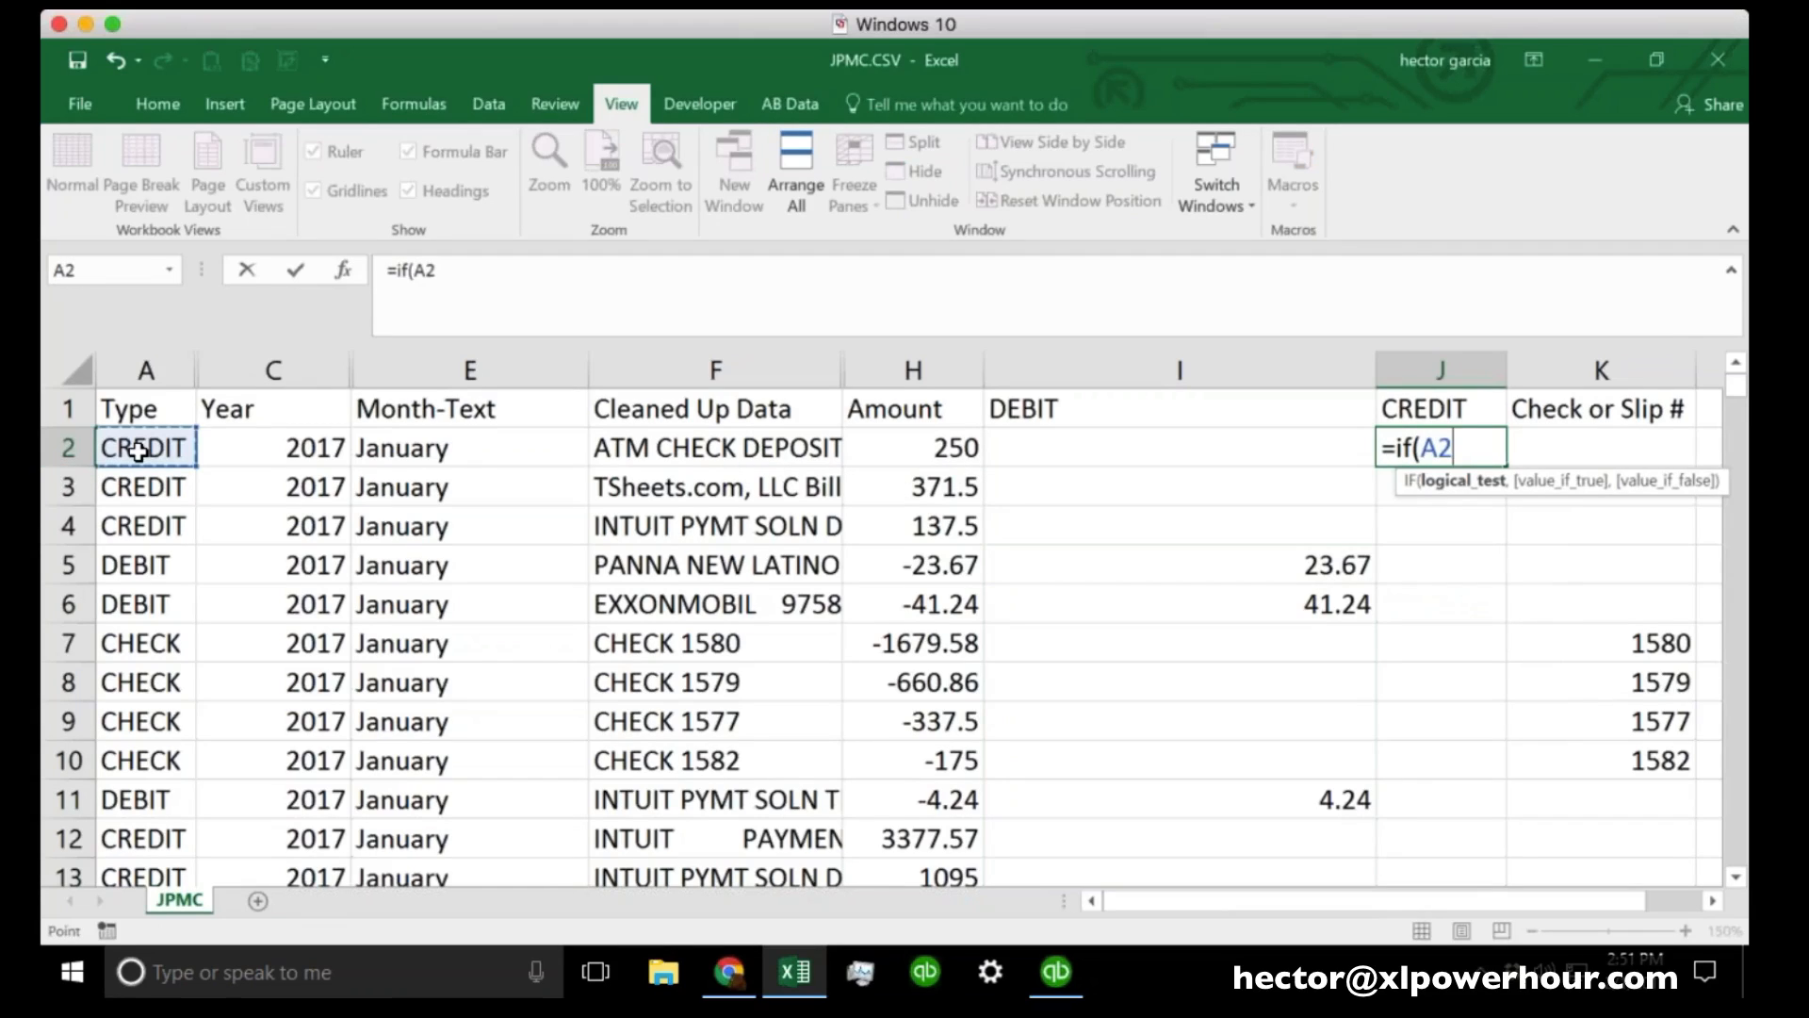
type("=")
left_click(1436, 407)
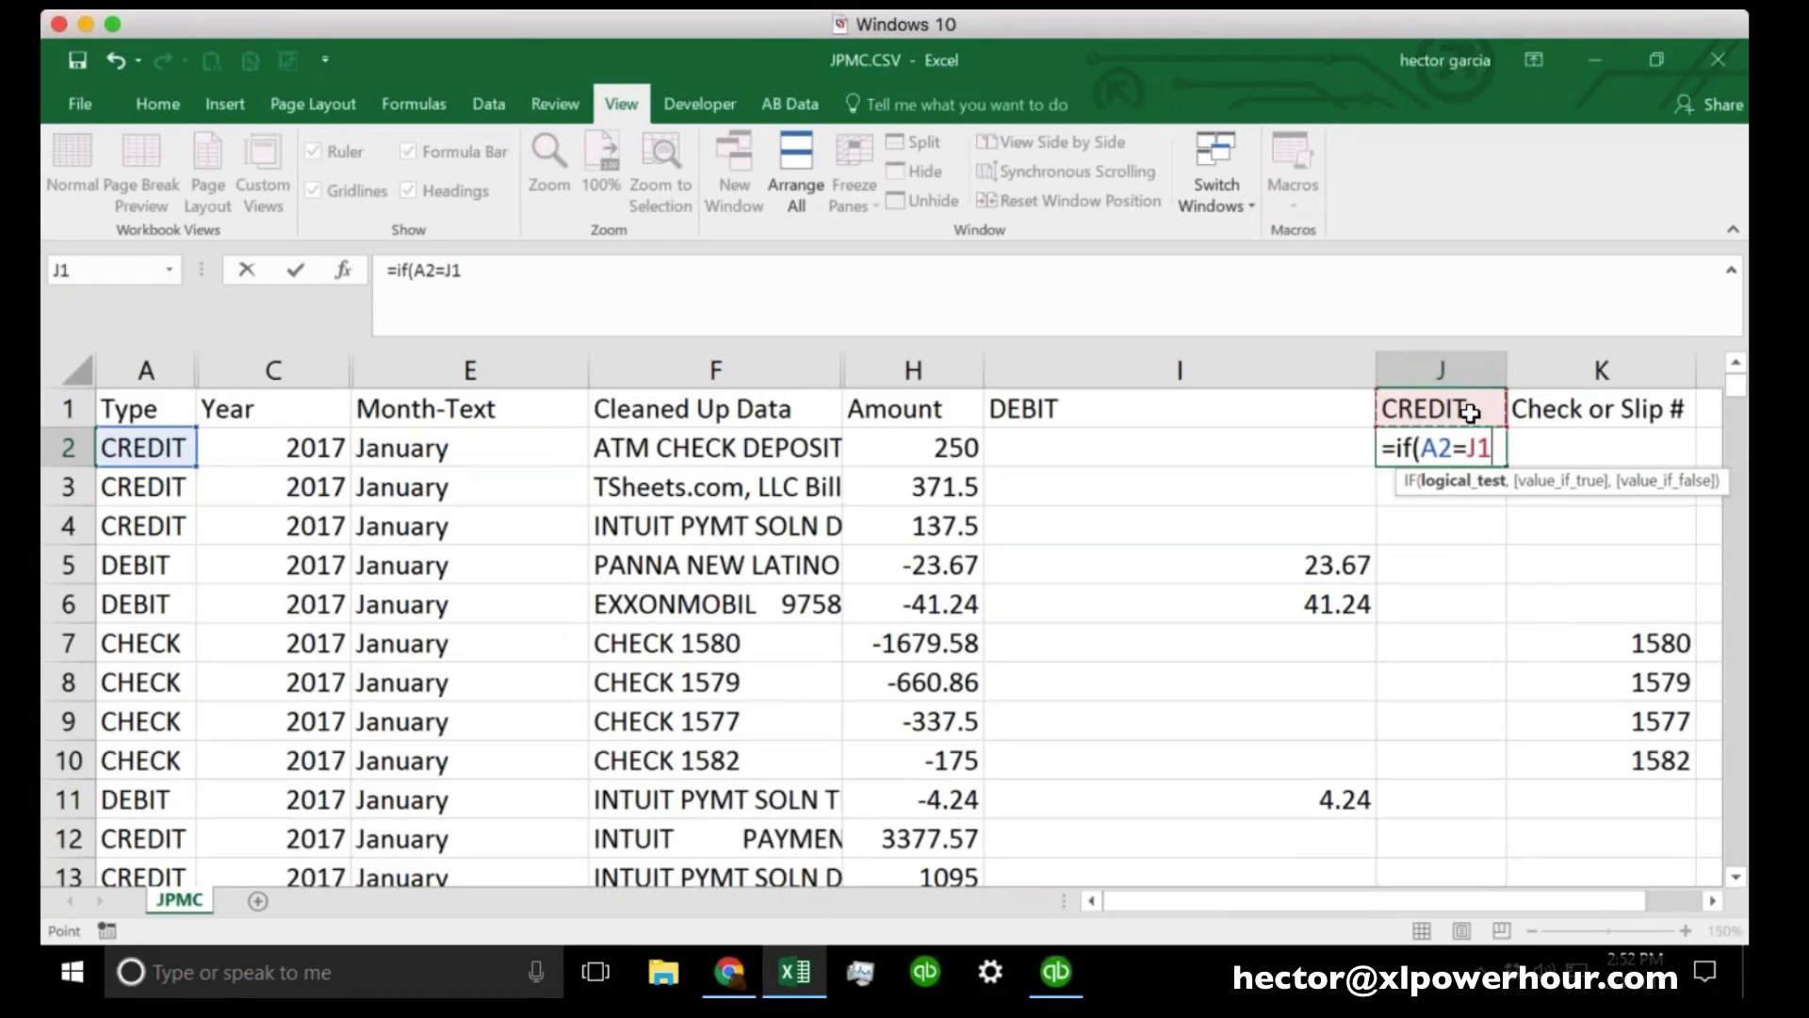
left_click(497, 269)
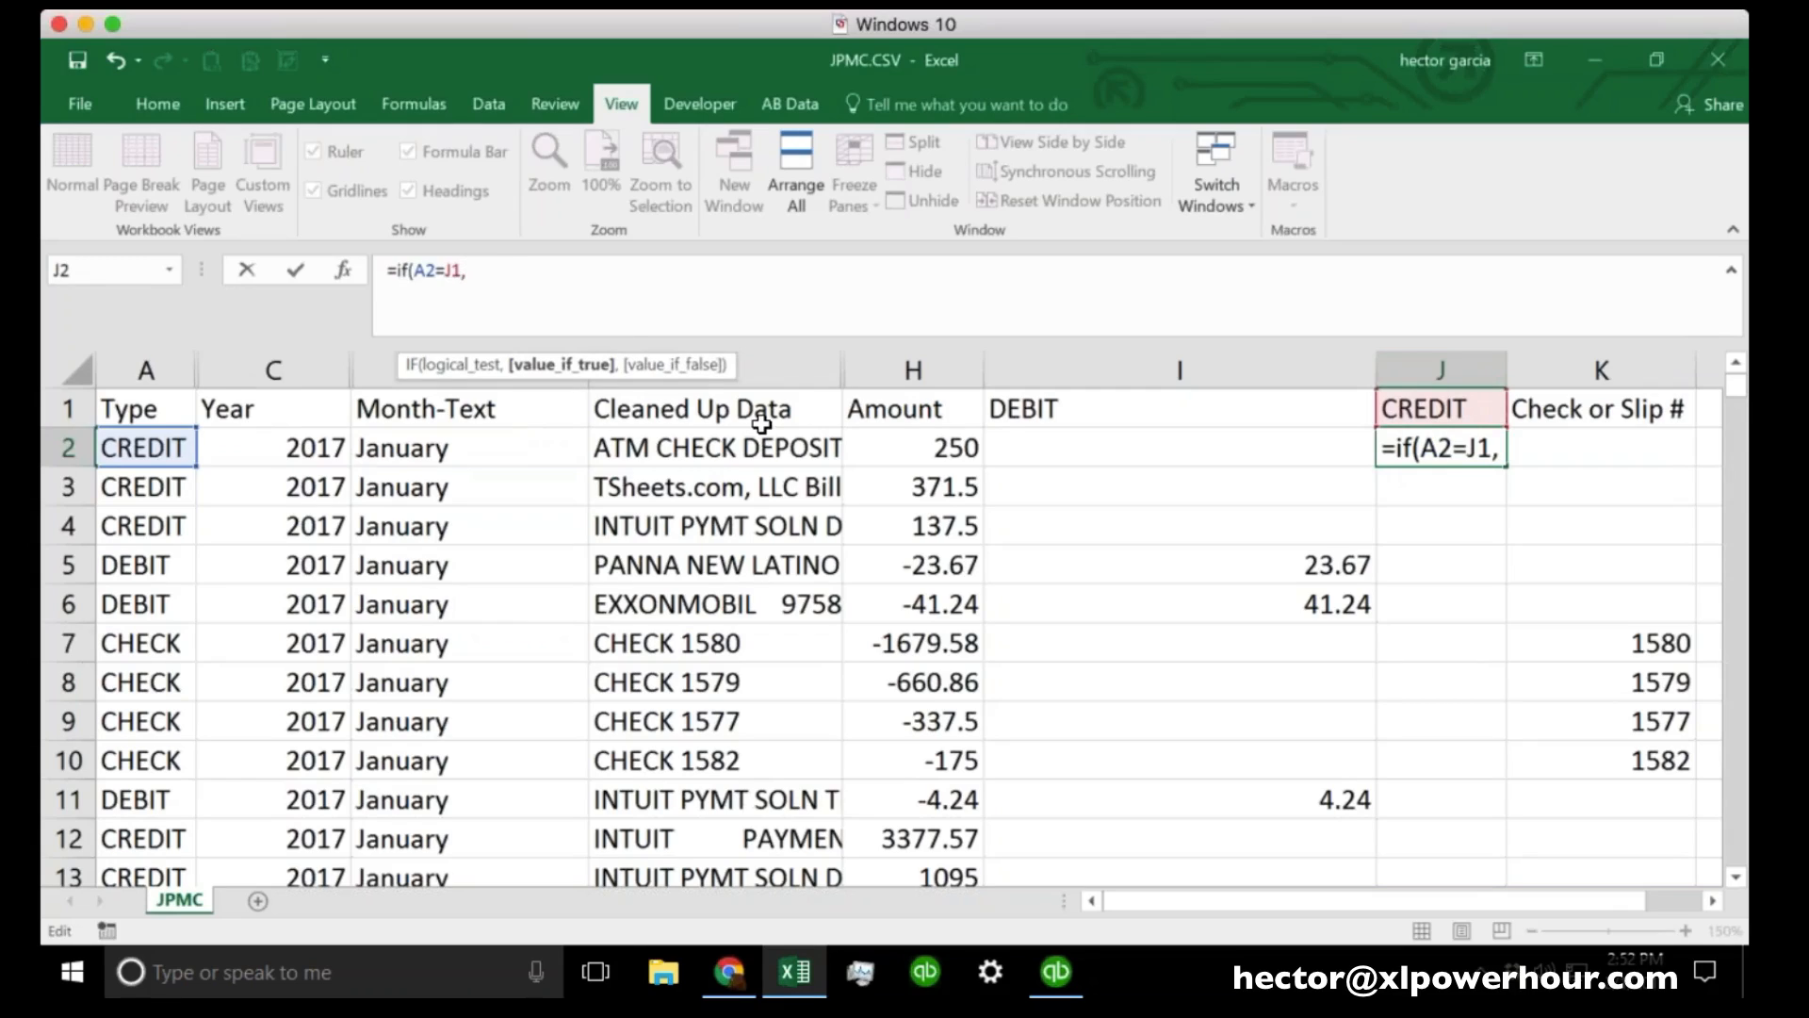
Complete the J2 formula as =IF(A2=J1,ABS(H2),"") and fill it down the CREDIT column.
type("a")
key("Tab")
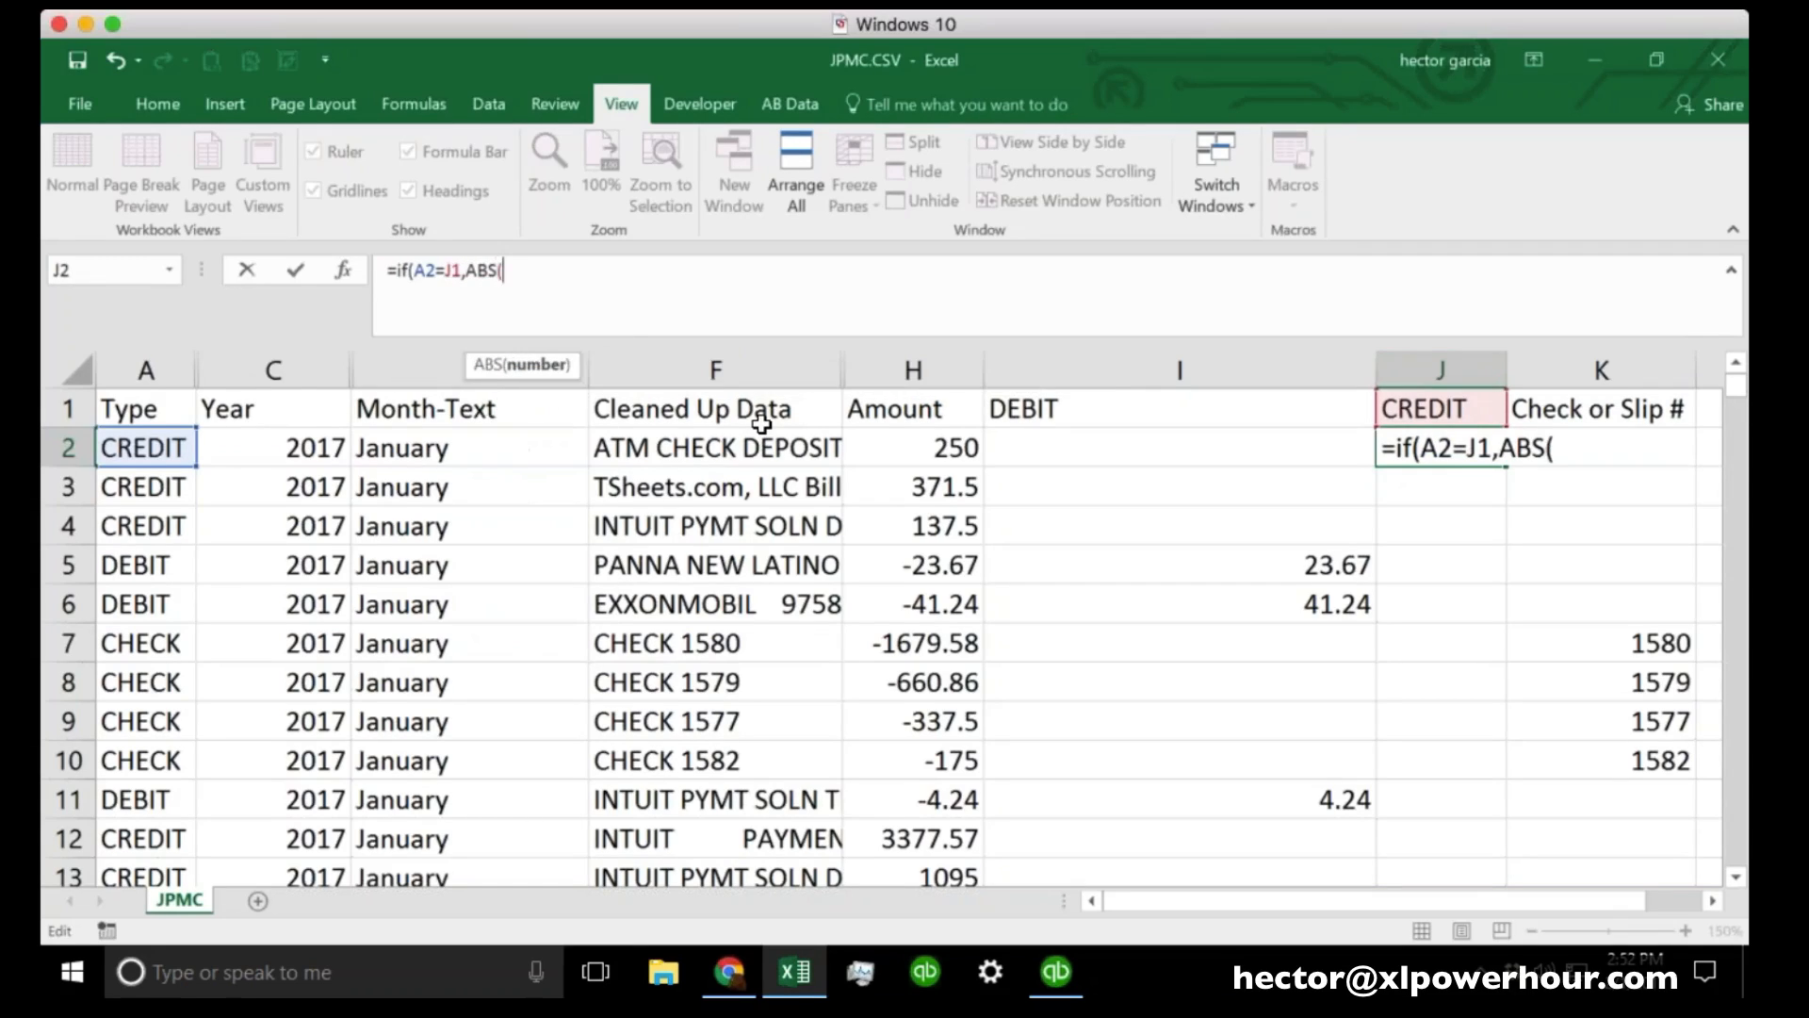
left_click(932, 449)
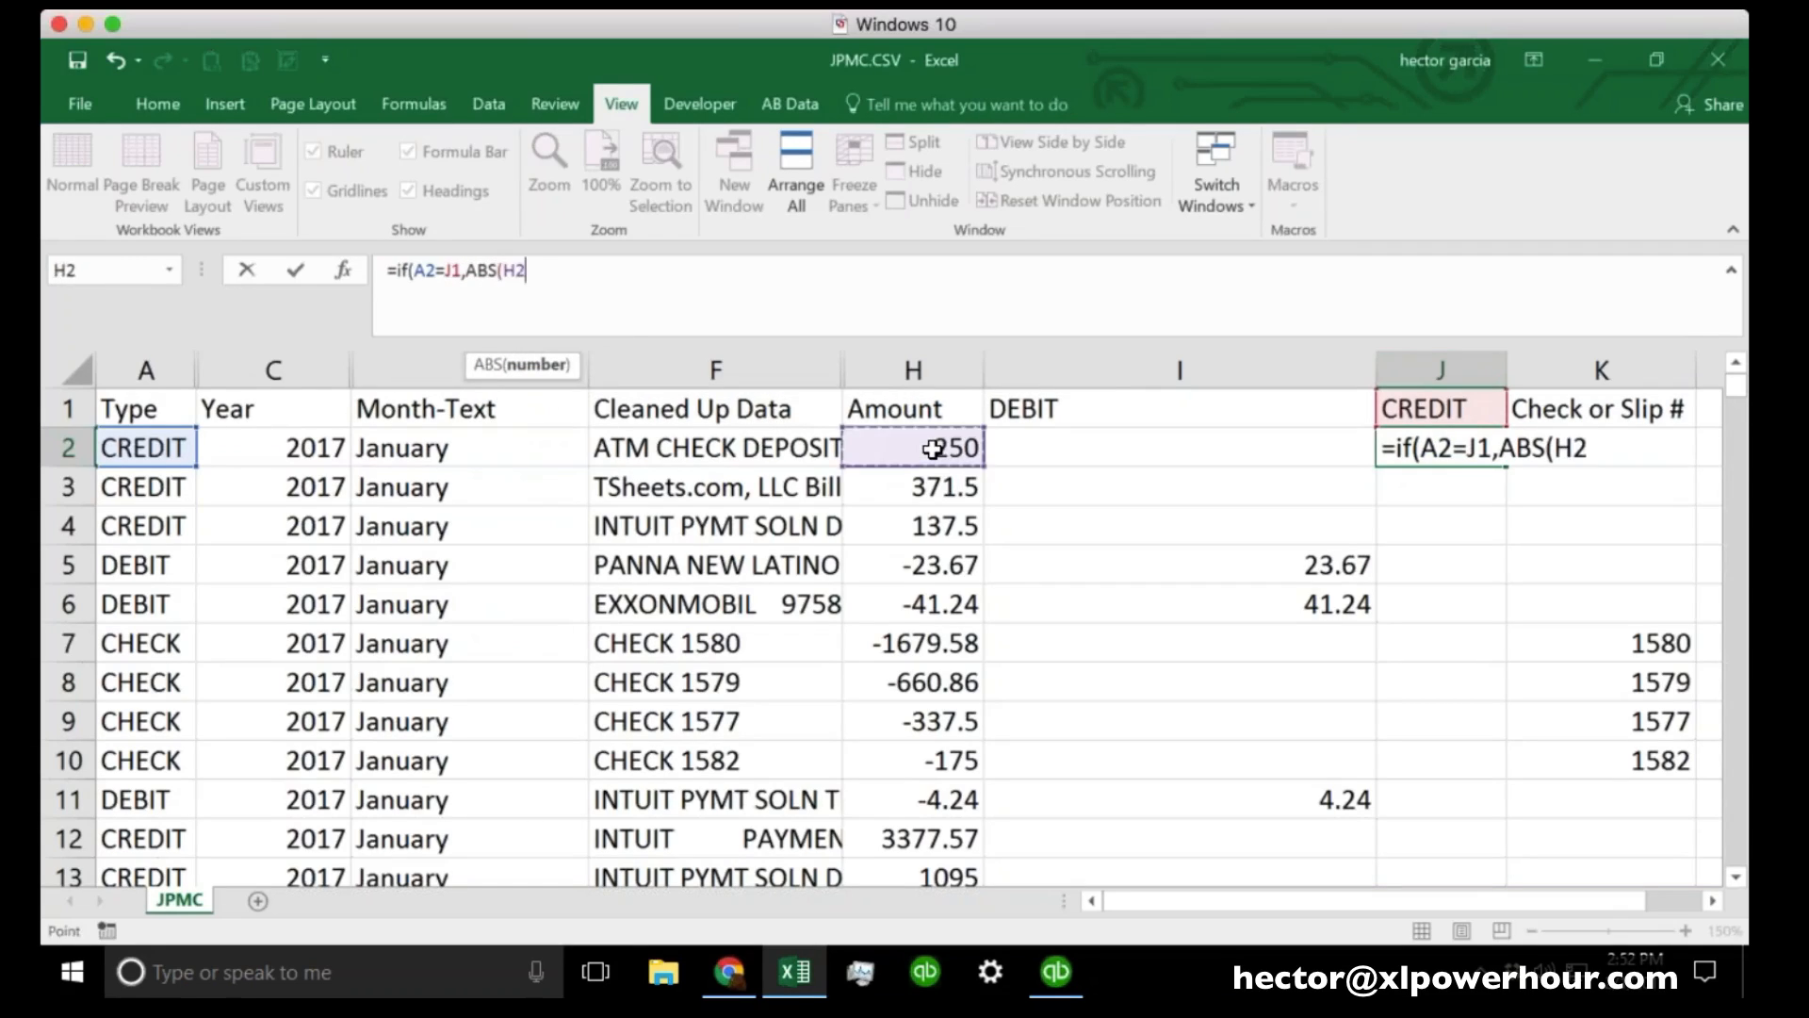
type("),")
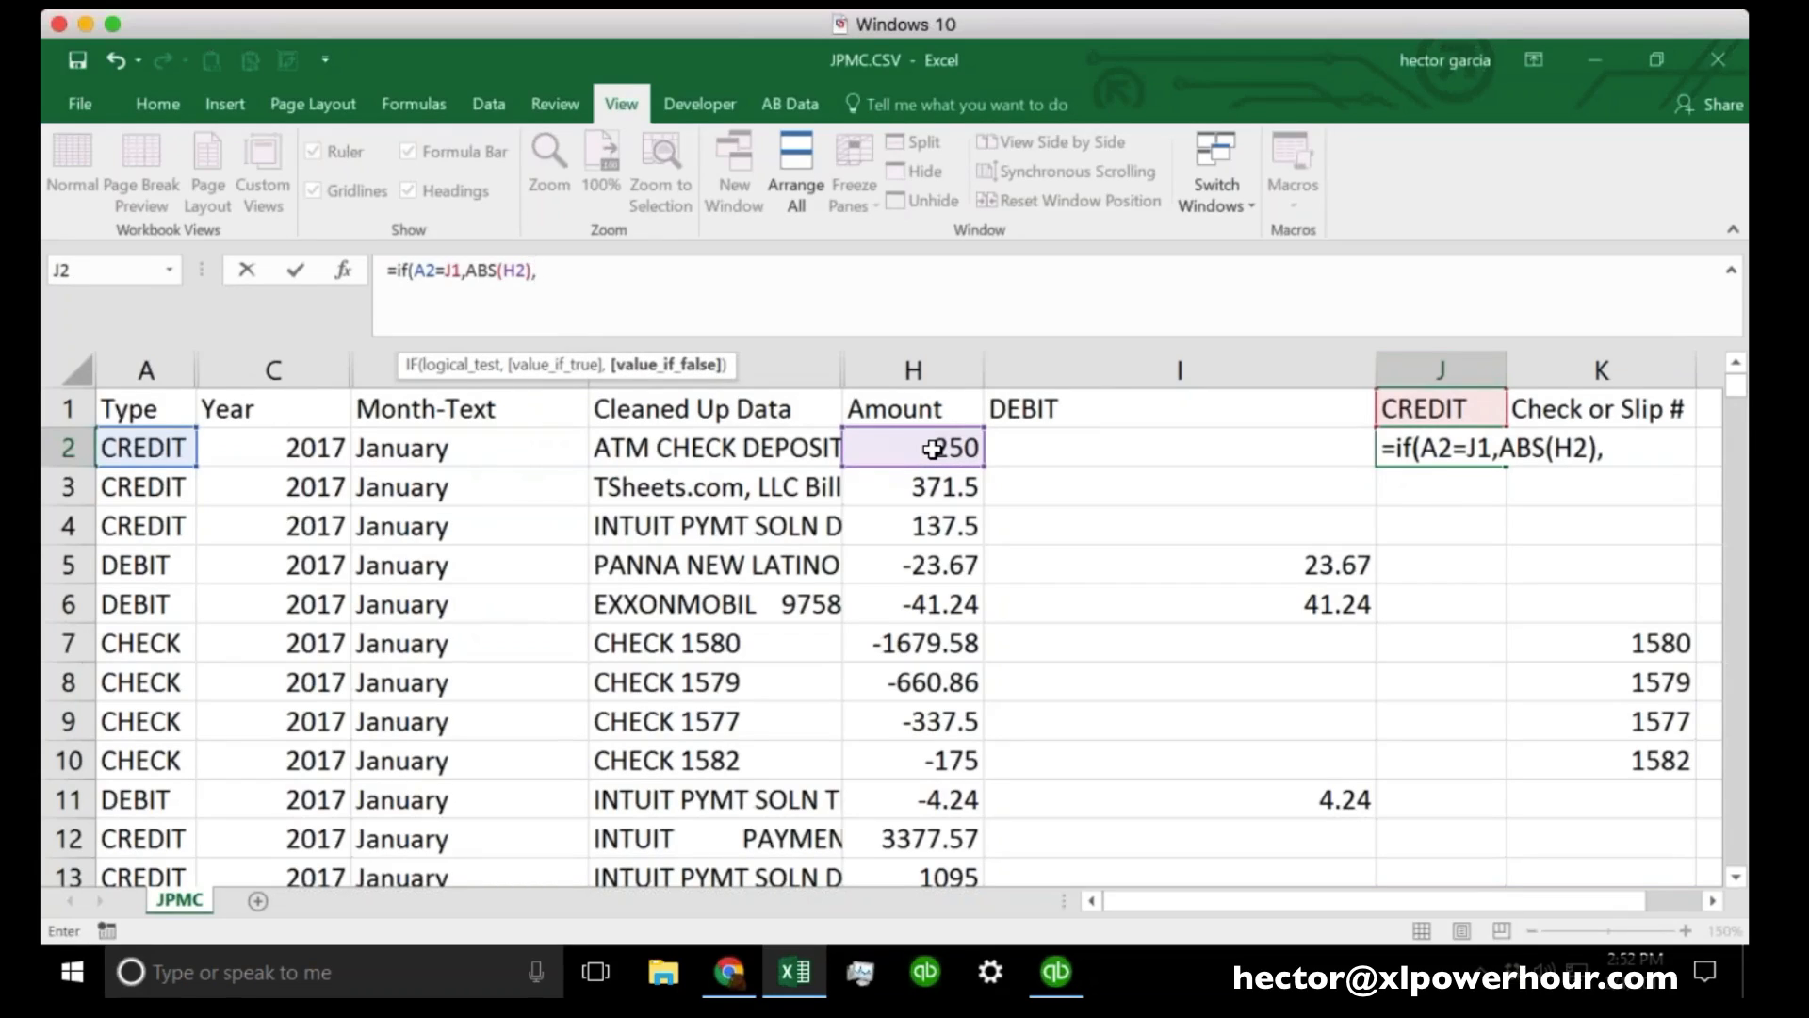
type("\"\")")
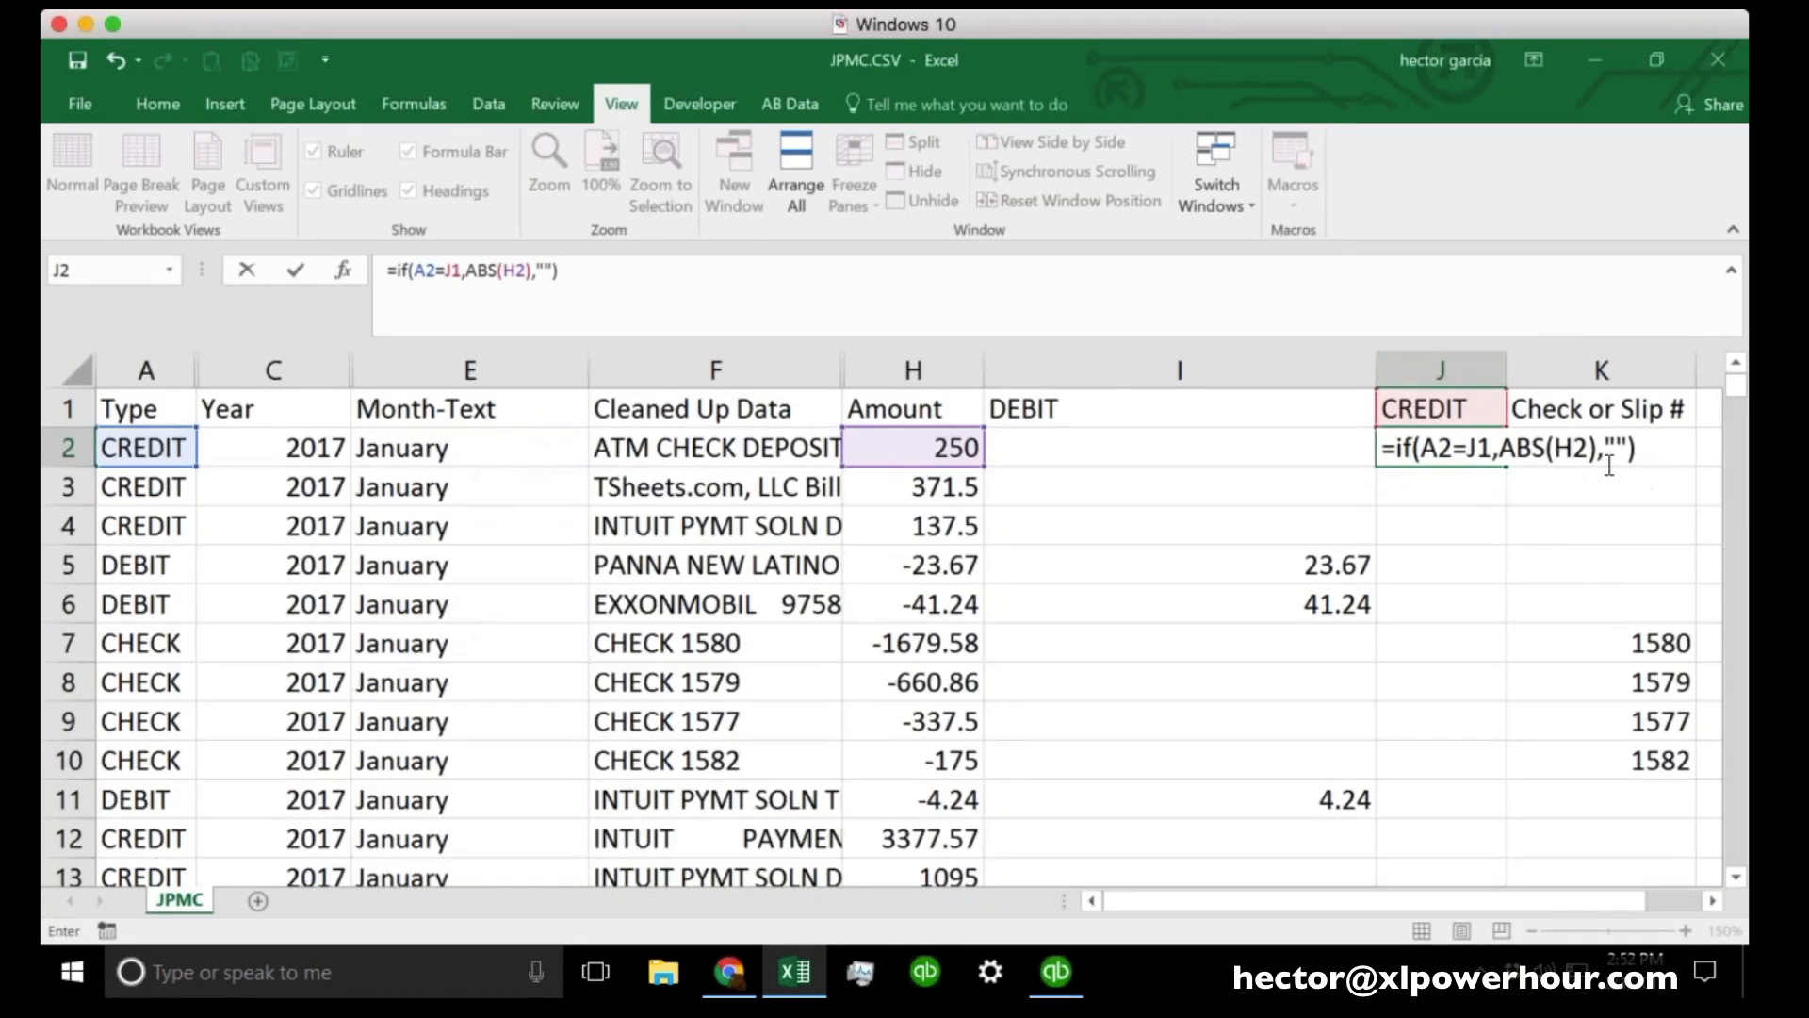
key("Return")
left_click(1456, 447)
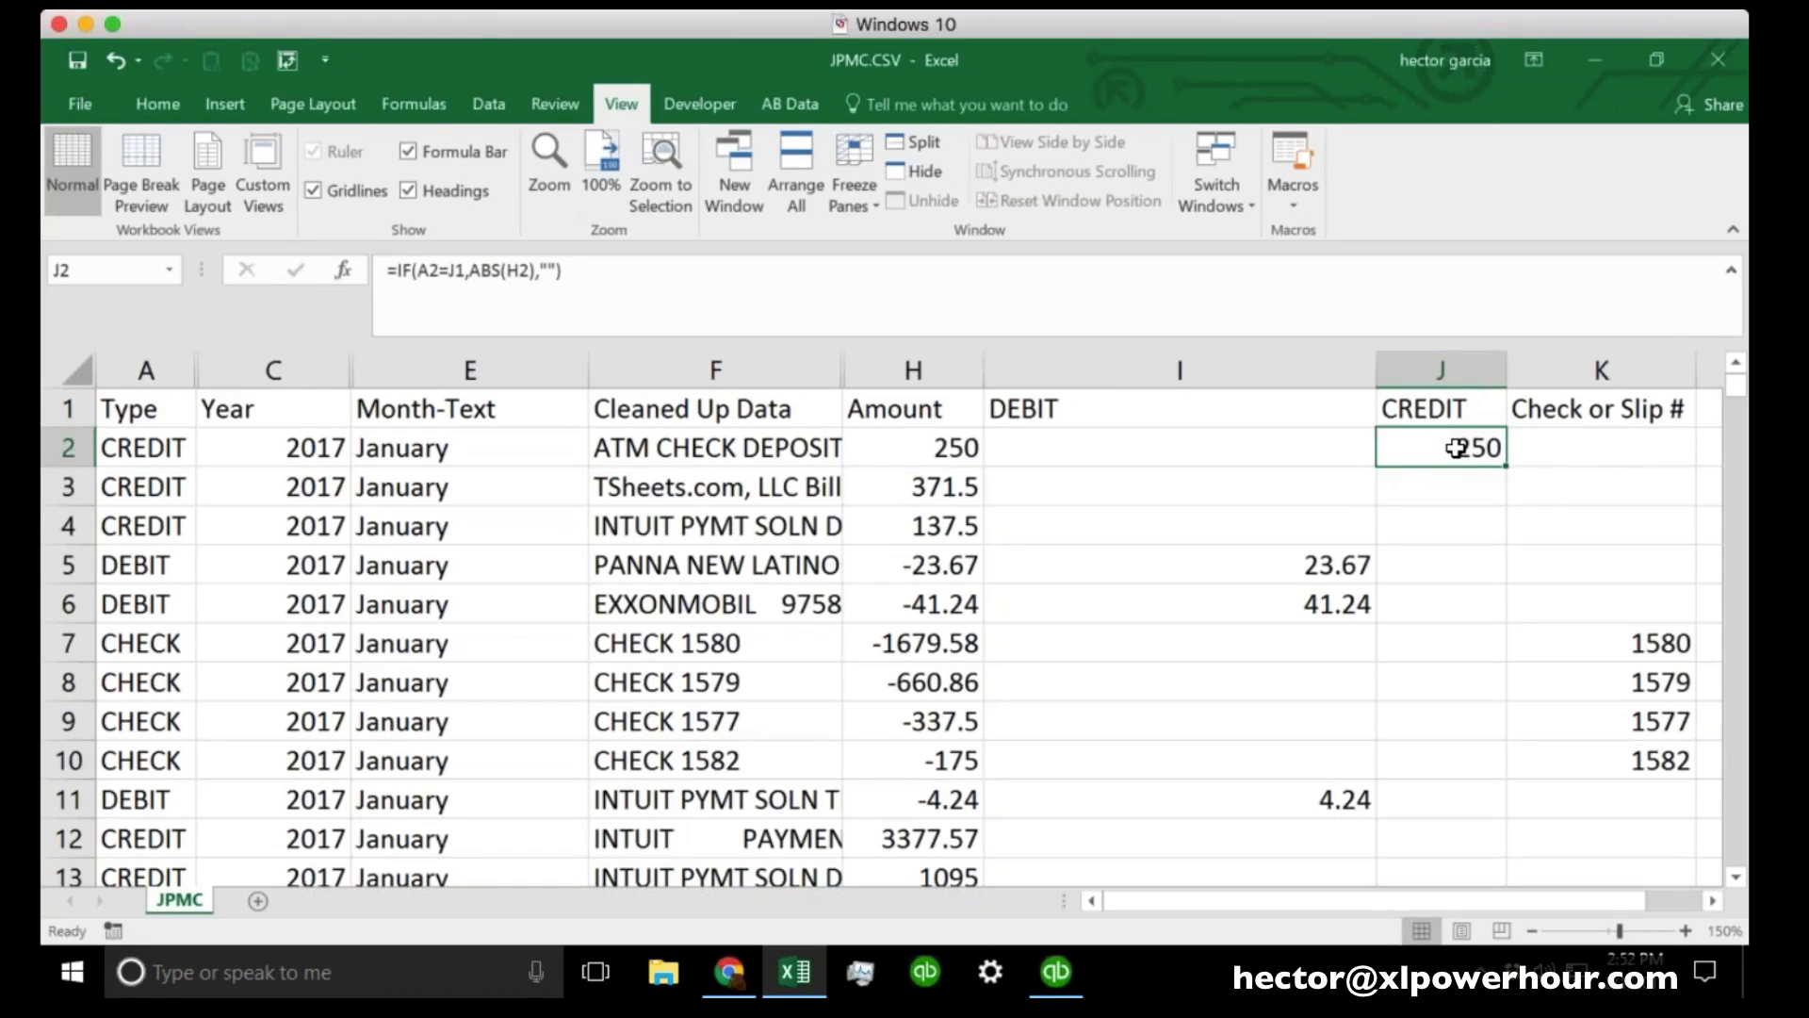
double_click(1511, 468)
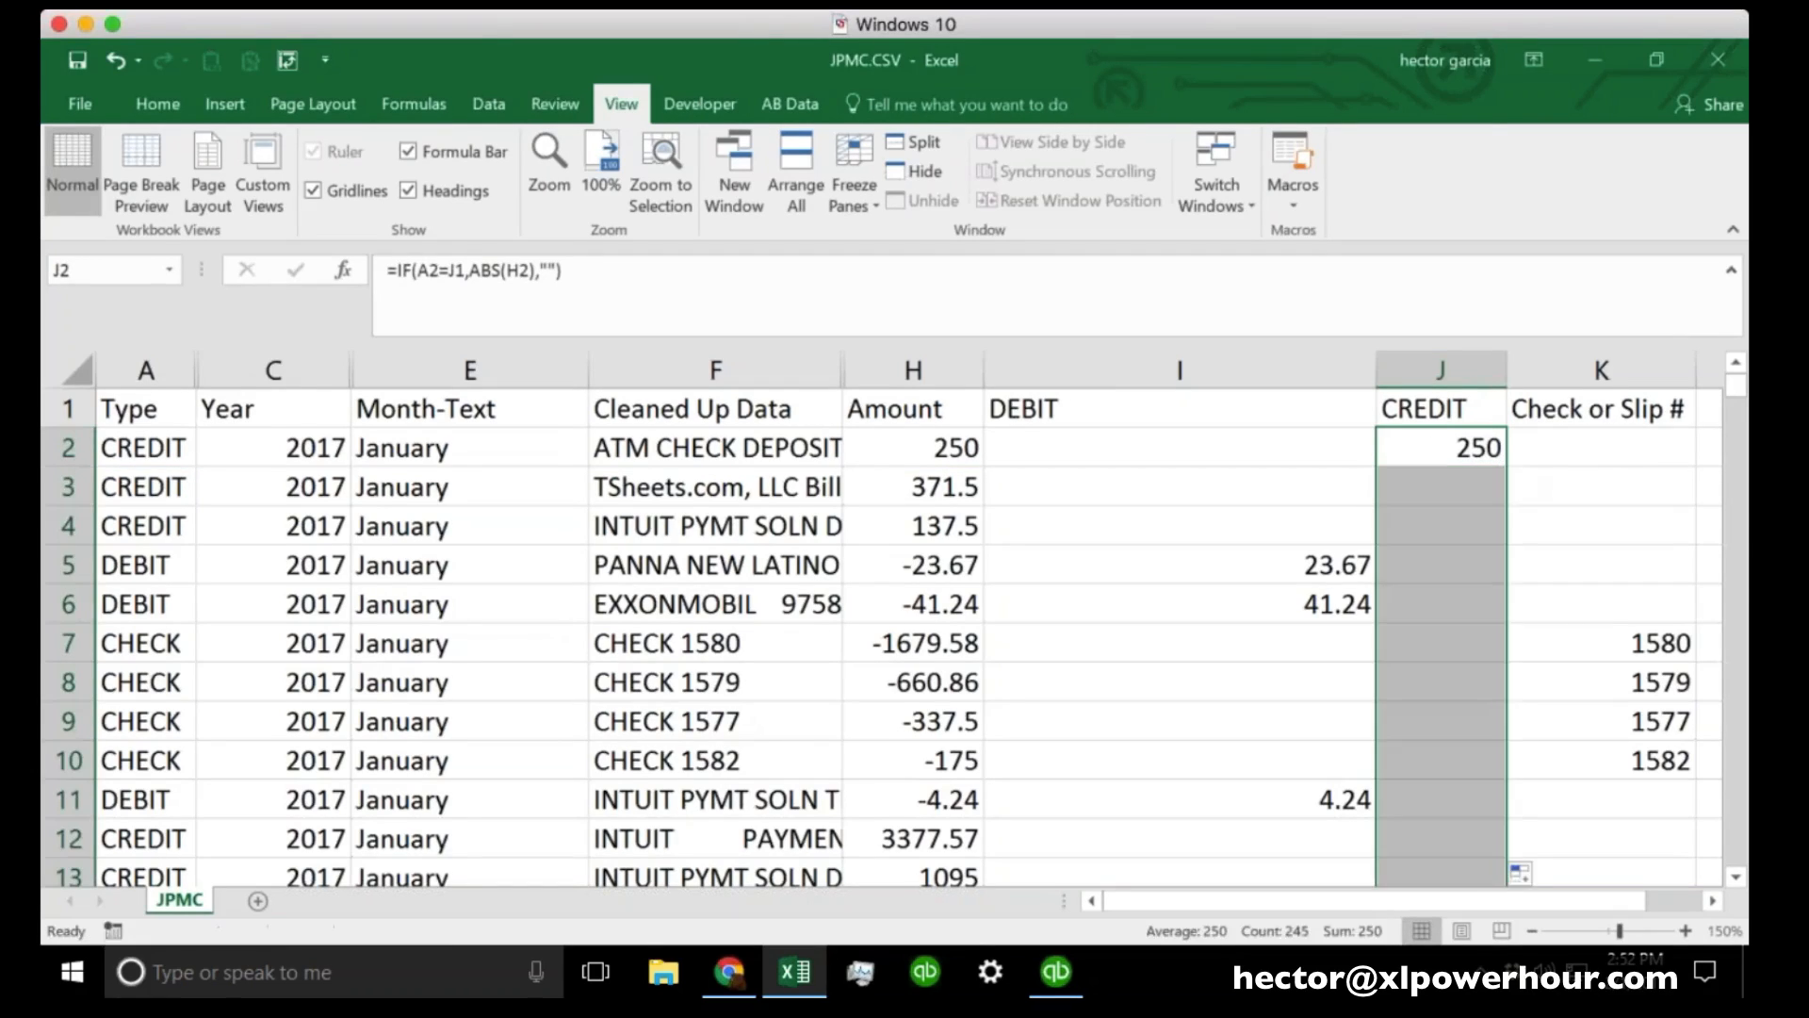
Inspect the filled CREDIT formulas in J3 and J5 to check which header cell they reference.
left_click(1479, 477)
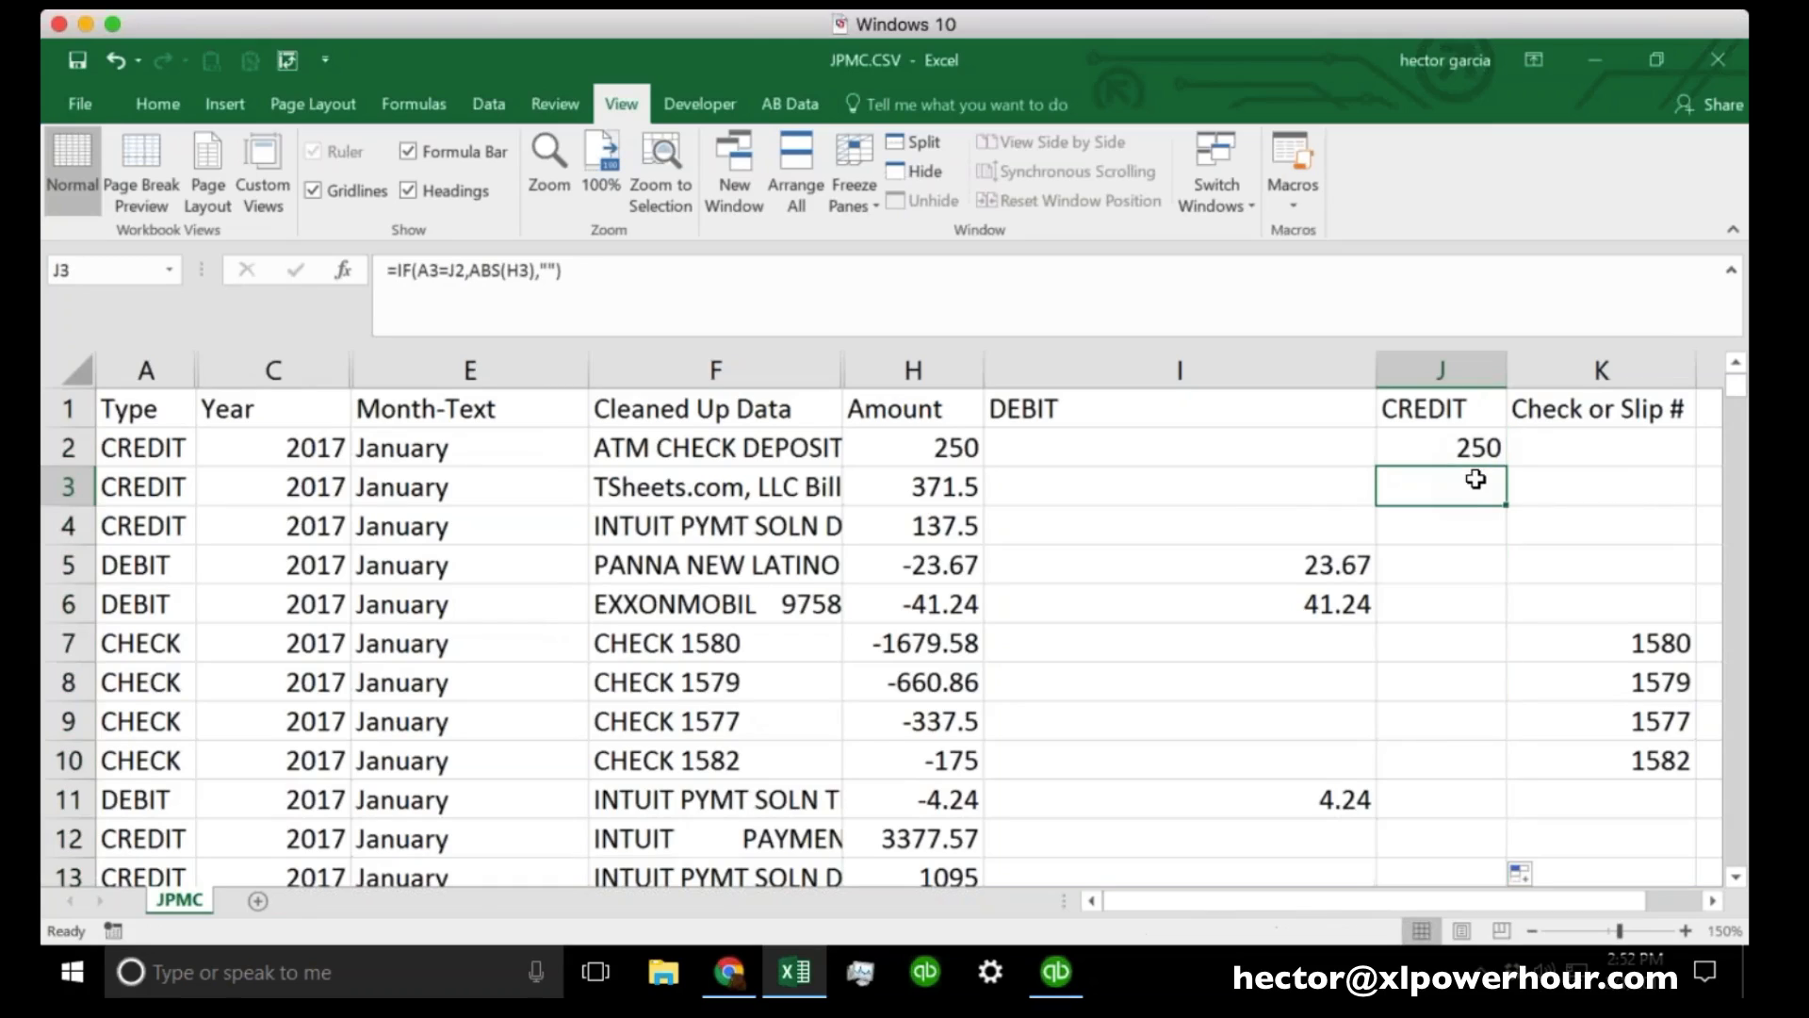
left_click(1470, 565)
left_click(653, 282)
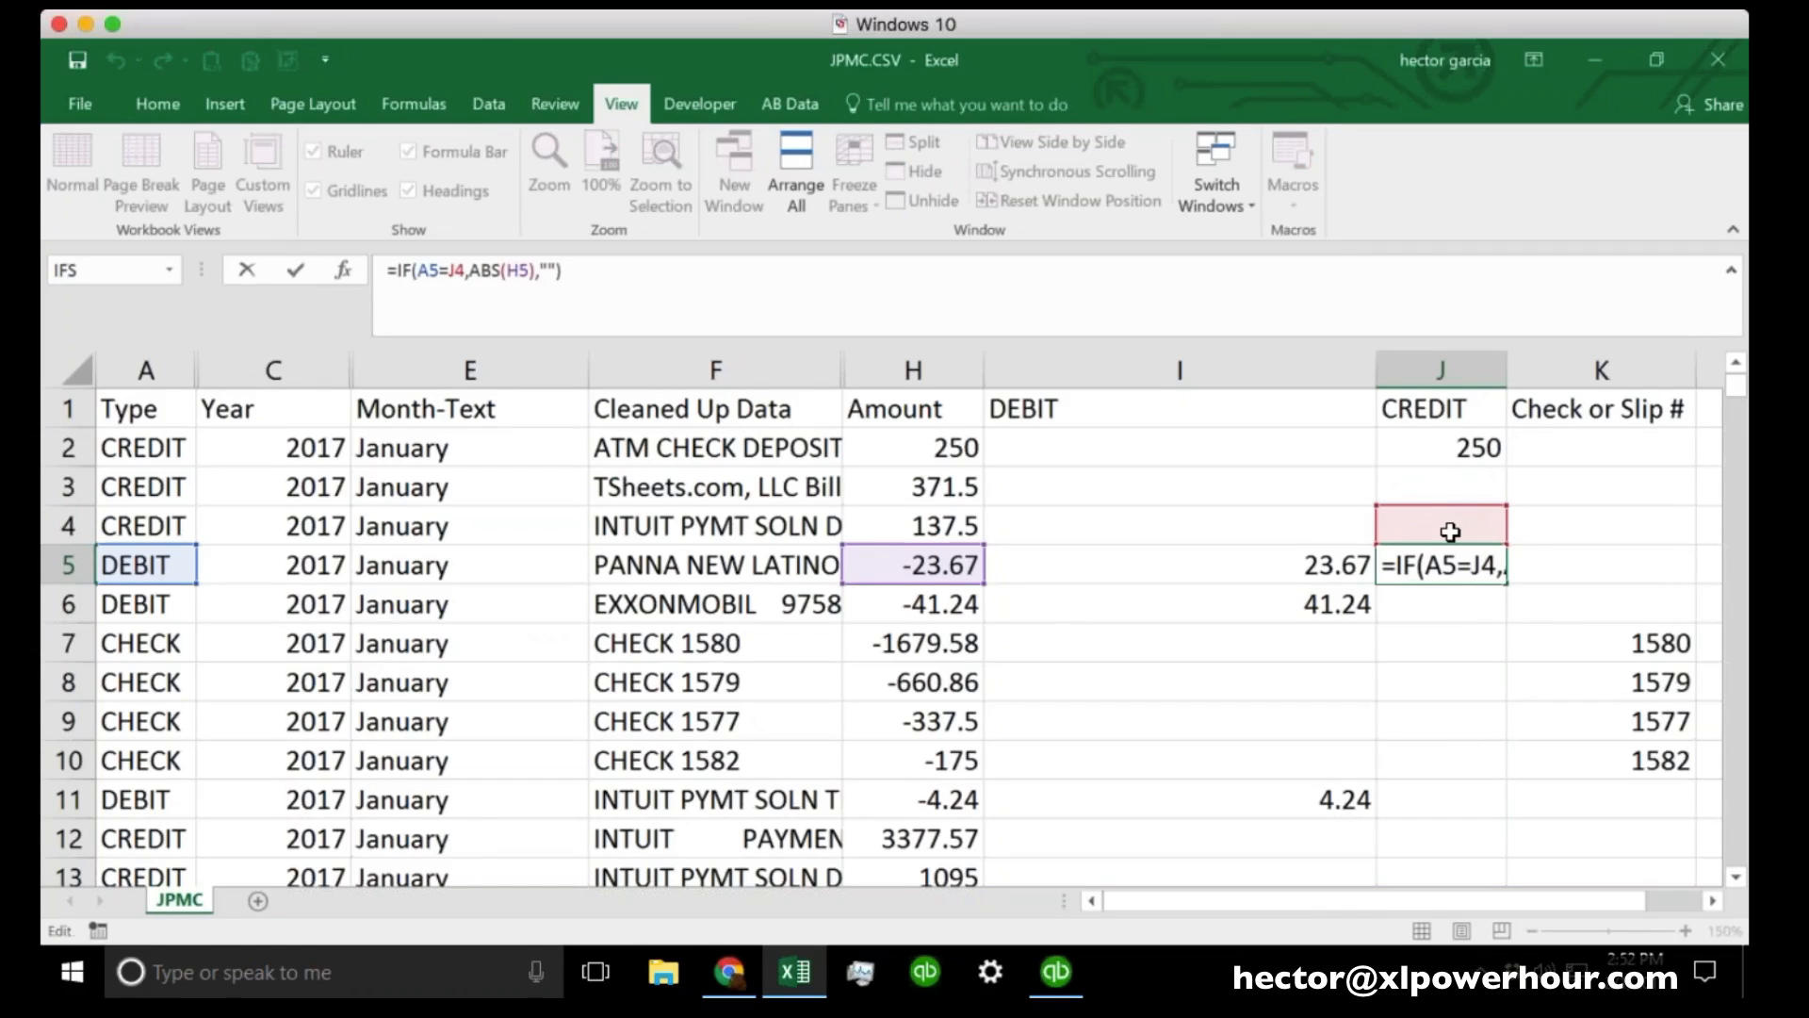
key("Escape")
Make the header reference in J2 absolute as =IF(A2=$J$1,ABS(H2),""), fill it down the CREDIT column and check J3.
left_click(1472, 452)
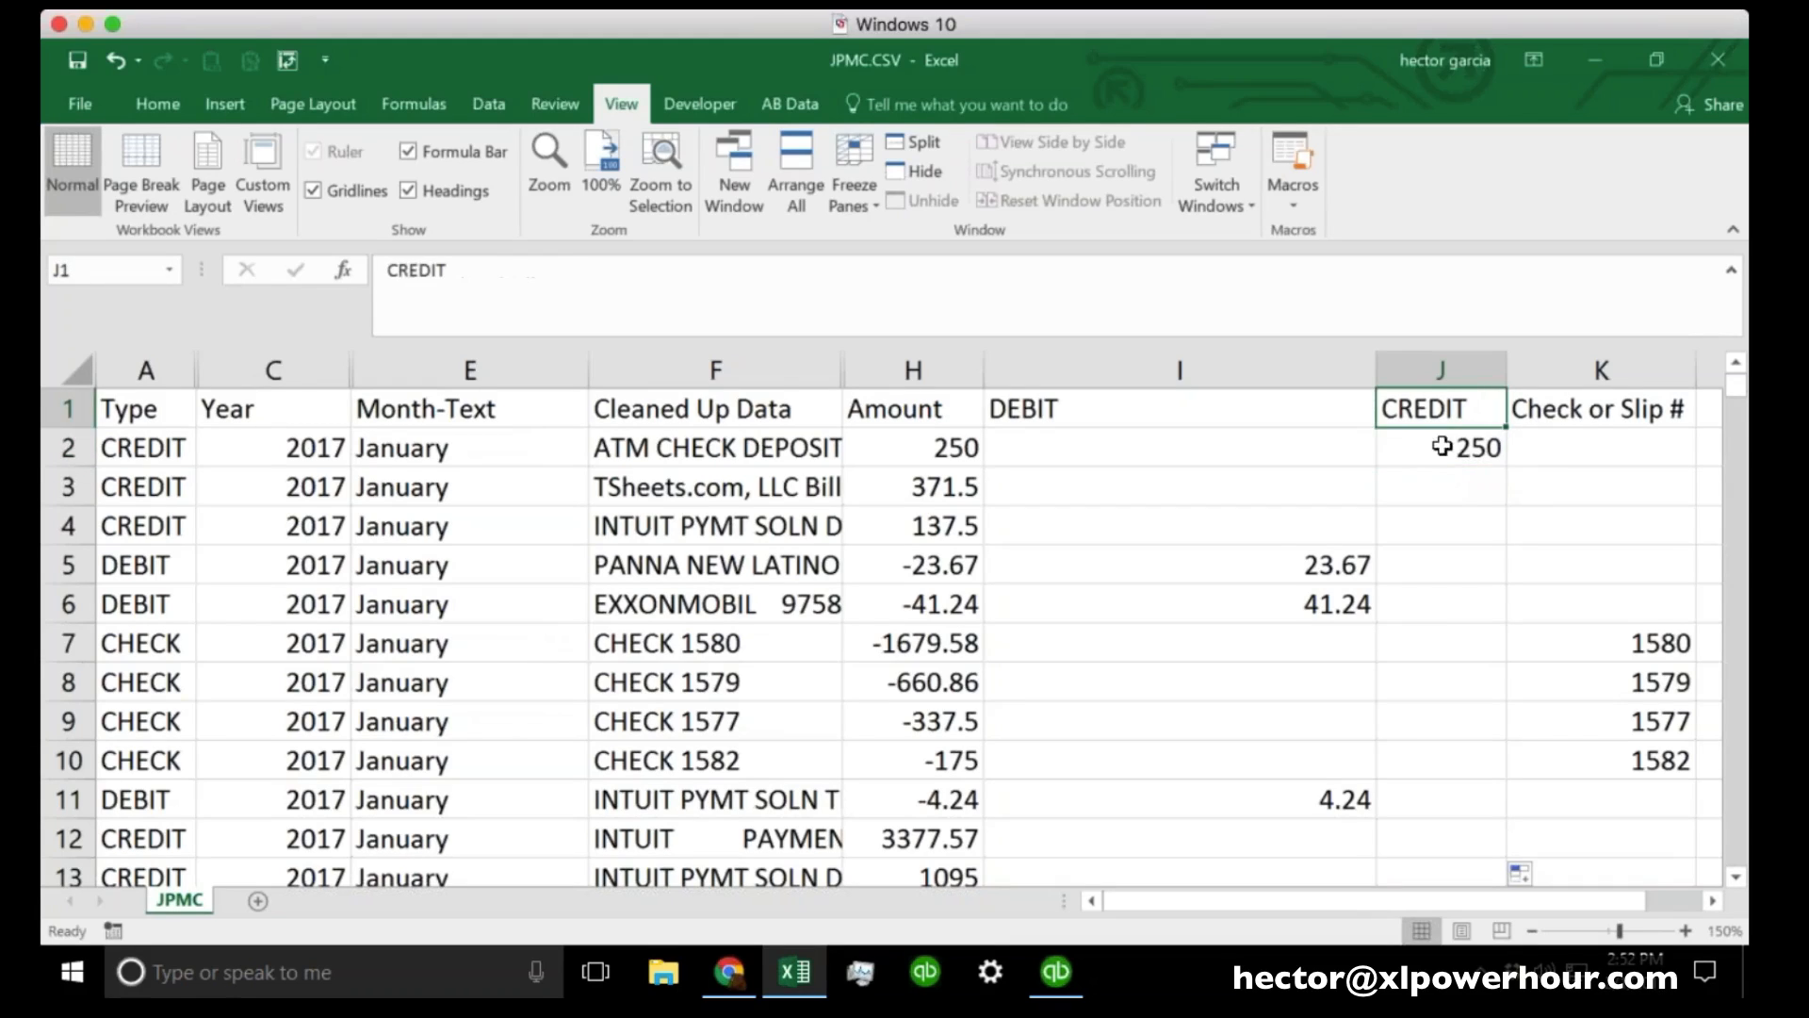
left_click(847, 304)
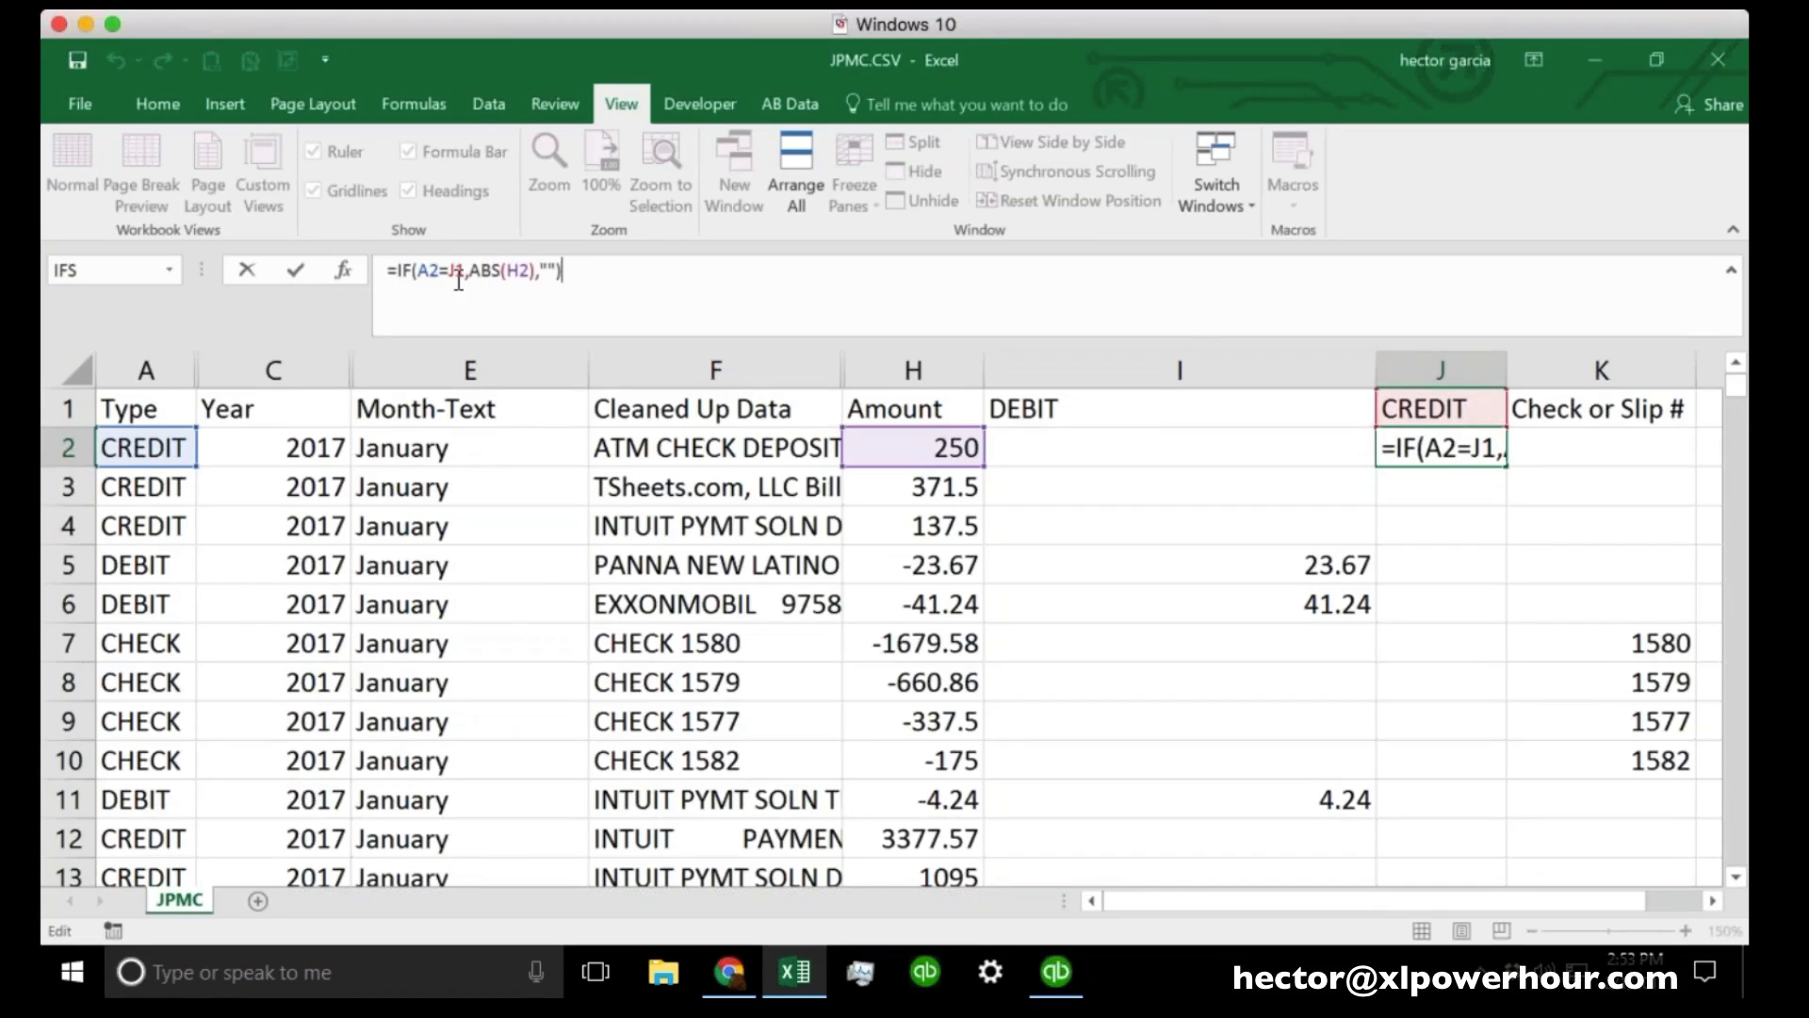
left_click(1467, 456)
type("$")
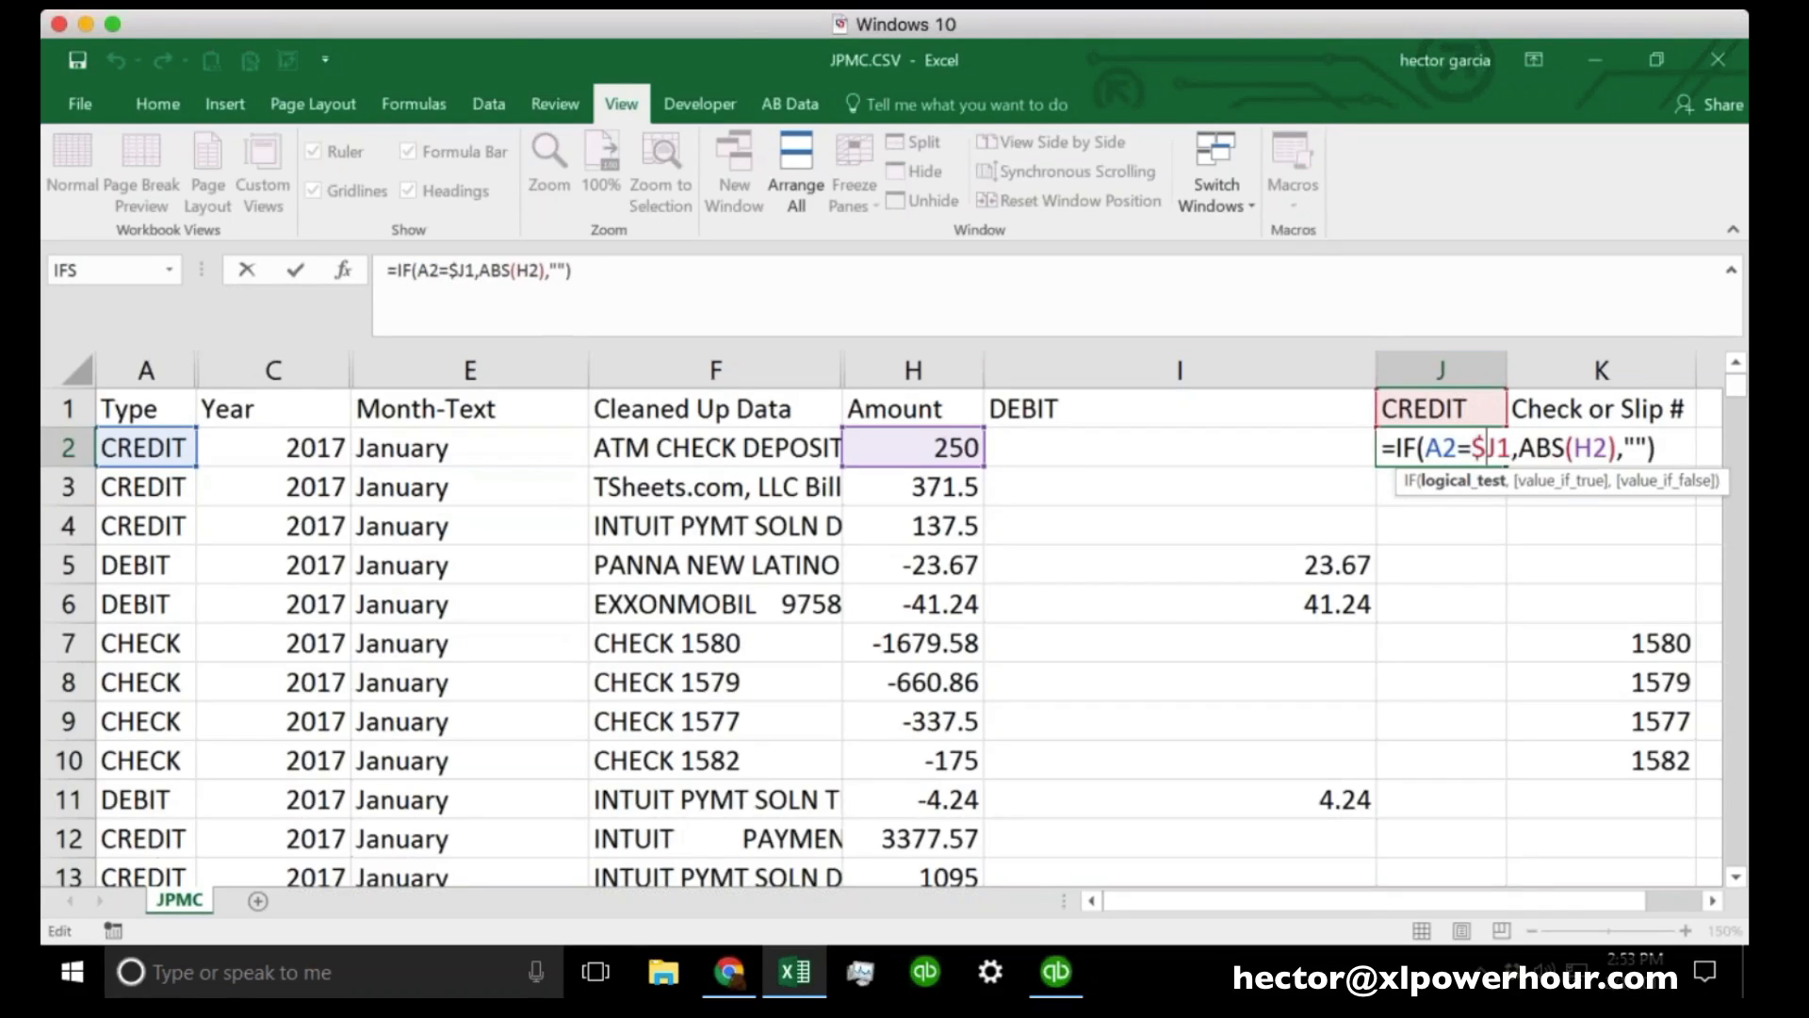
key("Right")
type("$")
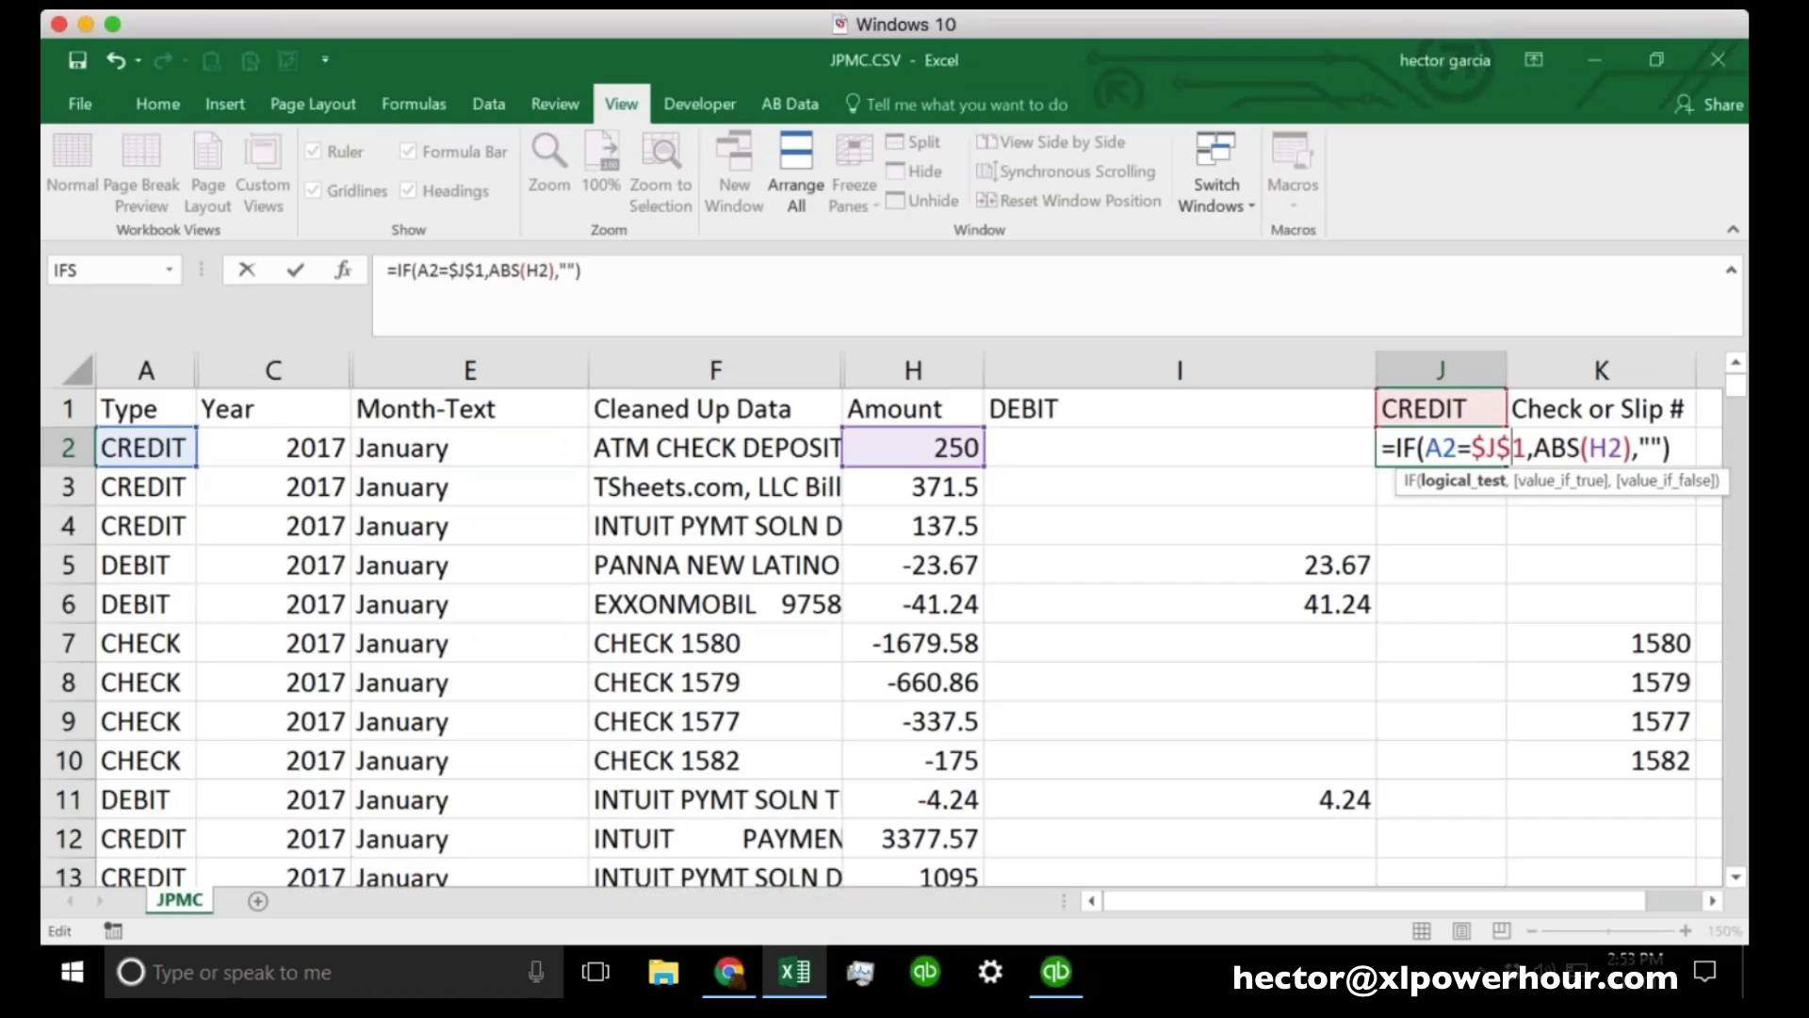
left_click_drag(1472, 451, 1526, 452)
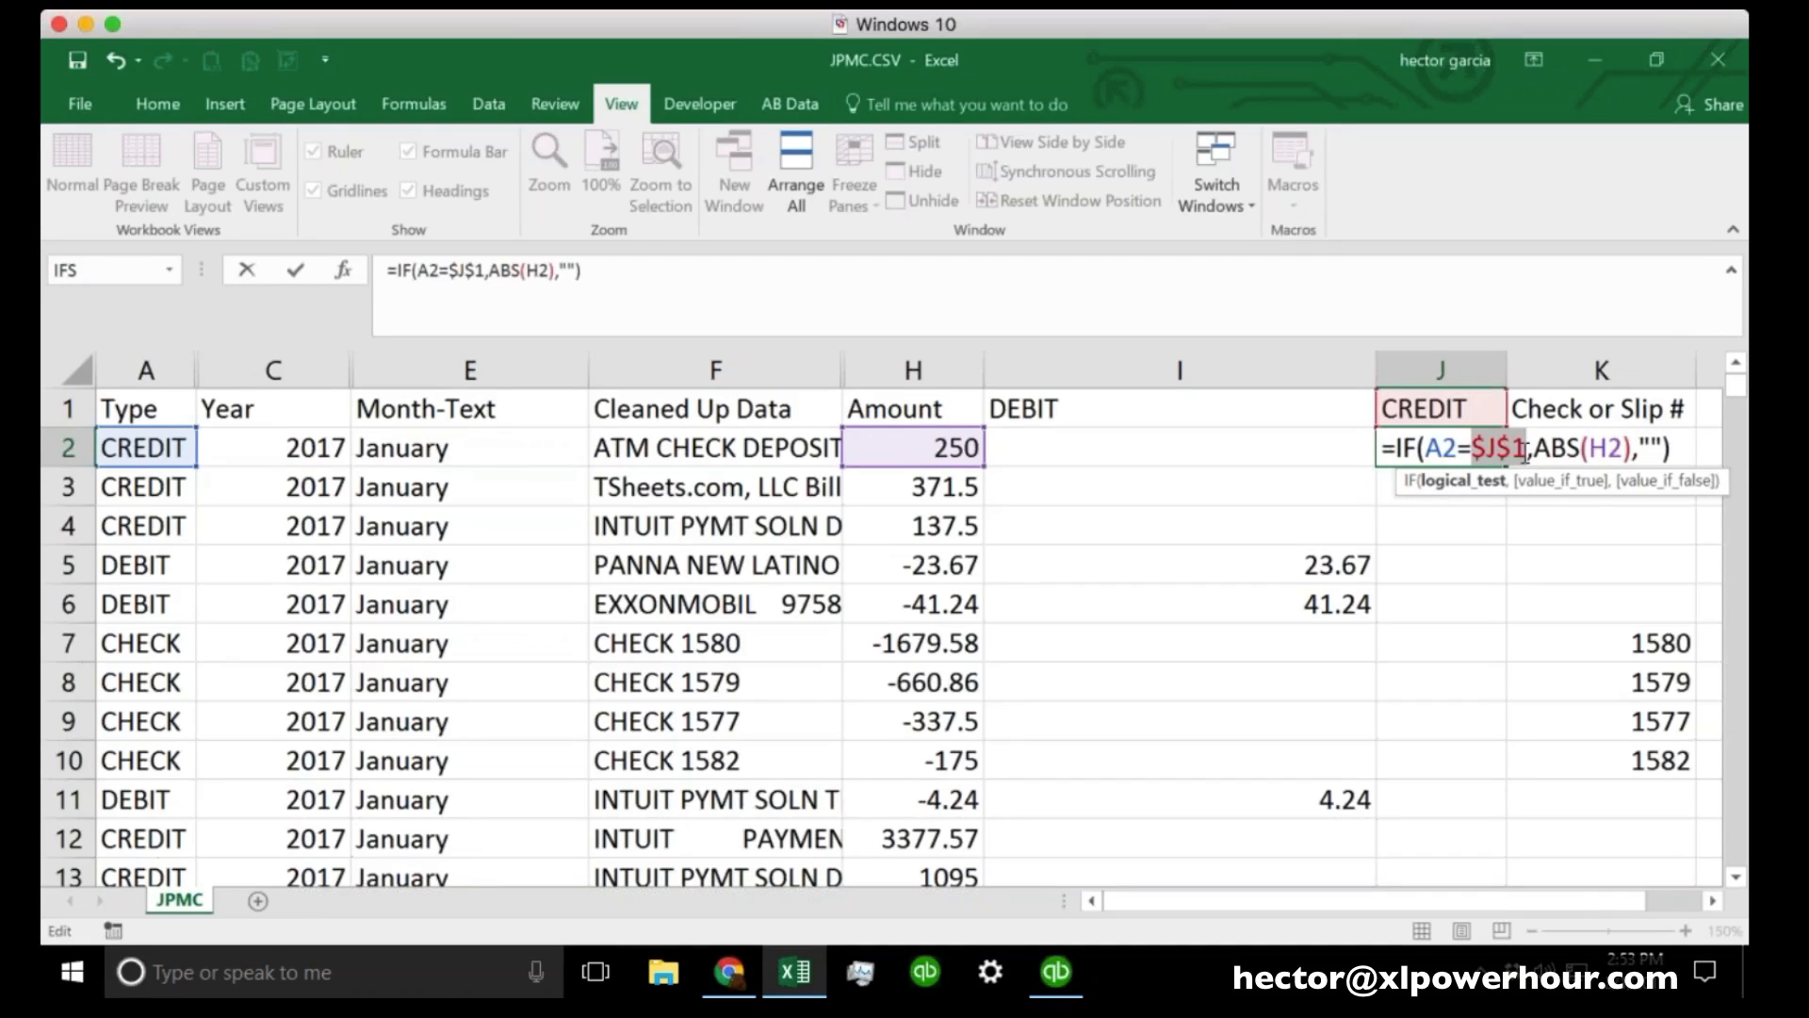
key("ctrl+Return")
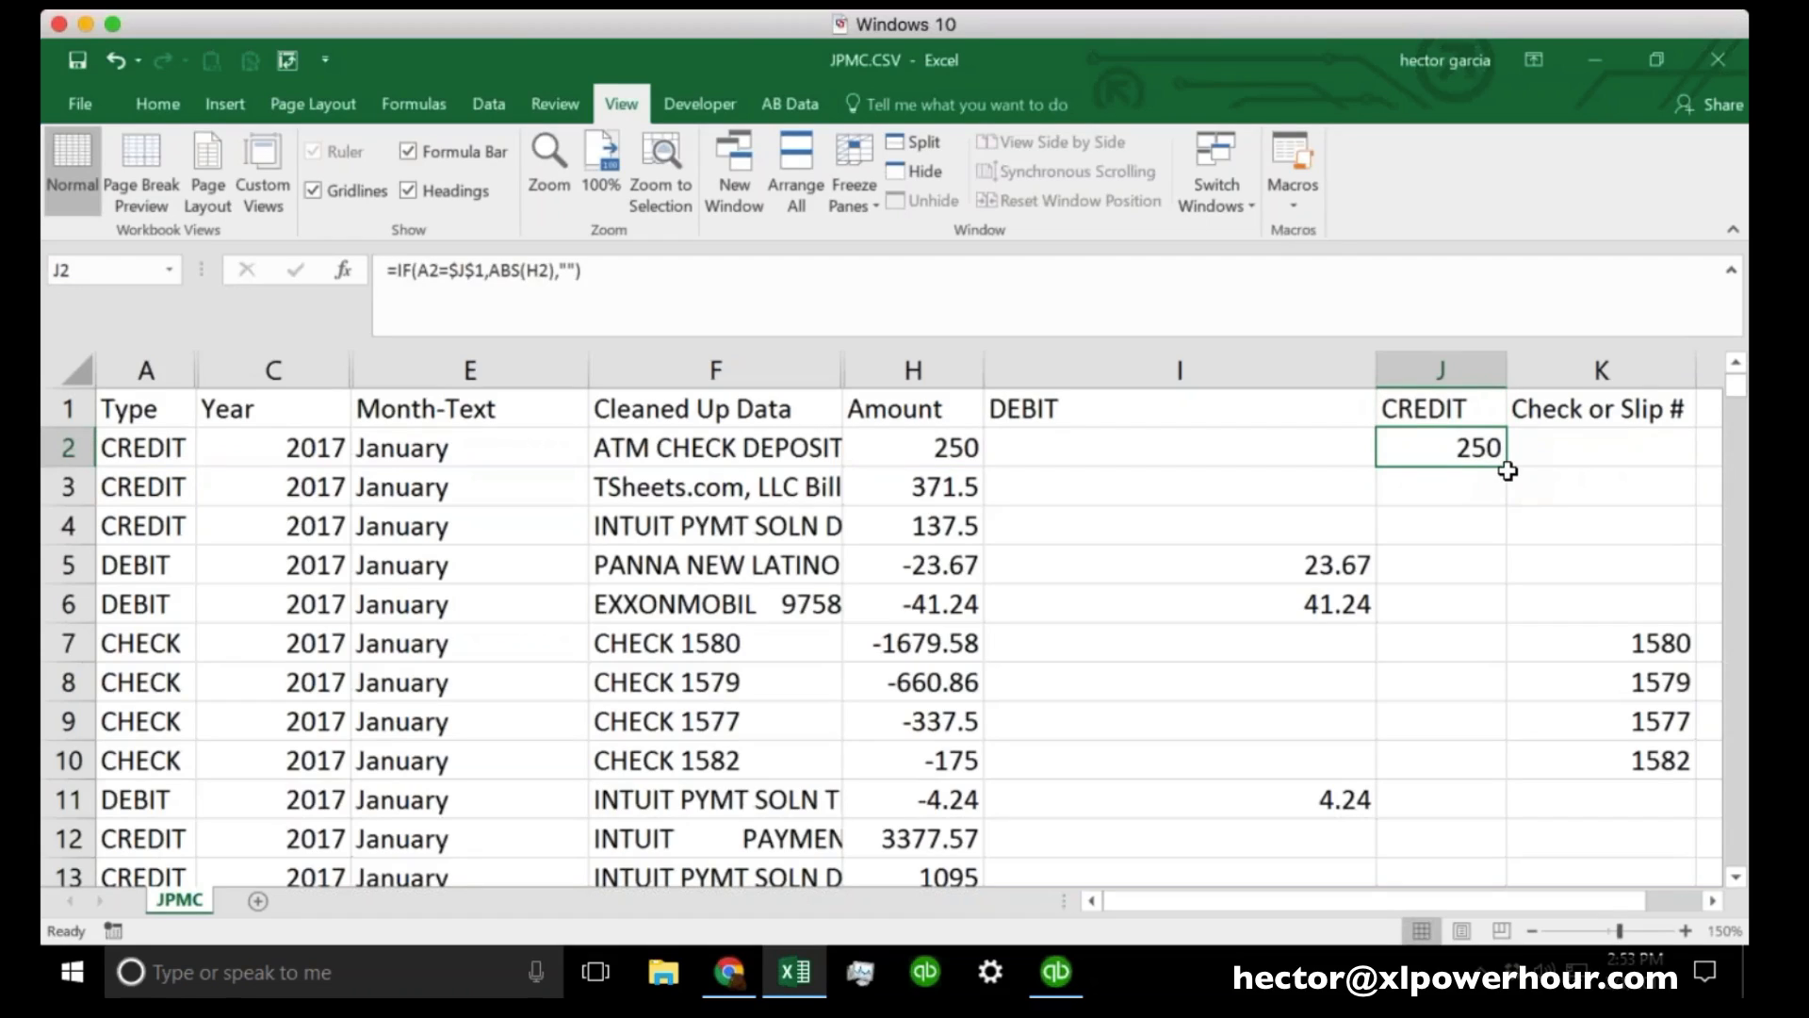
double_click(1508, 468)
left_click(1466, 491)
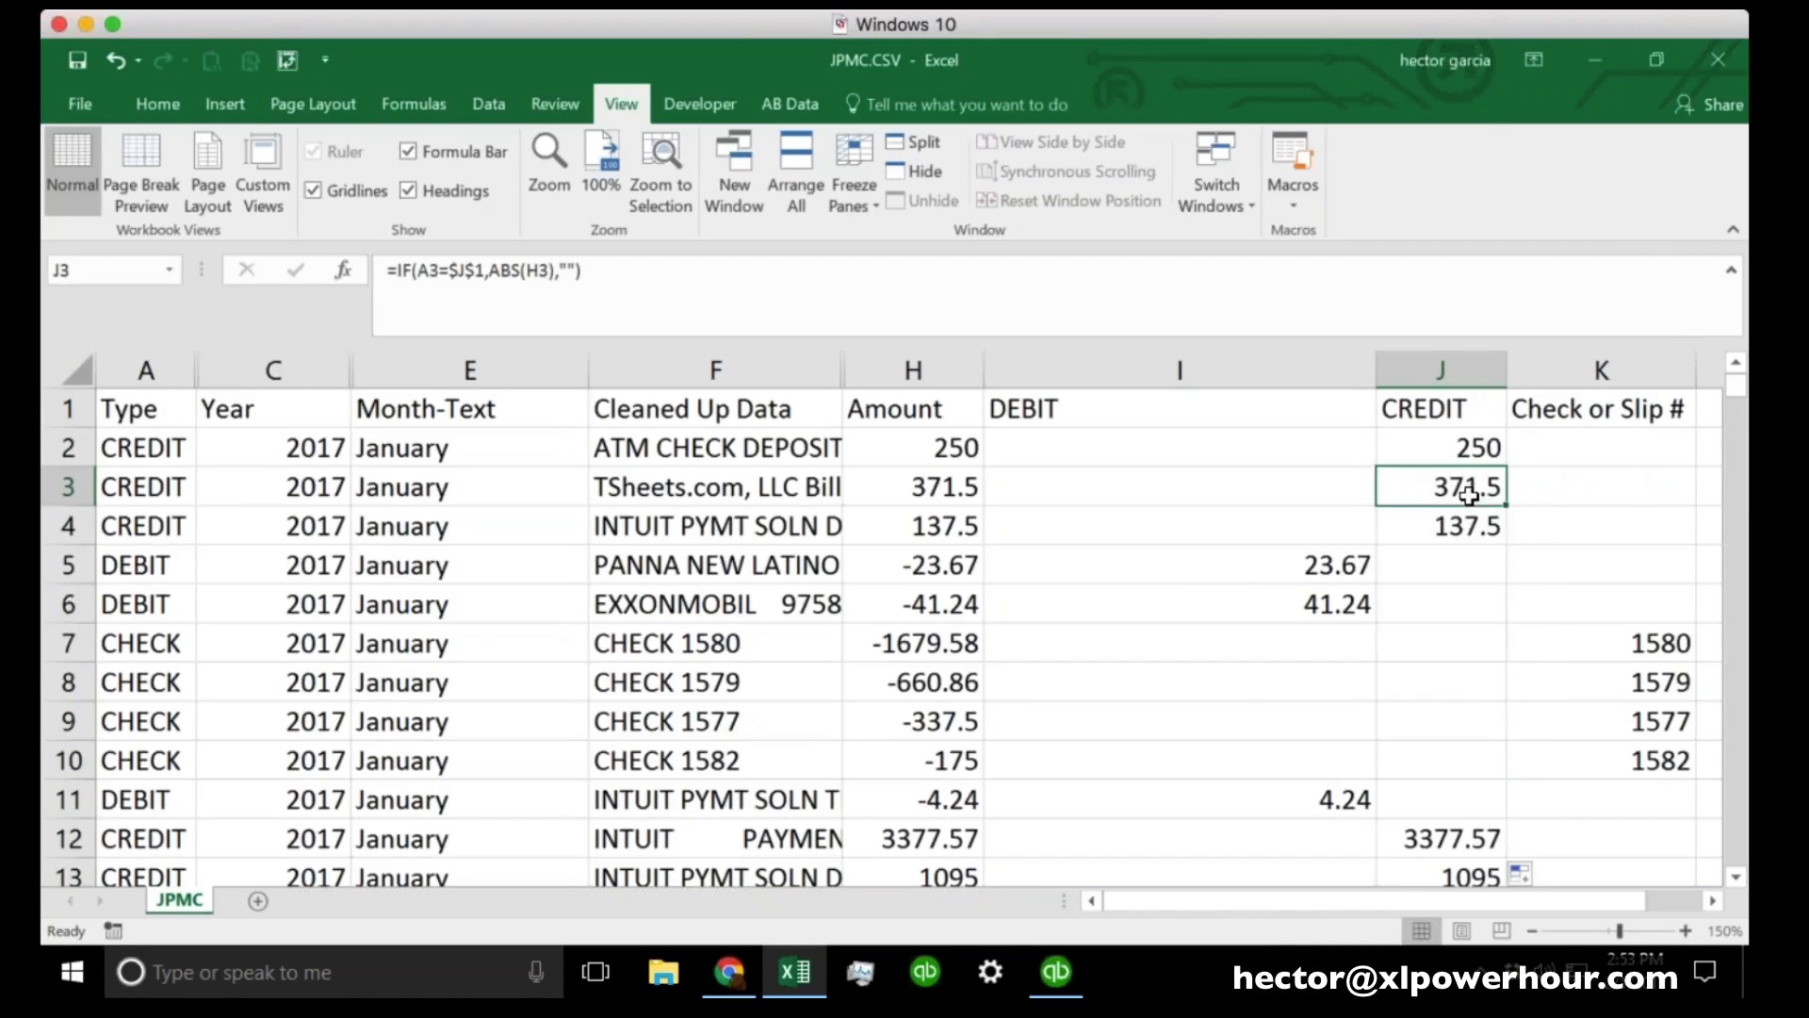
Inspect the CREDIT formula in J12 and review the DEBIT and CREDIT values further down the sheet.
left_click(1466, 823)
left_click(776, 293)
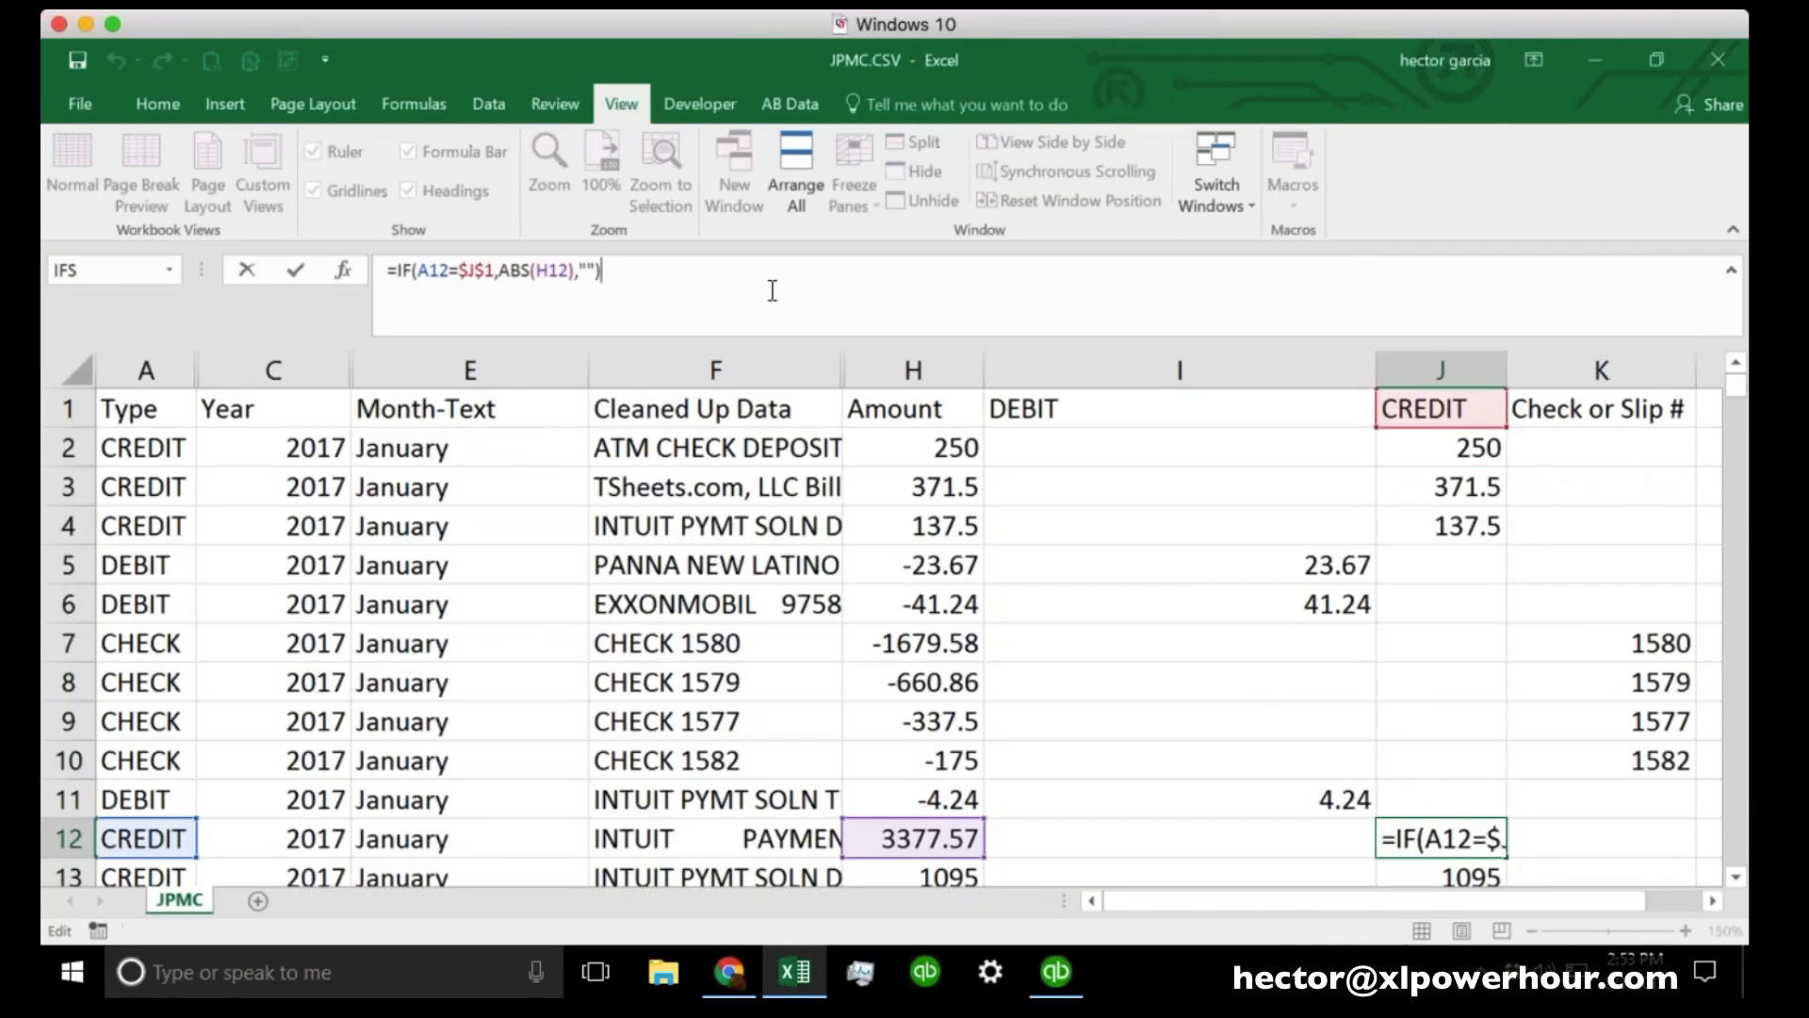
key("Return")
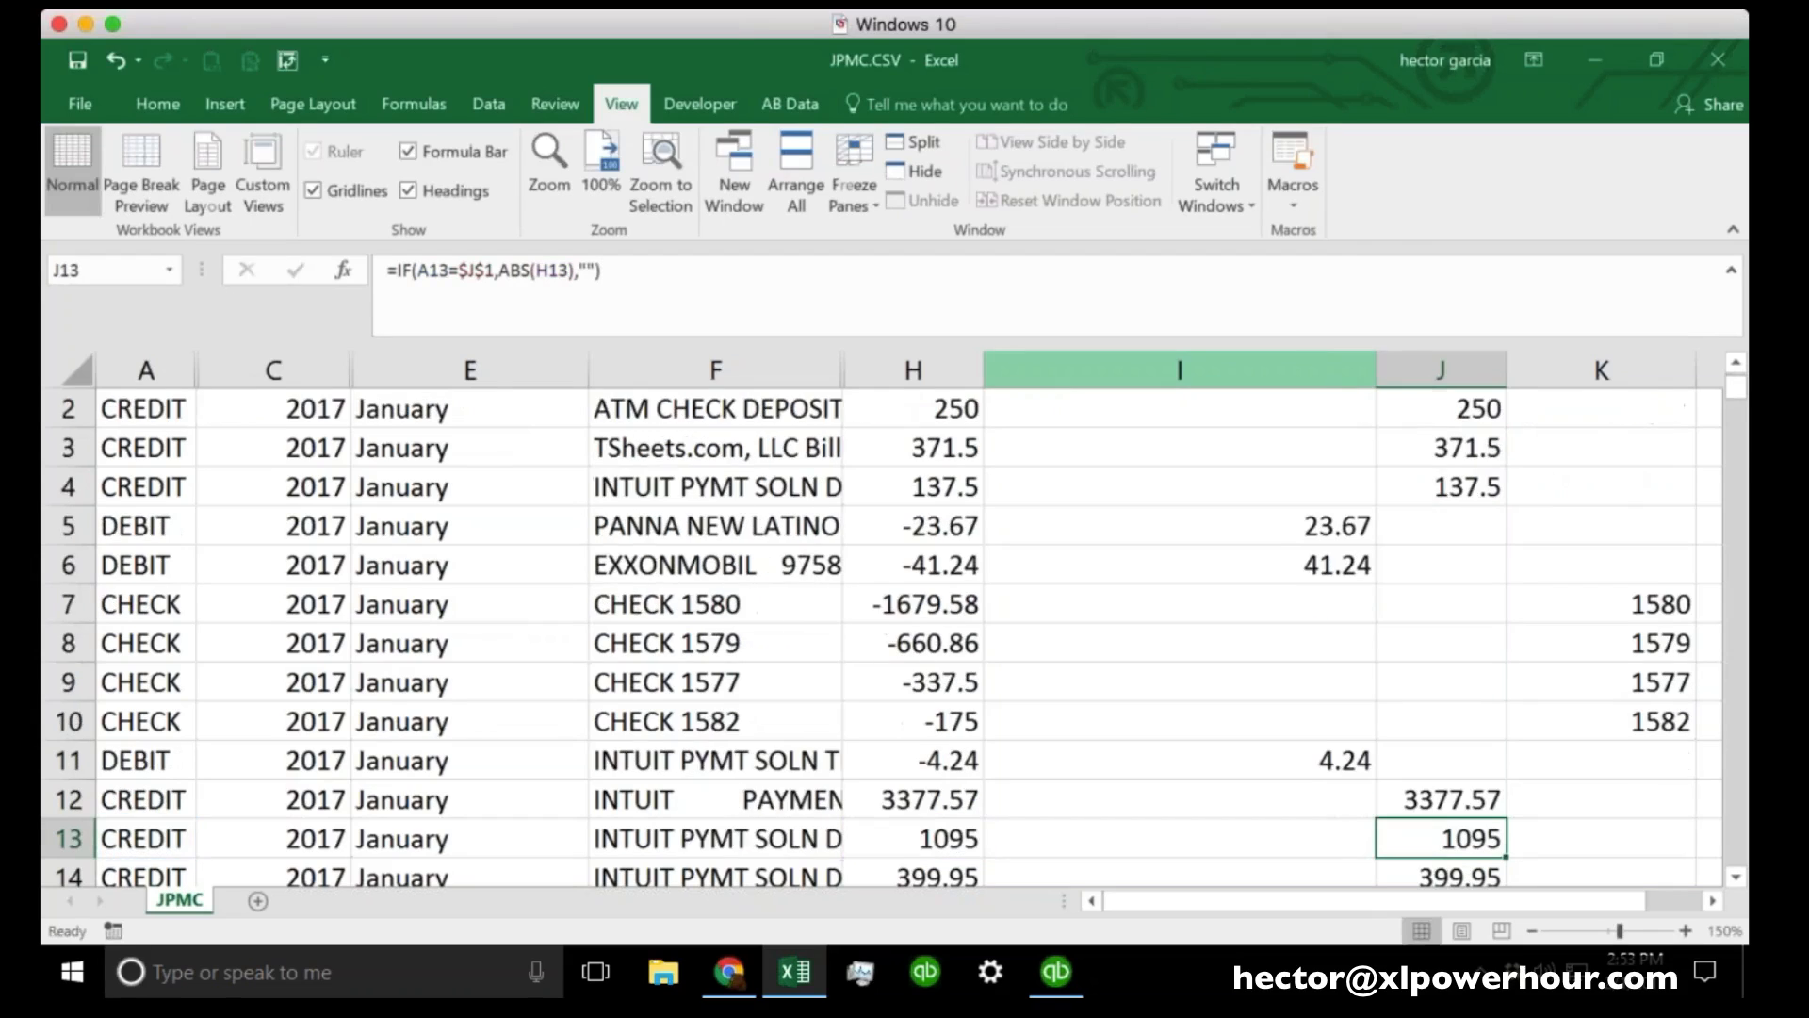
scroll(1460, 416, "down", 4)
scroll(1460, 416, "down", 1)
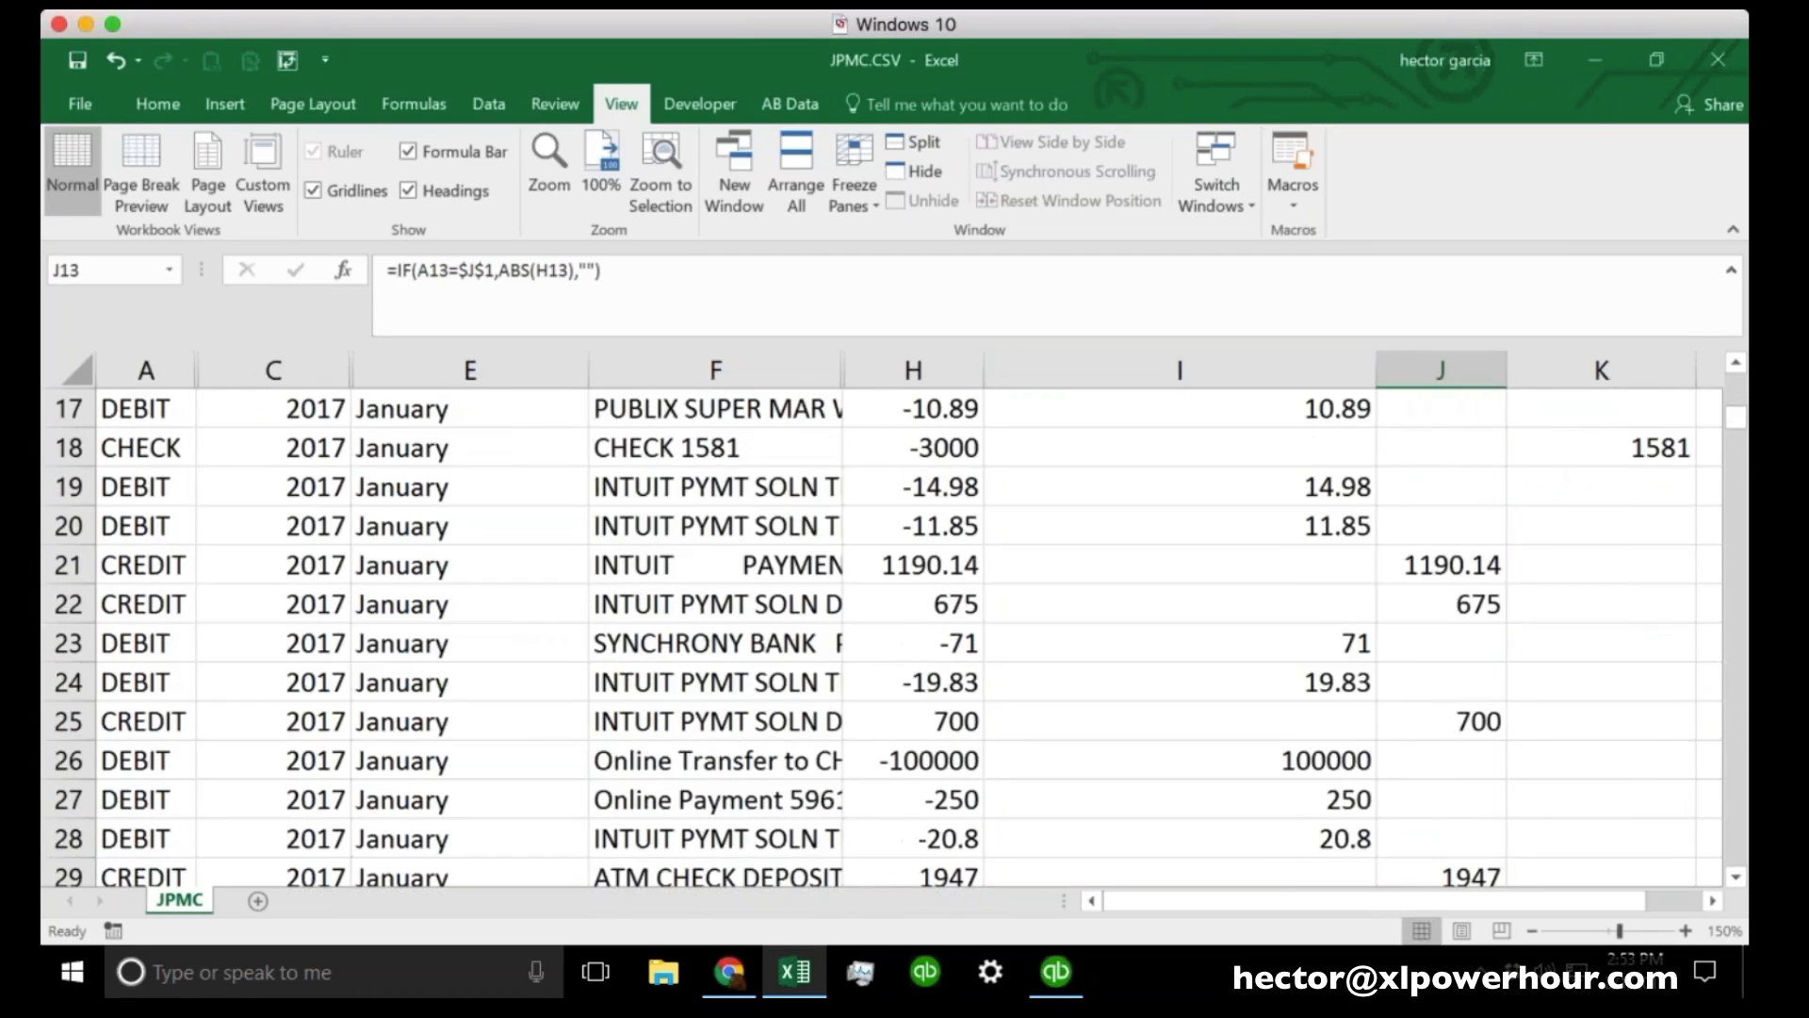
scroll(1460, 416, "up", 6)
Clear the contents of the DEBIT and CREDIT columns from I2 through J246, keeping the headers.
left_click_drag(1223, 448, 1446, 450)
left_click_drag(1739, 407, 1739, 879)
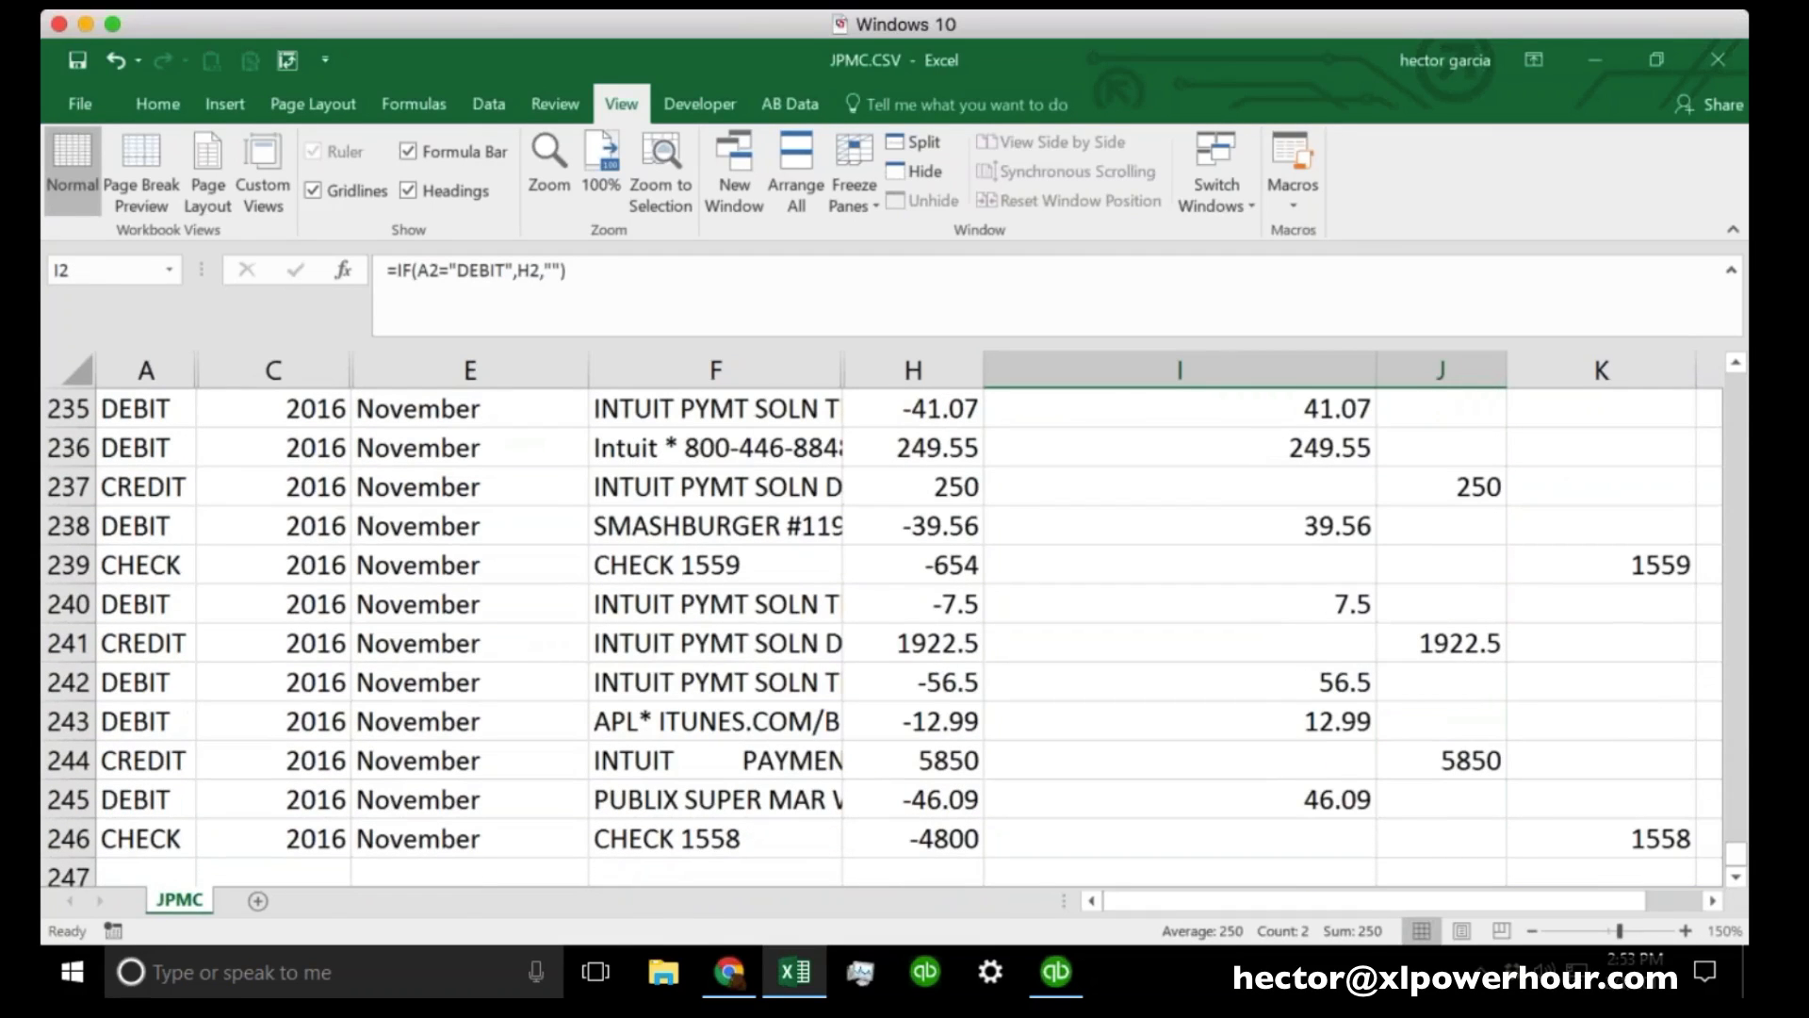
left_click(1471, 837)
left_click_drag(1471, 838, 1213, 444)
right_click(1212, 444)
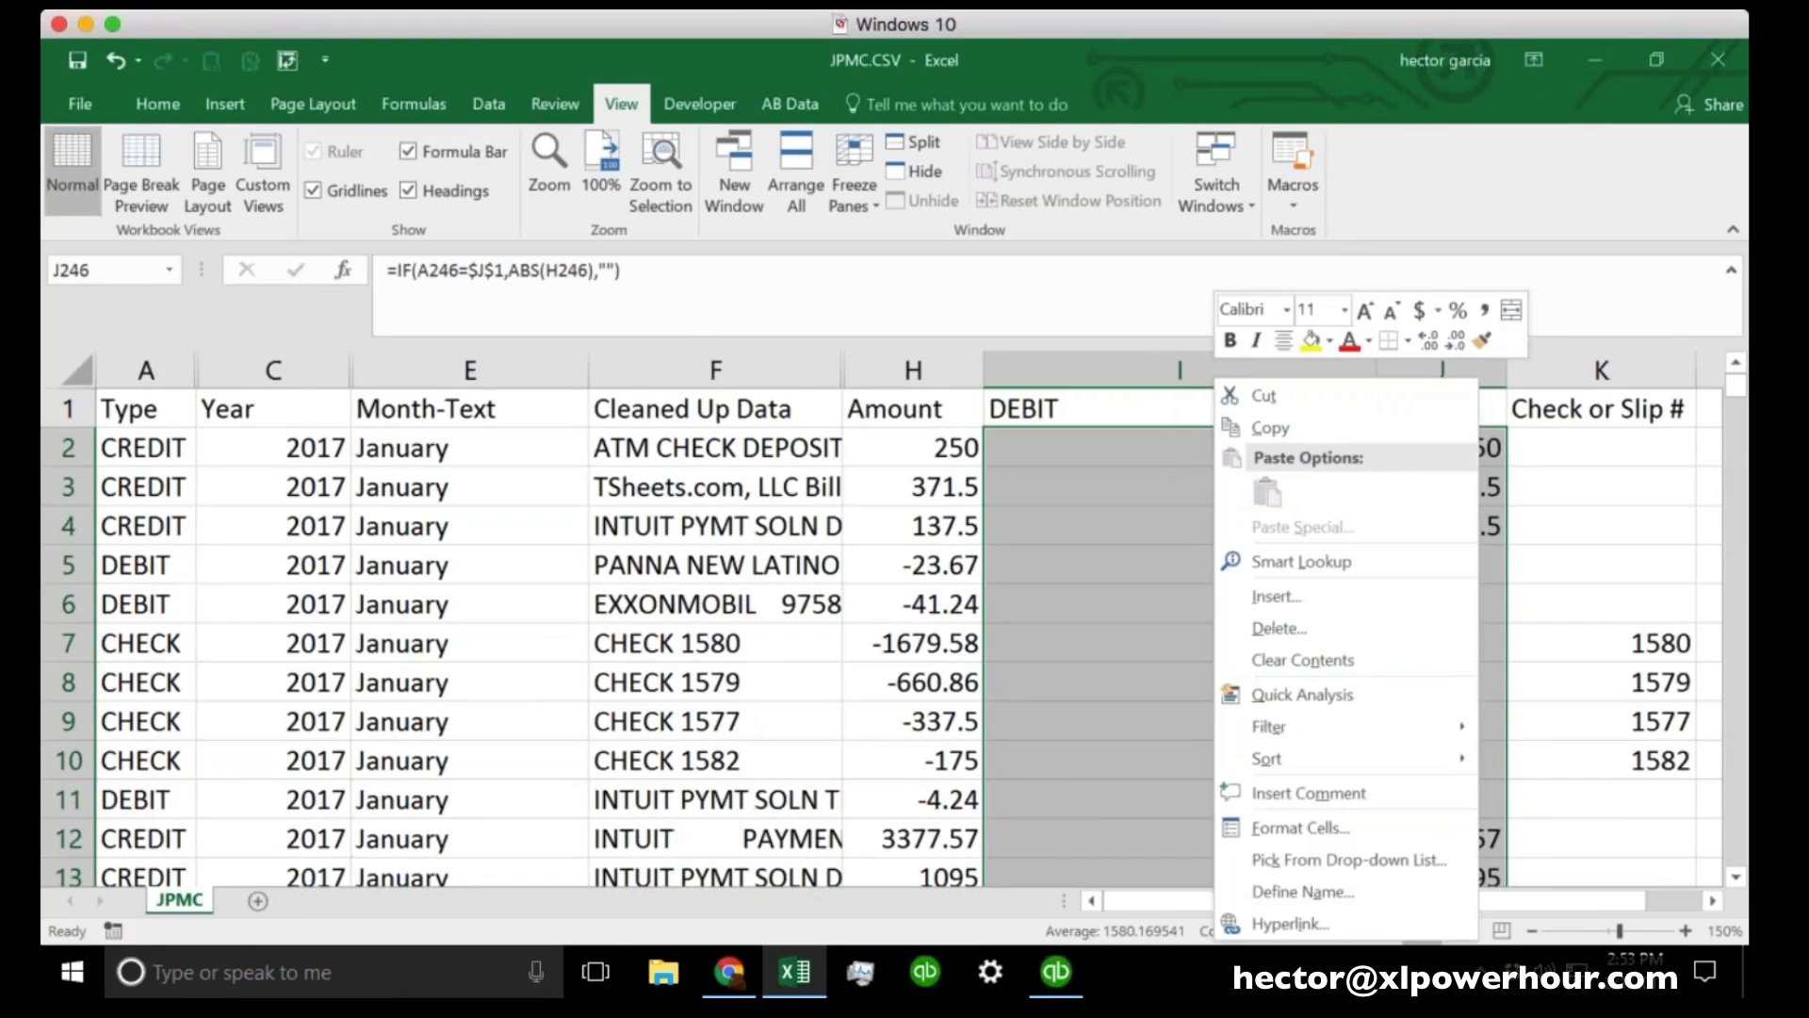
left_click(1291, 664)
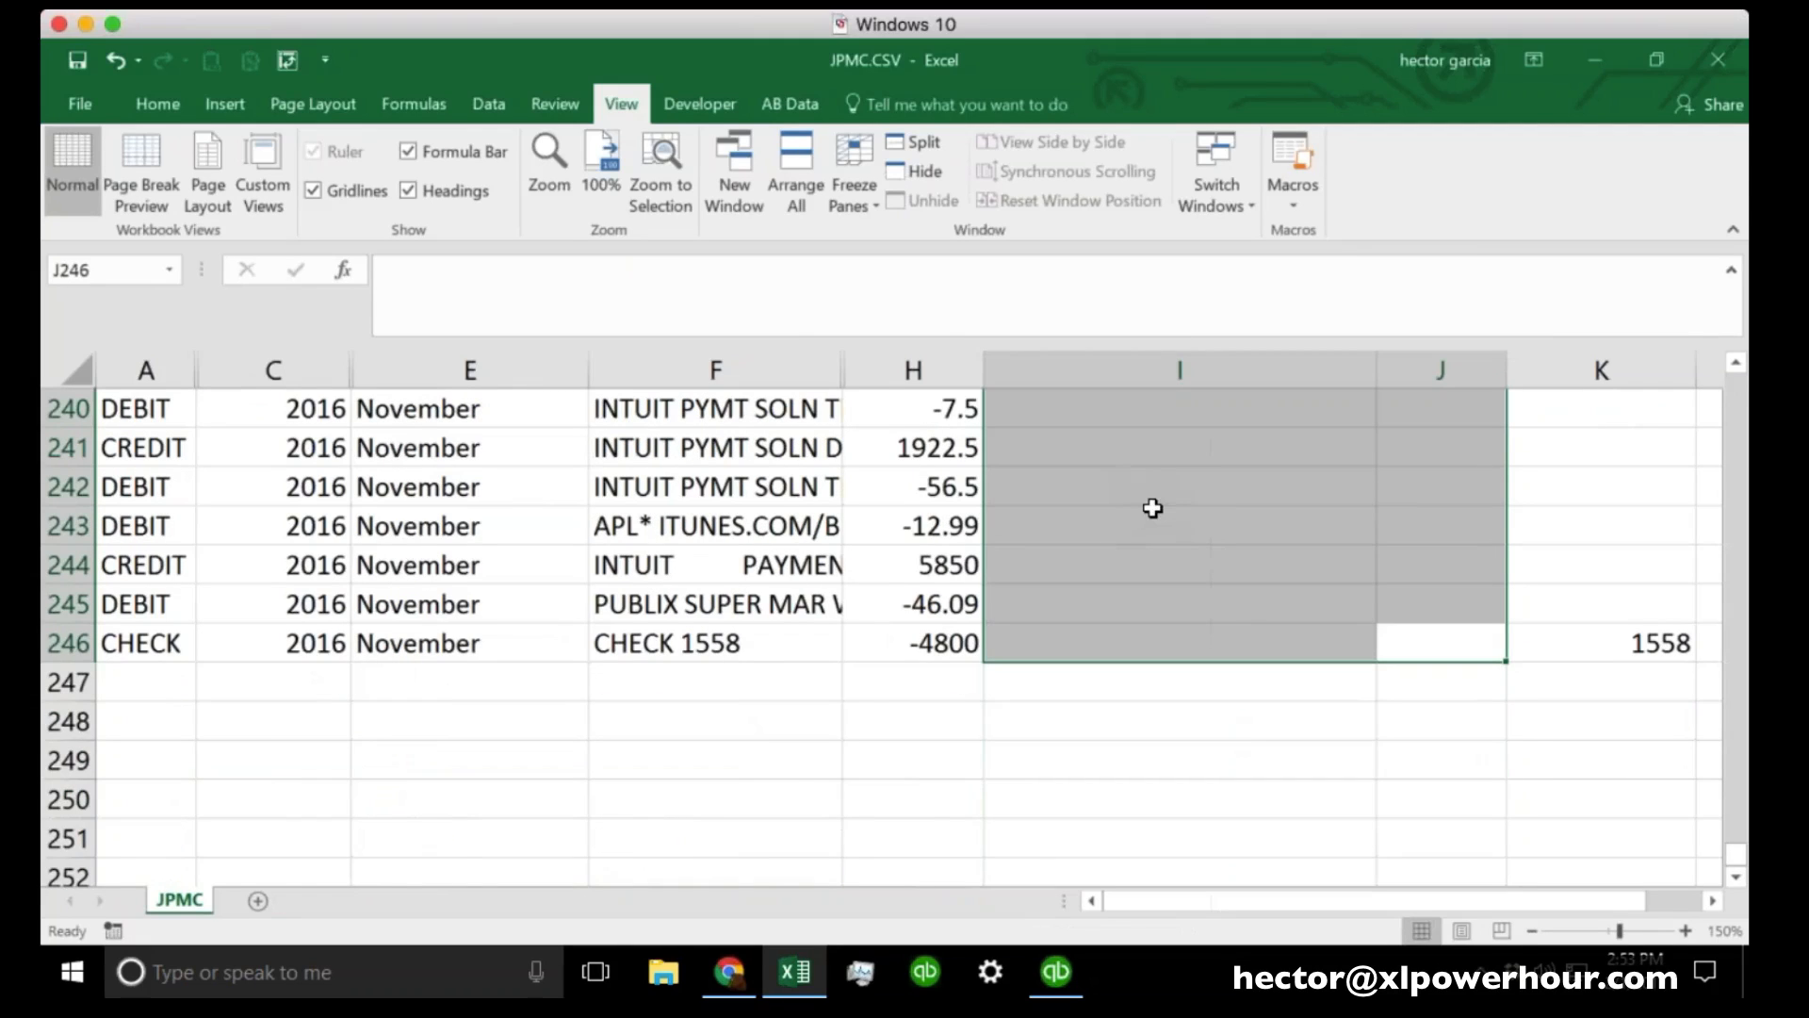
scroll(1152, 508, "up", 20)
scroll(1152, 508, "up", 20)
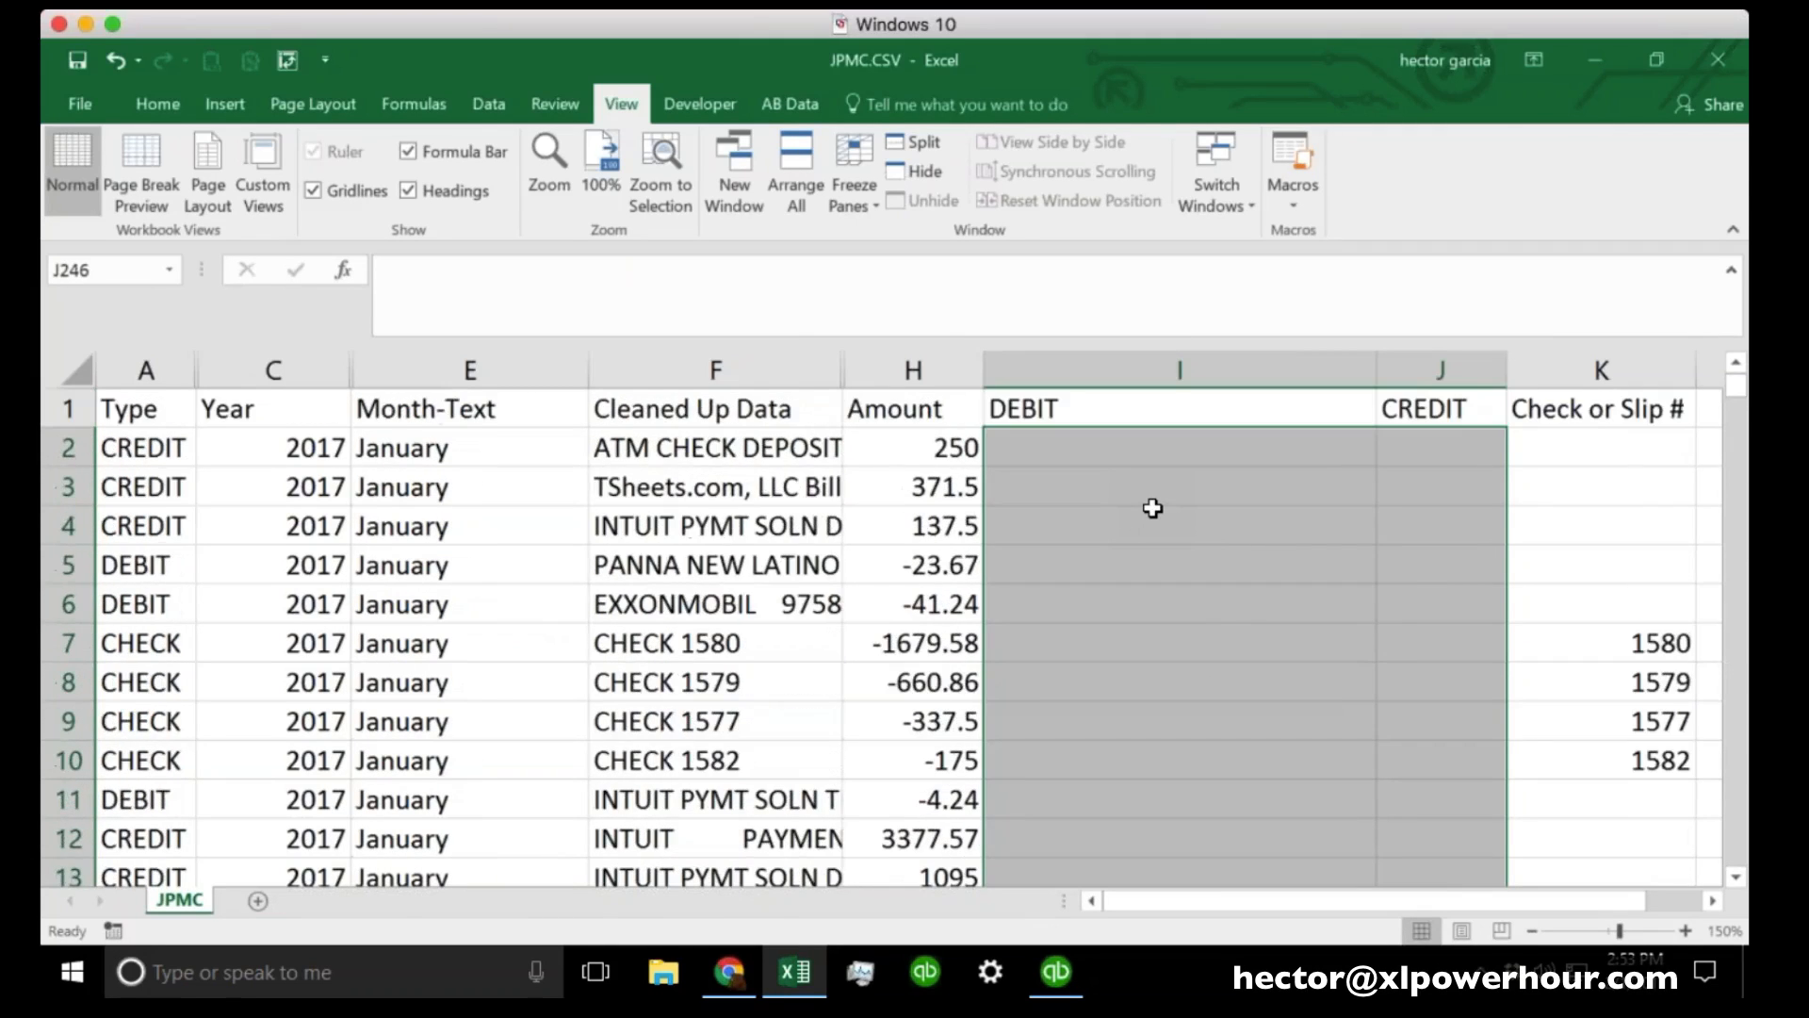
Compare the positive amount in H2 with the negative one in H5, and narrow the DEBIT column slightly.
left_click(938, 452)
left_click(933, 576)
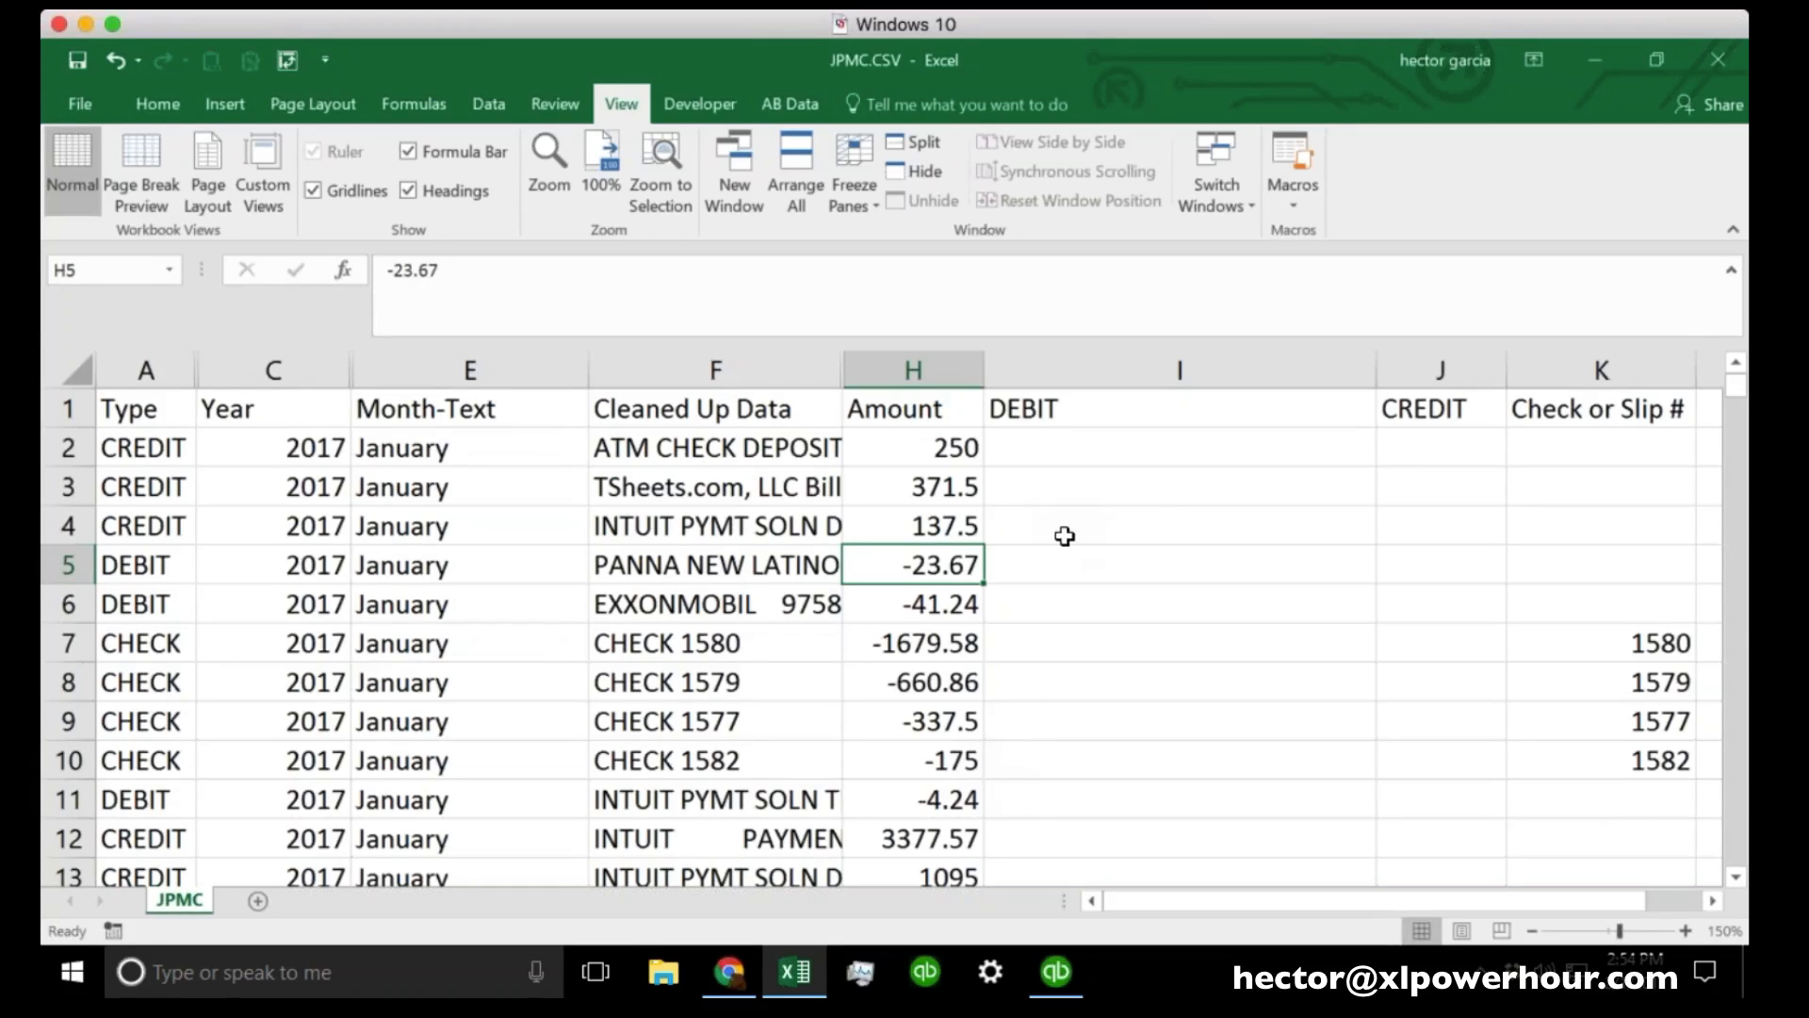
left_click(1153, 449)
left_click_drag(1377, 369, 1358, 369)
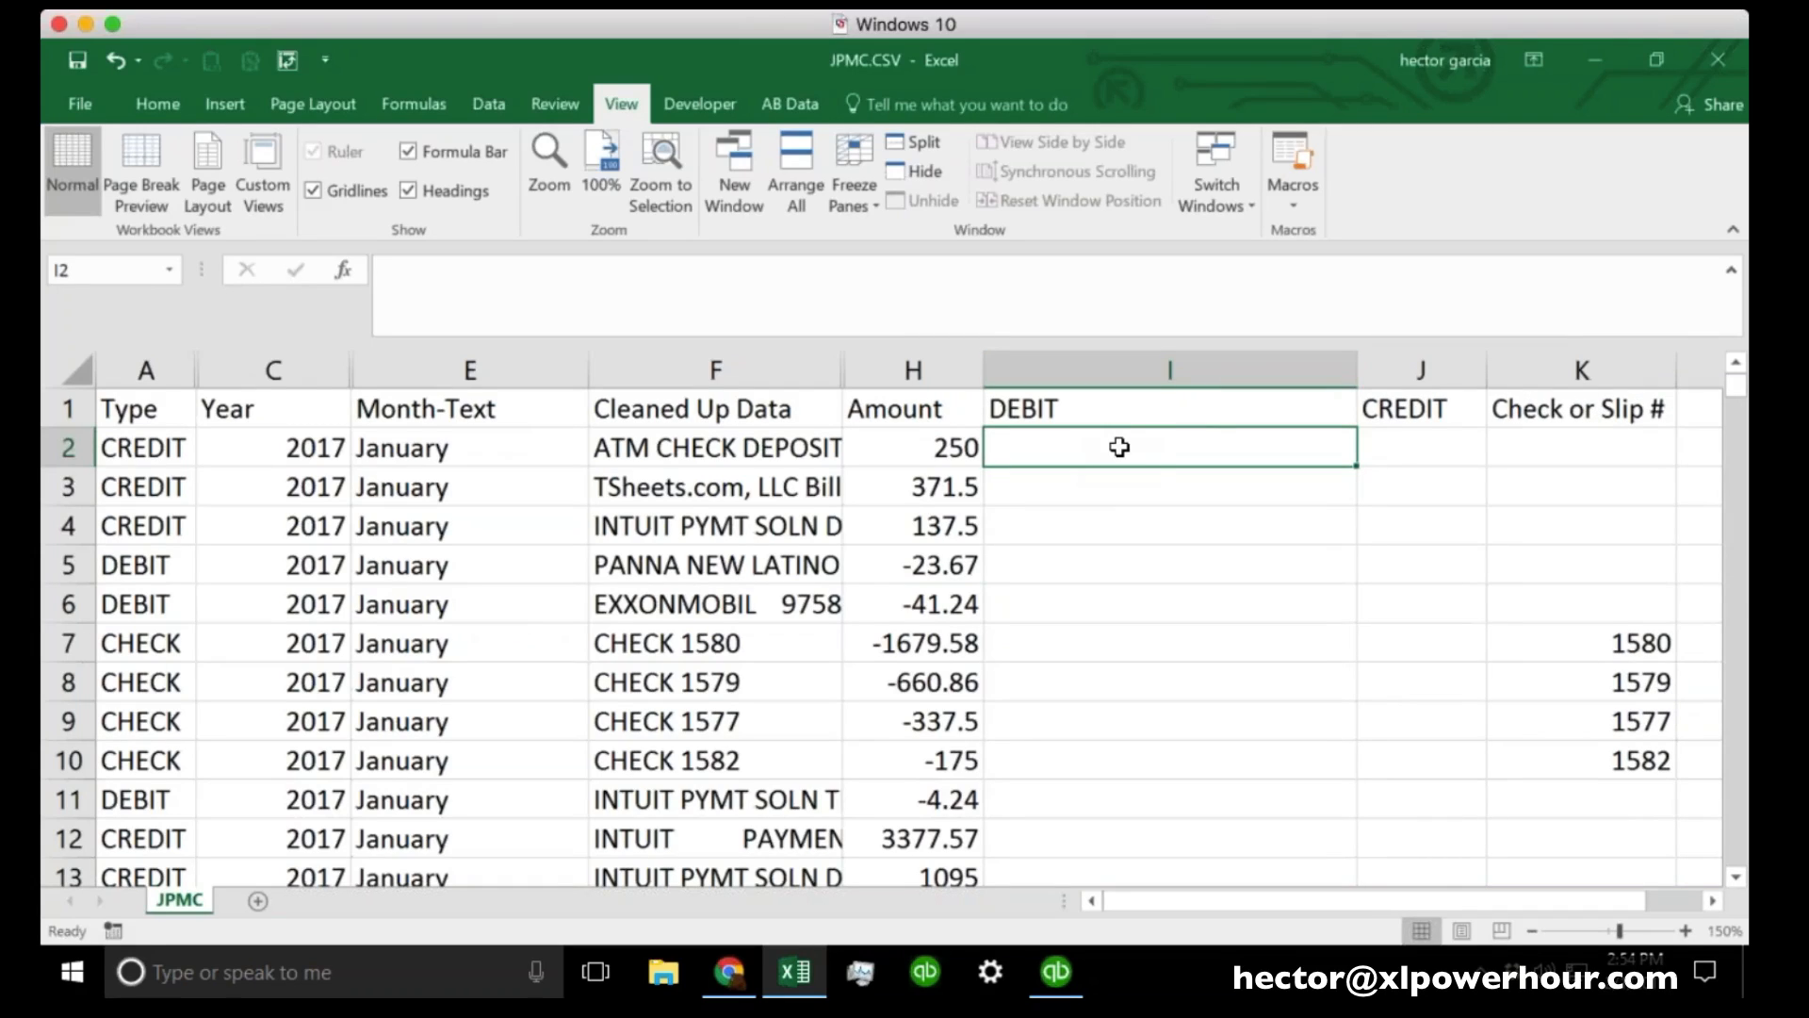
type("=")
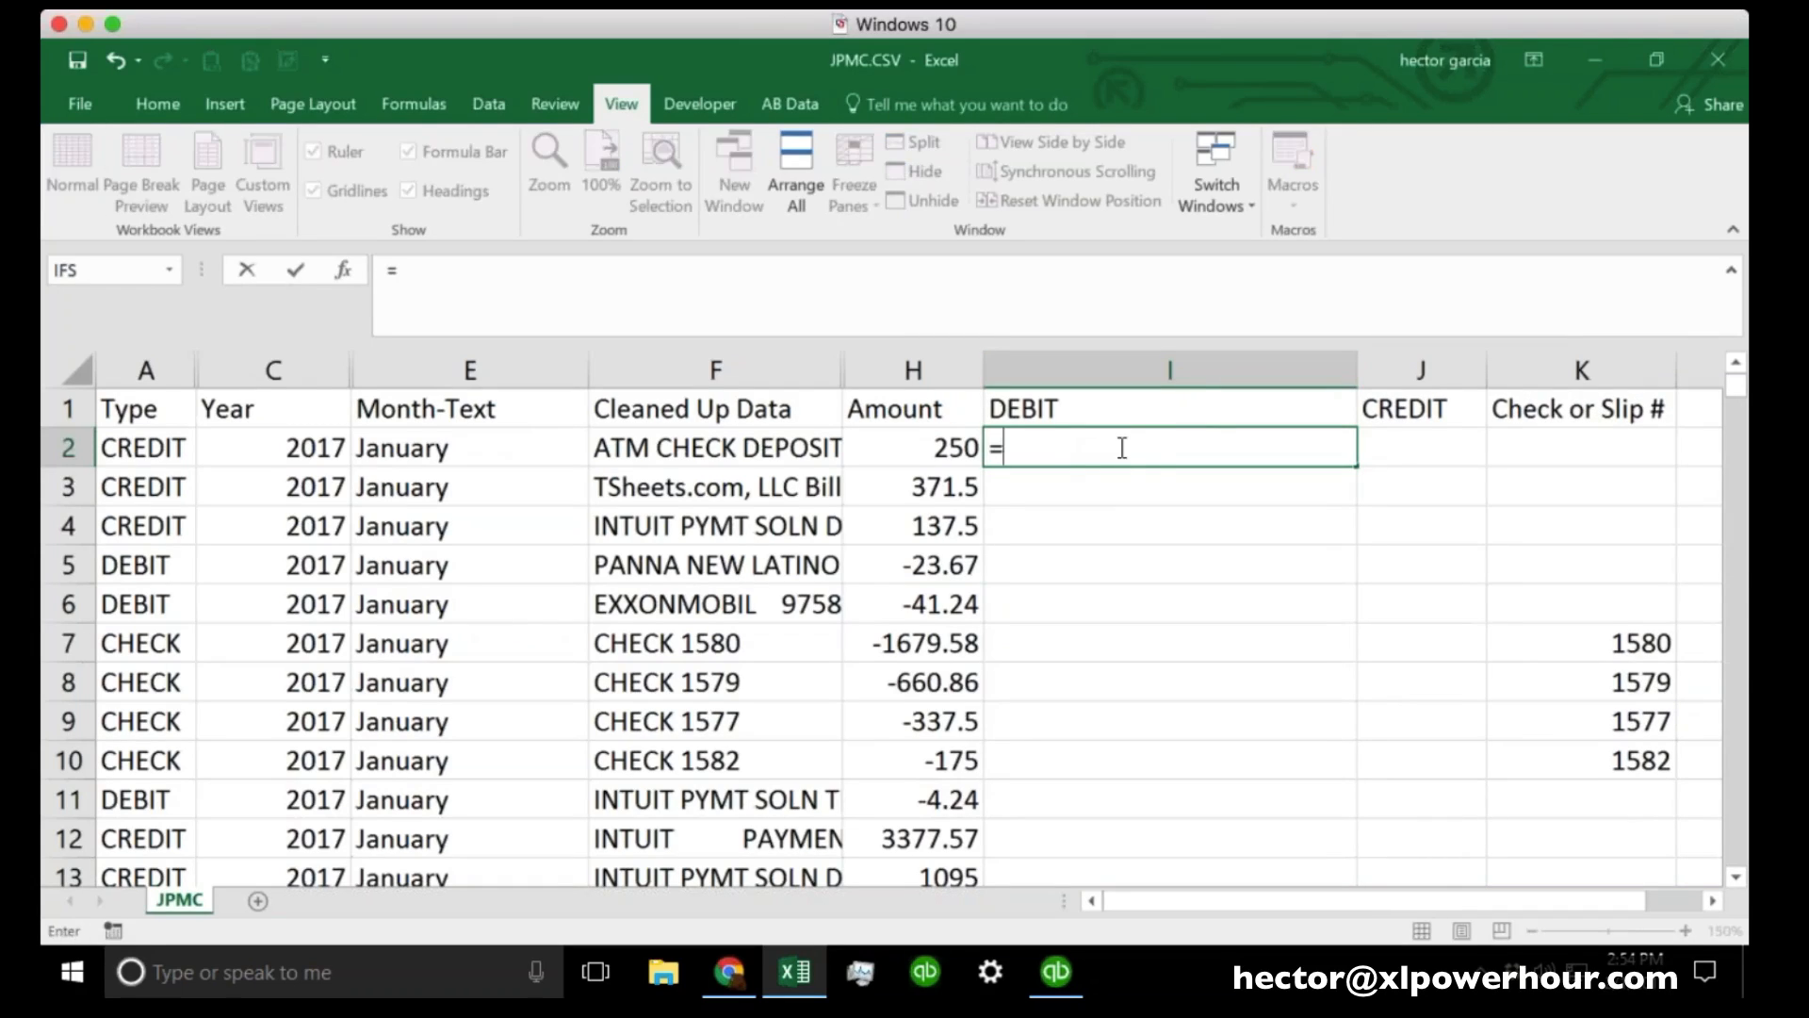
left_click(947, 459)
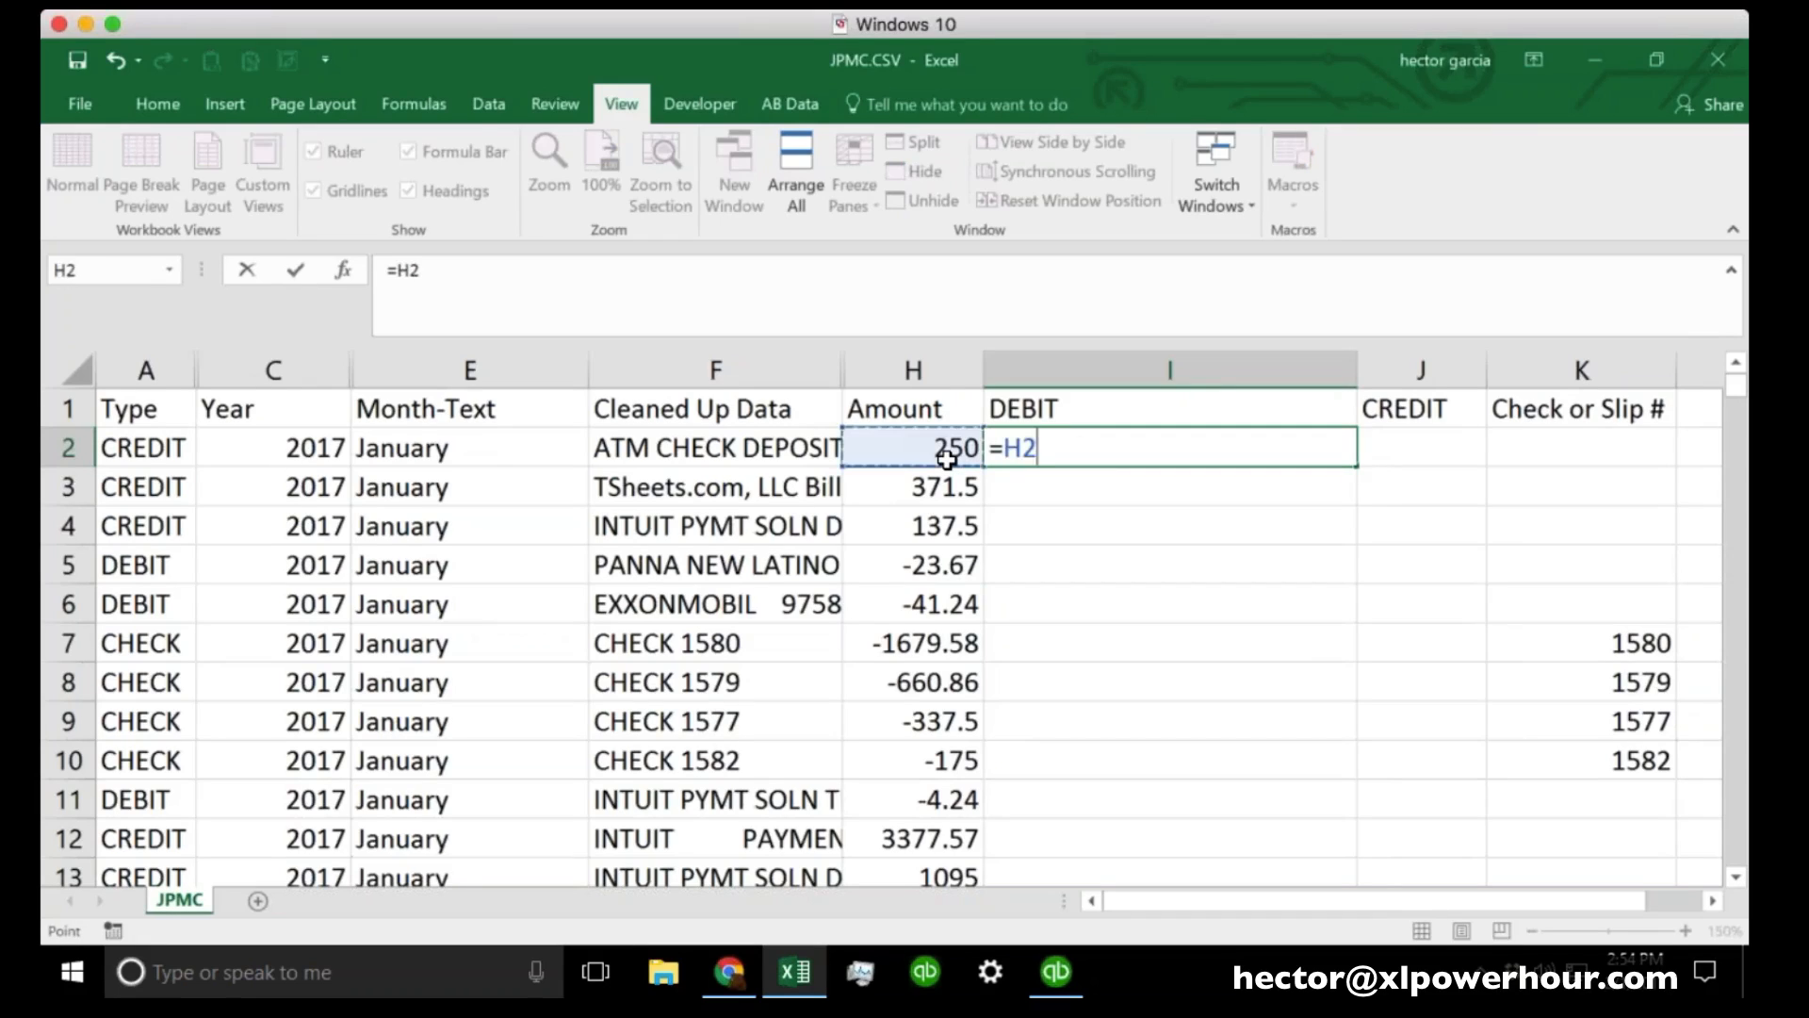
type("<0")
key("BackSpace")
key("BackSpace")
key("BackSpace")
key("BackSpace")
key("BackSpace")
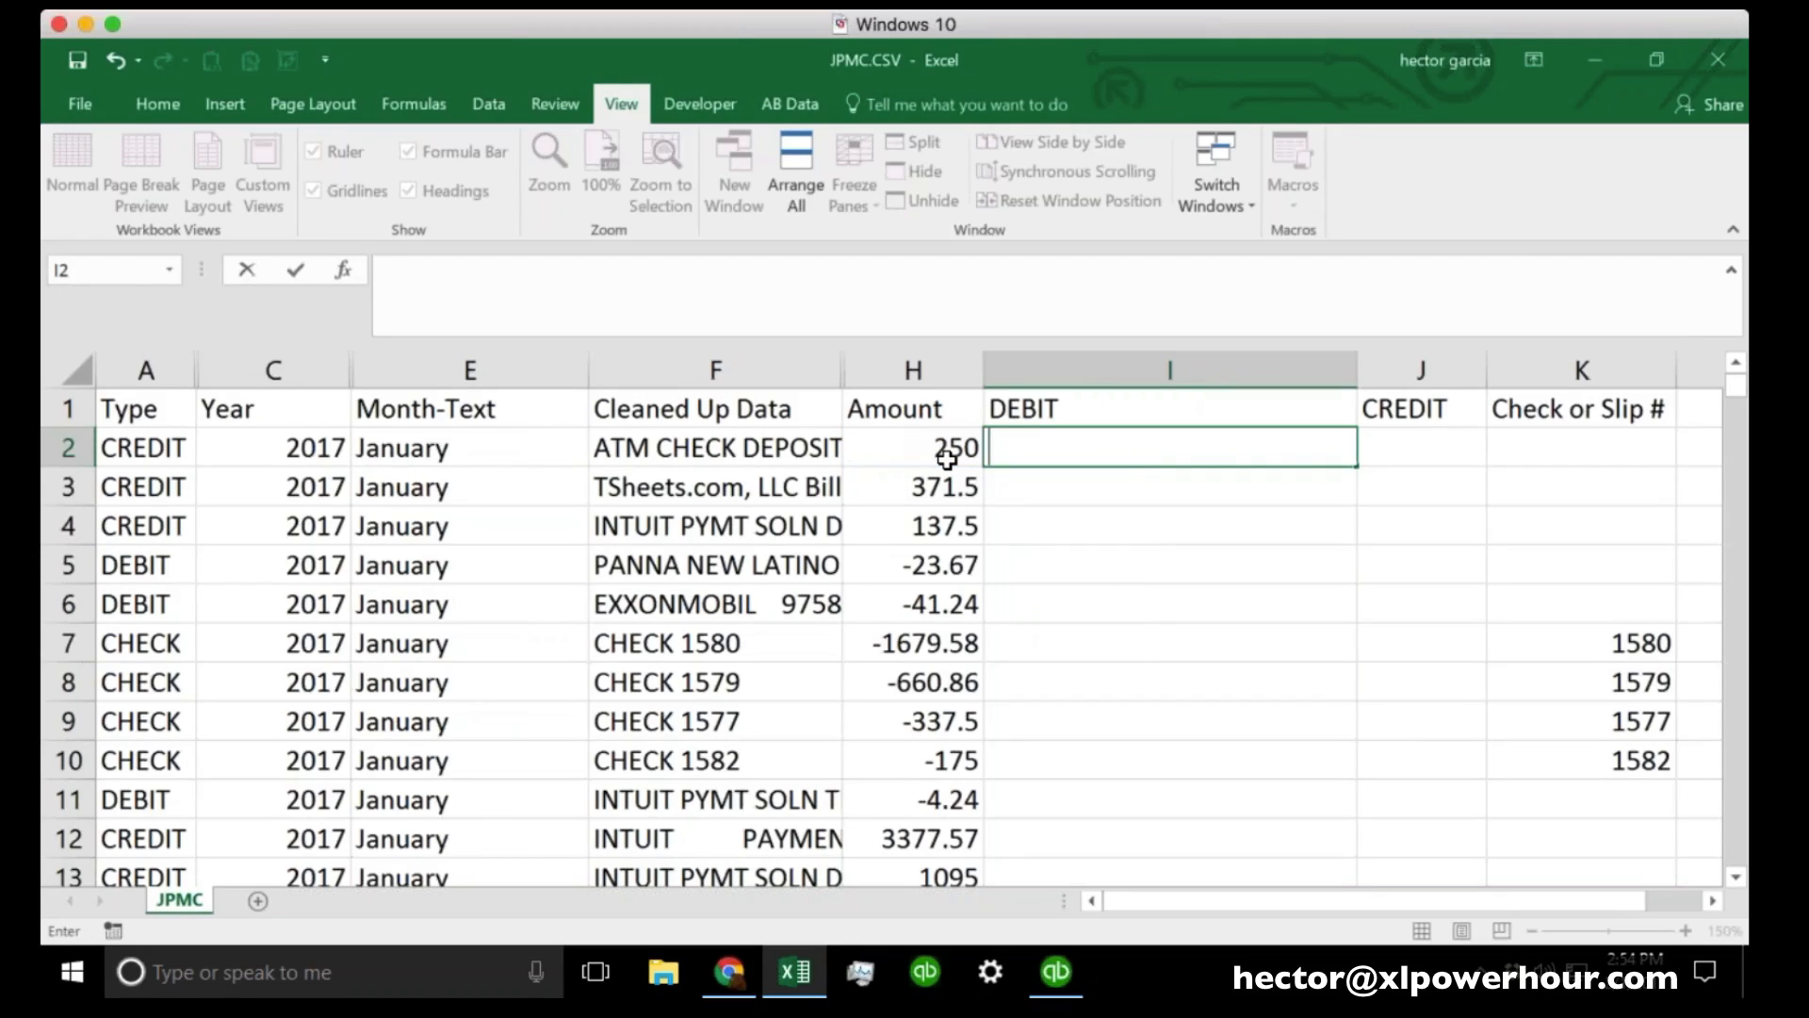
left_click(900, 462)
left_click(942, 576)
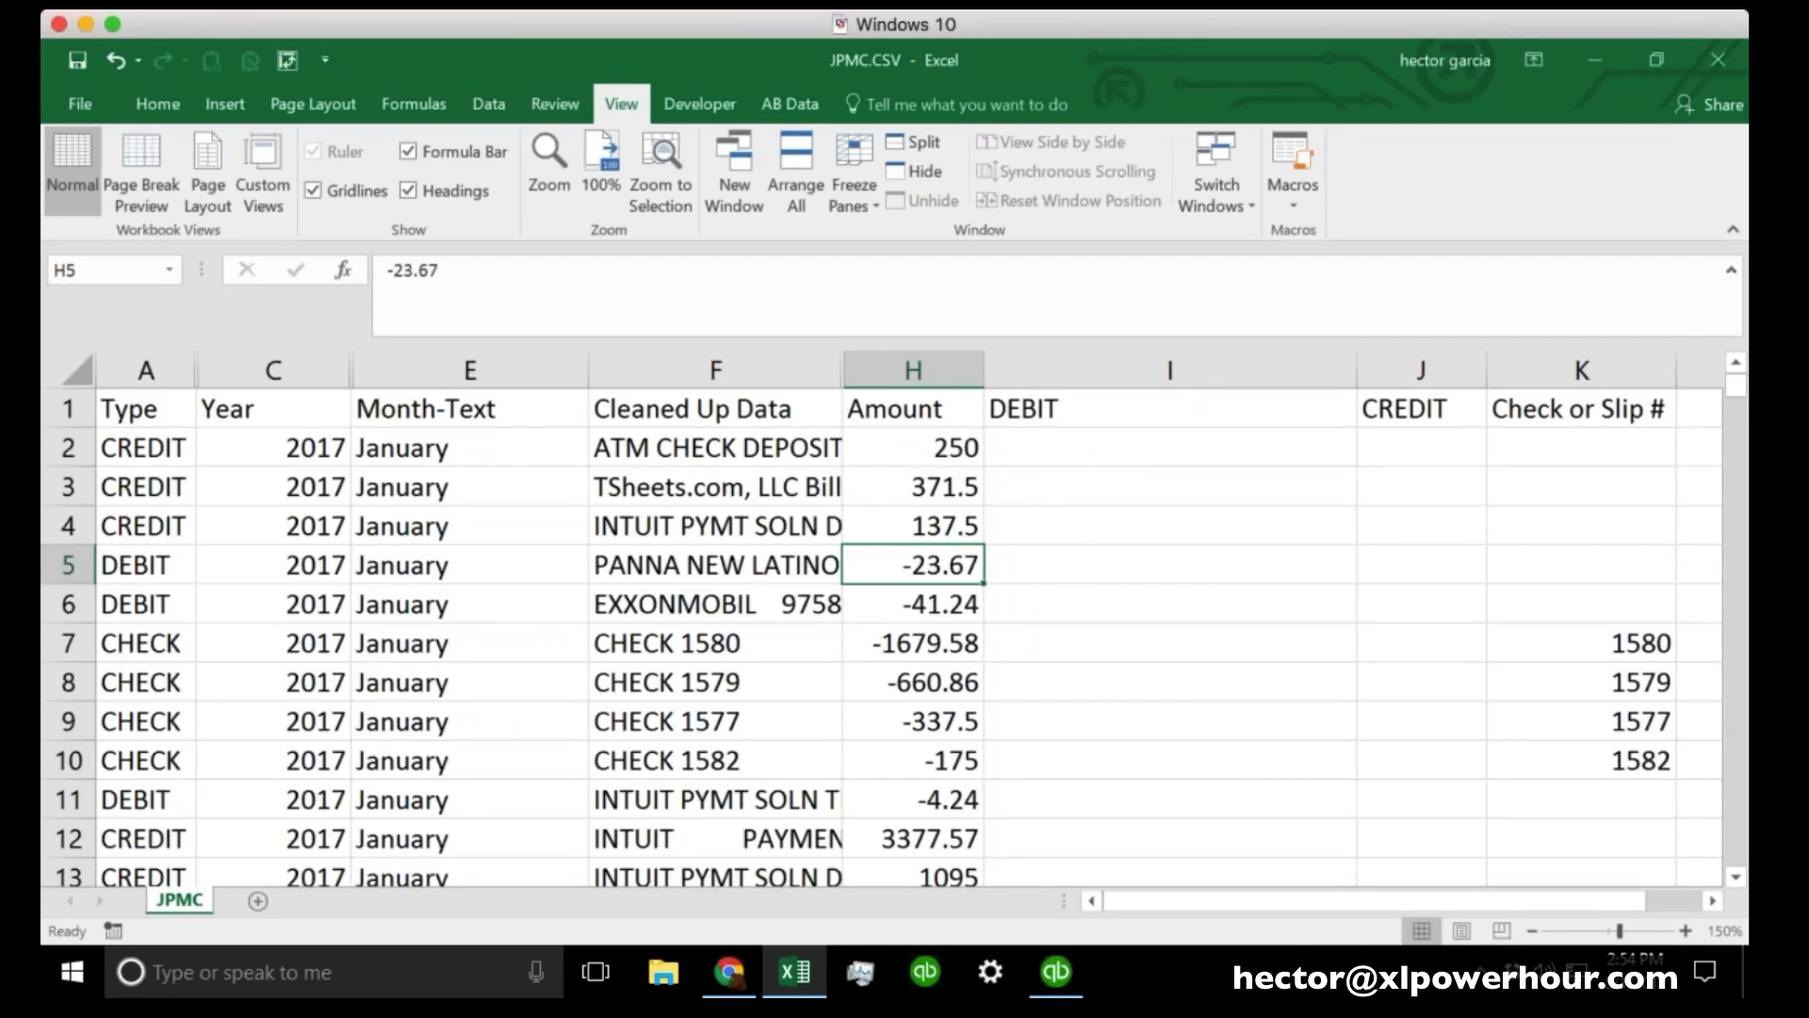
Enter =H2<0,ABS(H2),"") in I2 to test whether the amount is negative and return its absolute value.
left_click(1123, 442)
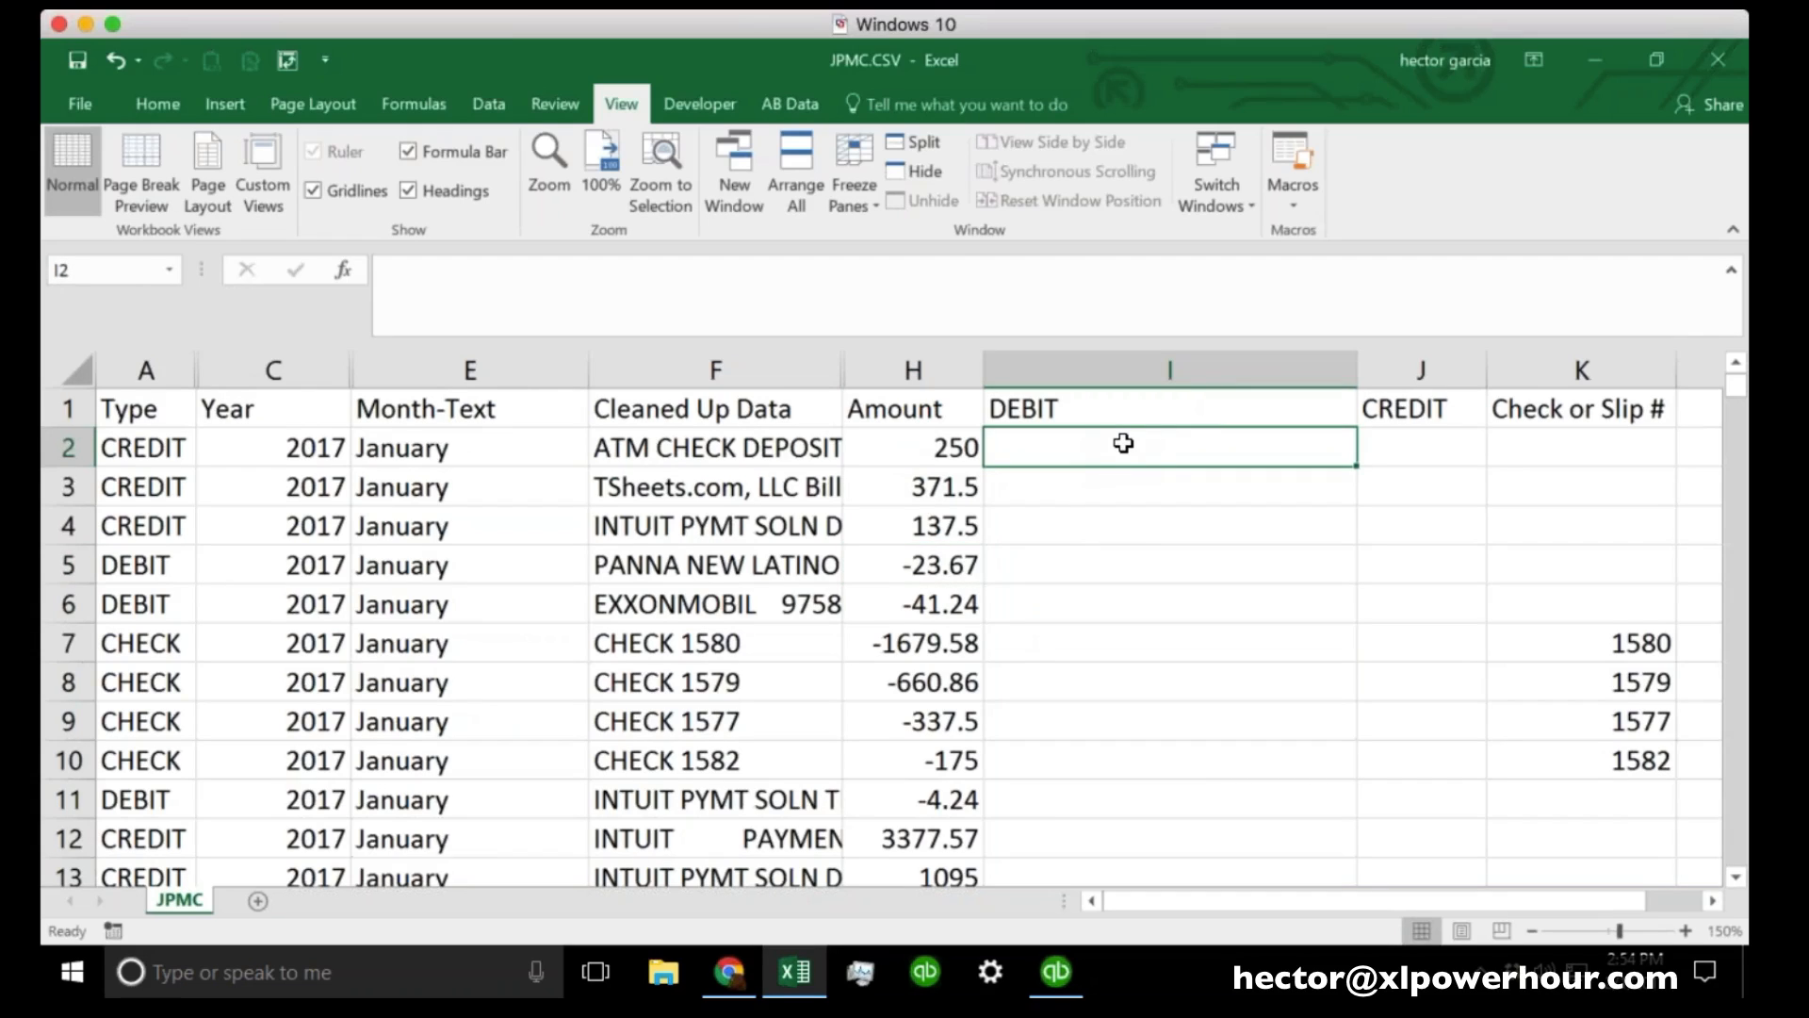
type("=")
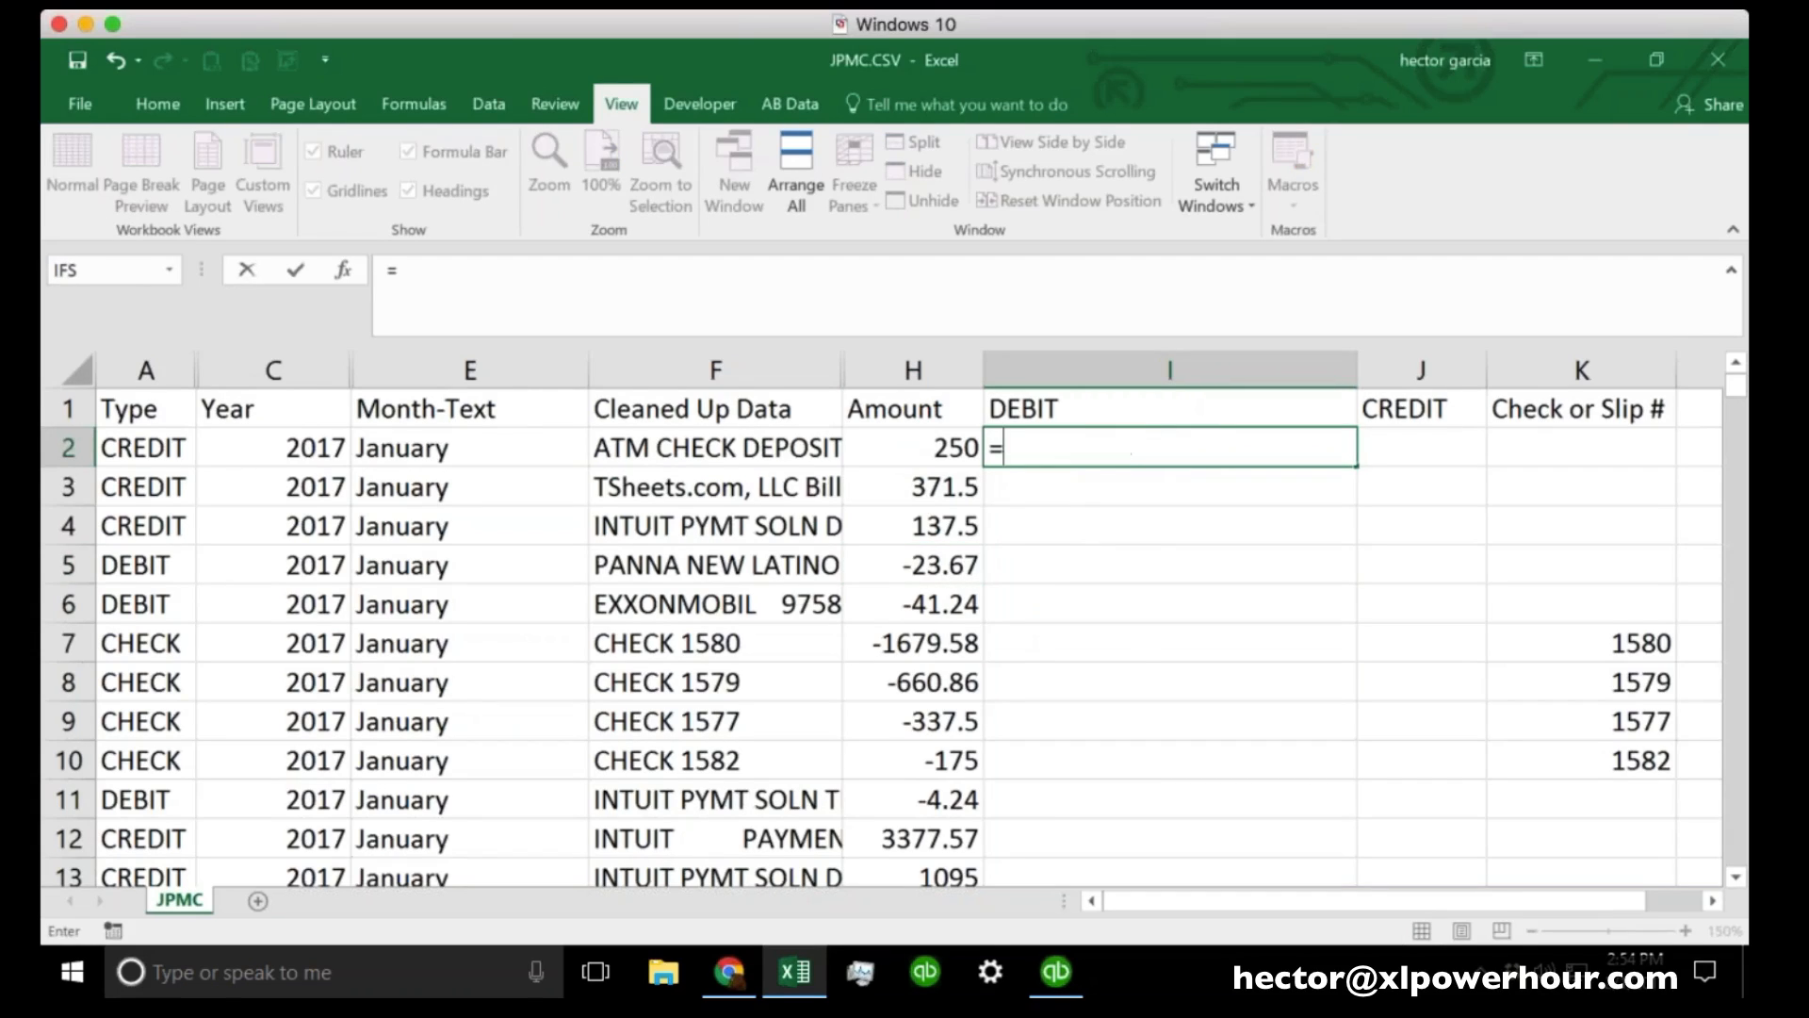
left_click(912, 452)
type("<0")
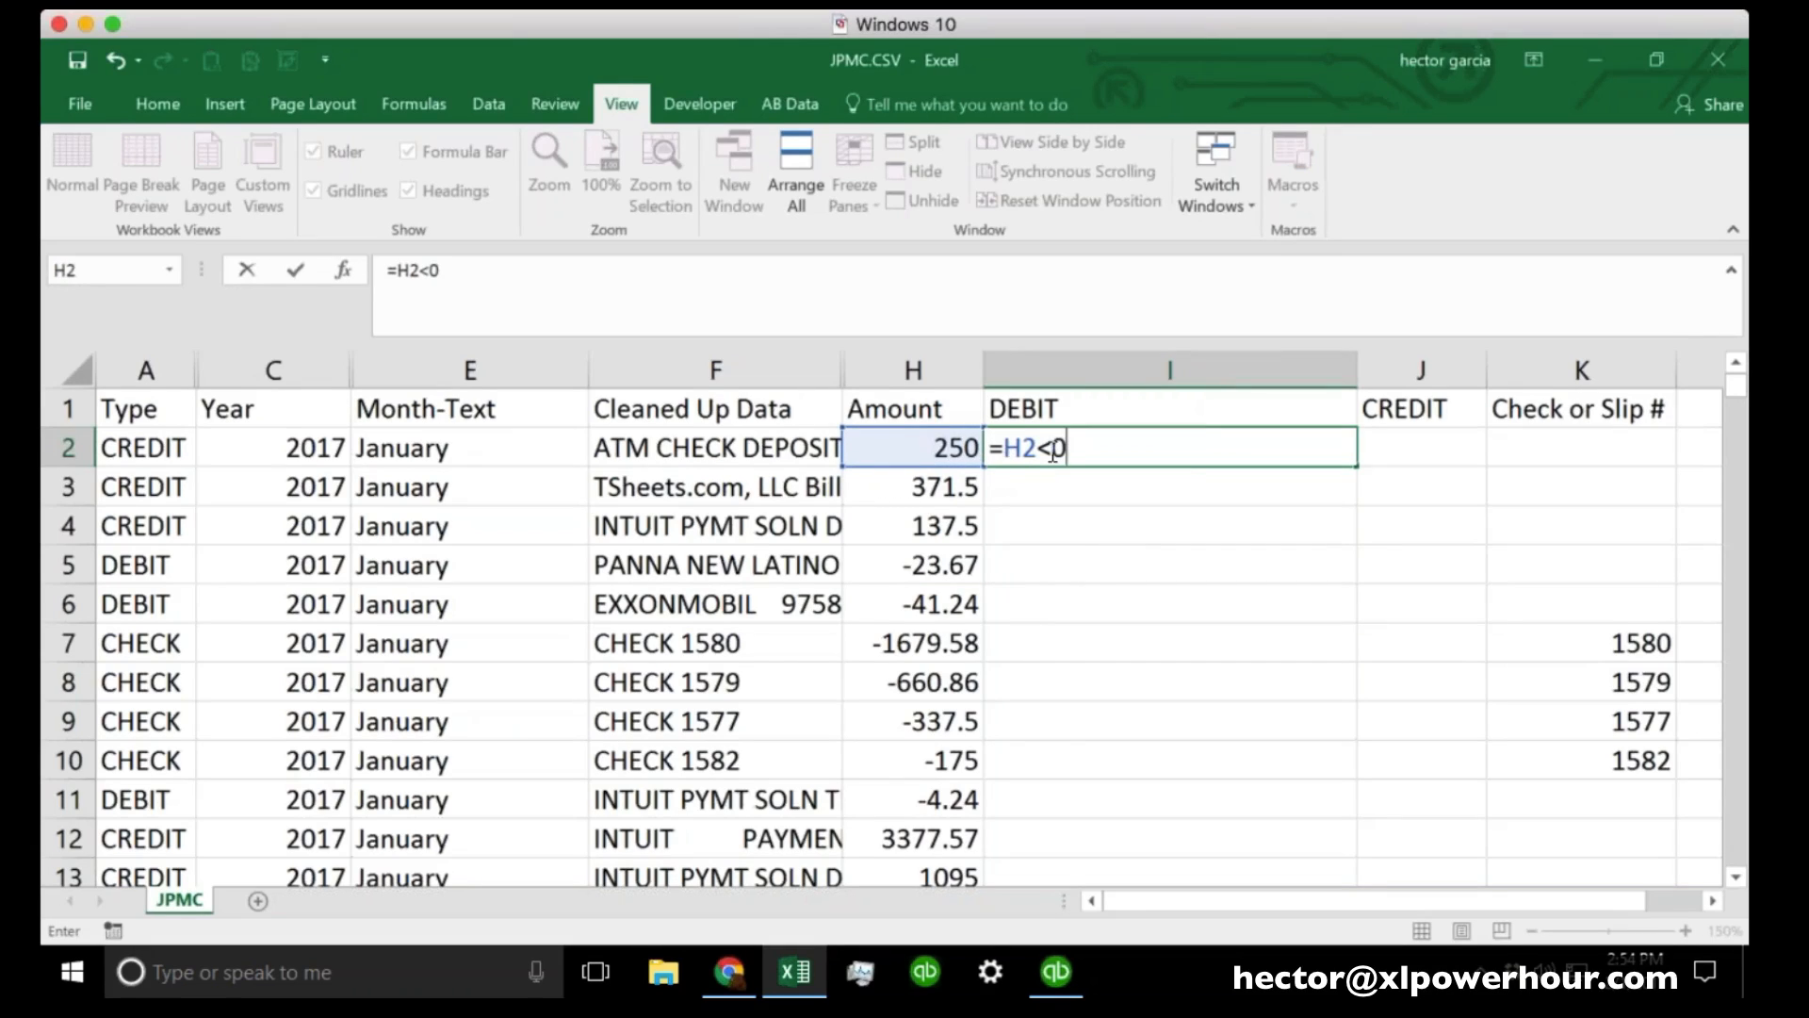
type(",ABS(")
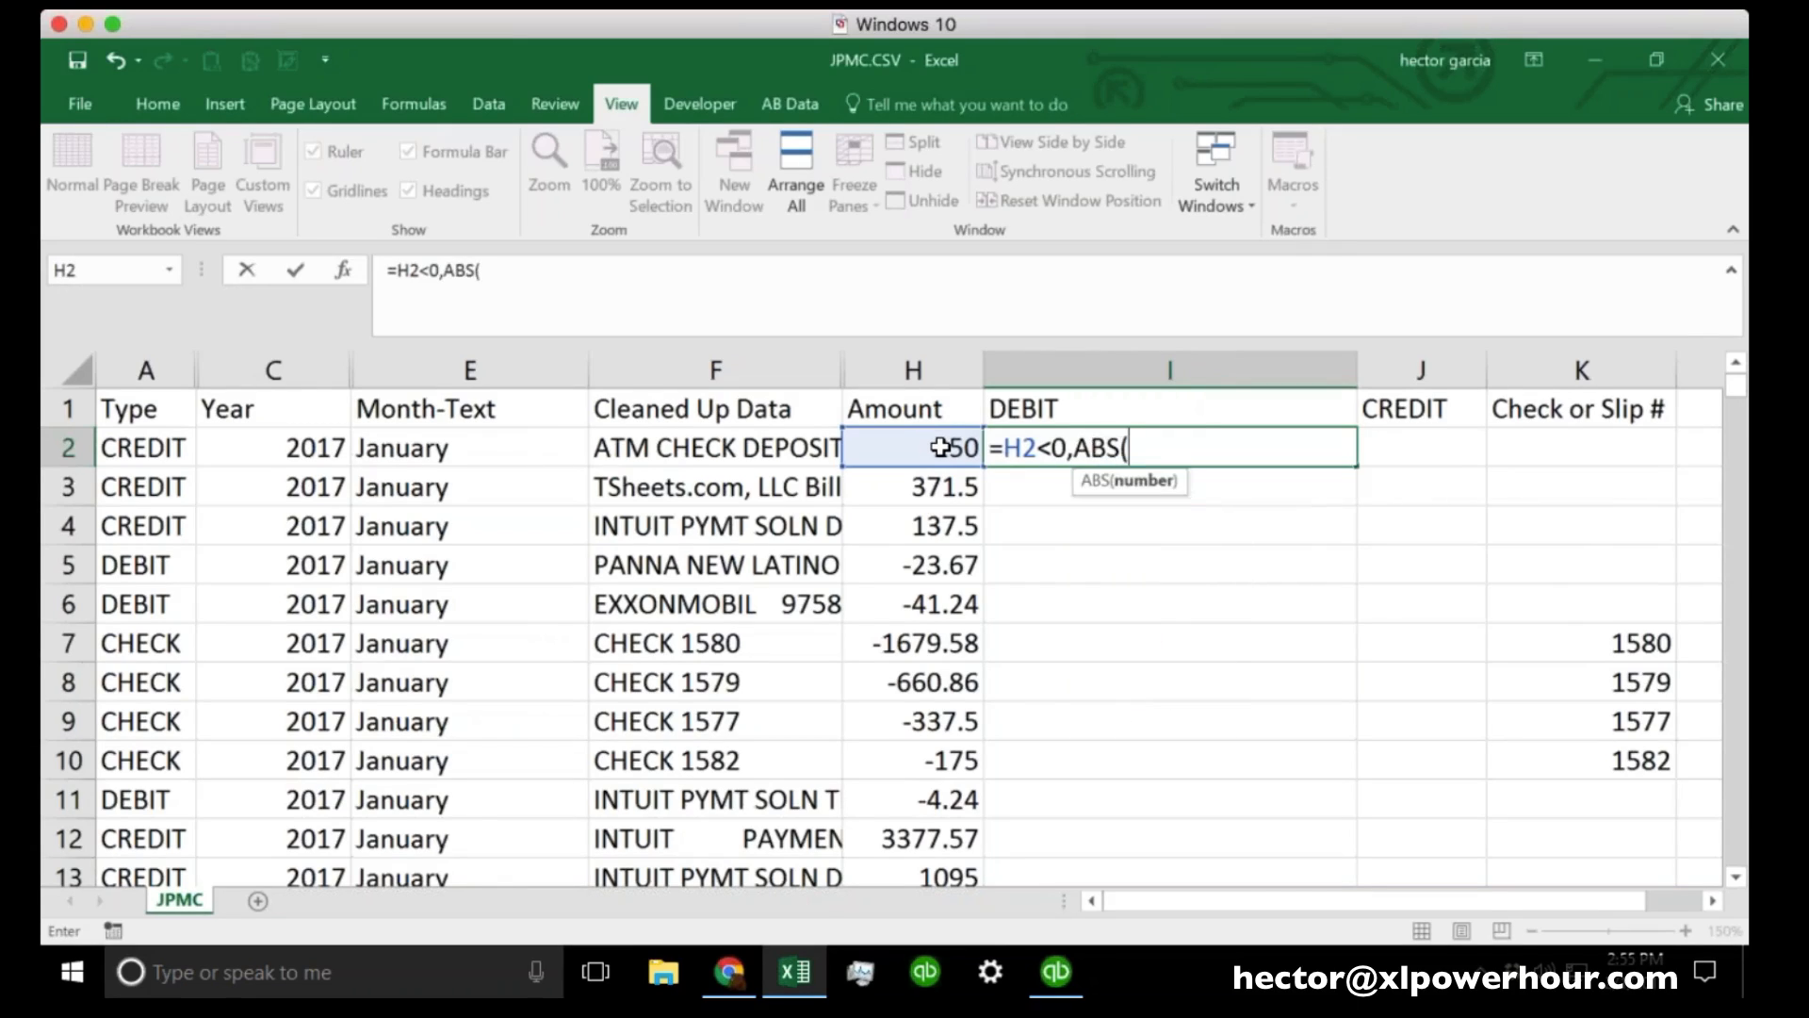
left_click(940, 448)
type(")")
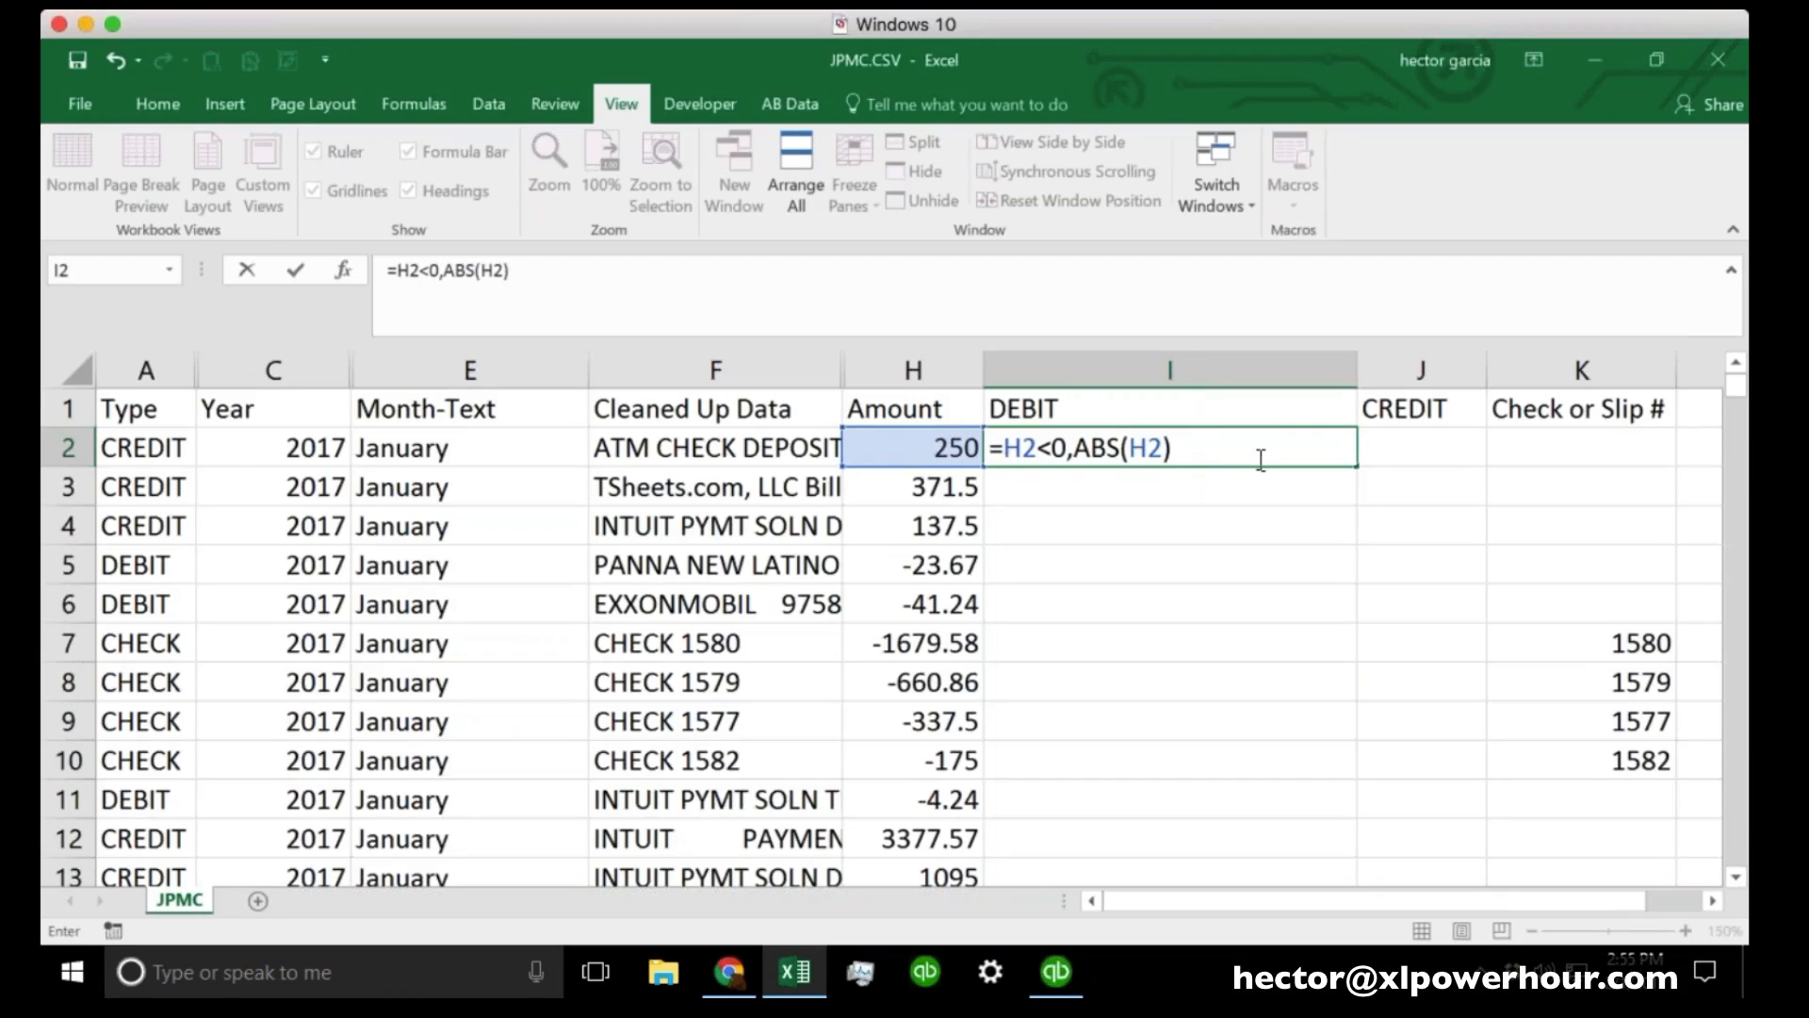
type(",\"\")")
key("Return")
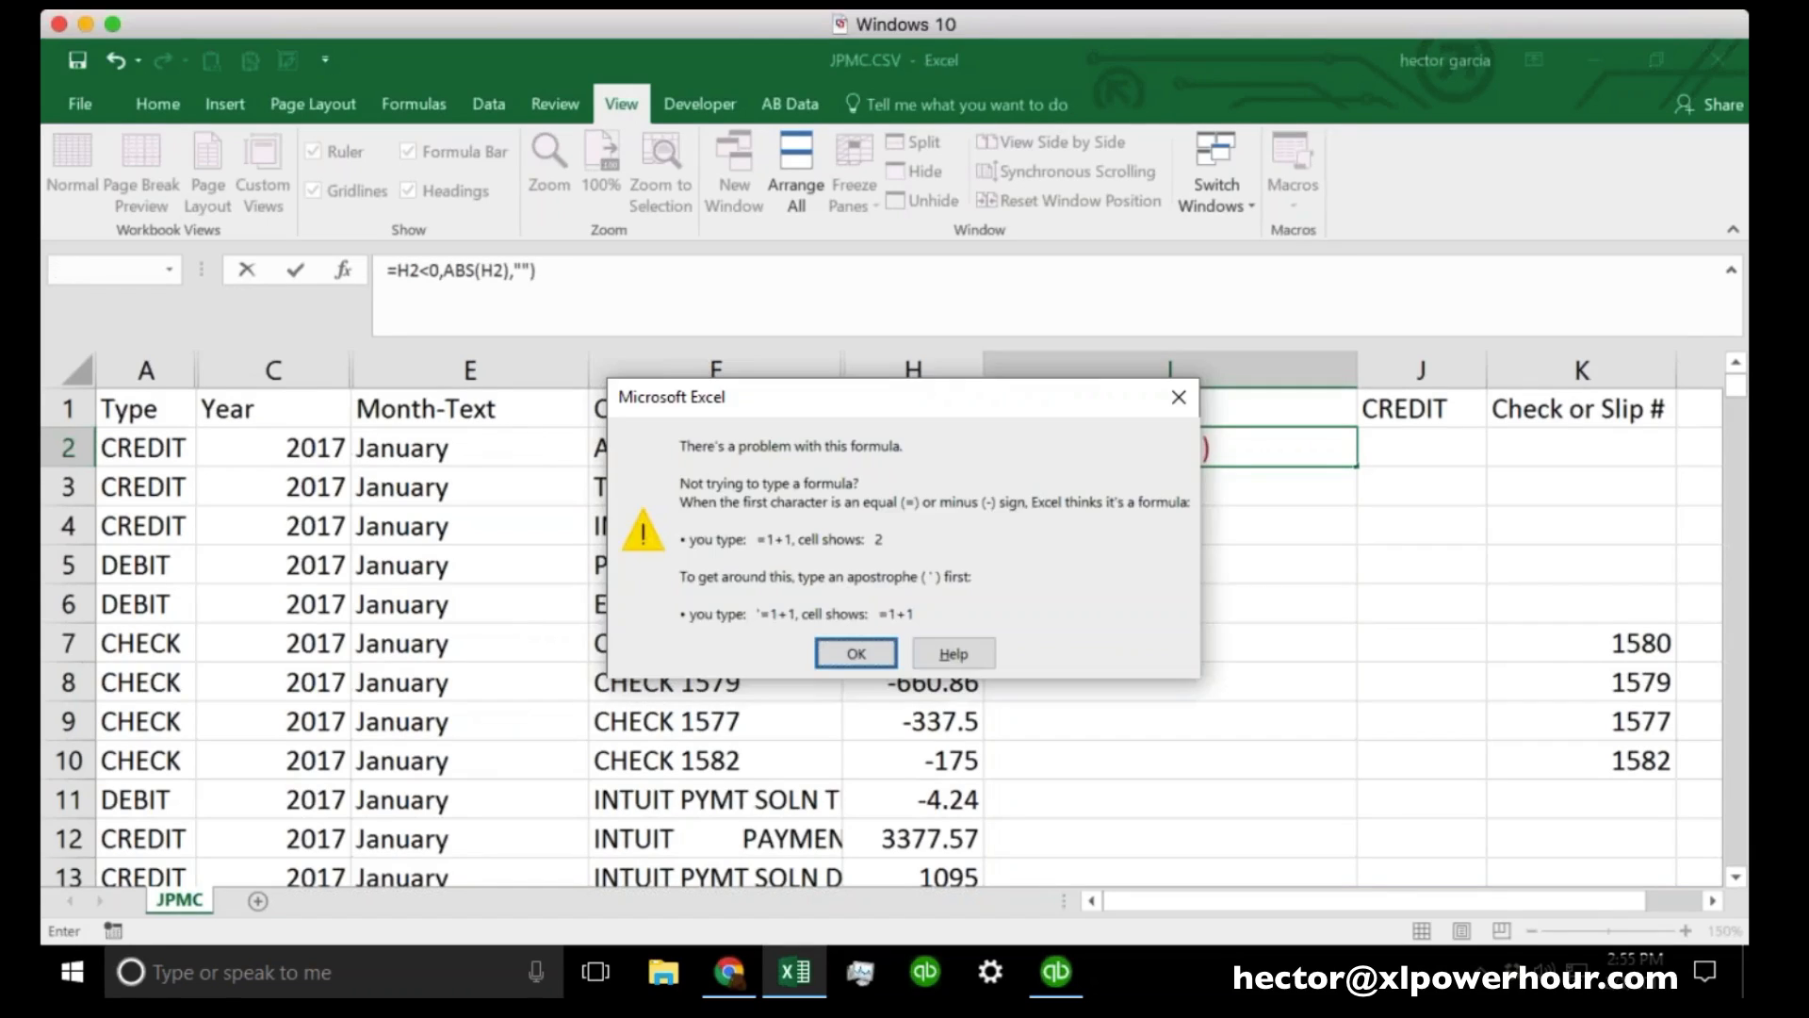
Correct the I2 formula to =IF(H2<0,ABS(H2),"") and fill it down the DEBIT column.
left_click(860, 648)
left_click(1002, 451)
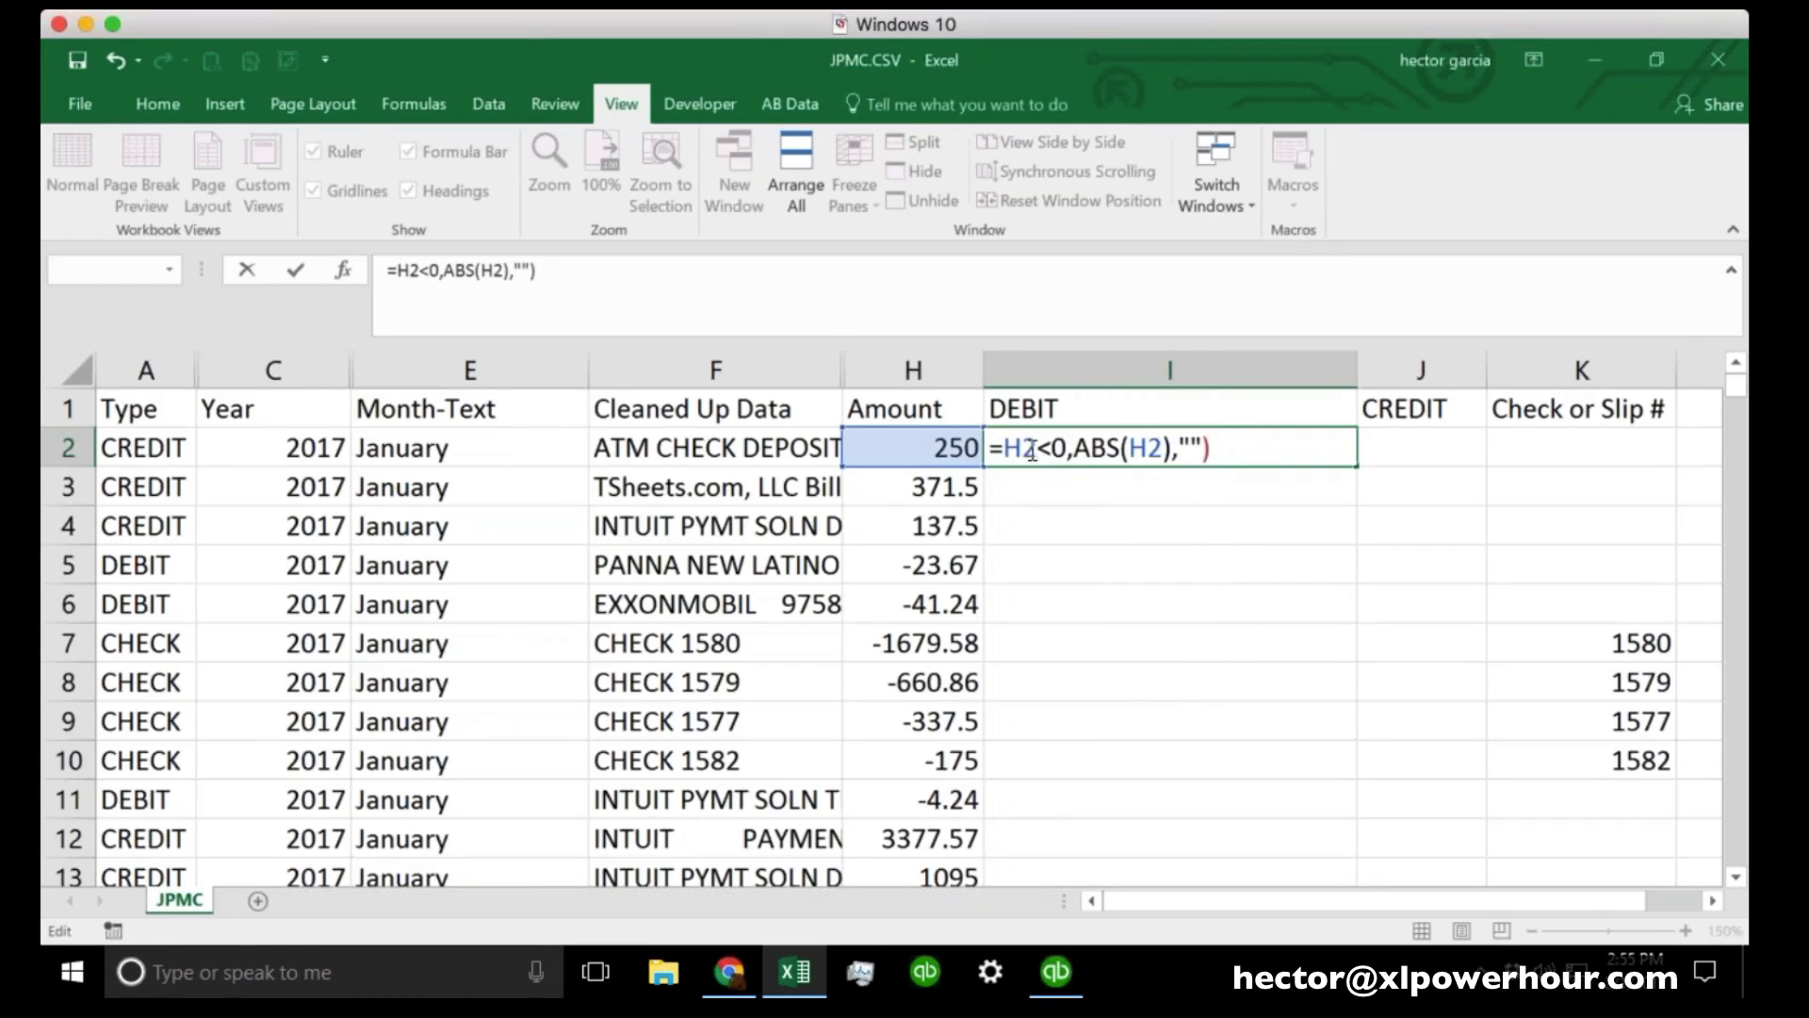
type("IF(")
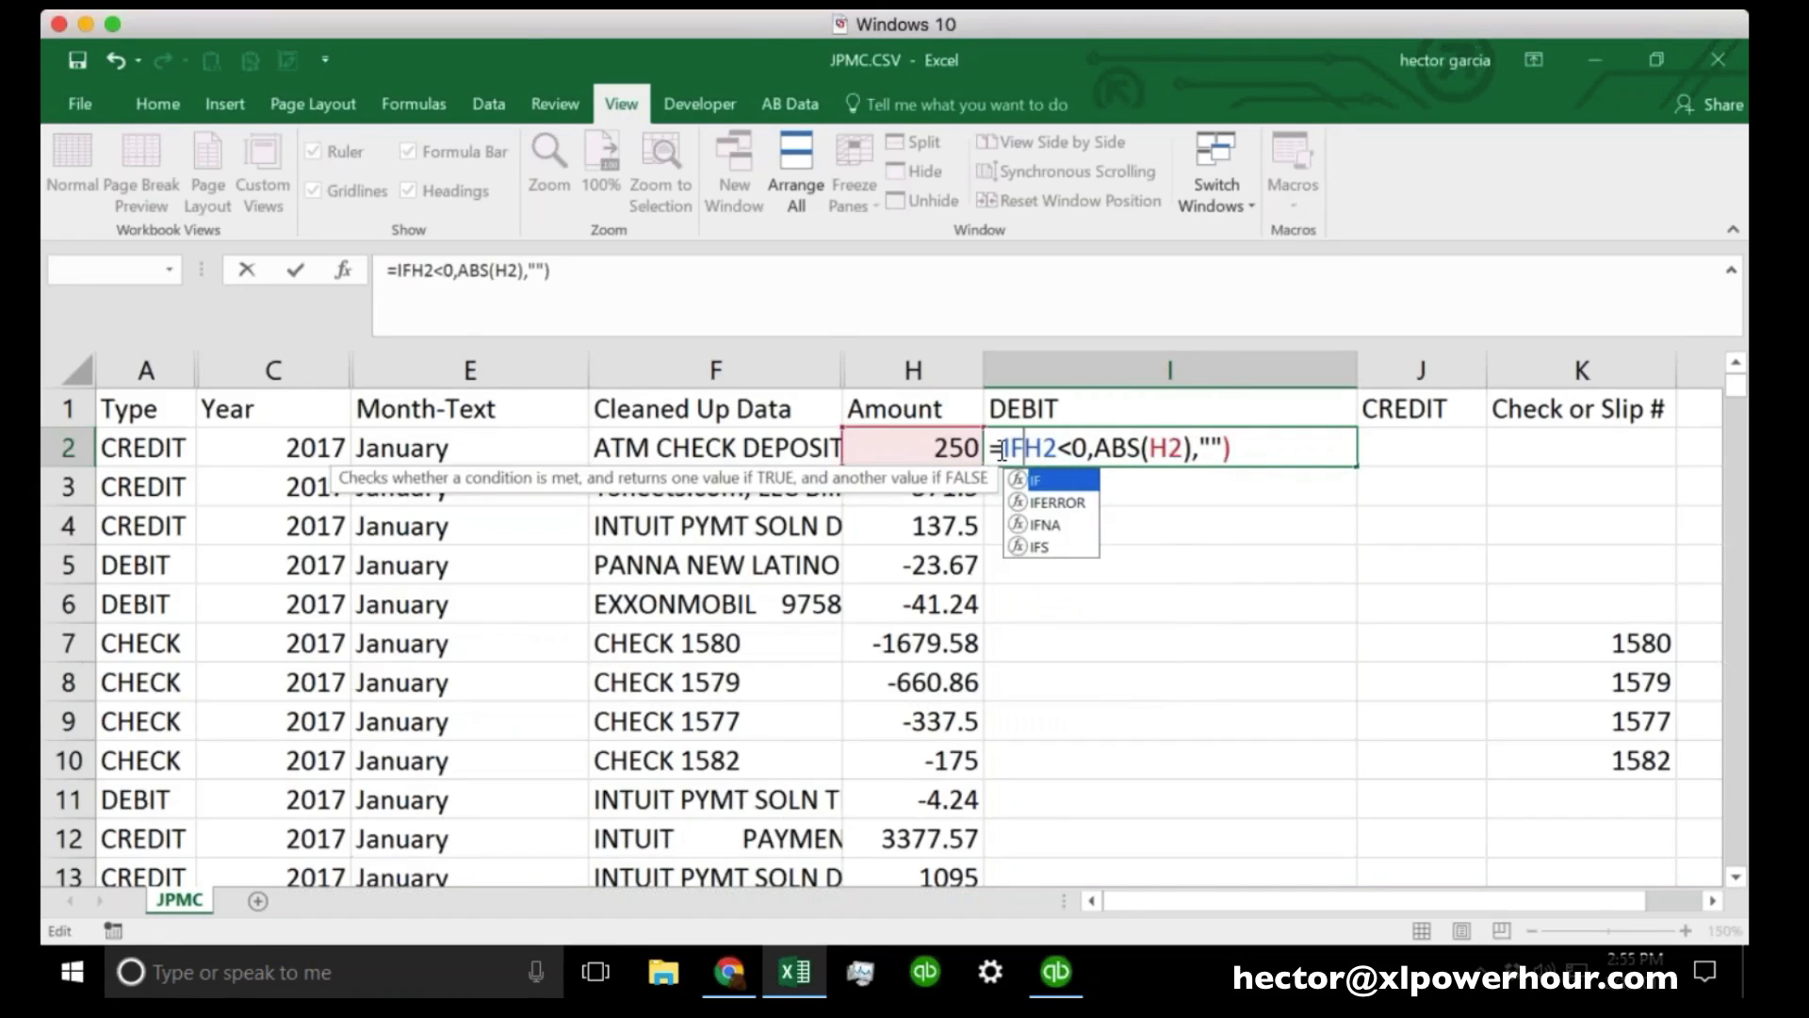
left_click(1274, 455)
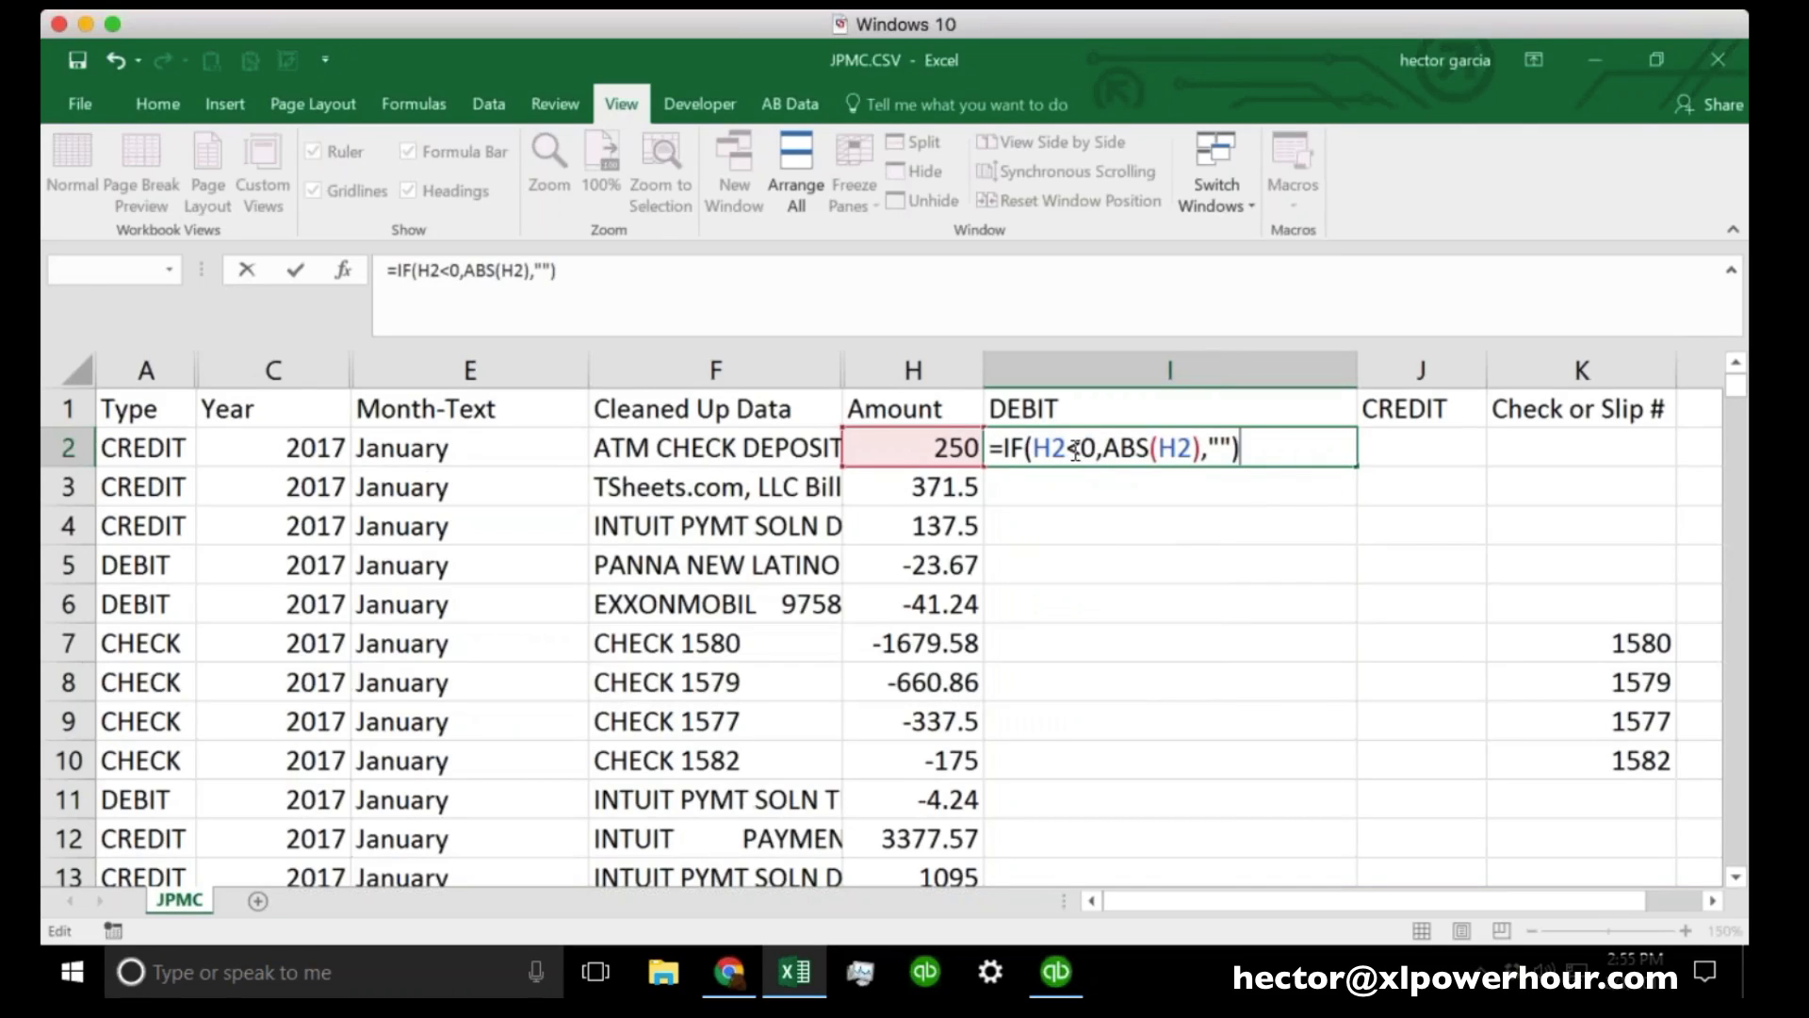
left_click_drag(1102, 449, 1194, 448)
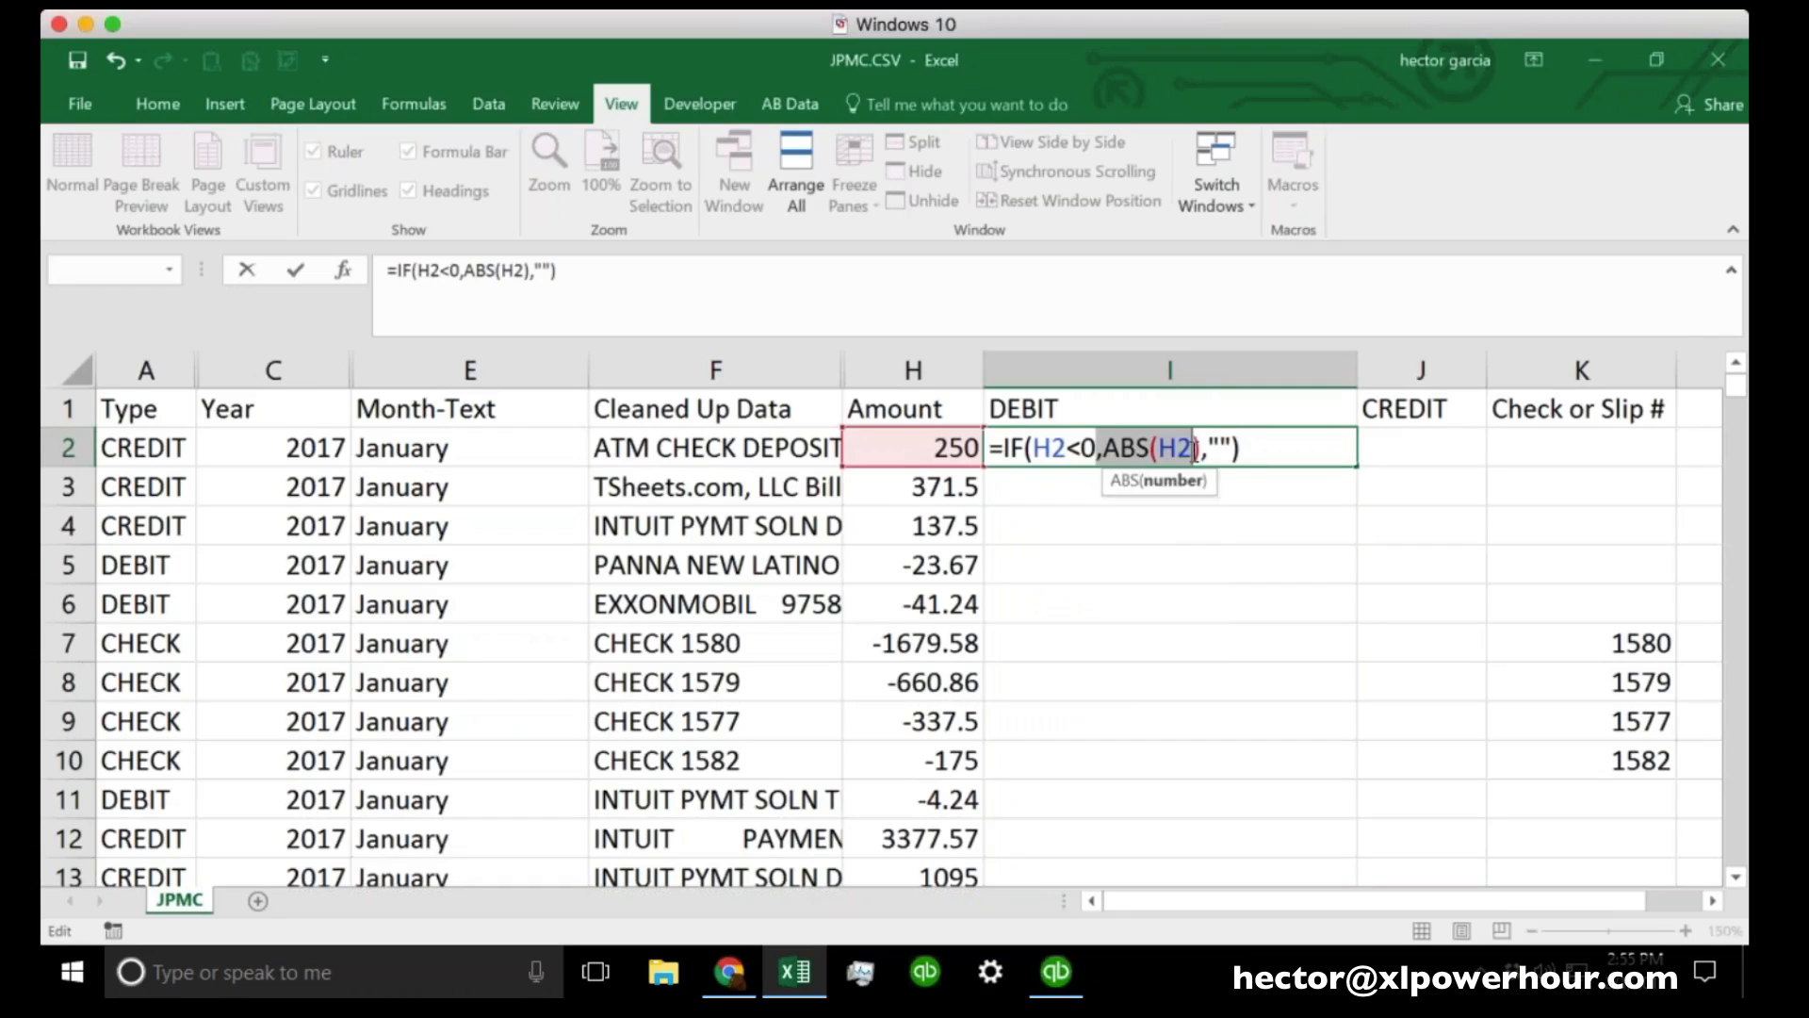
left_click(1257, 447)
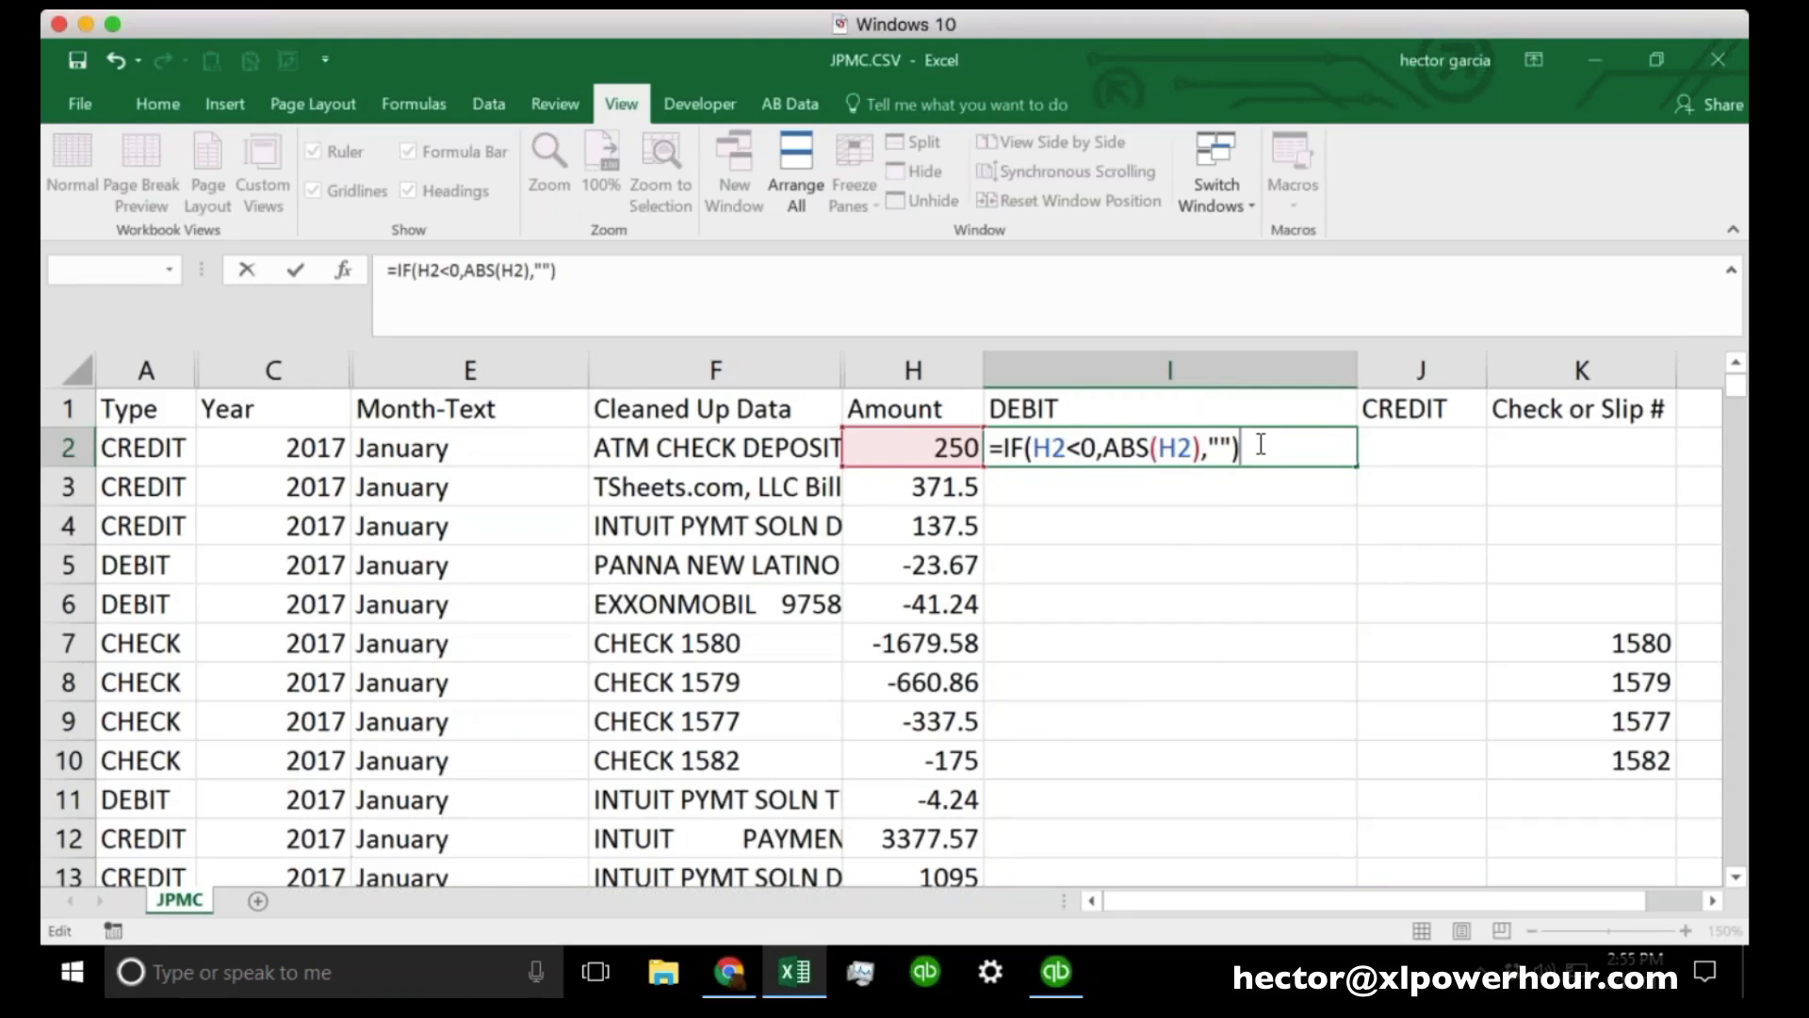
key("Return")
left_click(1260, 447)
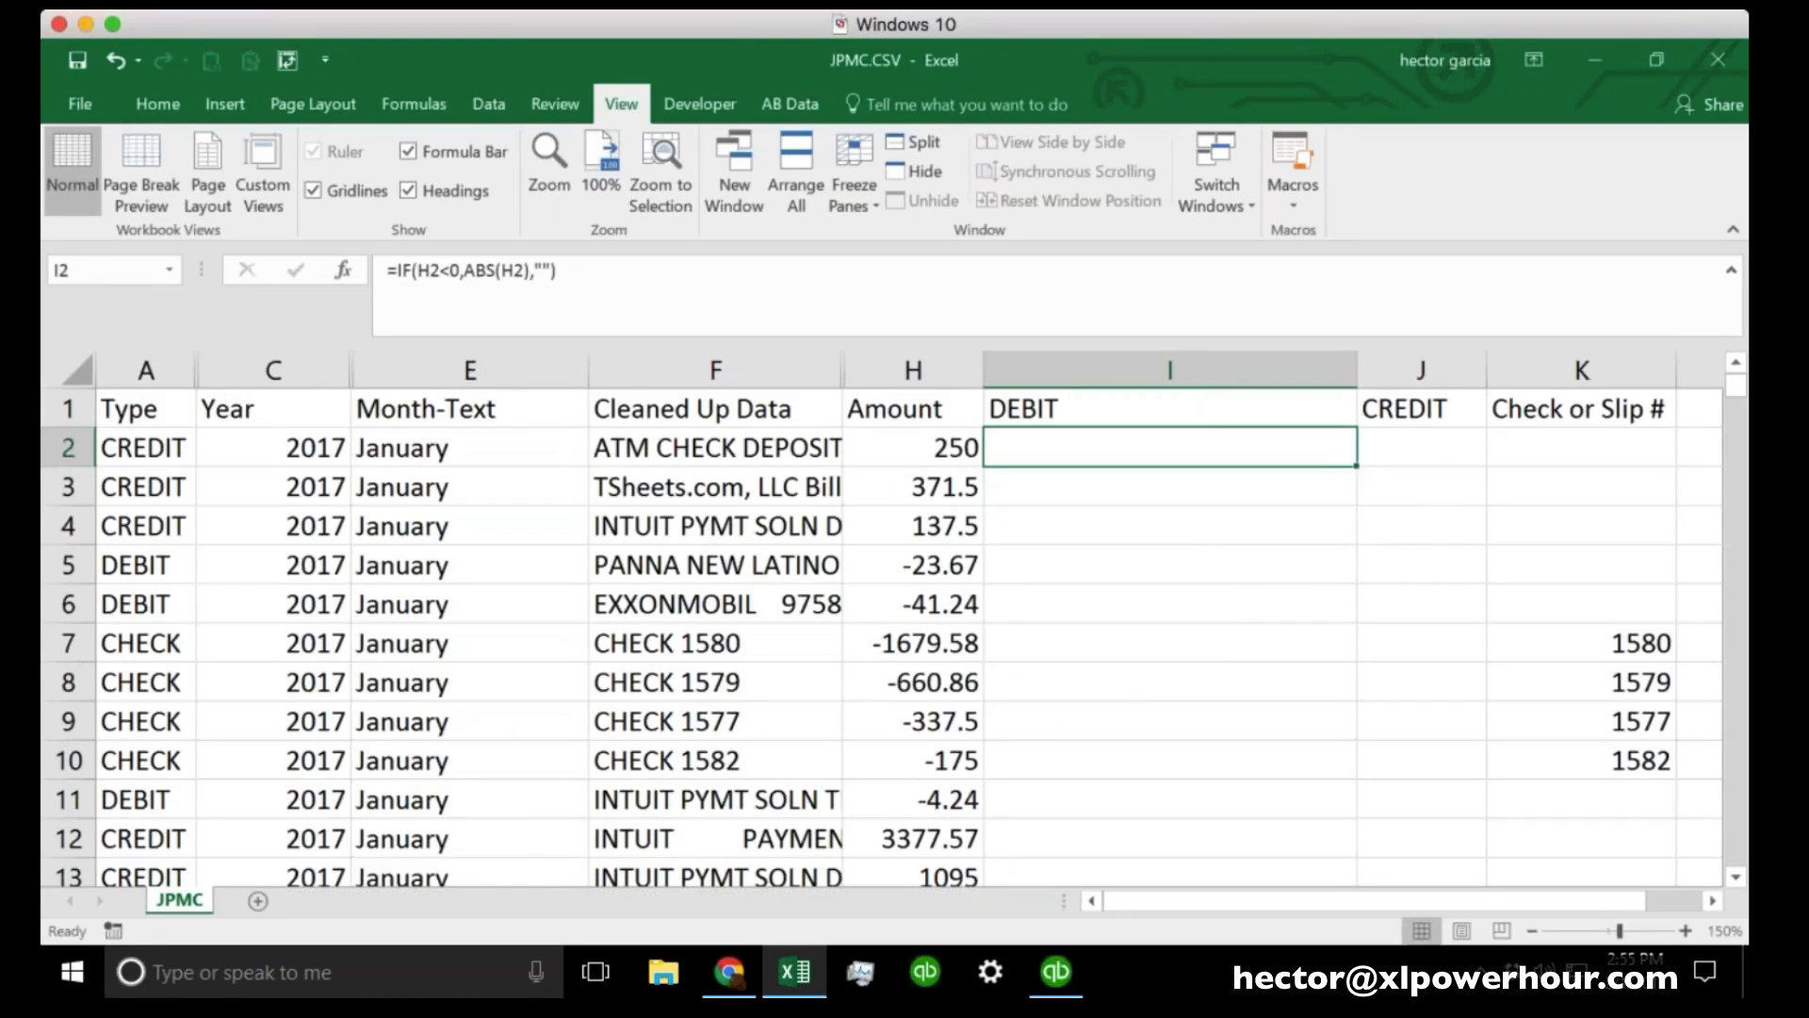
double_click(1357, 464)
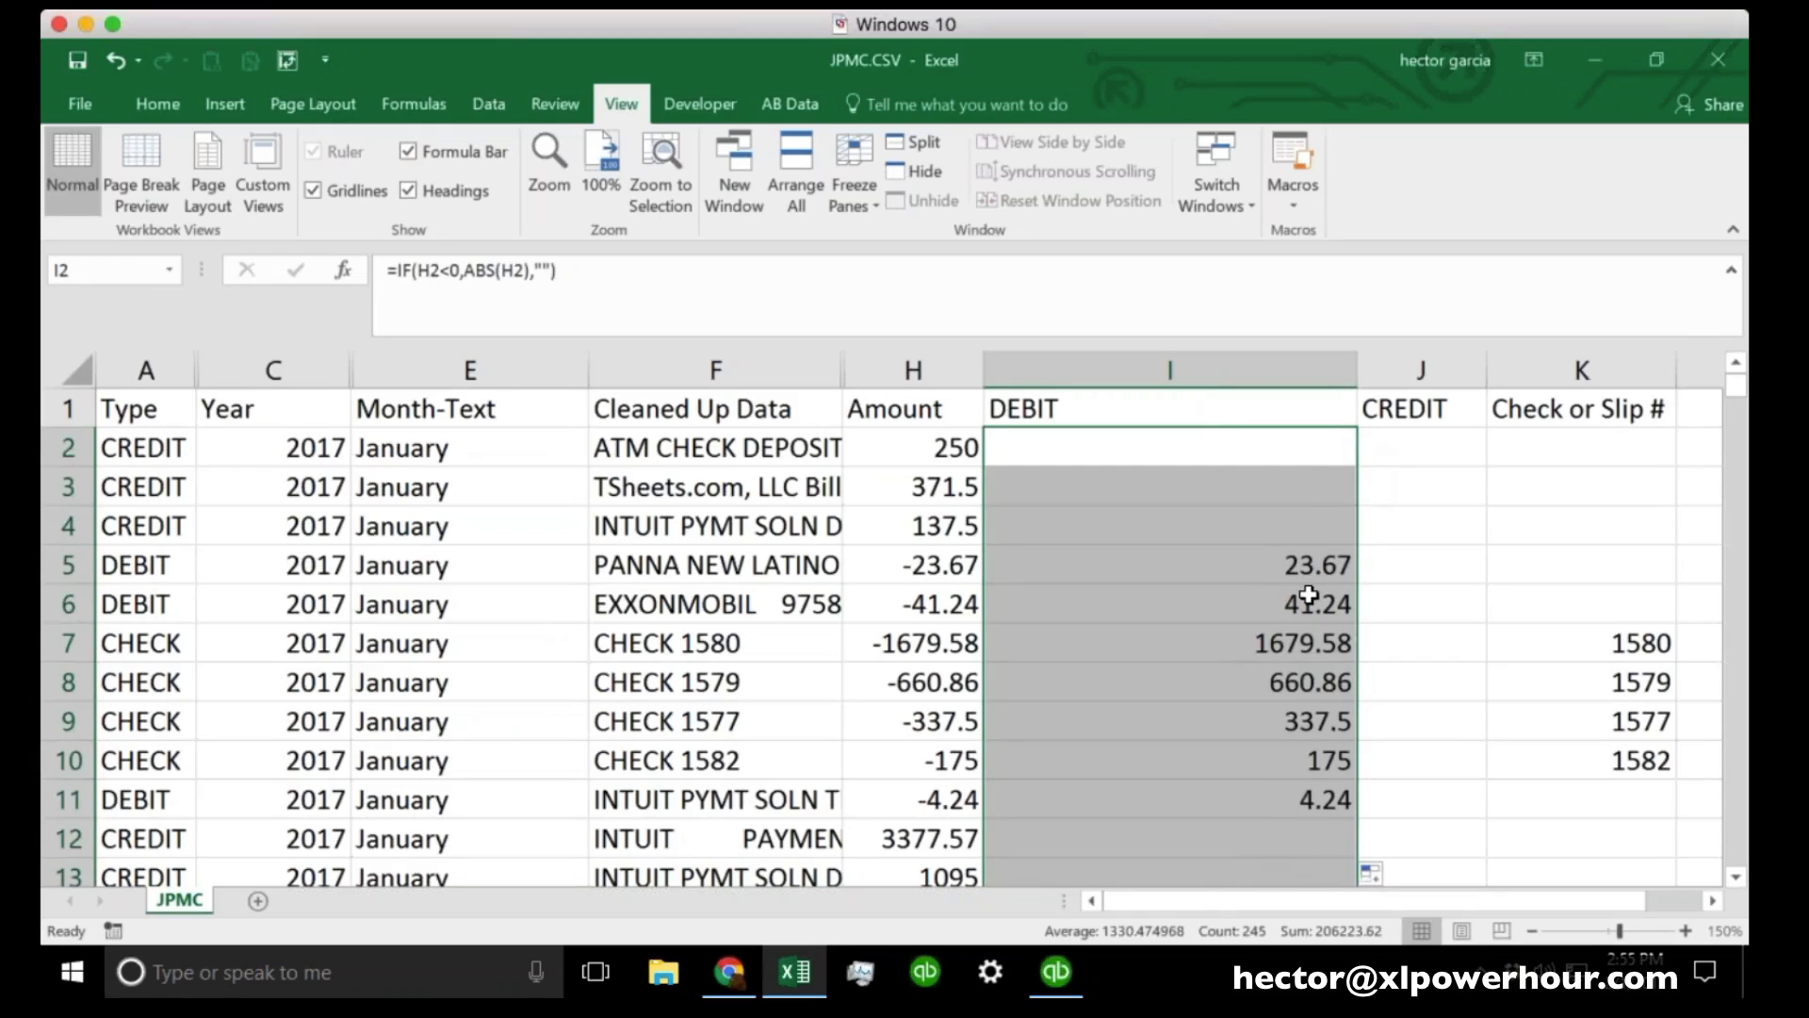
Copy the formula text =IF(H2<0,ABS(H2),"") from I2 into J2 without shifting its references, keeping the I2 formula.
left_click(1255, 450)
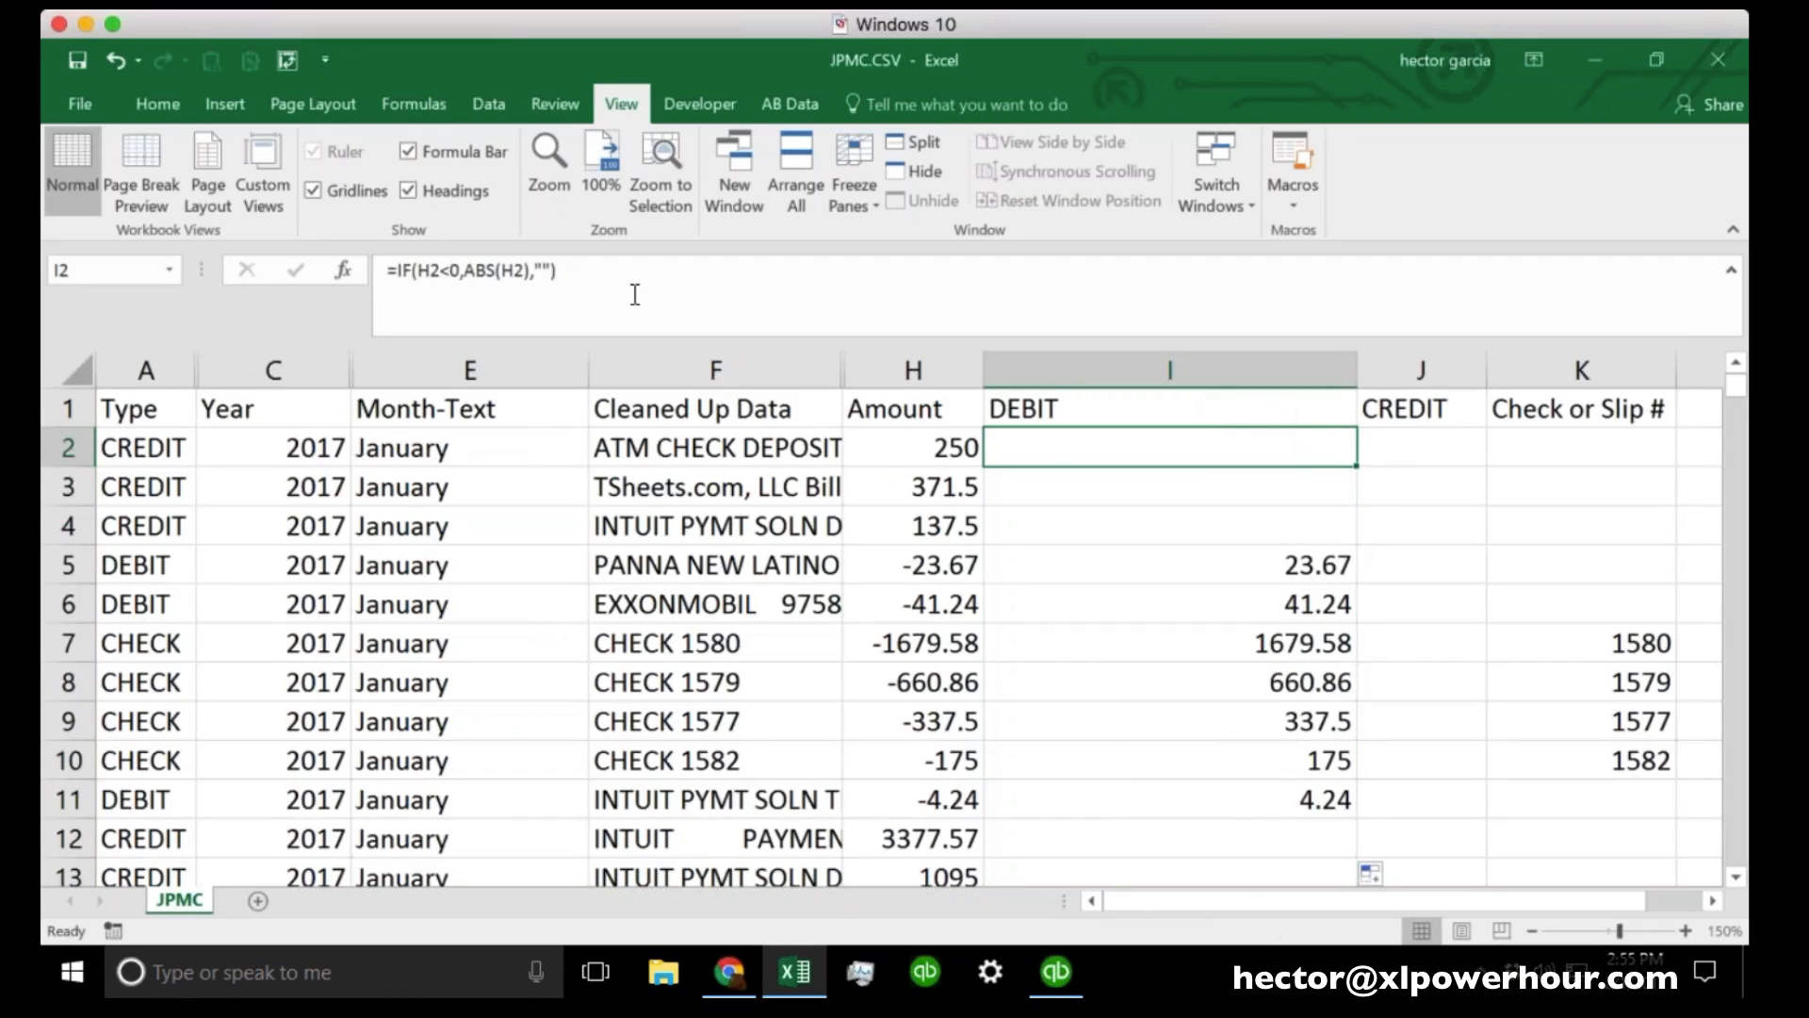
left_click_drag(636, 292, 363, 250)
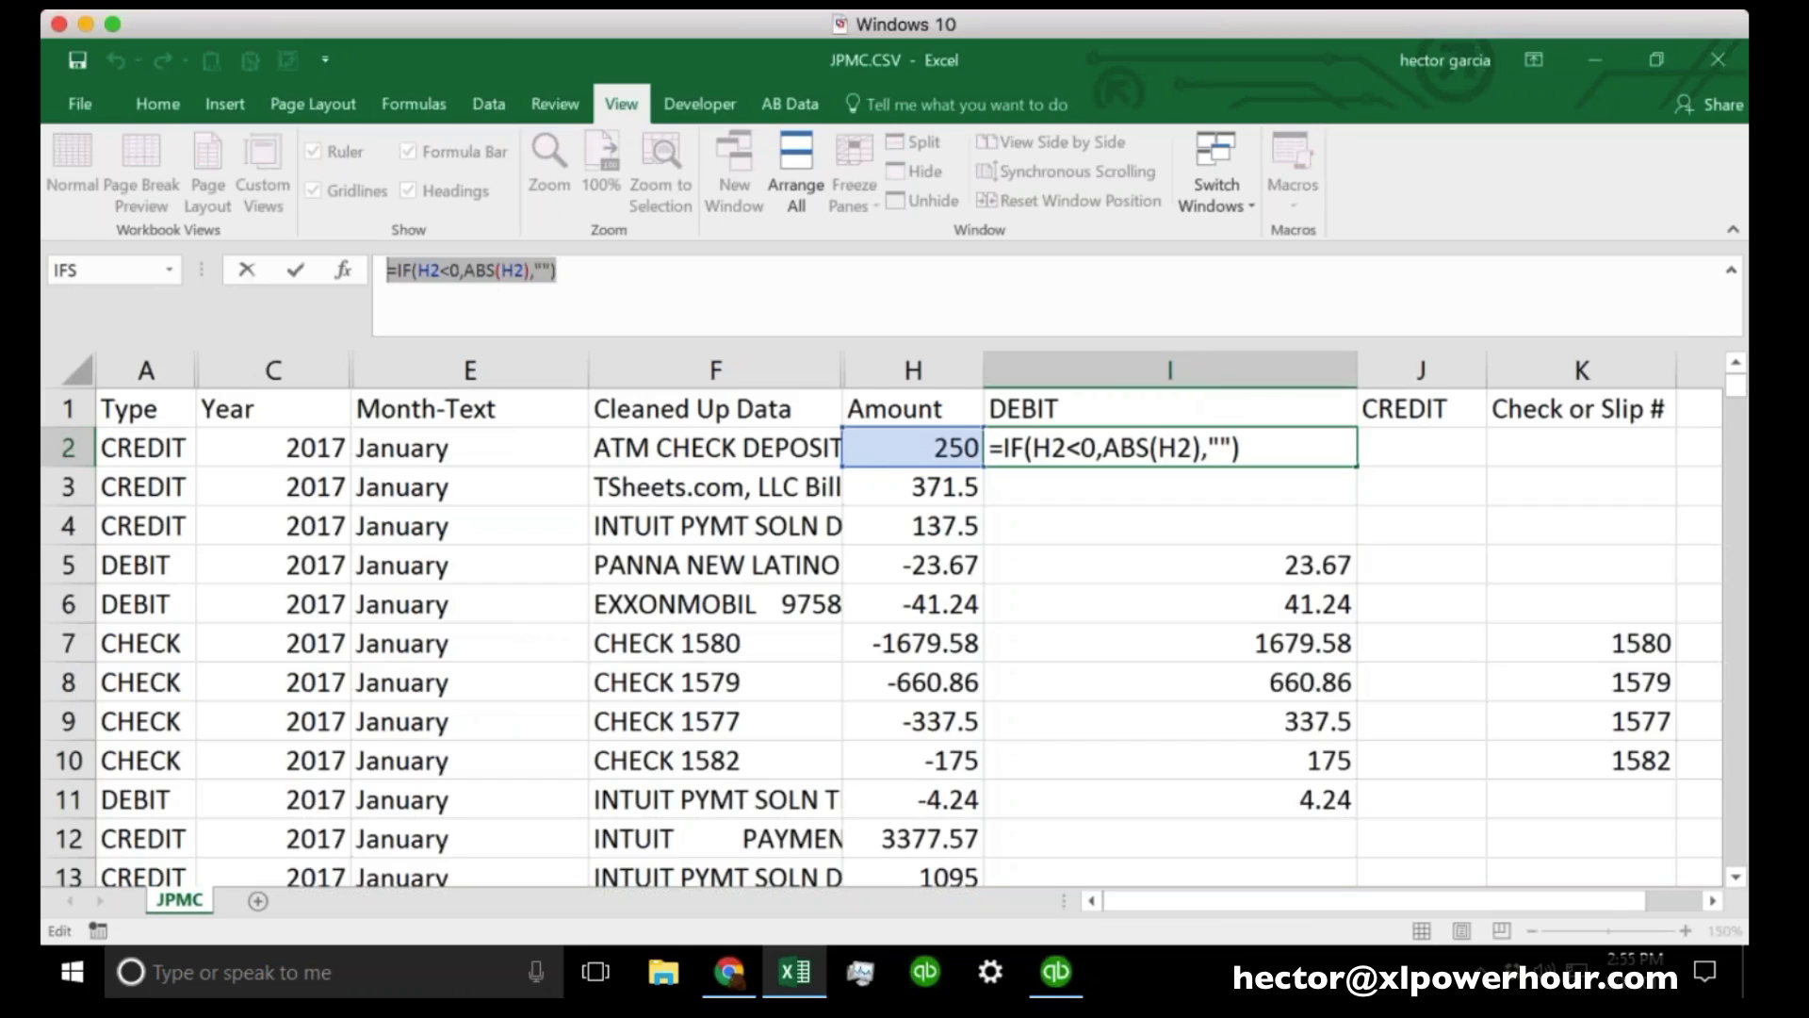
key("ctrl+x")
key("Escape")
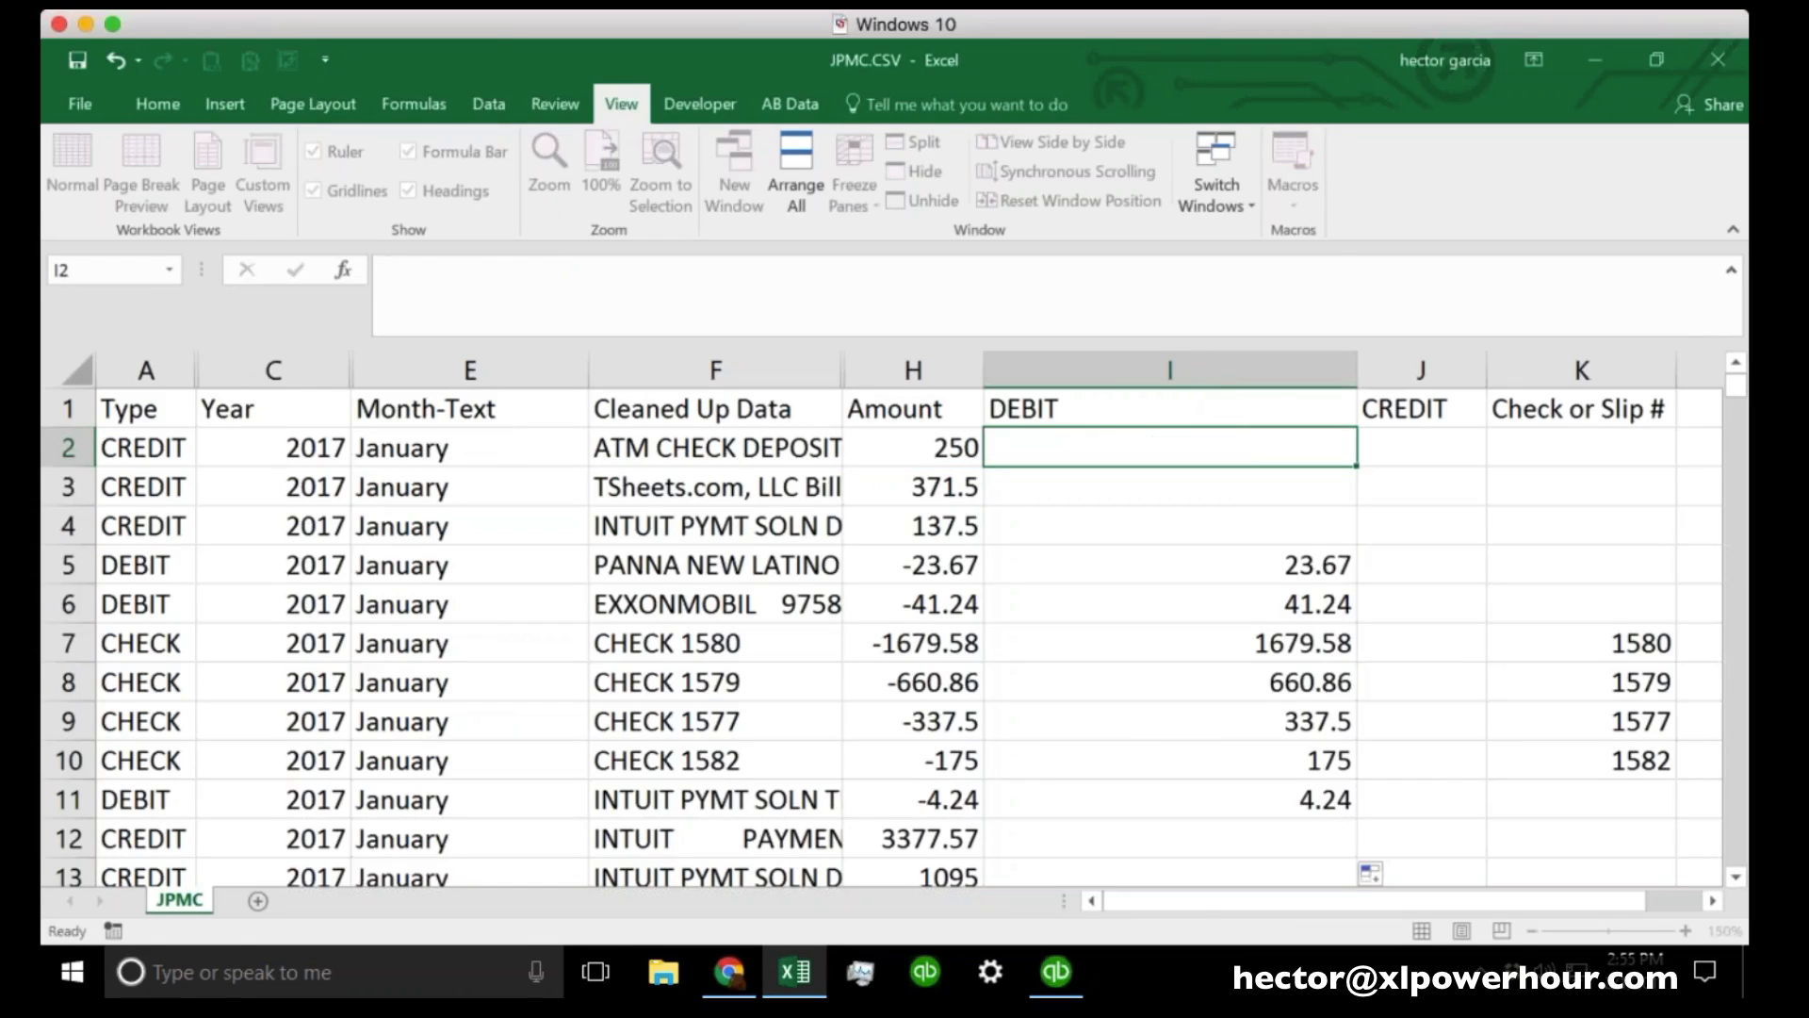
left_click_drag(817, 288, 369, 273)
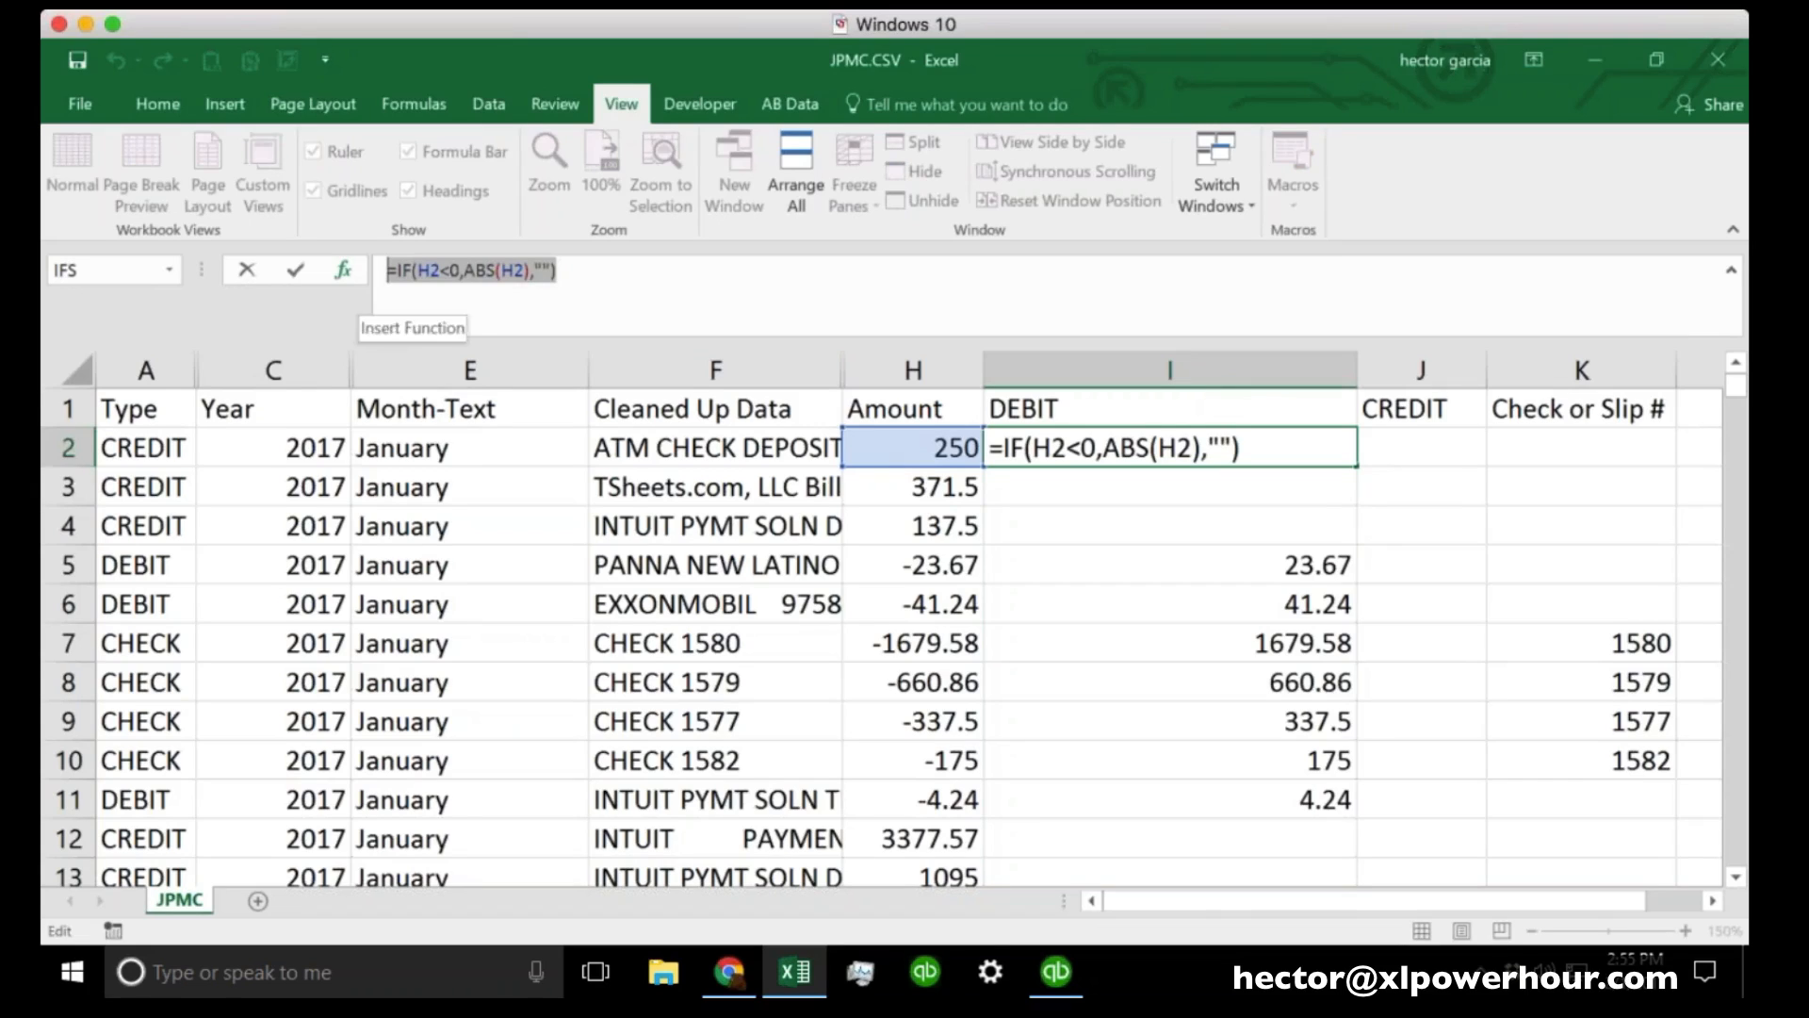
key("Escape")
left_click(1398, 466)
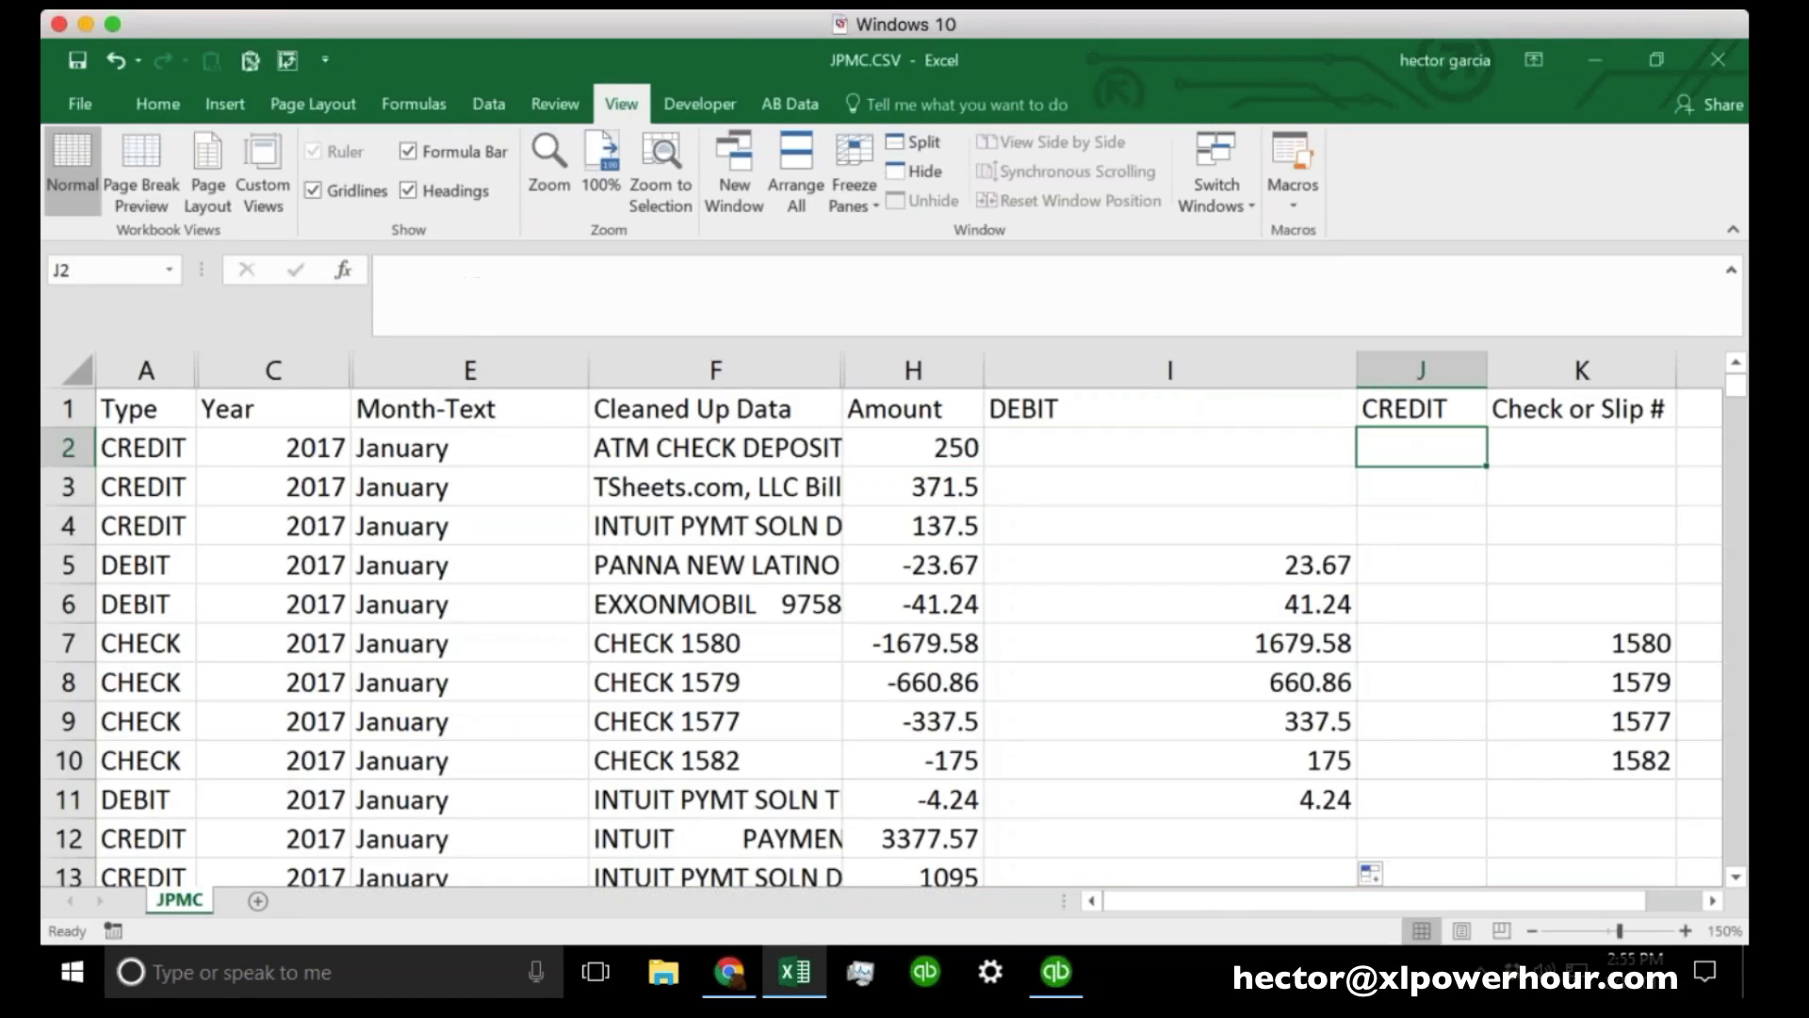
left_click(631, 296)
key("ctrl+v")
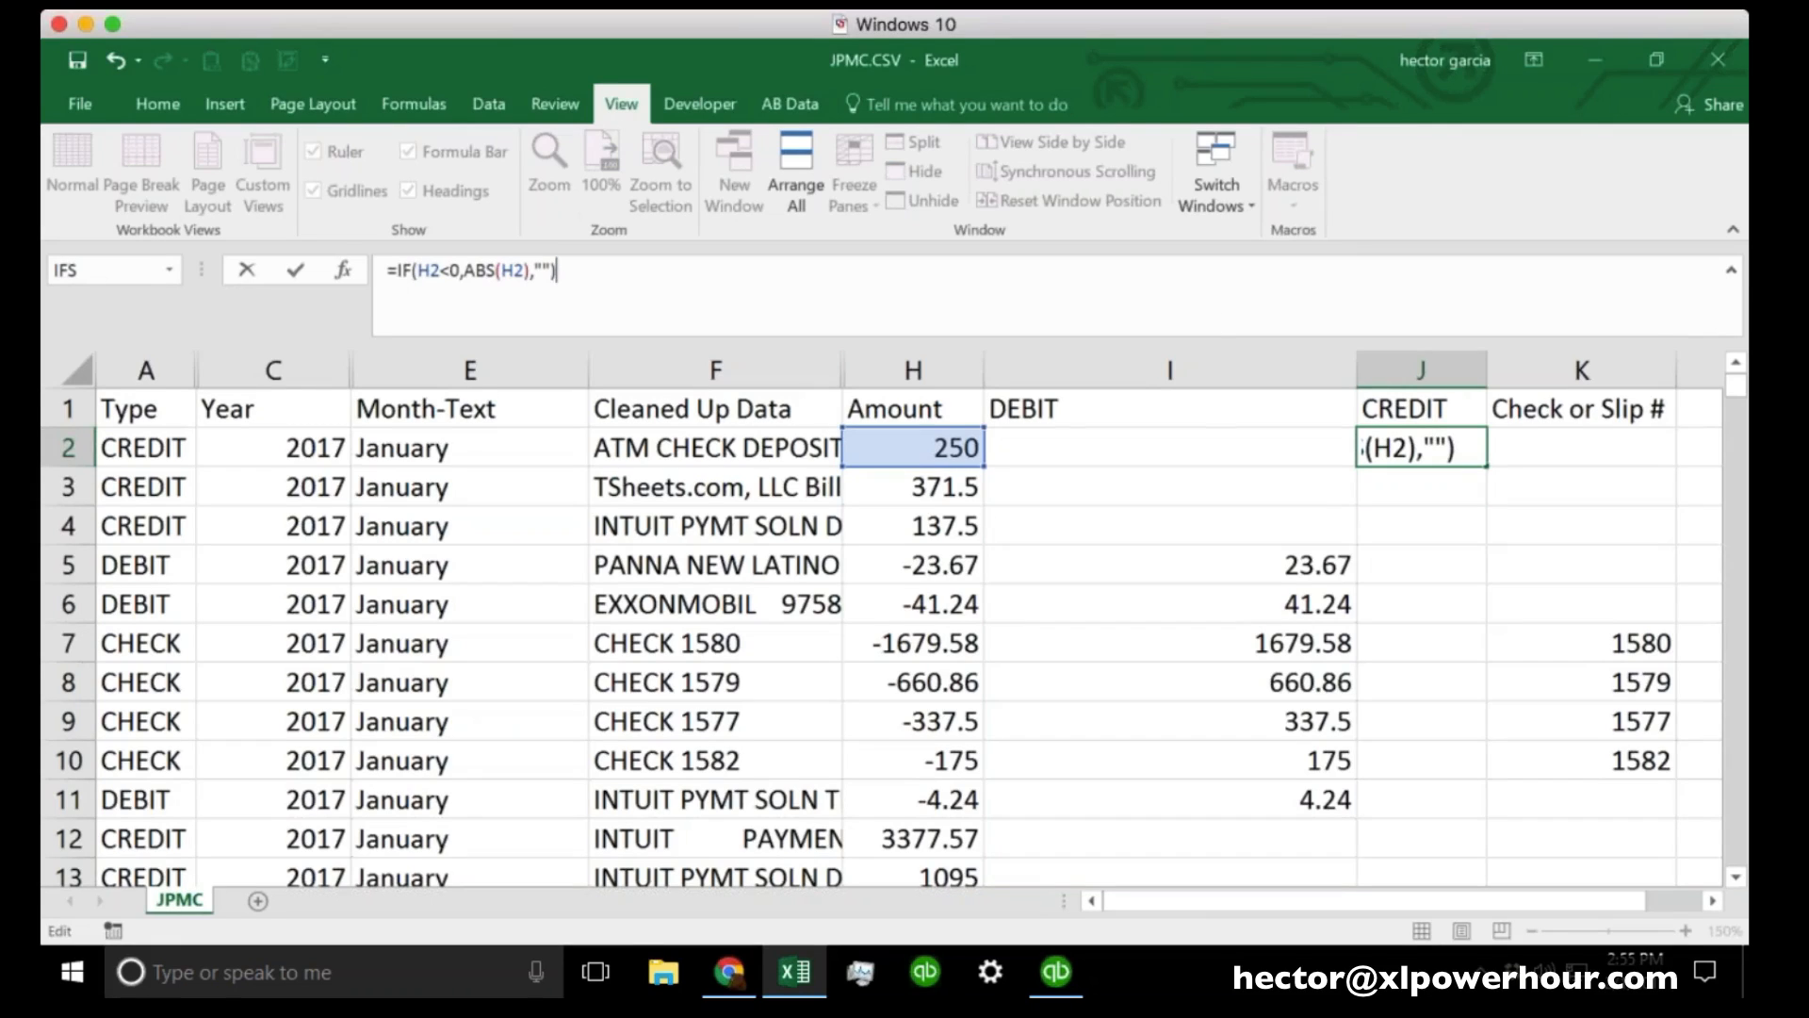
key("Return")
Widen the CREDIT column, and fill it down from J2 with the corrected formula =IF(H2>0,ABS(H2),"").
left_click_drag(1488, 371, 1659, 370)
left_click(1507, 450)
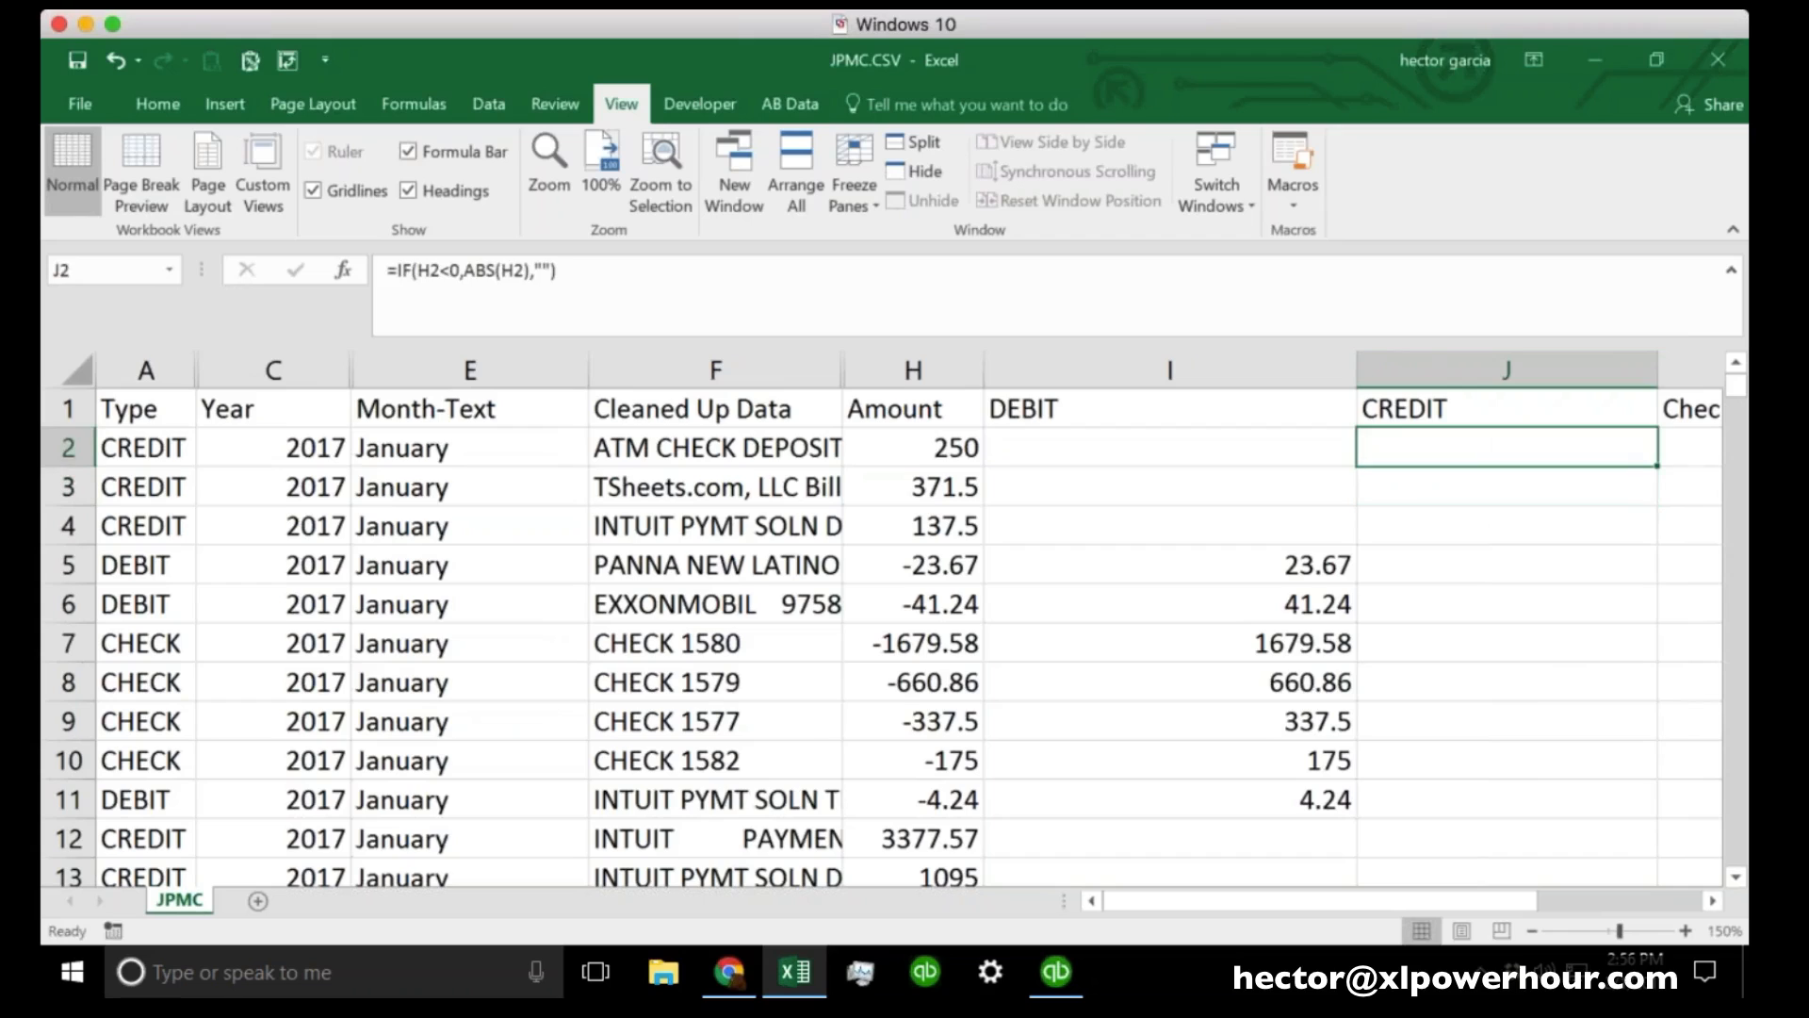
left_click(566, 271)
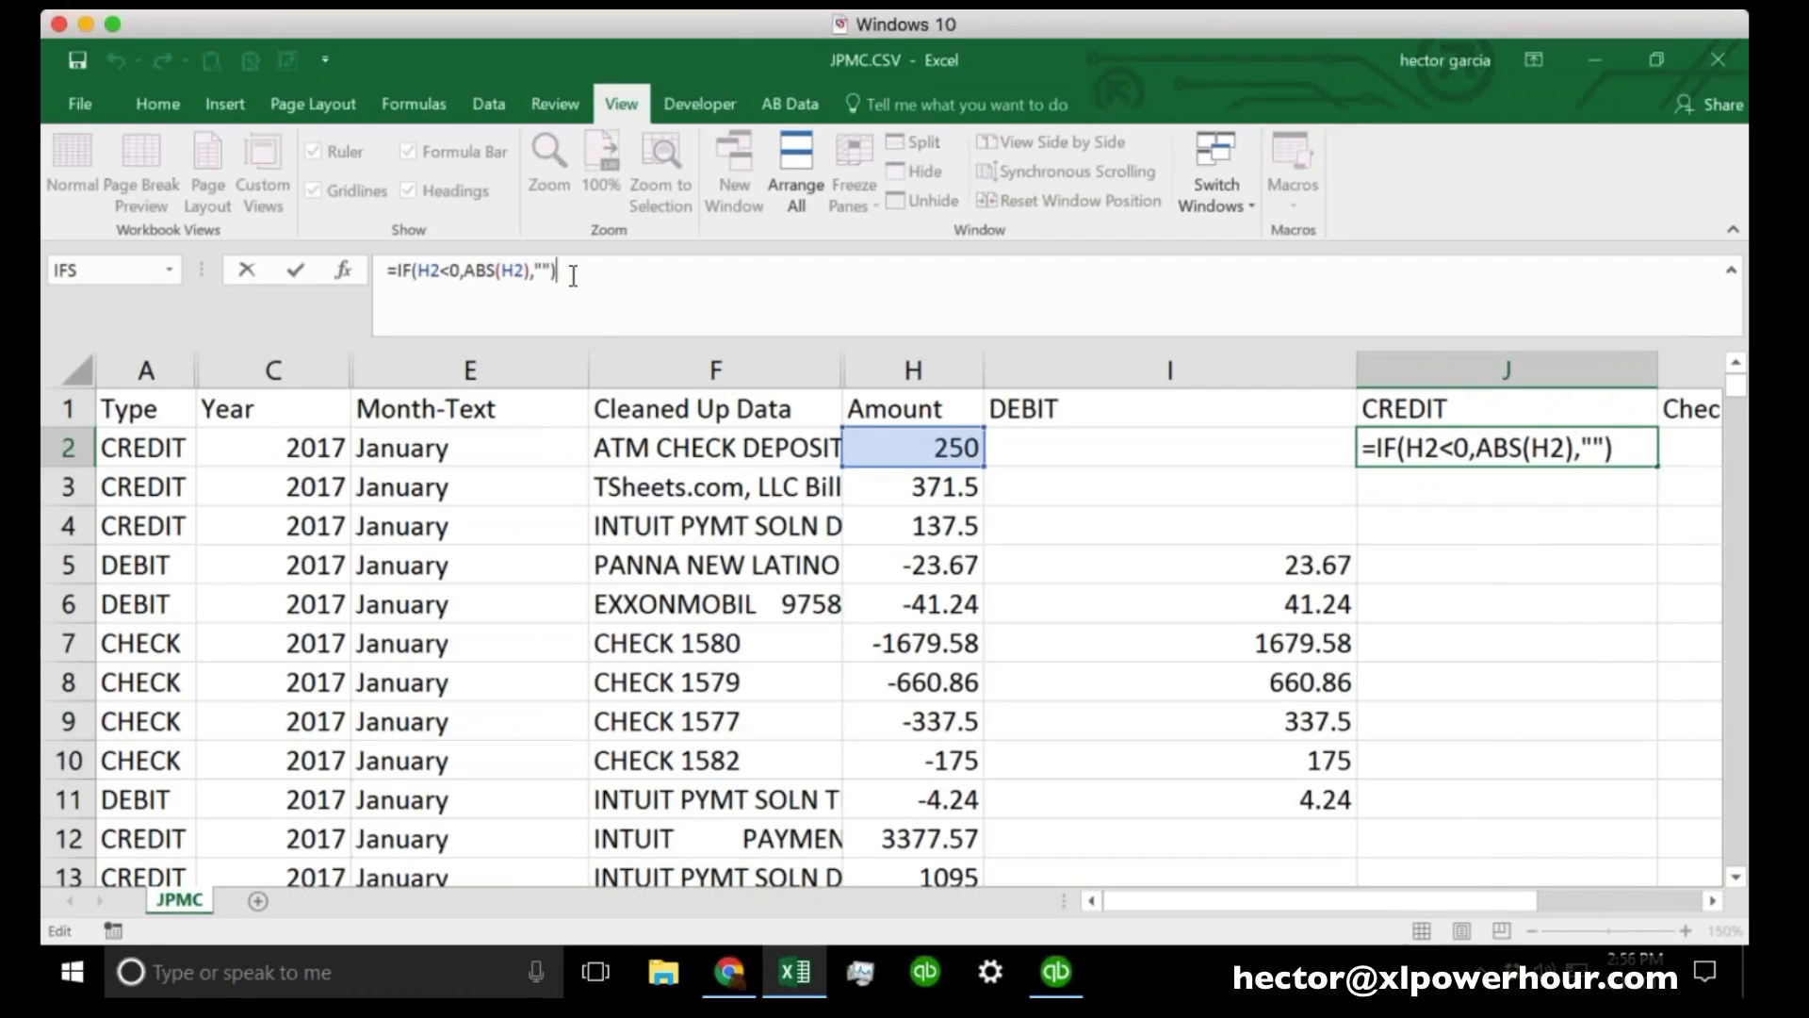
left_click(440, 272)
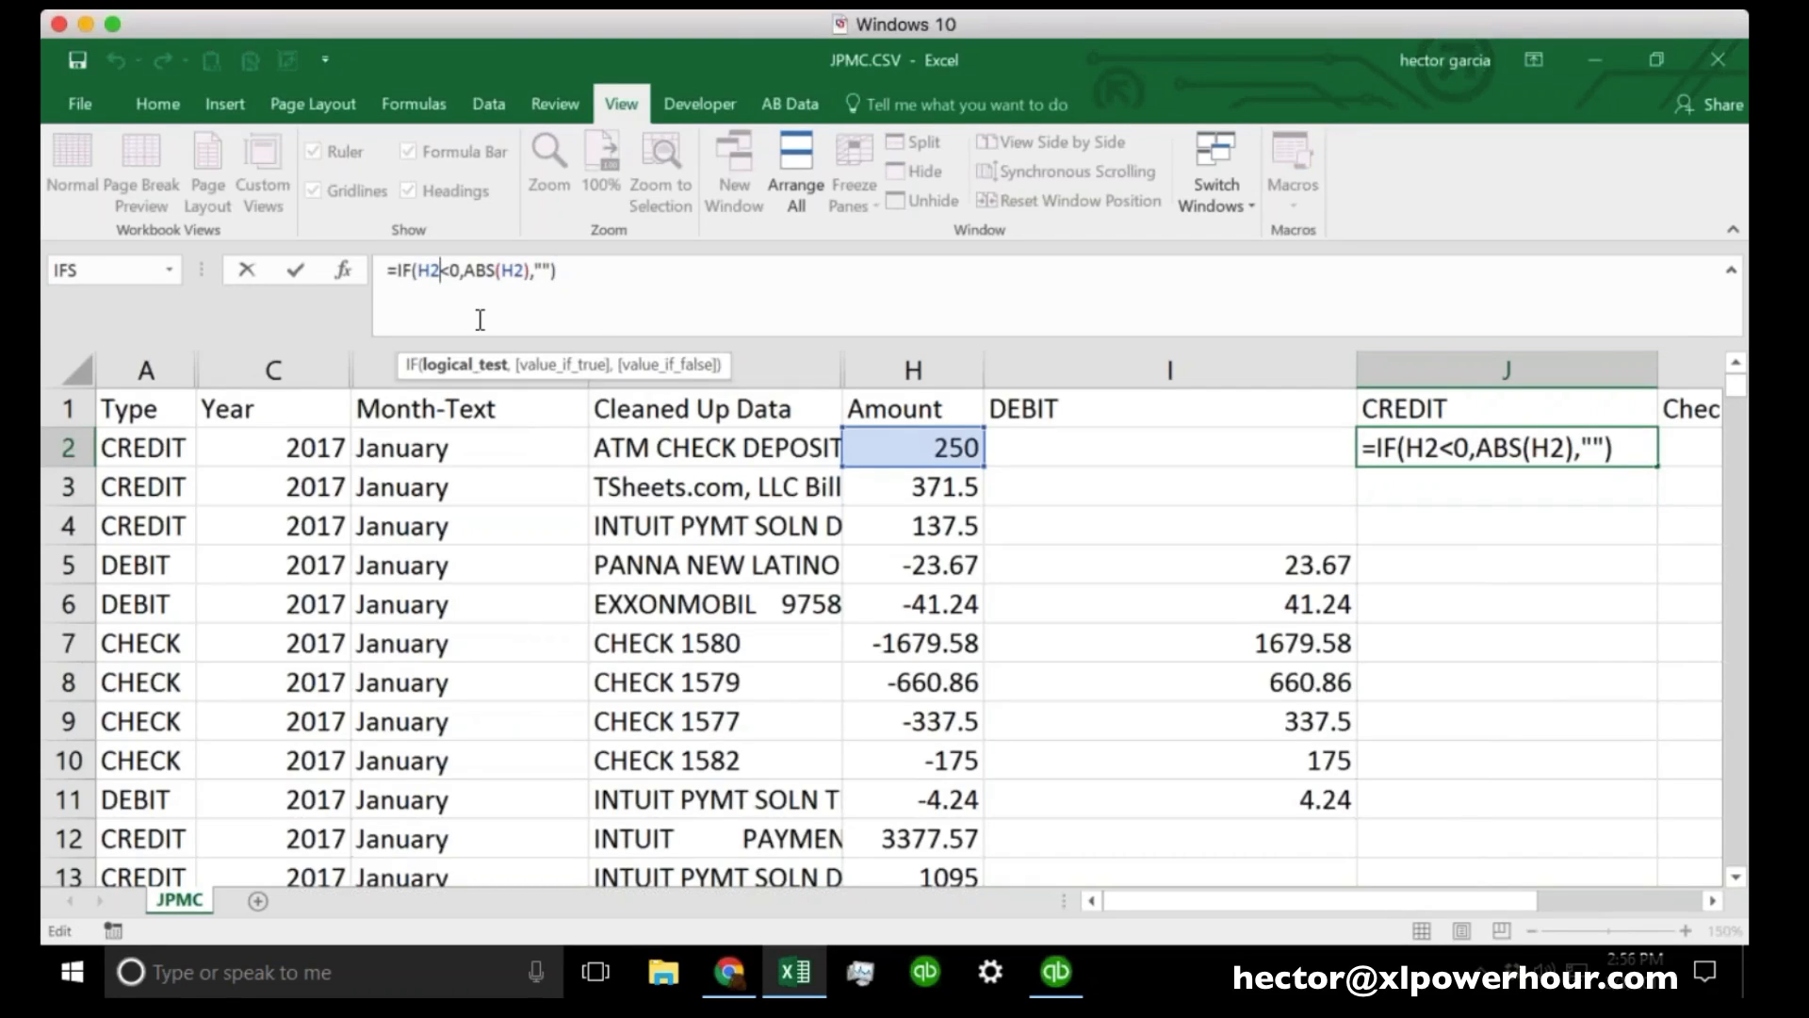
key("Delete")
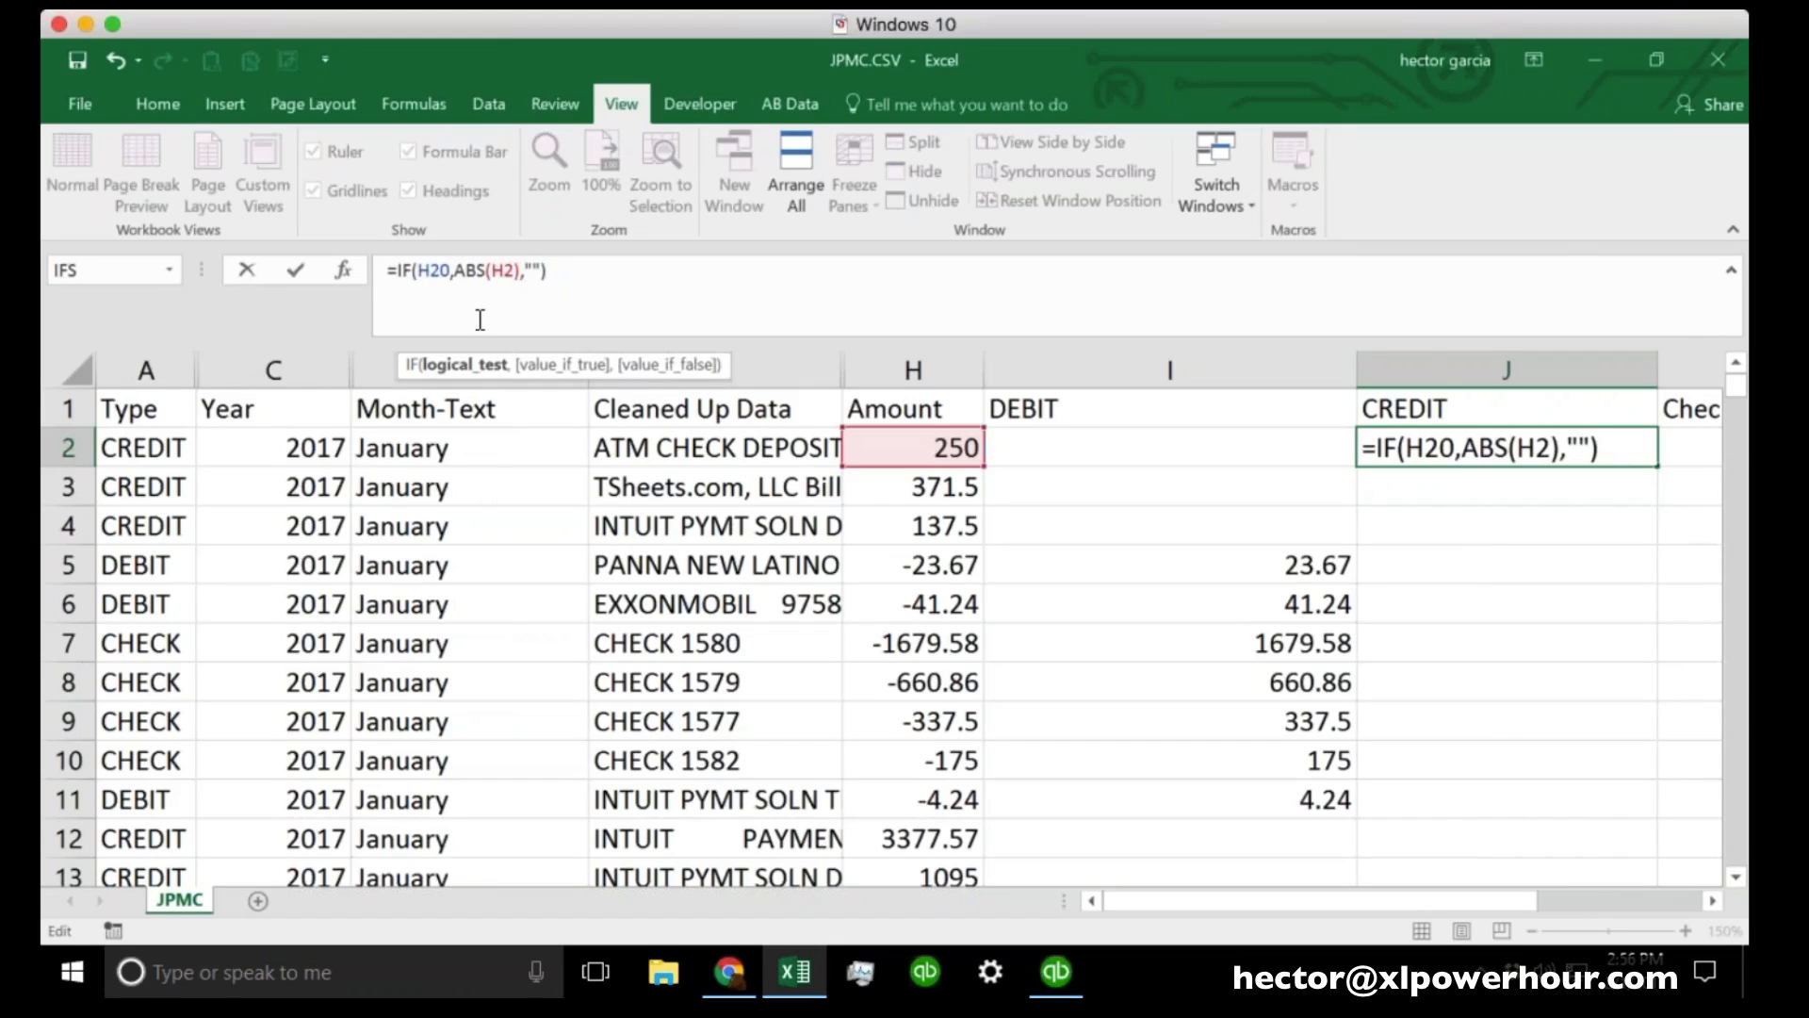
type(">")
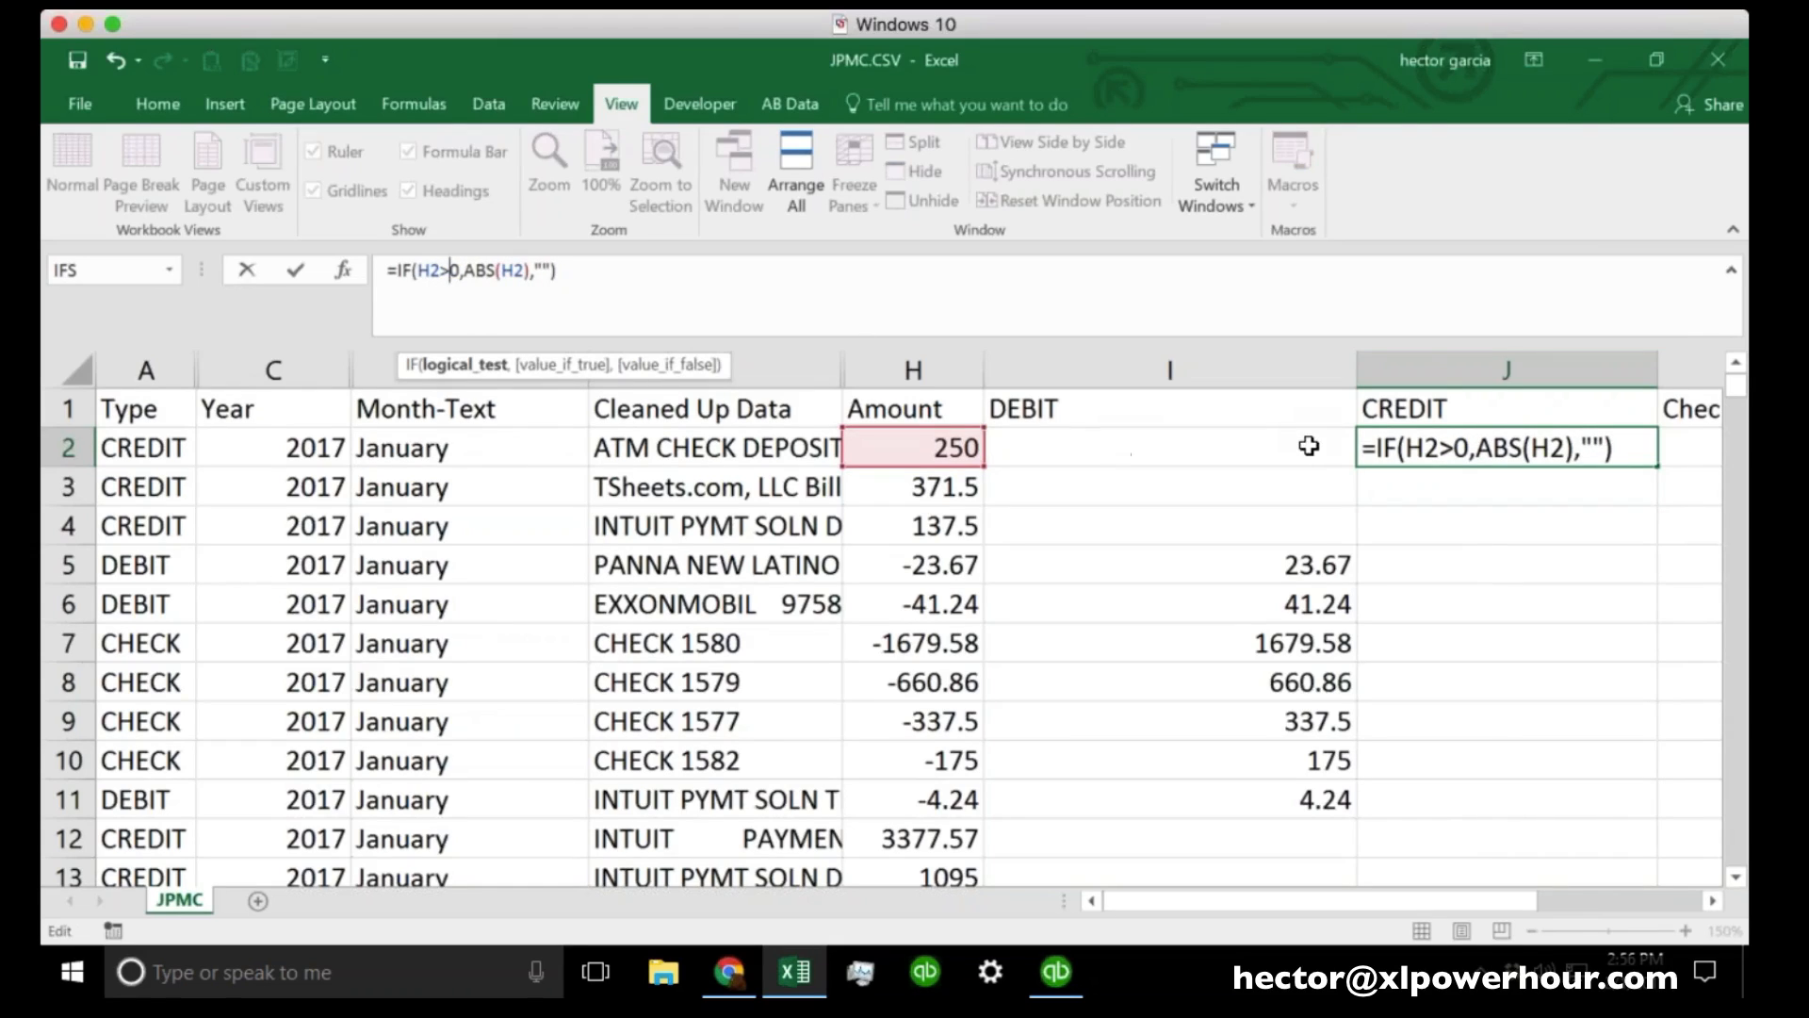
left_click(1447, 443)
left_click(1617, 448)
key("Return")
left_click(1507, 447)
double_click(1656, 468)
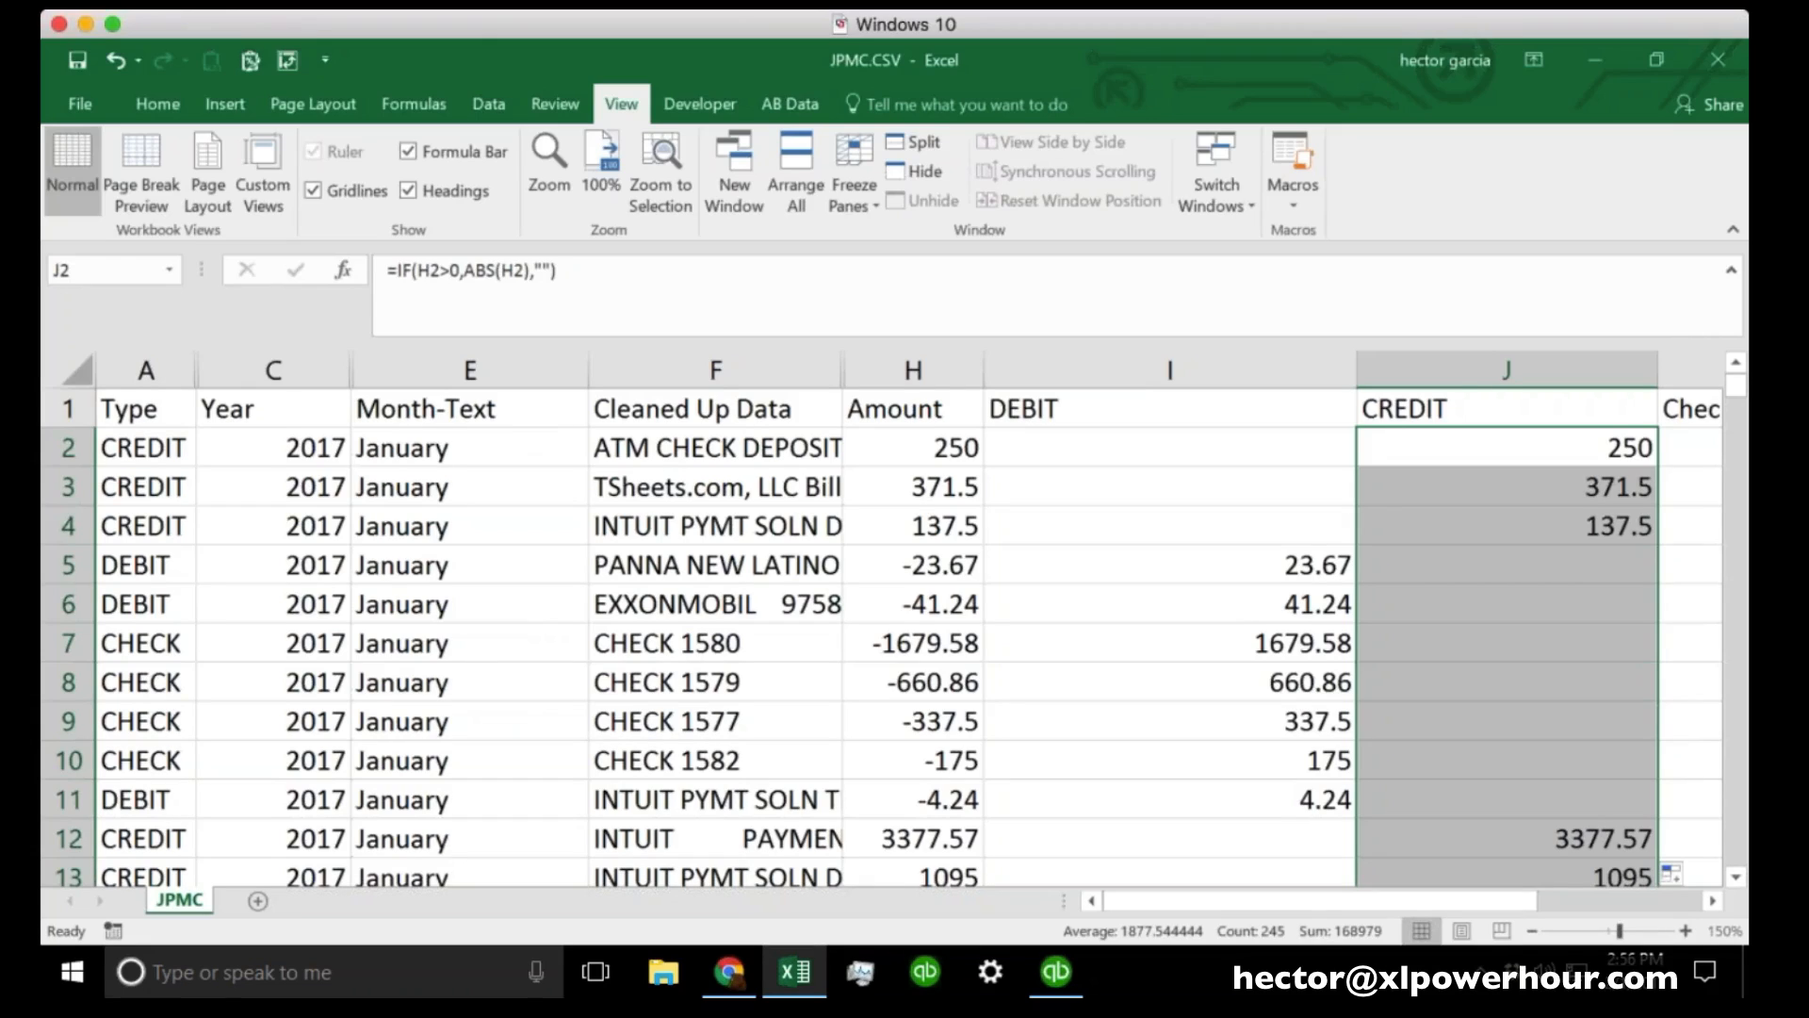
Widen the Cleaned Up Data column to show more of each description, and look through the descriptions below.
left_click(1170, 604)
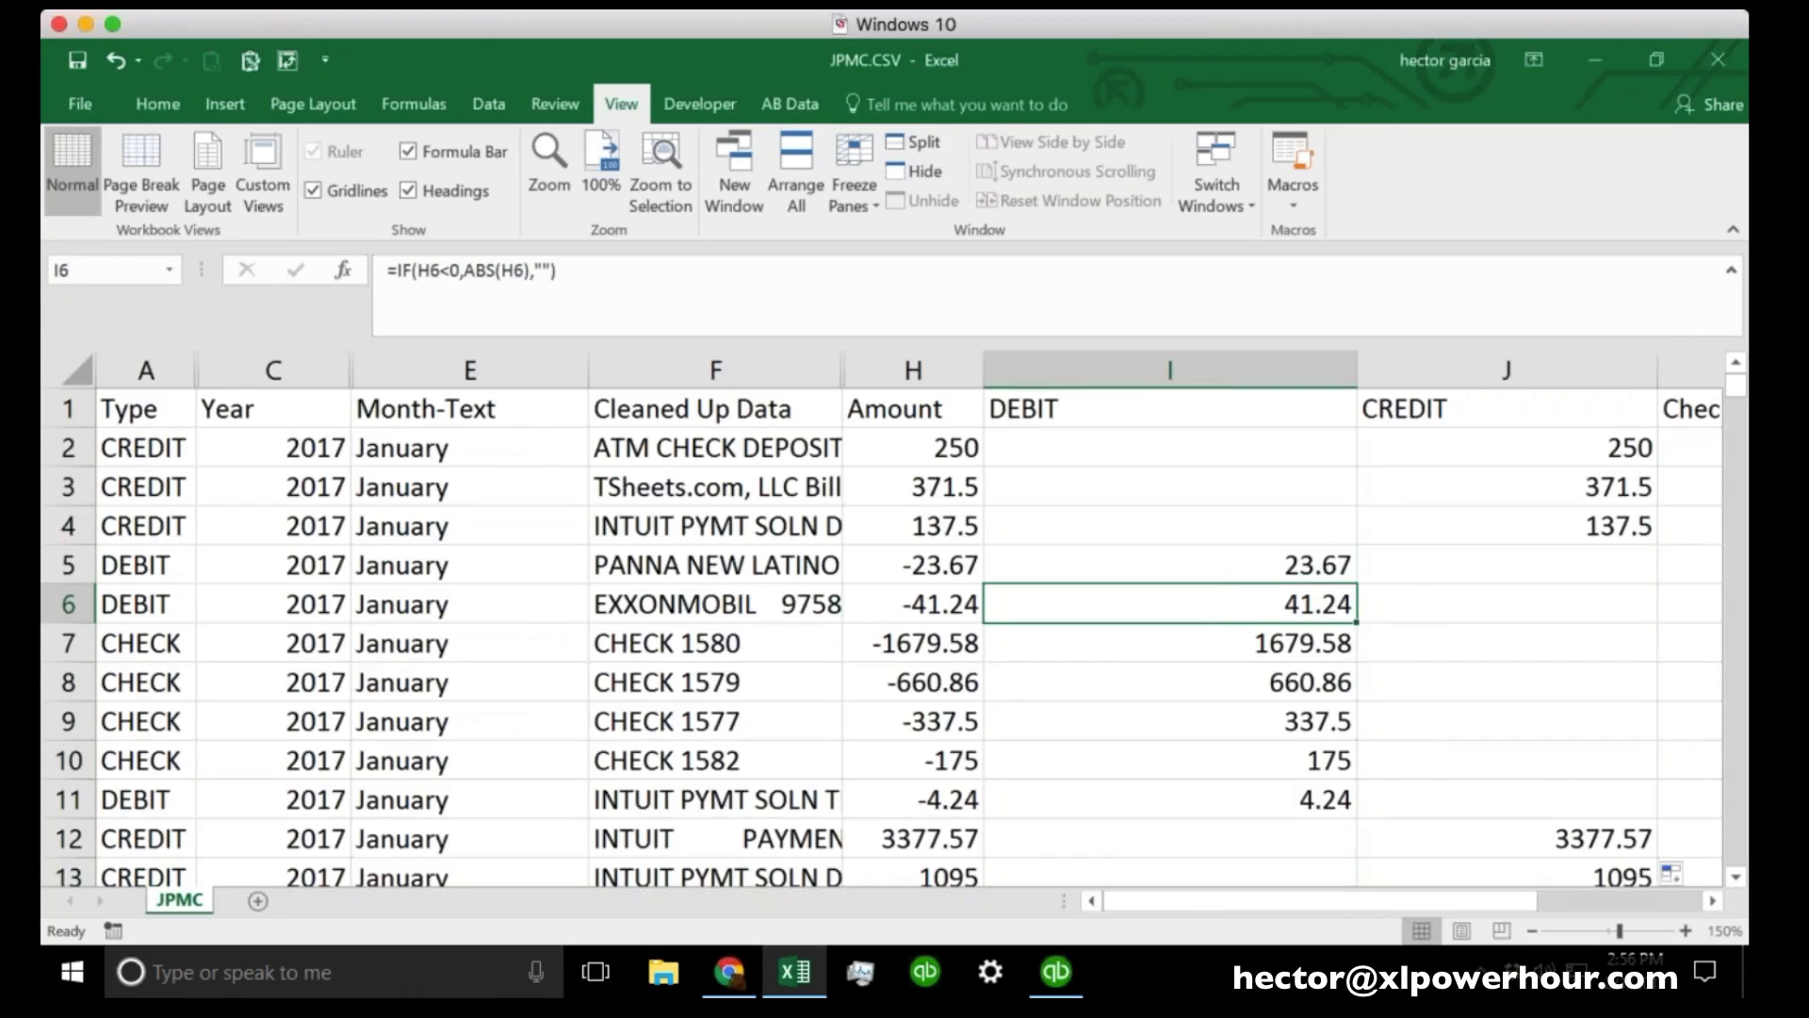
left_click_drag(842, 370, 1195, 369)
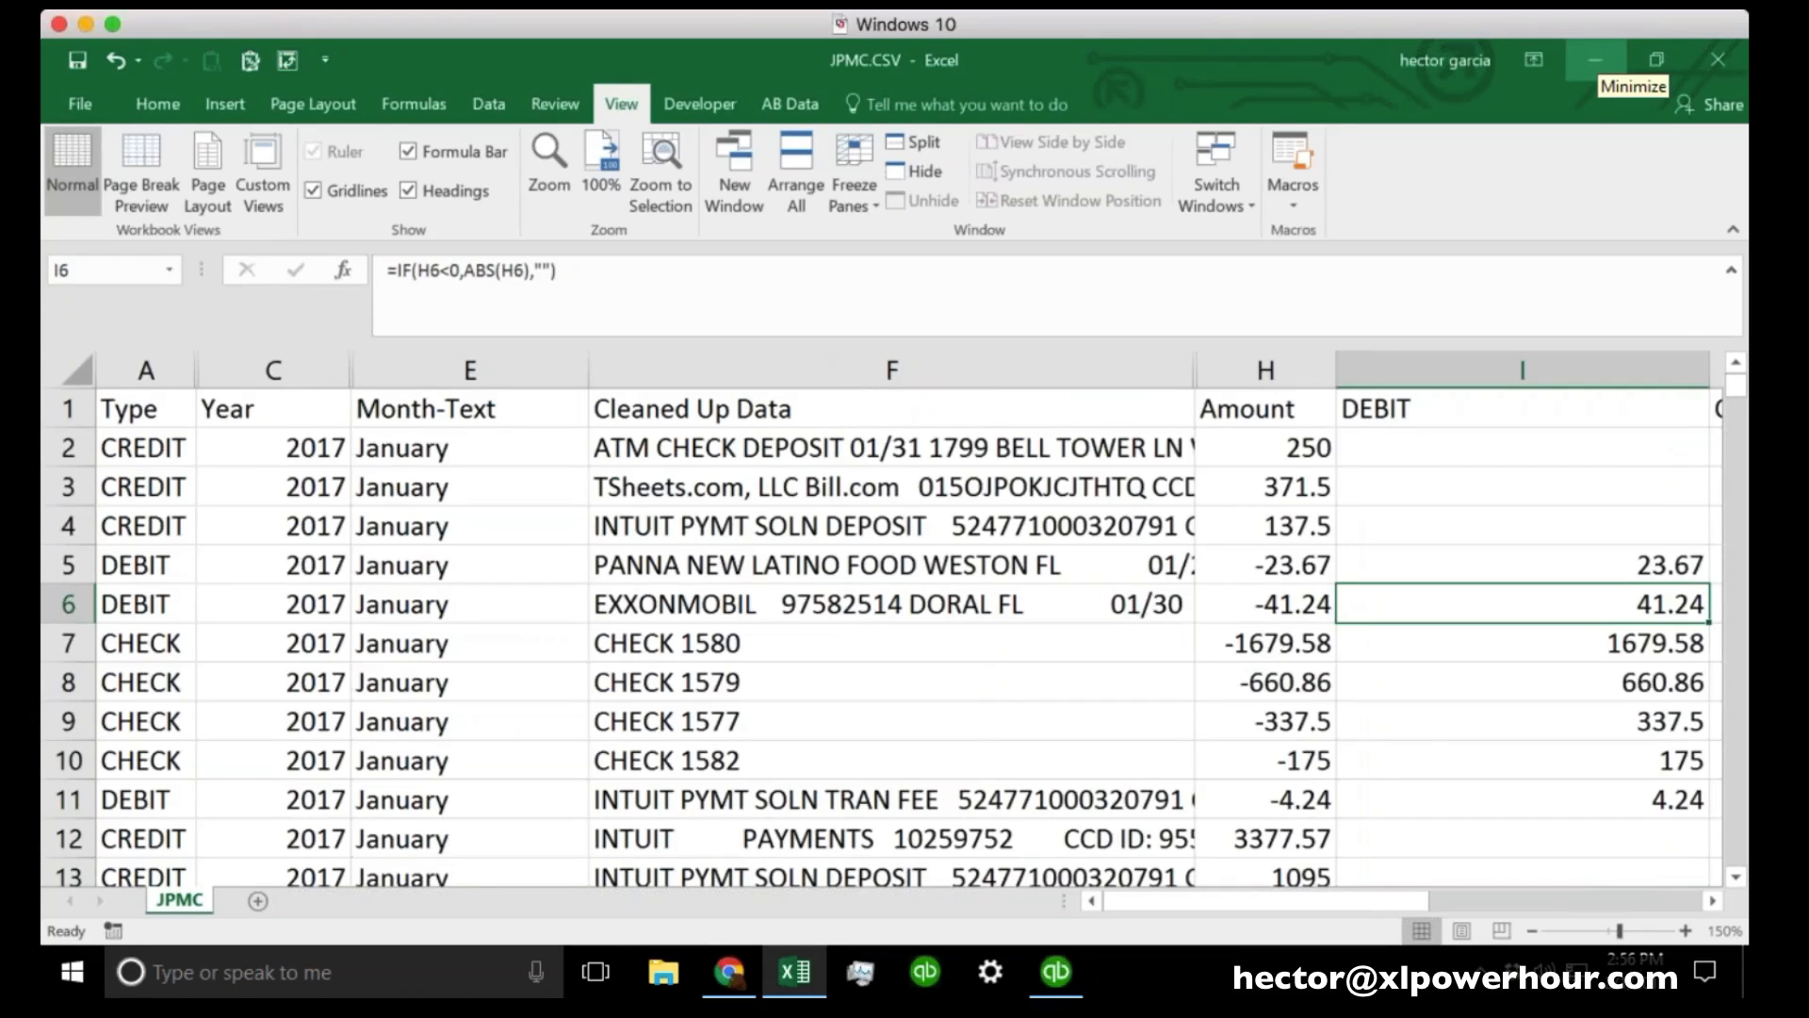
scroll(1137, 516, "down", 5)
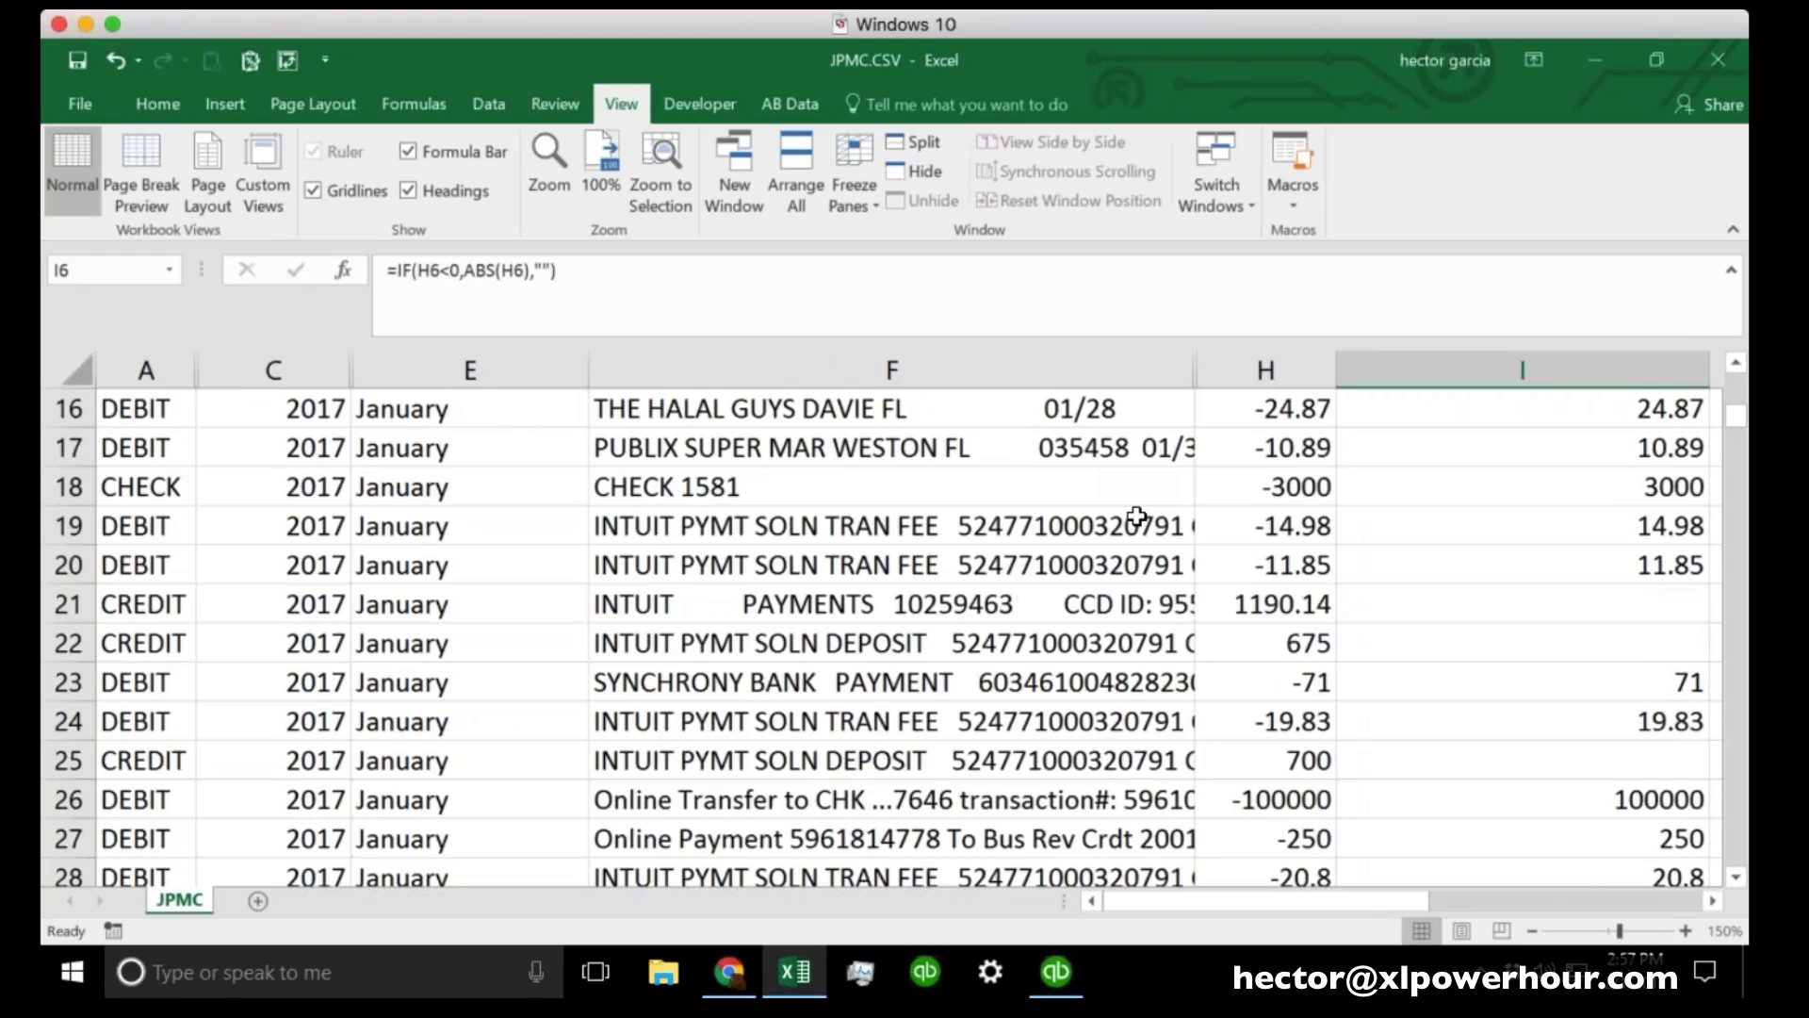
scroll(1138, 515, "up", 2)
scroll(1257, 735, "up", 3)
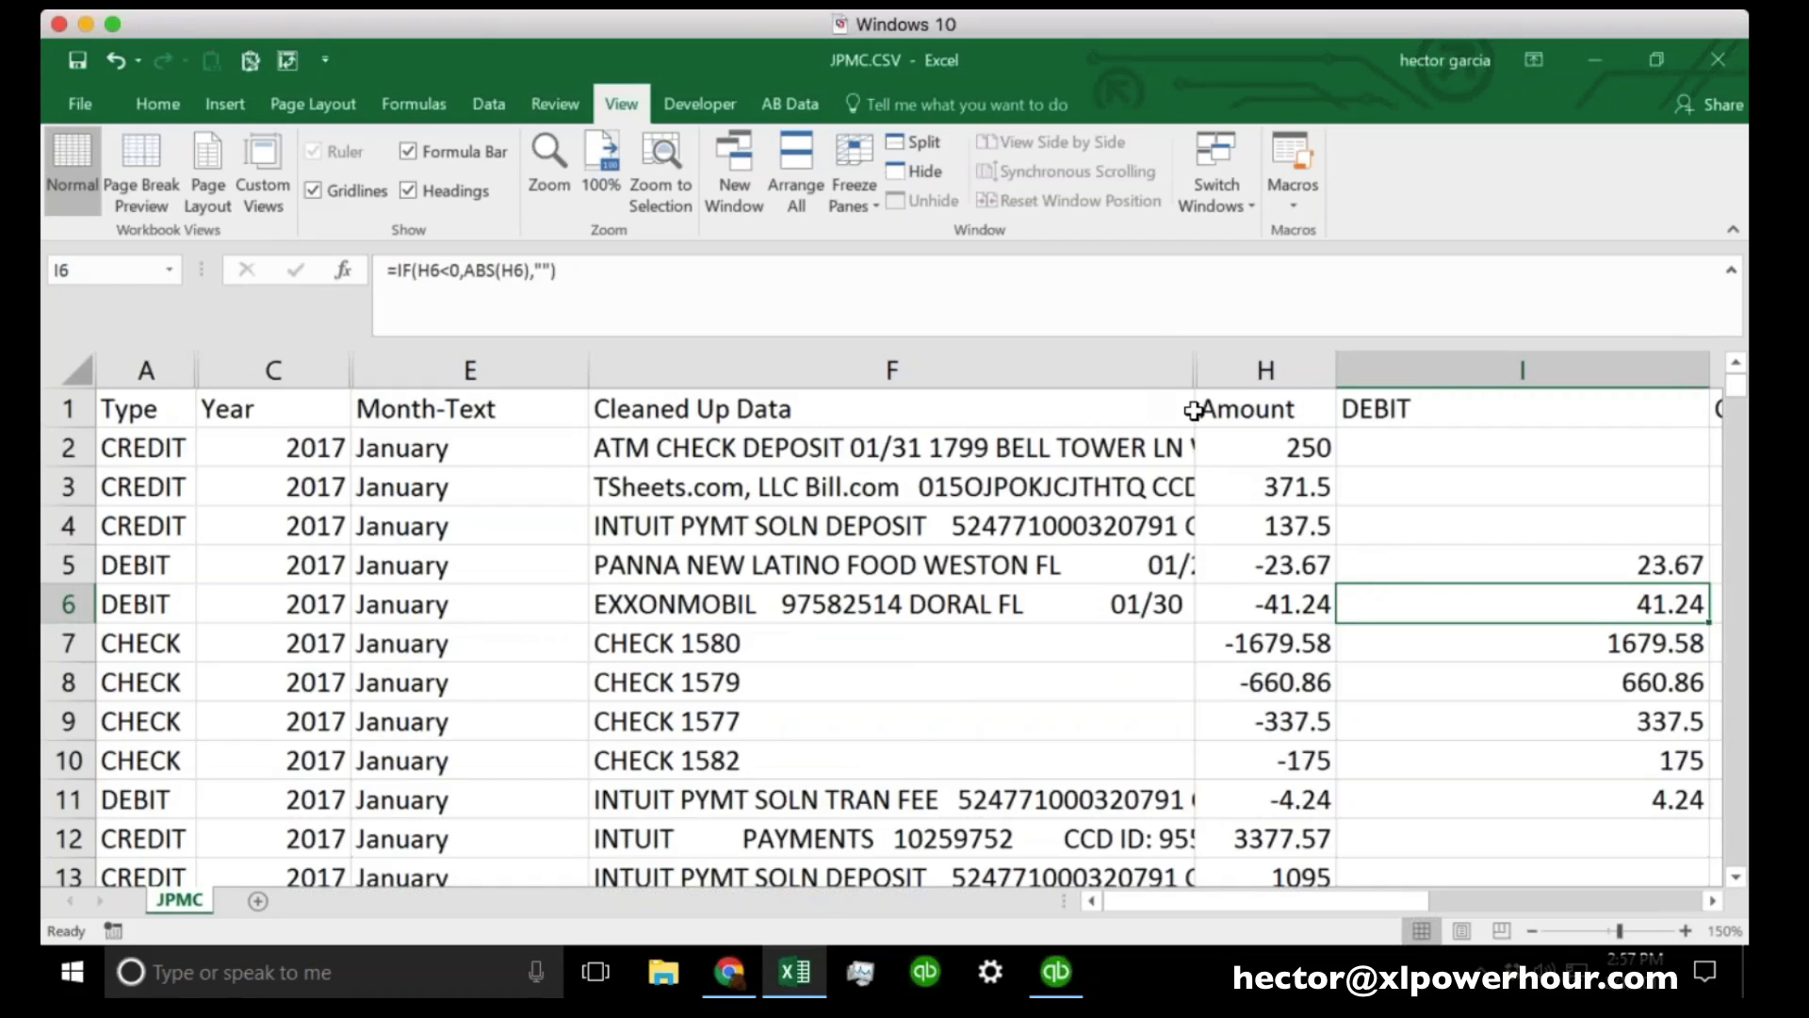
Insert an empty column immediately before the Cleaned Up Data column.
left_click(1168, 369)
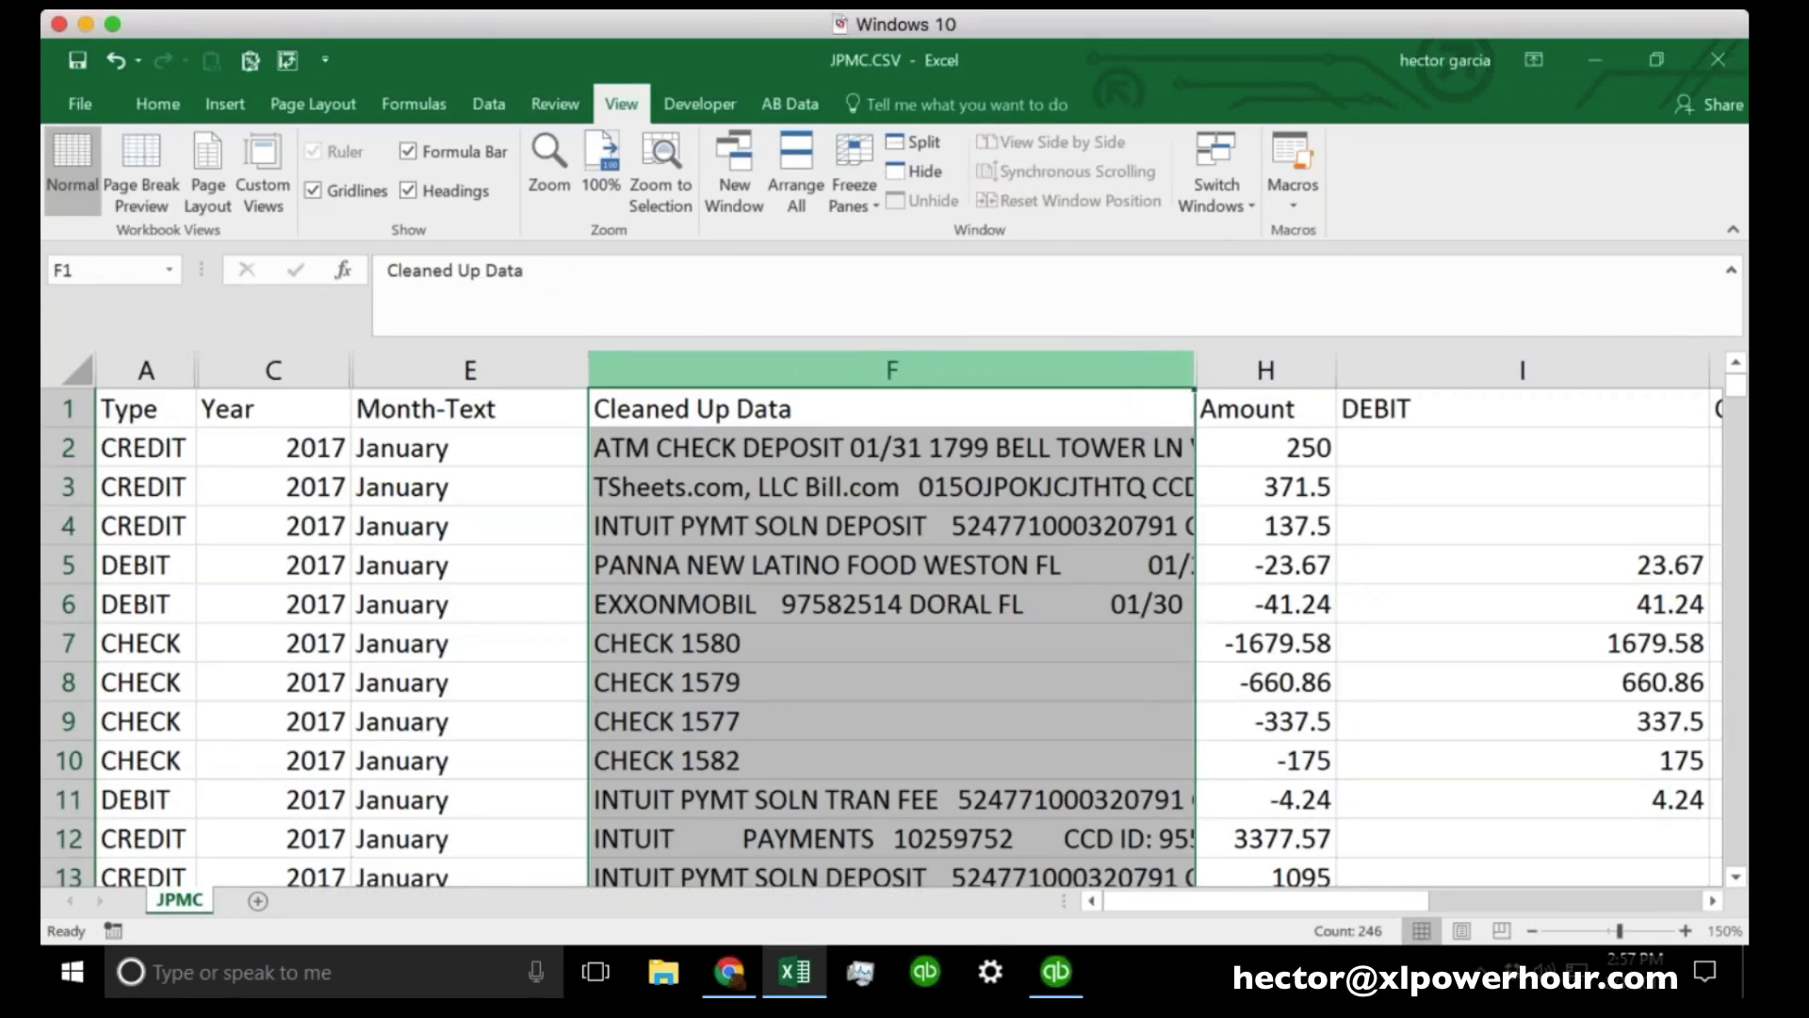
right_click(1171, 370)
left_click(1231, 543)
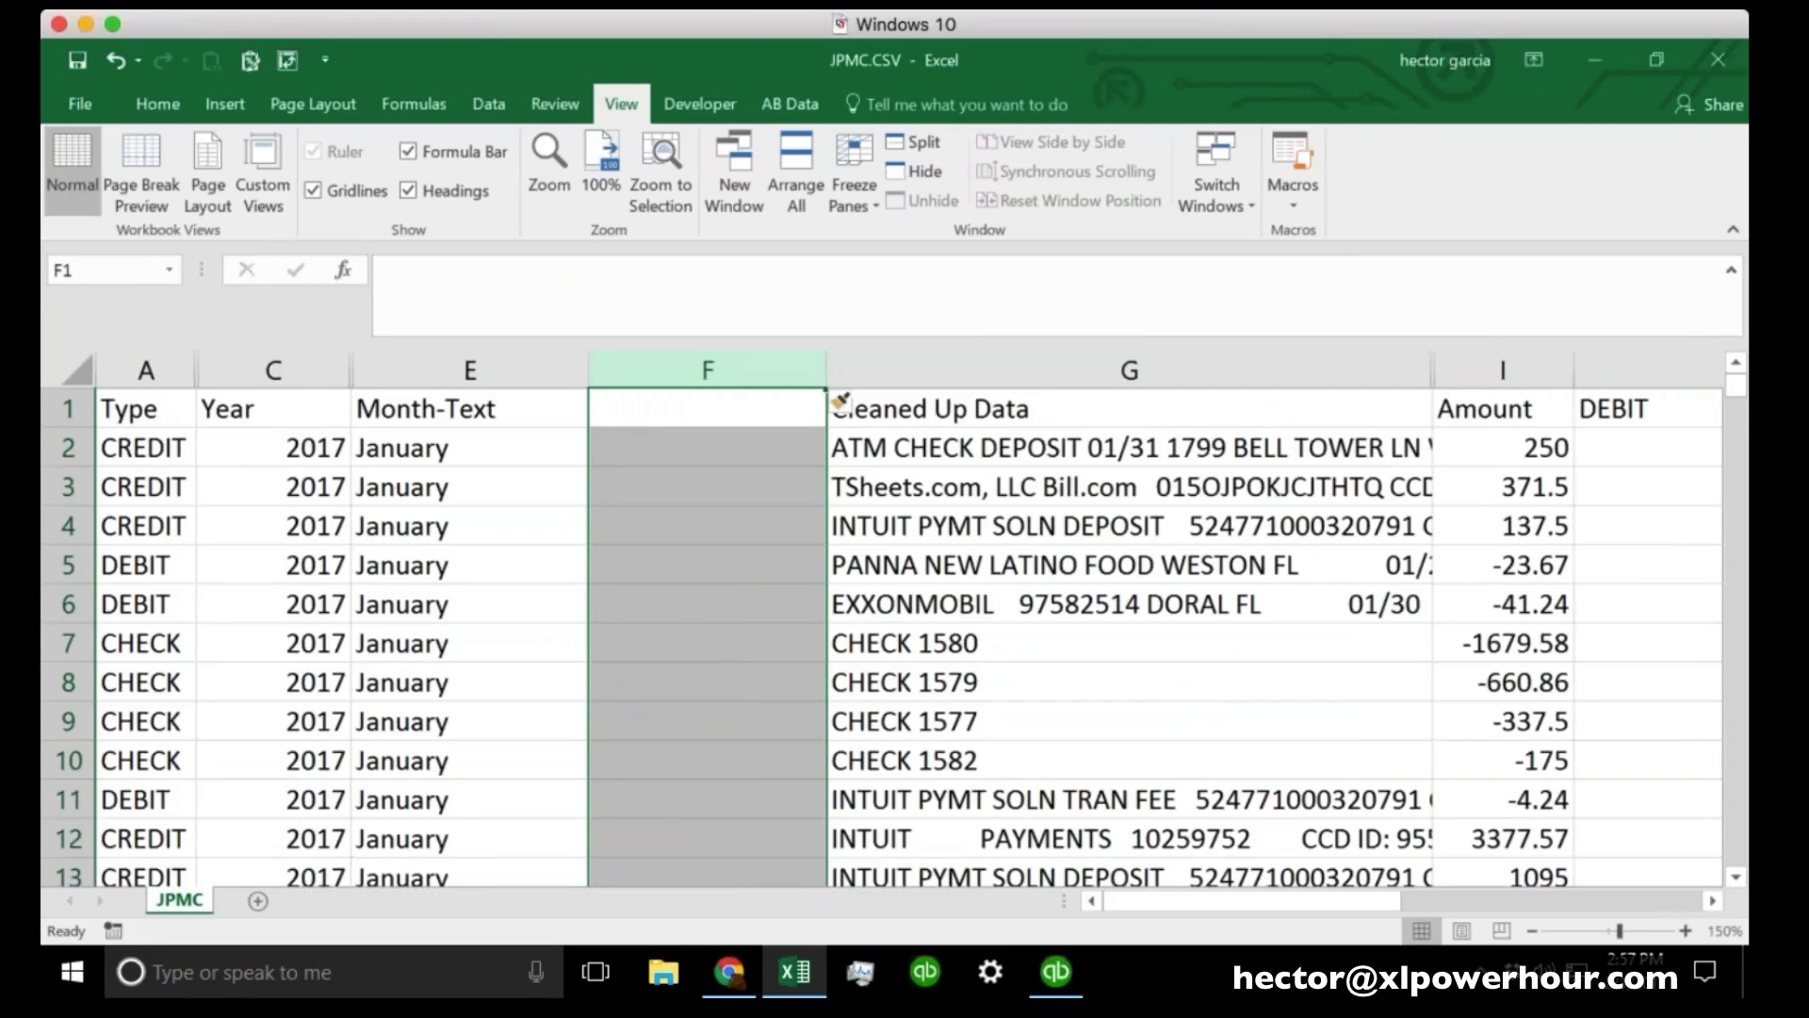
Enter =LEFT(G2,30) in F2 to extract the first 30 characters of the Cleaned Up Data description.
left_click(758, 450)
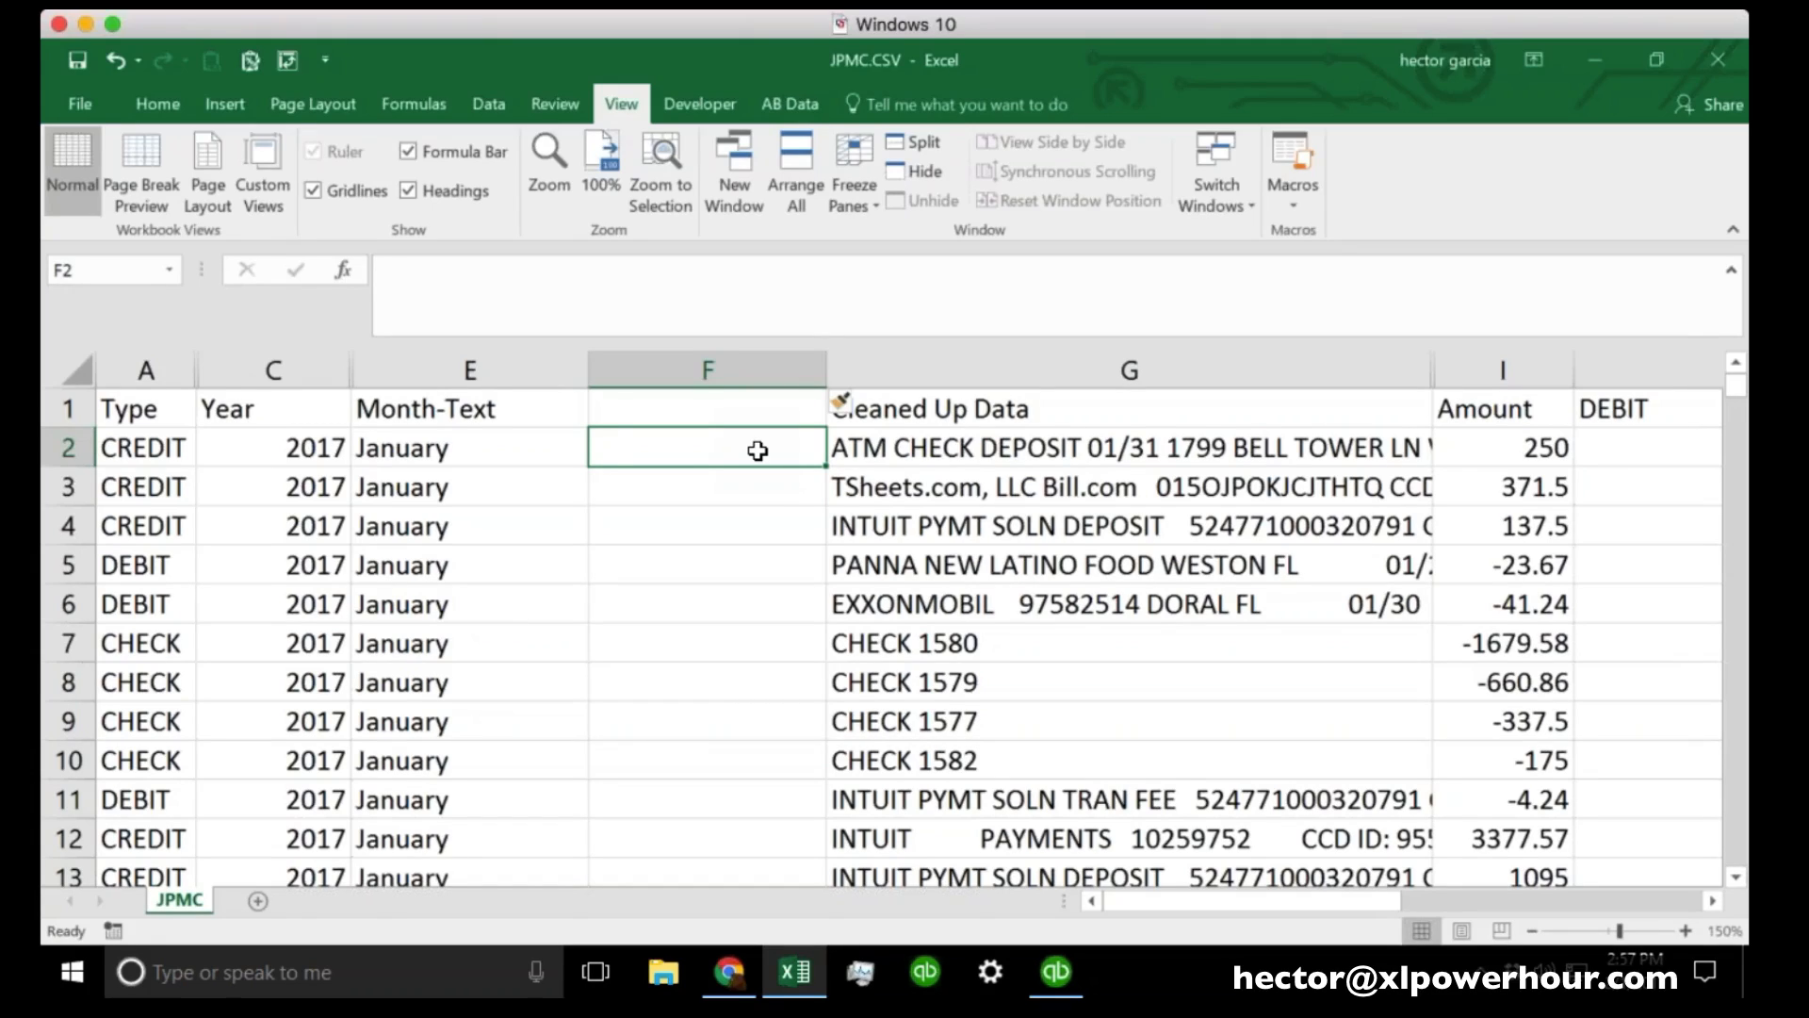
type("=left(")
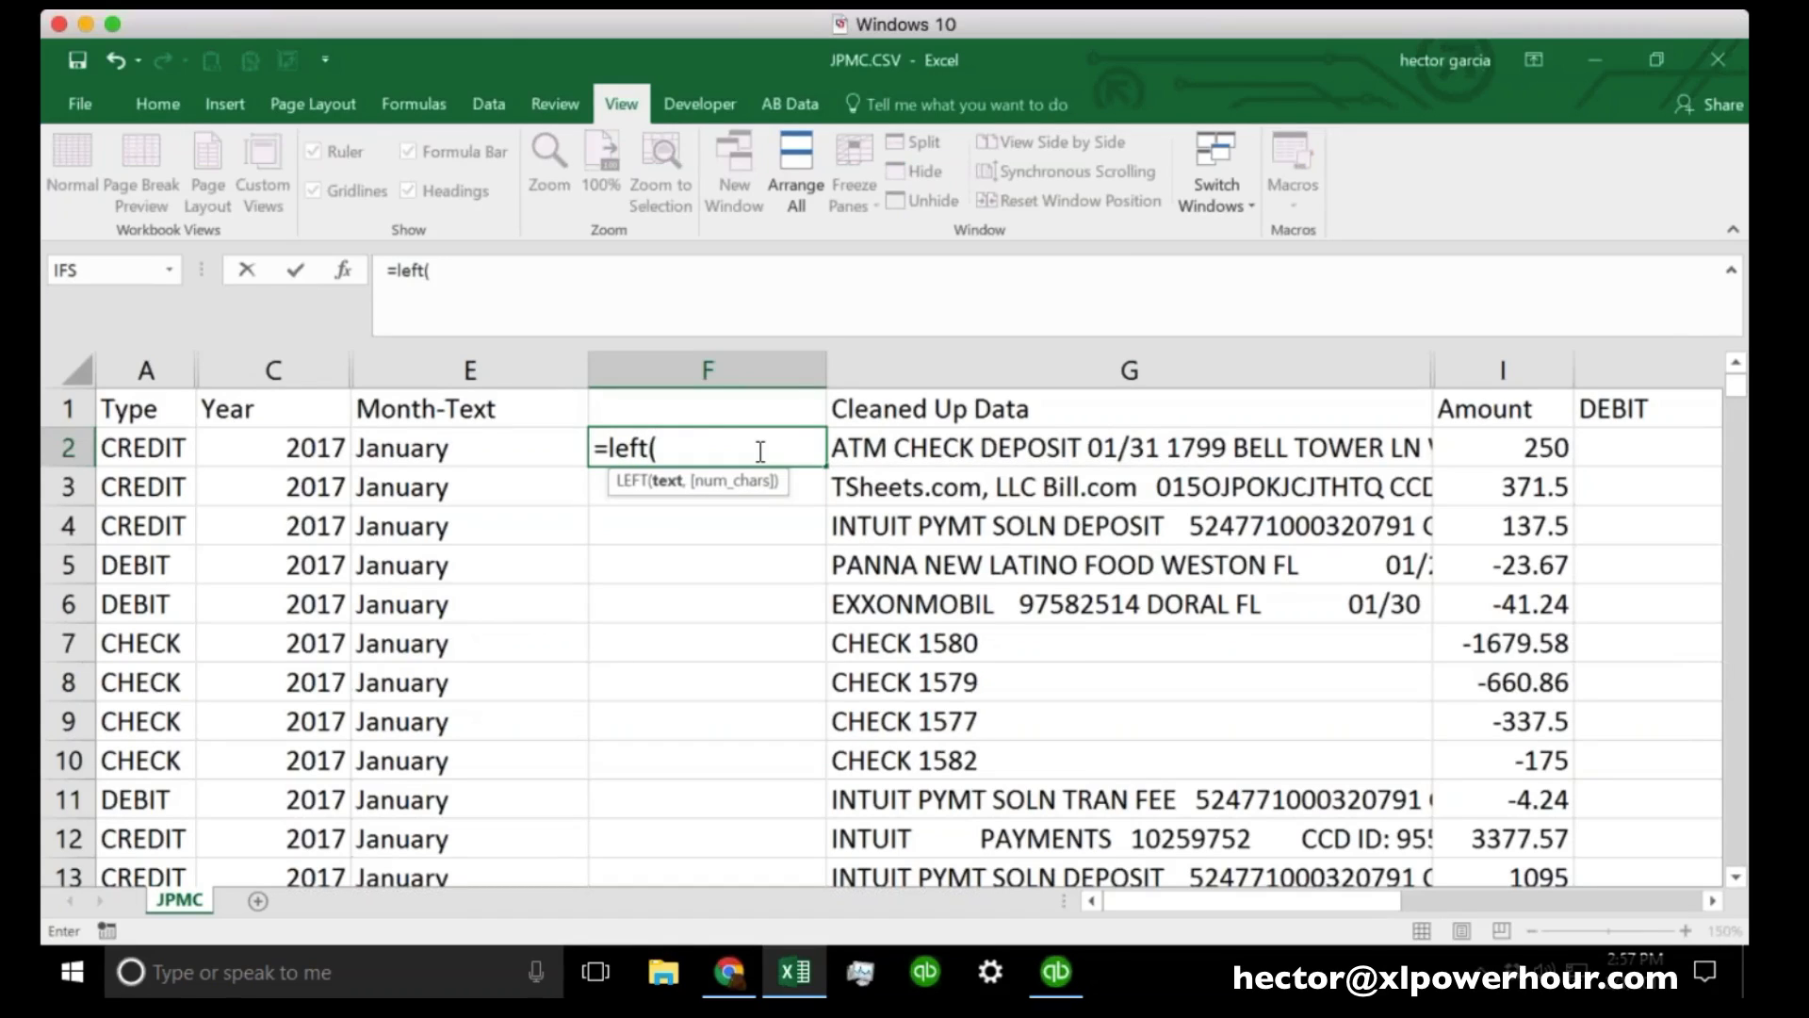
left_click(956, 447)
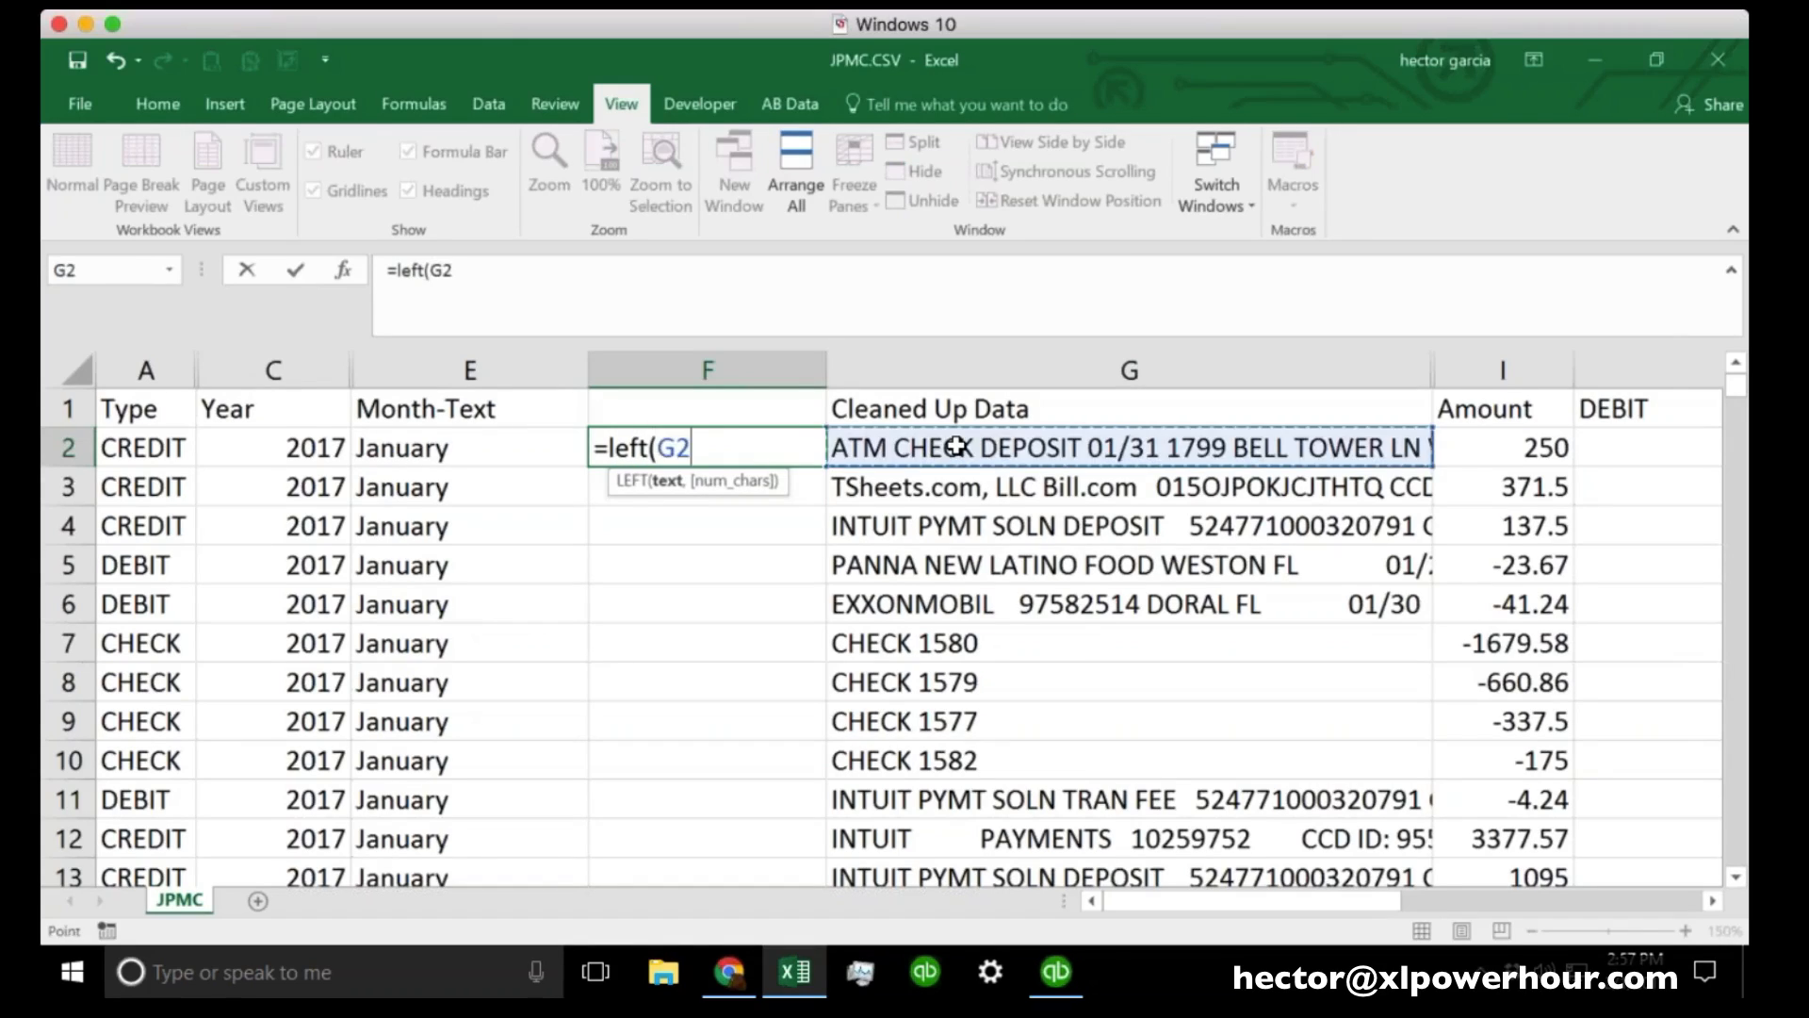
type(",30)")
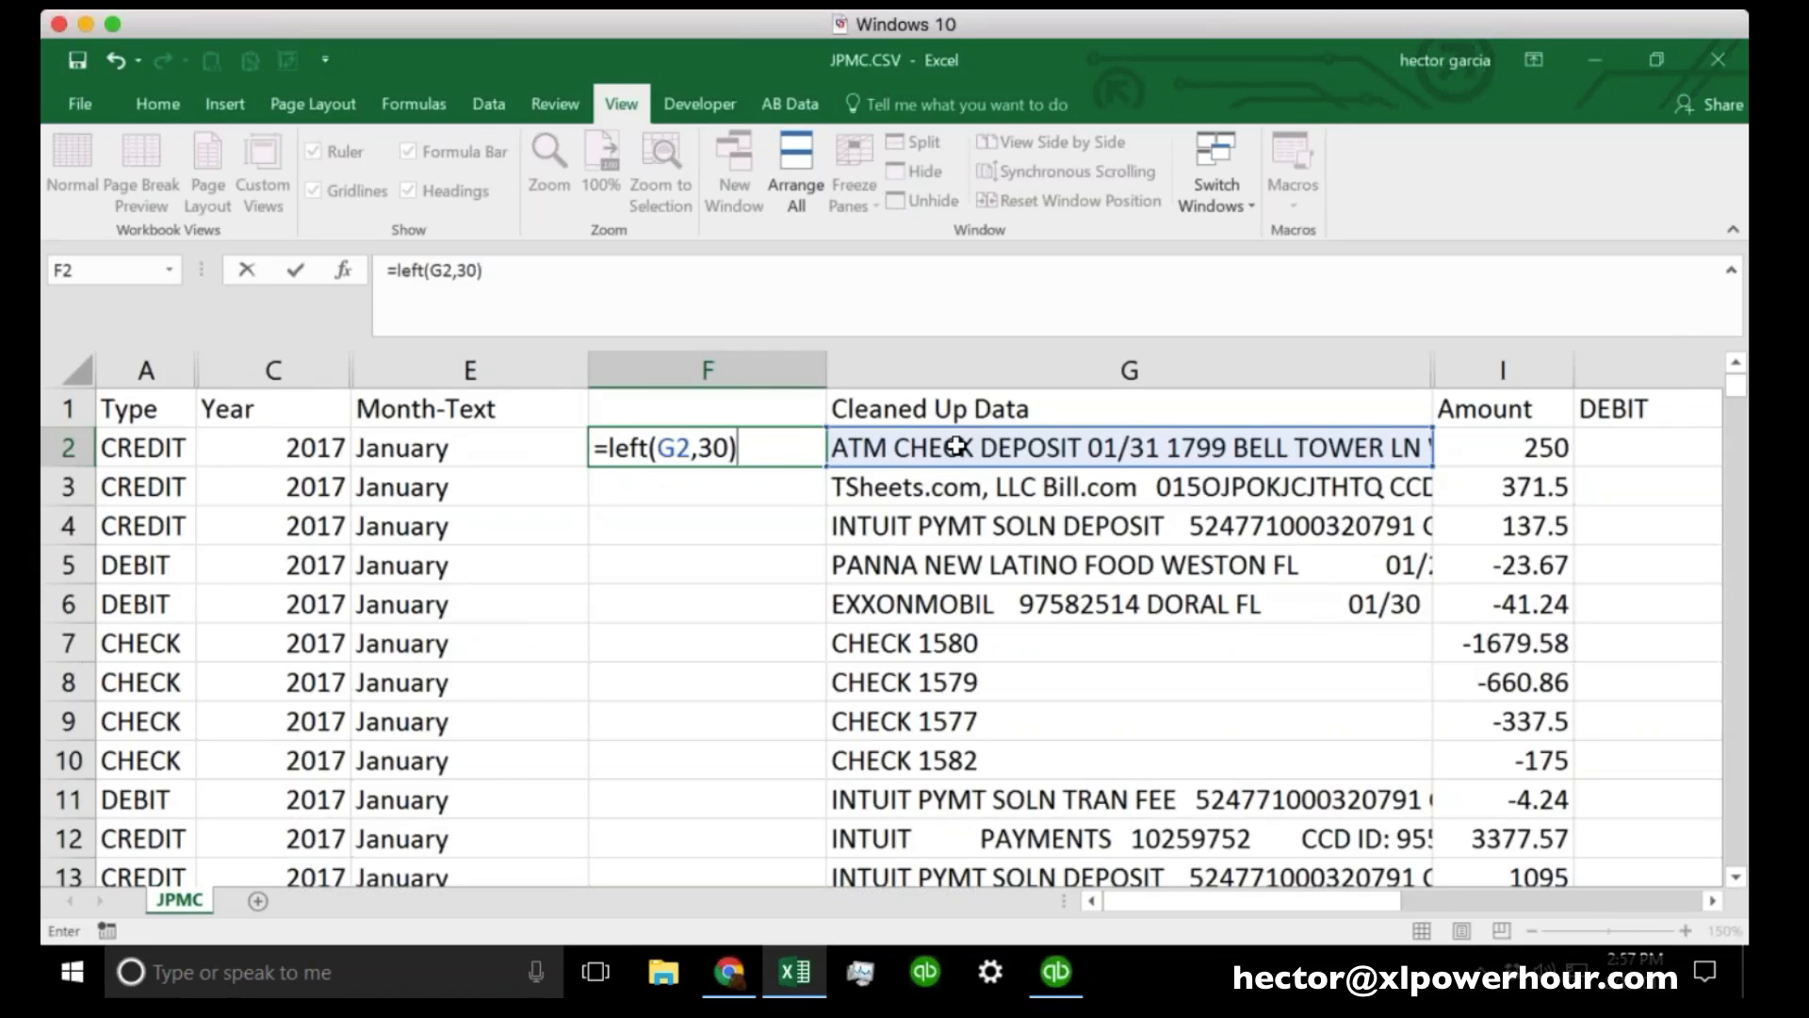
key("Return")
Widen column F to fit the shortened description, and fill the LEFT formula from F2 down the column.
left_click_drag(826, 370, 1082, 371)
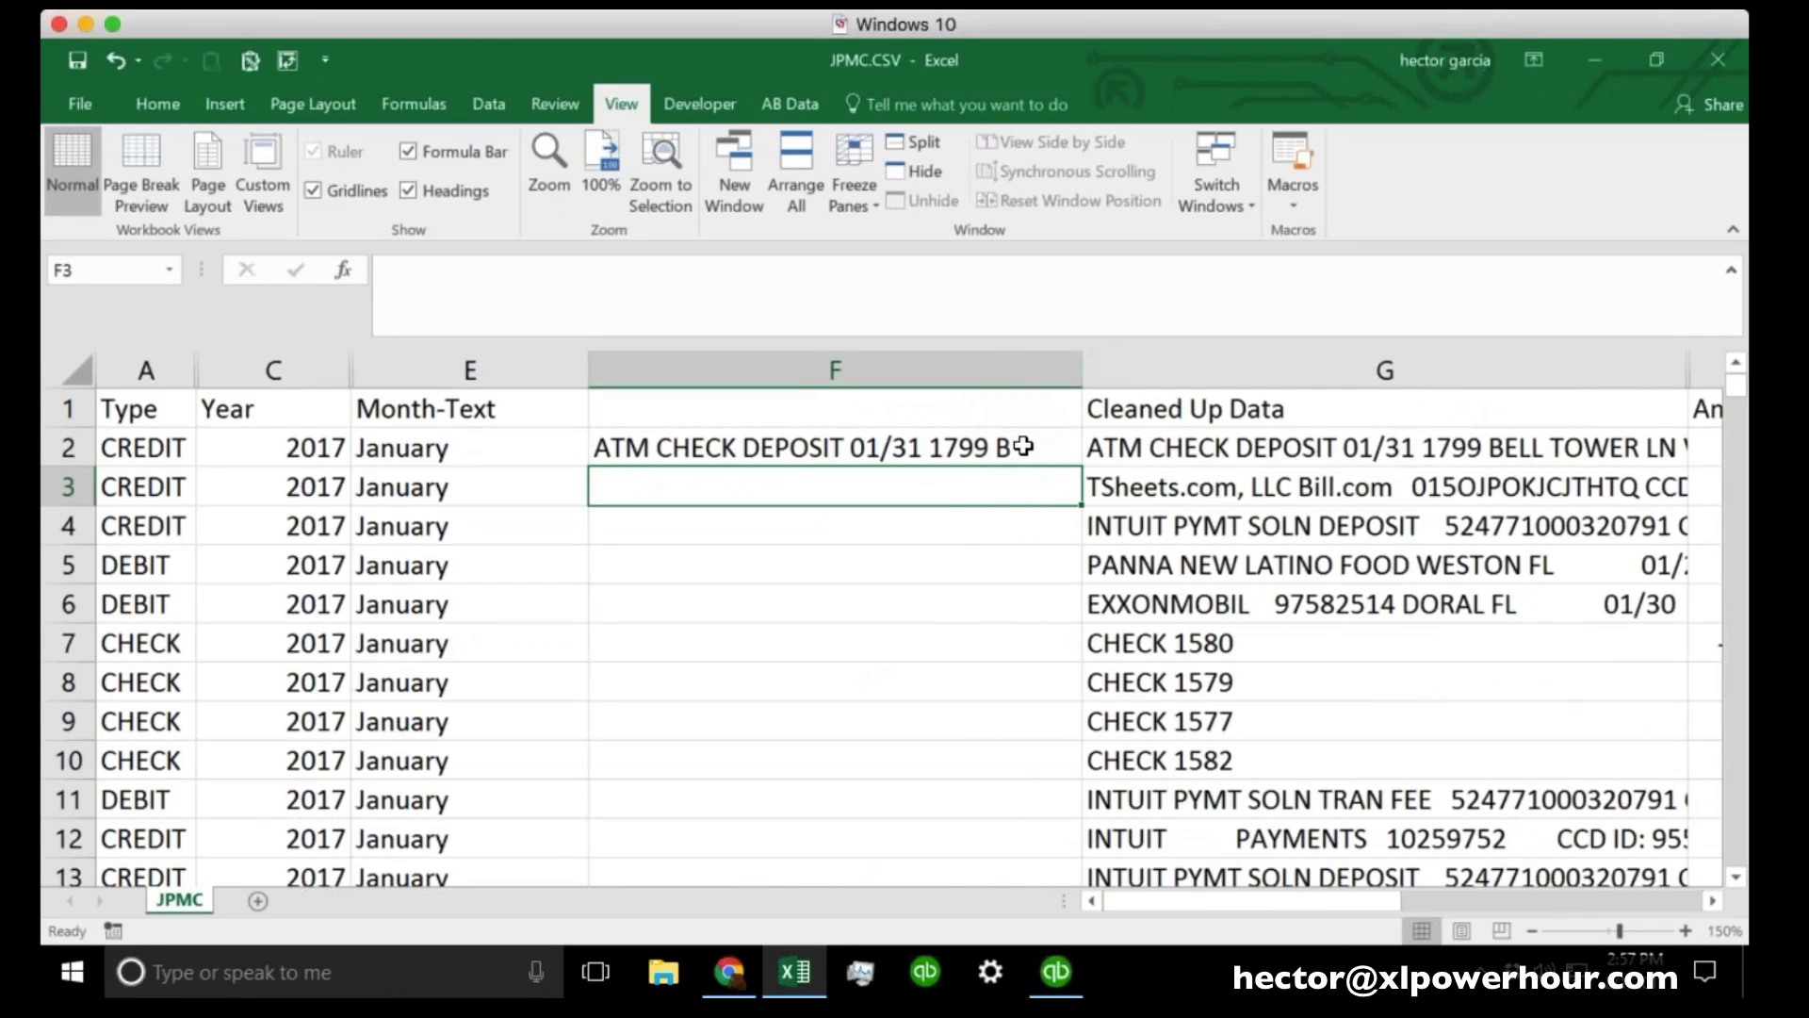
left_click(982, 460)
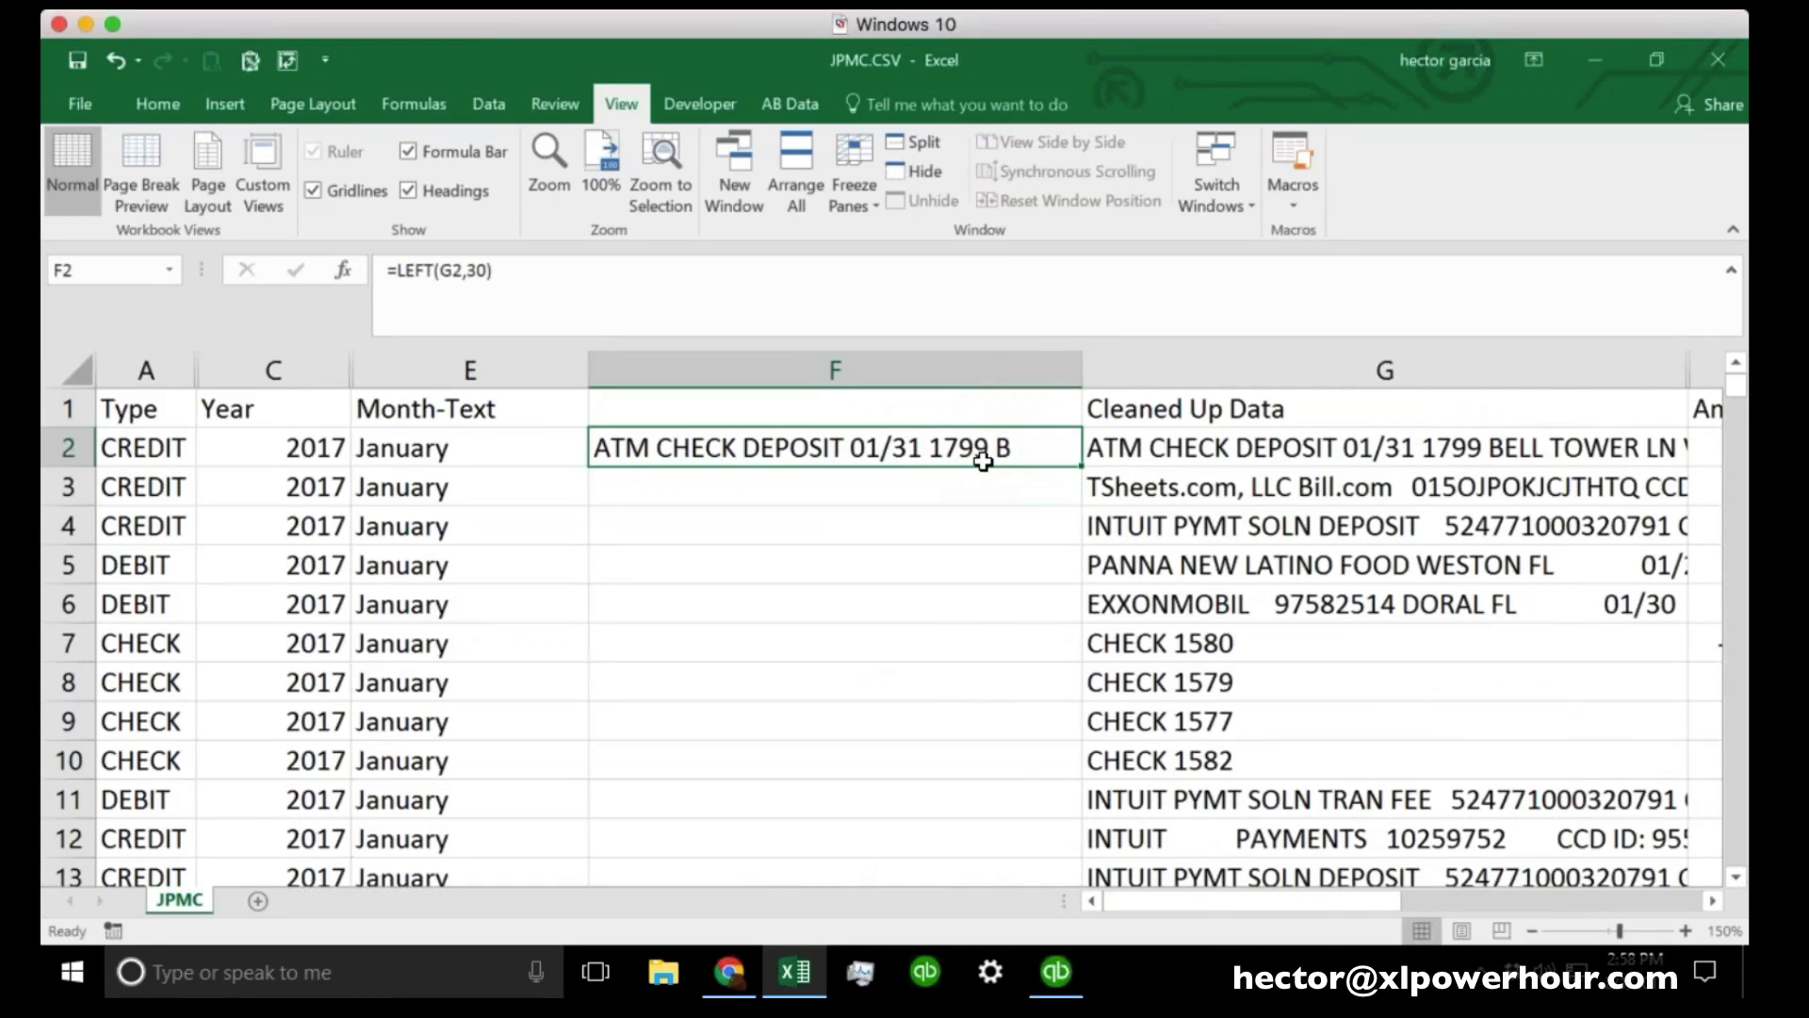
double_click(1080, 465)
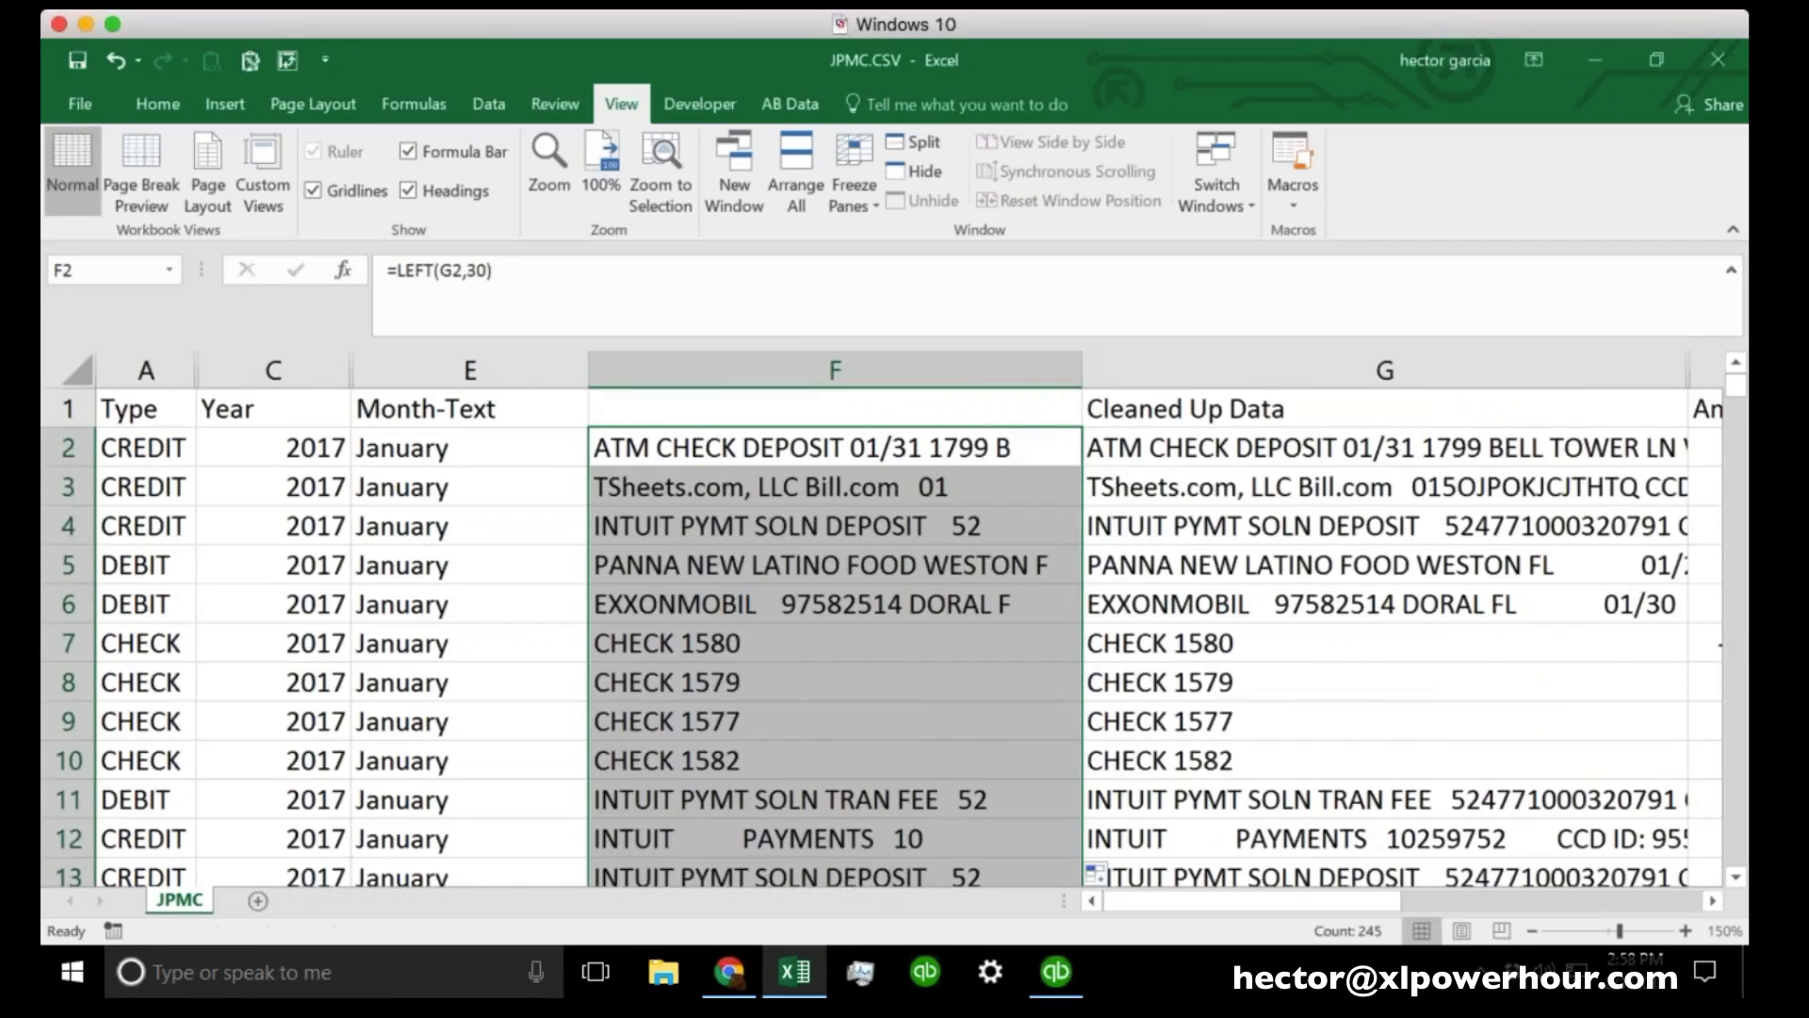
scroll(866, 643, "down", 3)
scroll(866, 644, "up", 3)
left_click(865, 643)
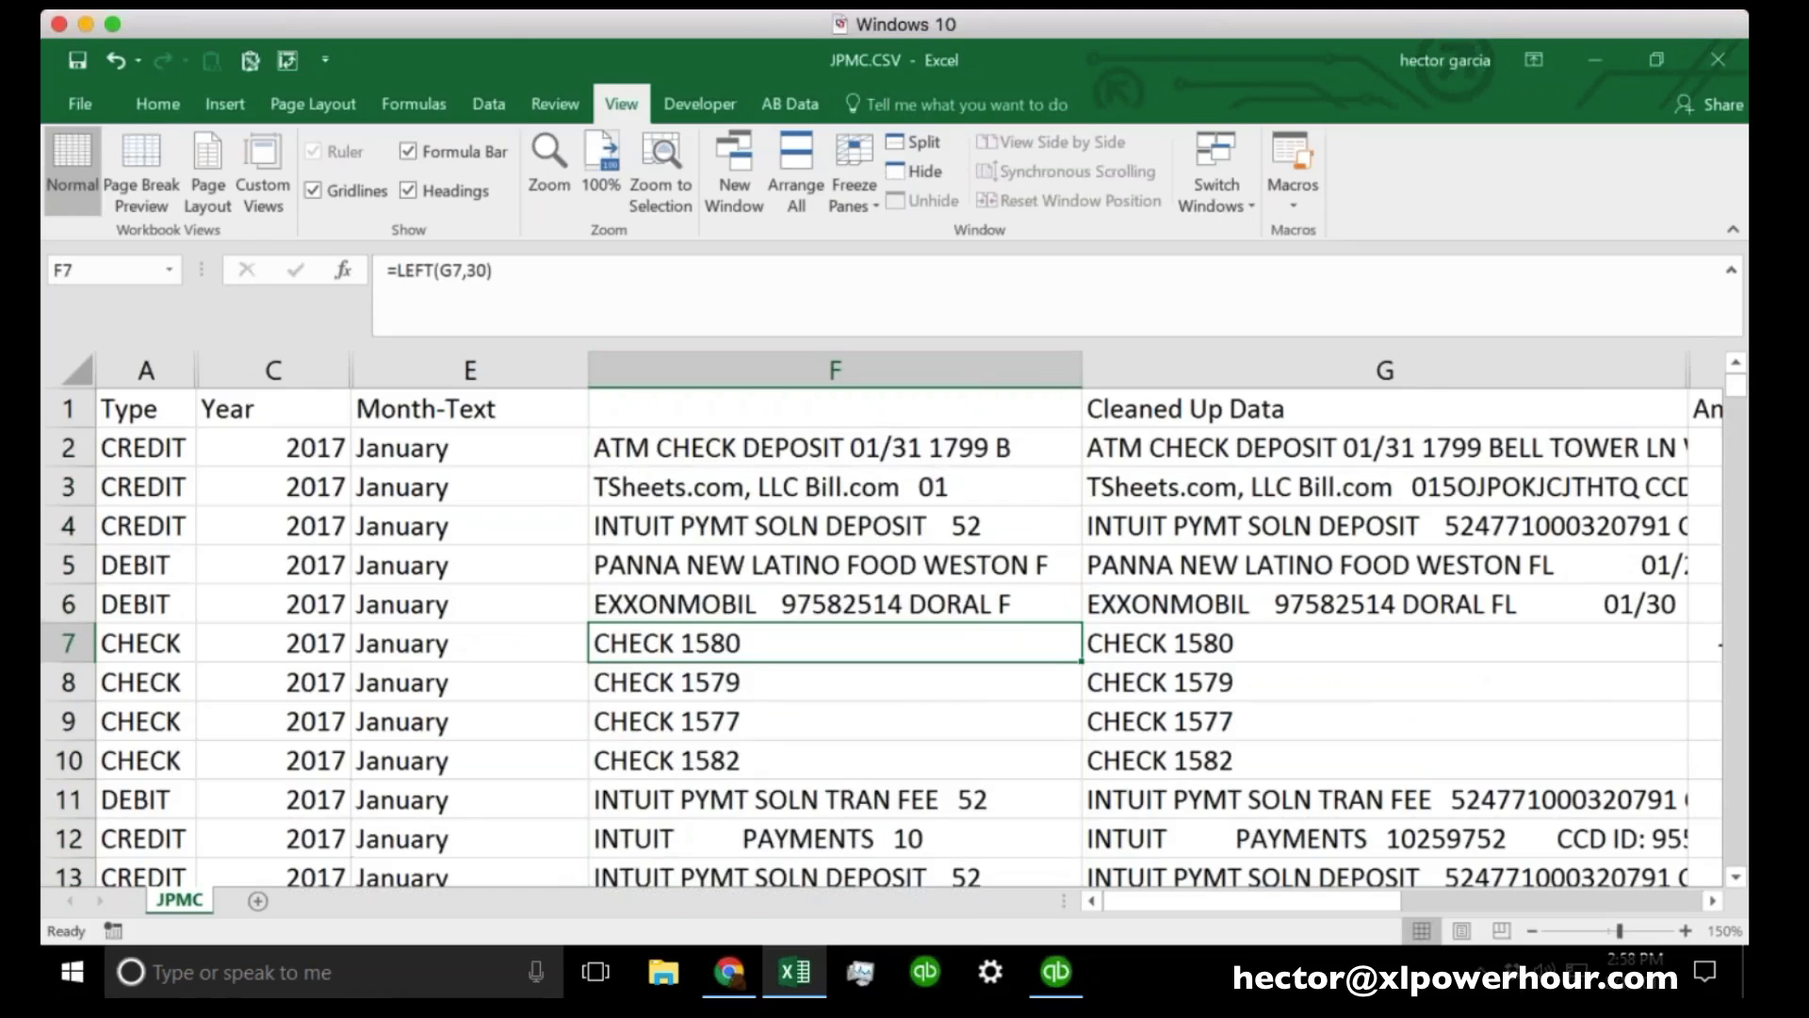
Narrow the Month-Text, Year and shortened description columns, and widen the Cleaned Up Data column for comparison.
left_click_drag(588, 370, 505, 369)
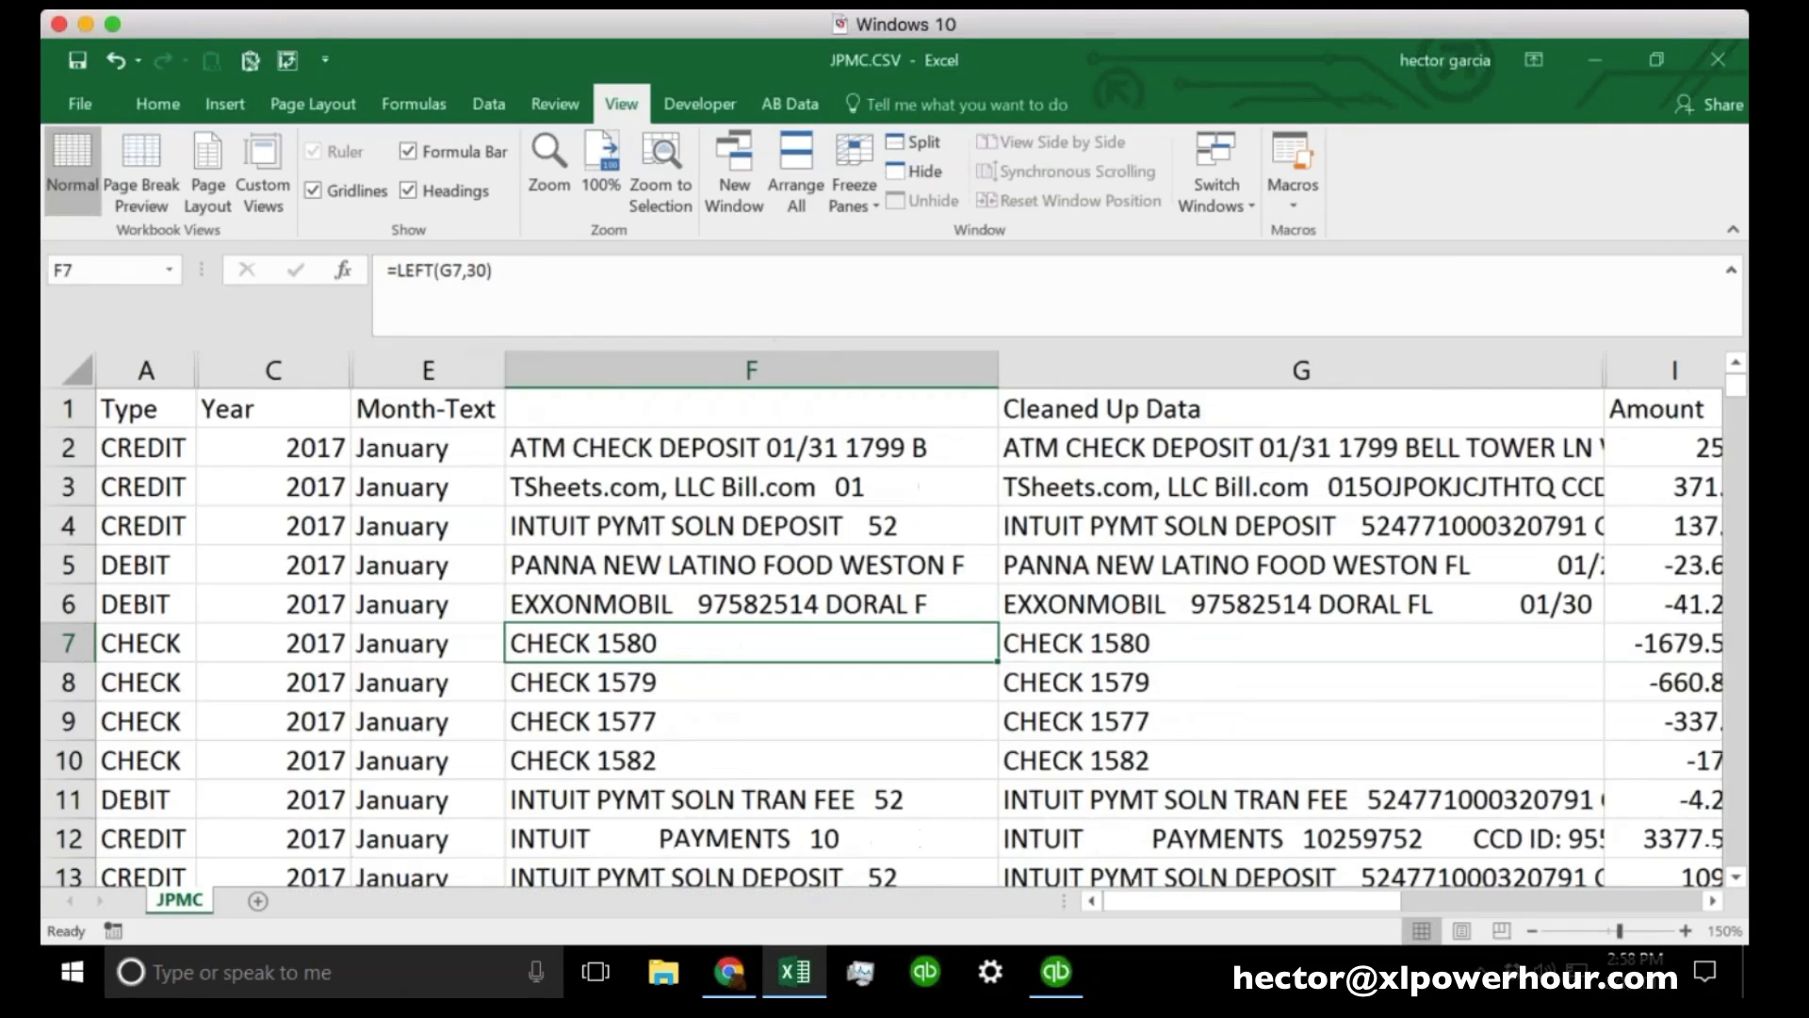
left_click_drag(351, 370, 297, 369)
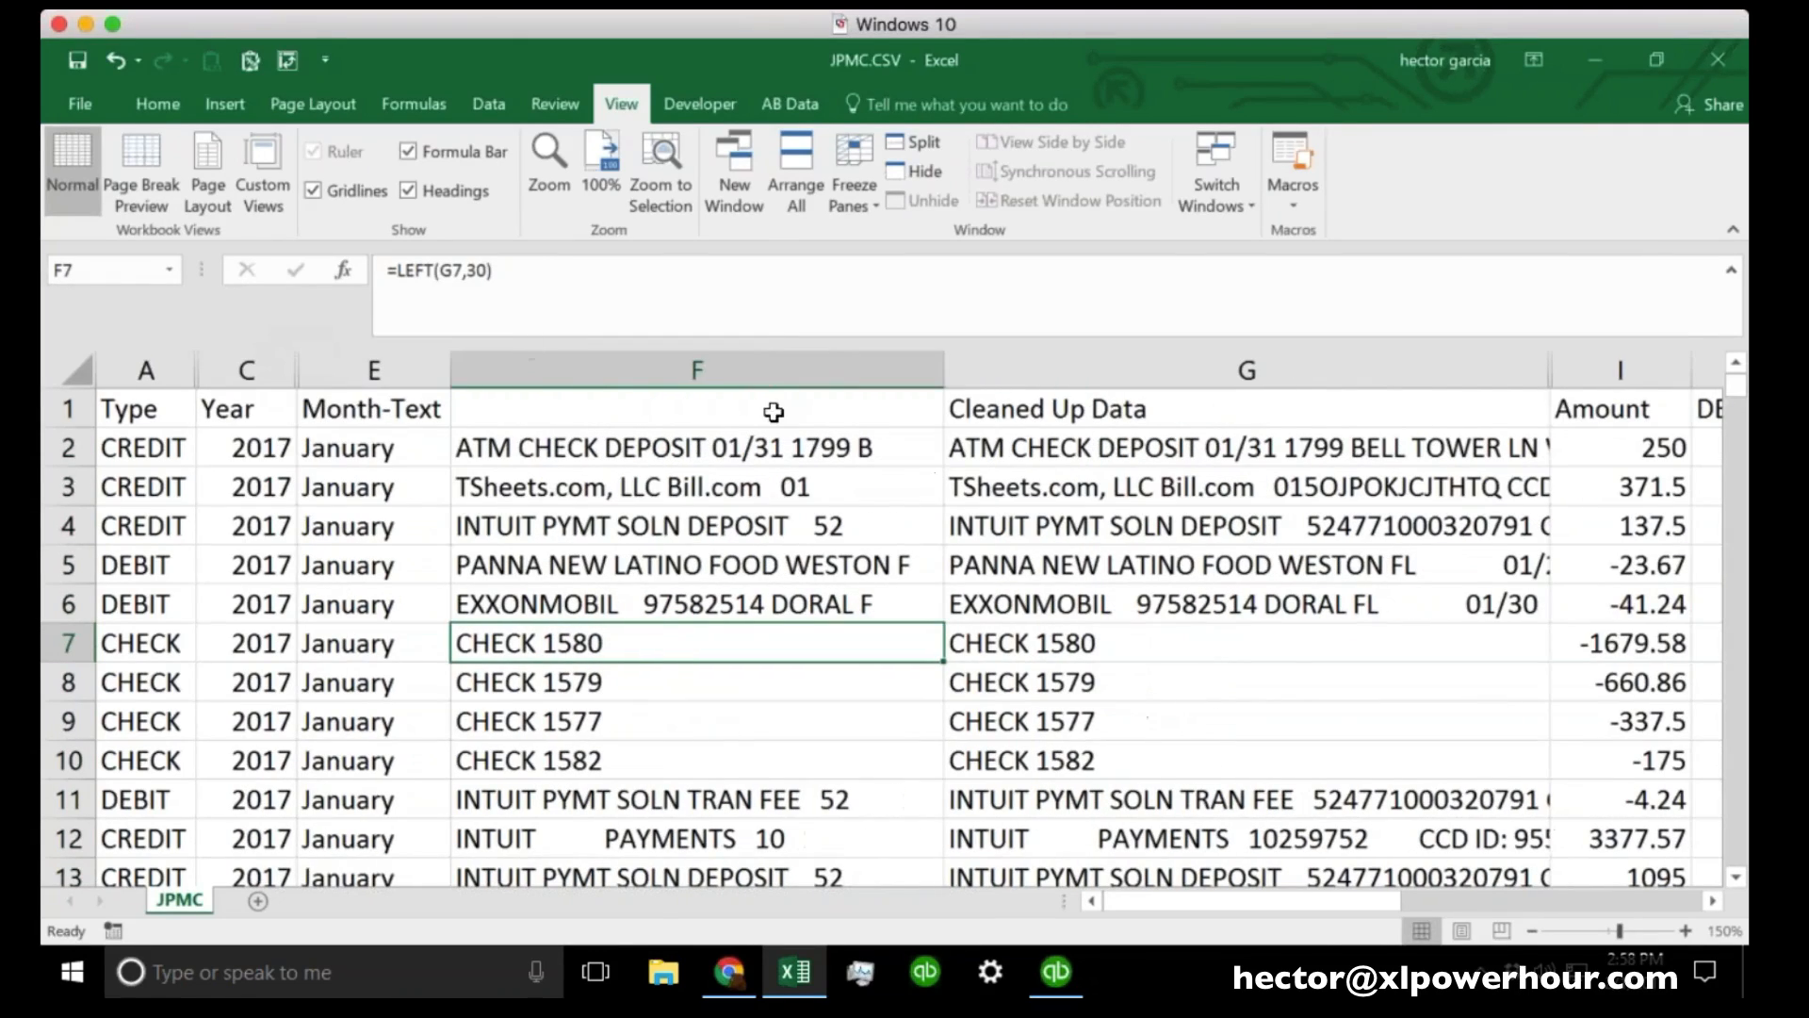
left_click(681, 459)
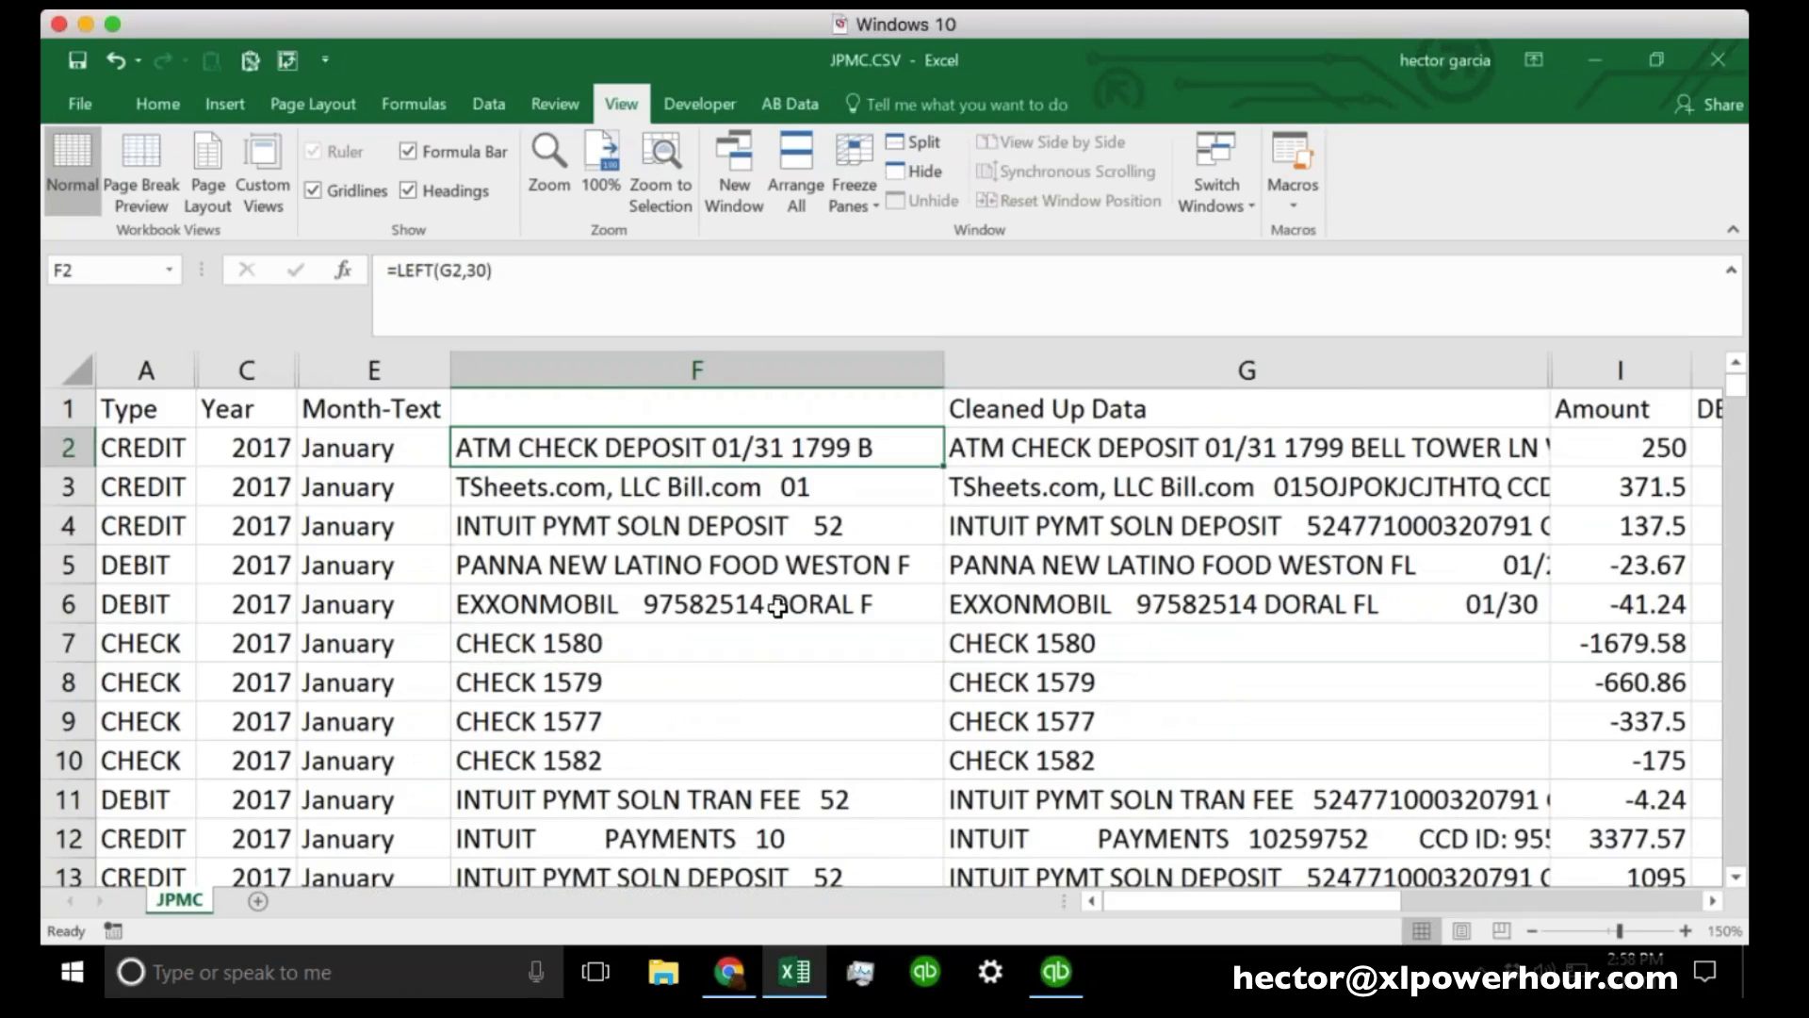
left_click(495, 292)
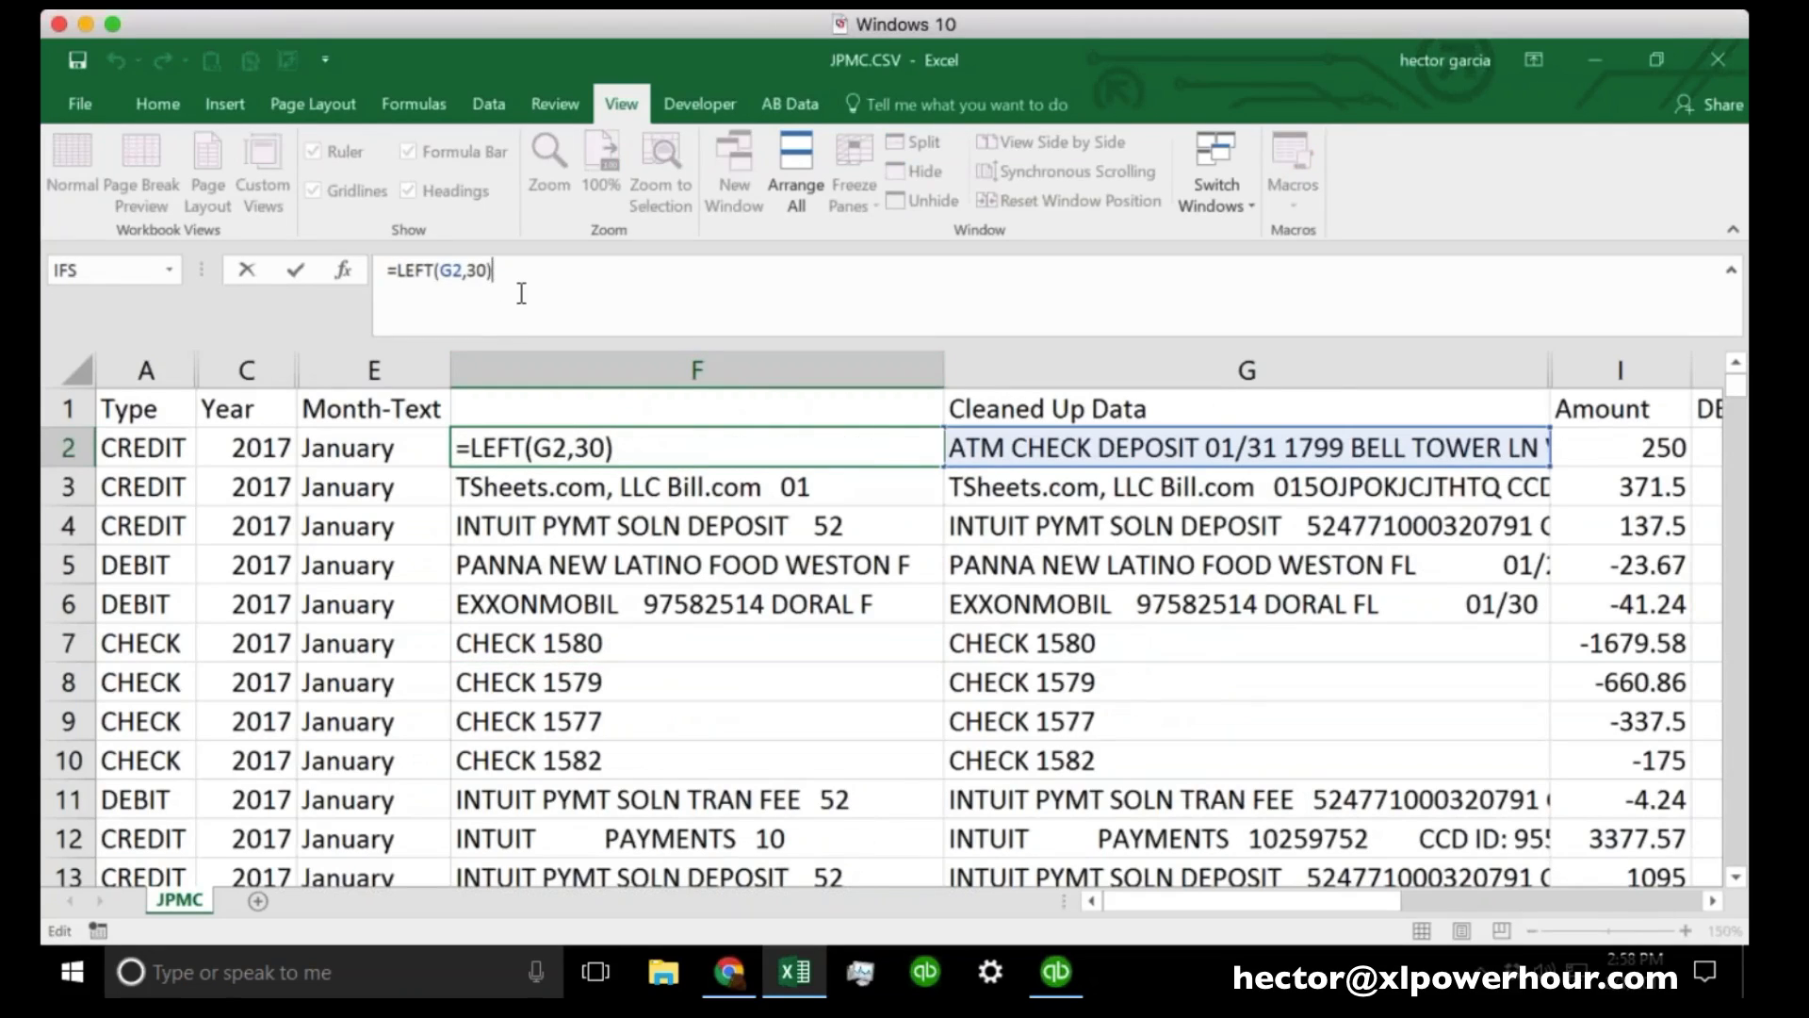
key("ctrl+Return")
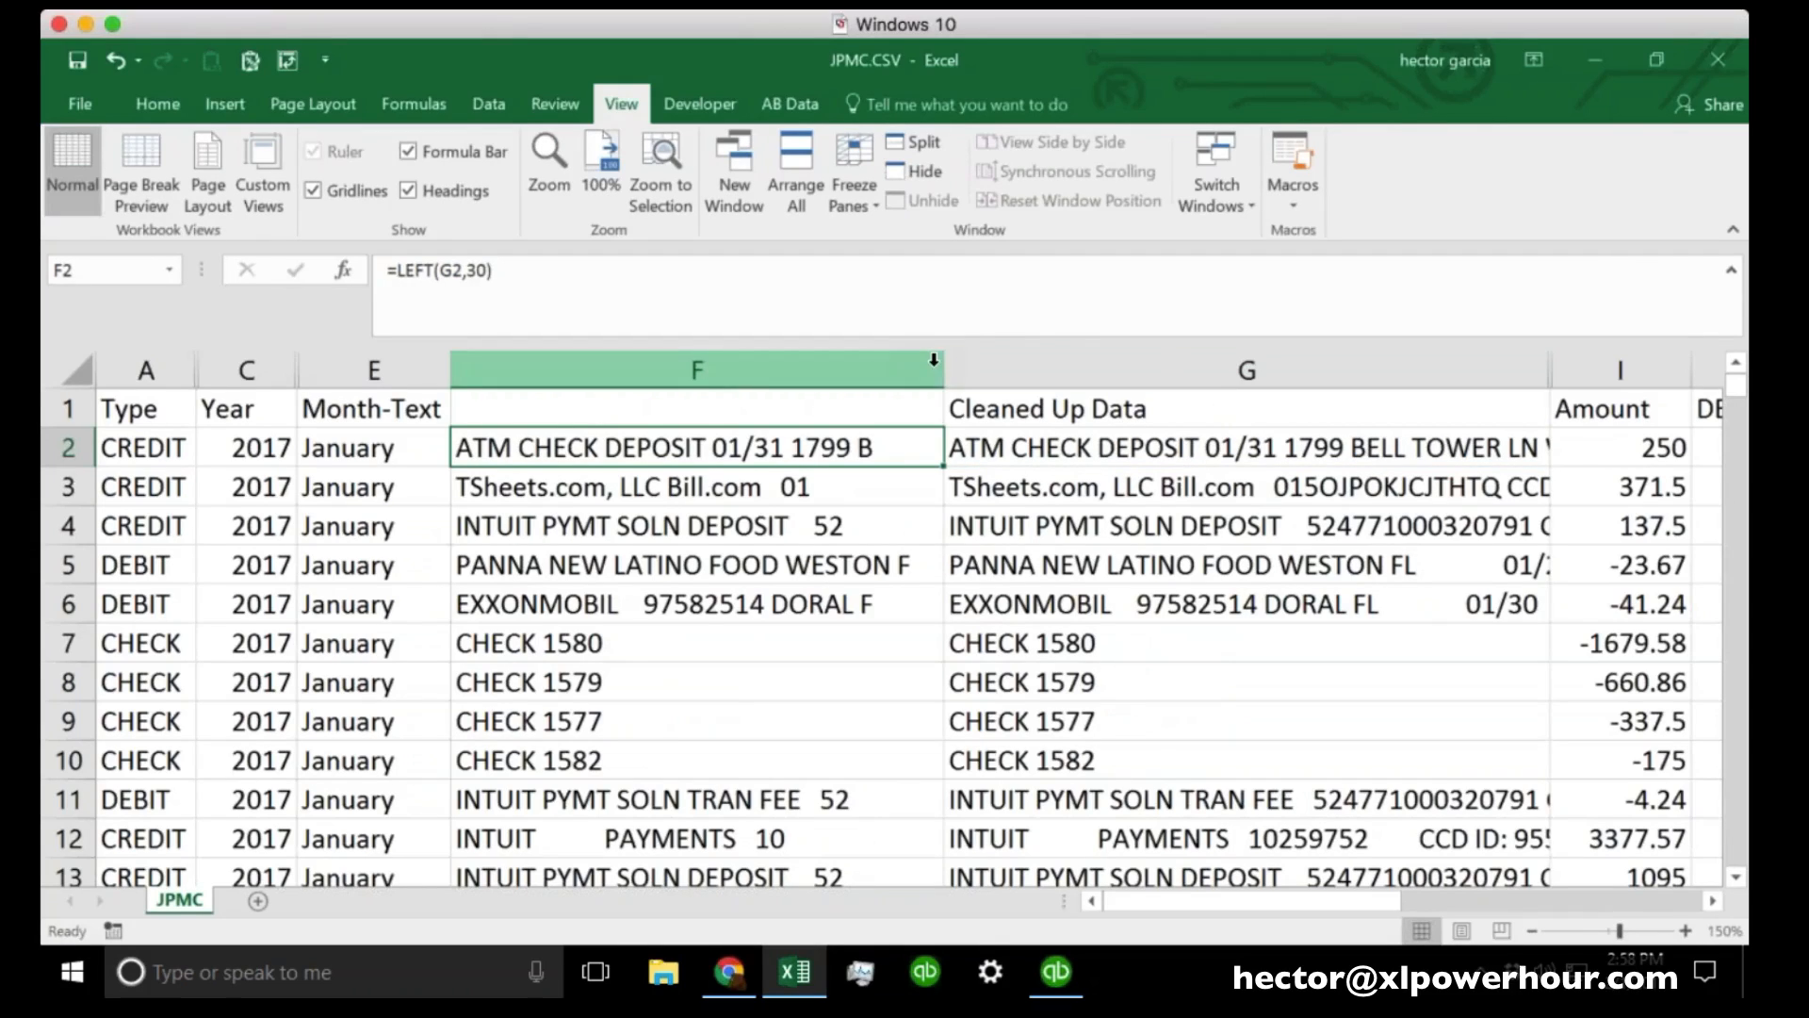
left_click_drag(944, 369, 720, 369)
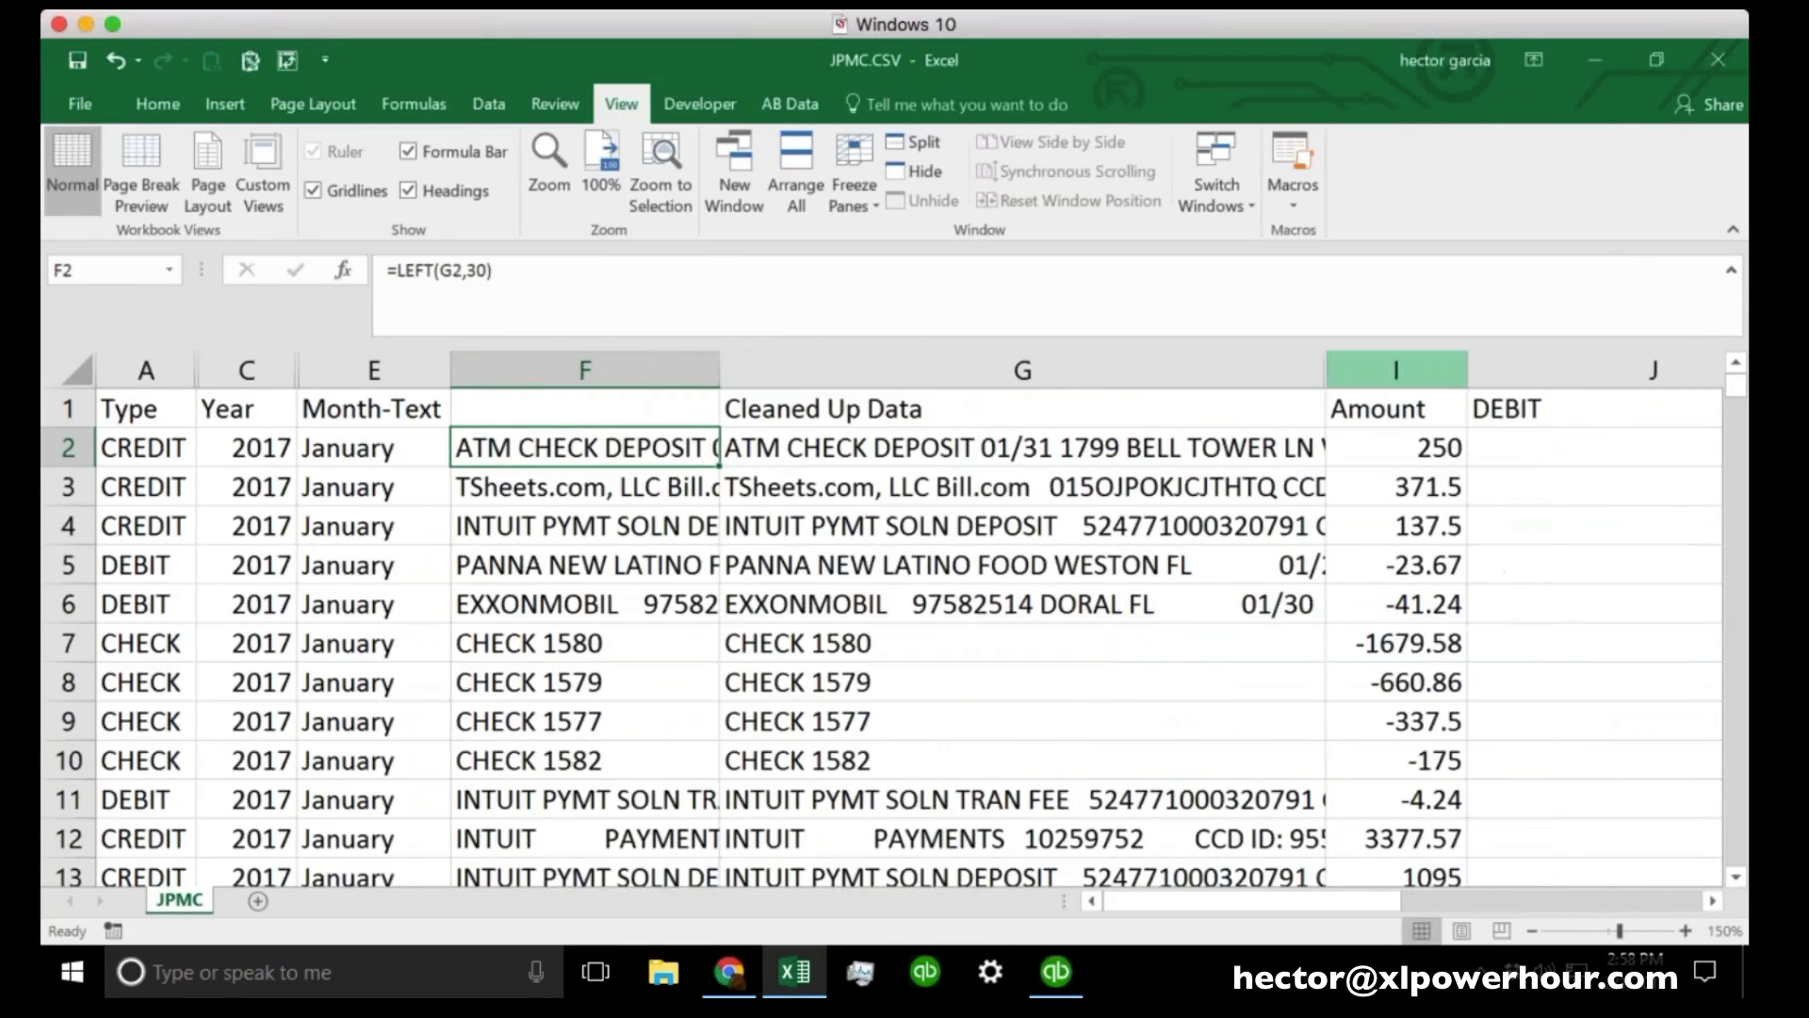
left_click_drag(1326, 379, 1433, 378)
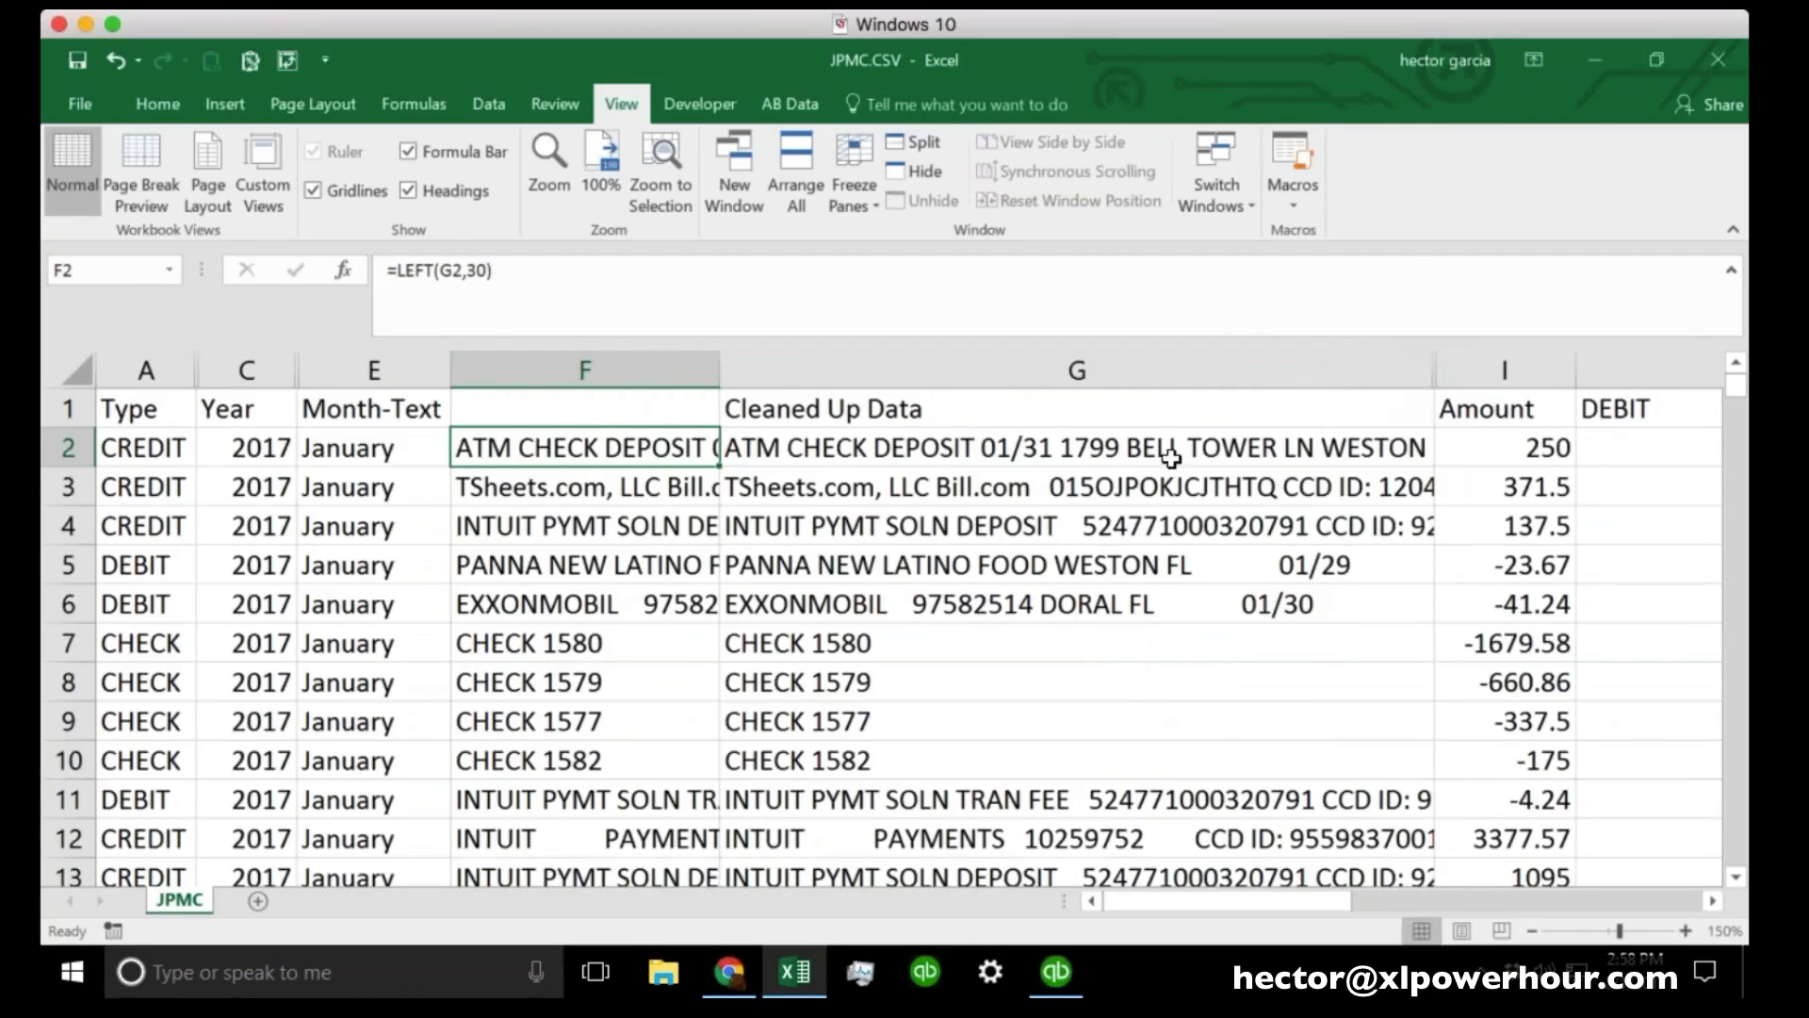
Examine the date at the end of the G5 description, and check the other Cleaned Up Data descriptions for trailing dates.
left_click(1315, 570)
double_click(1281, 568)
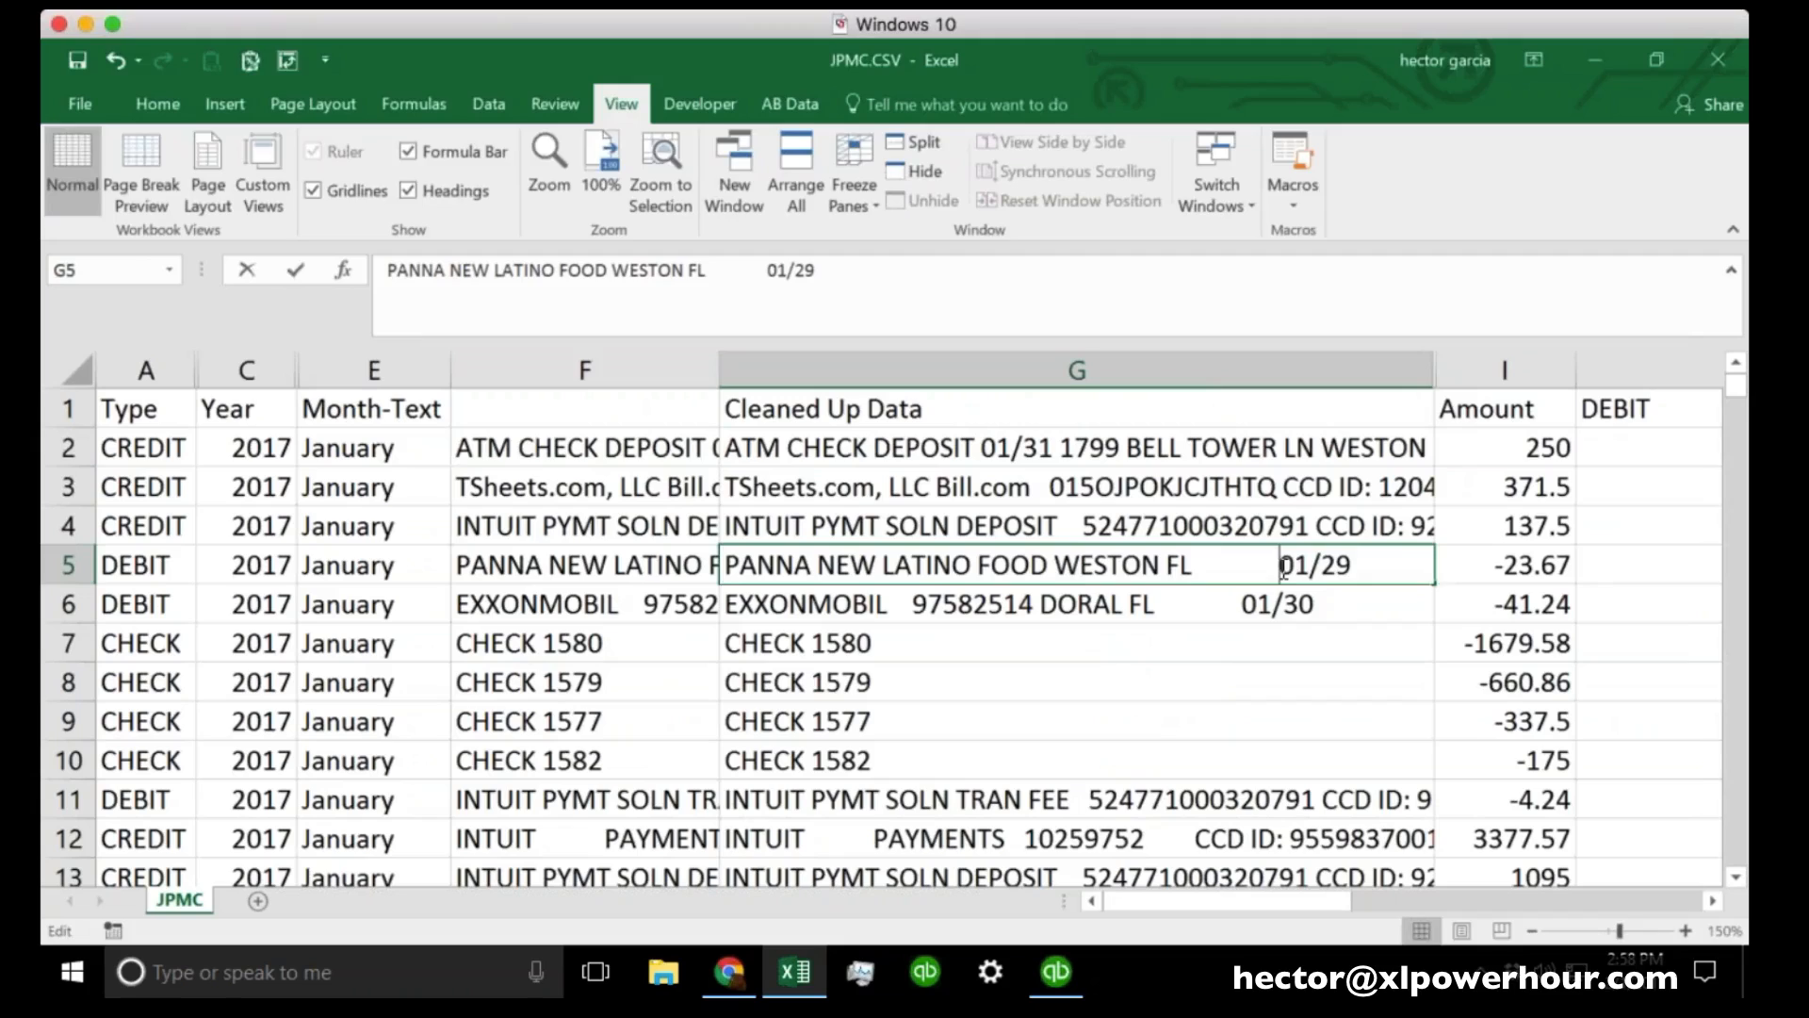
left_click_drag(1279, 568, 1385, 568)
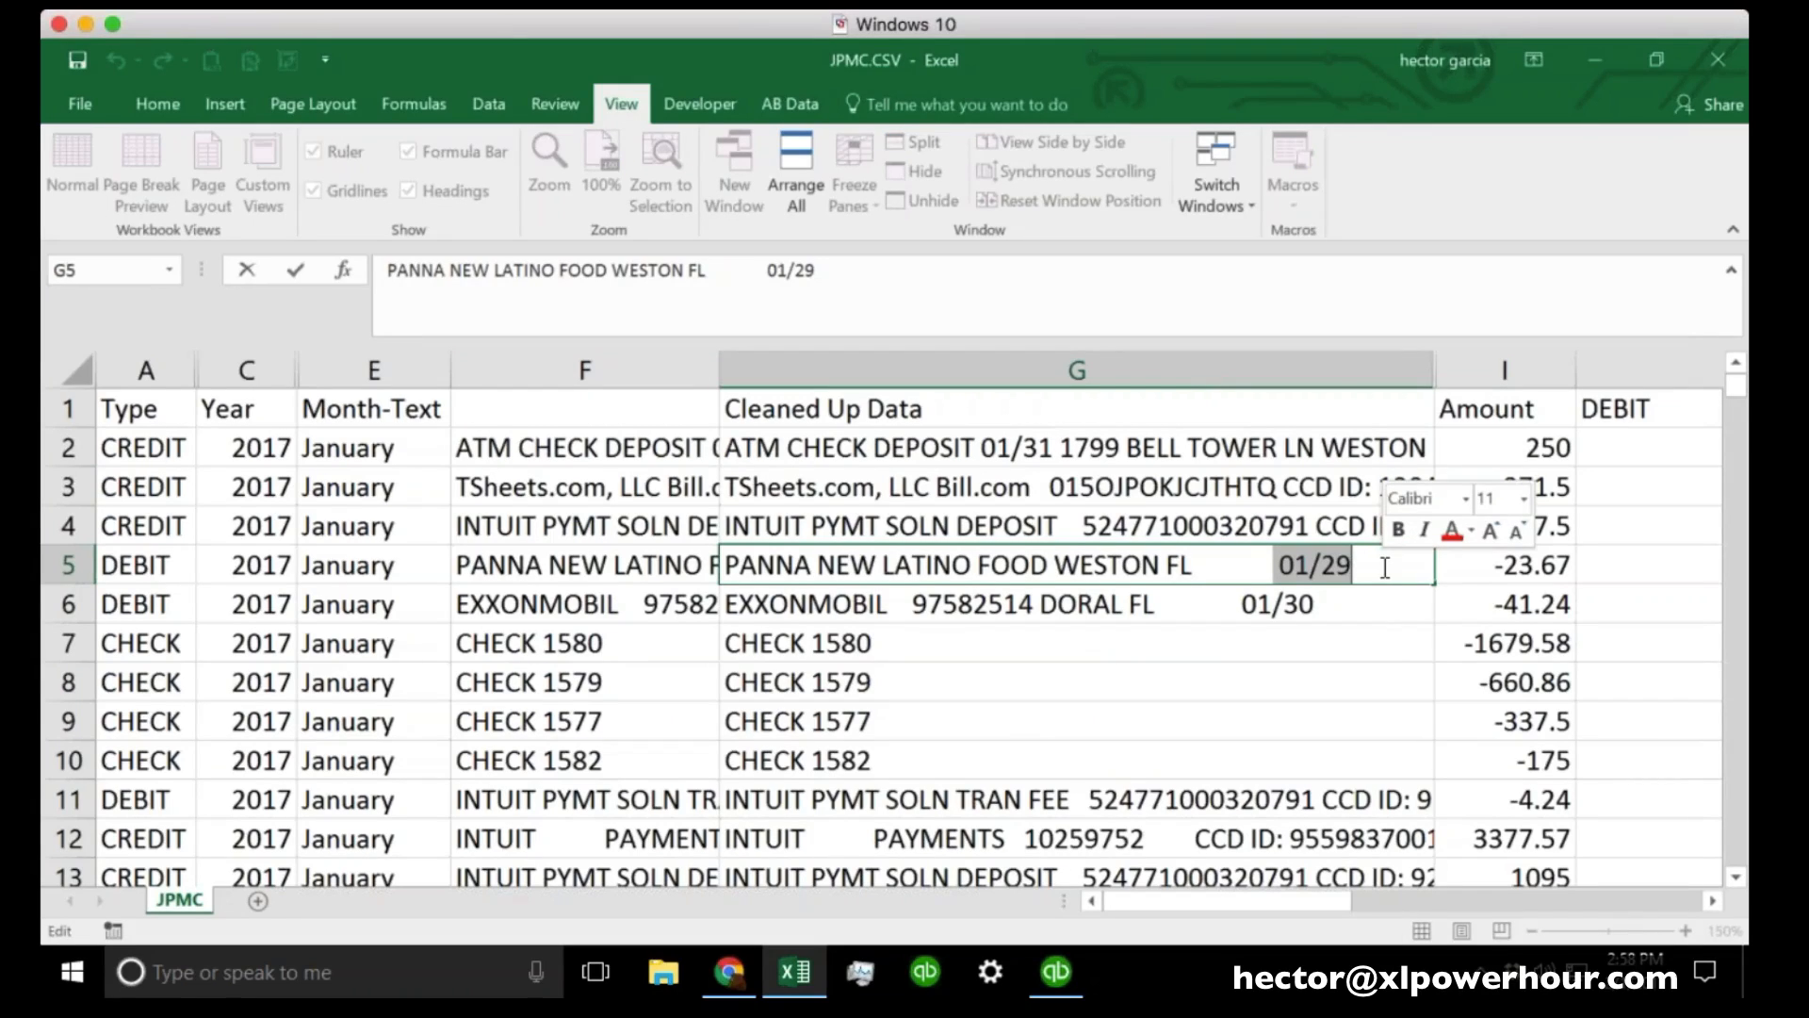
left_click(1281, 567)
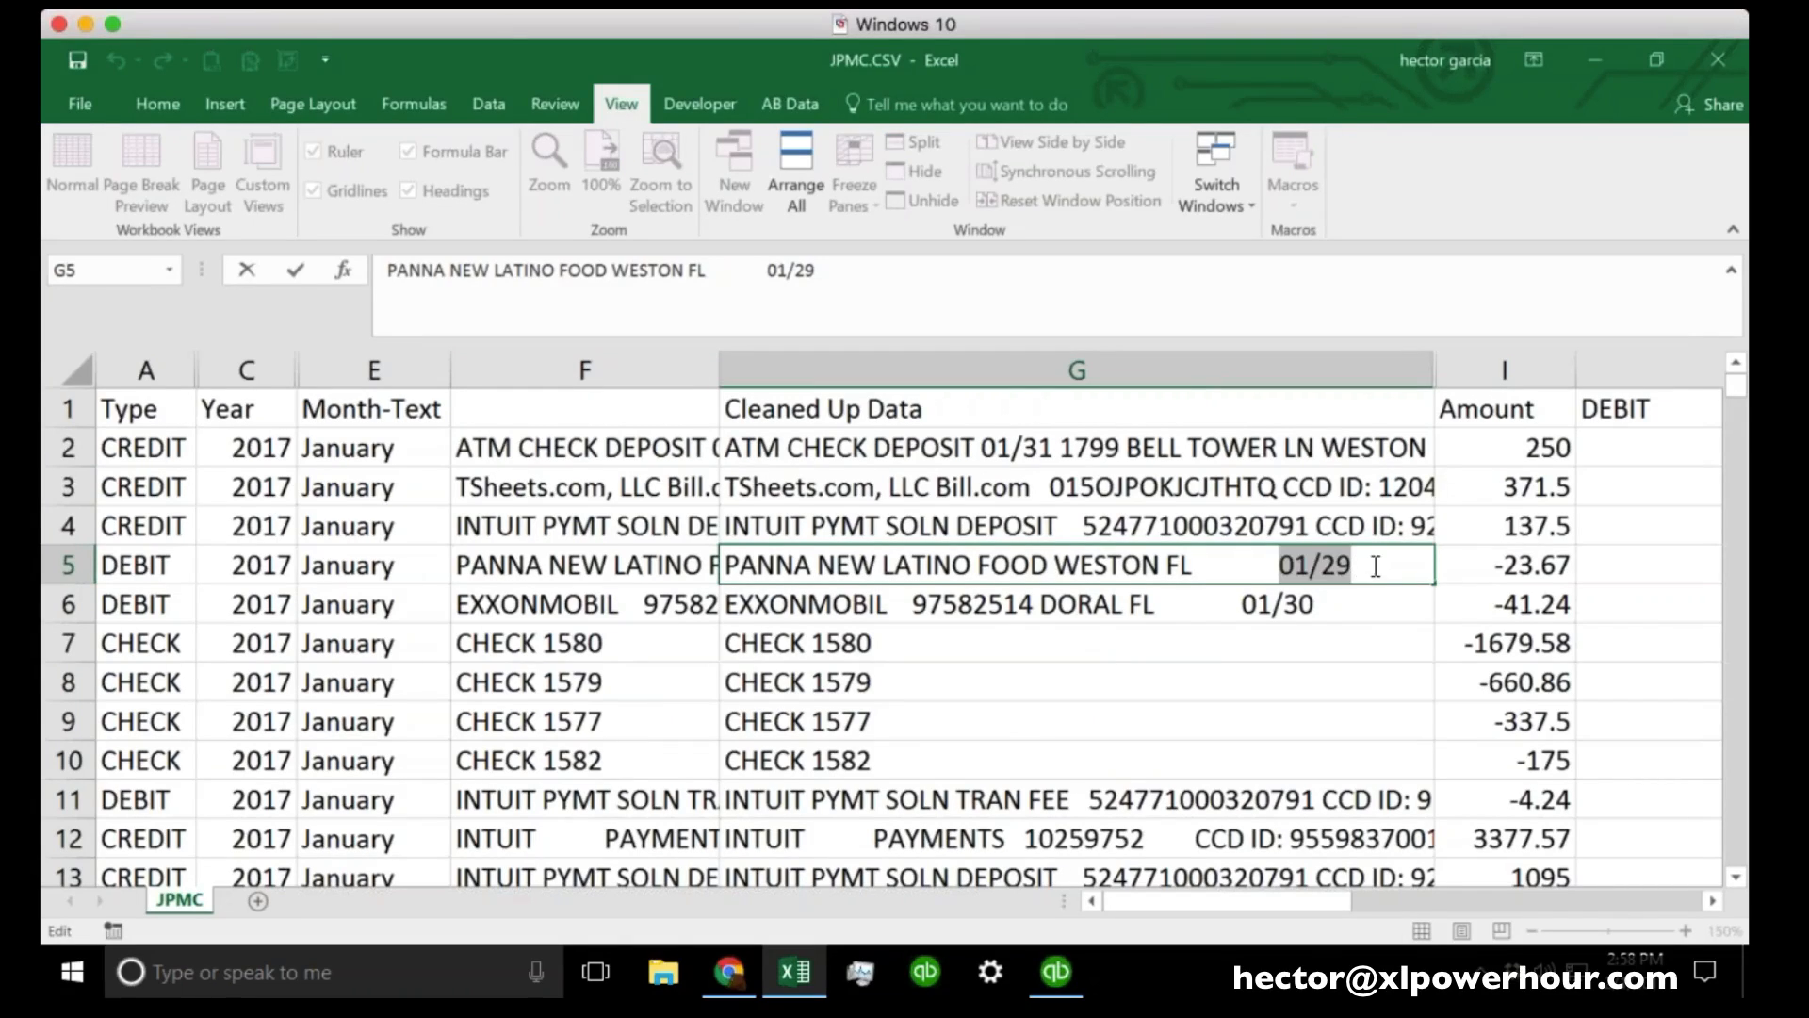
left_click_drag(1283, 567, 1376, 567)
key("Return")
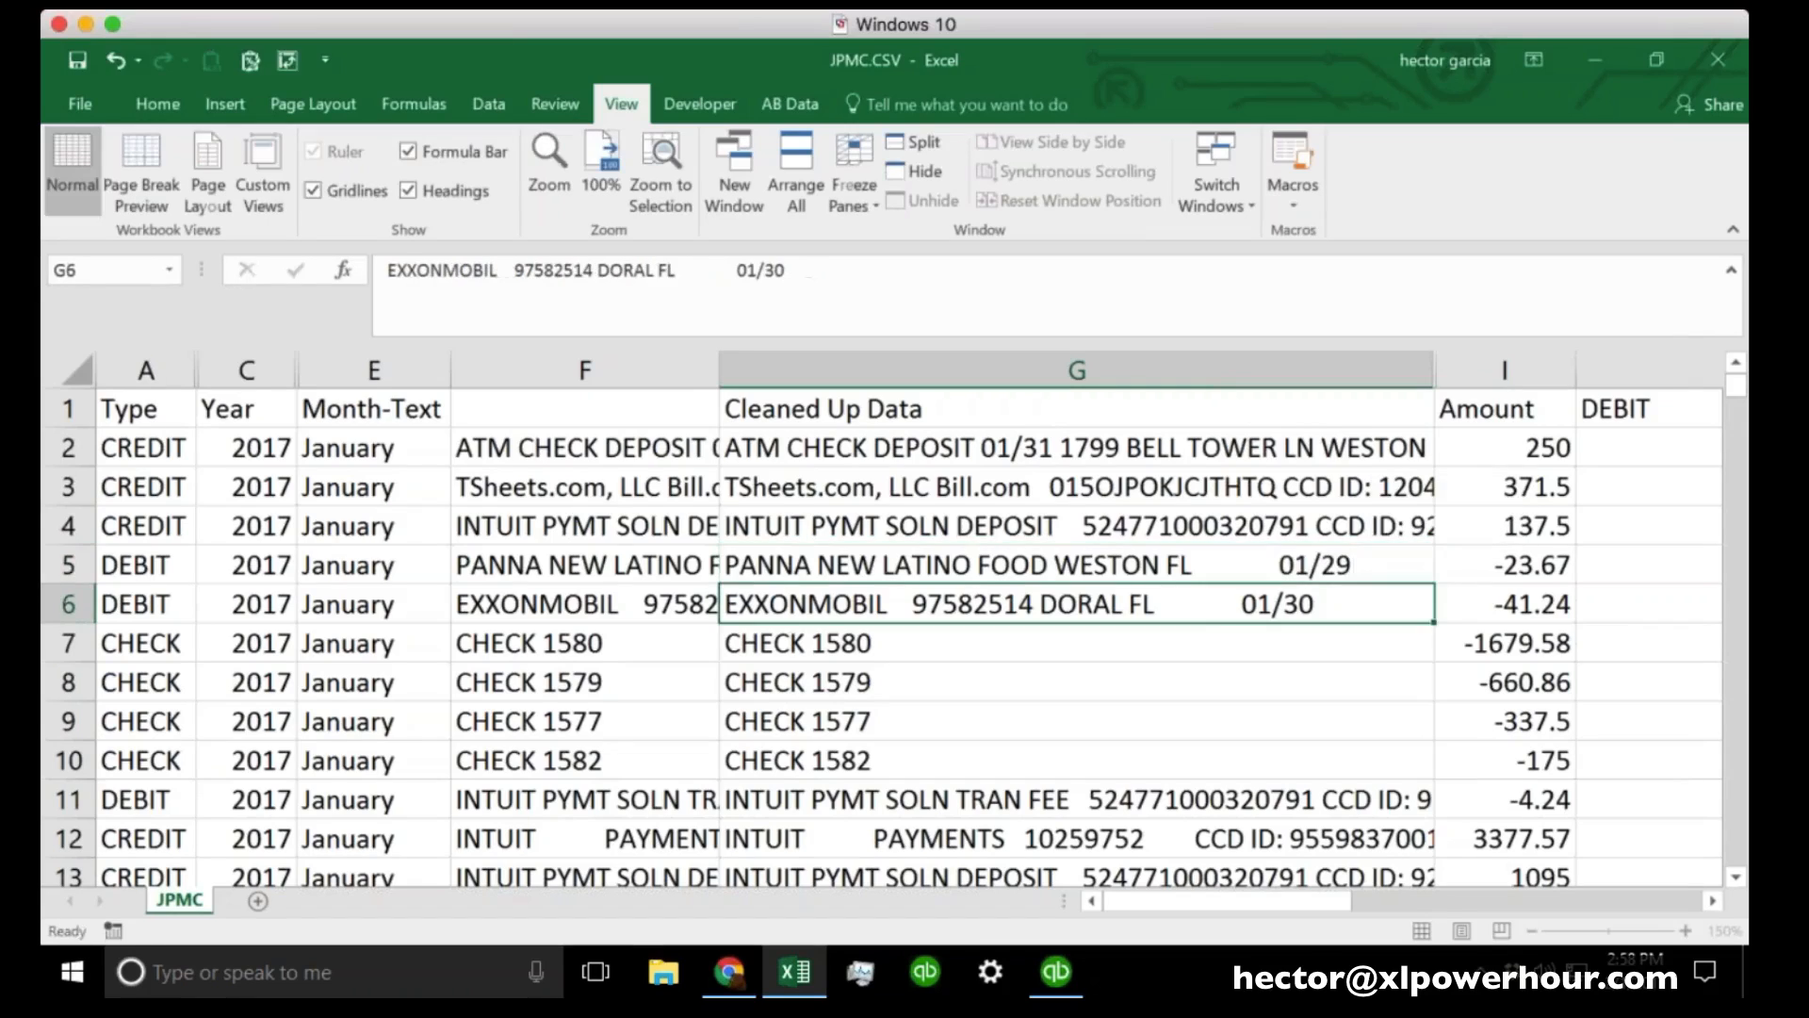
scroll(1375, 567, "down", 2)
scroll(885, 631, "up", 2)
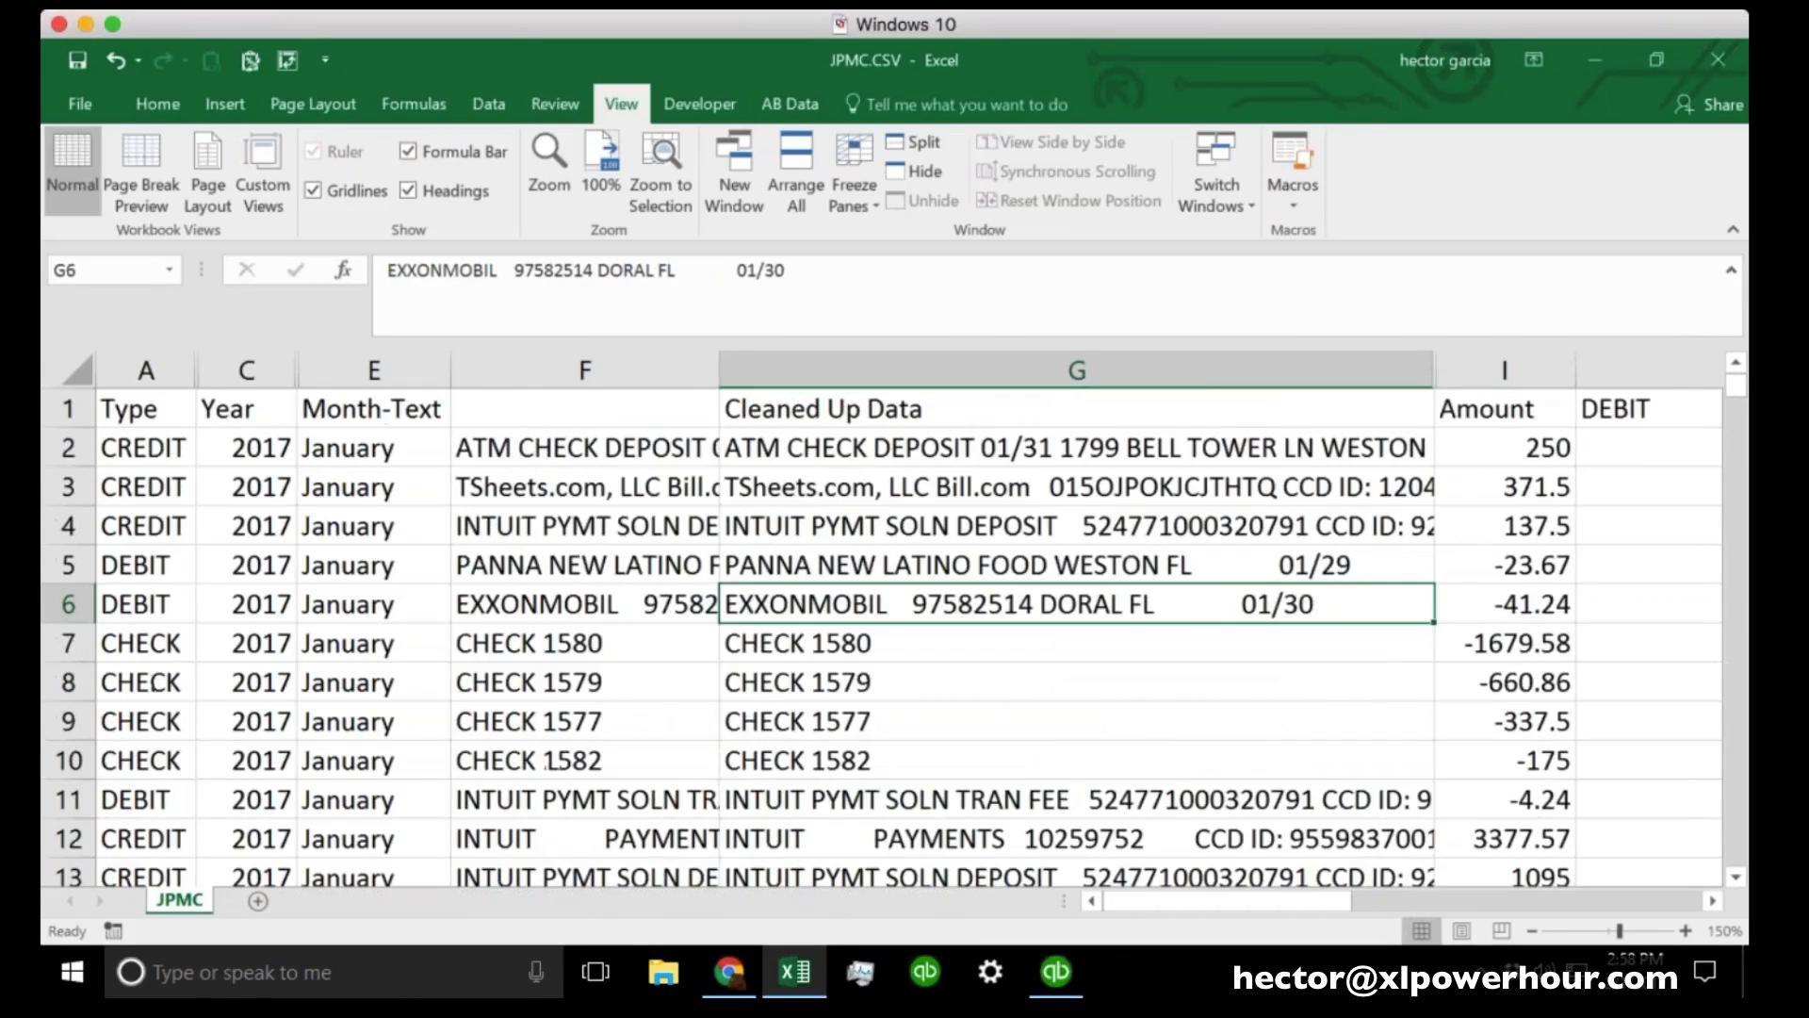
scroll(885, 631, "down", 5)
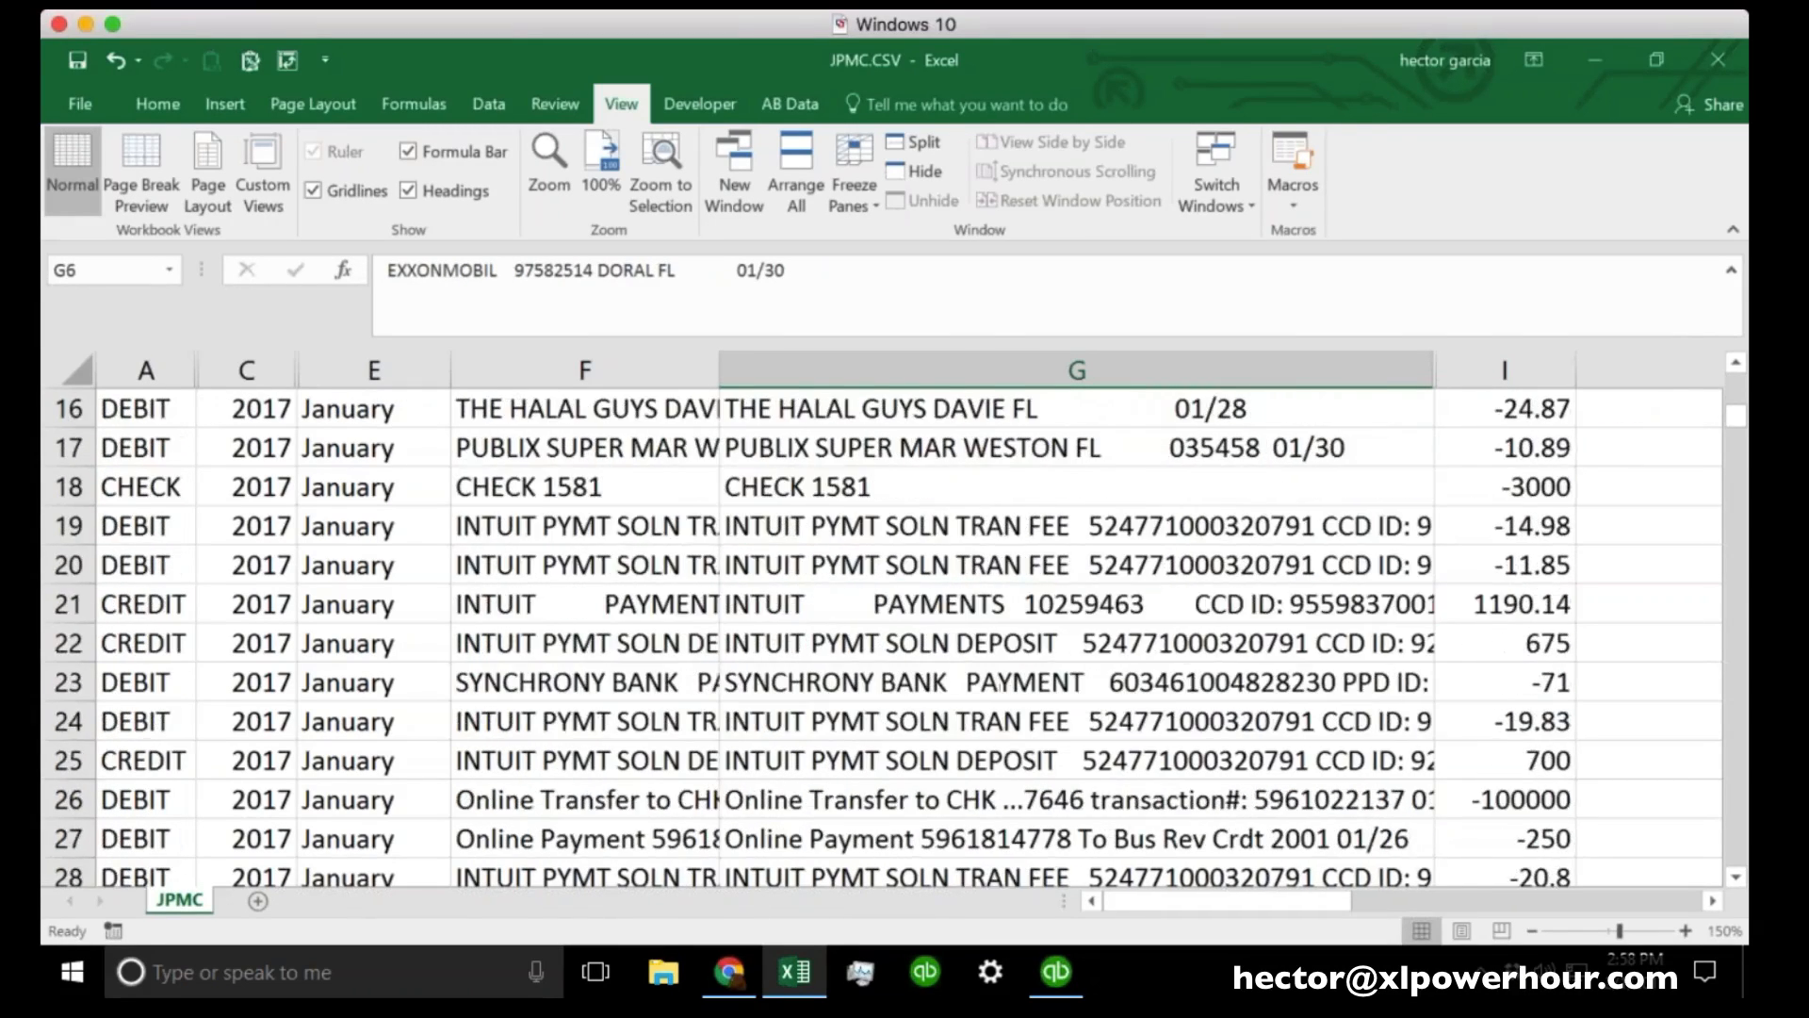
scroll(1319, 568, "up", 5)
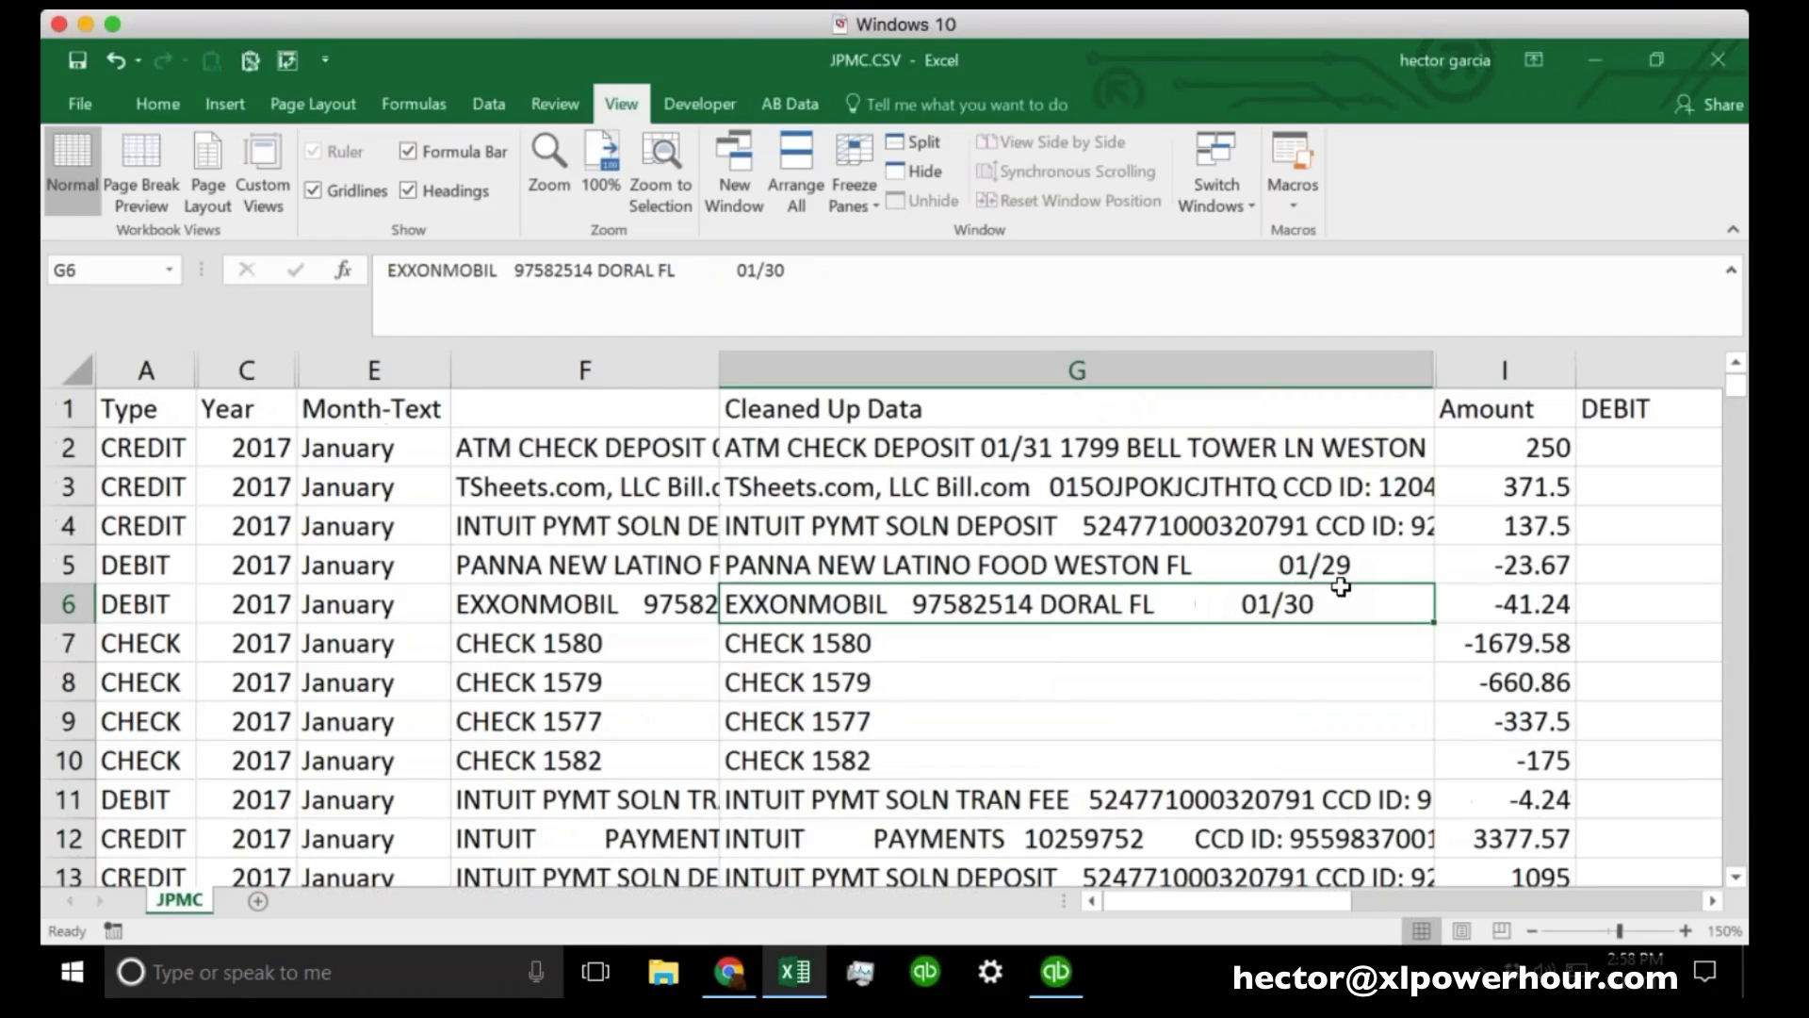
left_click(1319, 568)
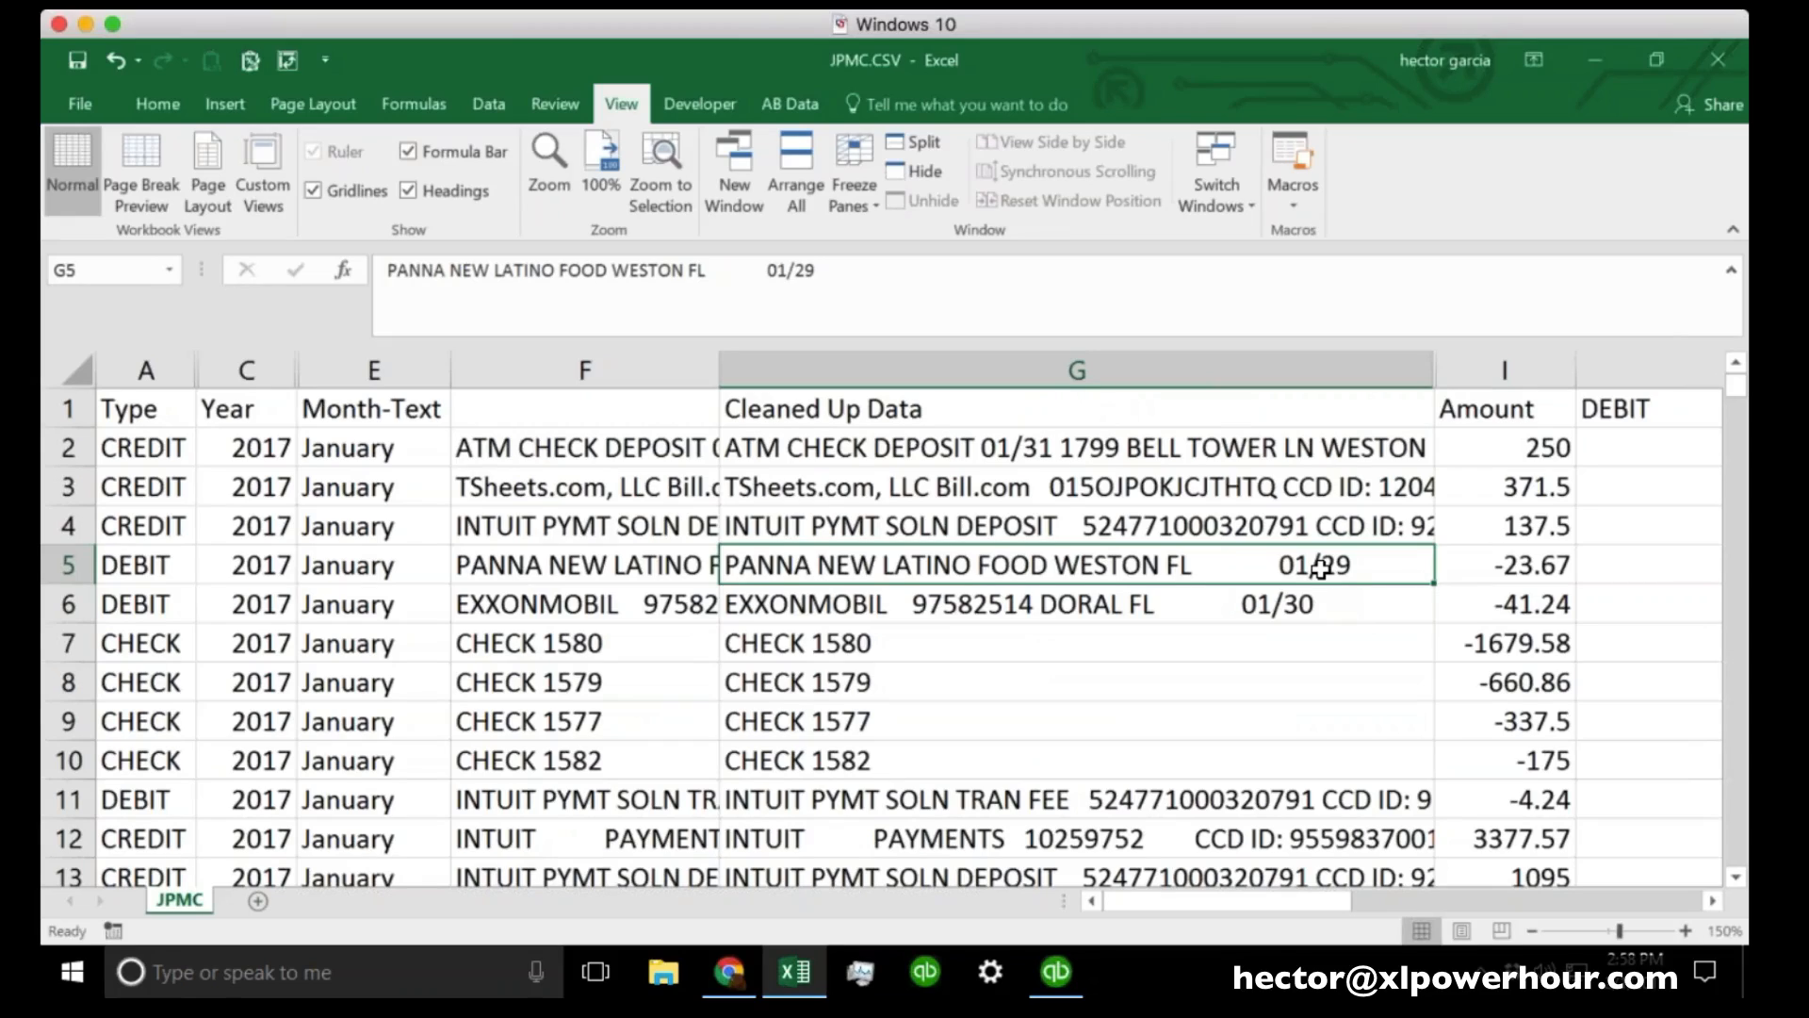
Inspect the end of the G5 description in edit mode, checking for spaces around the trailing date.
double_click(1317, 568)
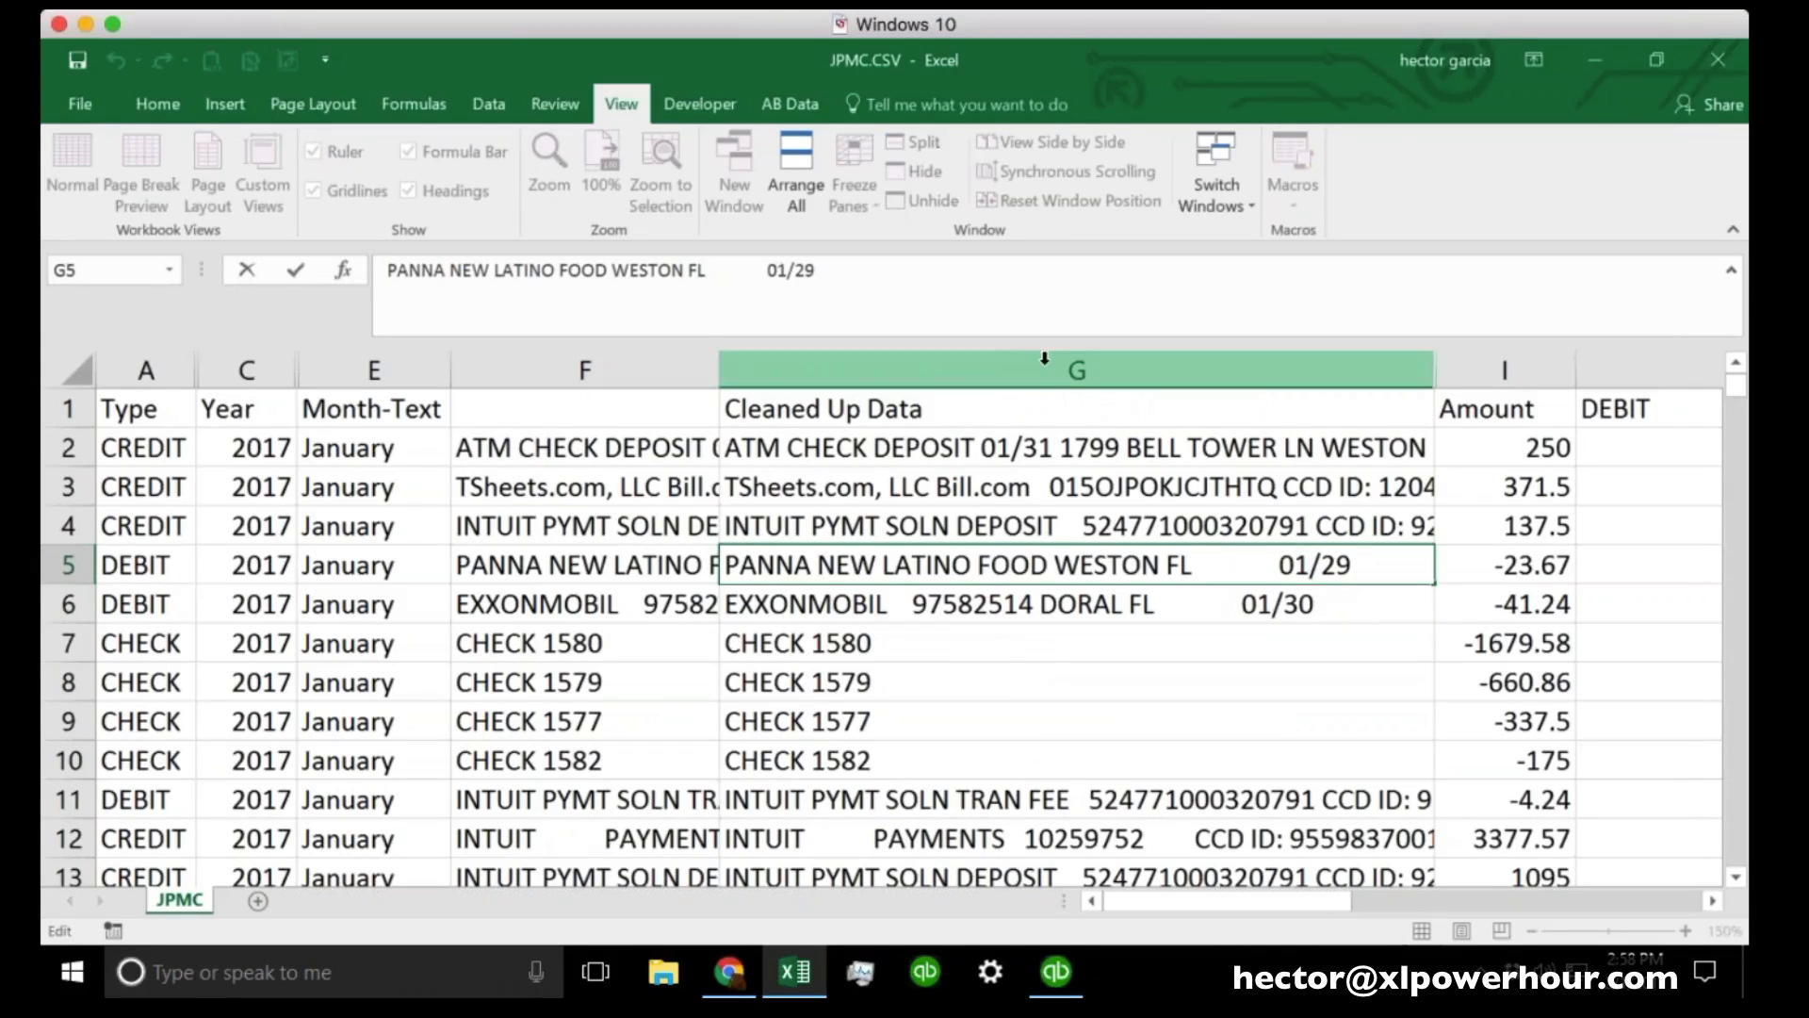
left_click_drag(1264, 565, 1353, 569)
left_click(1353, 568)
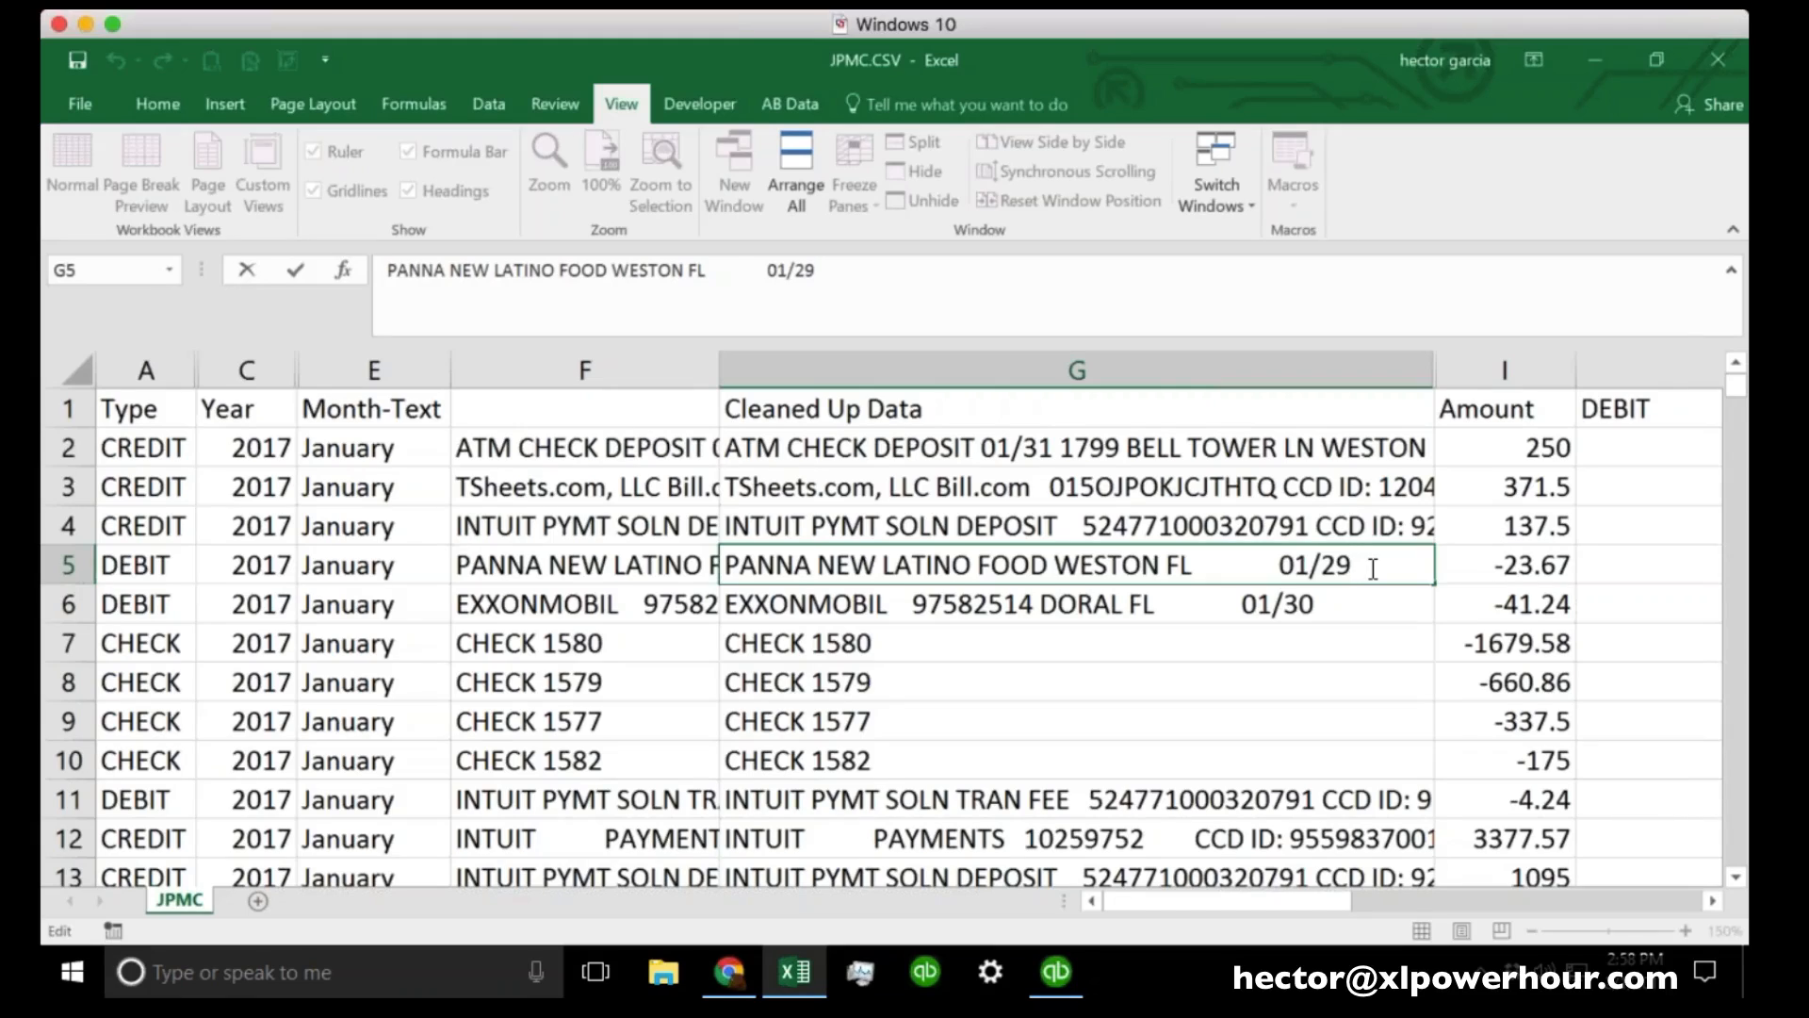
left_click(1283, 626)
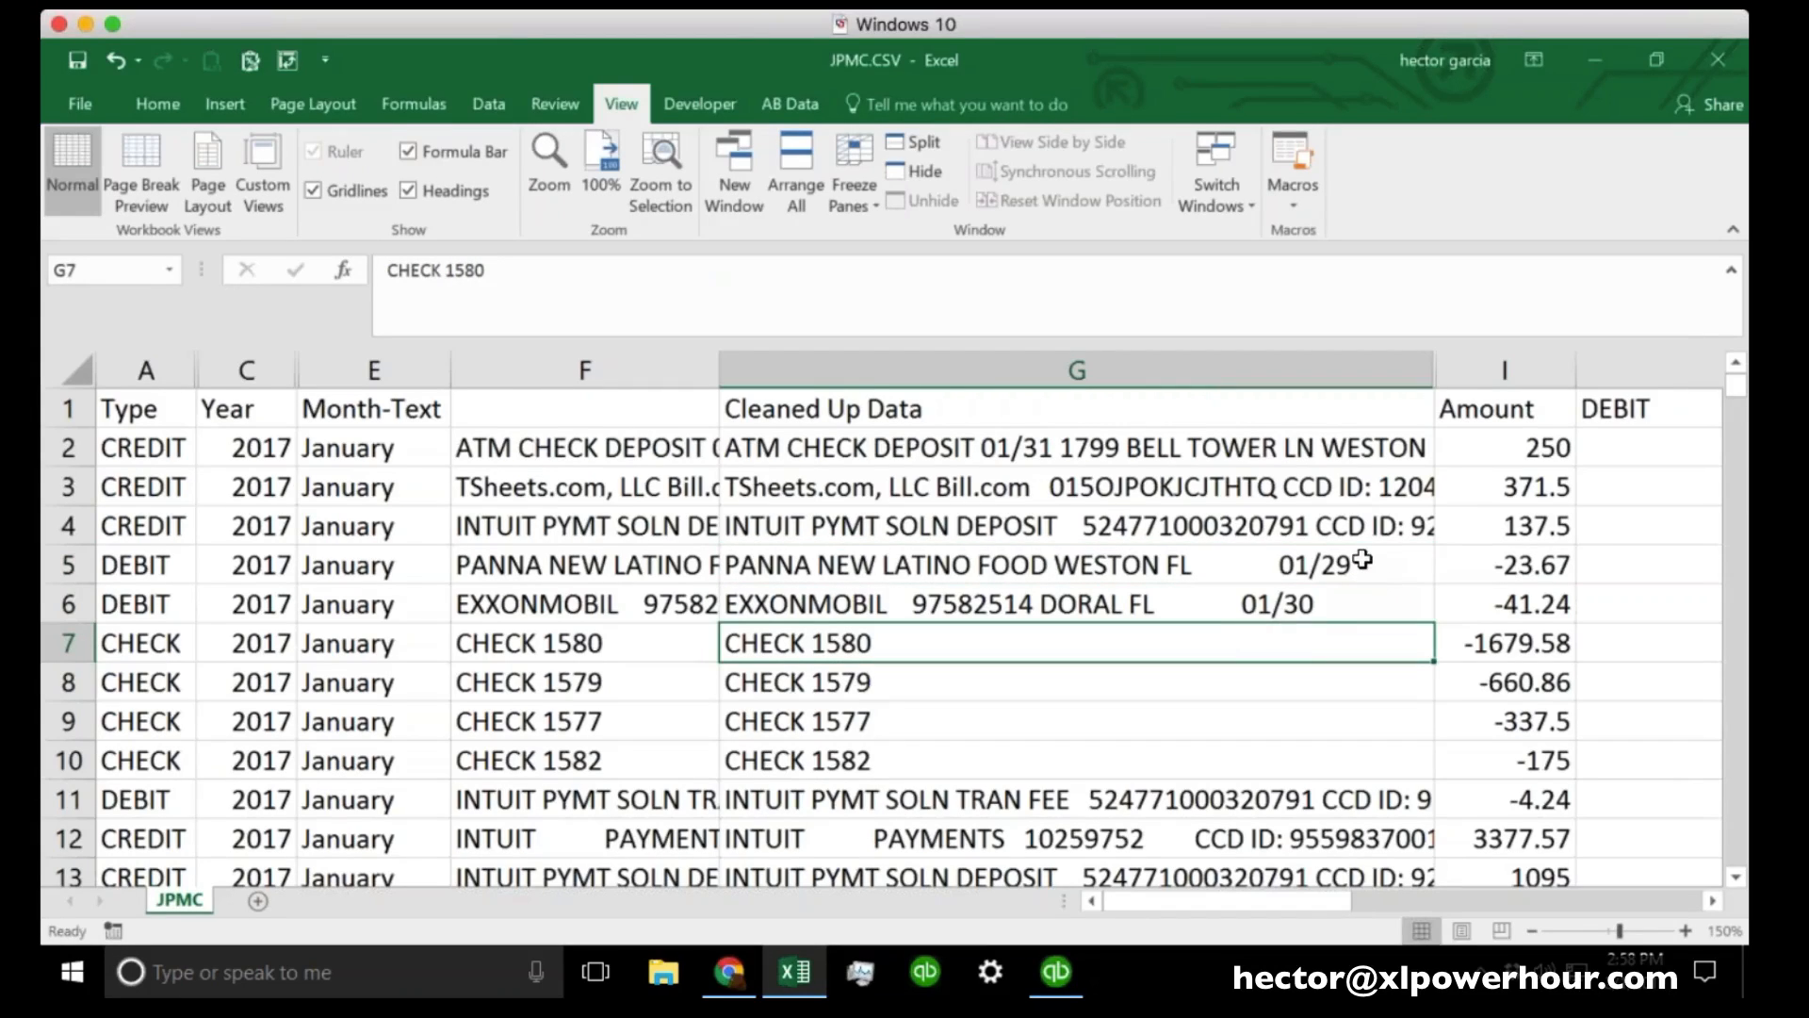
Start a find-and-replace on the Cleaned Up Data column, entering the wildcard date pattern ??/?? with surrounding spaces as the search text.
left_click(1177, 370)
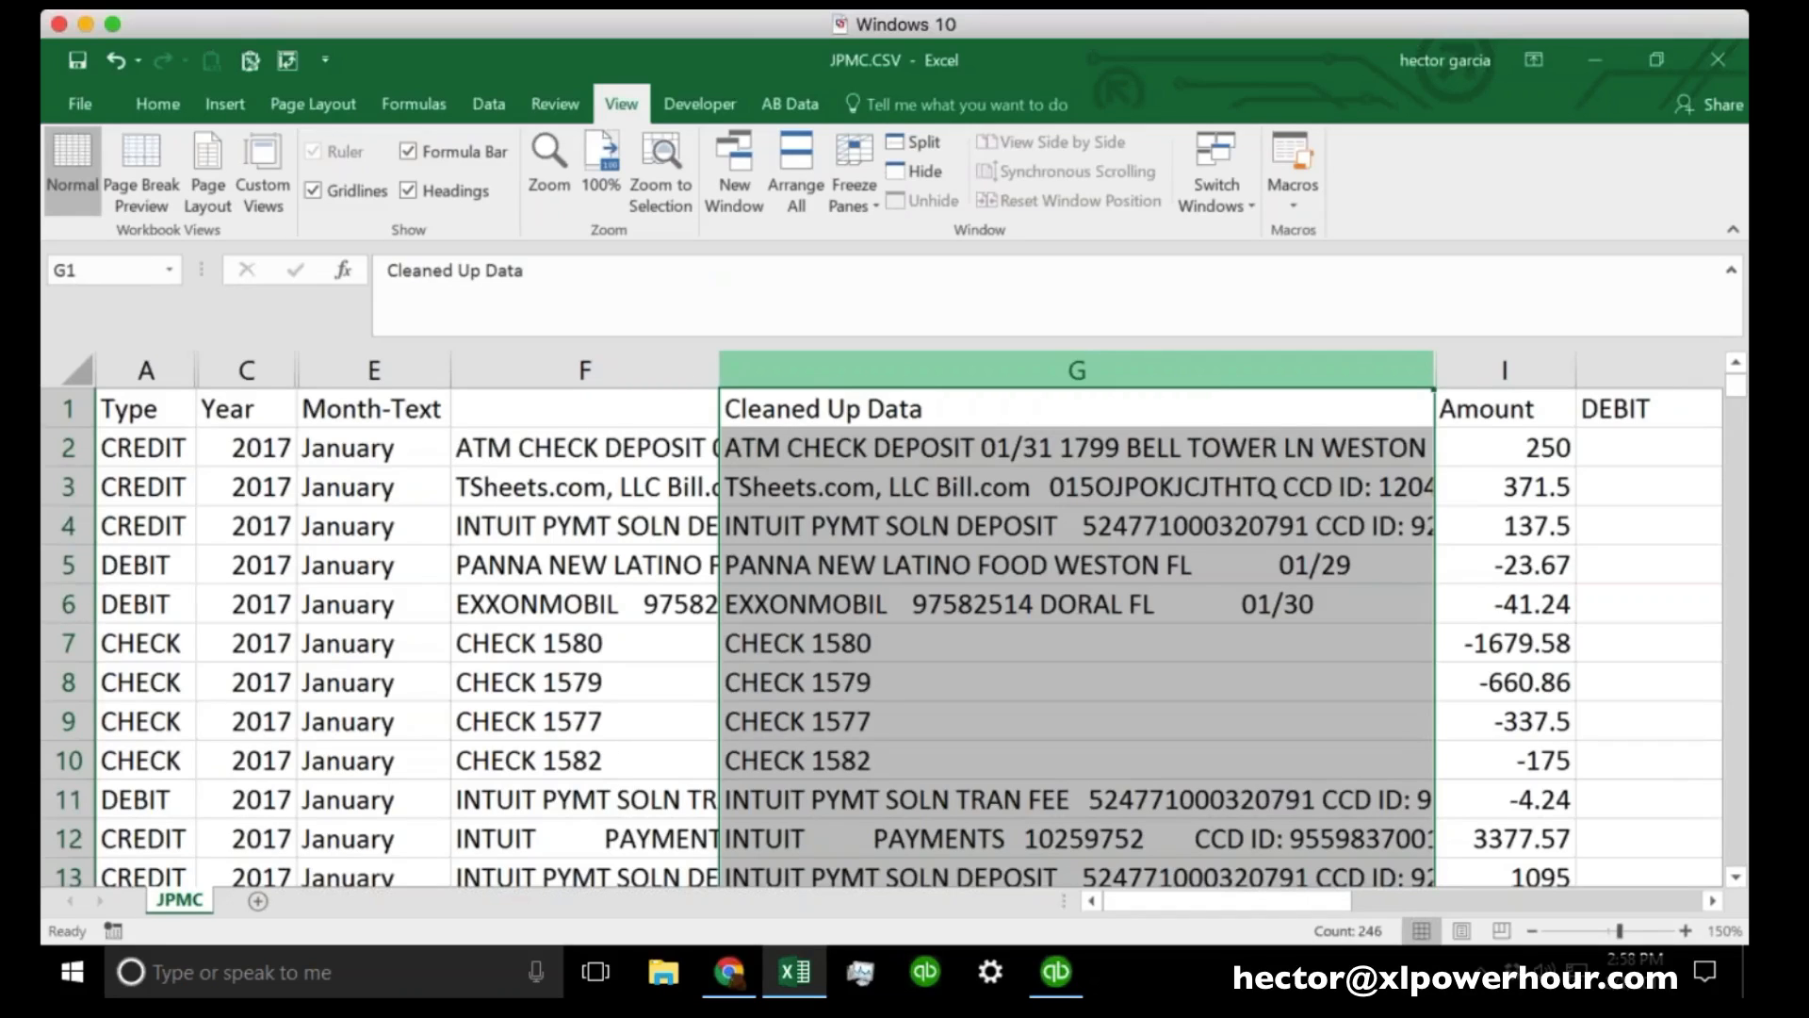
key("ctrl+f")
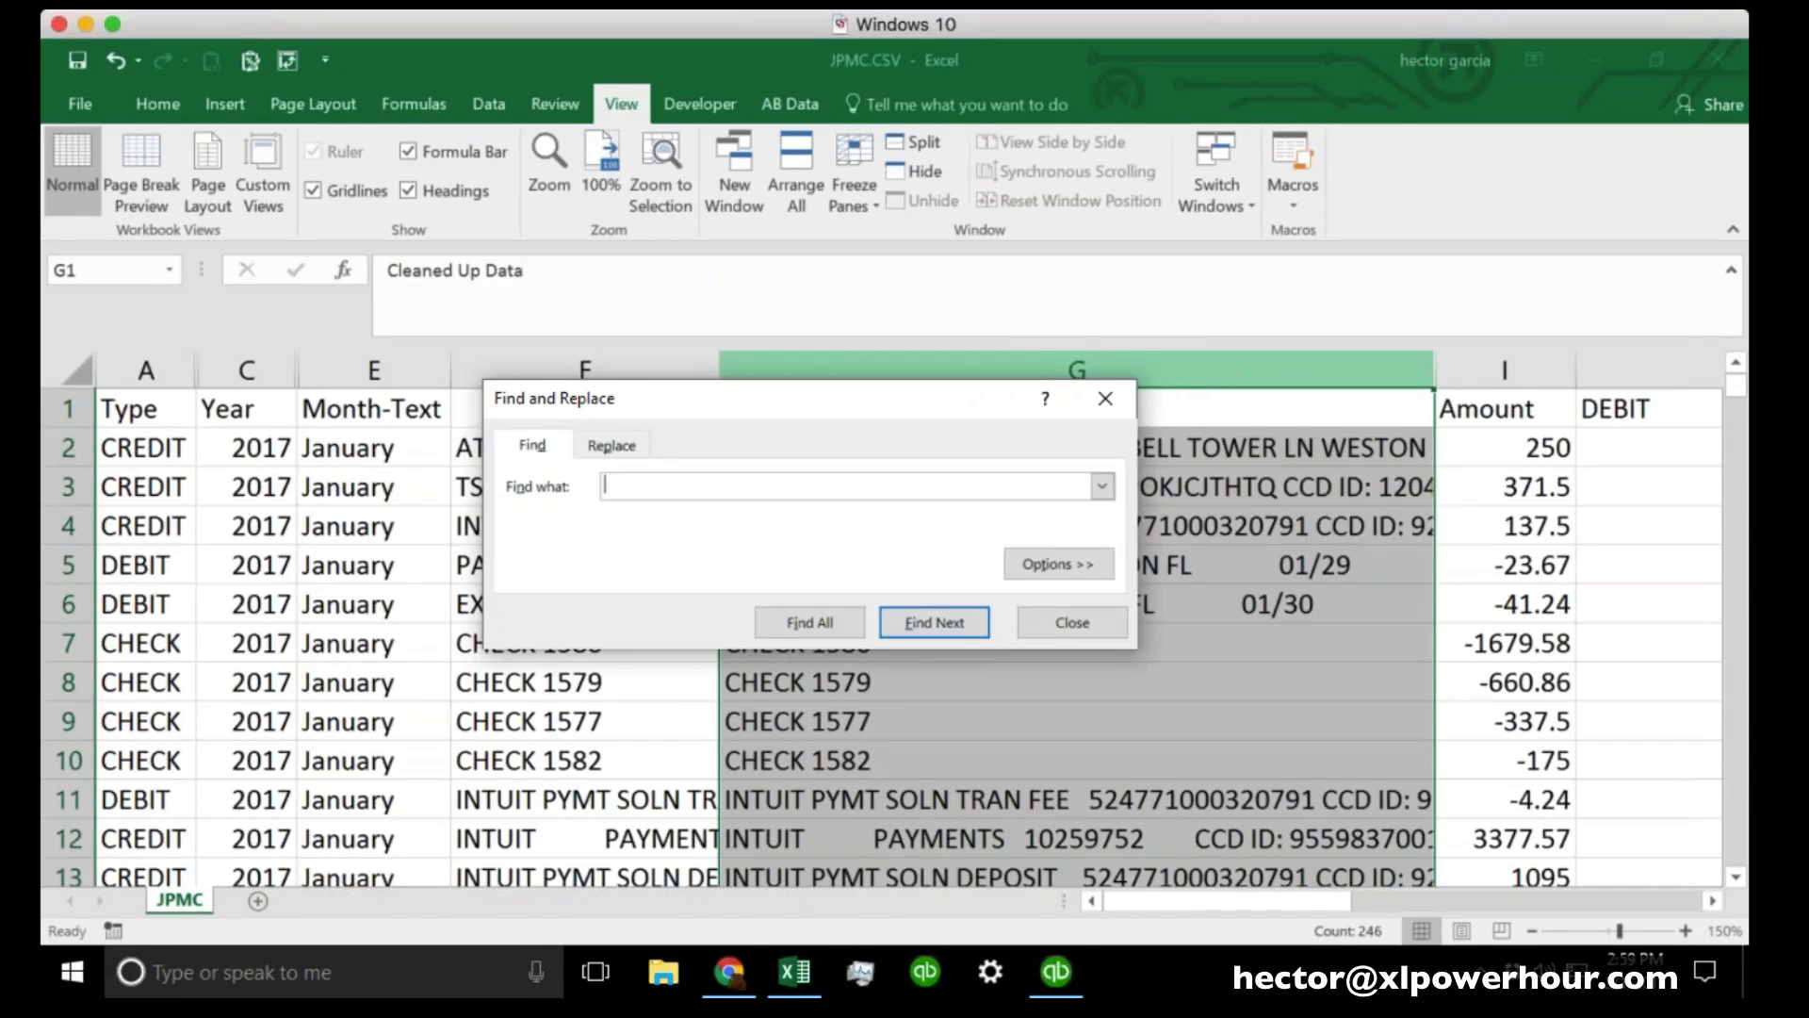
left_click_drag(609, 416, 869, 330)
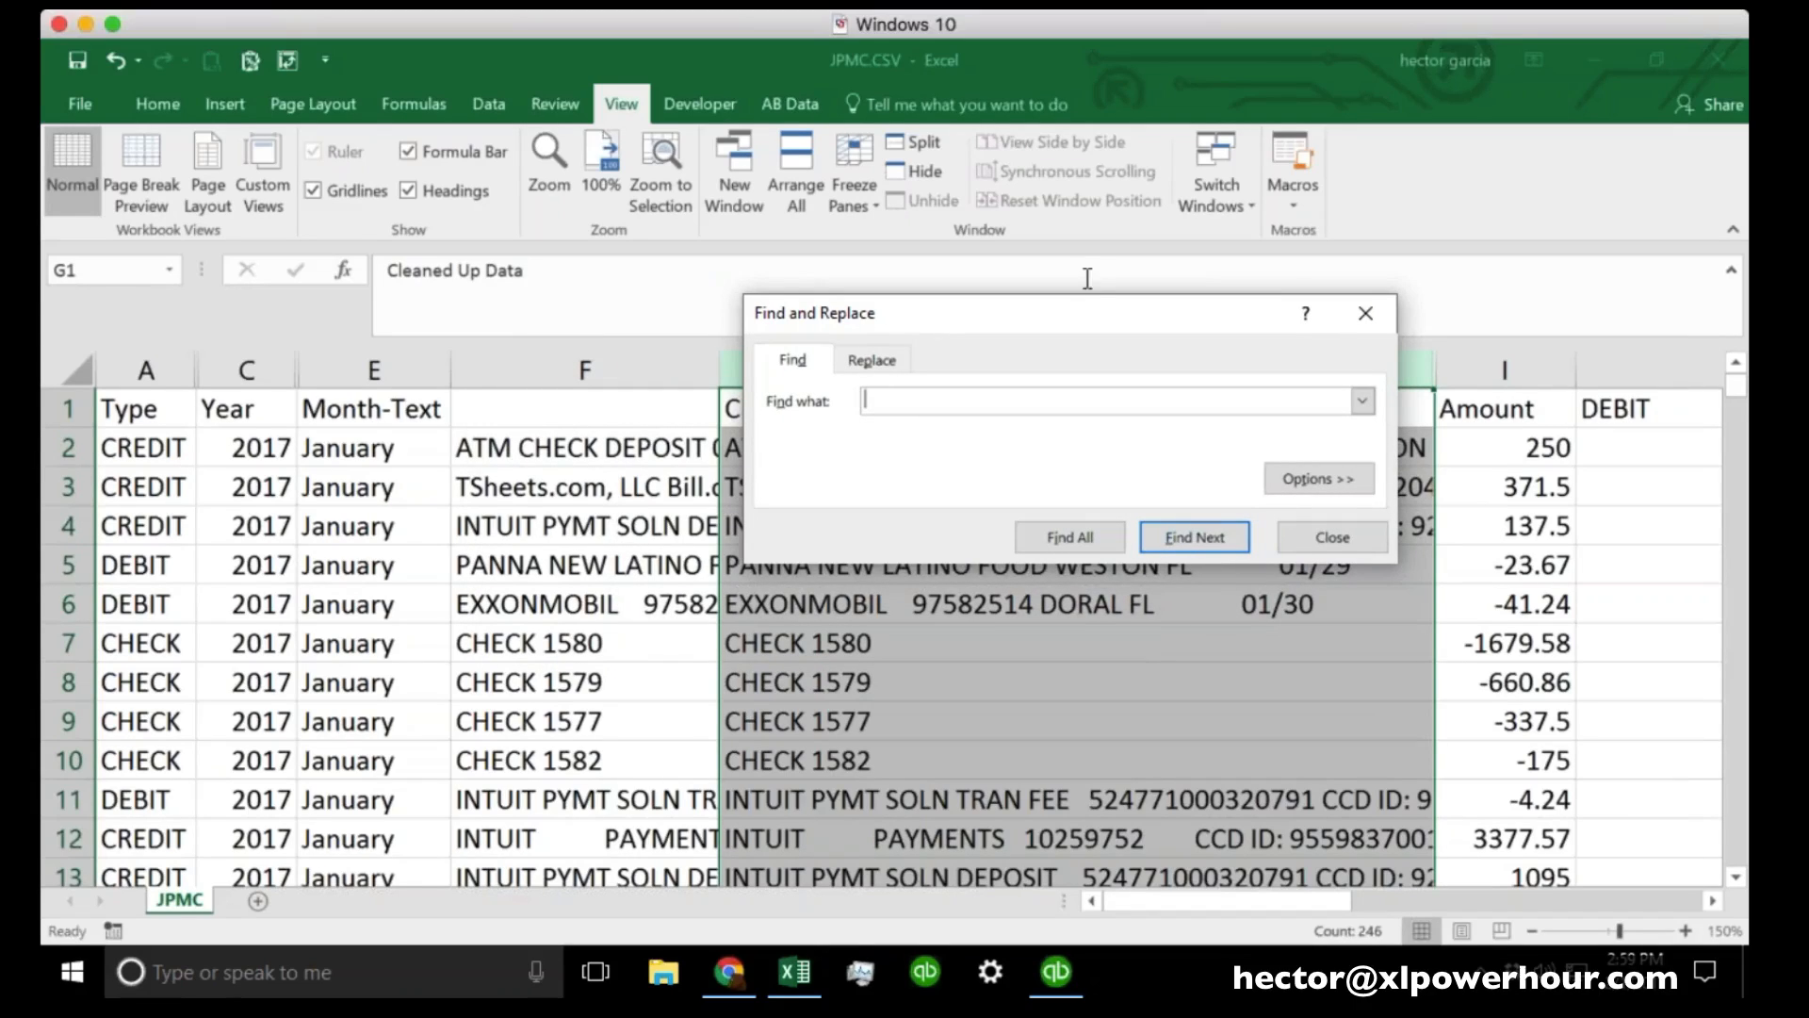
left_click(872, 360)
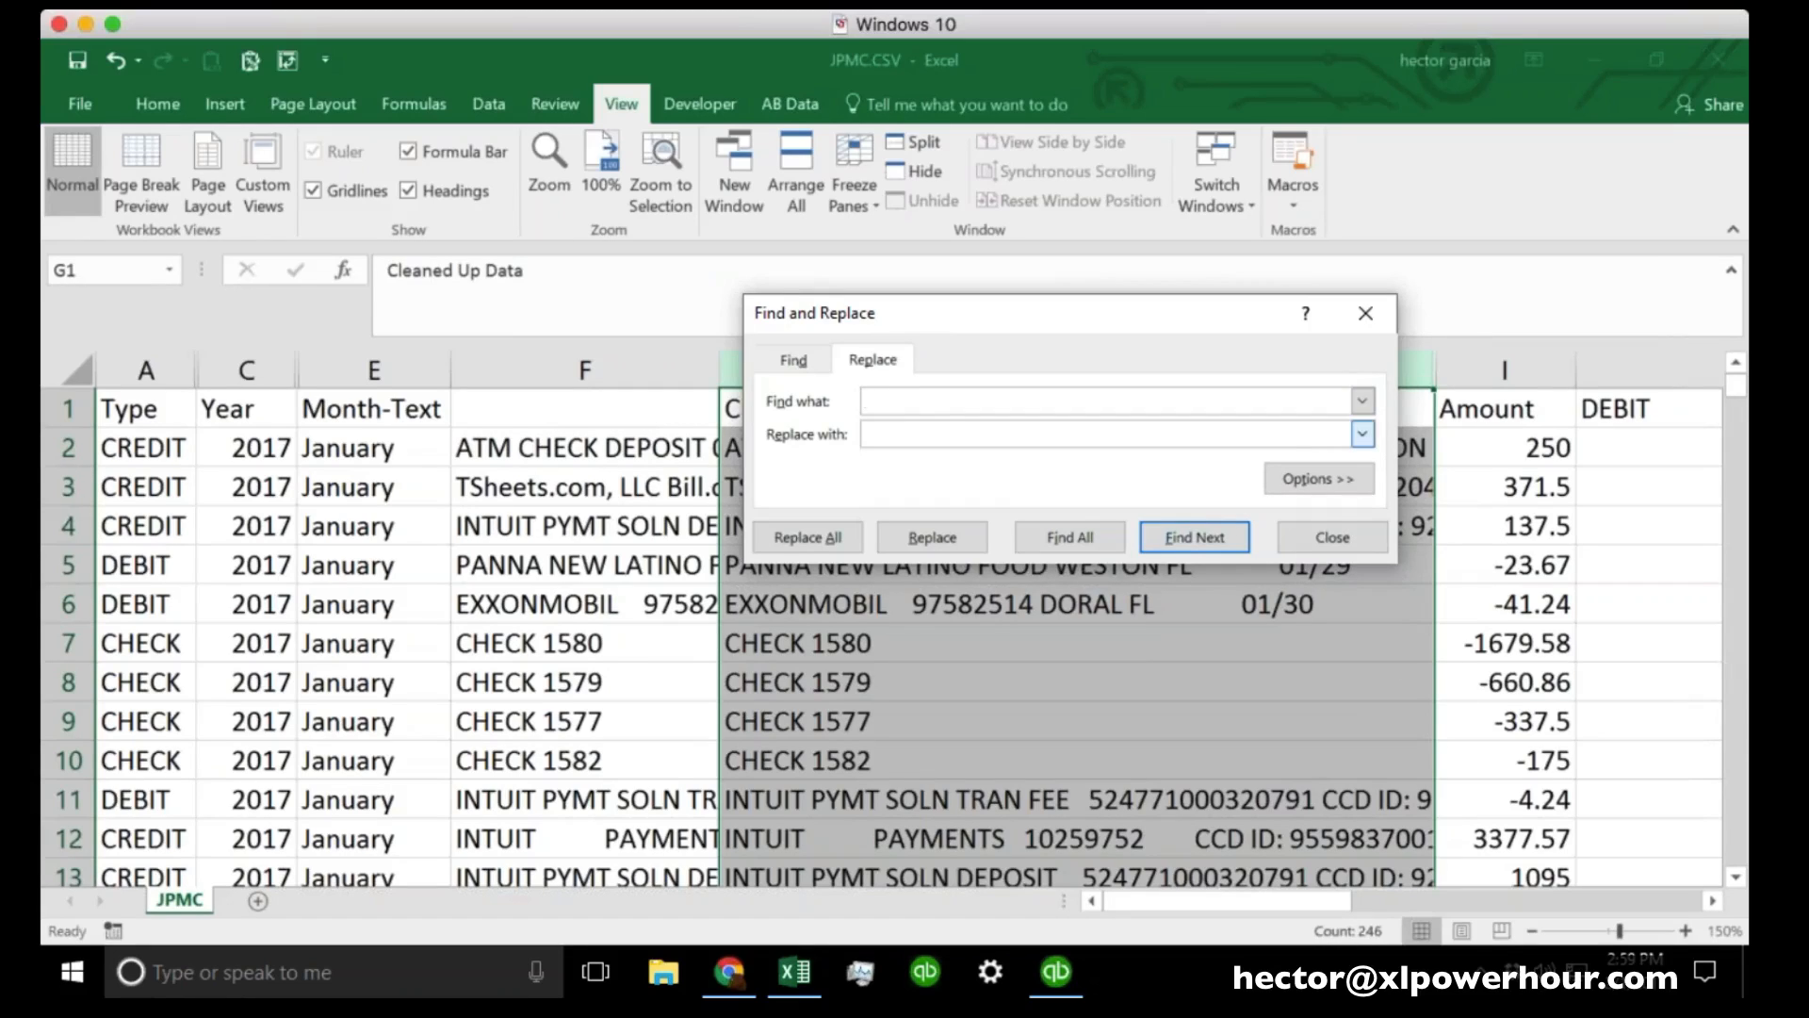
type("?*")
type("/")
type("??")
Check the spaces before and after the ??/?? search pattern.
left_click(871, 401)
key("Right")
key("Right")
key("Right")
key("Right")
key("Right")
key("Left")
key("Left")
key("Left")
key("Left")
key("Left")
left_click(937, 395)
left_click_drag(916, 398, 861, 398)
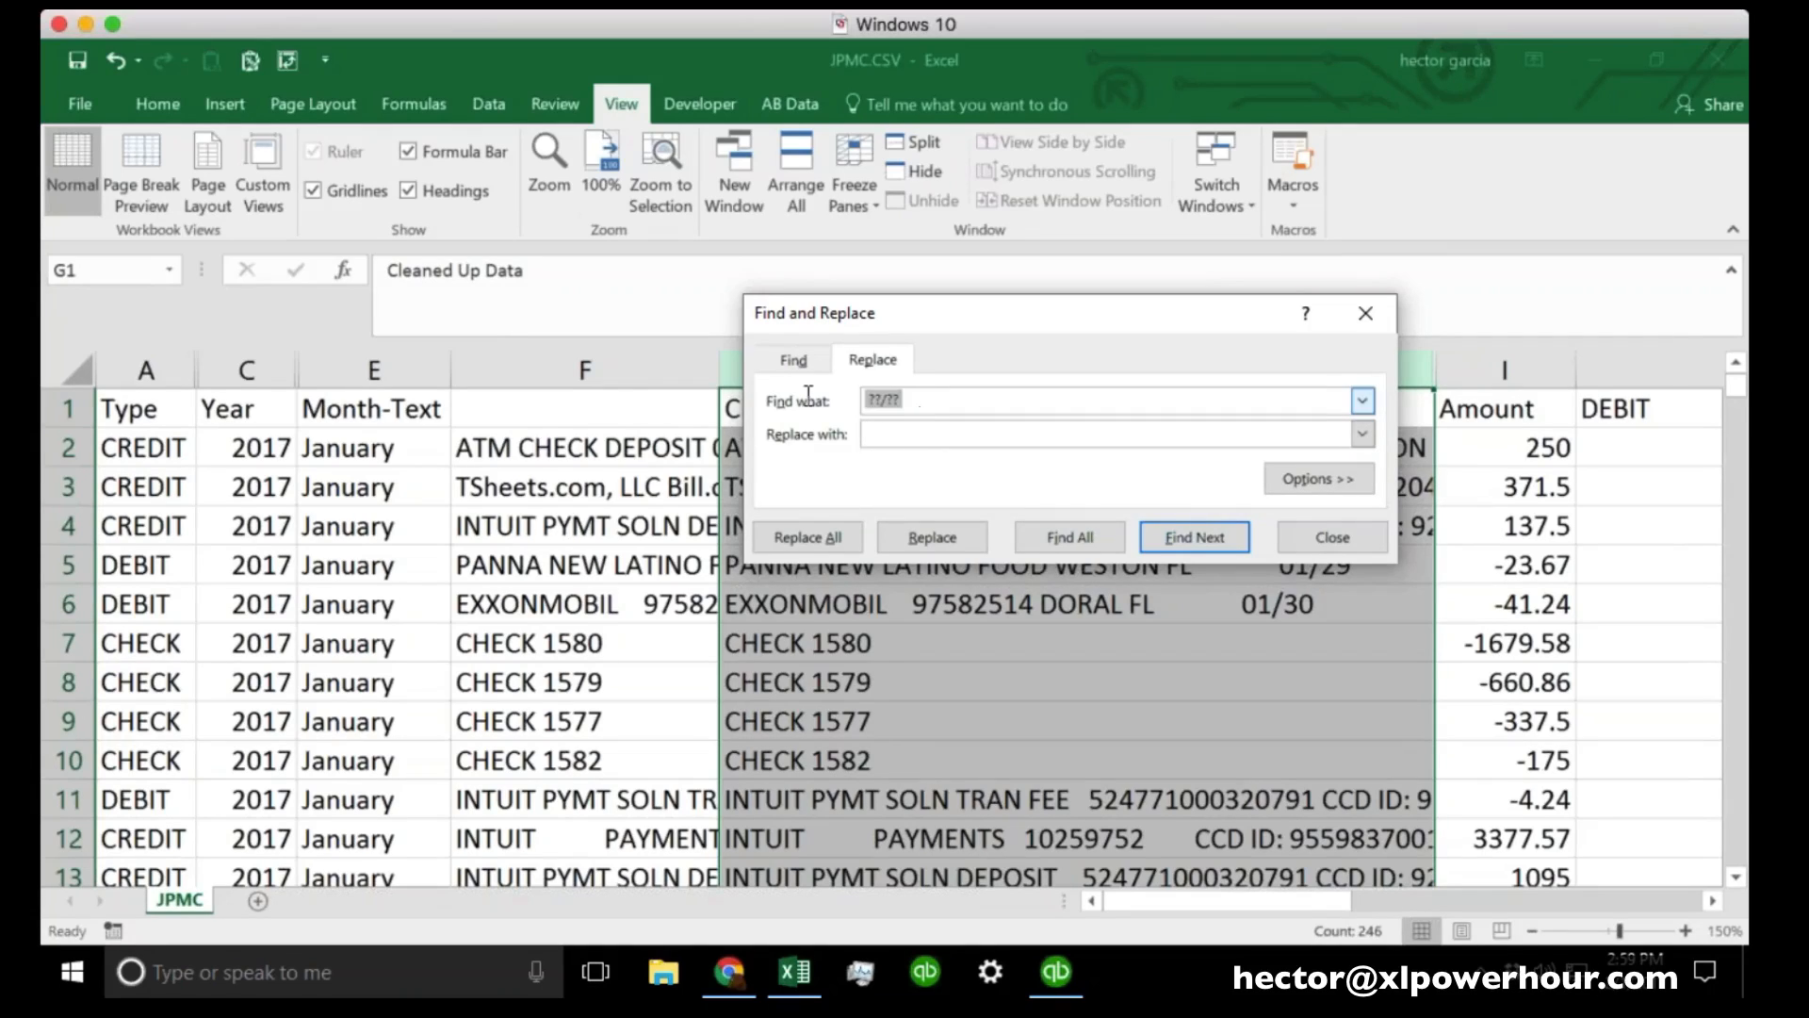
Replace all matches of the spaced date pattern with nothing, and check the end of the G5 description.
left_click(890, 437)
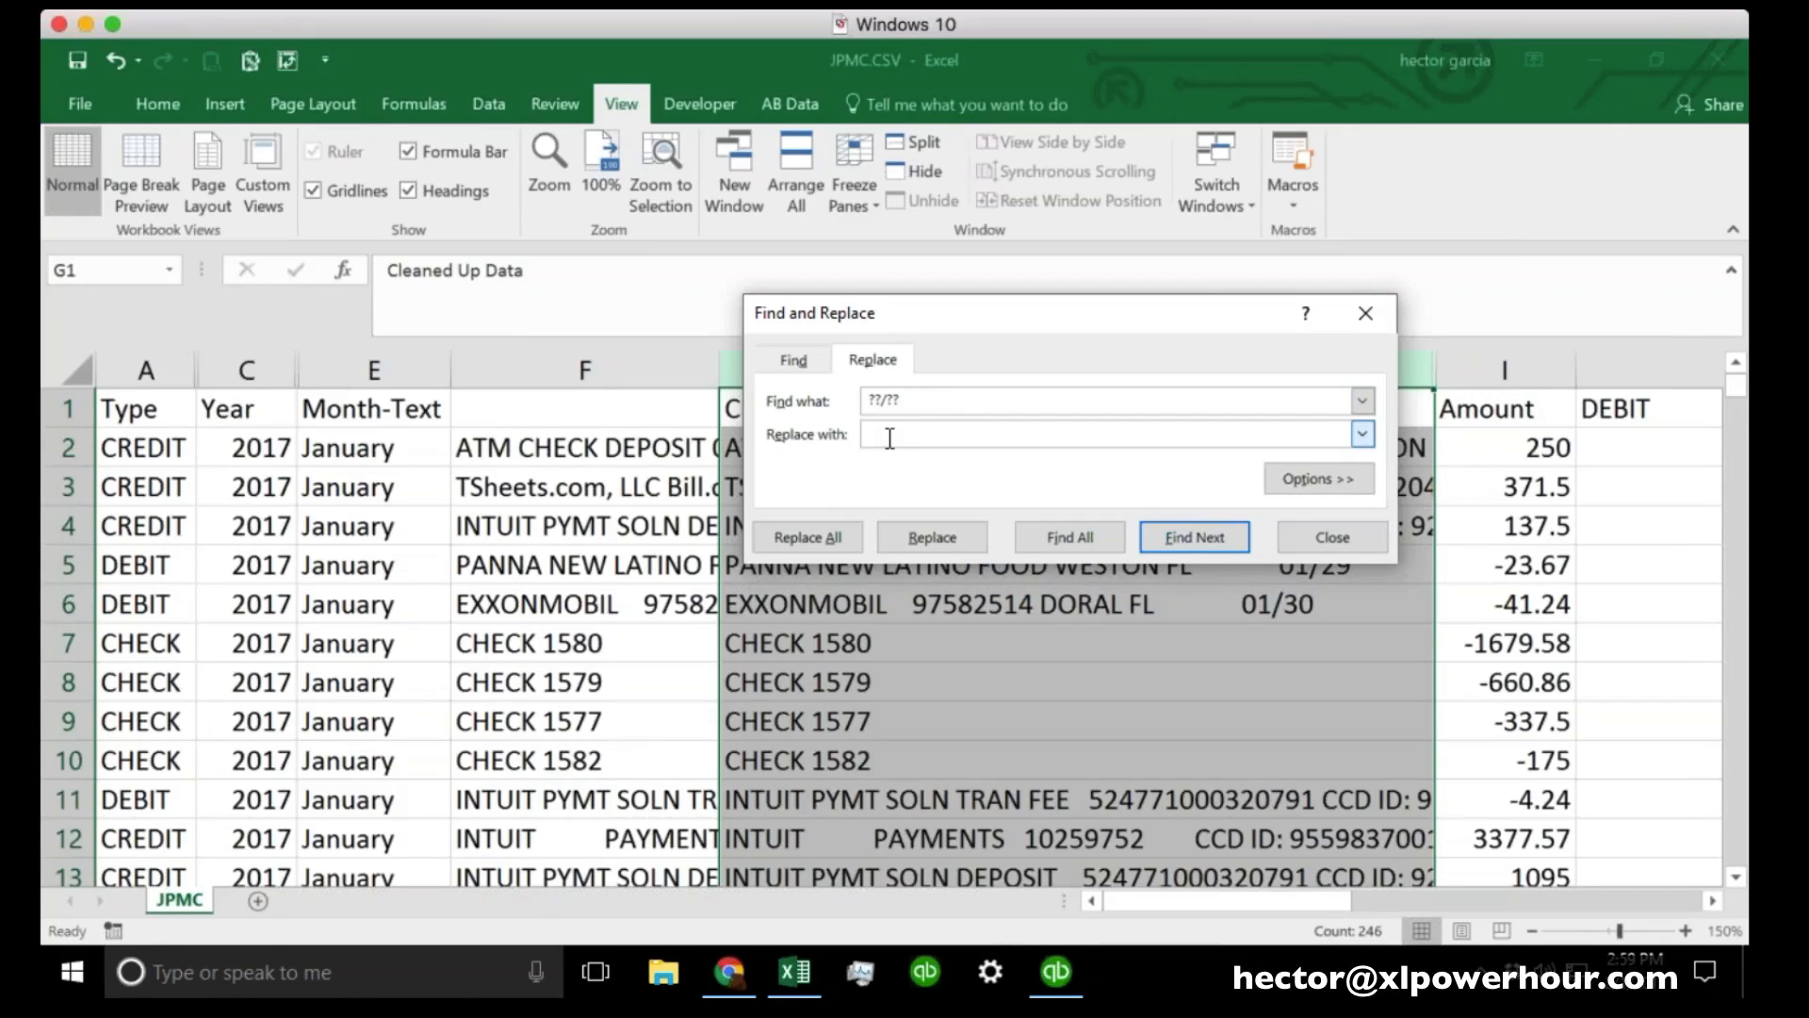
left_click(810, 539)
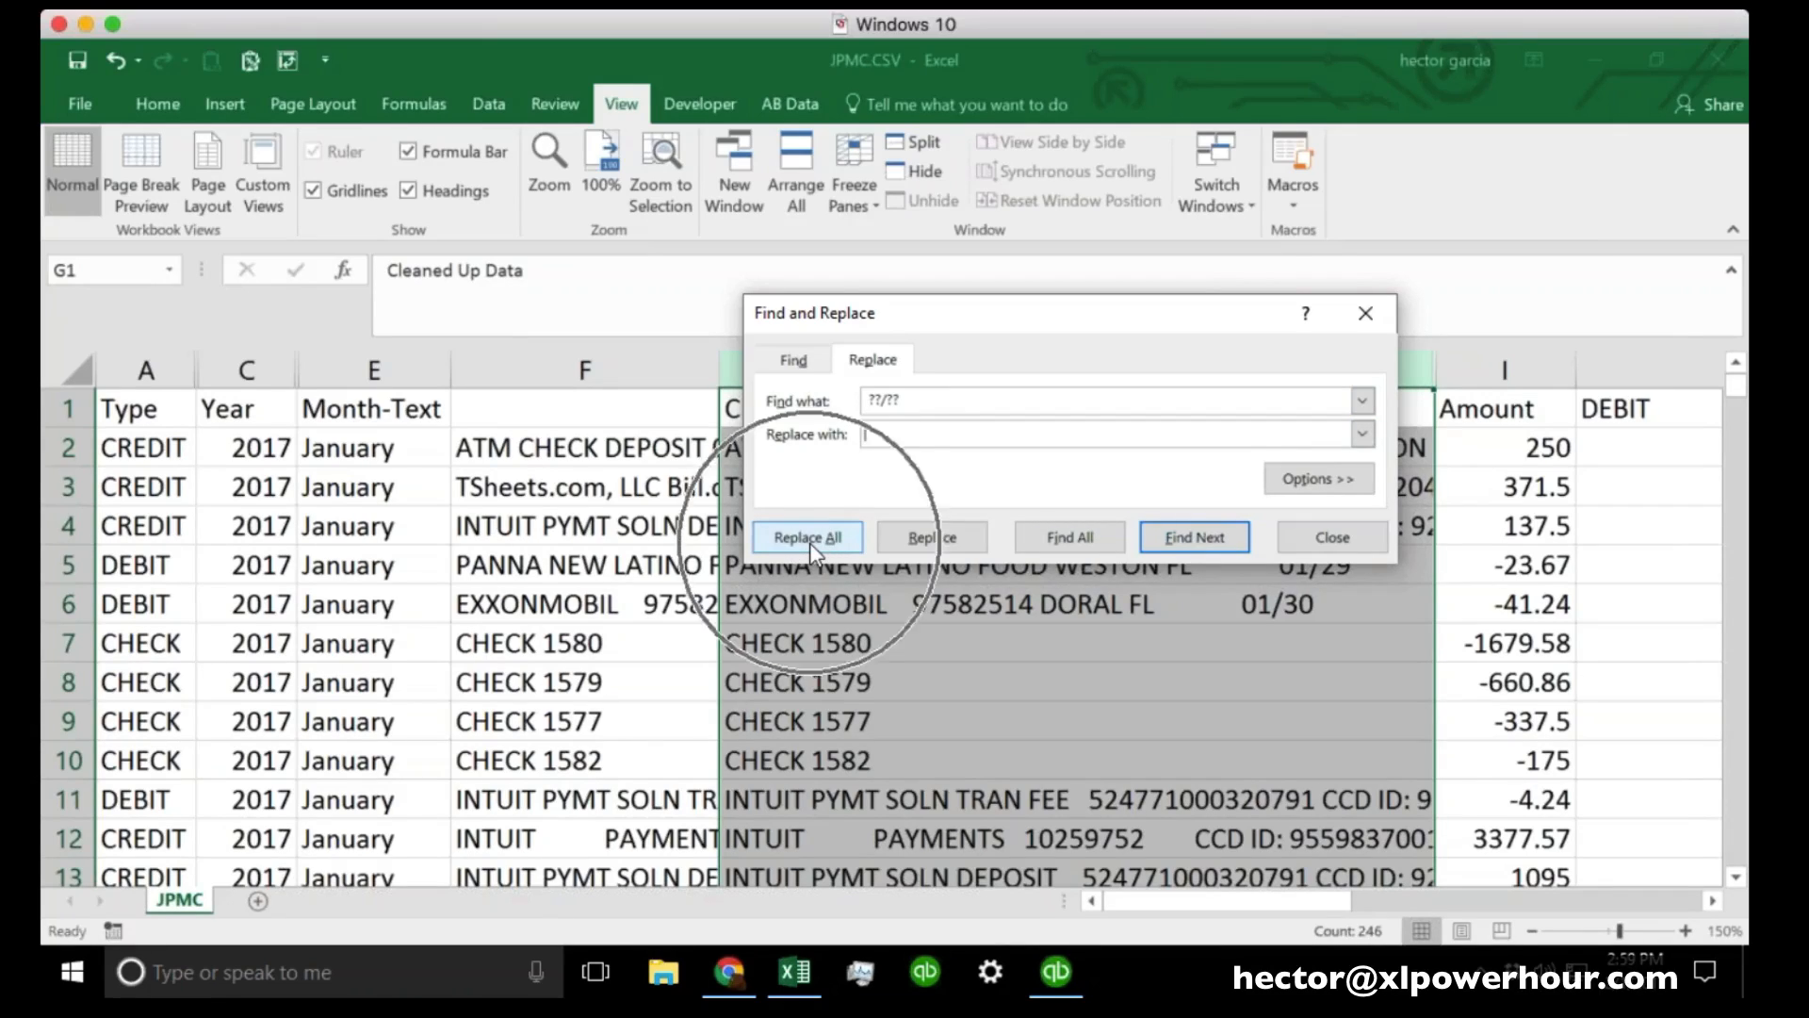
left_click(927, 591)
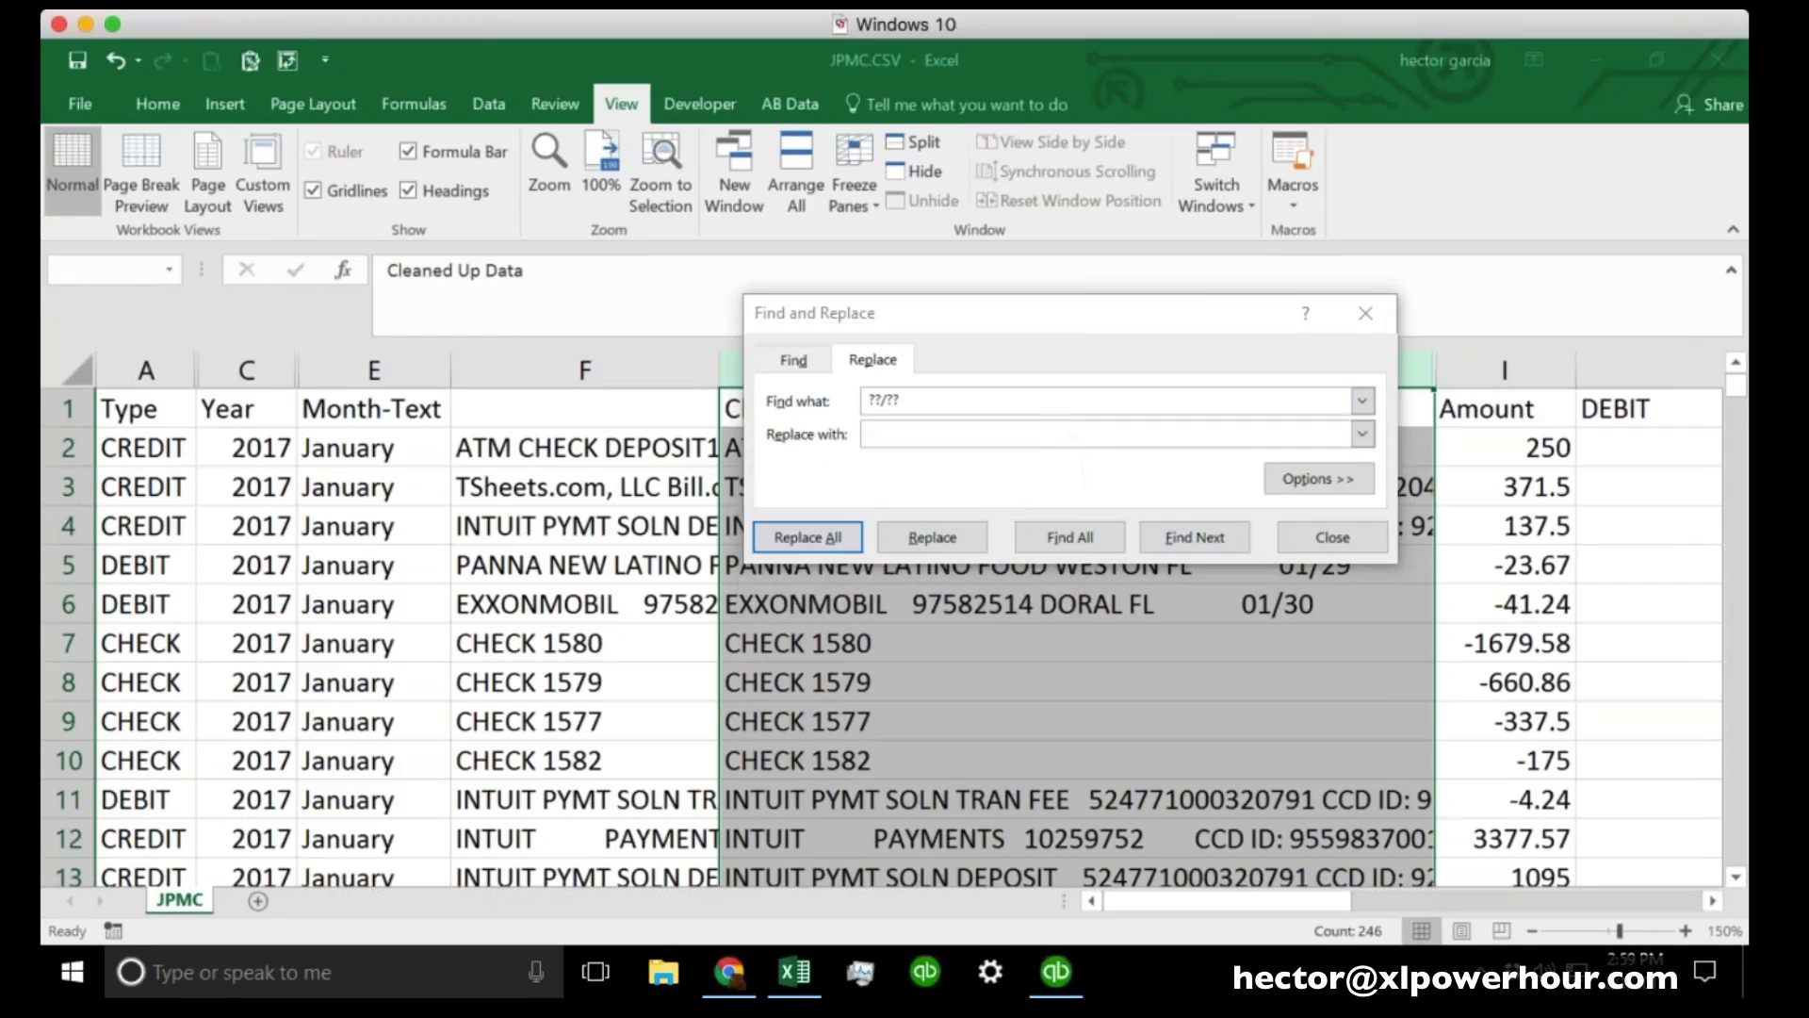
left_click(1332, 537)
left_click(1378, 568)
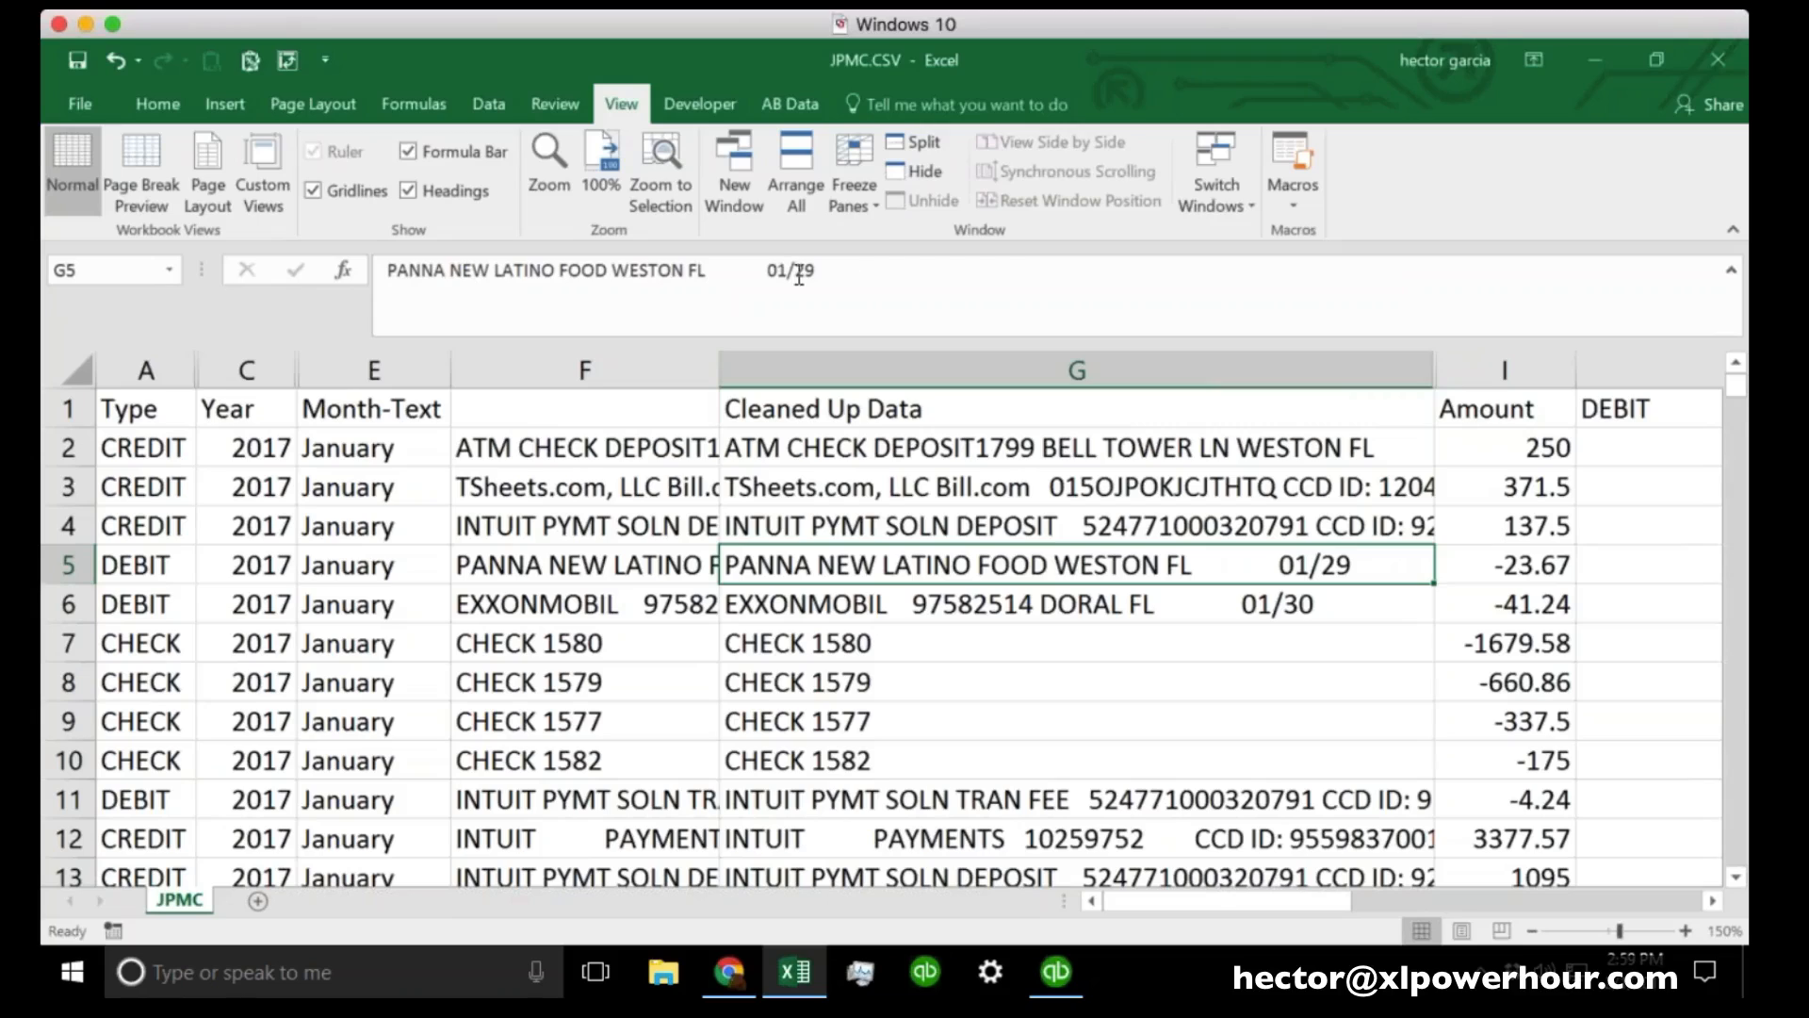
left_click_drag(765, 269, 819, 270)
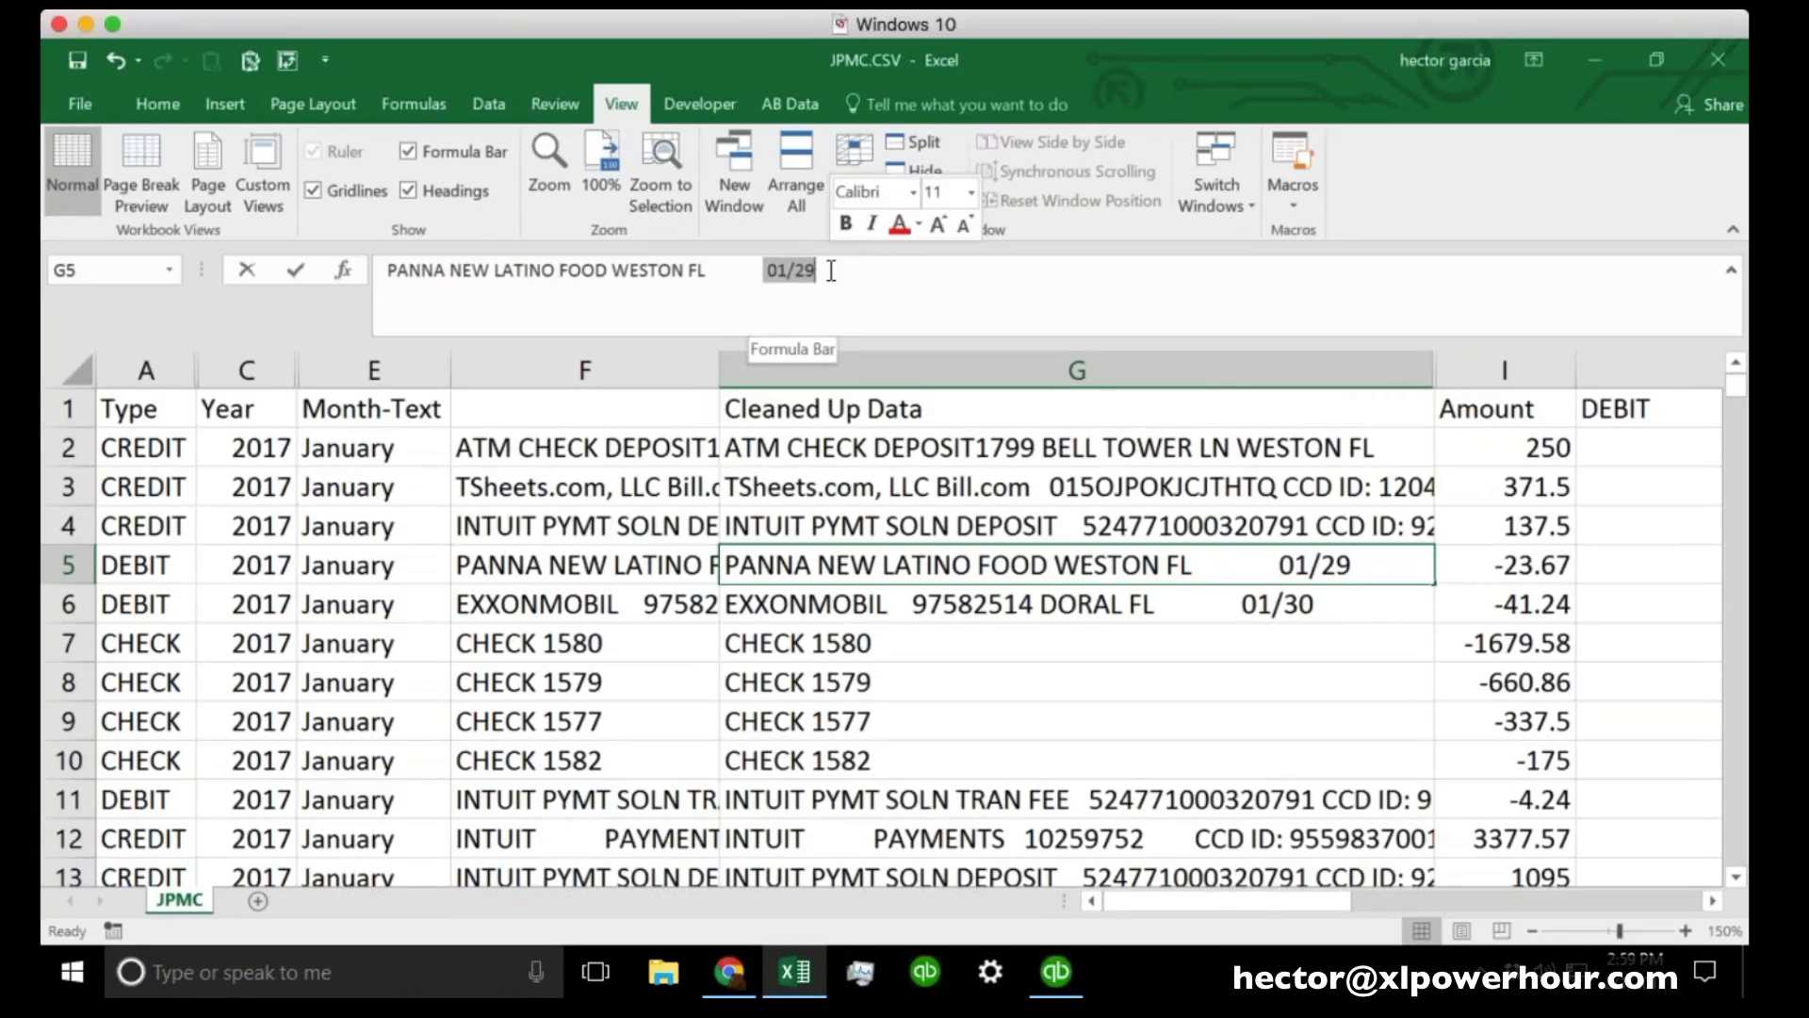
Replace all matches of ??/?? without surrounding spaces in the Cleaned Up Data column with nothing, and review the descriptions.
left_click(977, 377)
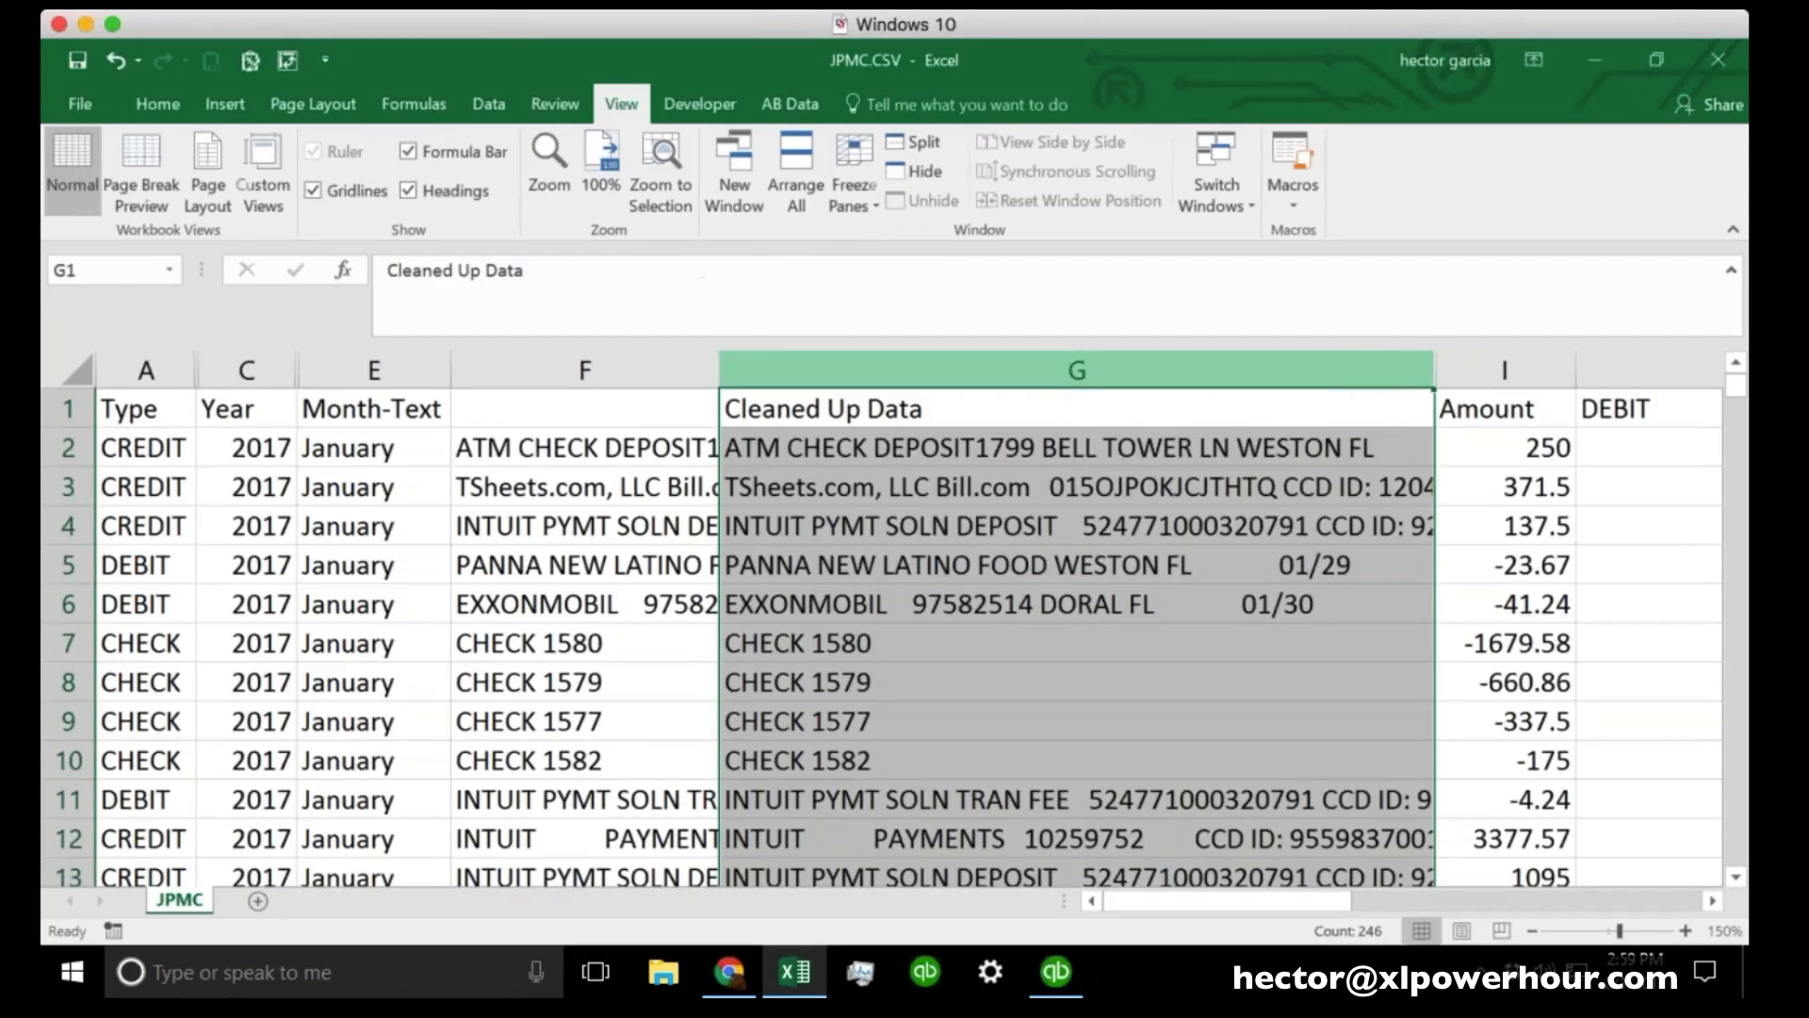
key("ctrl+f")
left_click(872, 390)
key("shift+Tab")
type("??/??")
left_click(877, 468)
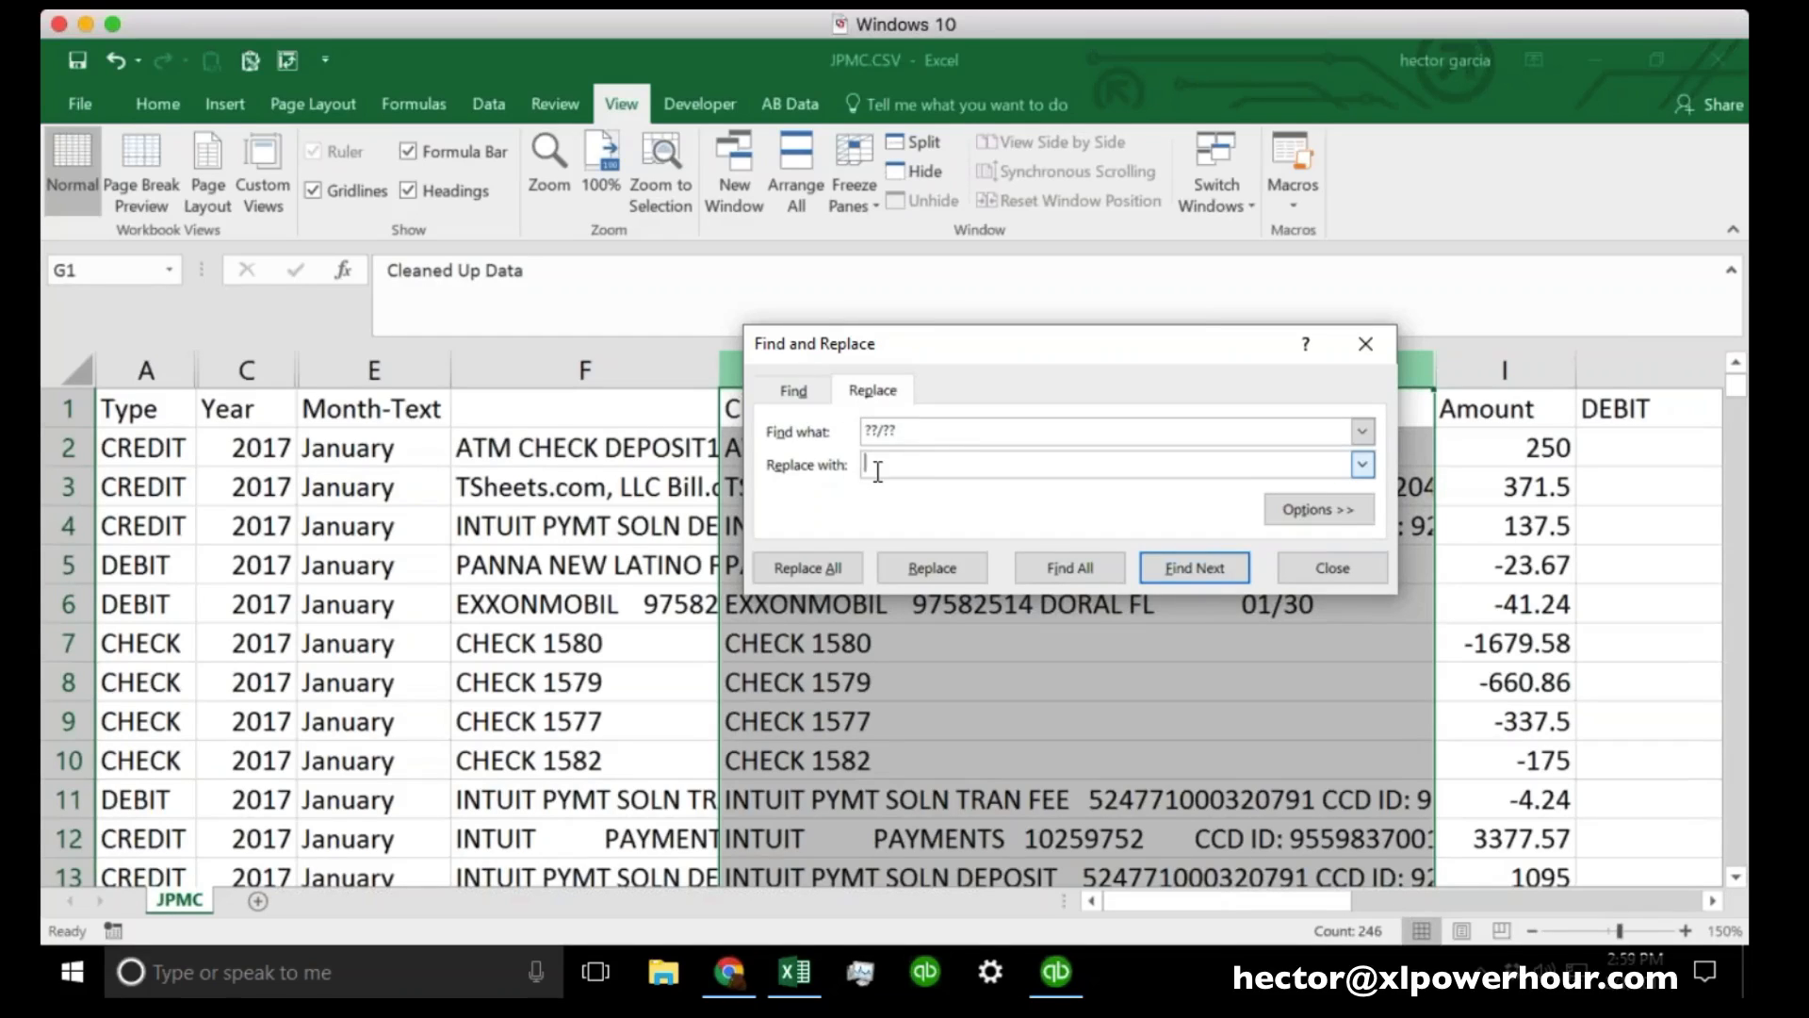
left_click(808, 567)
left_click(909, 580)
left_click(1332, 568)
scroll(1283, 680, "down", 4)
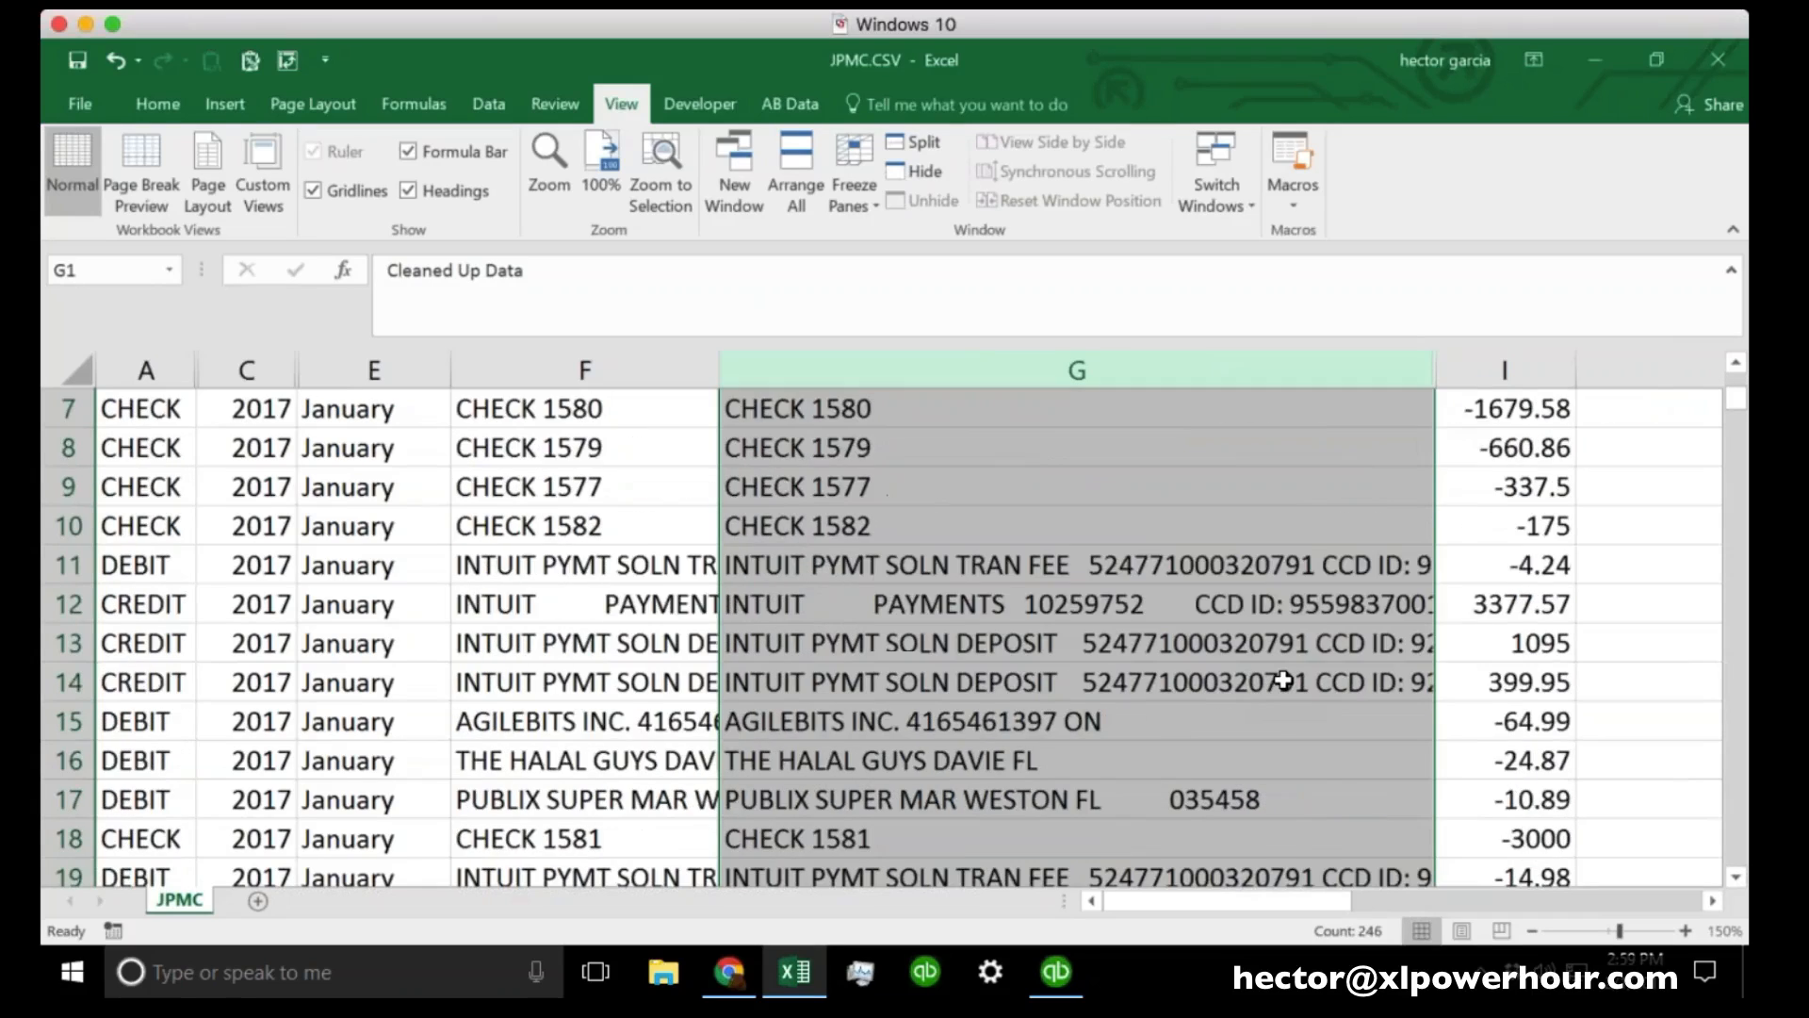
scroll(1284, 680, "up", 1)
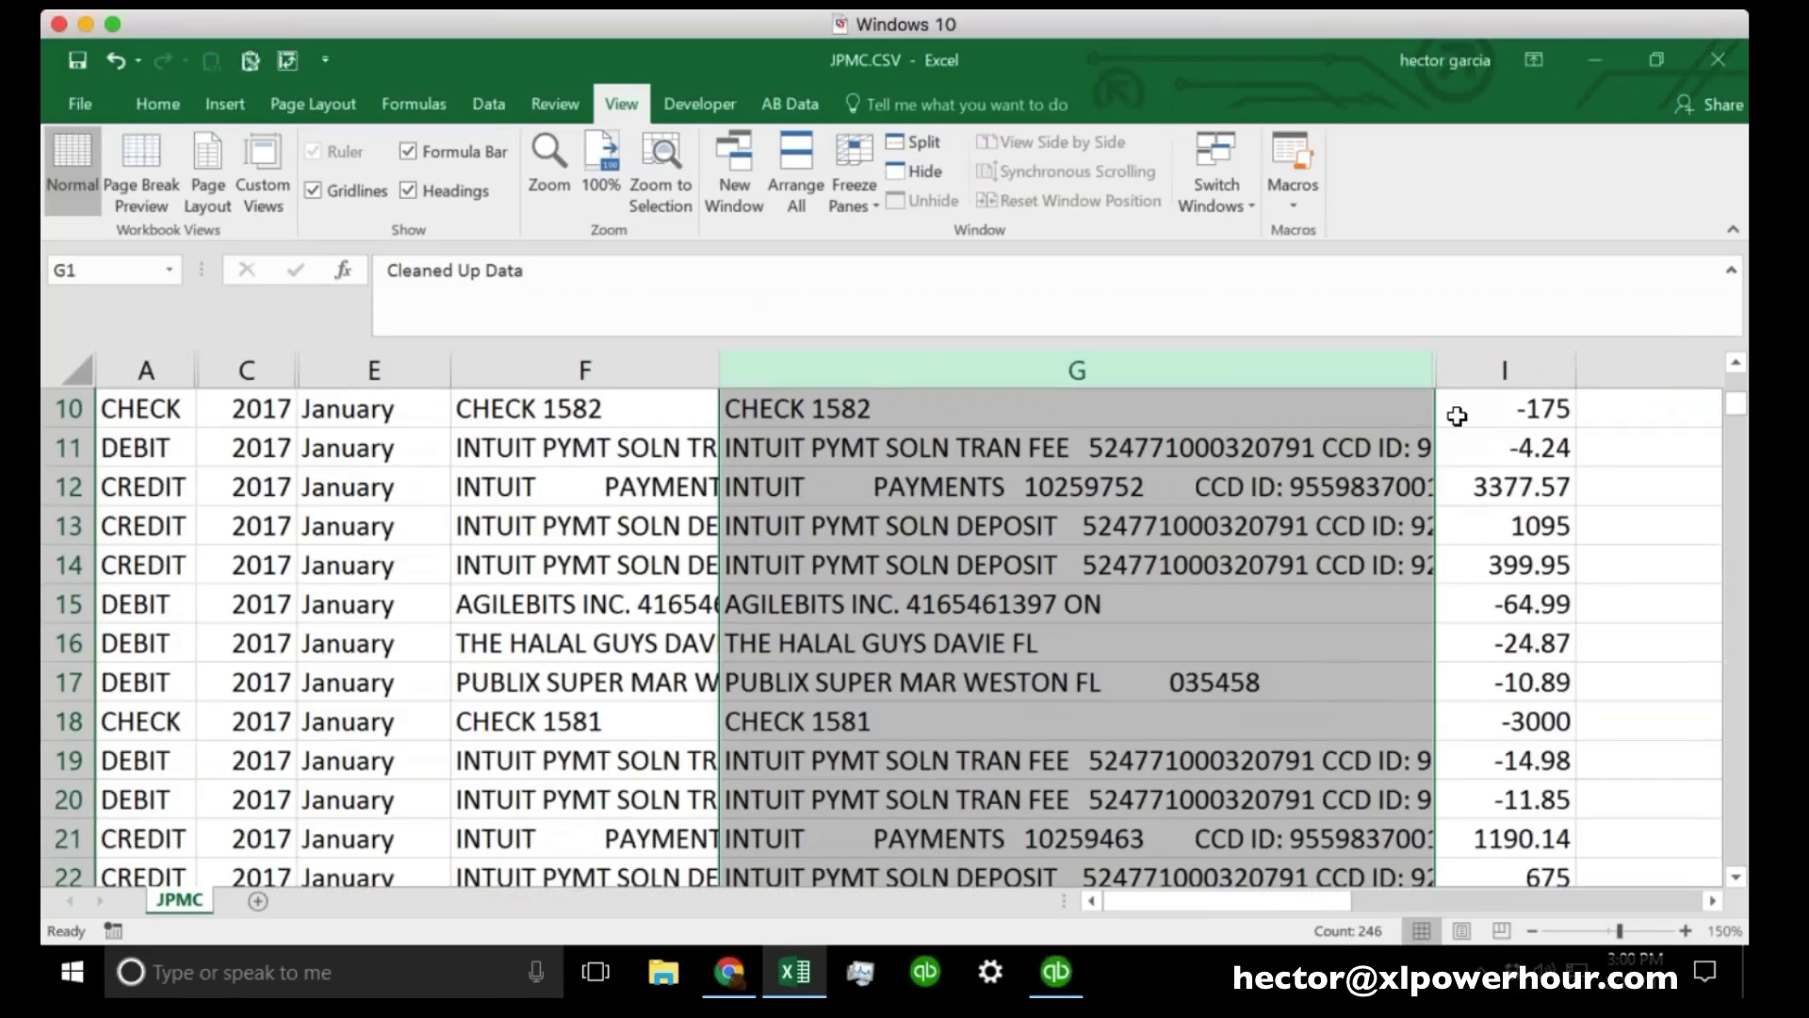
Widen the Cleaned Up Data column and examine the reference numbers and CCD IDs in the INTUIT PYMT SOLN descriptions.
left_click_drag(1434, 371, 1557, 373)
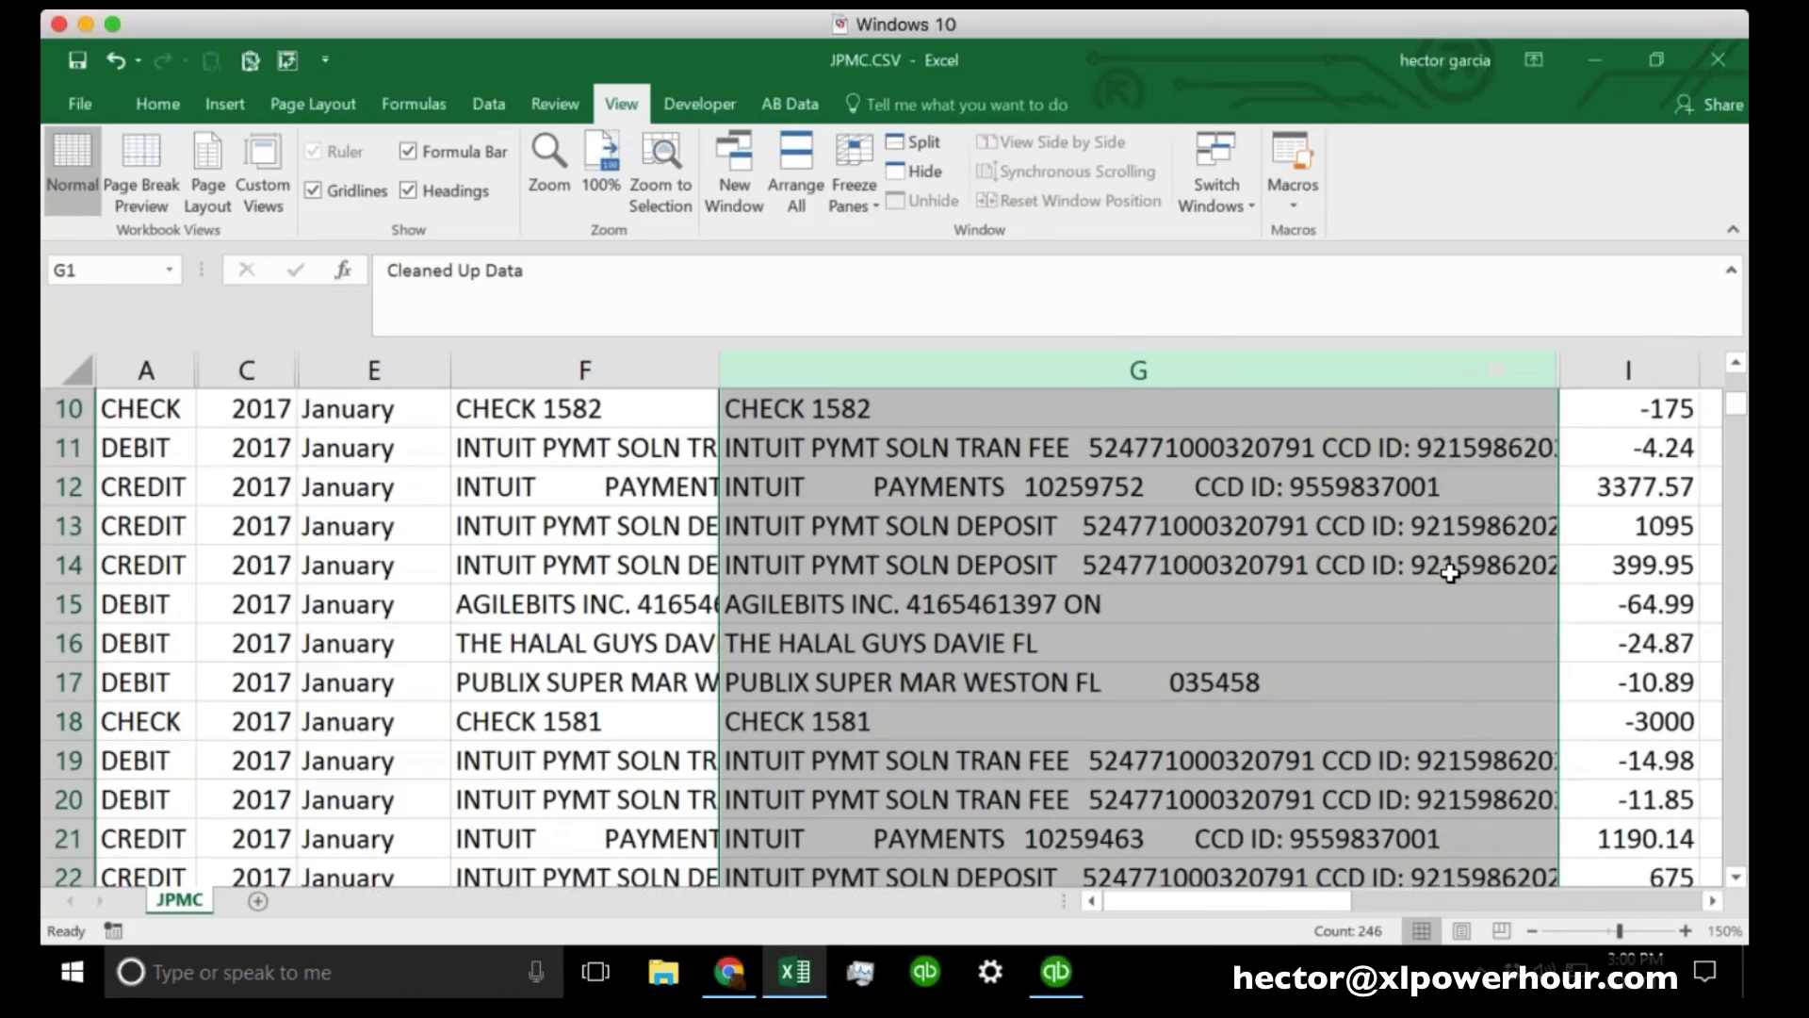
left_click(1446, 565)
left_click(1104, 445)
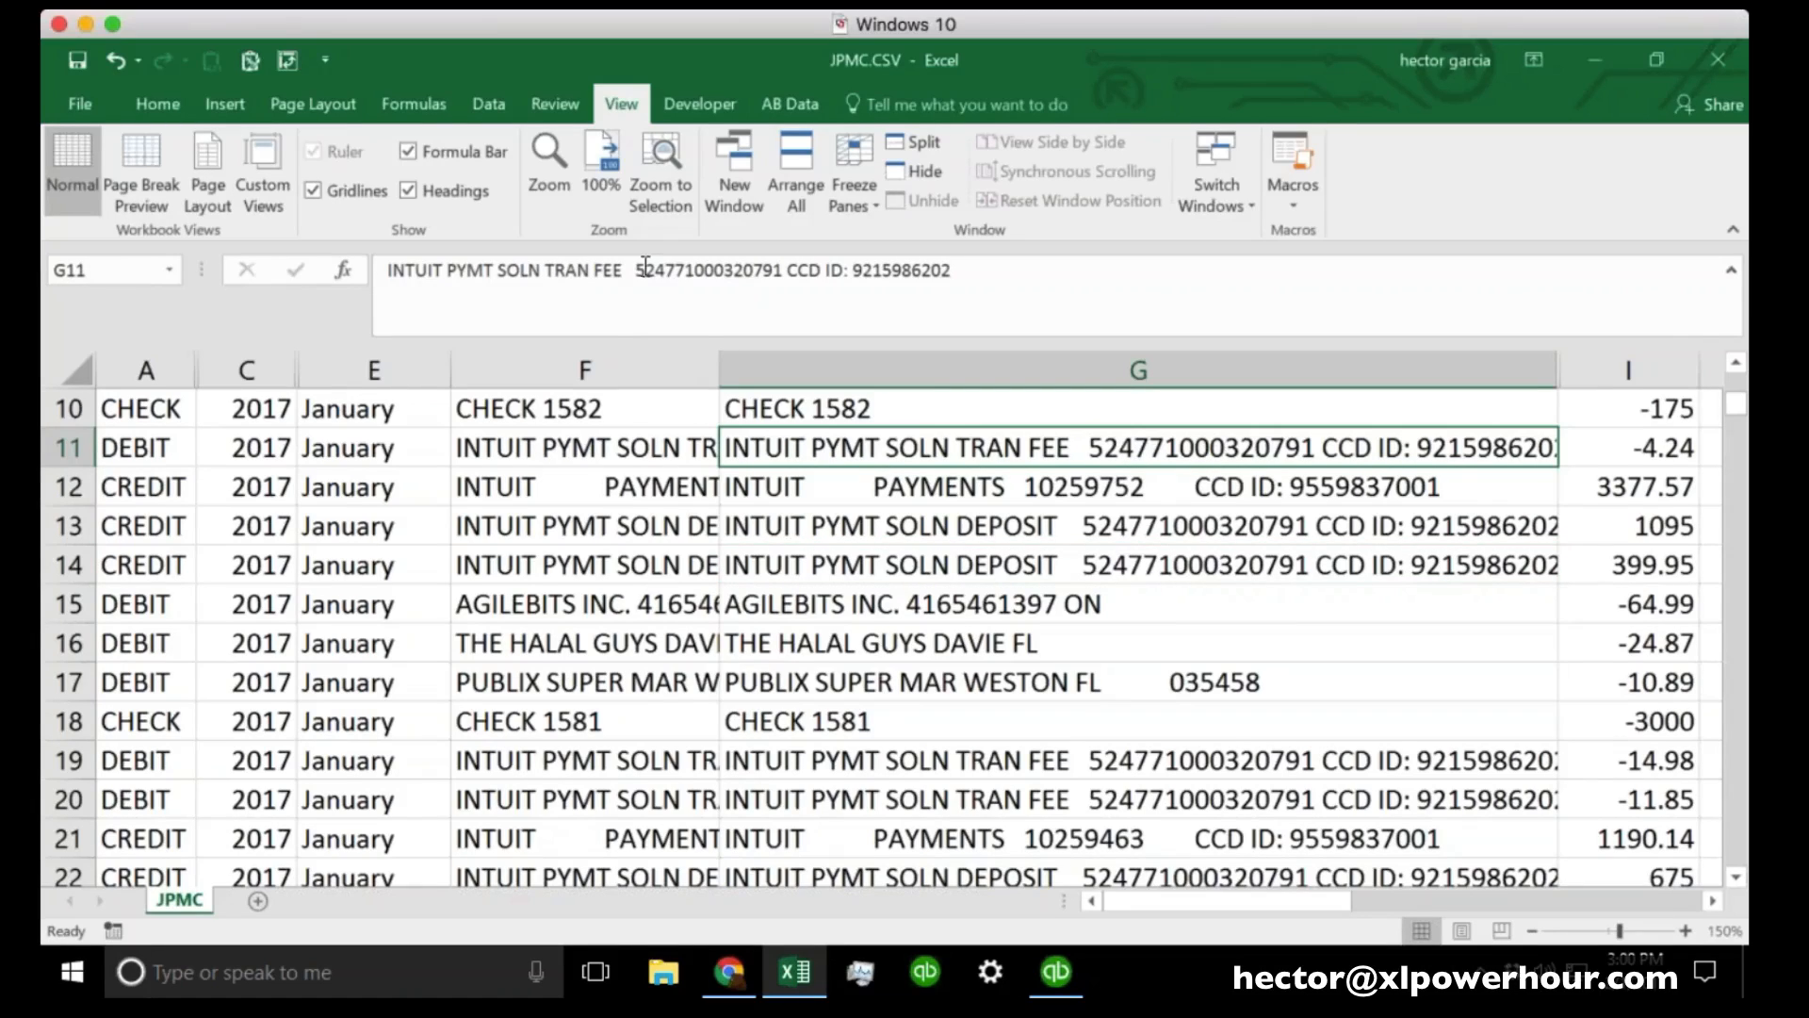
left_click_drag(633, 270, 842, 270)
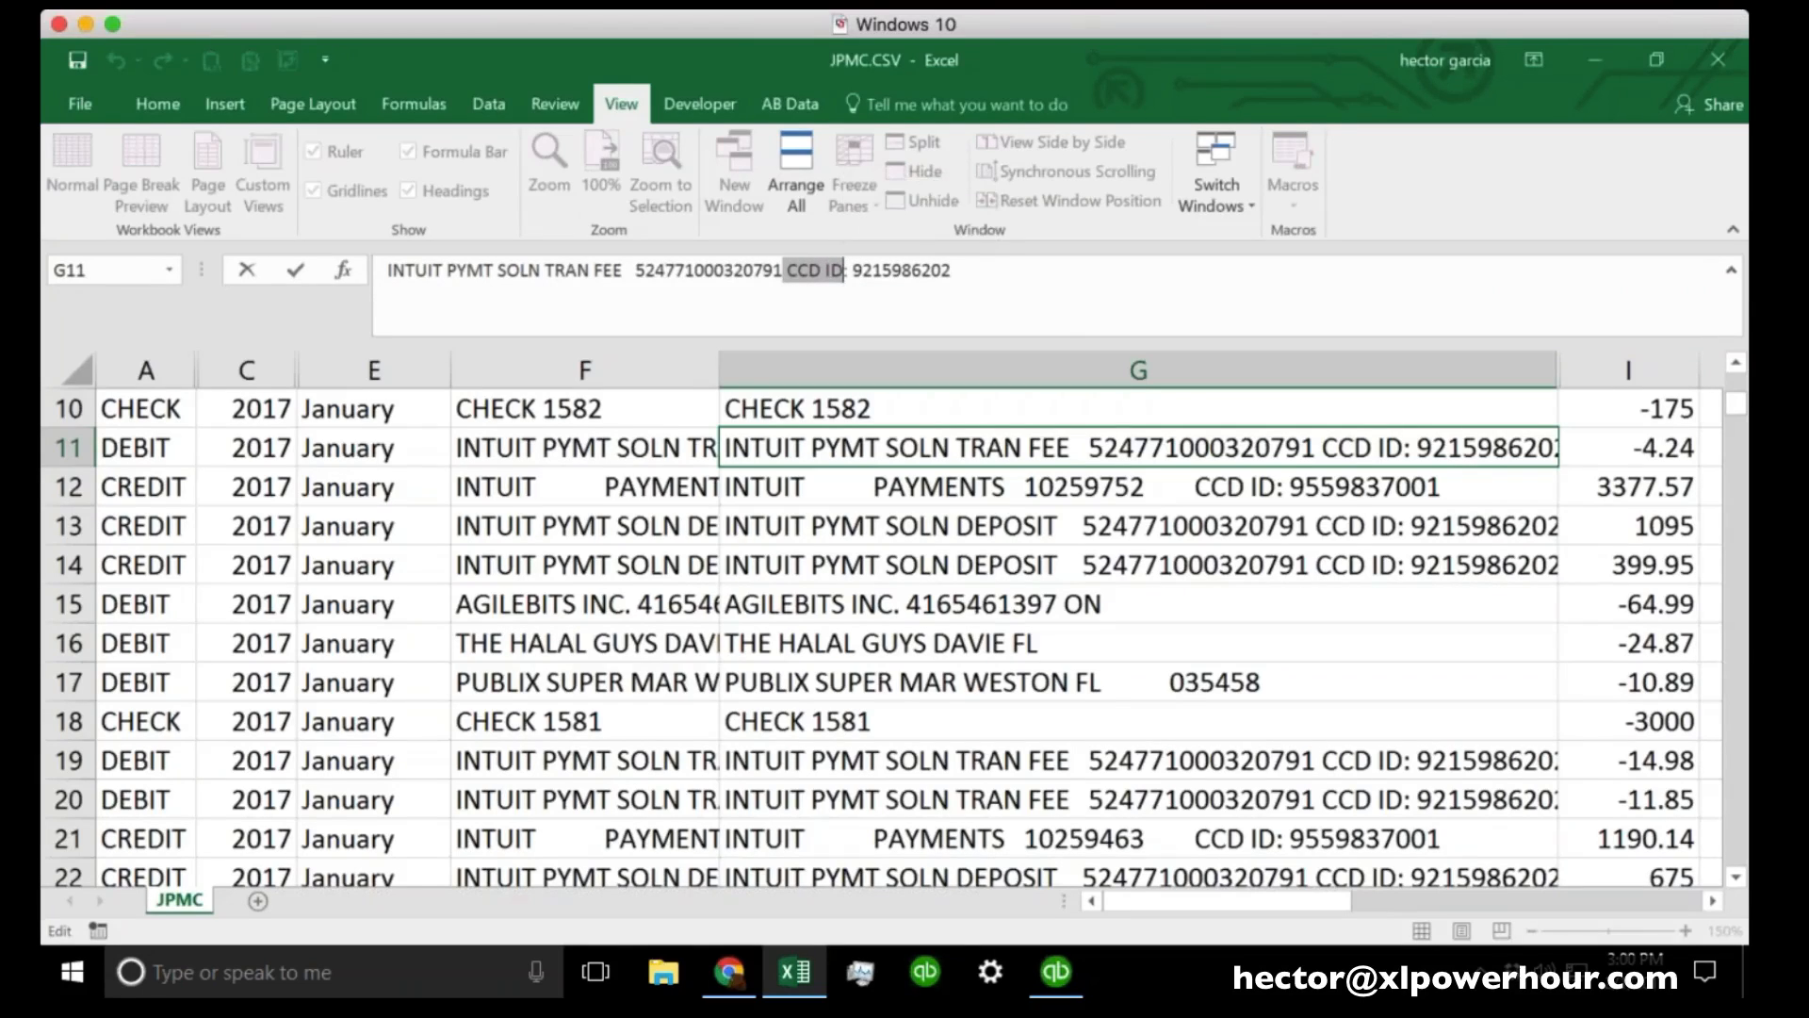
left_click(1418, 761)
left_click(1418, 808)
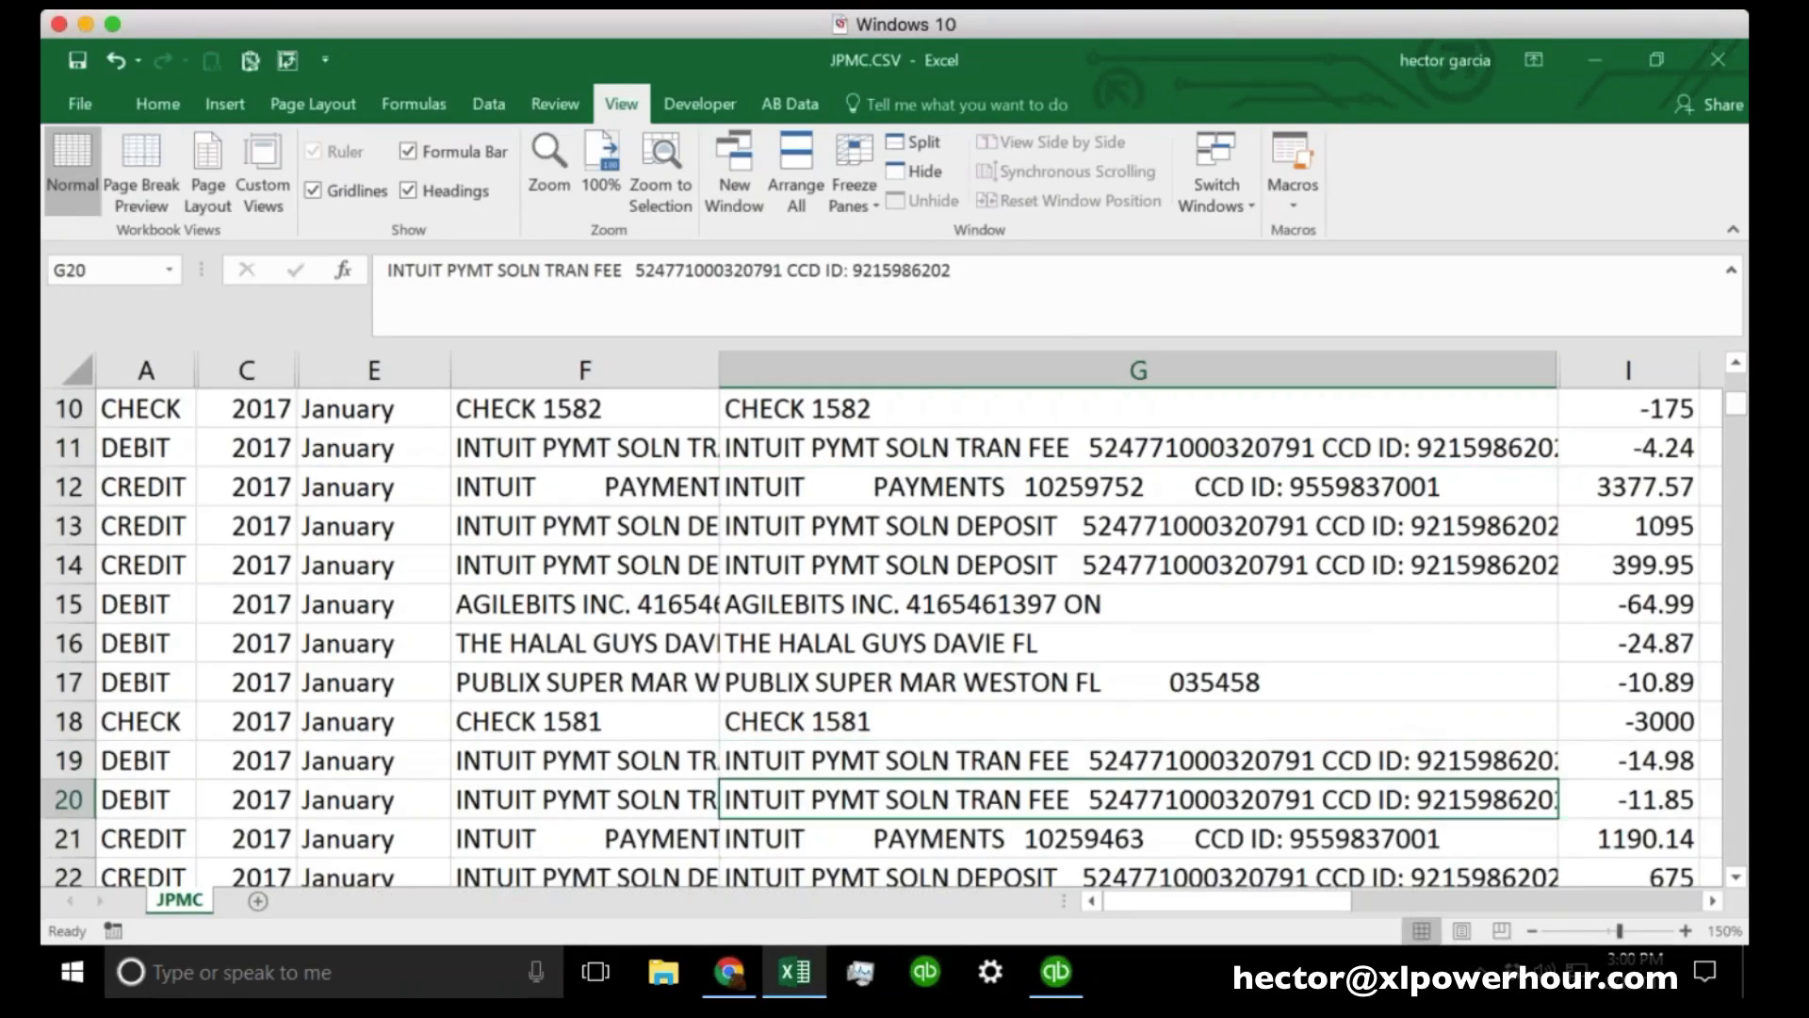
left_click(1418, 873)
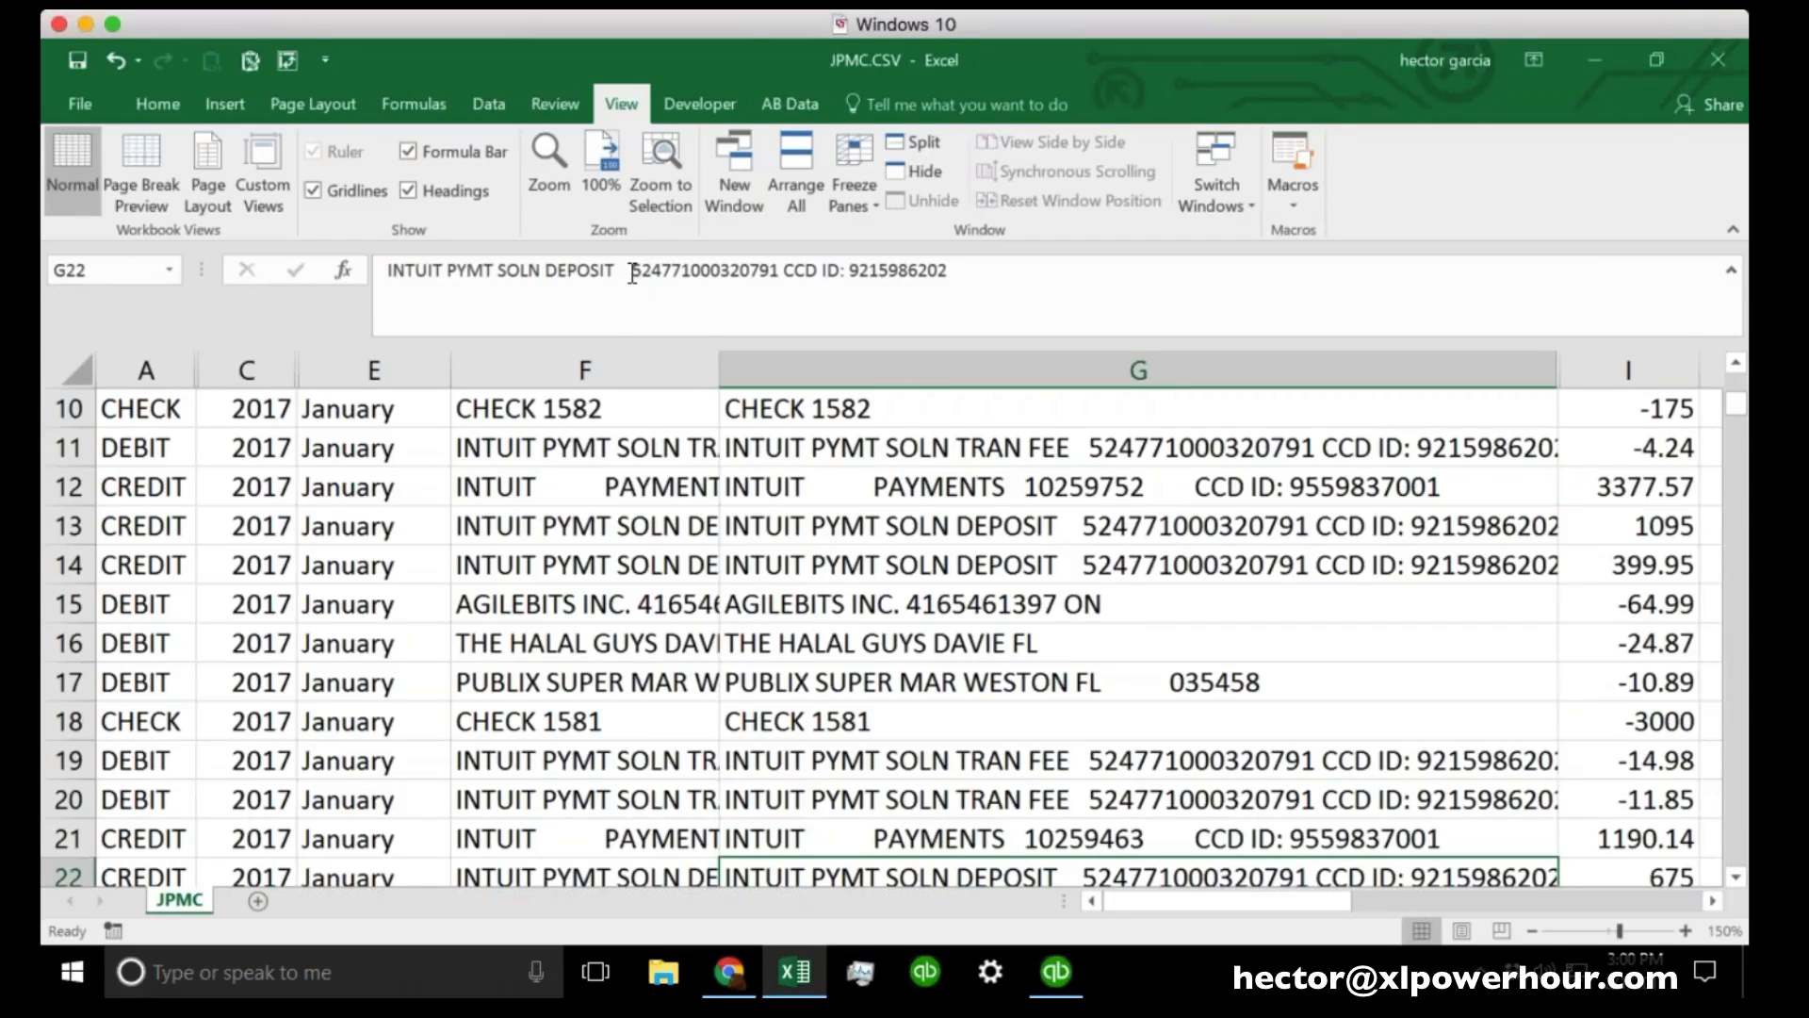
Copy the reference number and CCD ID from the G22 description, and replace all its occurrences in the column with nothing.
left_click_drag(631, 273, 989, 268)
key("ctrl+c")
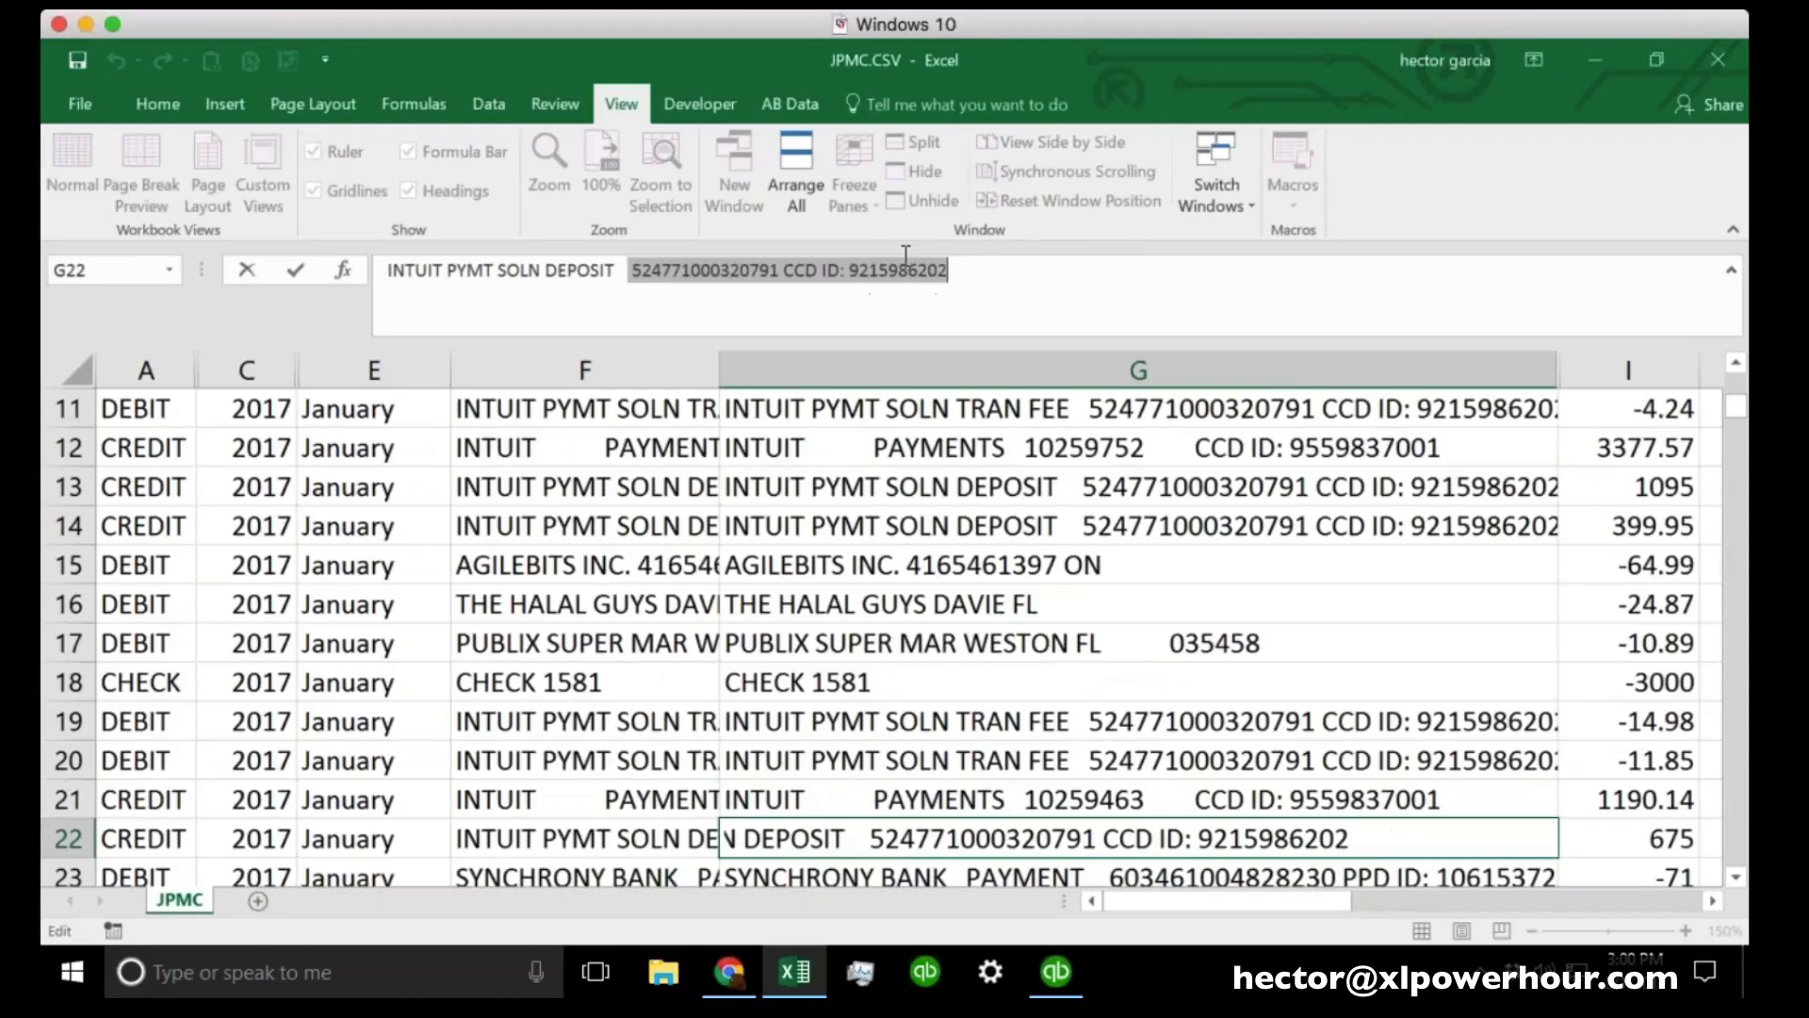
left_click(1018, 373)
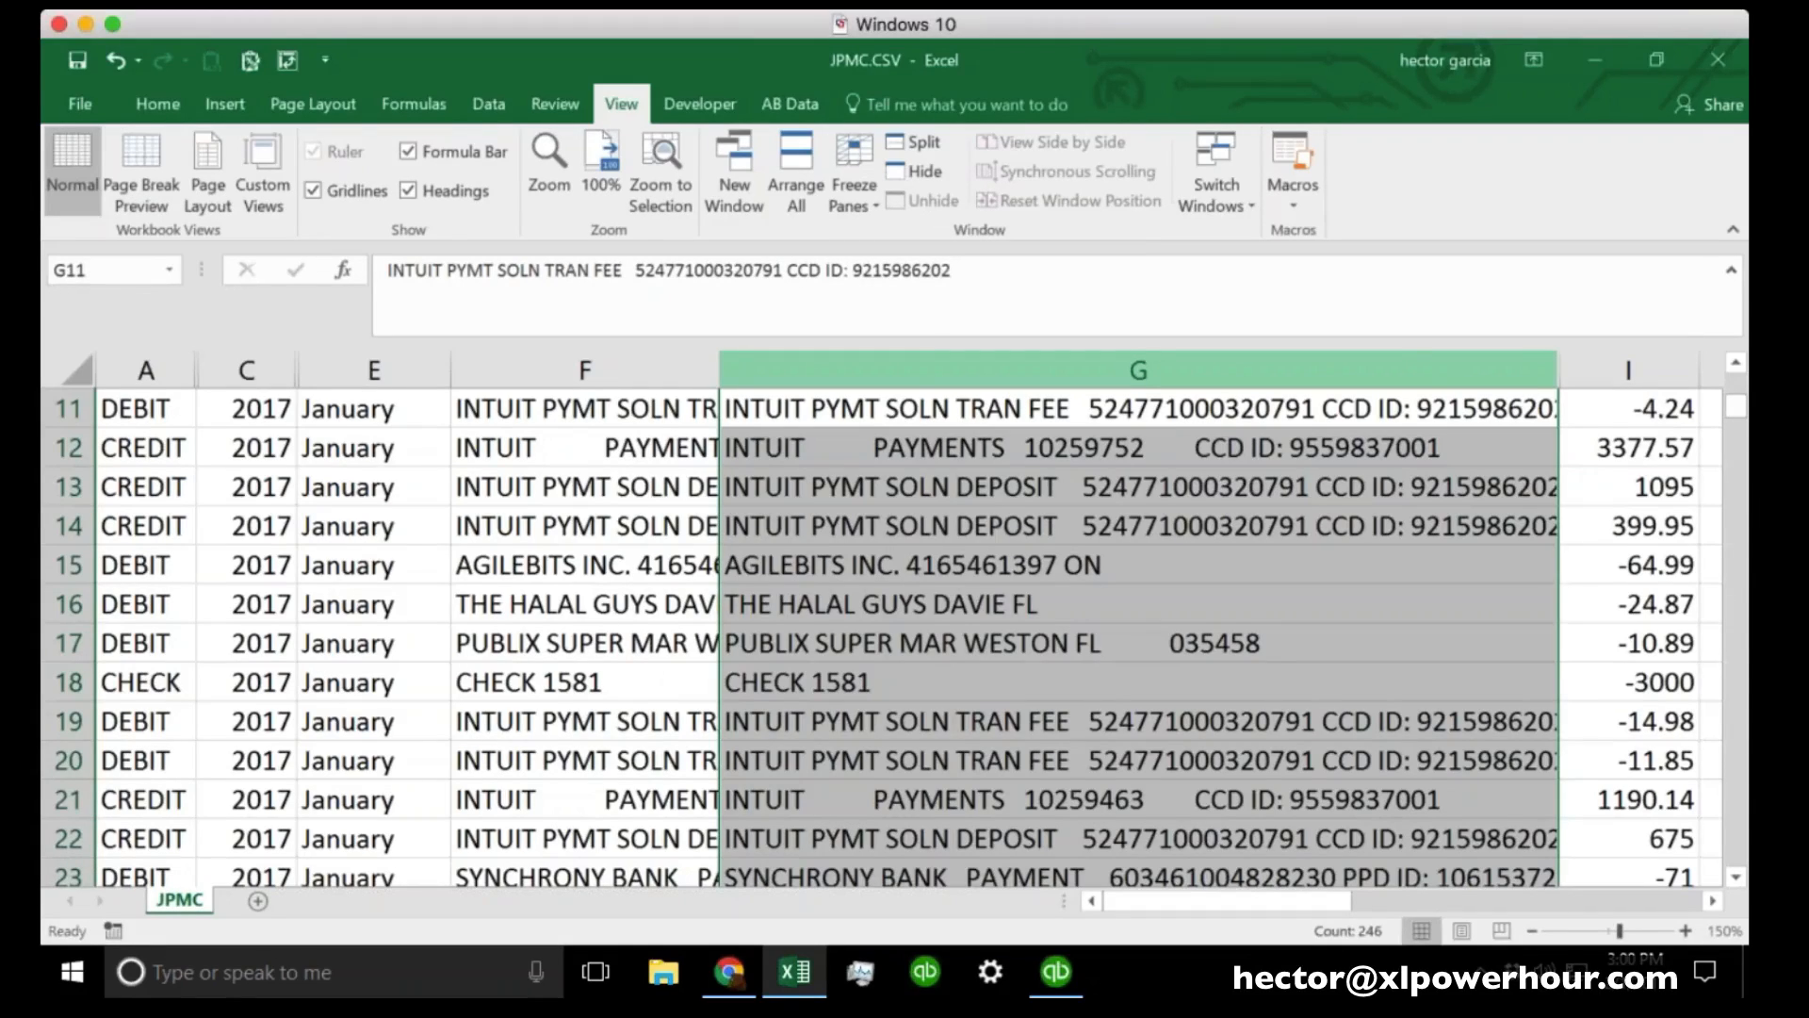
key("ctrl+f")
left_click(895, 420)
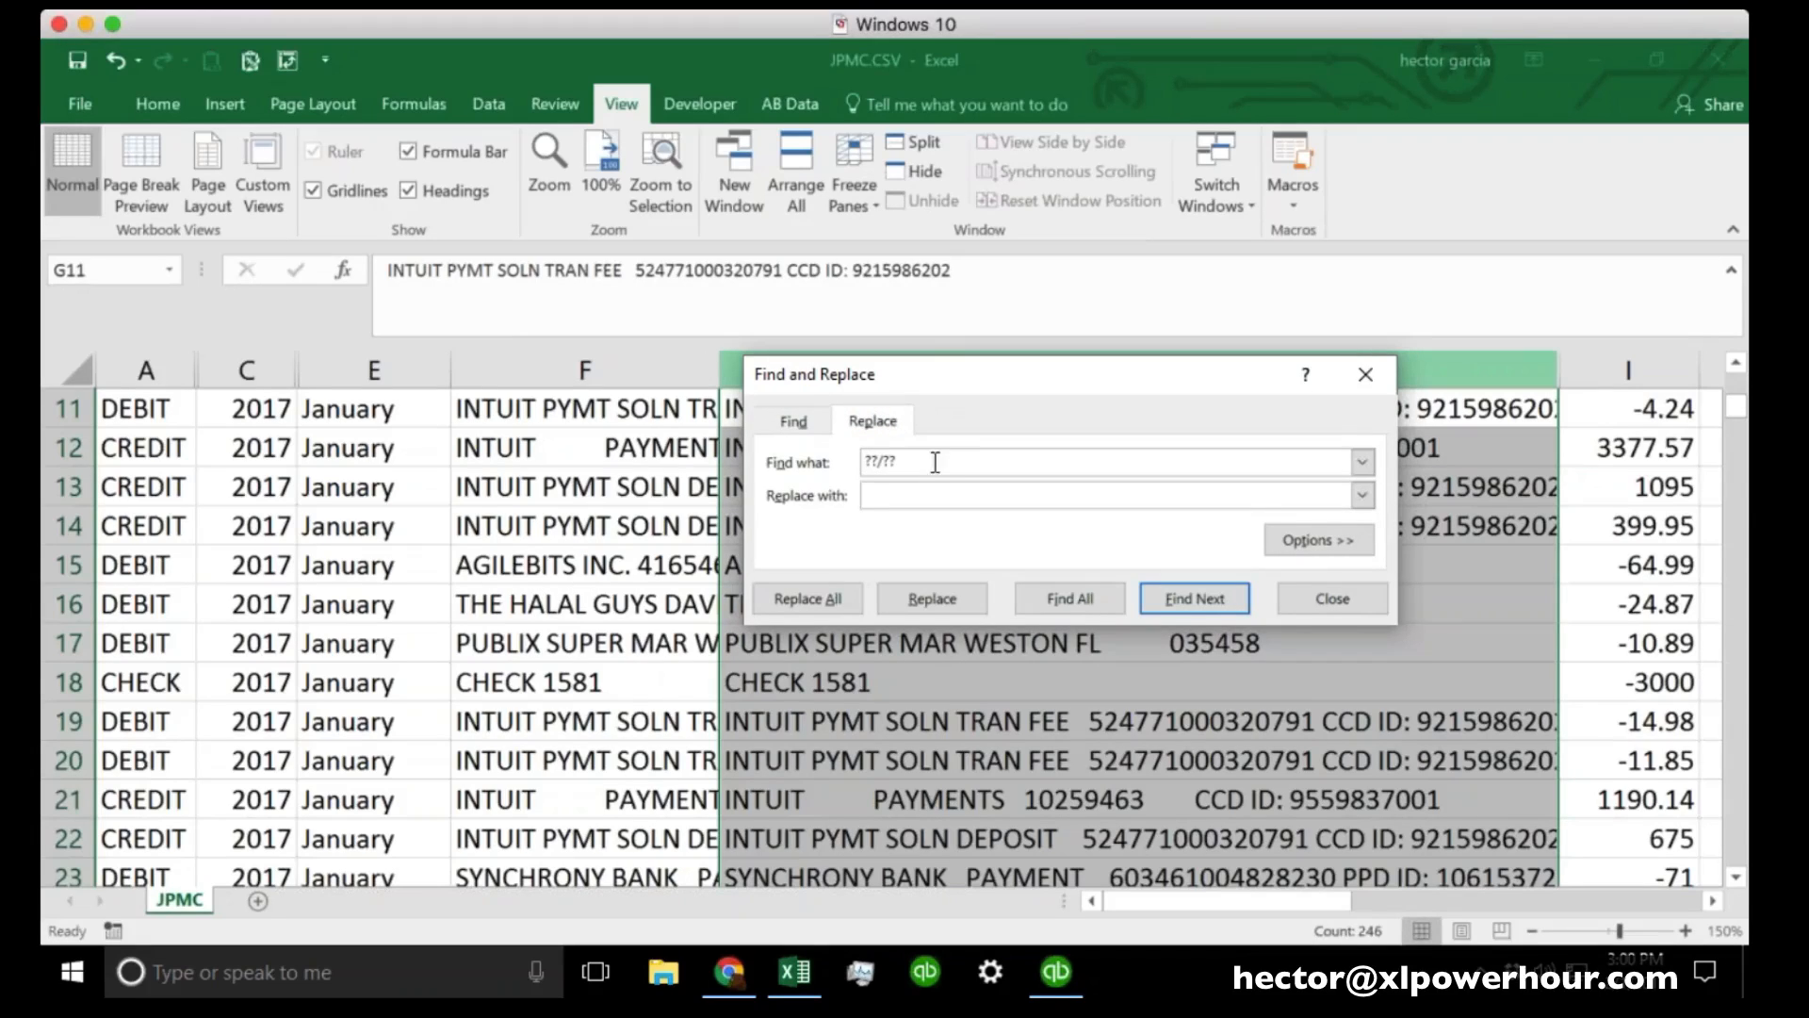
key("ctrl+v")
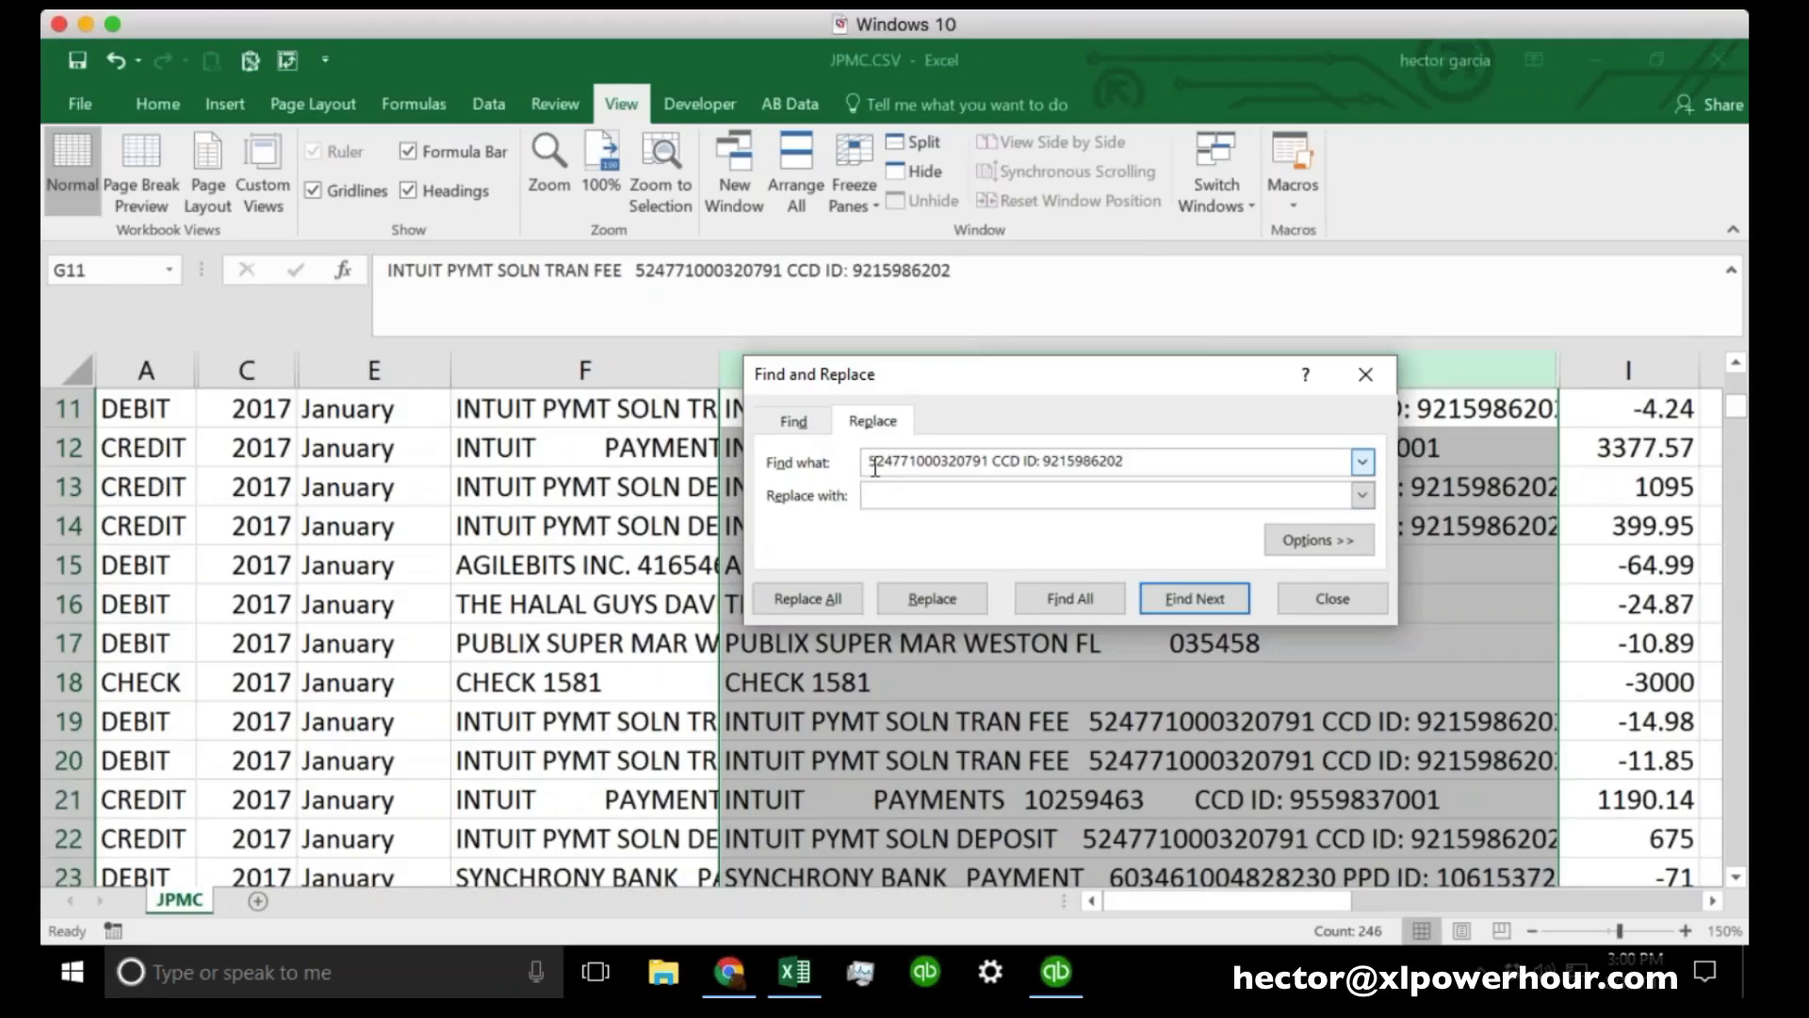
left_click(902, 499)
left_click(820, 594)
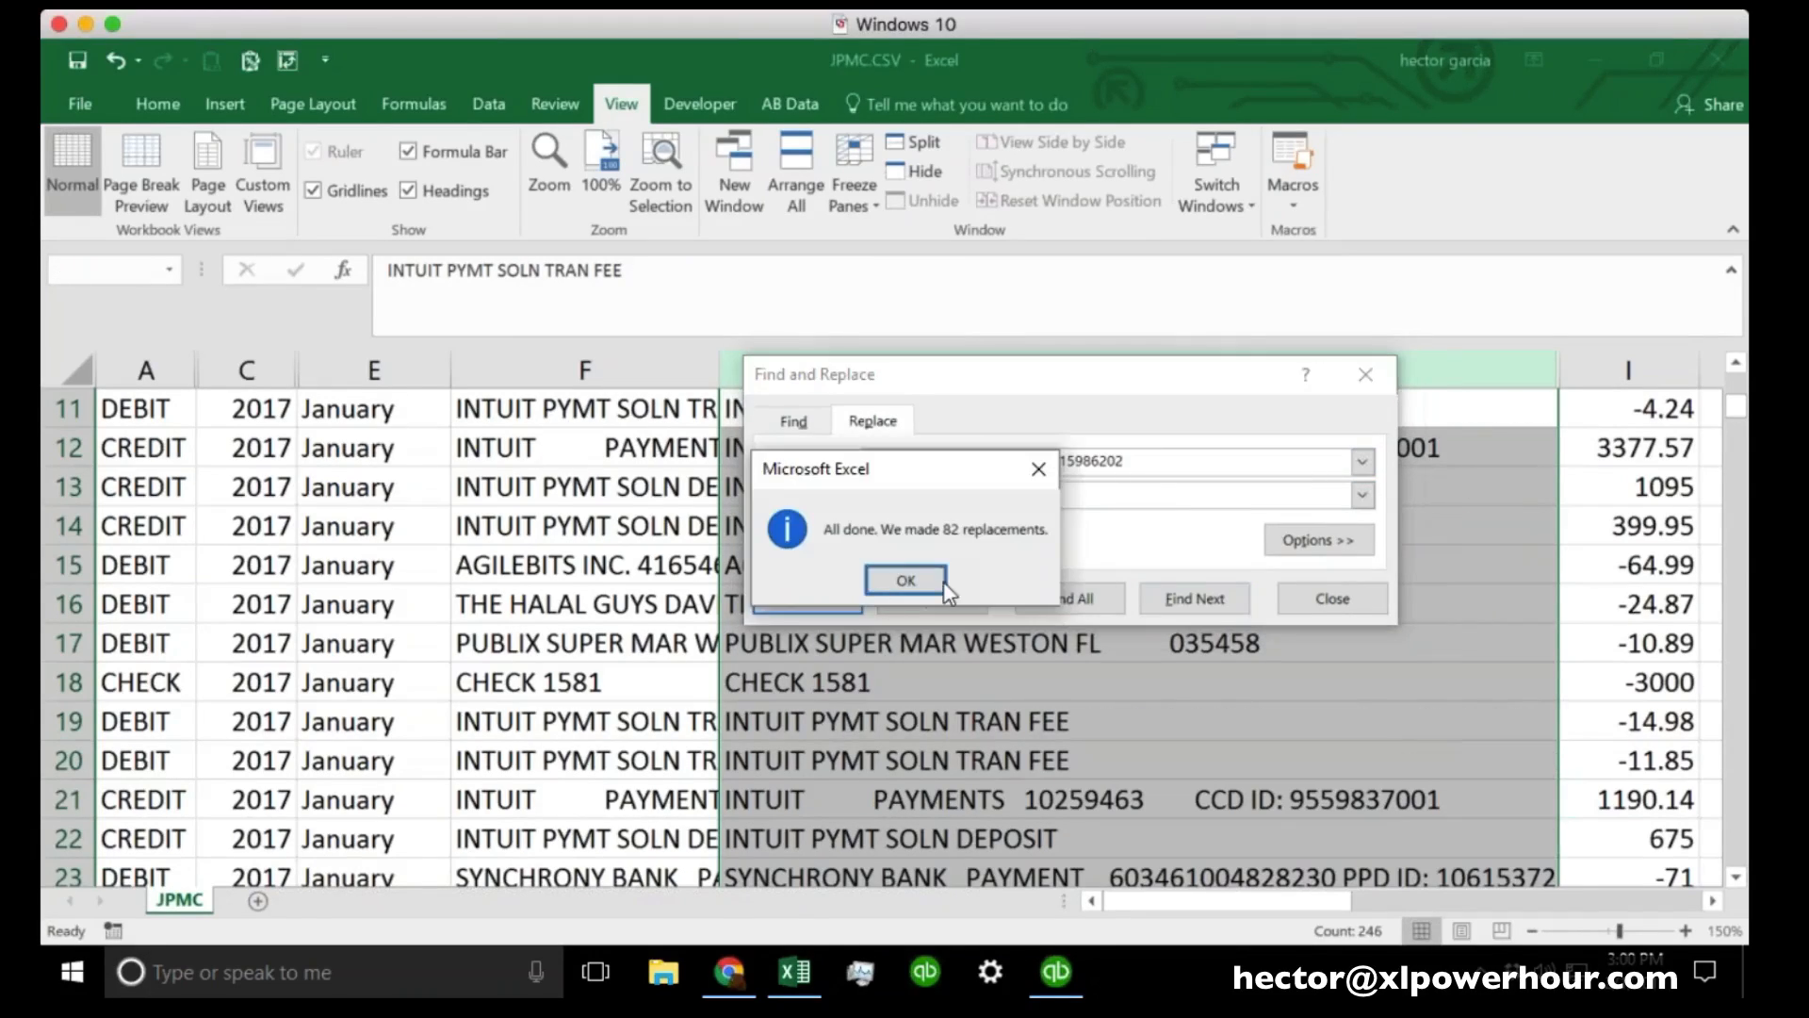
left_click(906, 580)
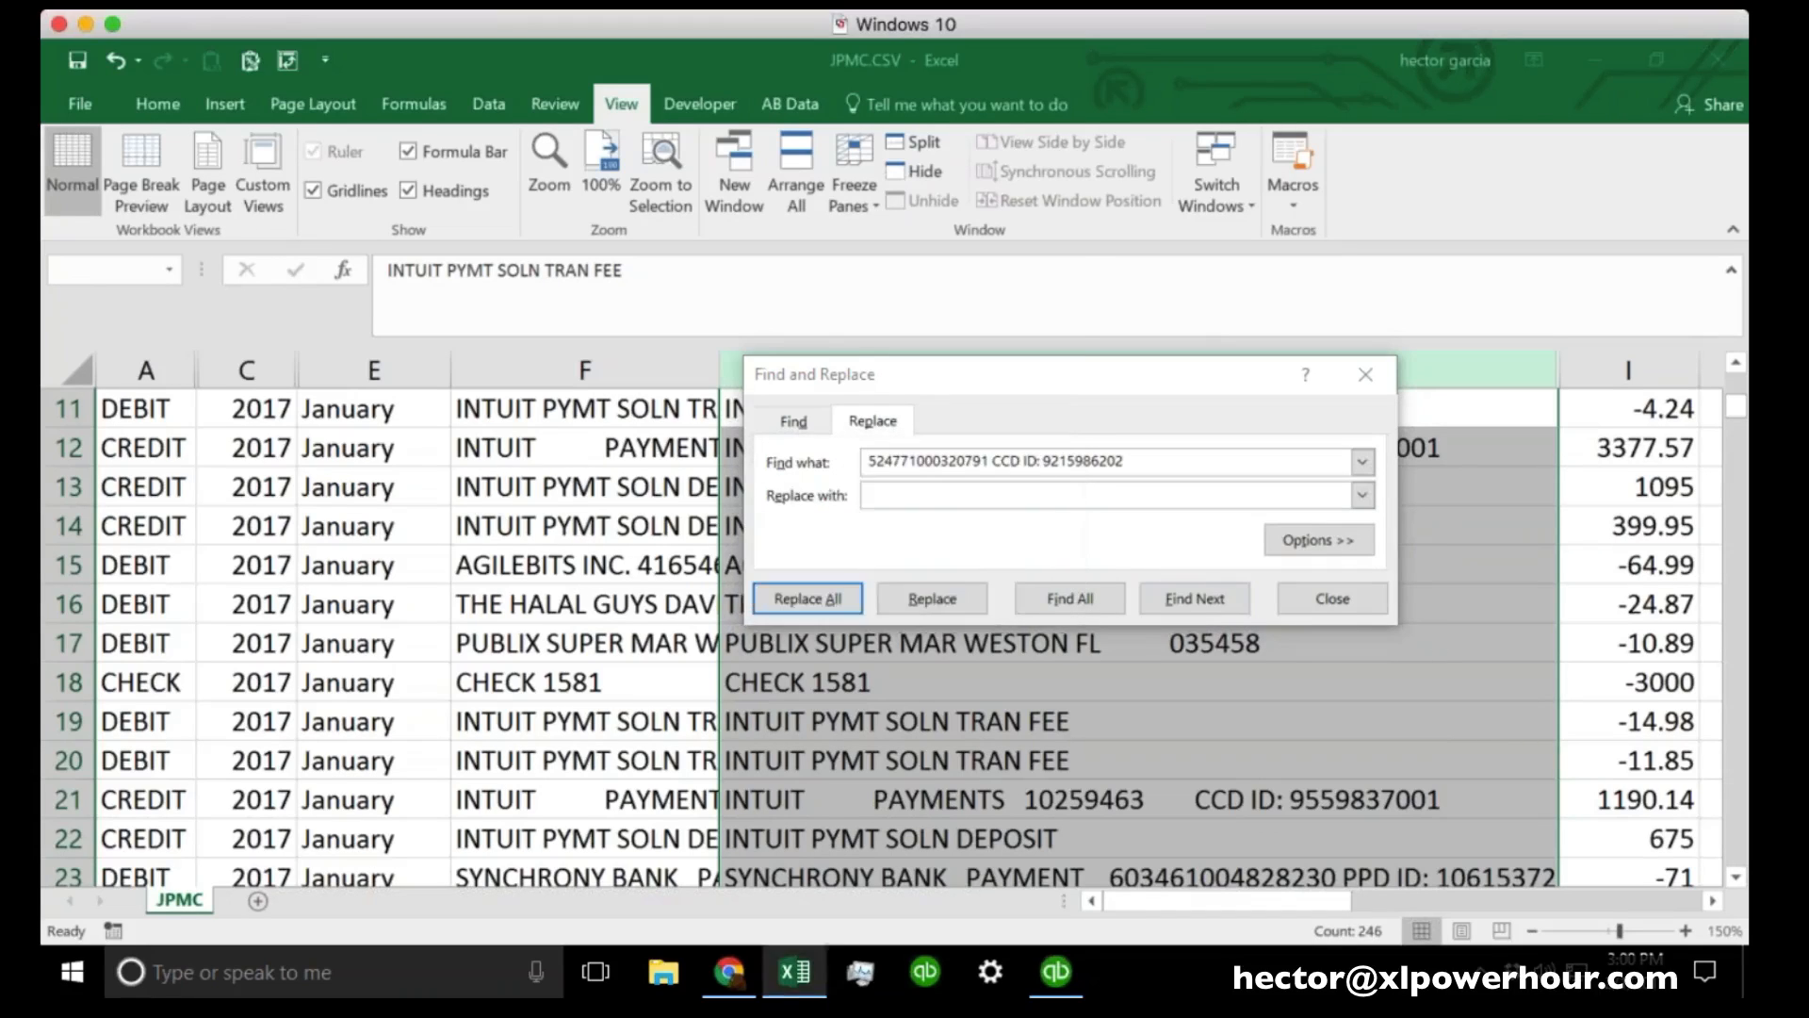
left_click(1319, 603)
Review the cleaned descriptions and widen column F to fit the shortened descriptions.
scroll(1303, 617, "down", 2)
left_click(1300, 857)
scroll(1300, 857, "down", 2)
scroll(895, 636, "up", 7)
left_click_drag(719, 372, 1004, 372)
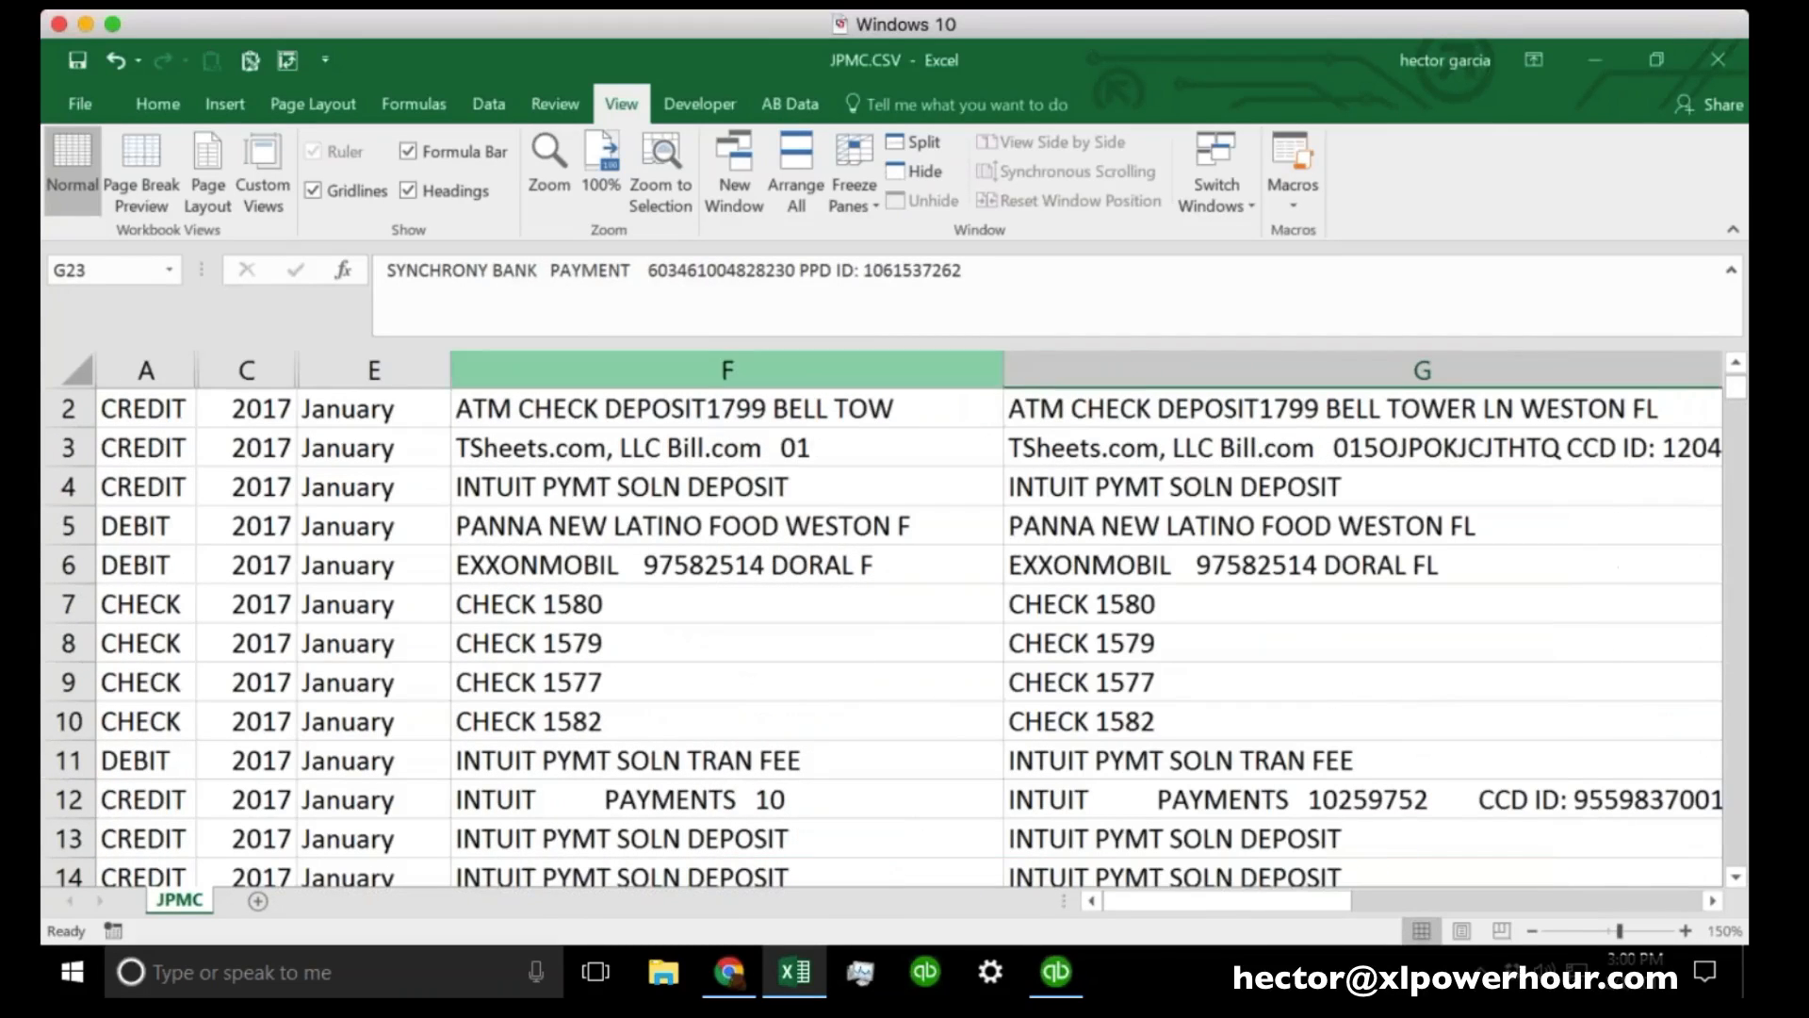
Compare the shortened descriptions in column F with the Cleaned Up Data column through the rows.
left_click(728, 370)
scroll(788, 540, "up", 1)
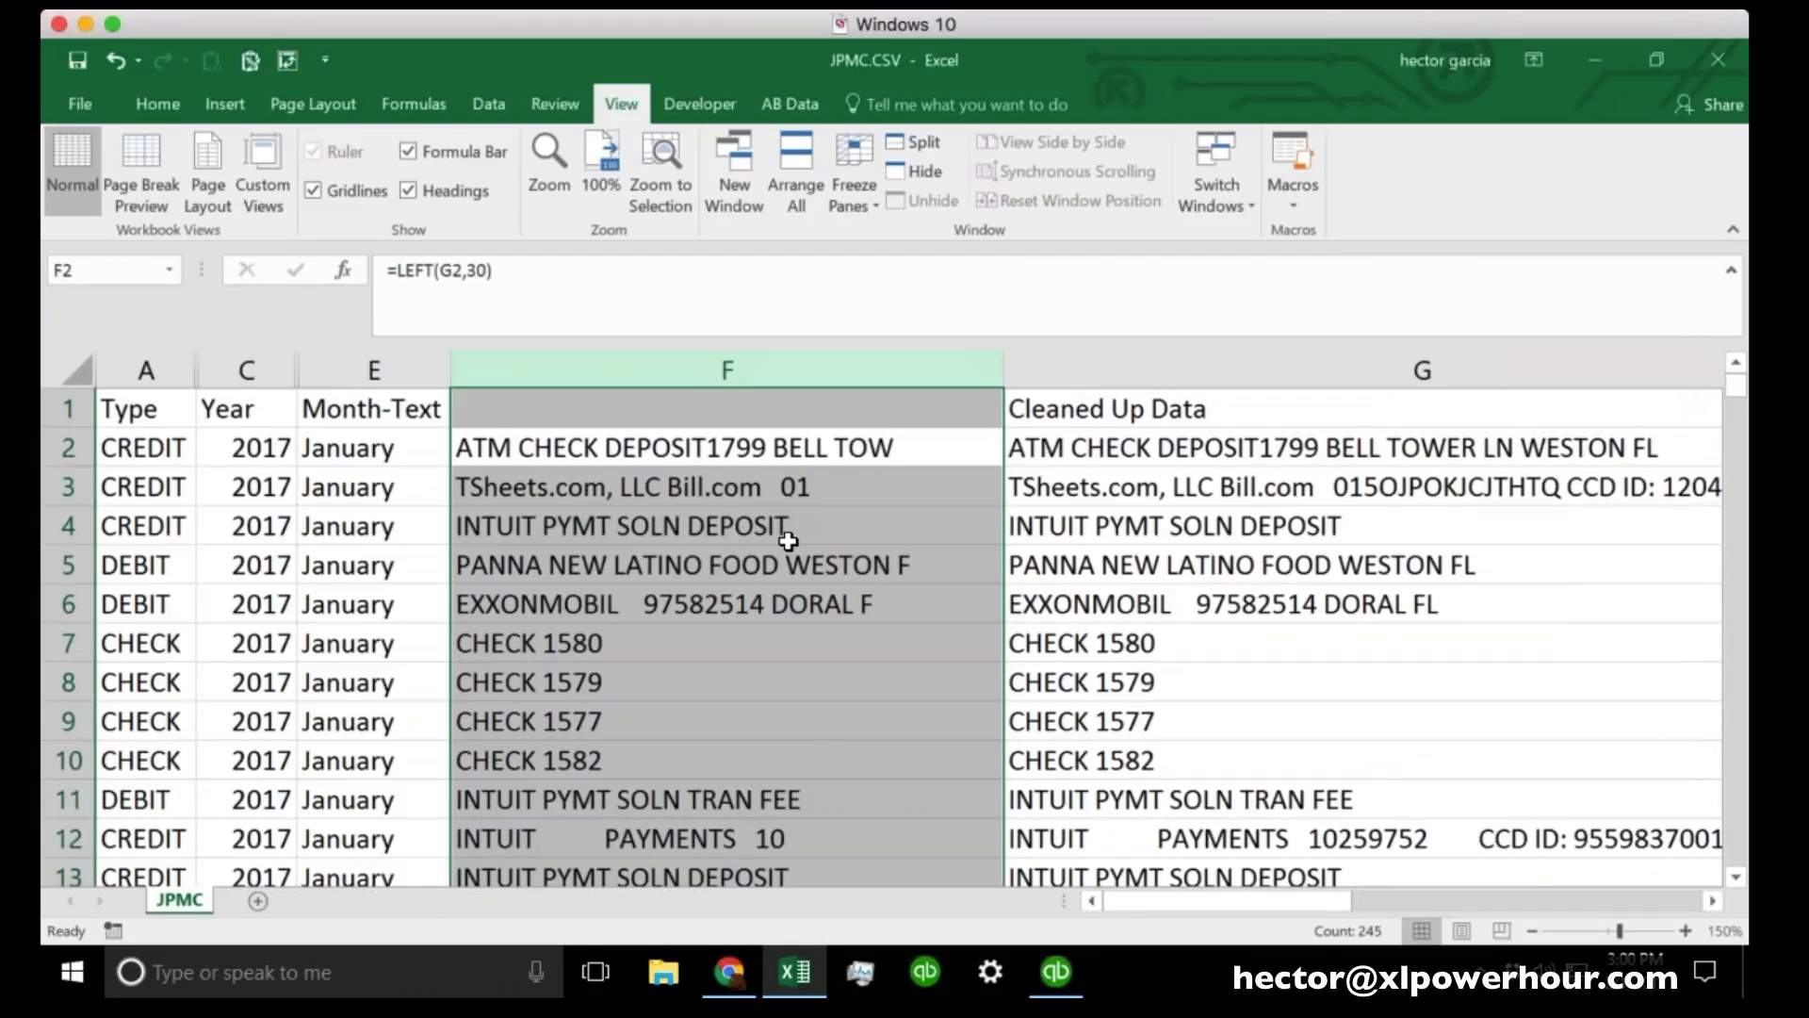
scroll(787, 541, "down", 11)
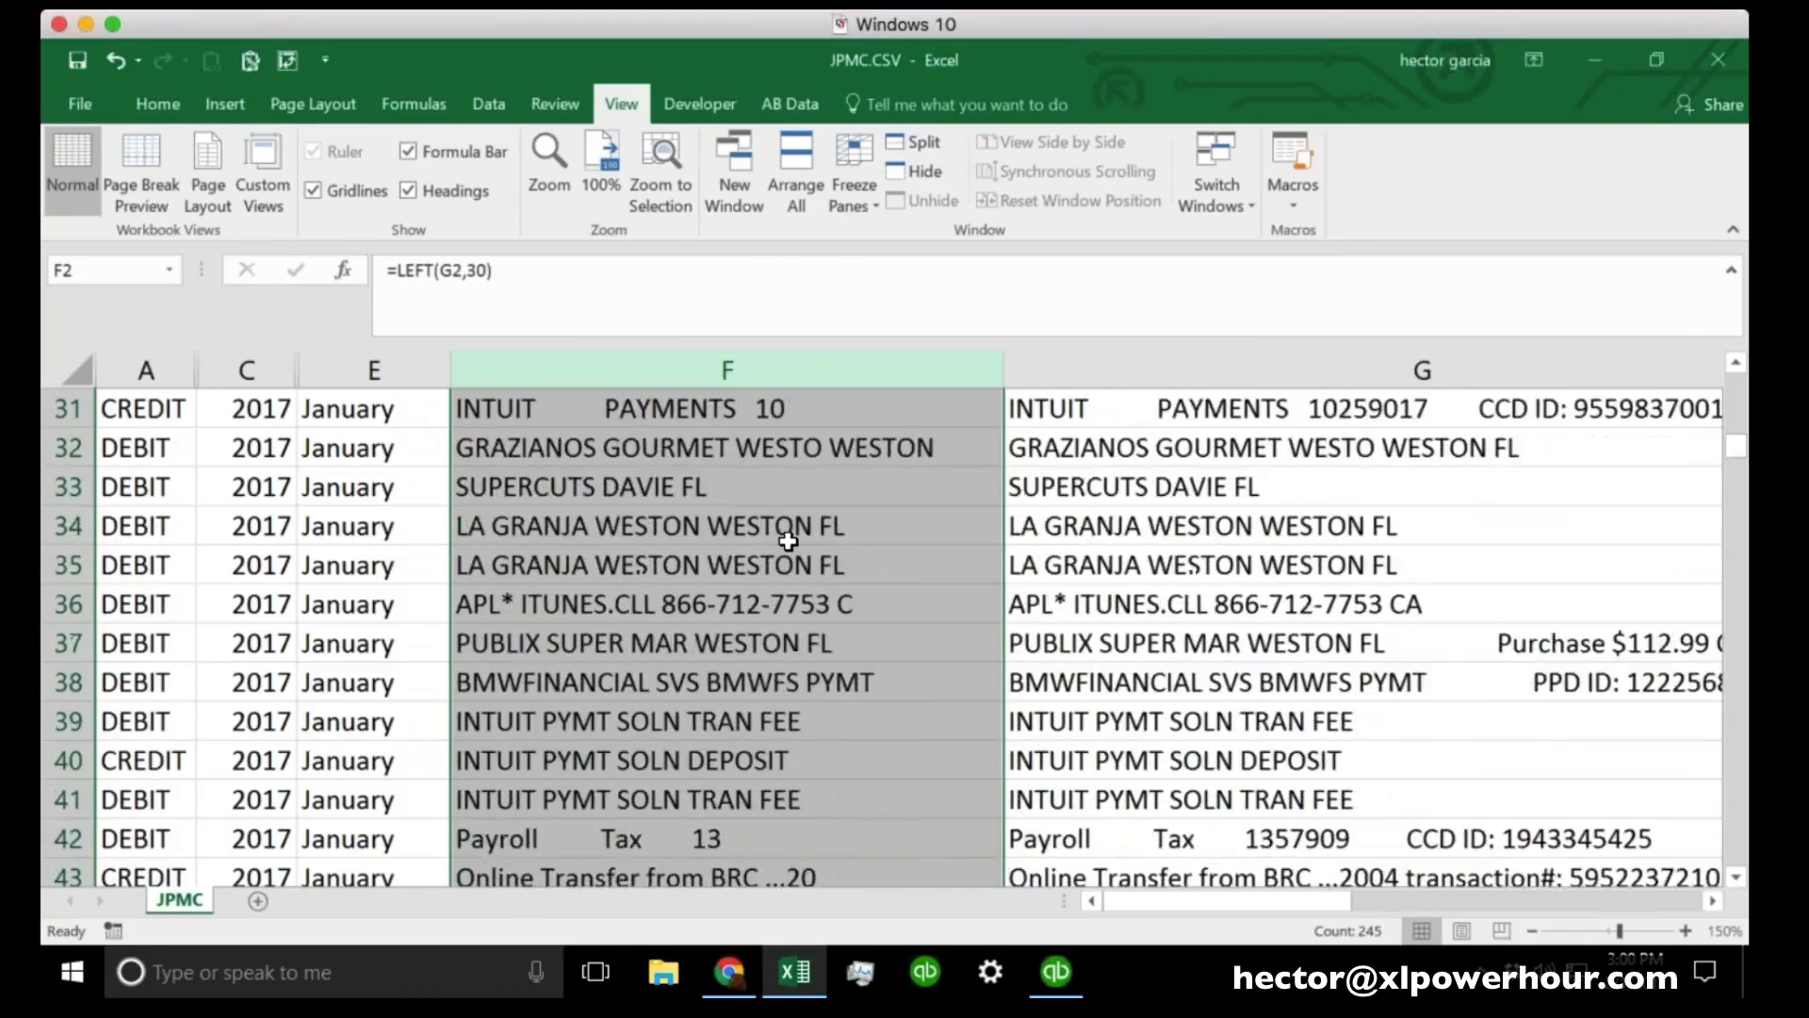
scroll(788, 541, "down", 2)
scroll(788, 541, "up", 13)
left_click(1131, 370)
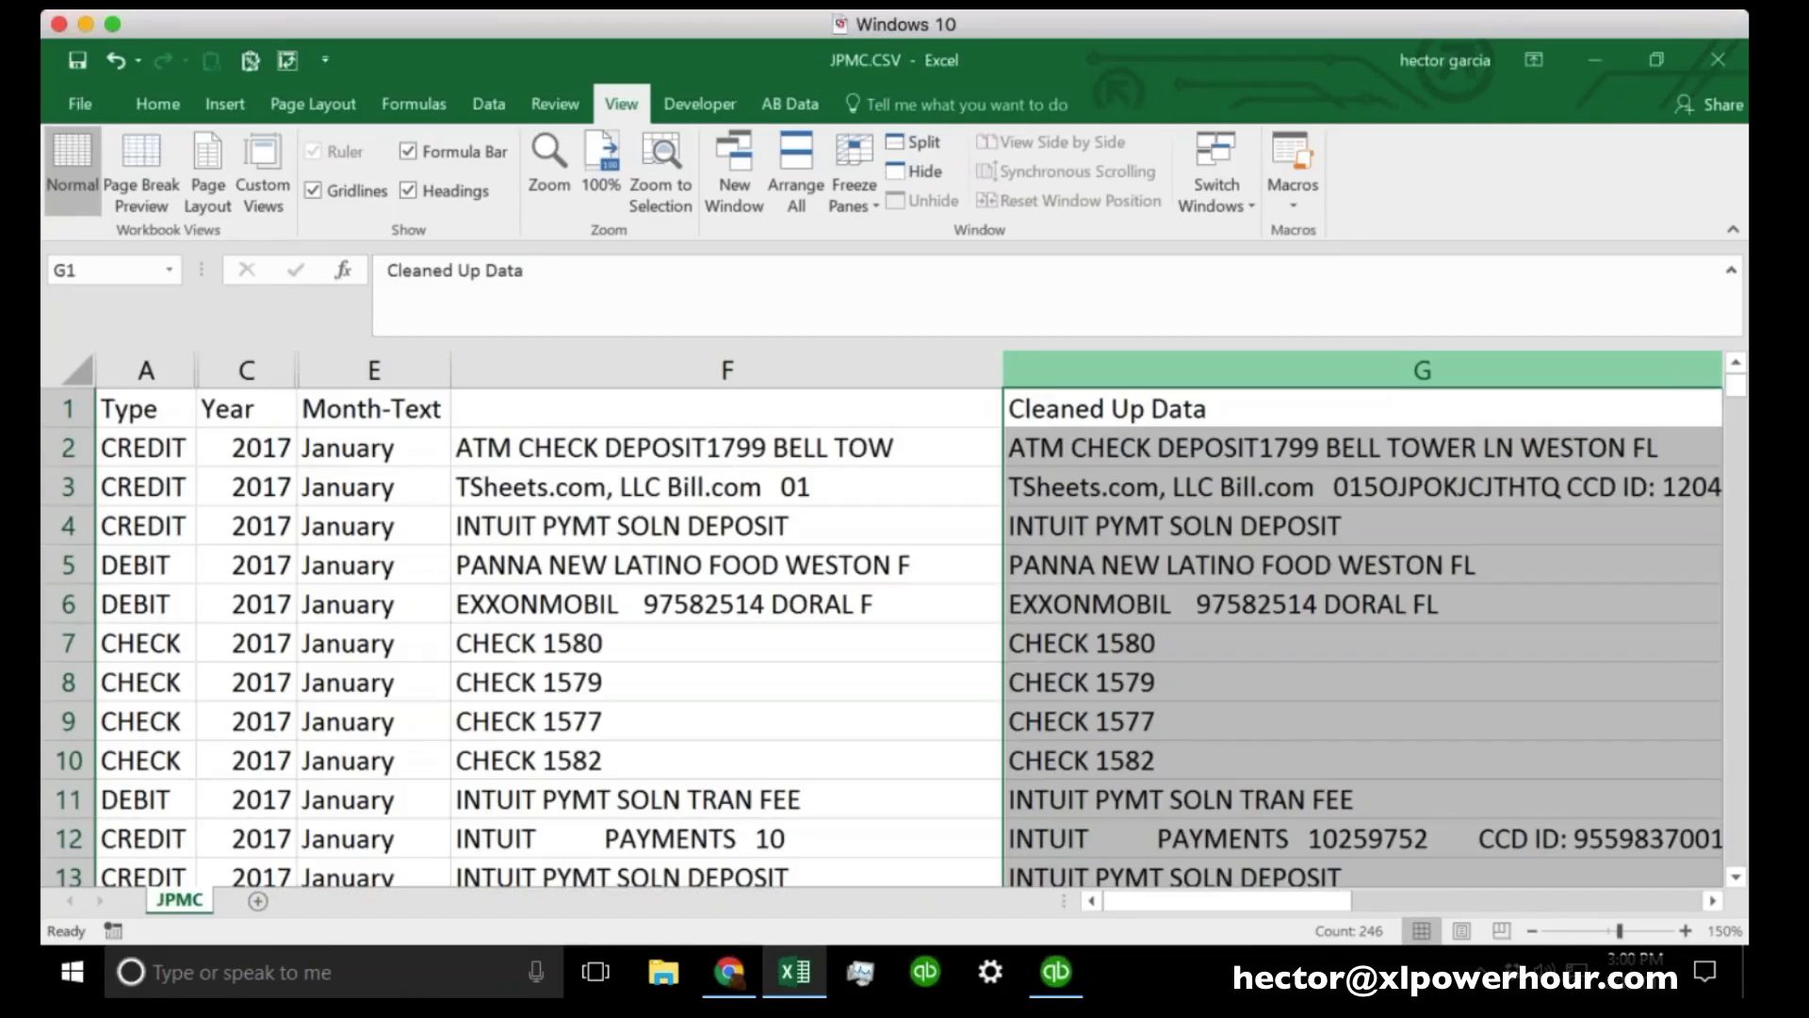
left_click(857, 363)
right_click(833, 369)
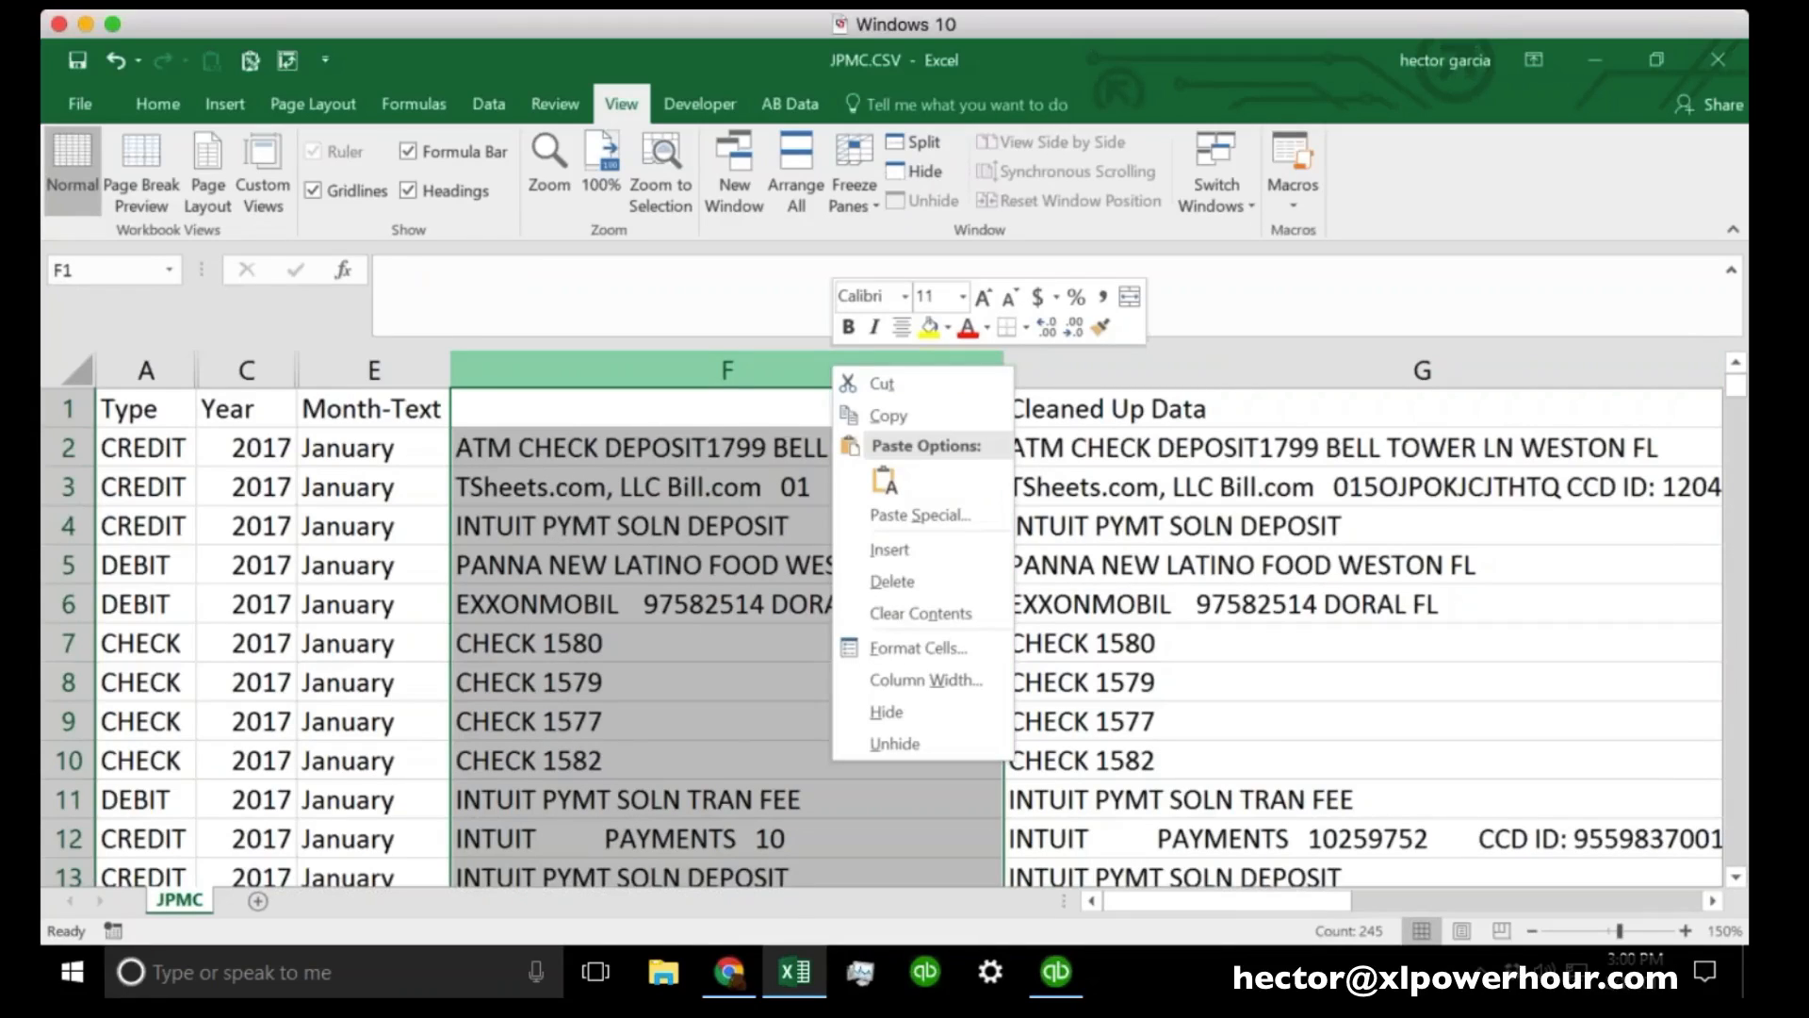
left_click(890, 416)
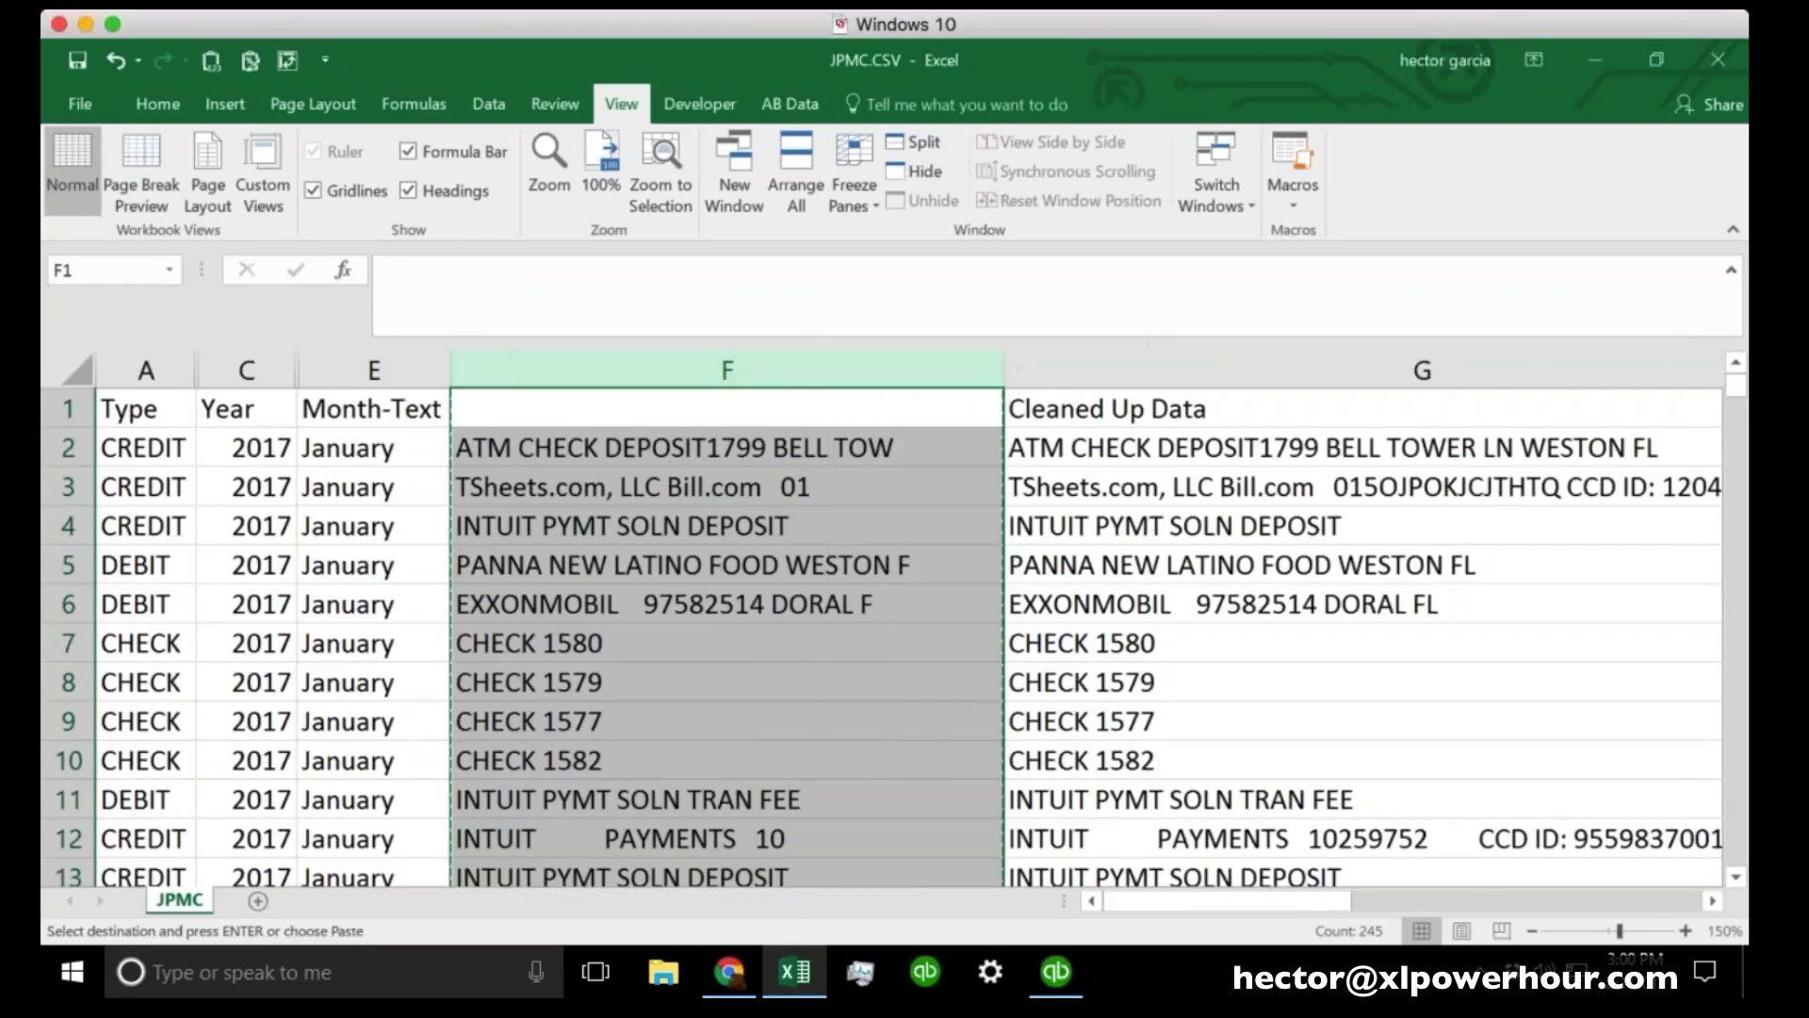
right_click(662, 363)
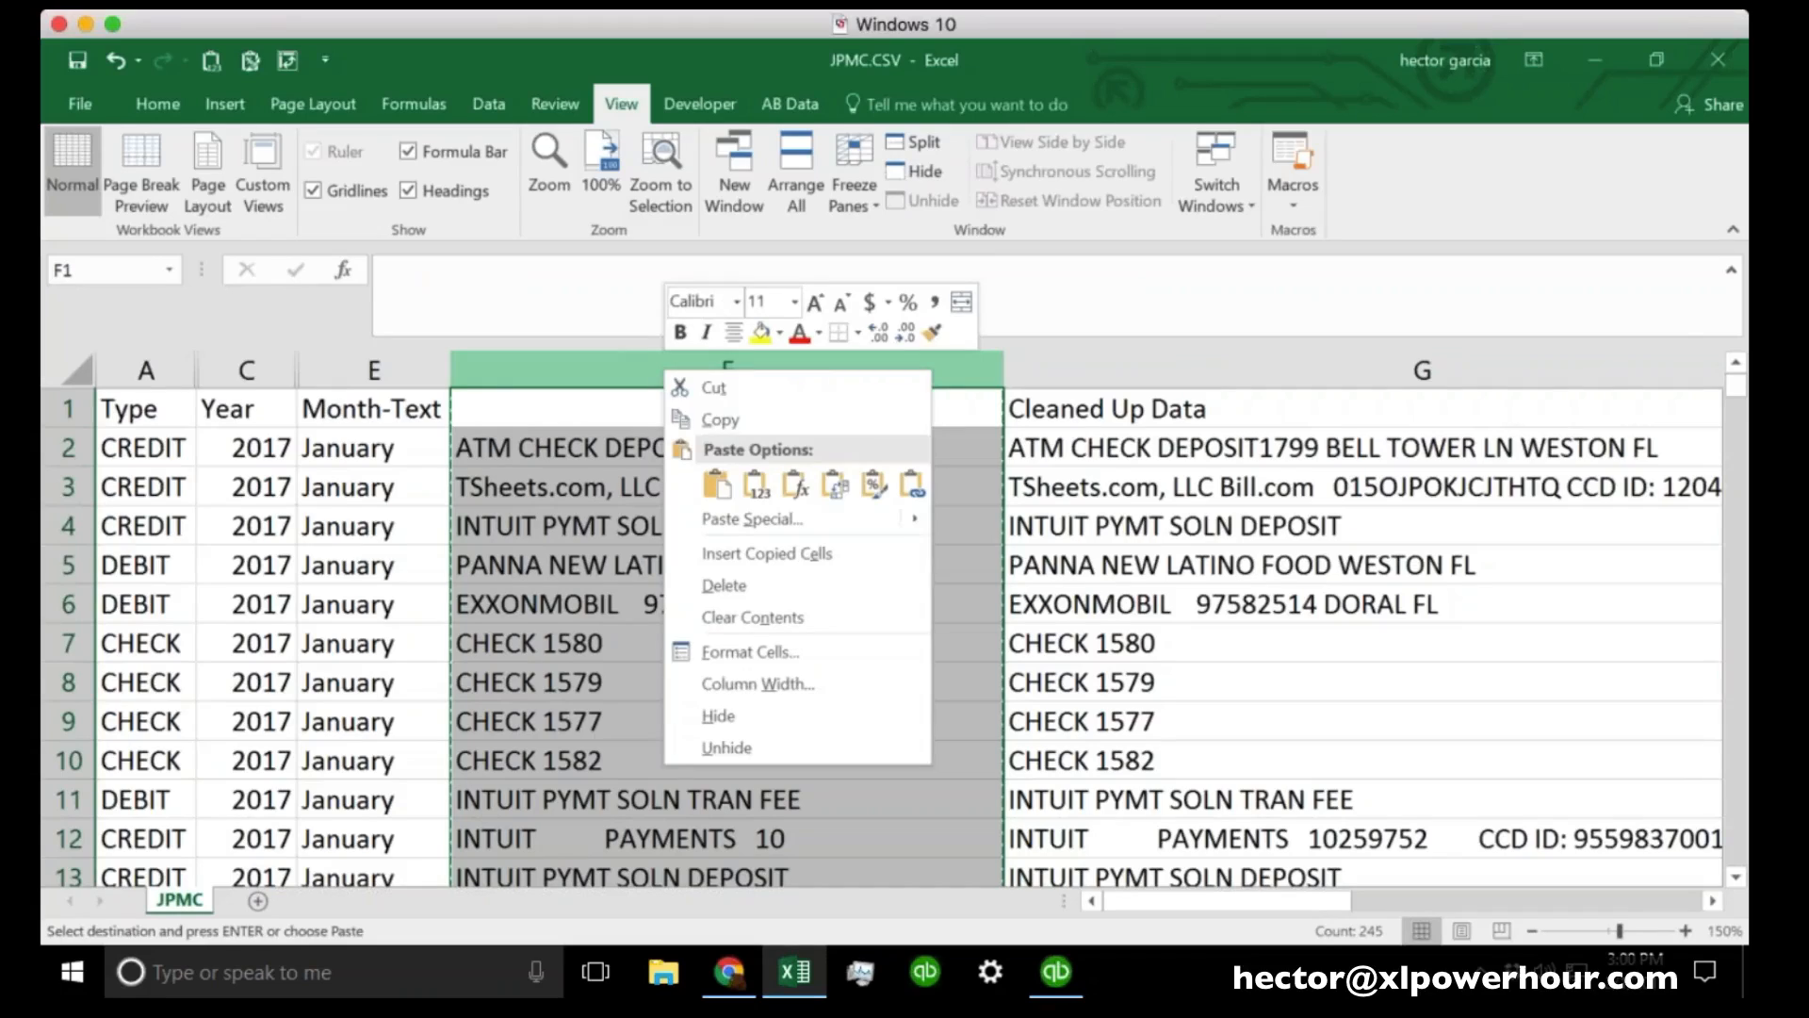
left_click(755, 485)
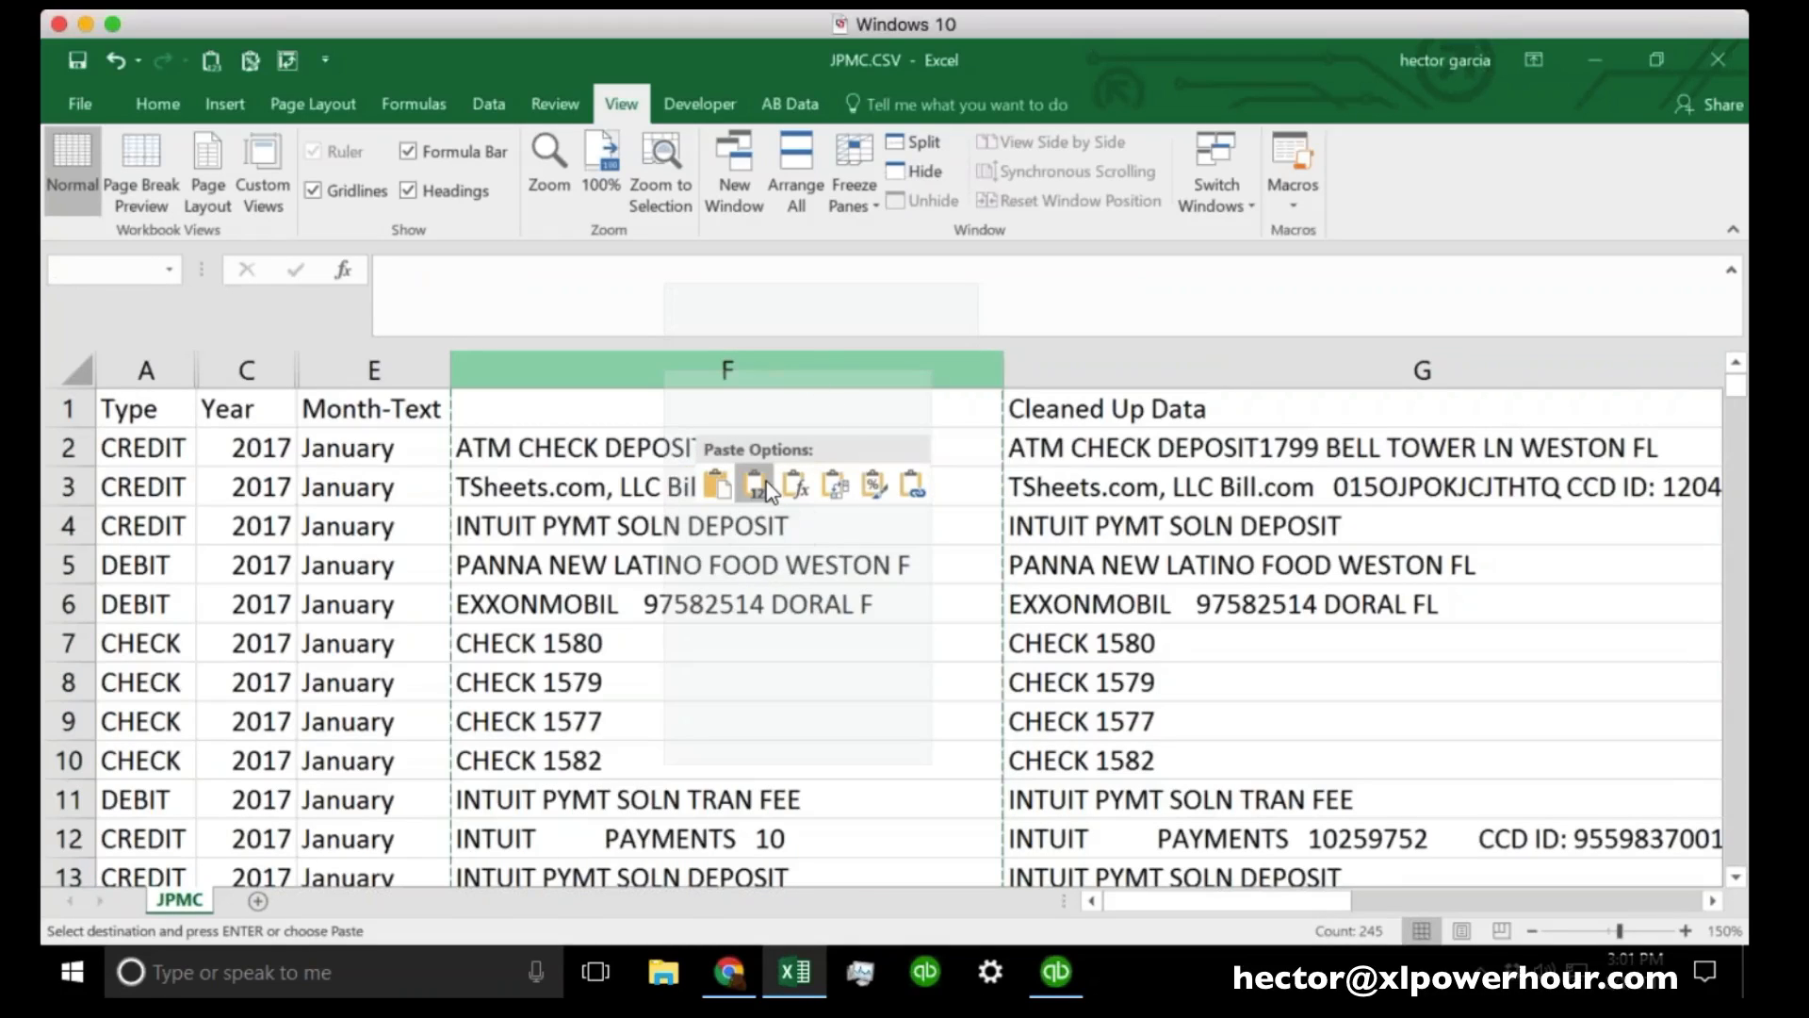
mouse_move(764, 528)
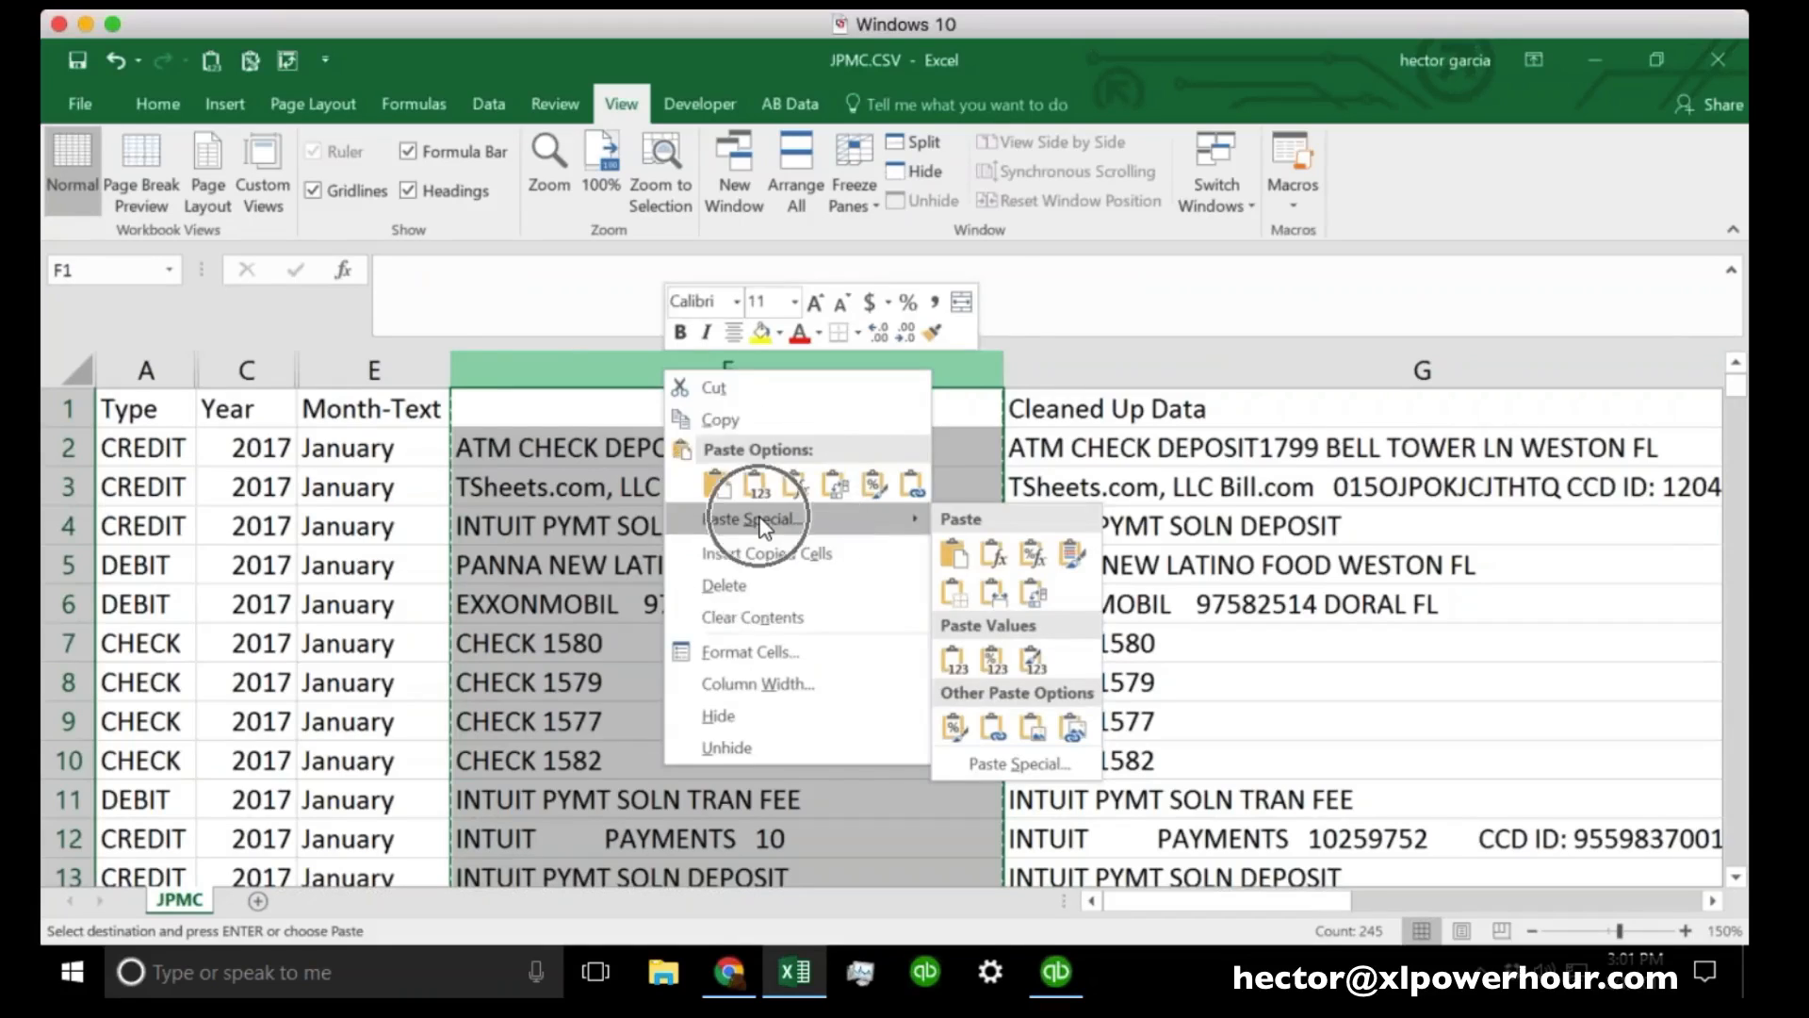
left_click(760, 520)
left_click(578, 411)
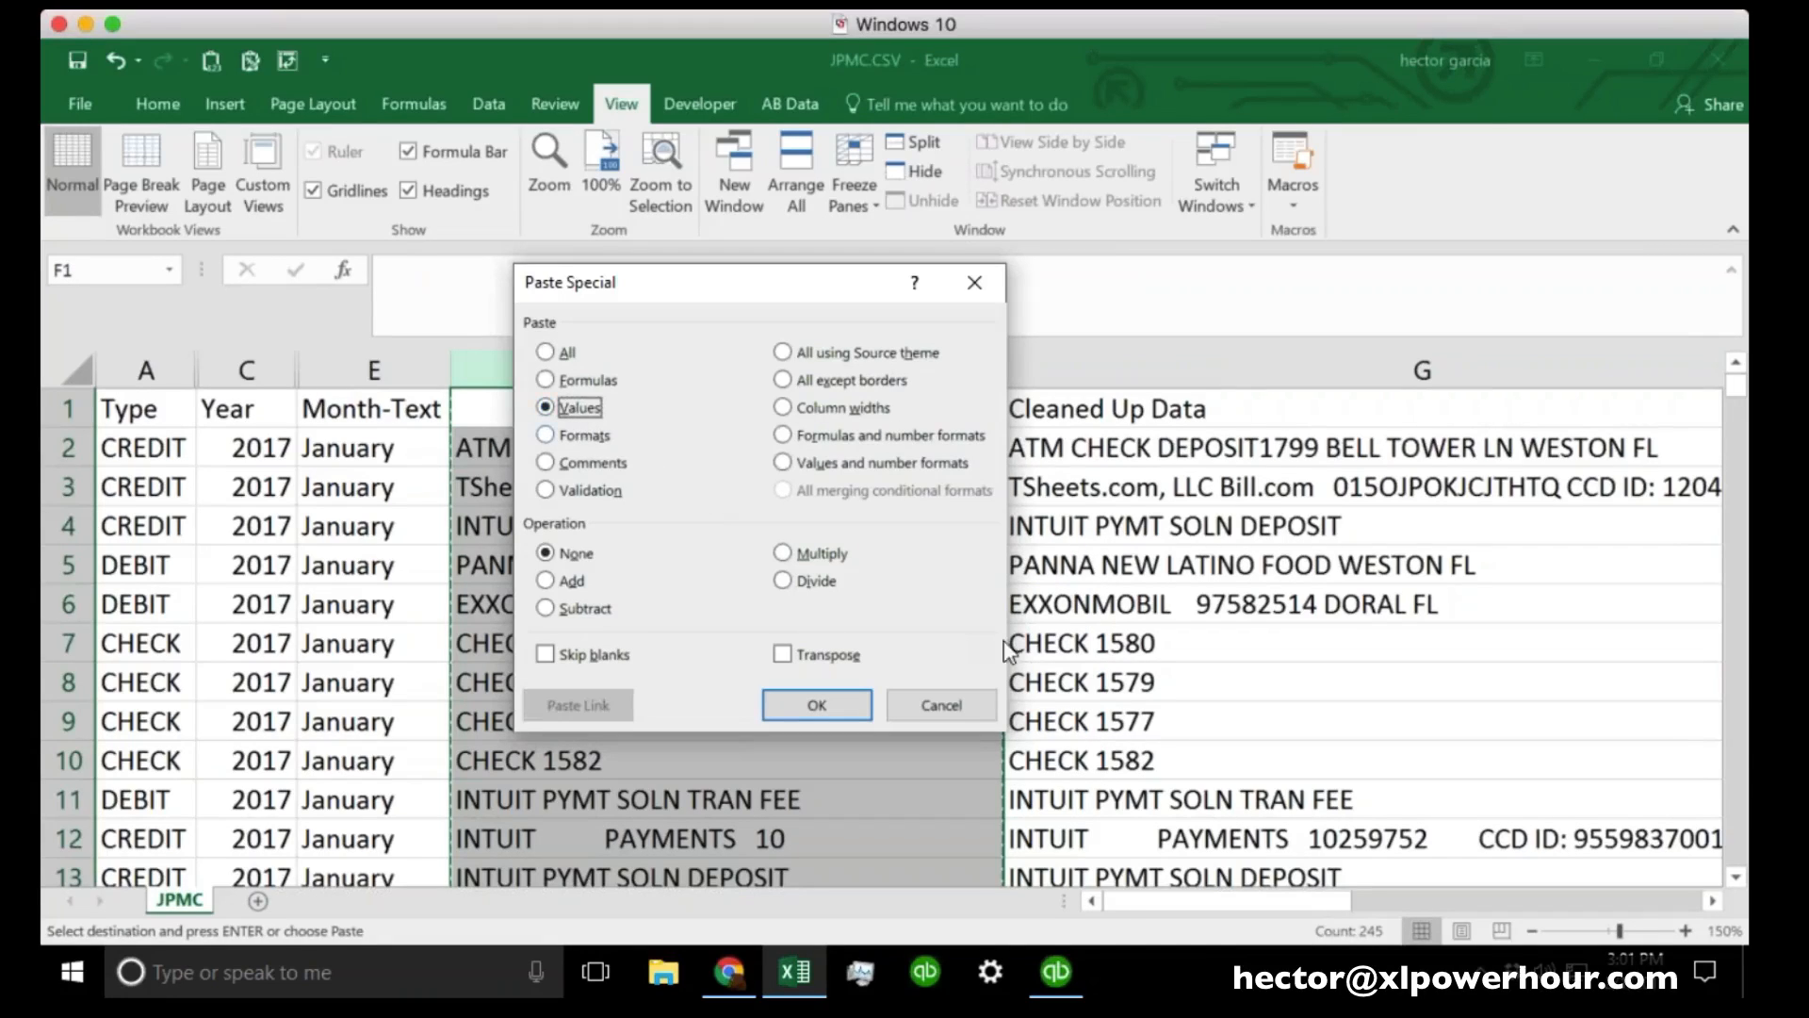
left_click(965, 699)
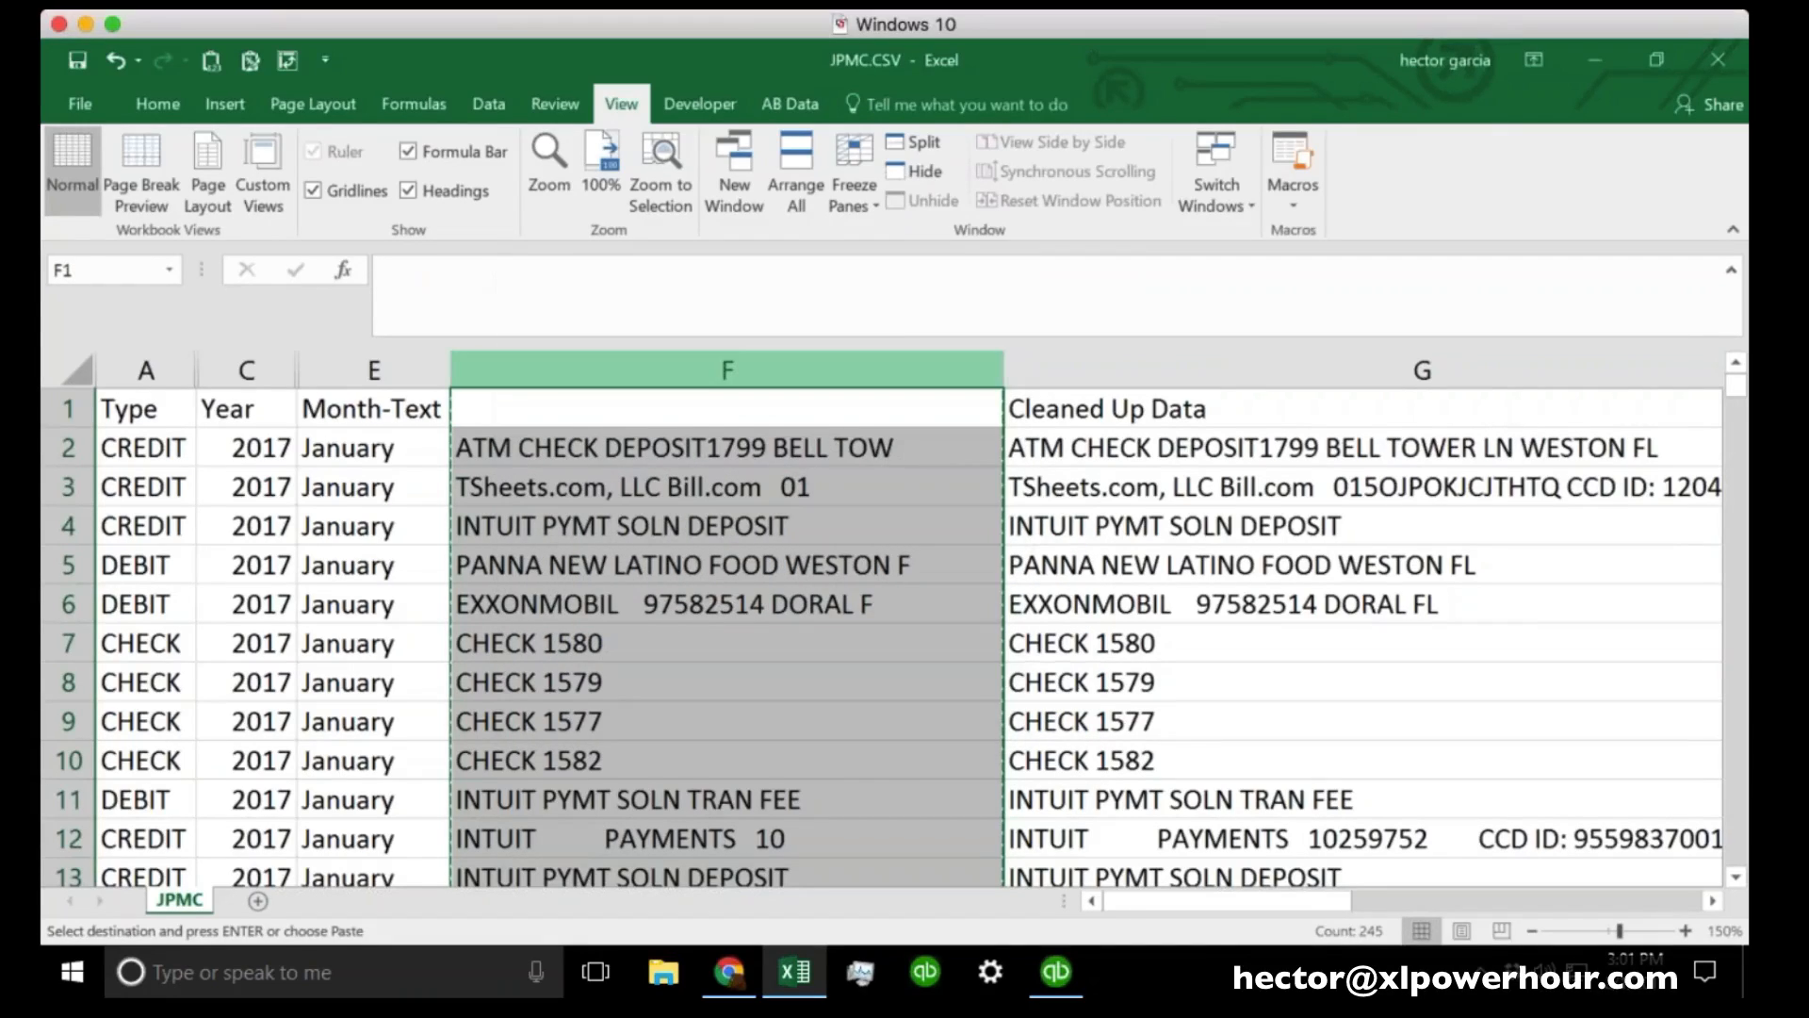
left_click(596, 377)
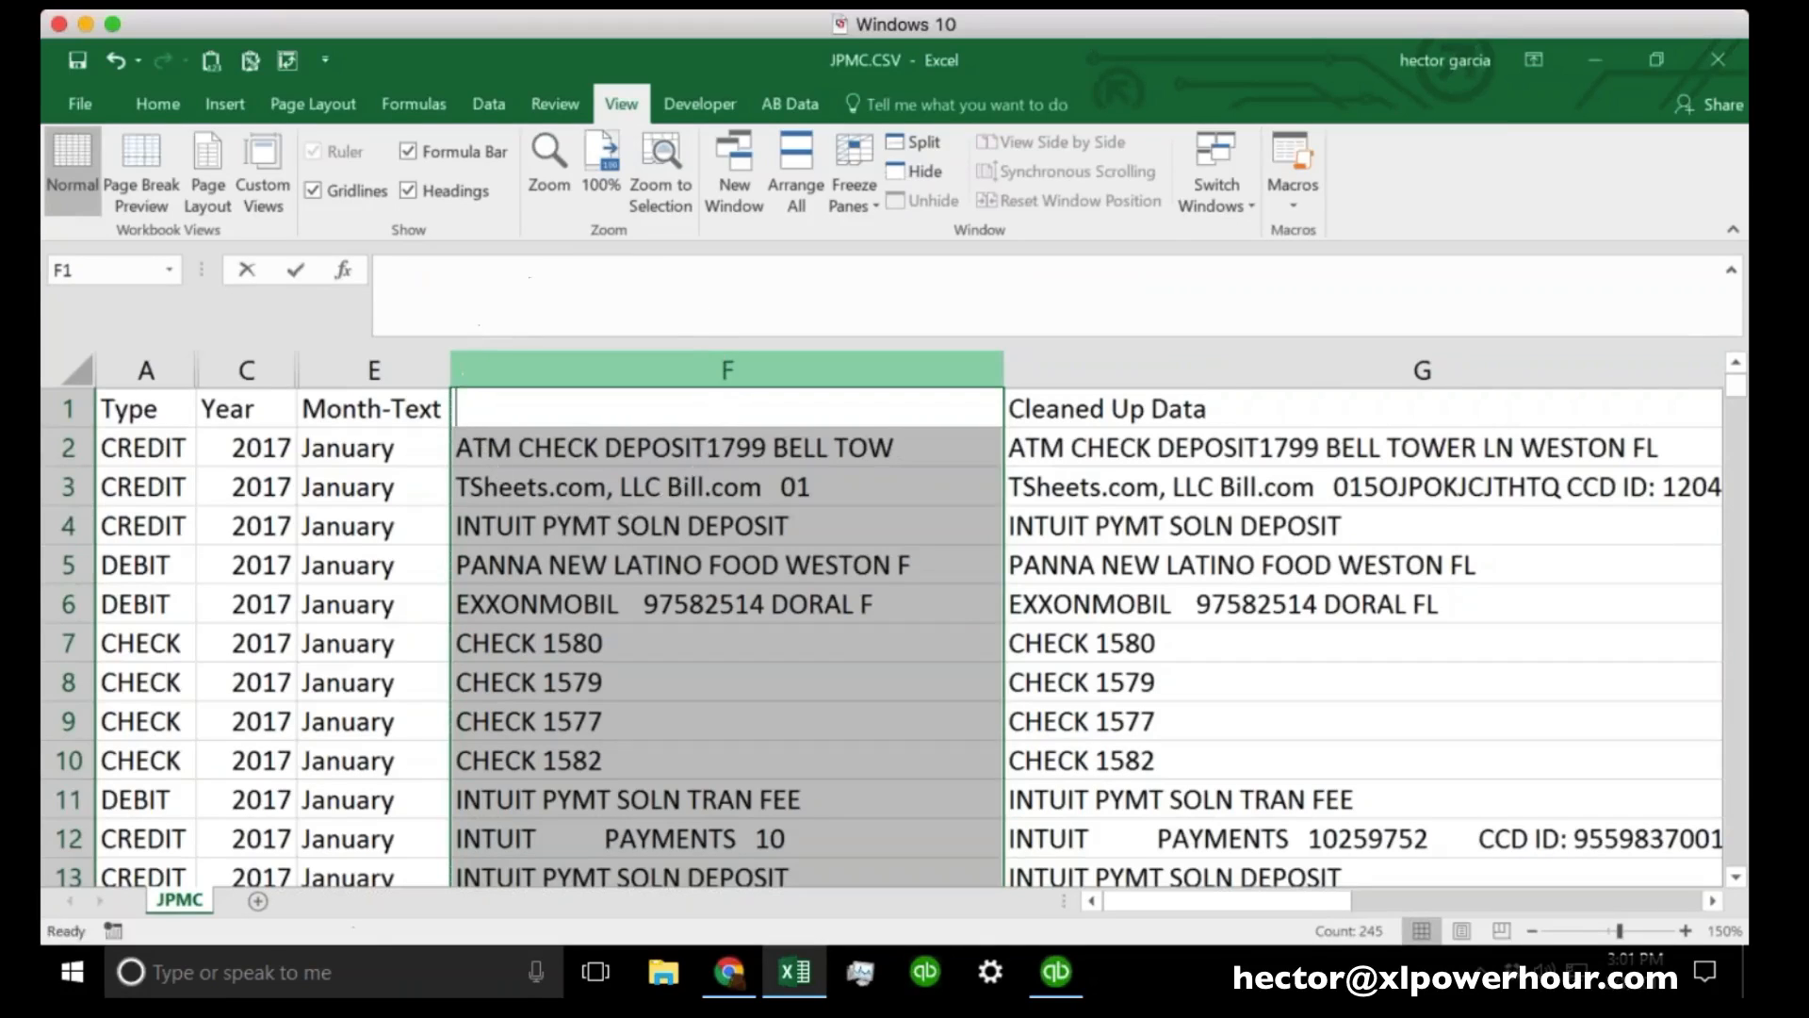
type("v")
key("Escape")
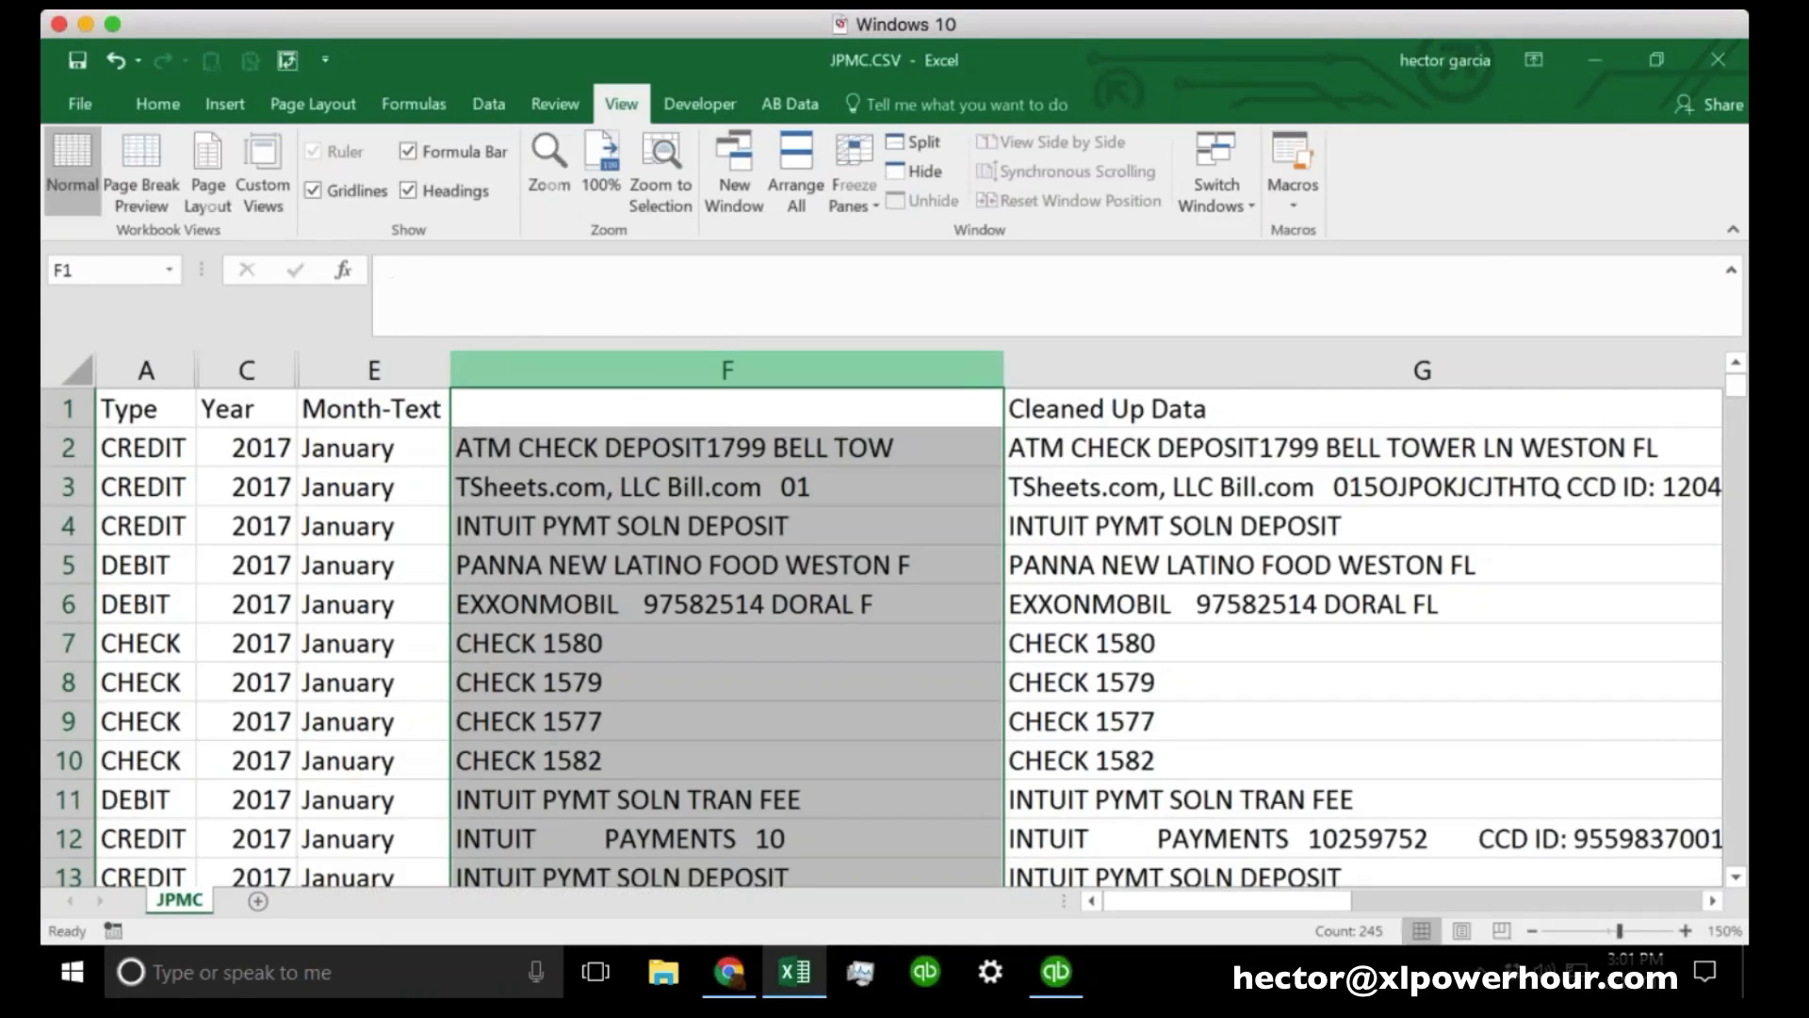
right_click(596, 384)
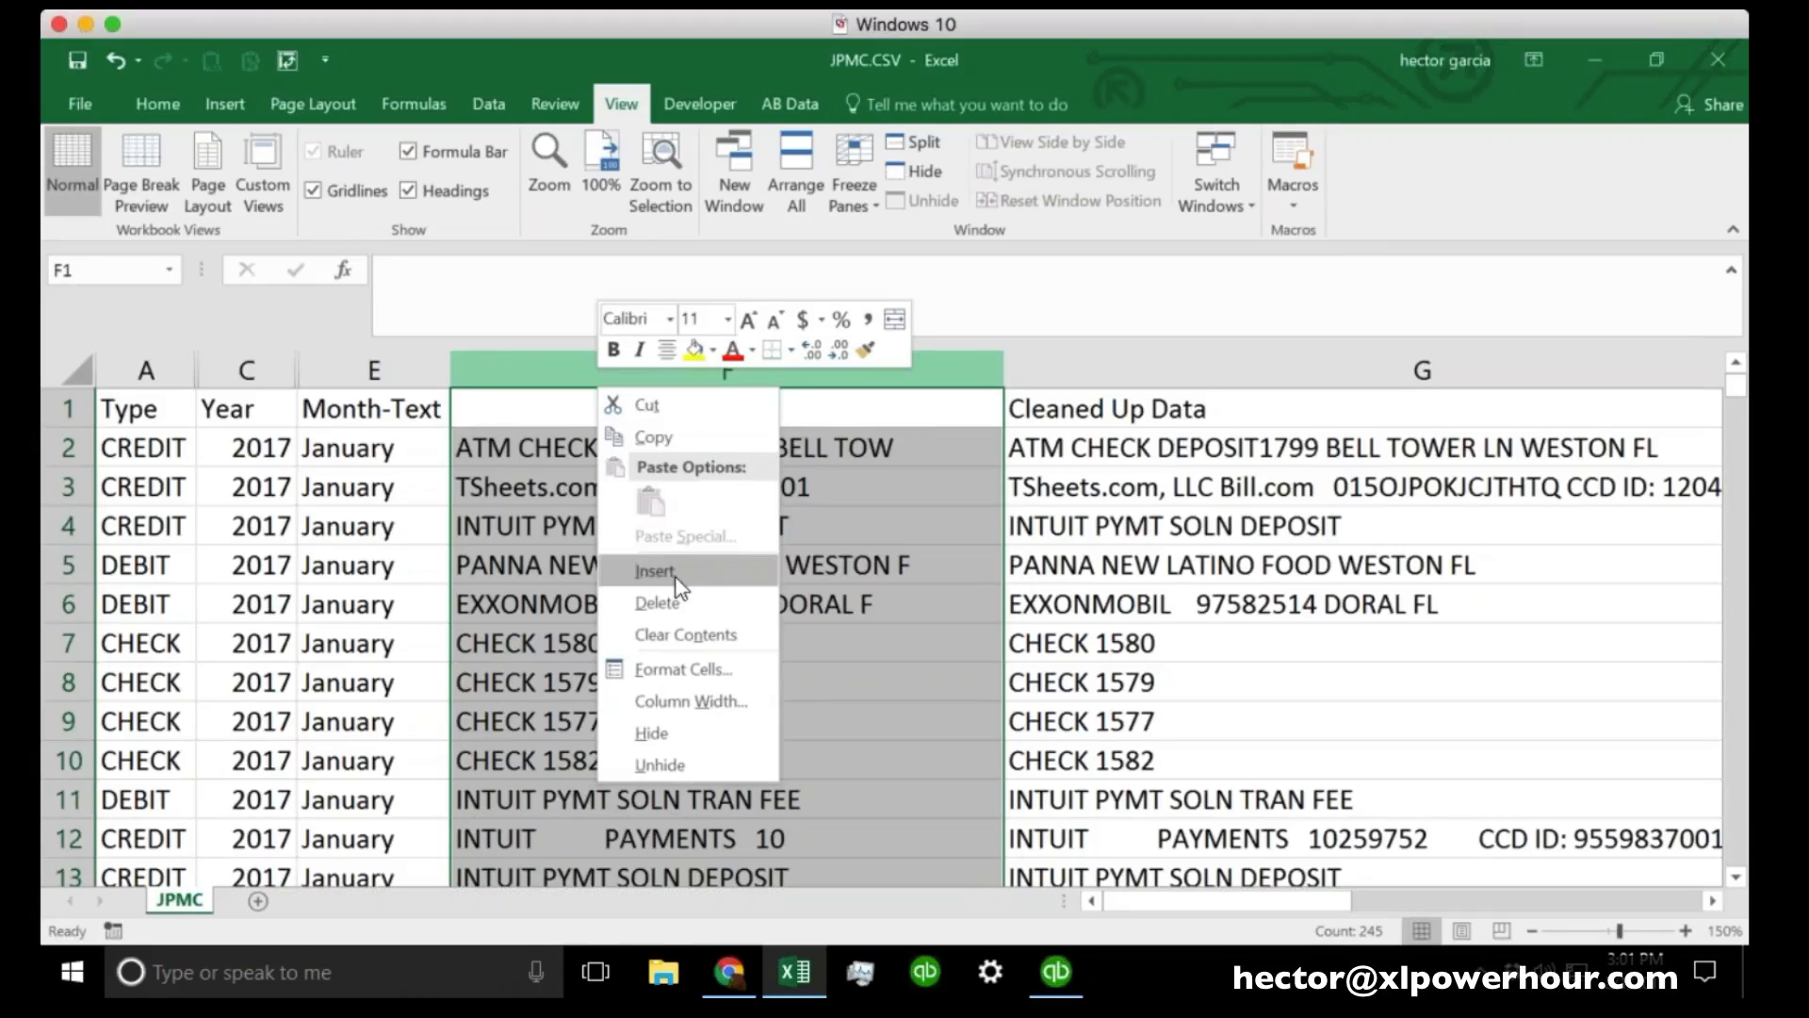
key("Escape")
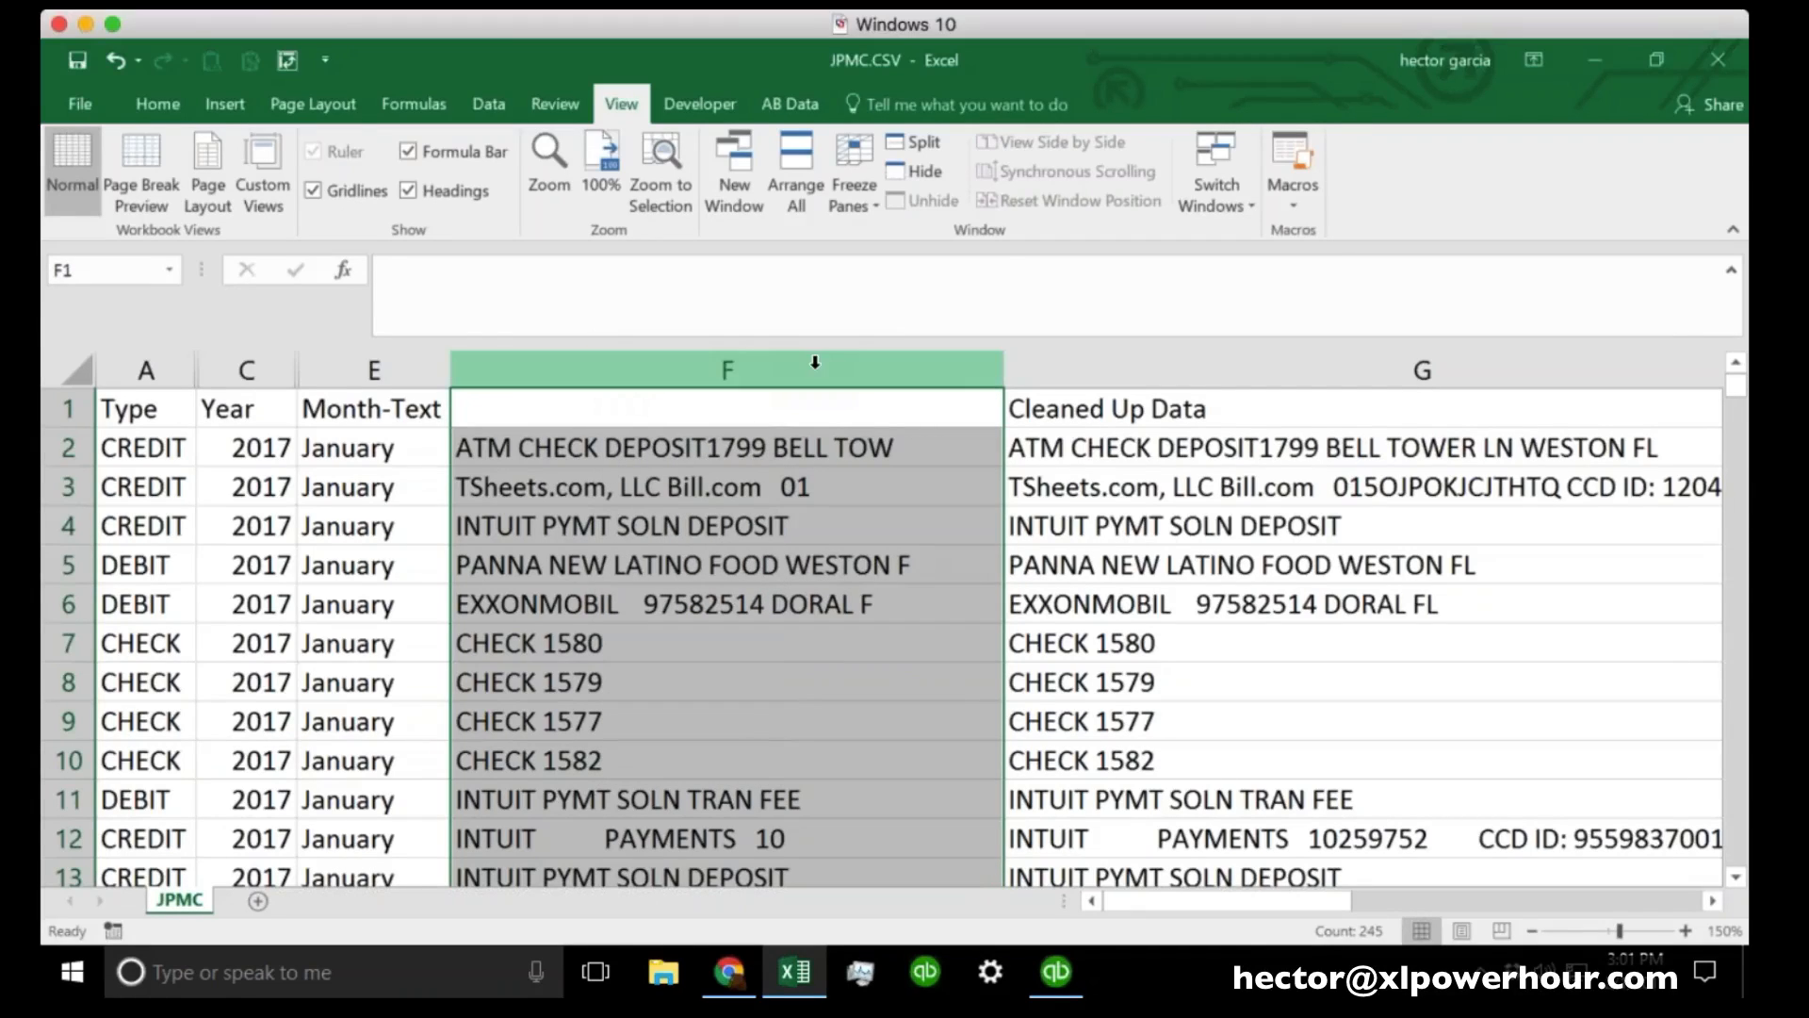
Replace the formulas in column F with their values using Paste Special, and check that the cells hold plain text.
key("ctrl+c")
right_click(719, 363)
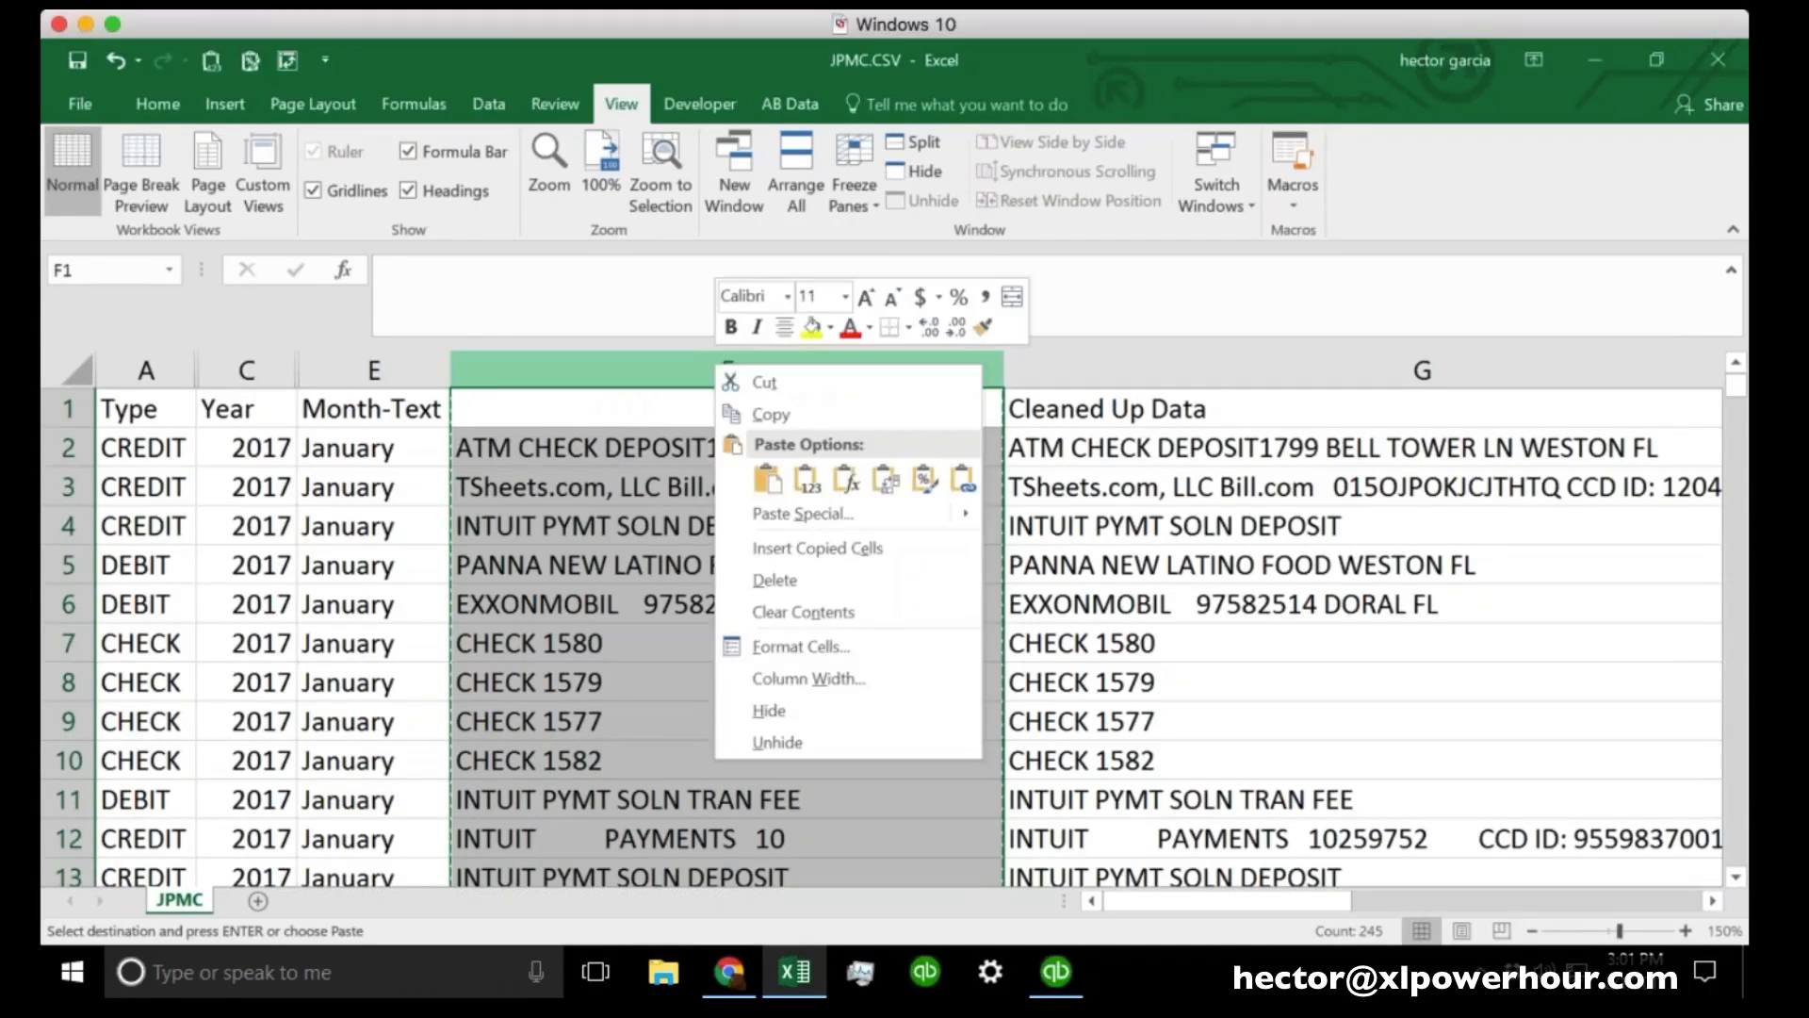
left_click(824, 529)
left_click(630, 417)
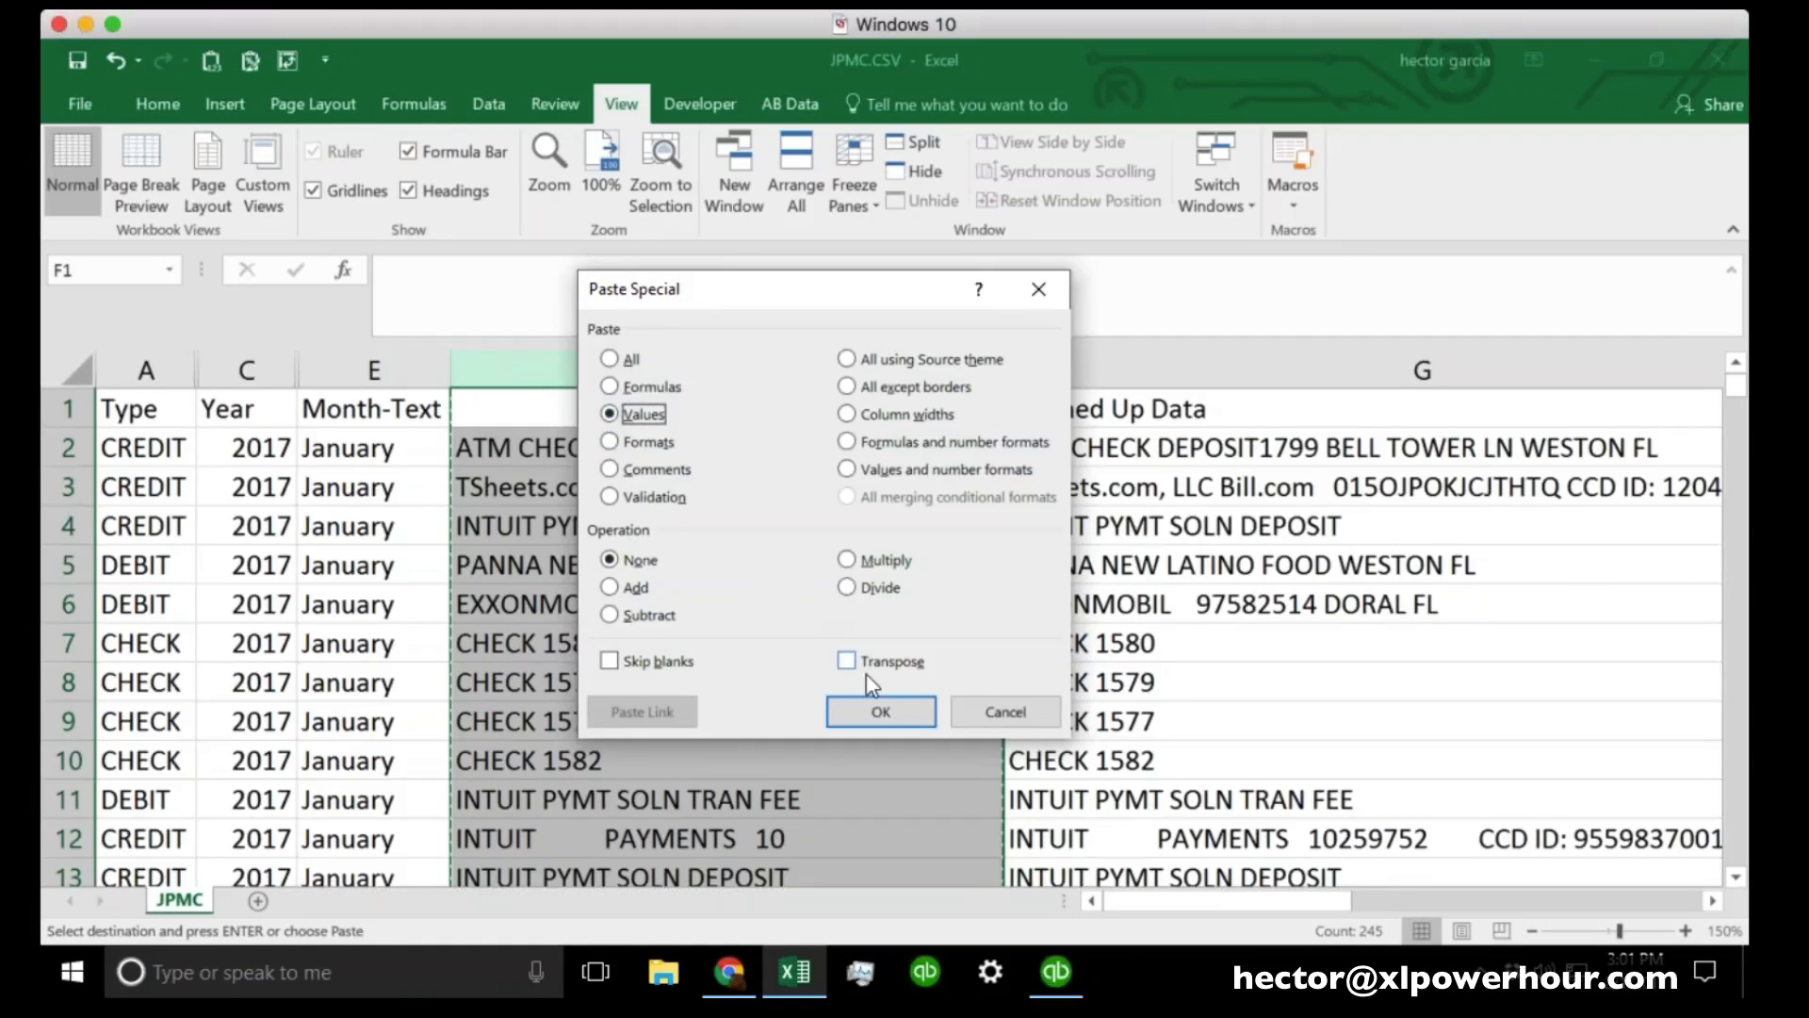
left_click(880, 711)
left_click(807, 669)
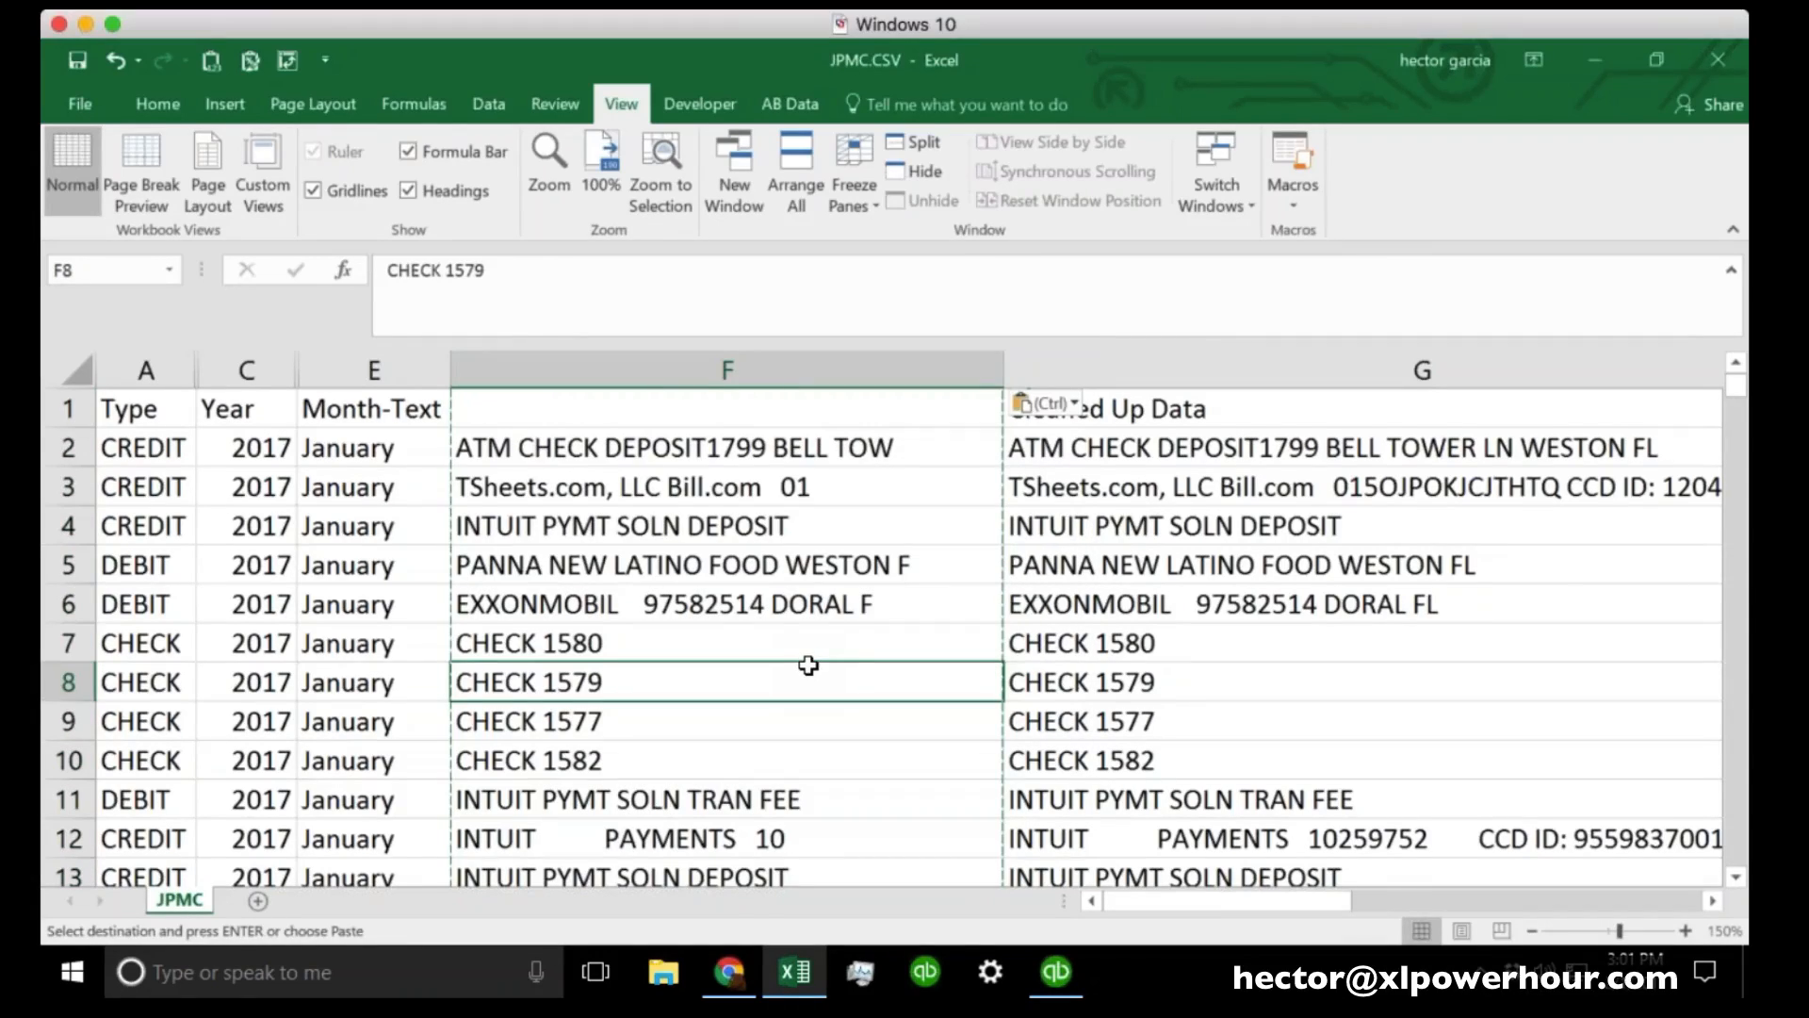
left_click(773, 455)
key("Down")
key("Down")
key("Down")
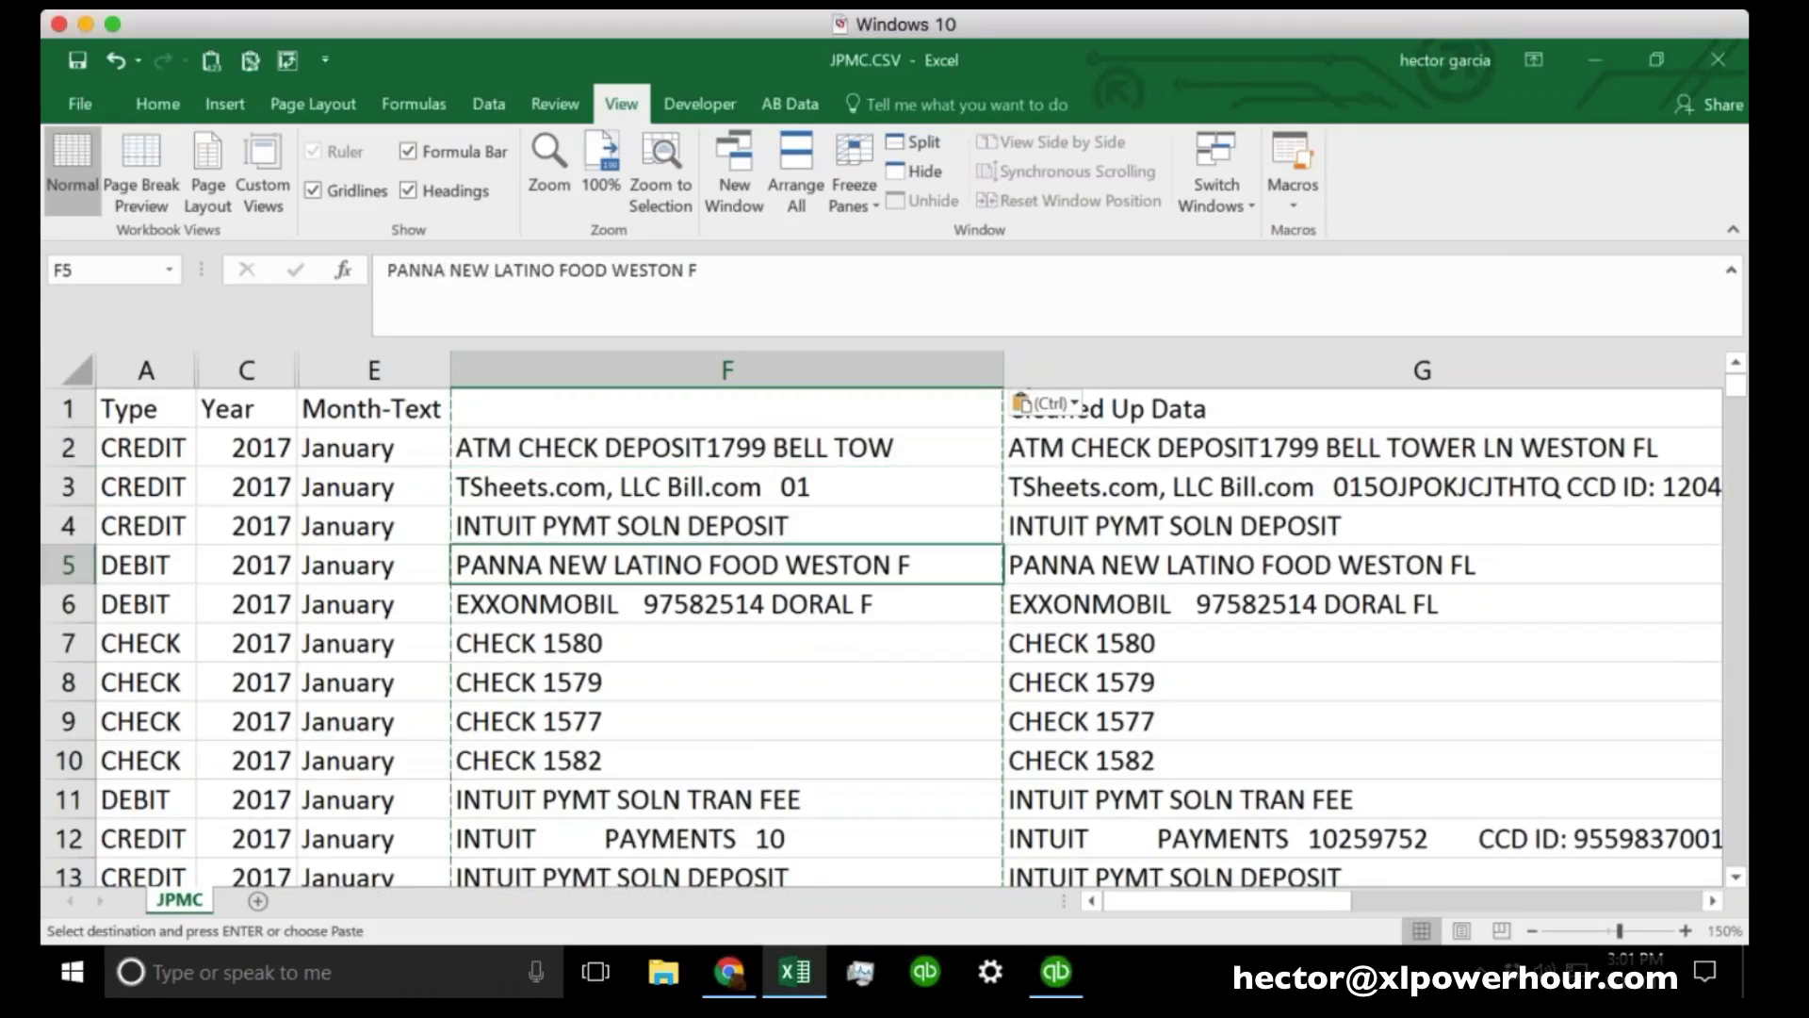
left_click(711, 773)
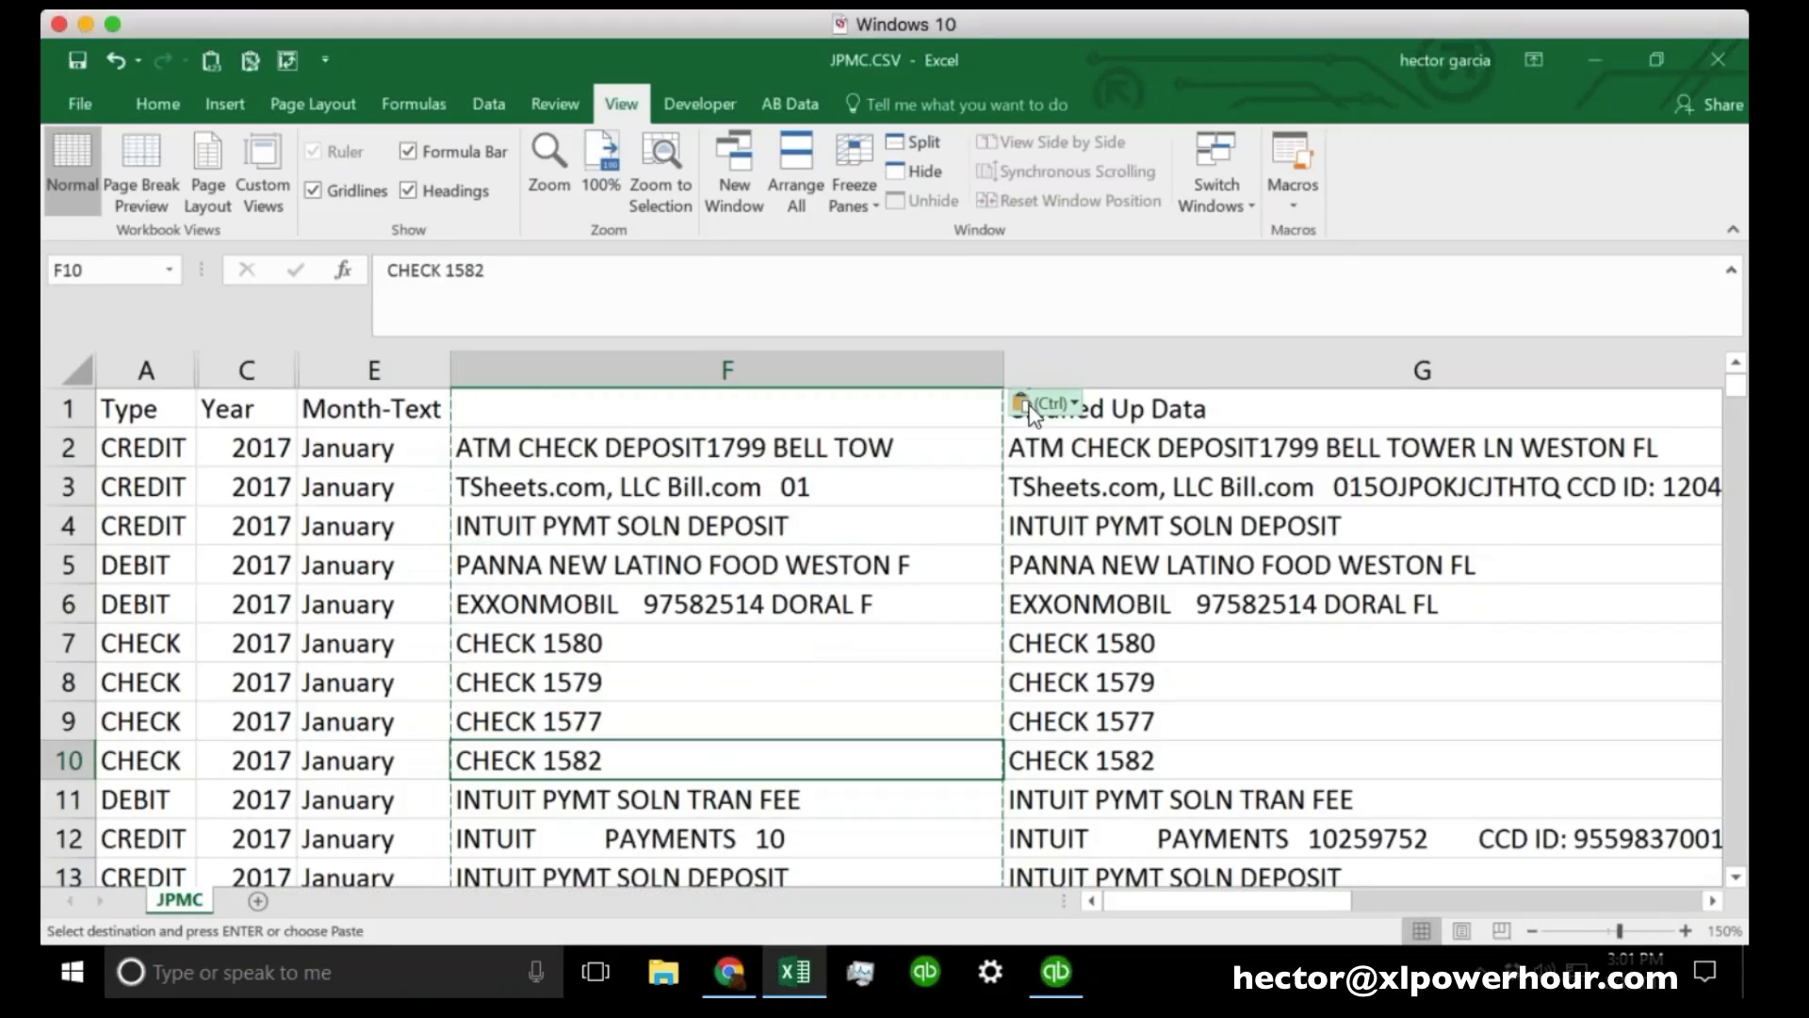
Insert a blank column before the shortened descriptions and enter =TRIM(G2) in F2 to remove extra spaces.
left_click(774, 376)
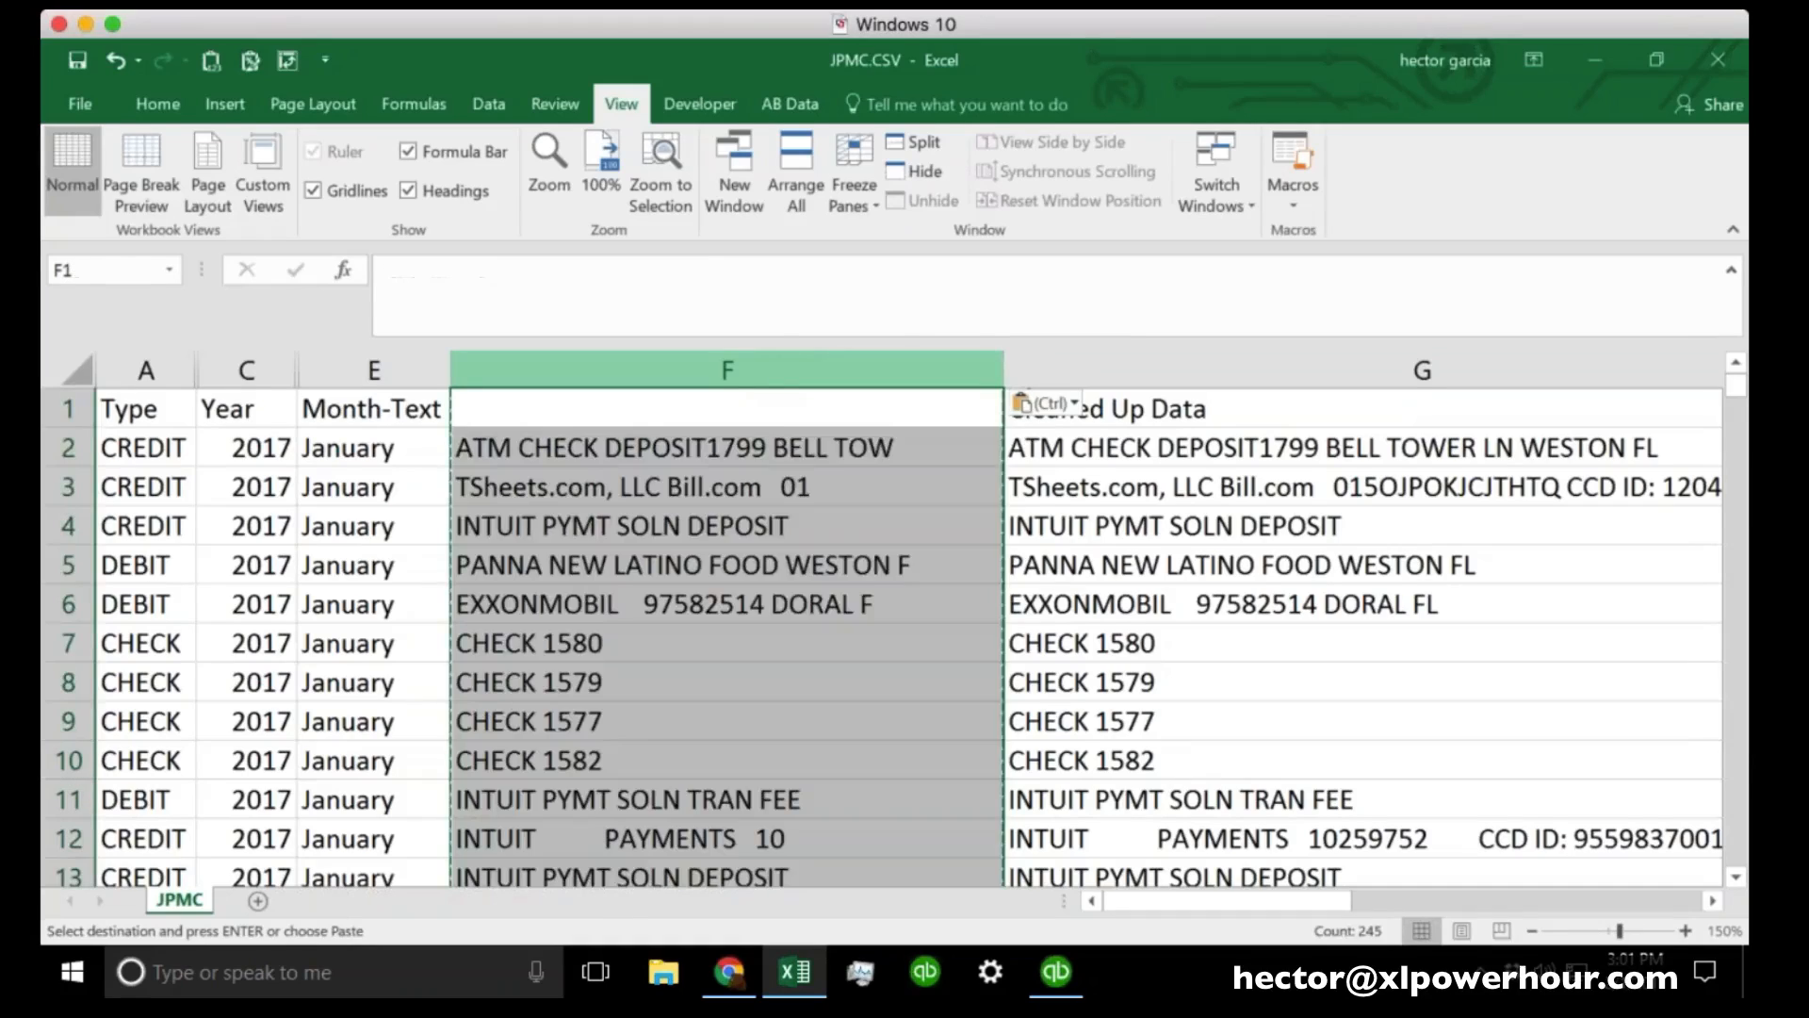
right_click(775, 377)
left_click(855, 580)
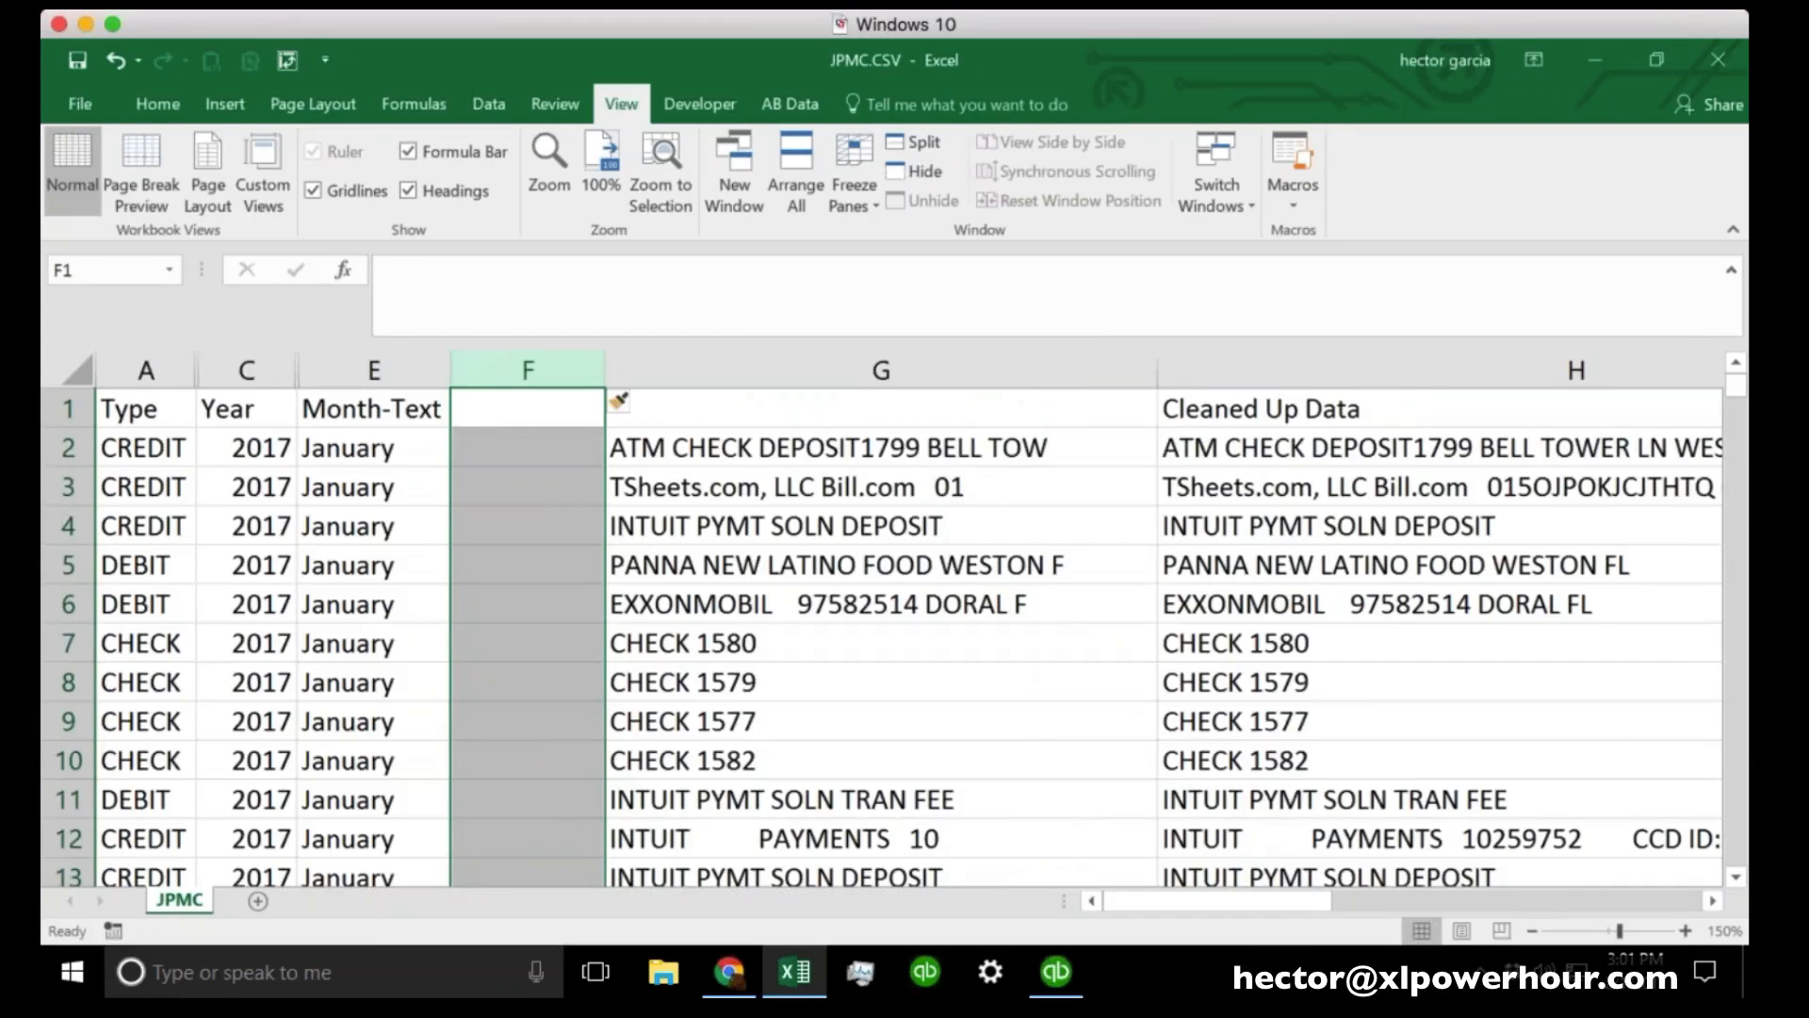
left_click(564, 451)
type("=TRIM")
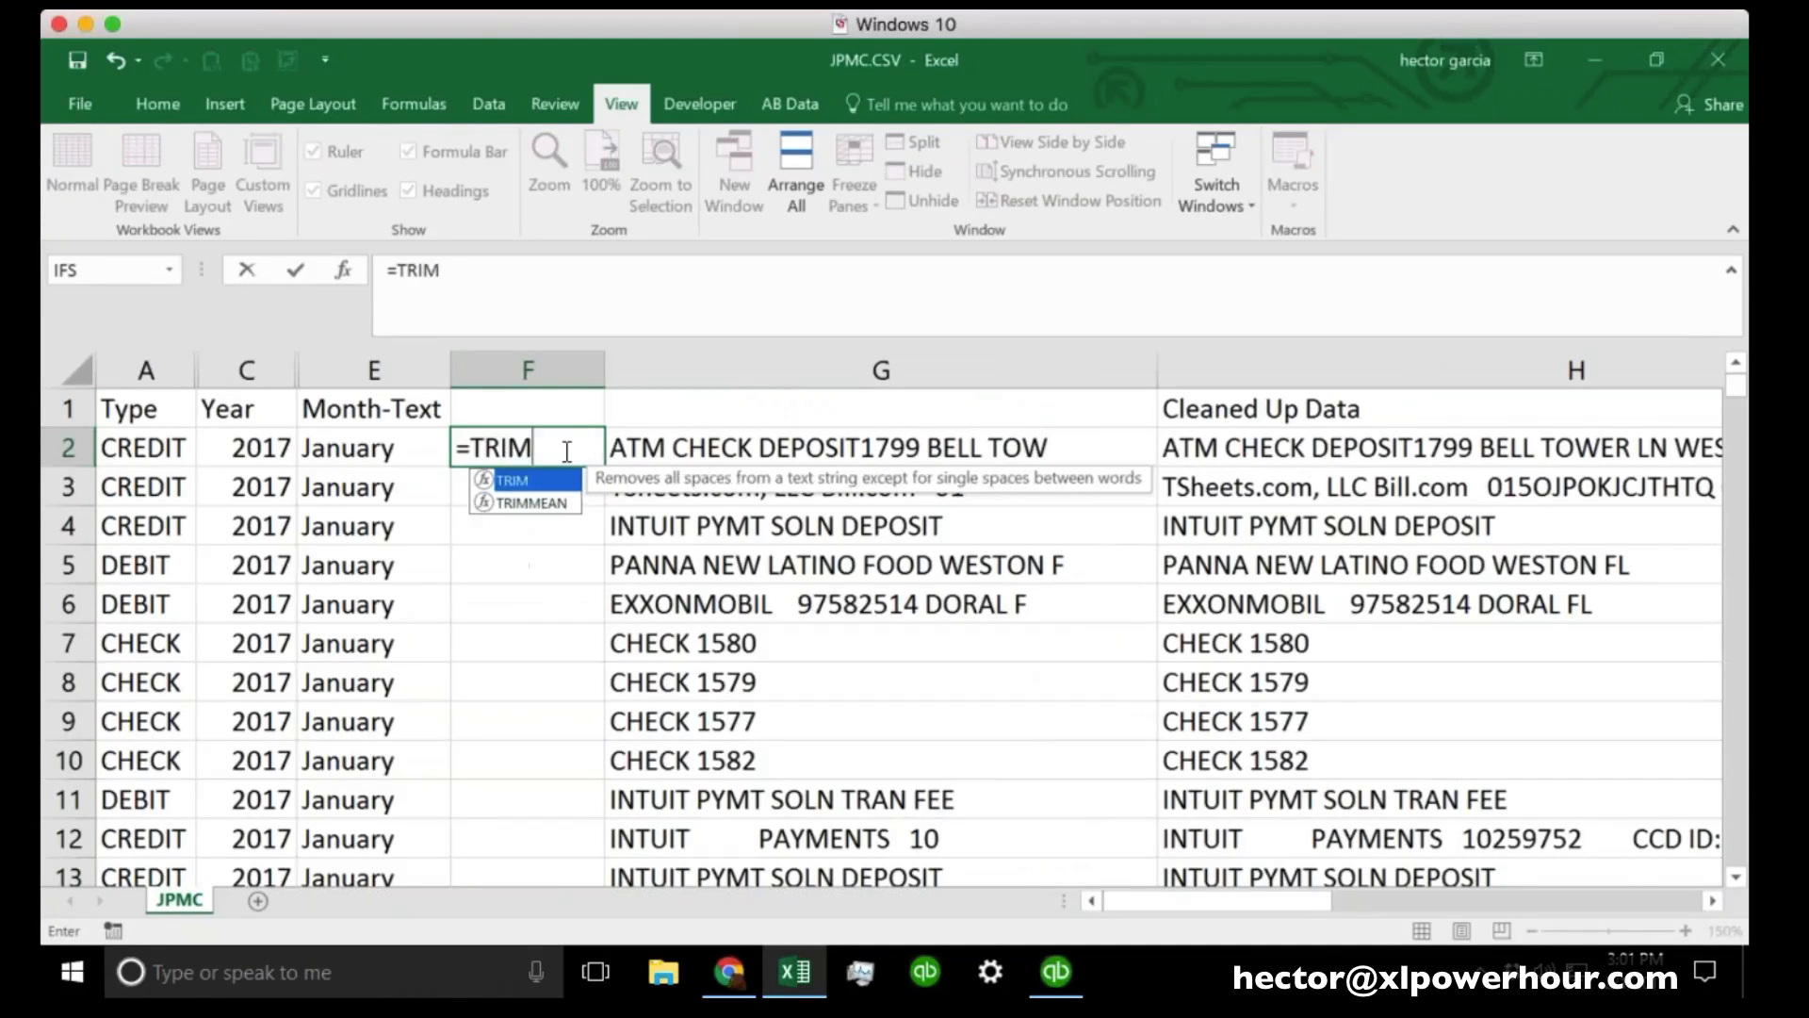
type("(")
left_click(744, 438)
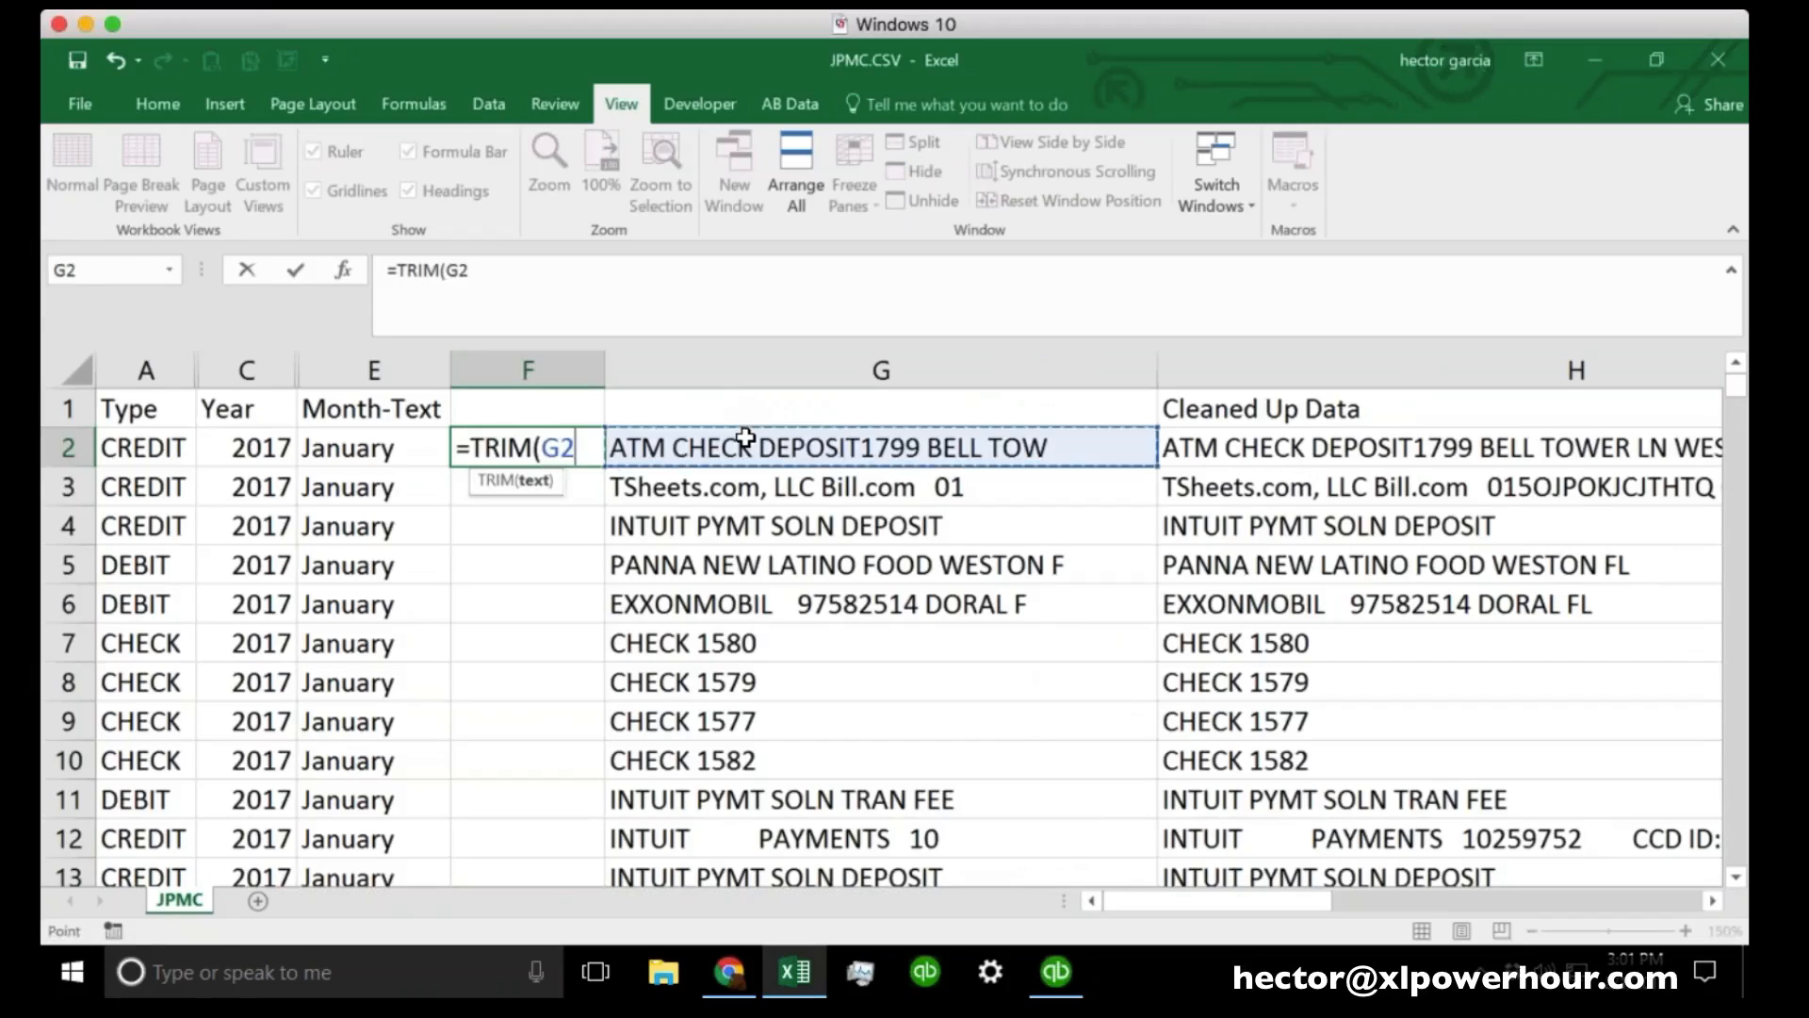
type(")")
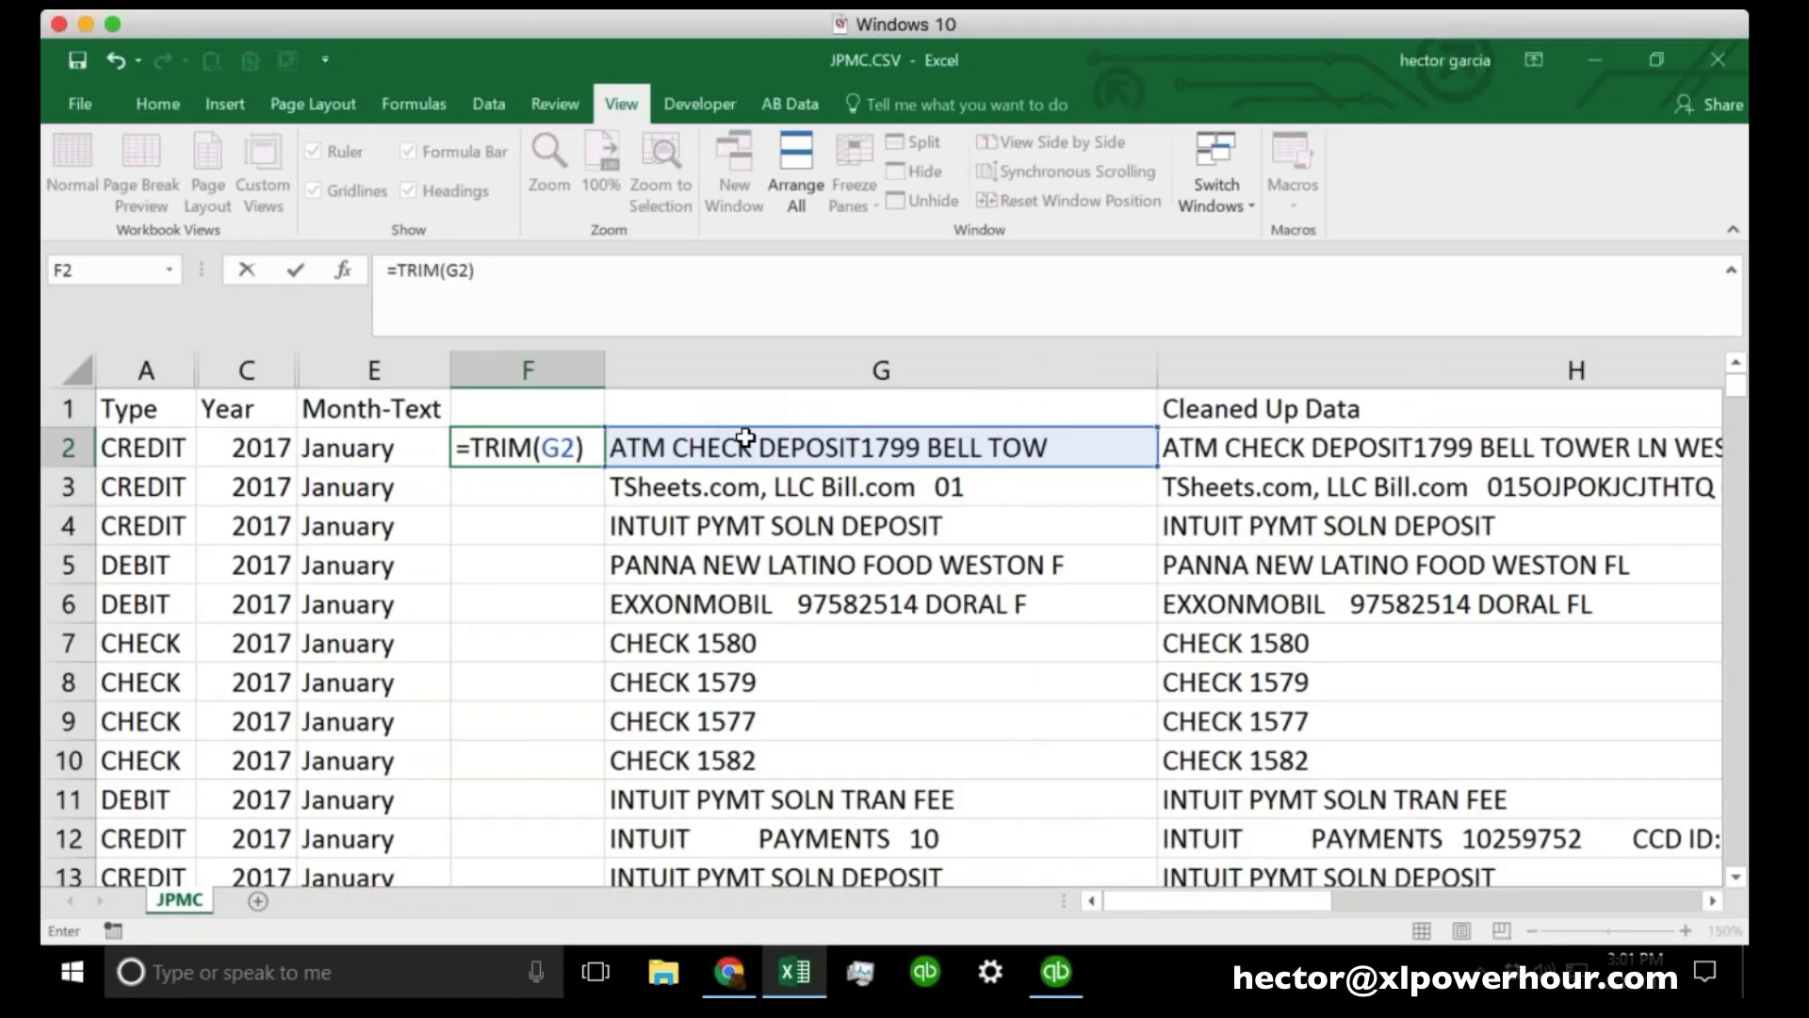
key("Return")
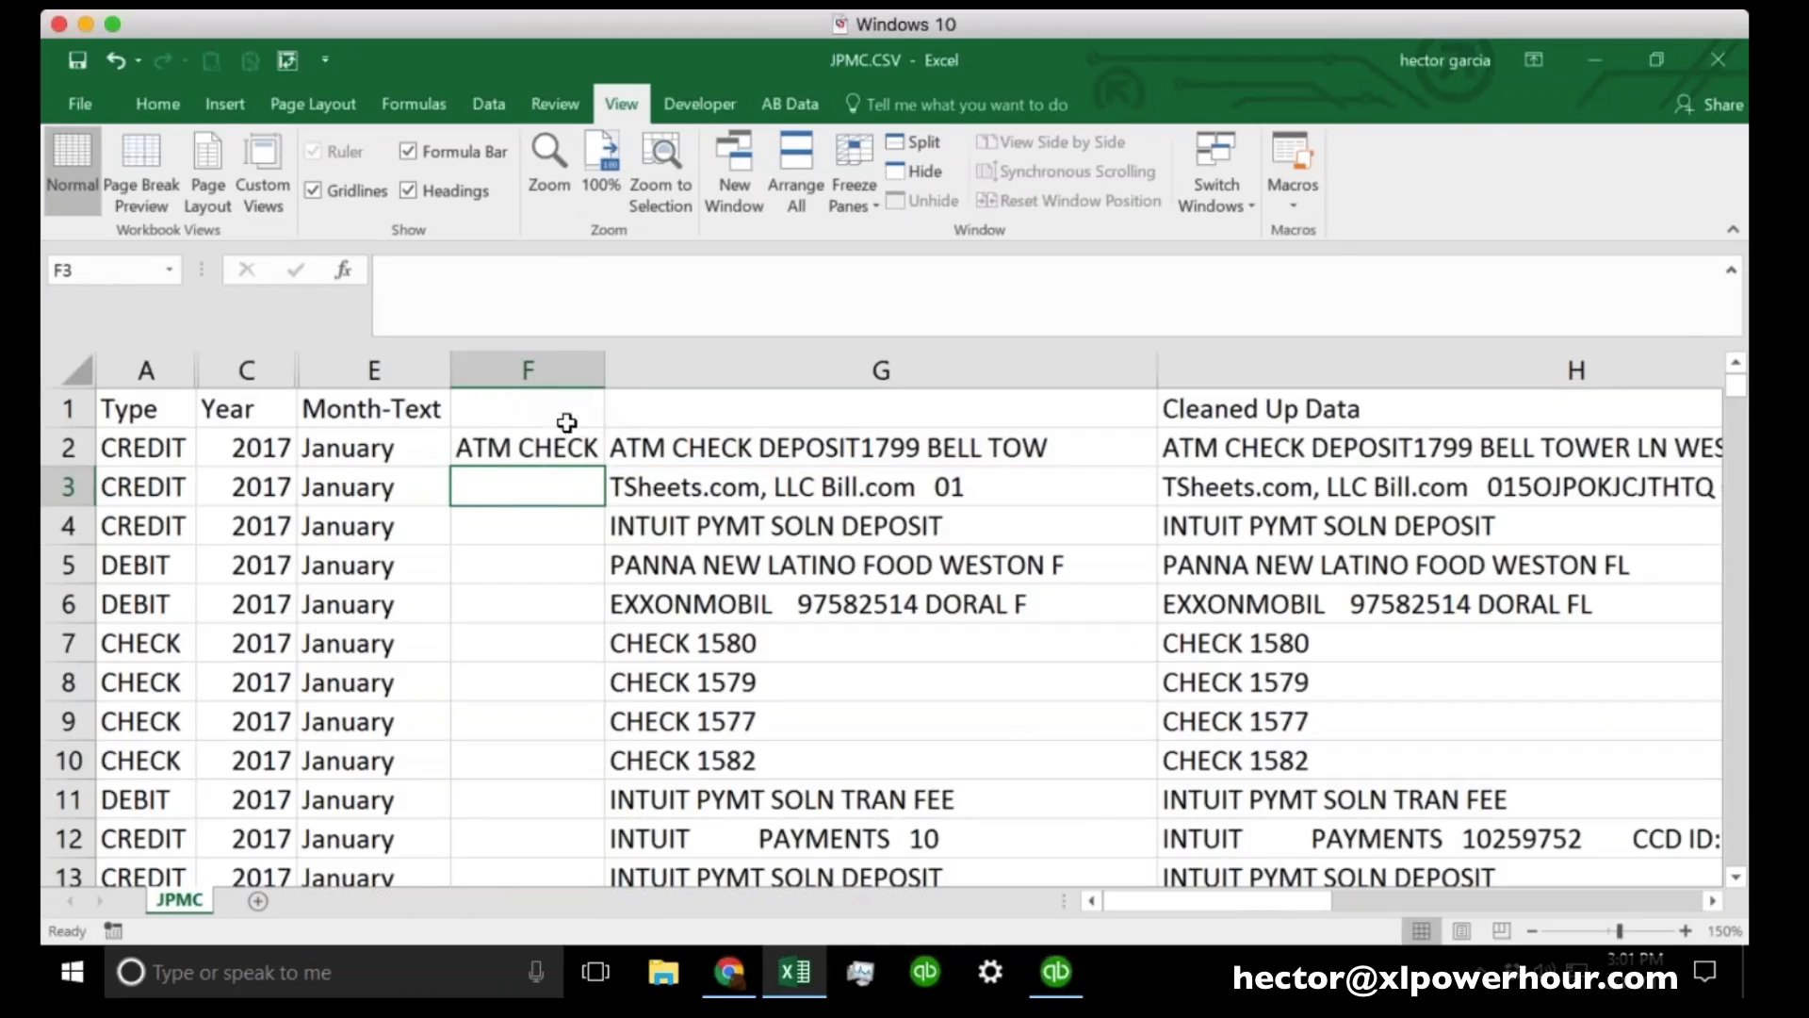
Widen column F to fit the trimmed description and fill the TRIM formula down through all transaction rows.
left_click_drag(605, 375, 941, 355)
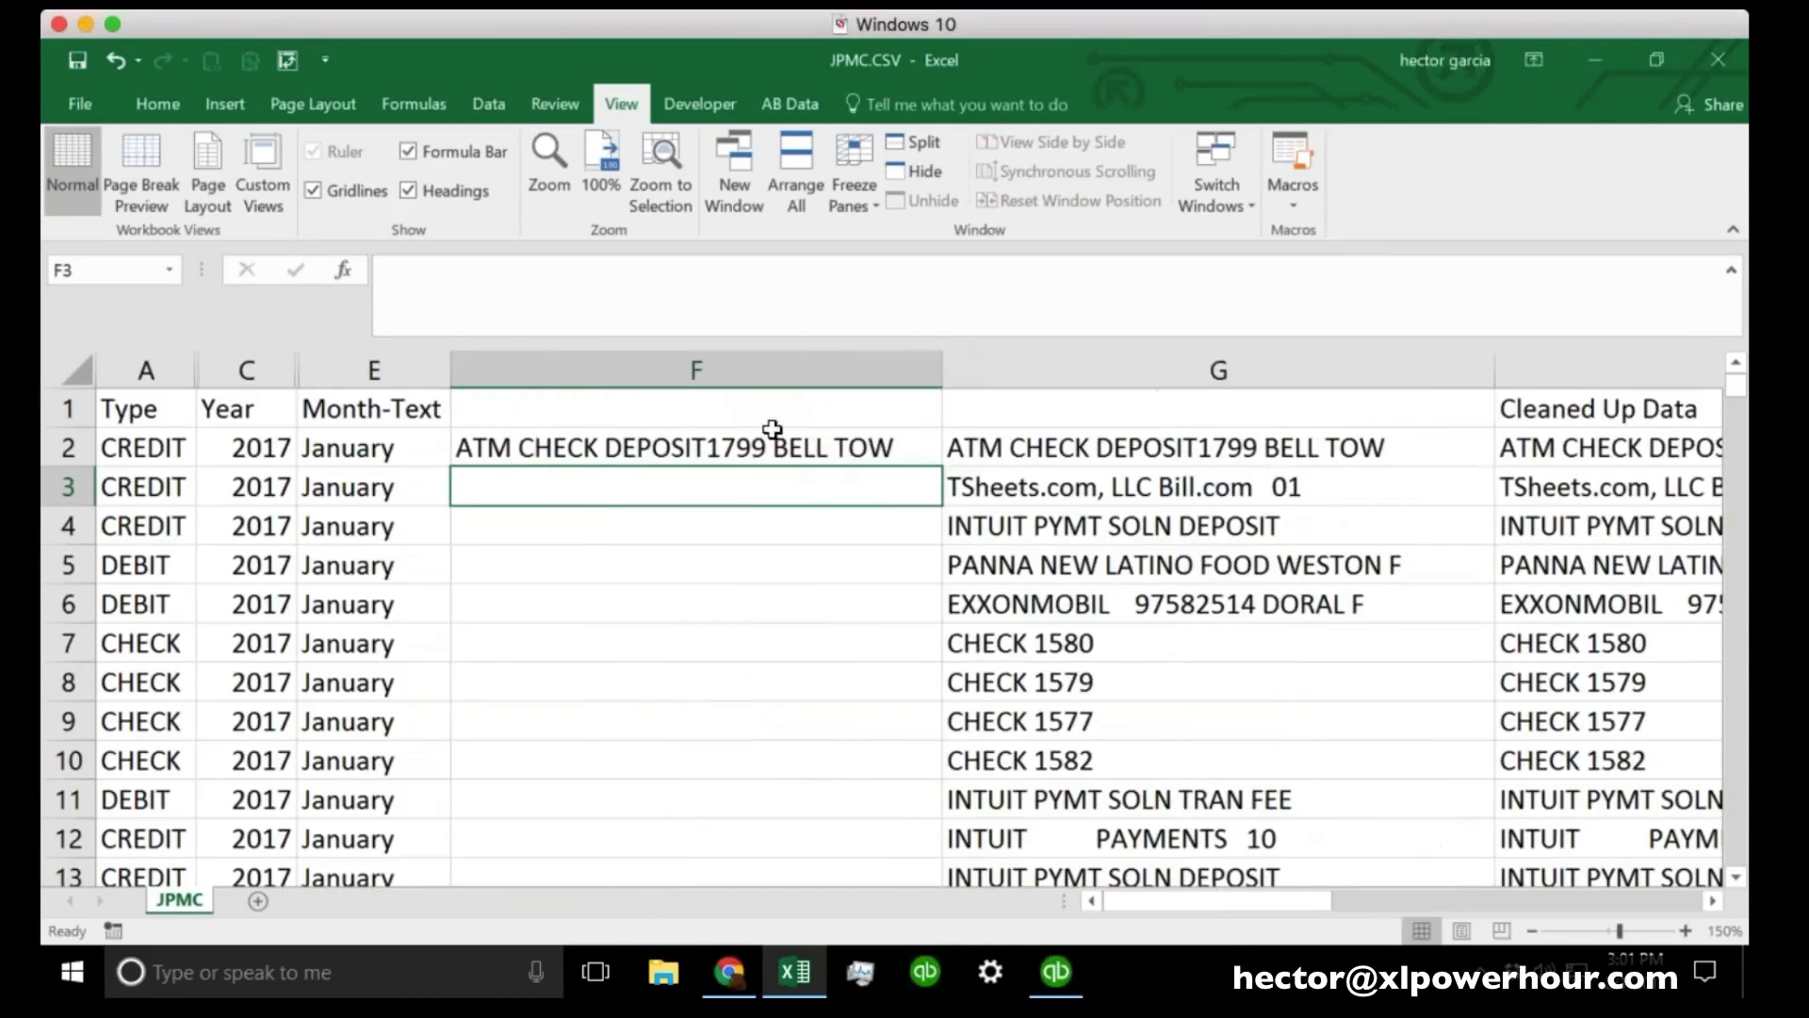
left_click(770, 429)
double_click(941, 464)
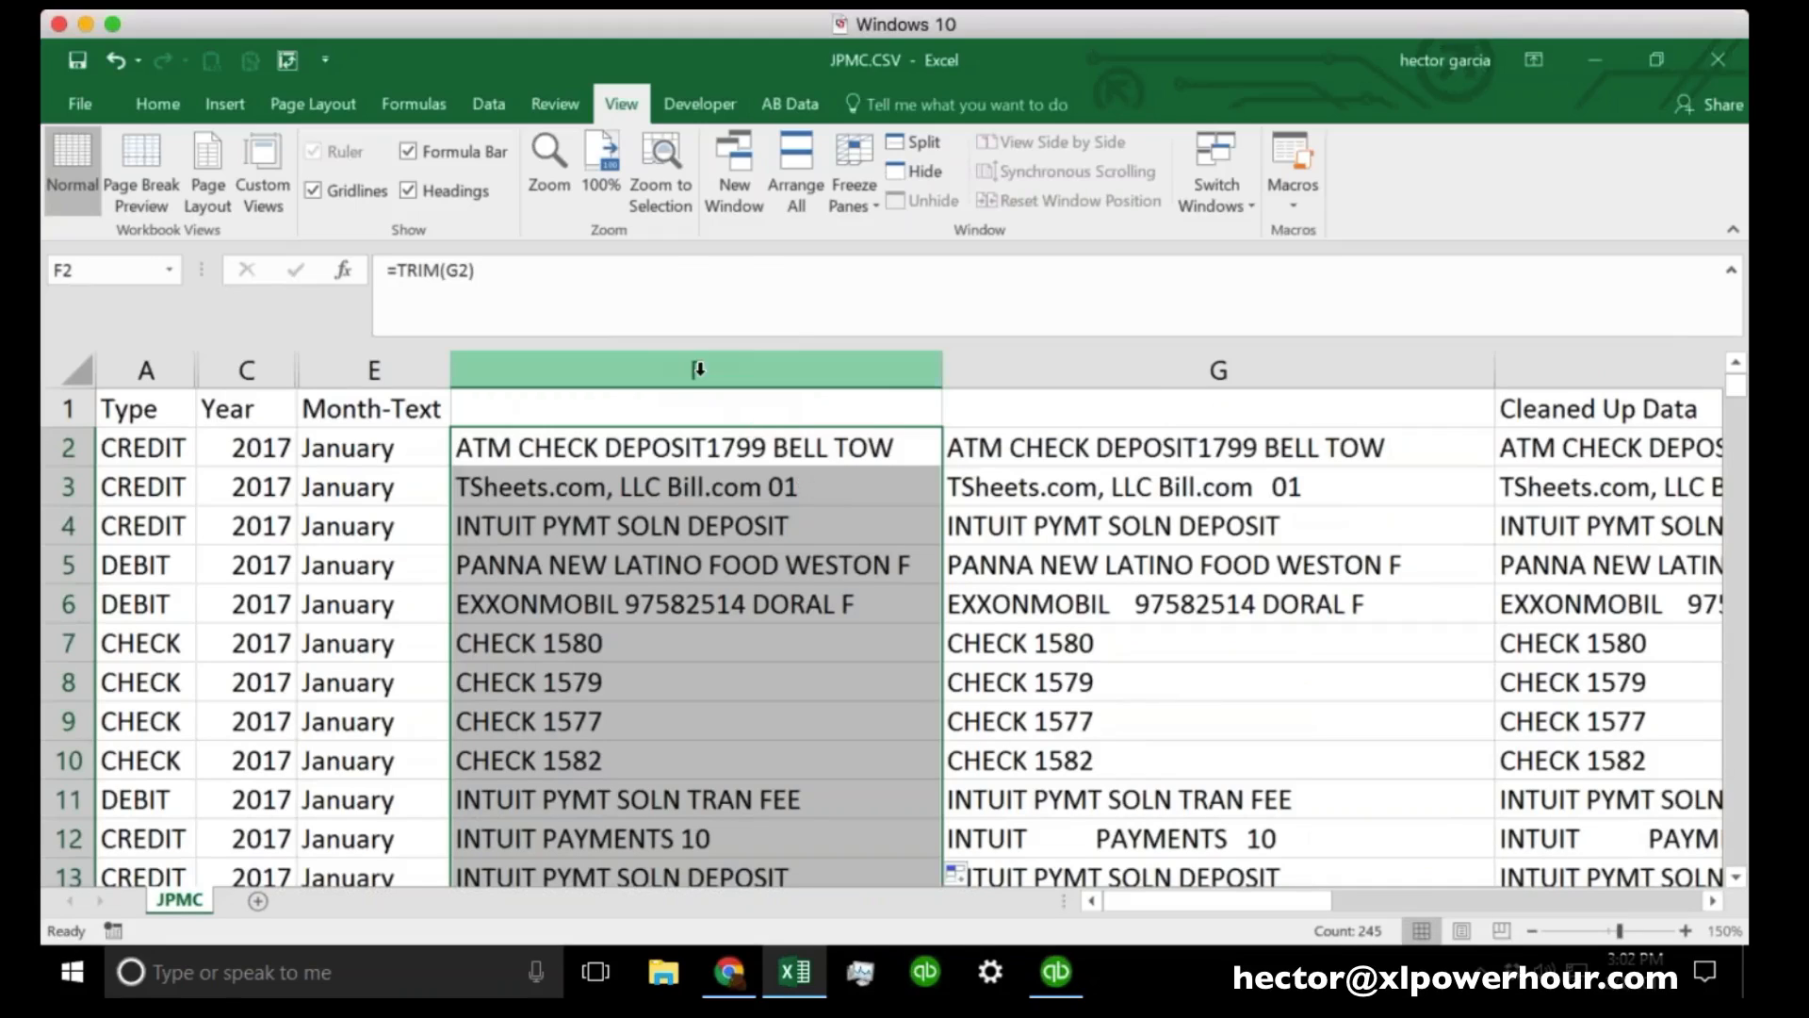
Copy column F and paste it over itself as values to replace the TRIM formulas with text.
right_click(667, 370)
left_click(737, 422)
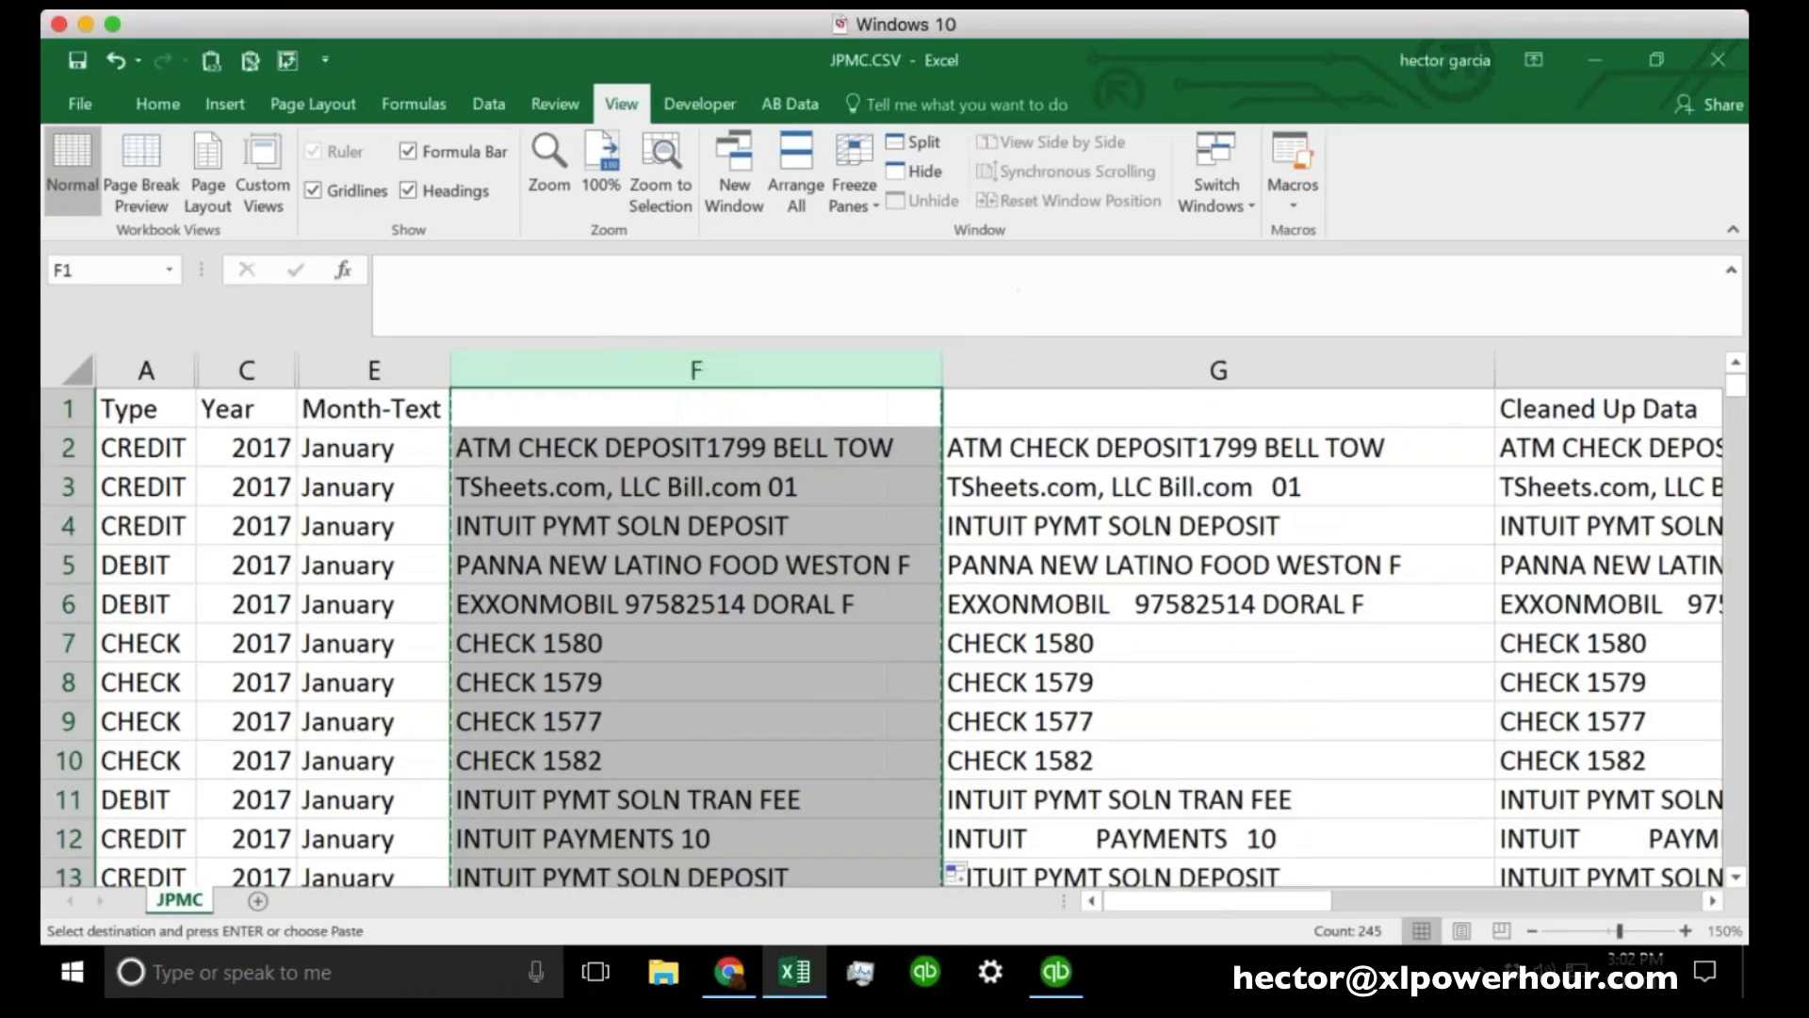
right_click(667, 370)
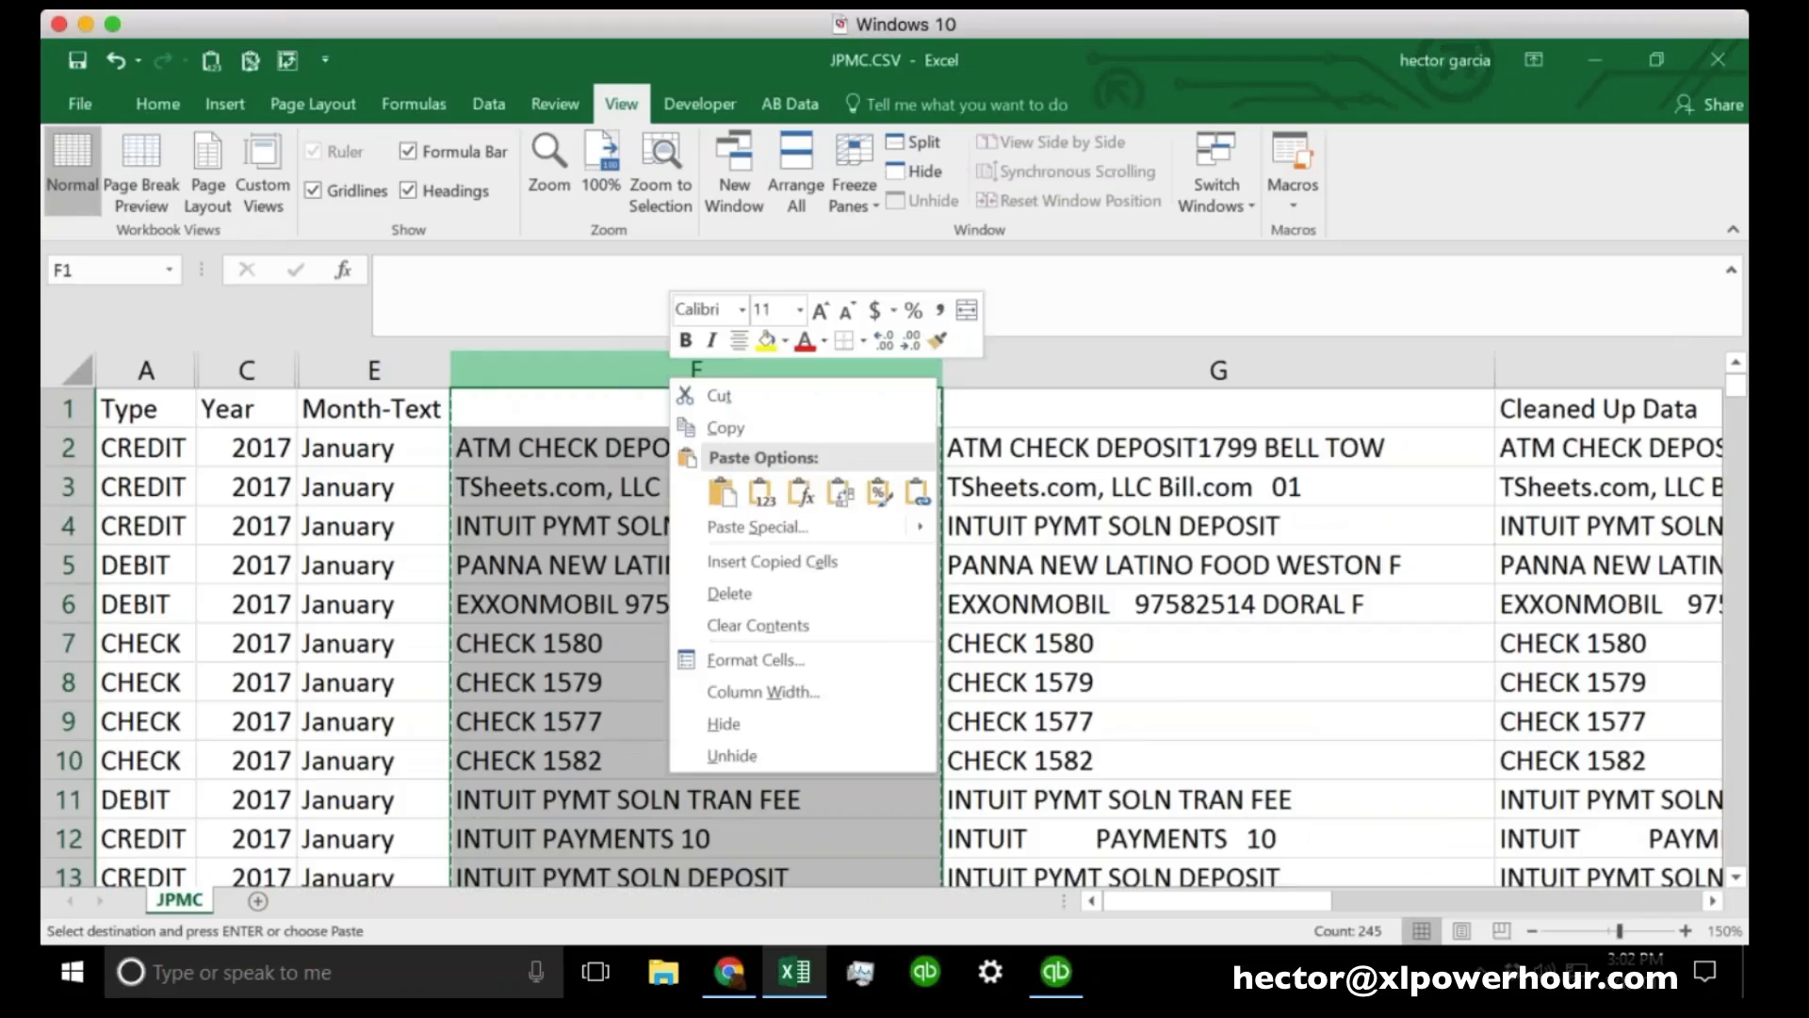
left_click(762, 491)
left_click(739, 508)
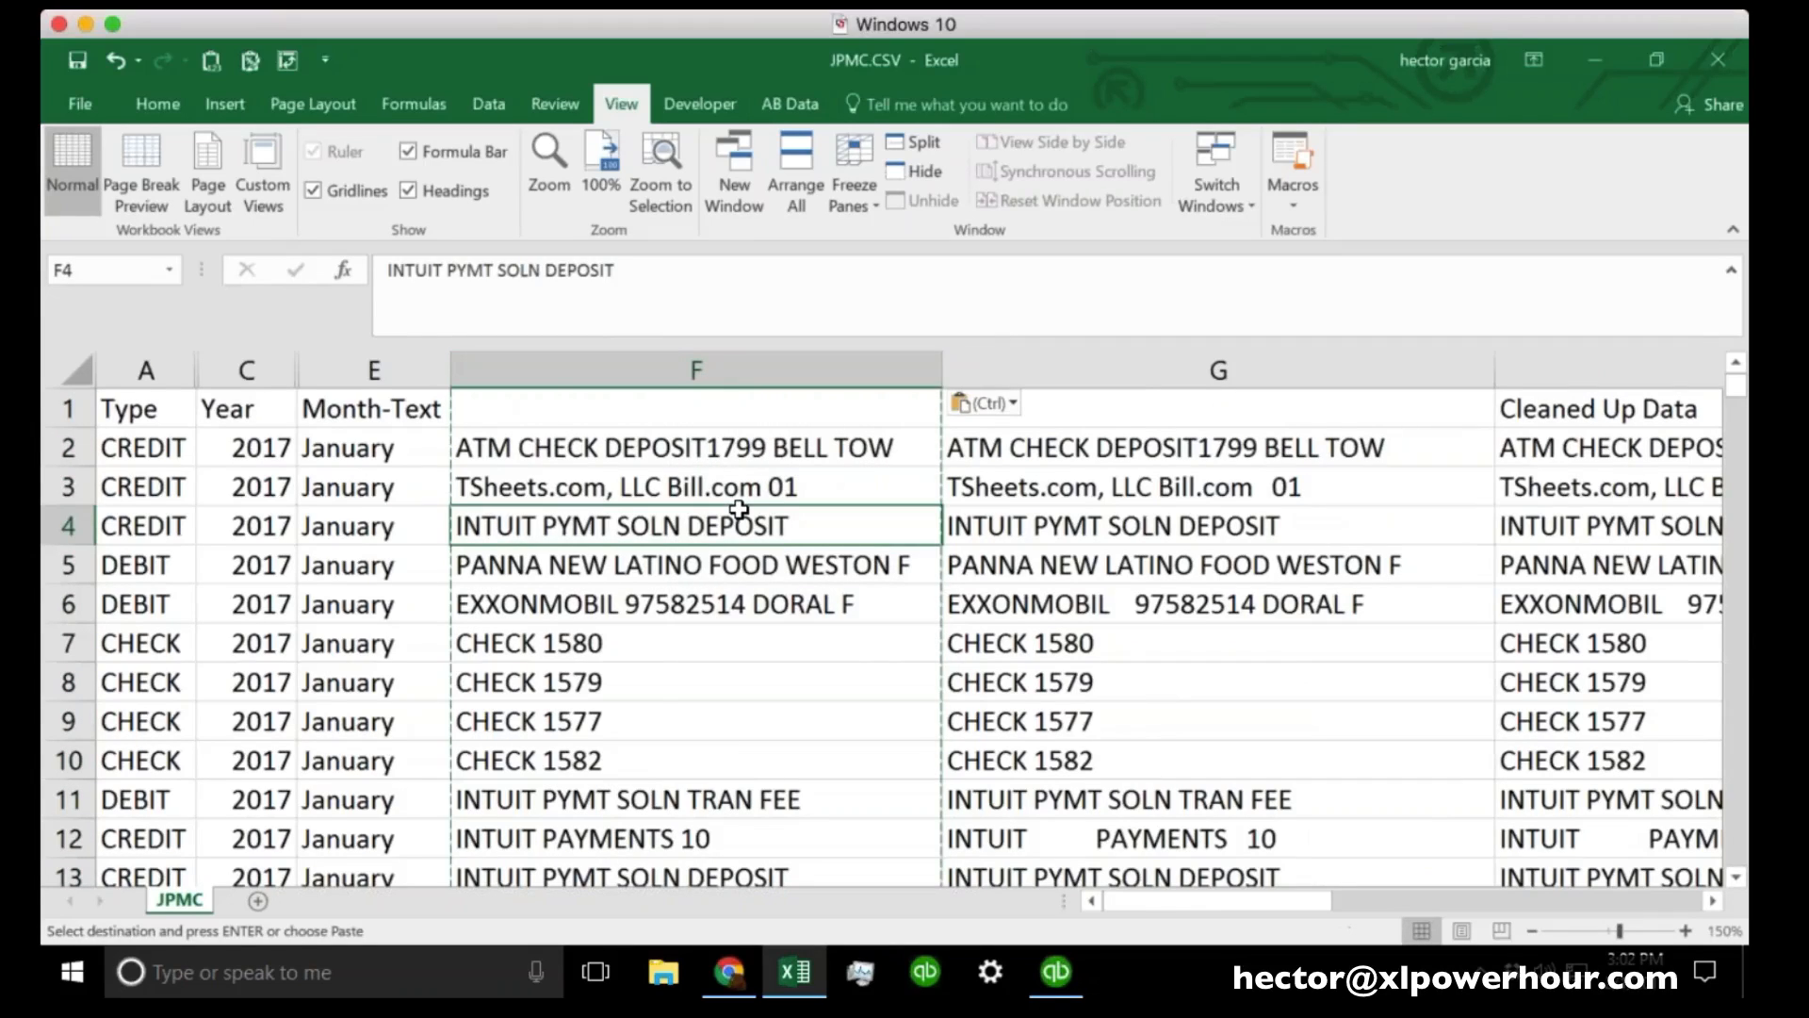
Delete columns G and H, which hold the untrimmed shortened descriptions and the old Cleaned Up Data.
left_click_drag(1076, 371, 1527, 372)
left_click_drag(1263, 895, 1342, 897)
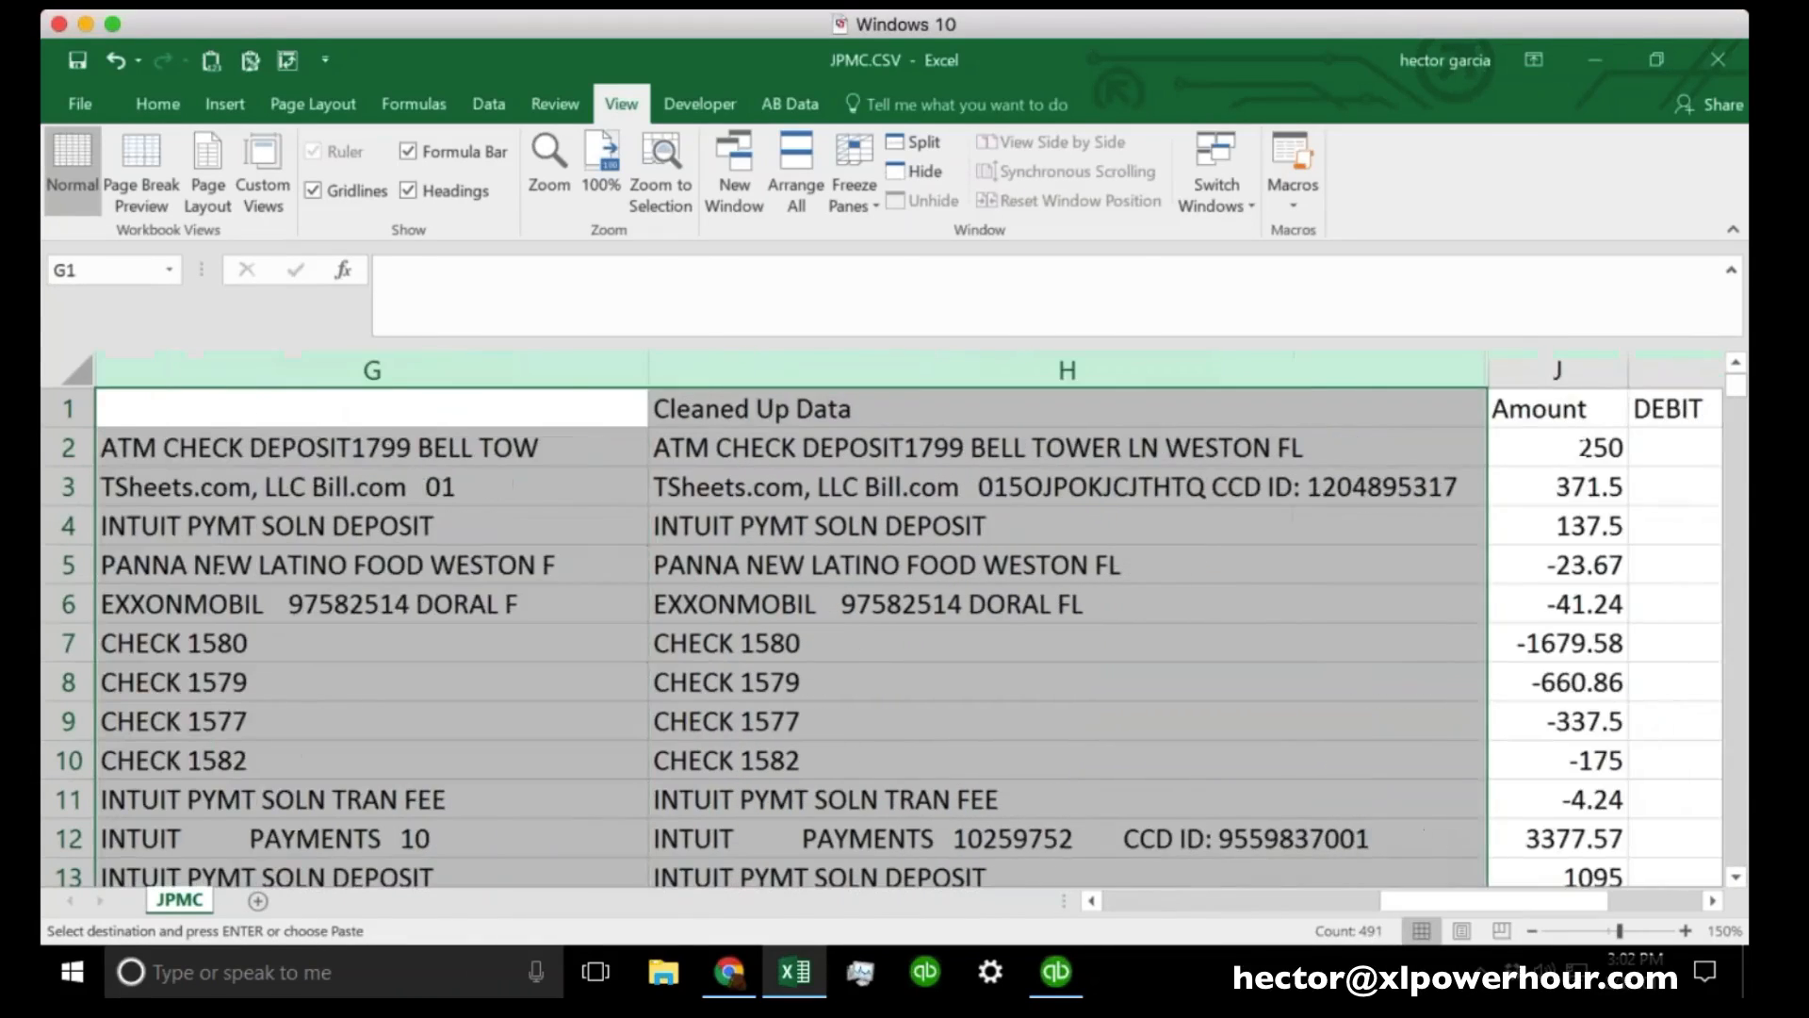
right_click(485, 355)
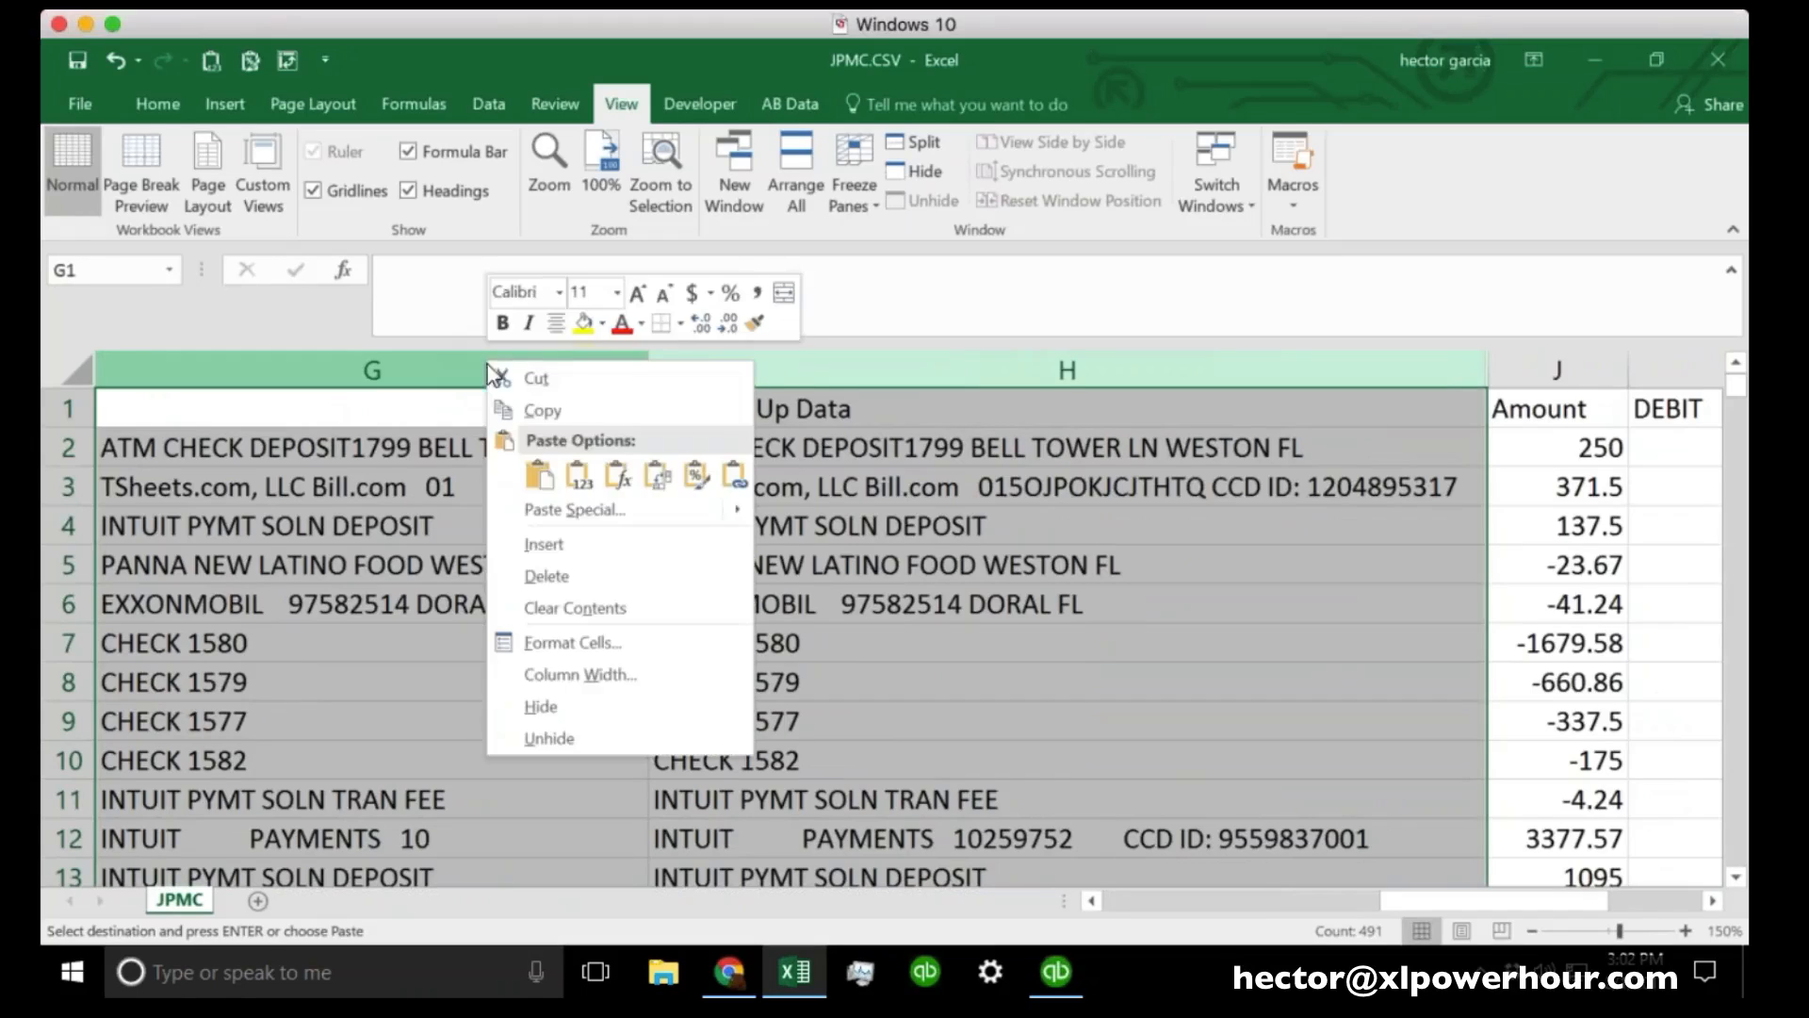
left_click(574, 572)
left_click(670, 593)
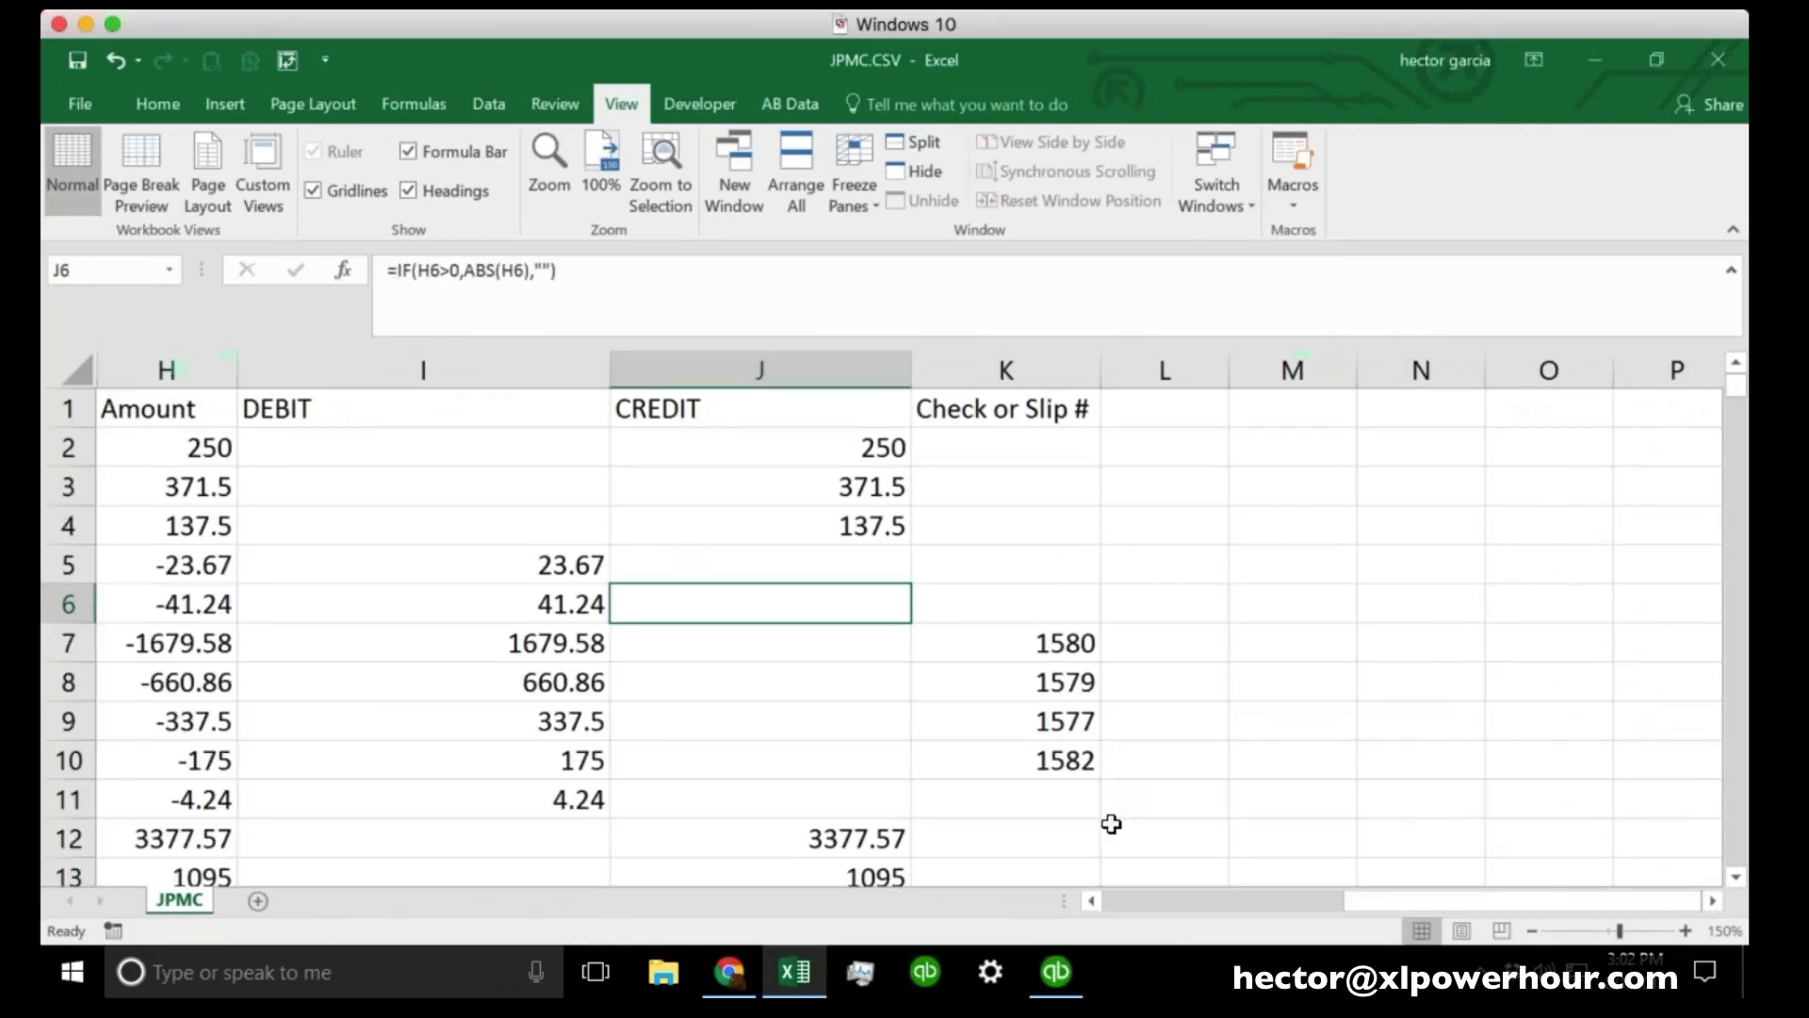
Check the trimmed descriptions in column F and enter the header "Cleaned up data" in F1.
left_click(1187, 903)
left_click(812, 425)
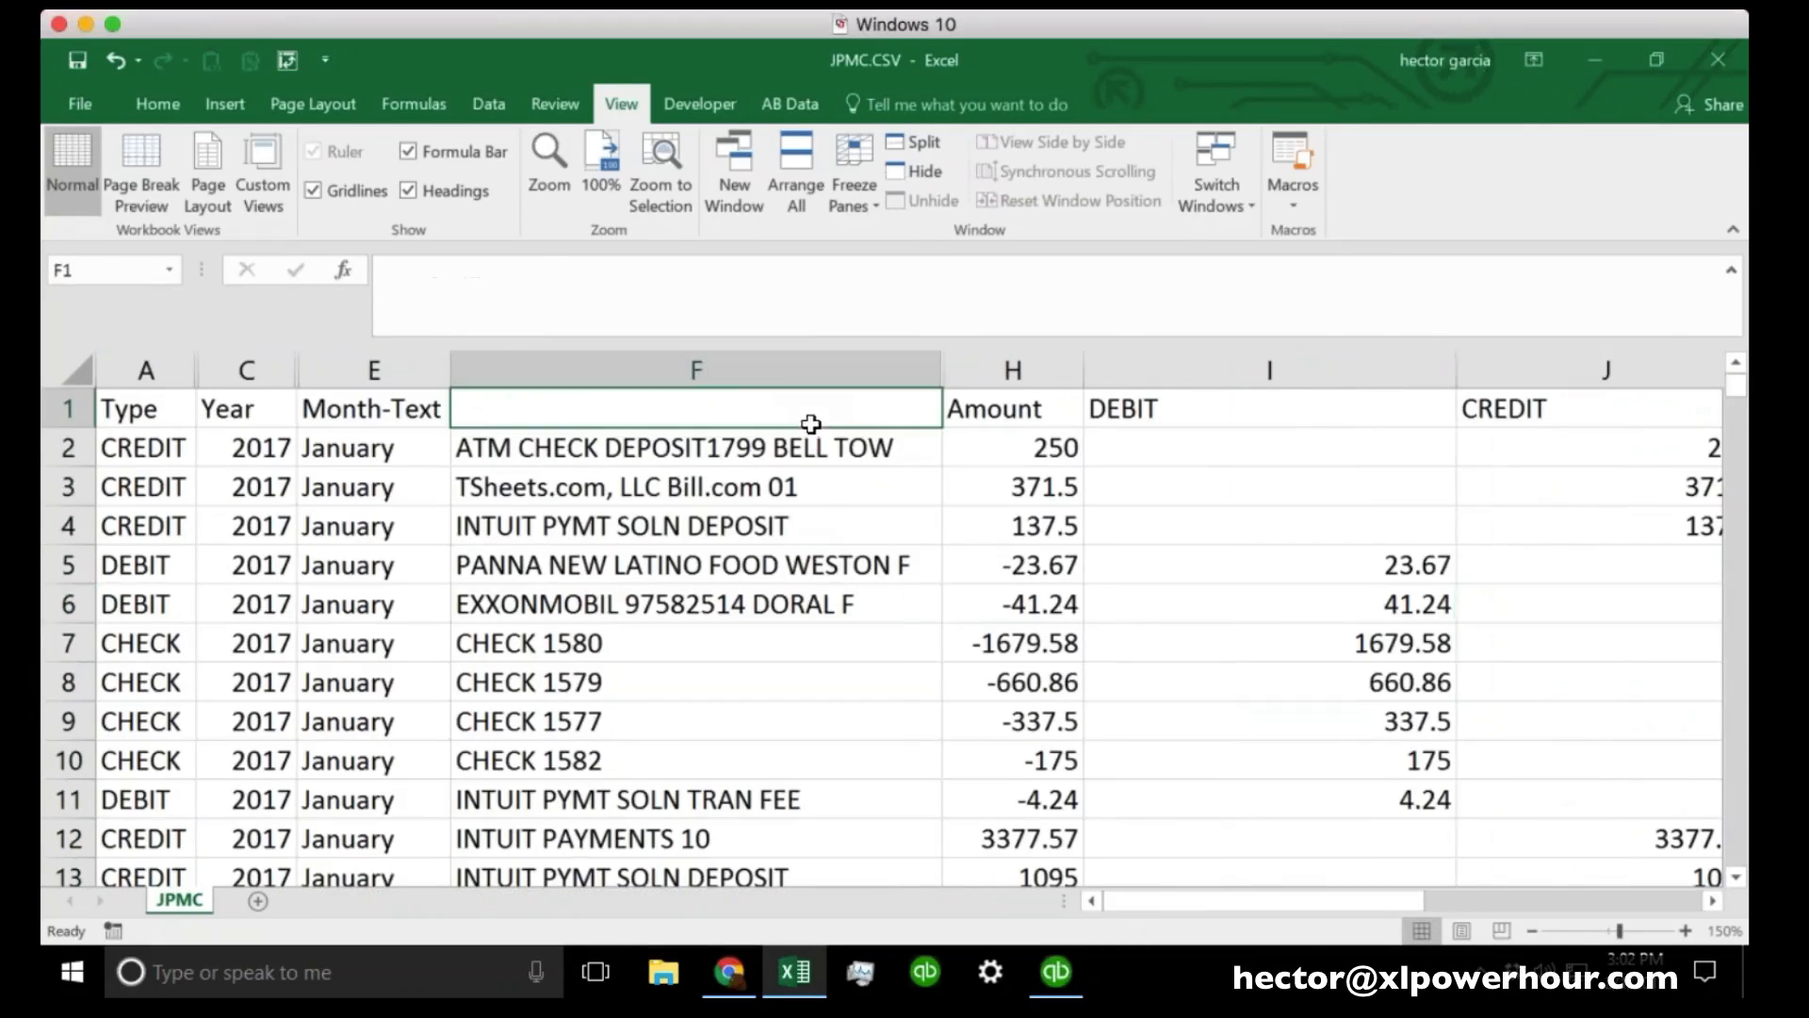
left_click(769, 604)
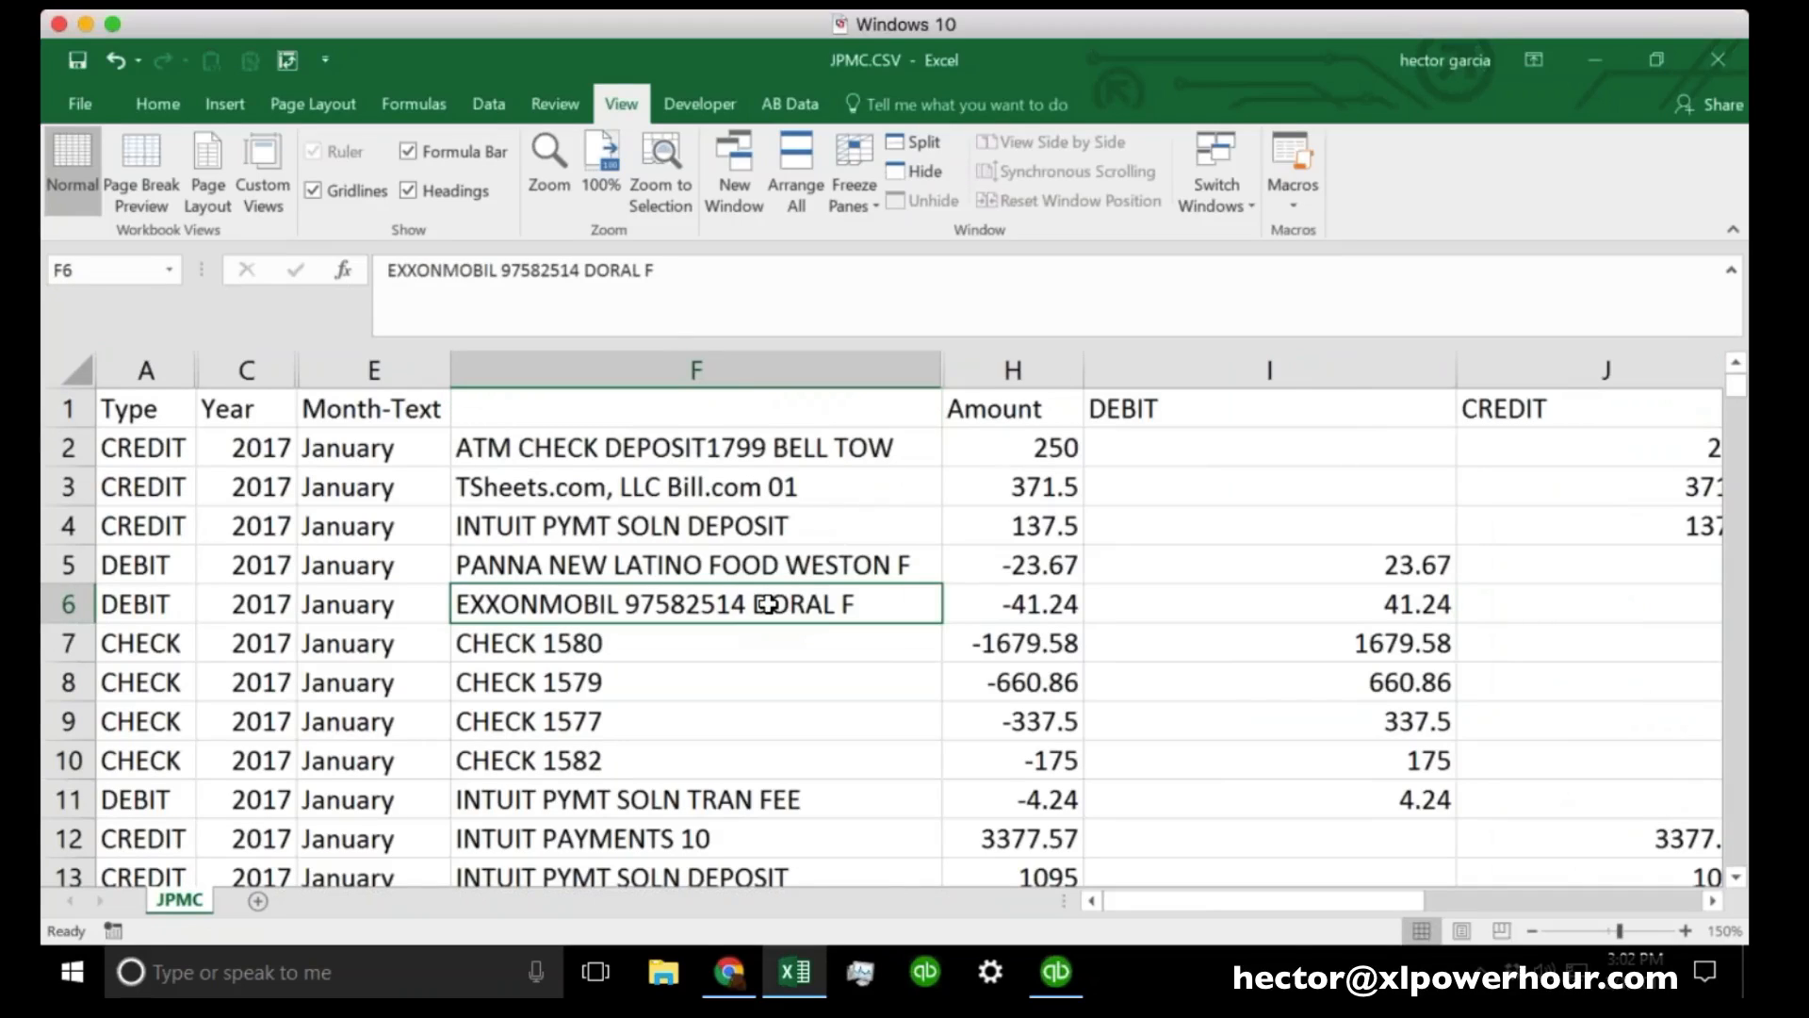
left_click(719, 563)
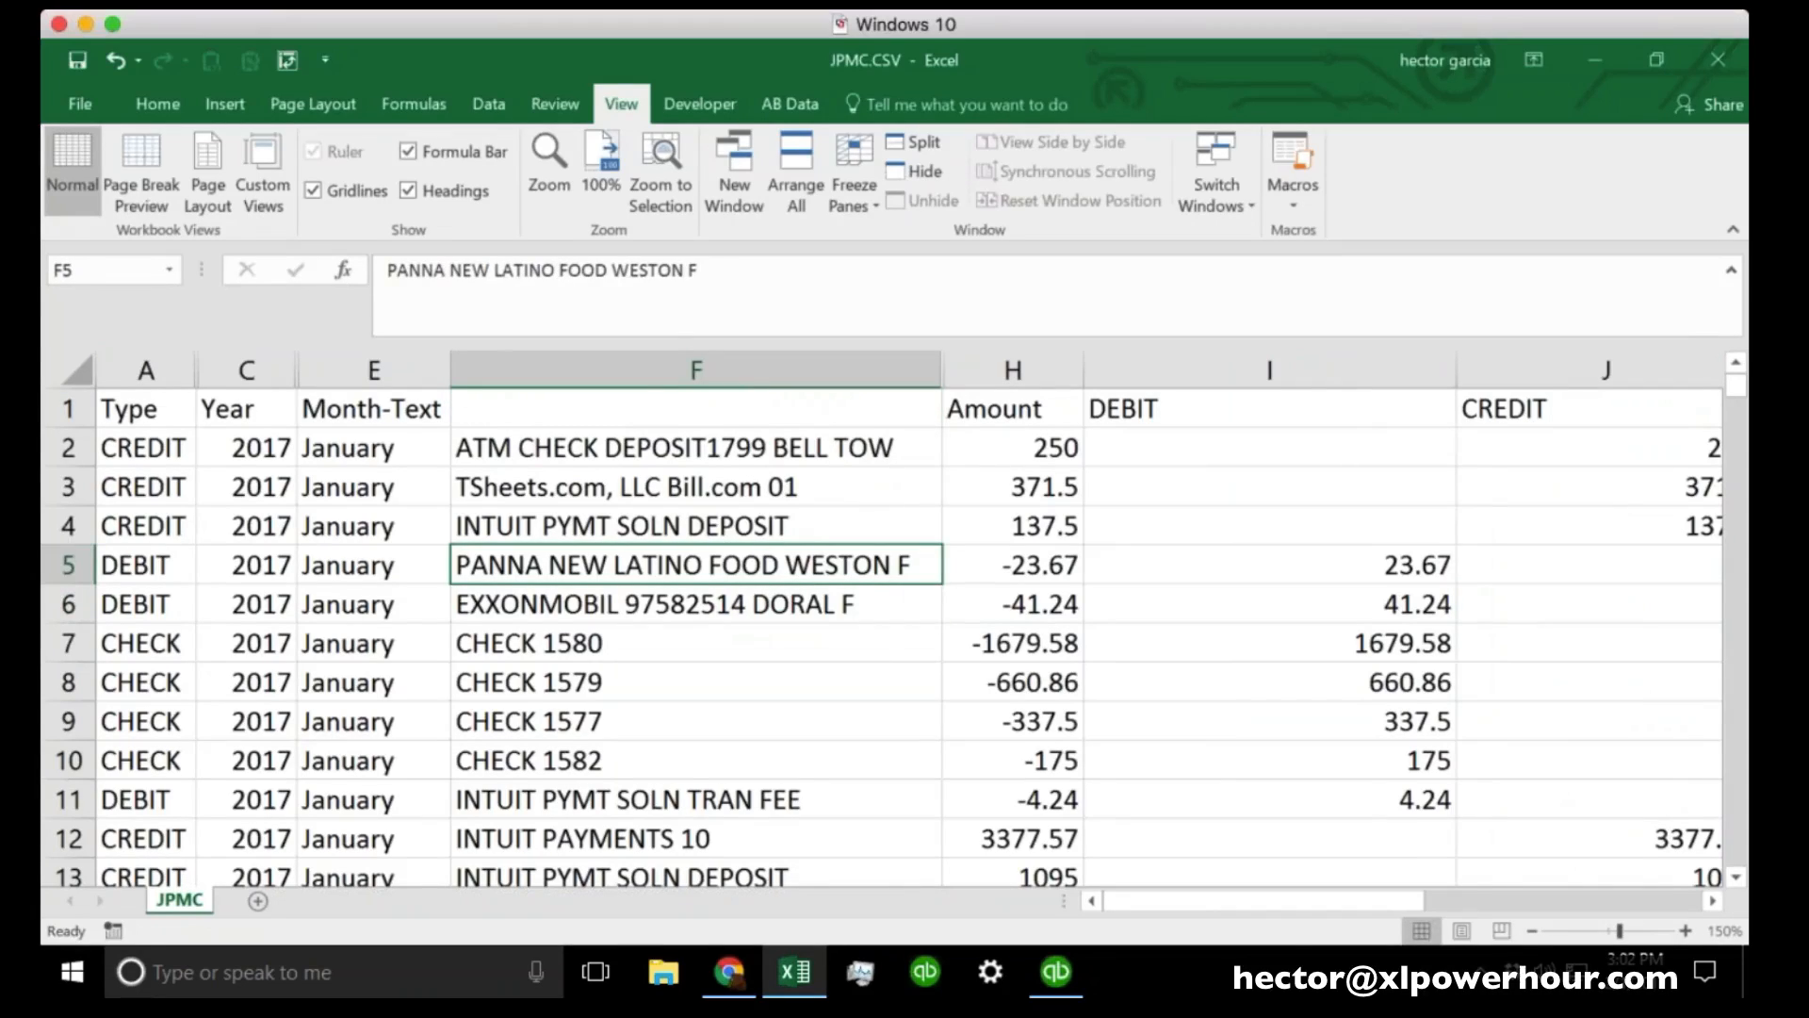
left_click(632, 404)
type("Clean")
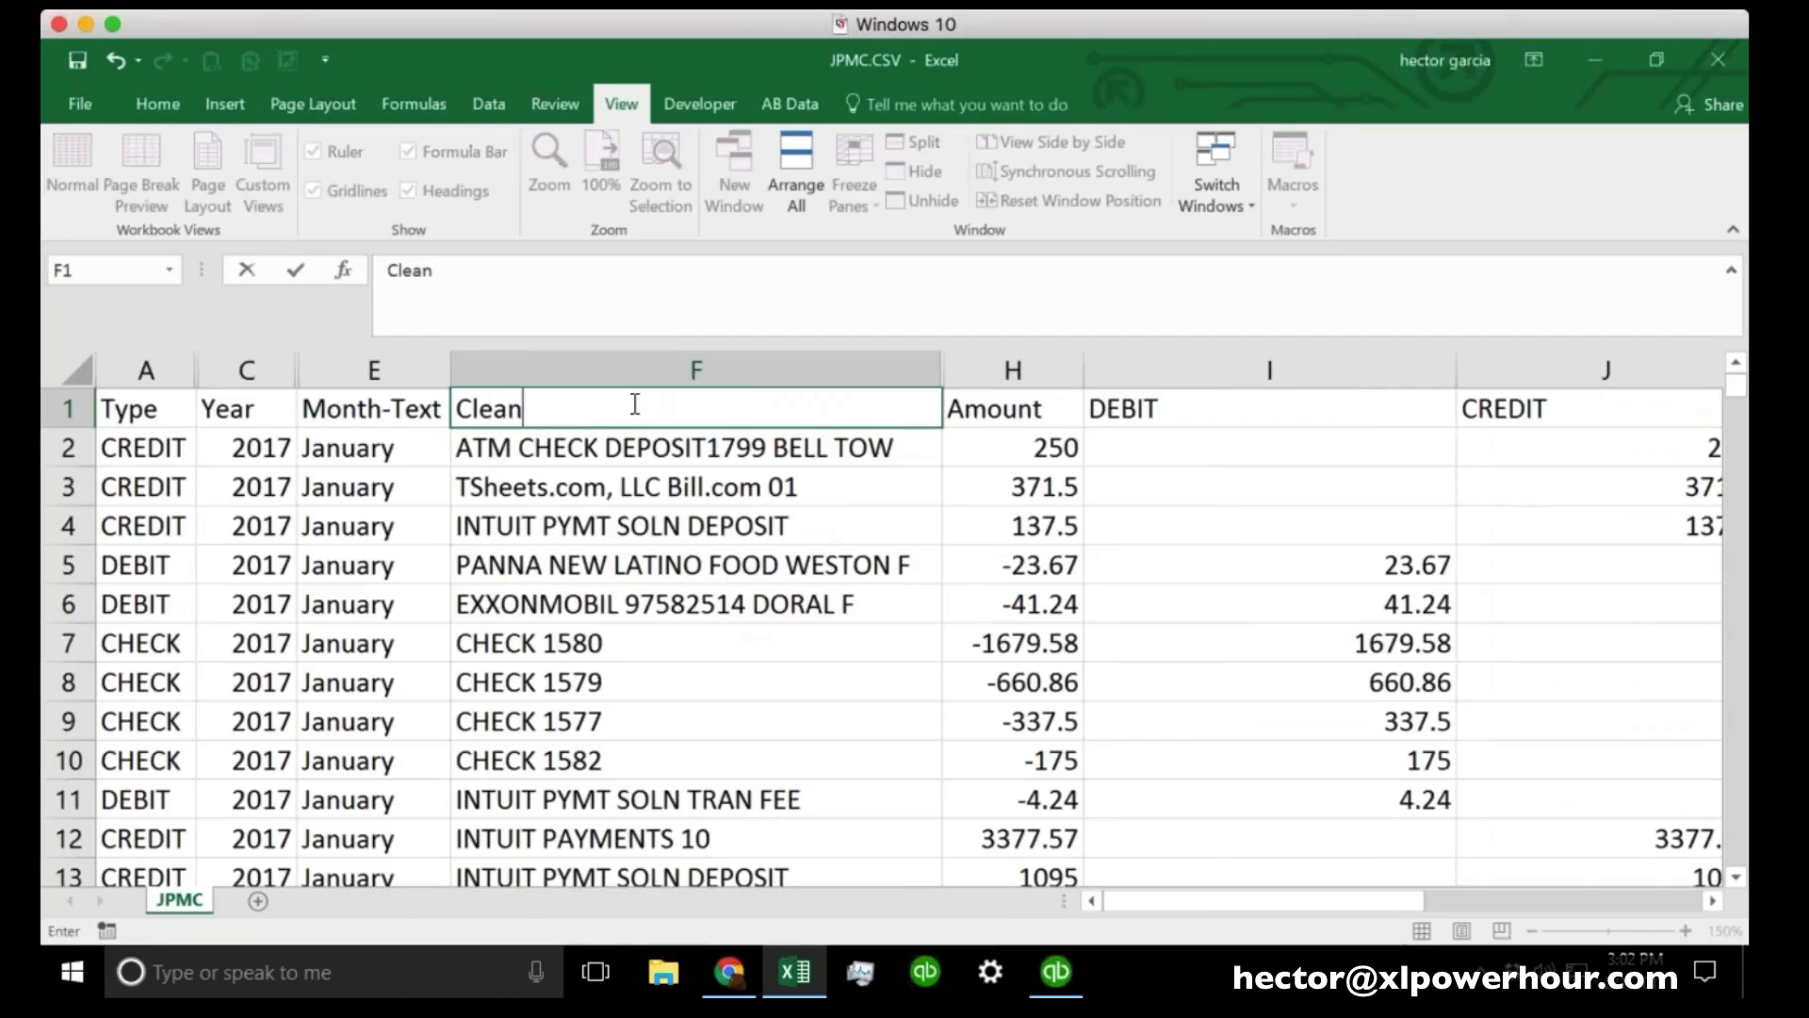
type("ed up data")
key("Return")
key("Return")
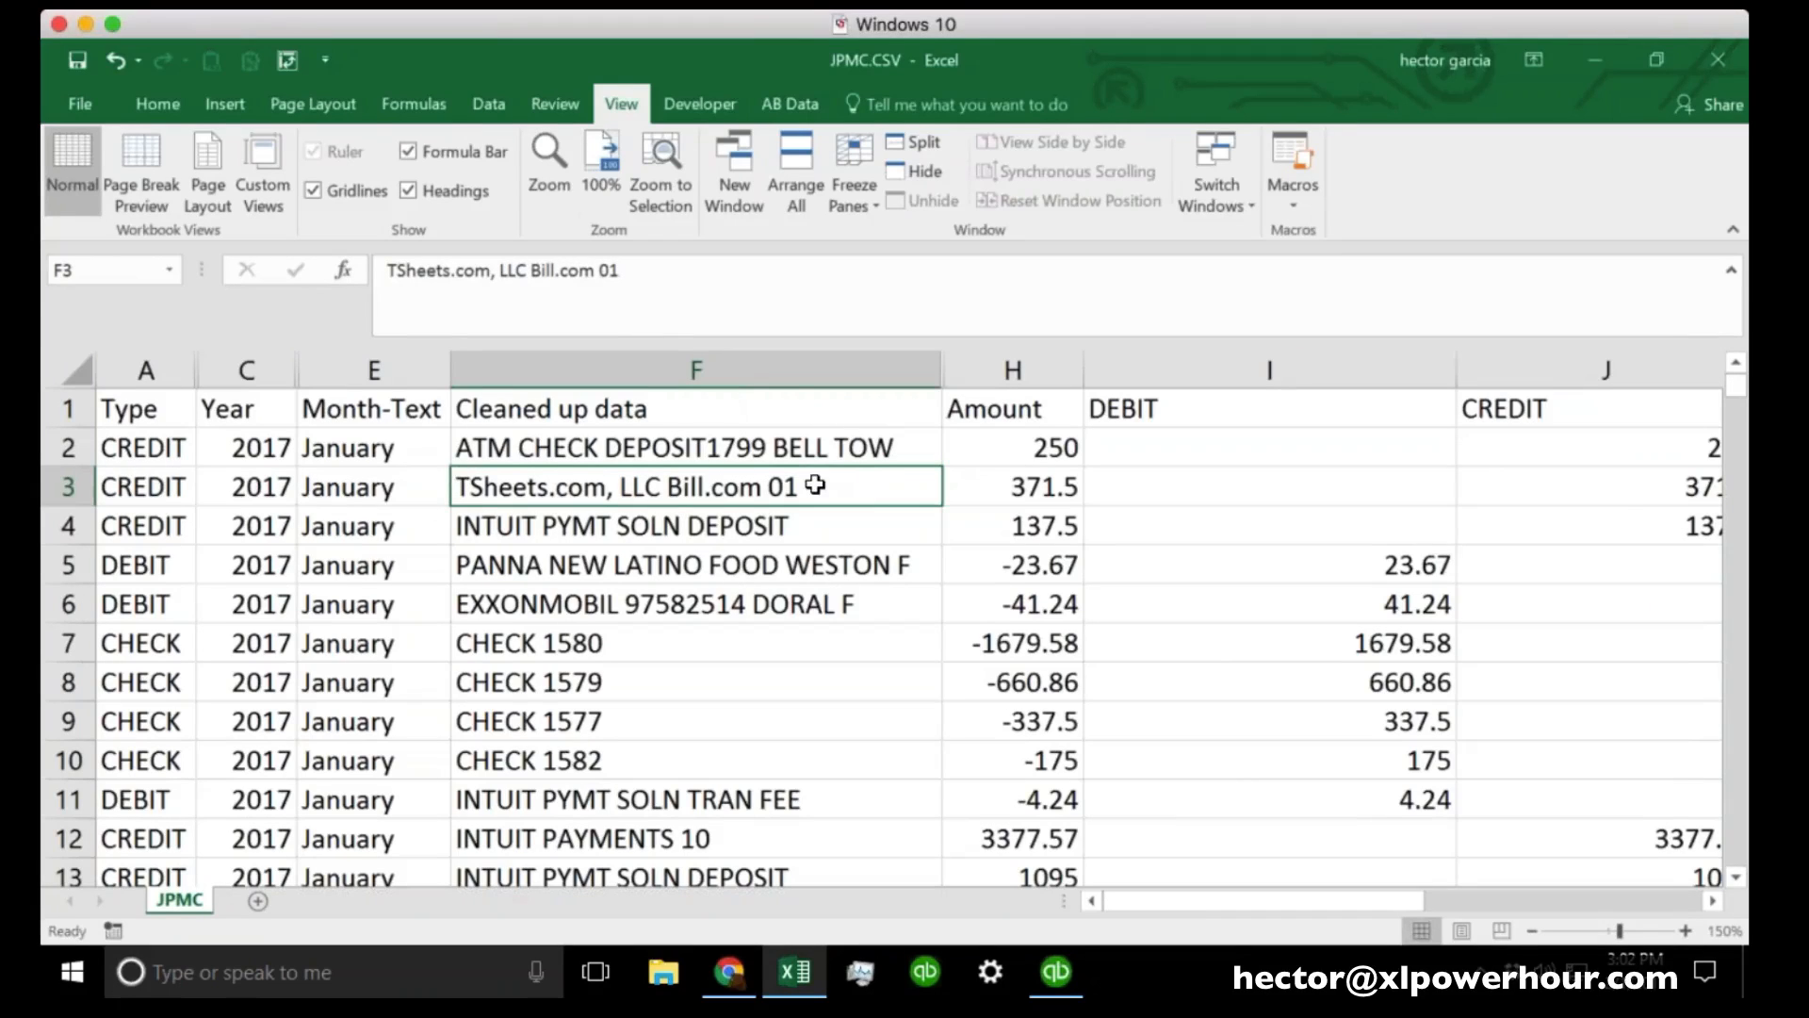
Select the whole transaction table and turn on filtering for its header row.
key("ctrl+a")
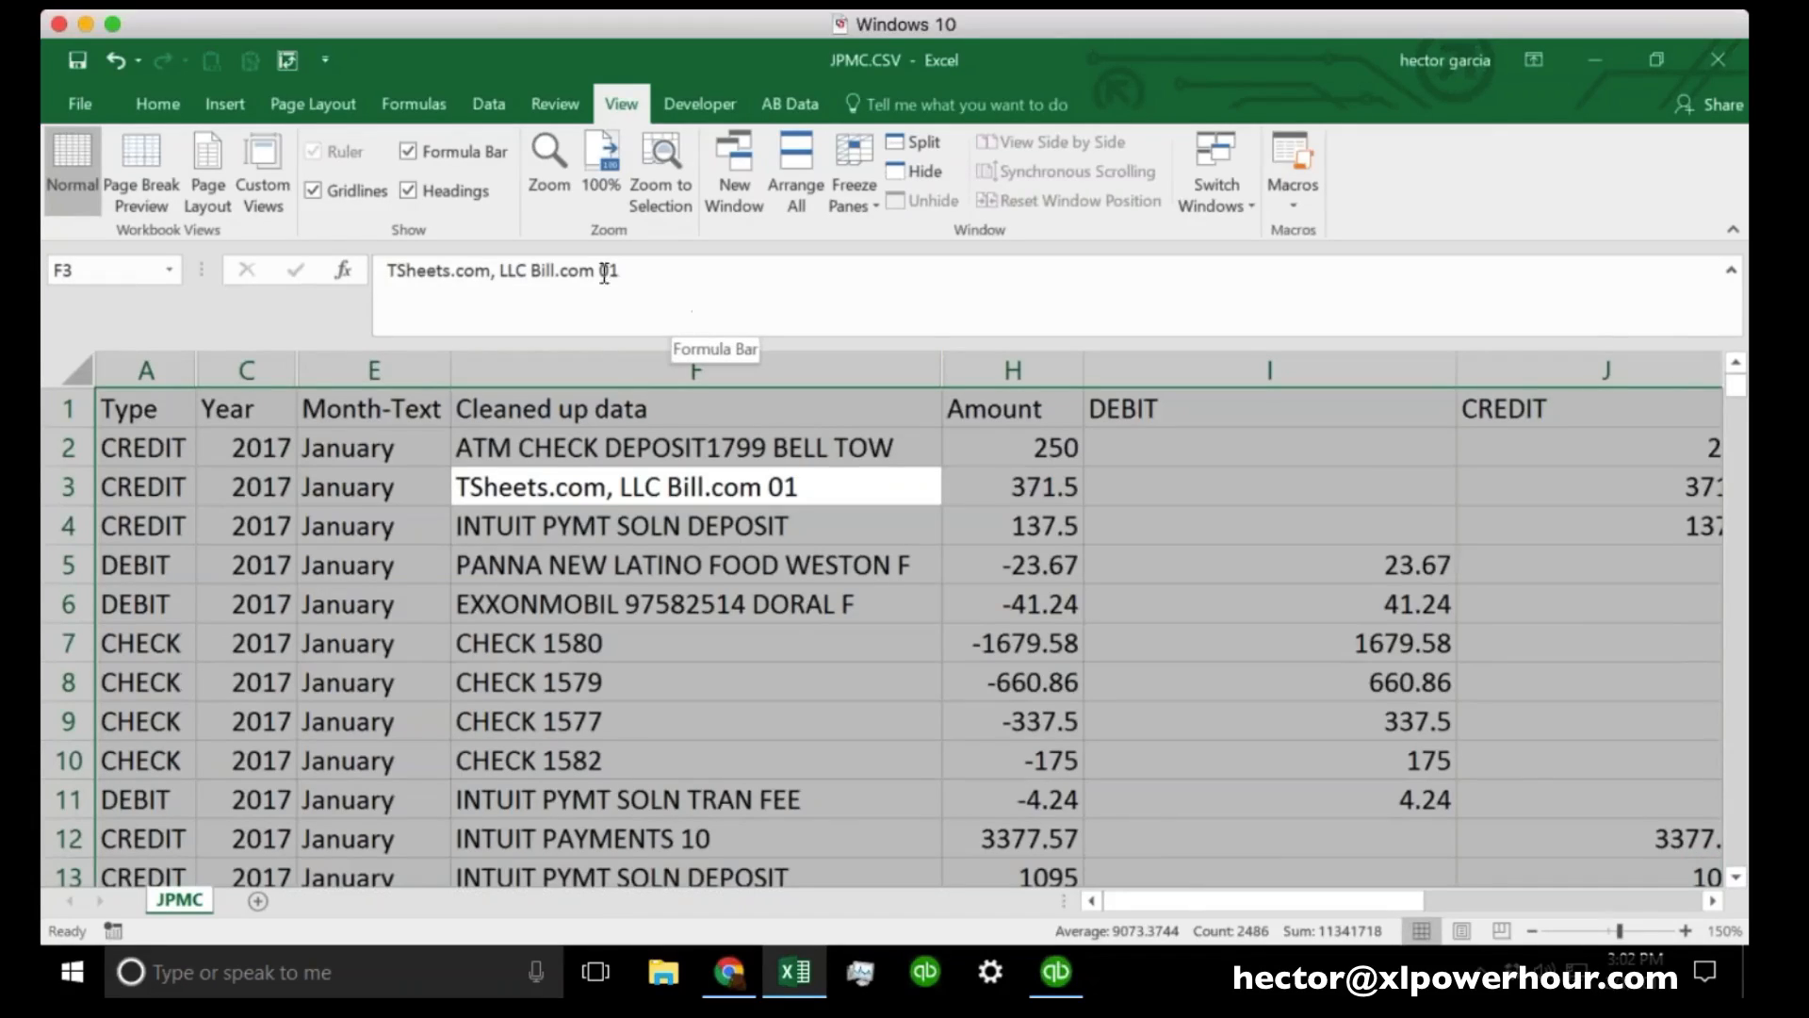
left_click(492, 117)
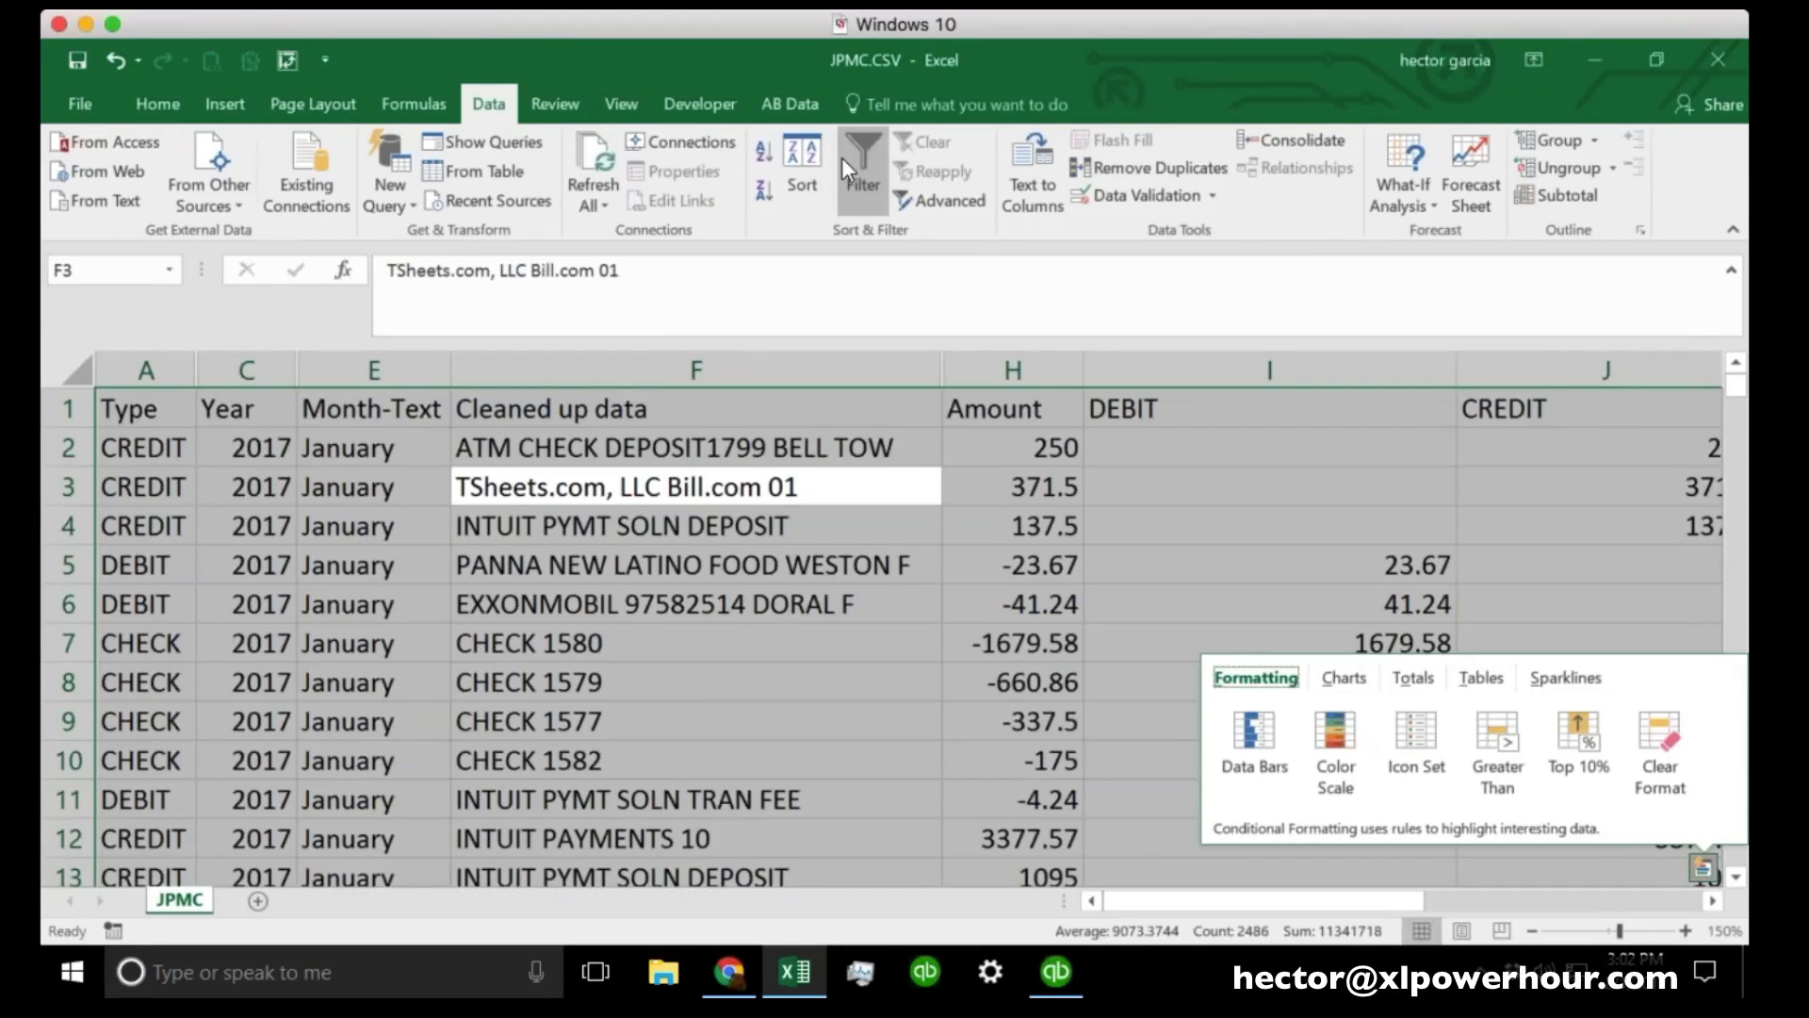
key("ctrl")
key("ctrl")
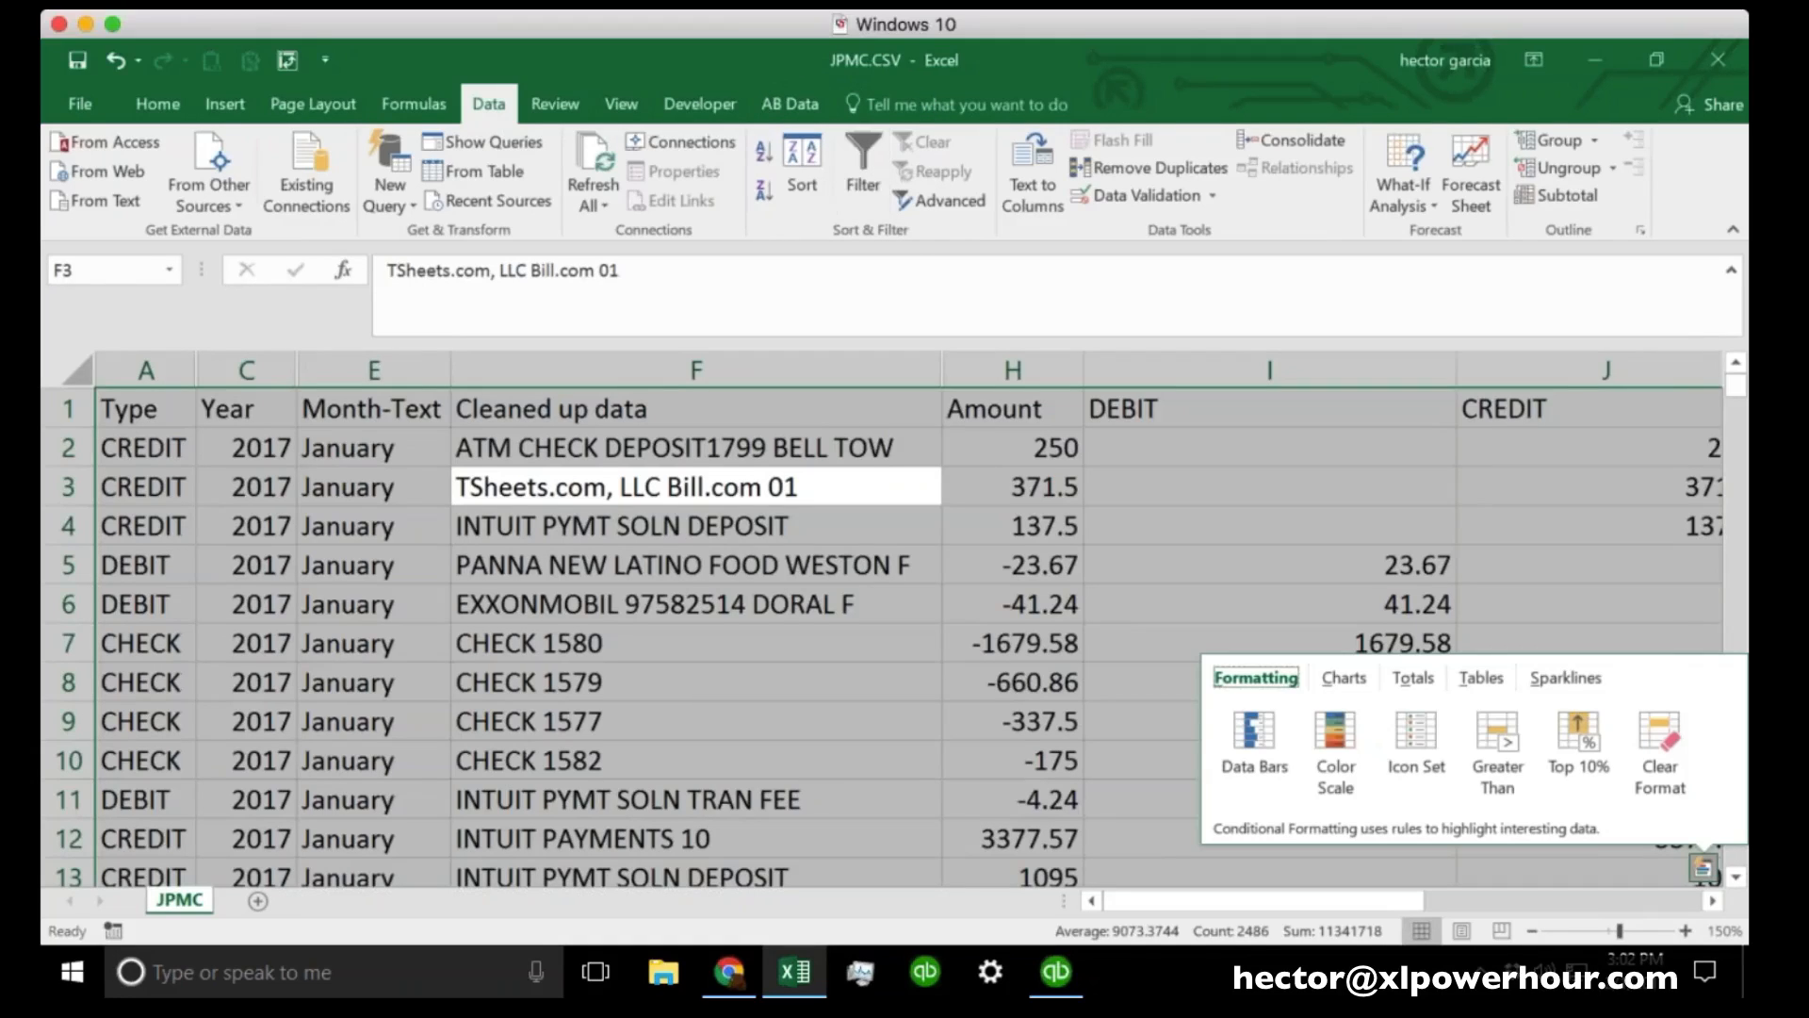
left_click(1274, 471)
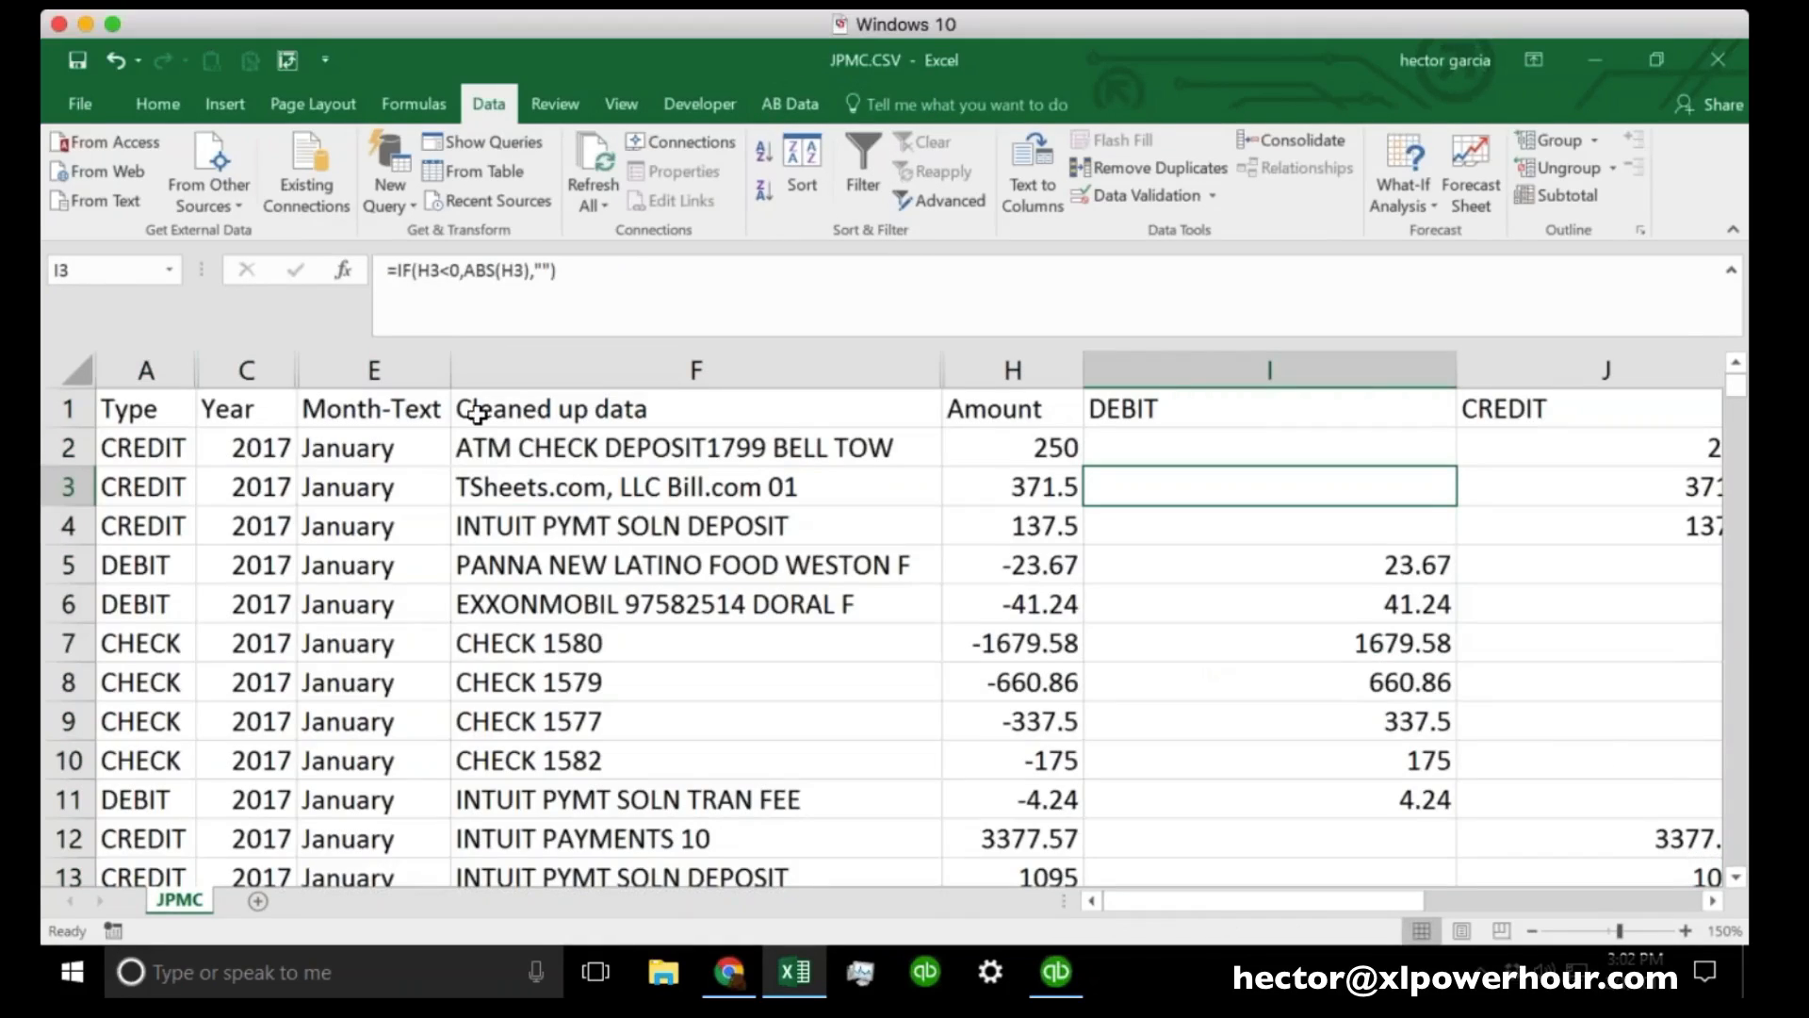
left_click(149, 471)
key("ctrl+a")
key("ctrl+shift+l")
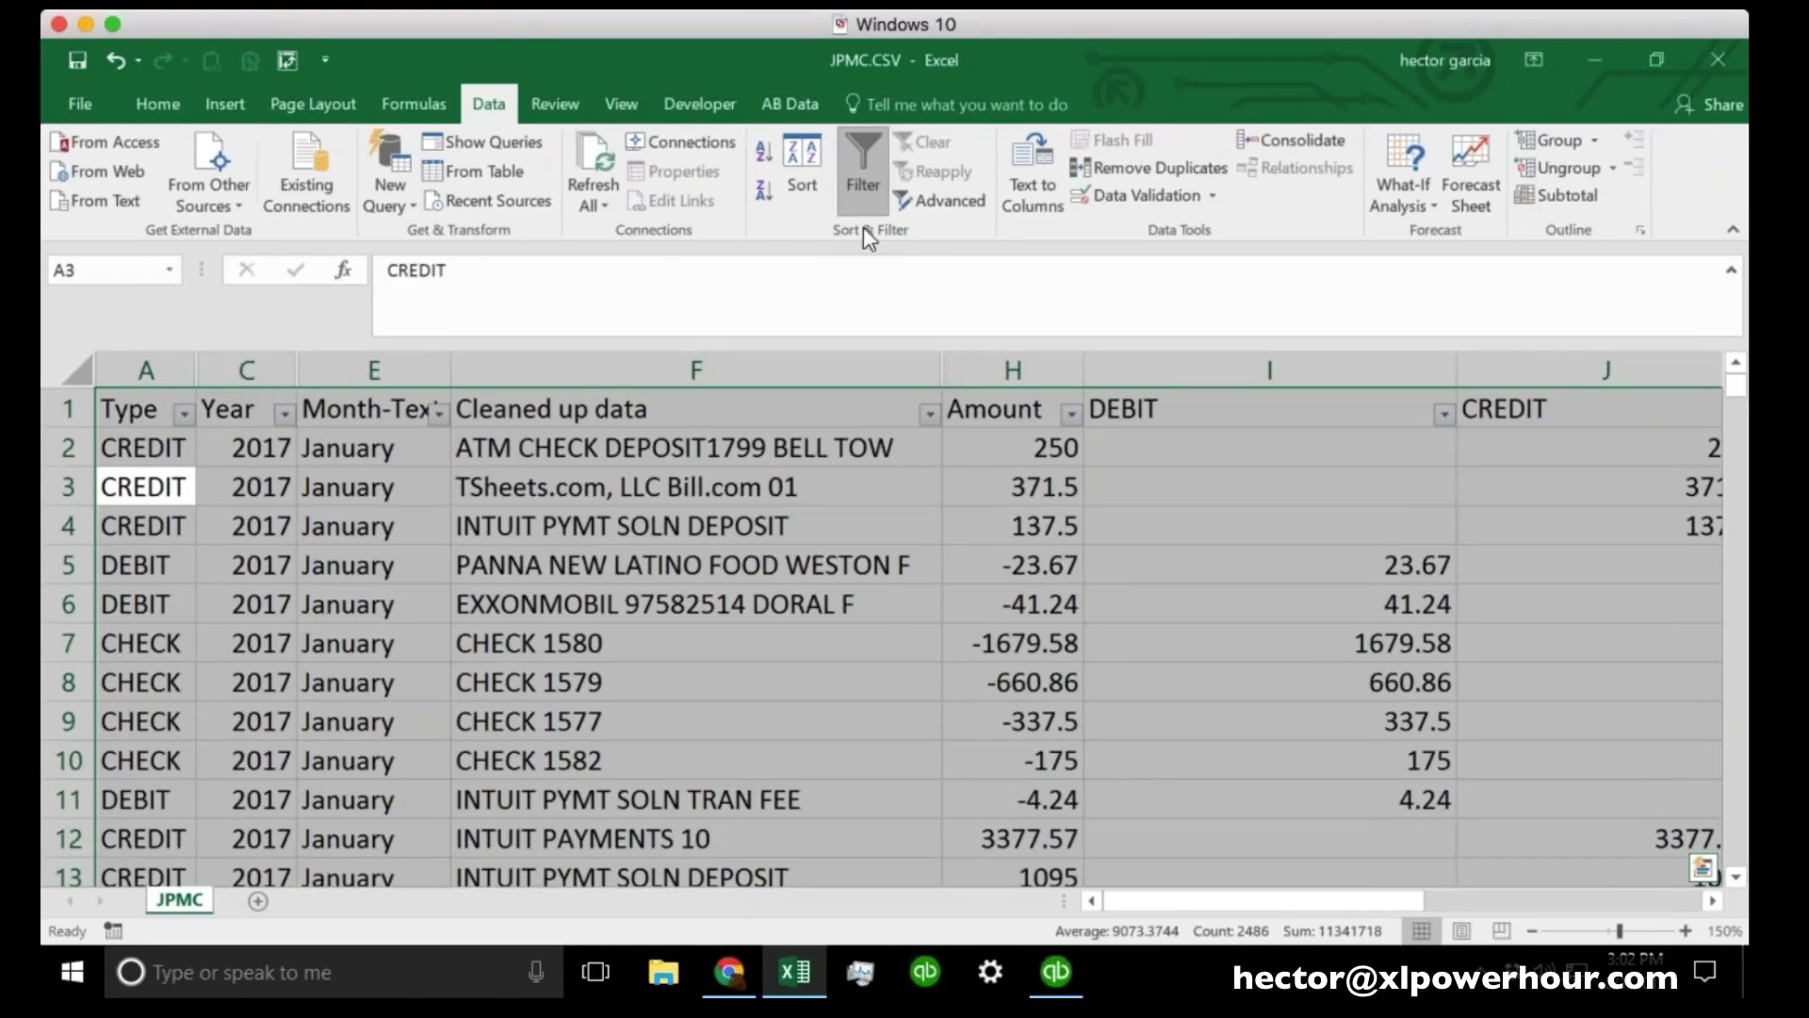
left_click(739, 678)
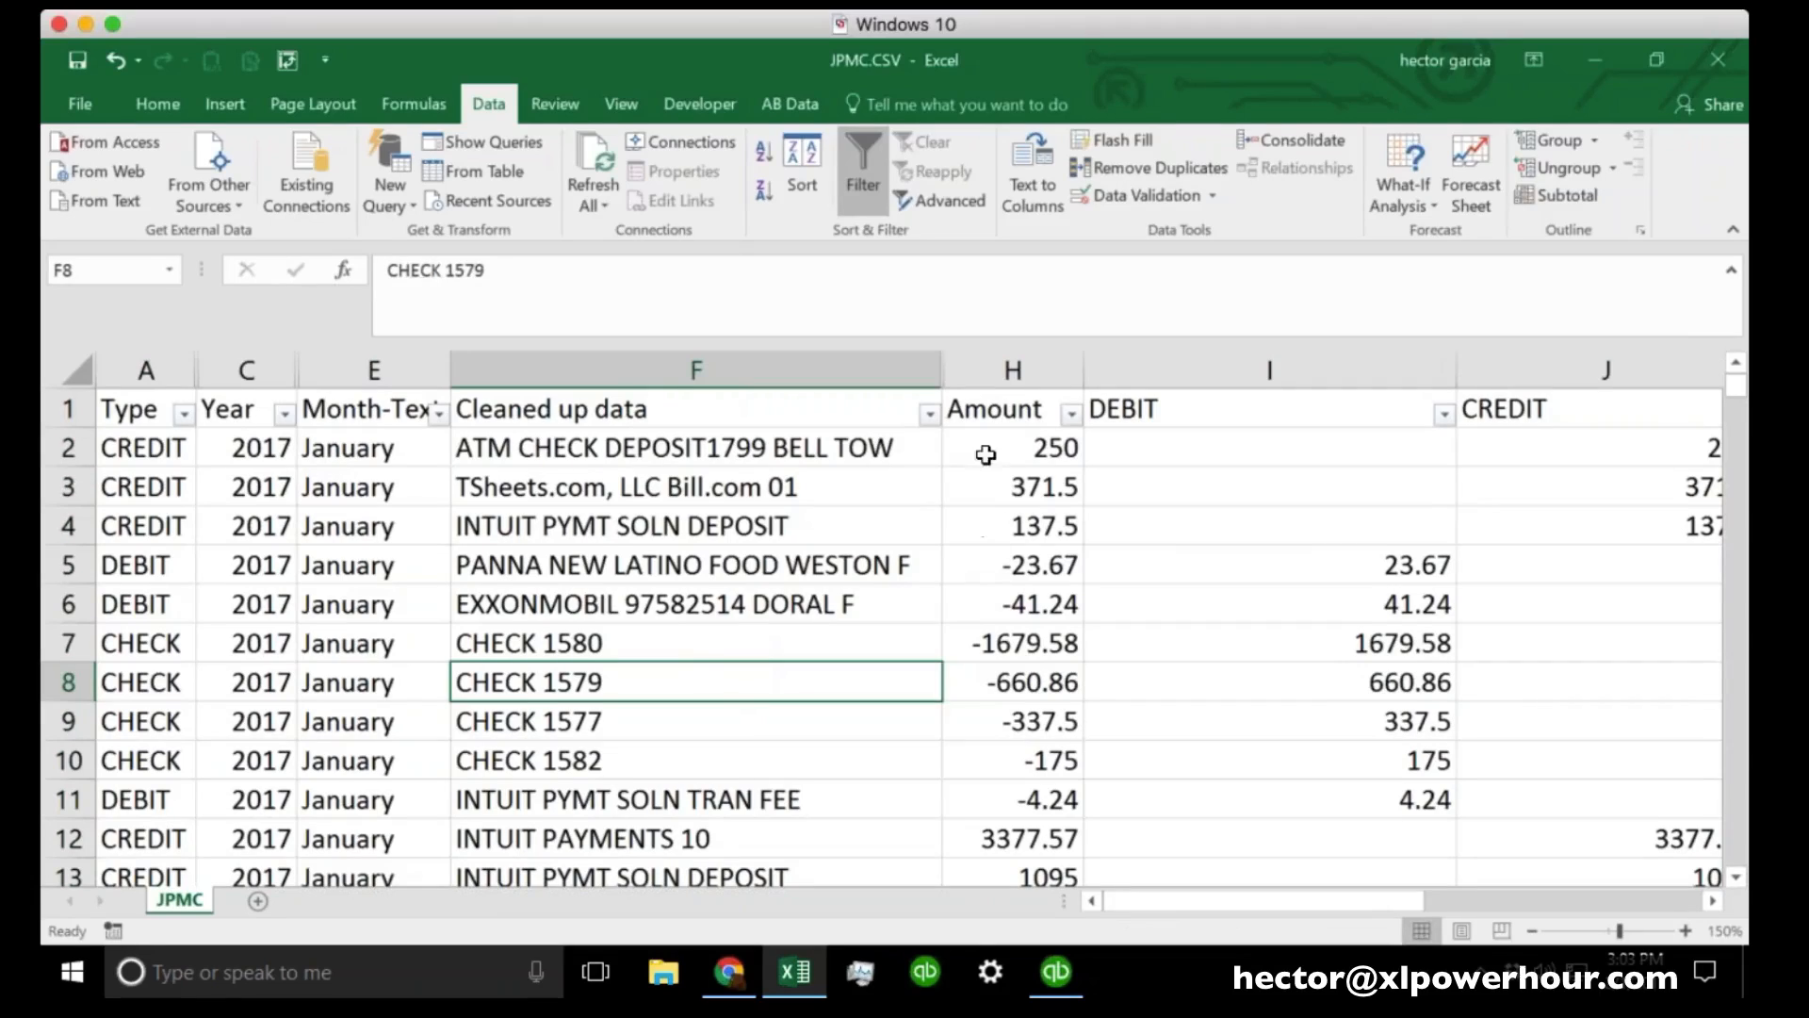
Sort the transactions by Cleaned up data from A to Z, try Z to A, and return to A to Z.
left_click(929, 414)
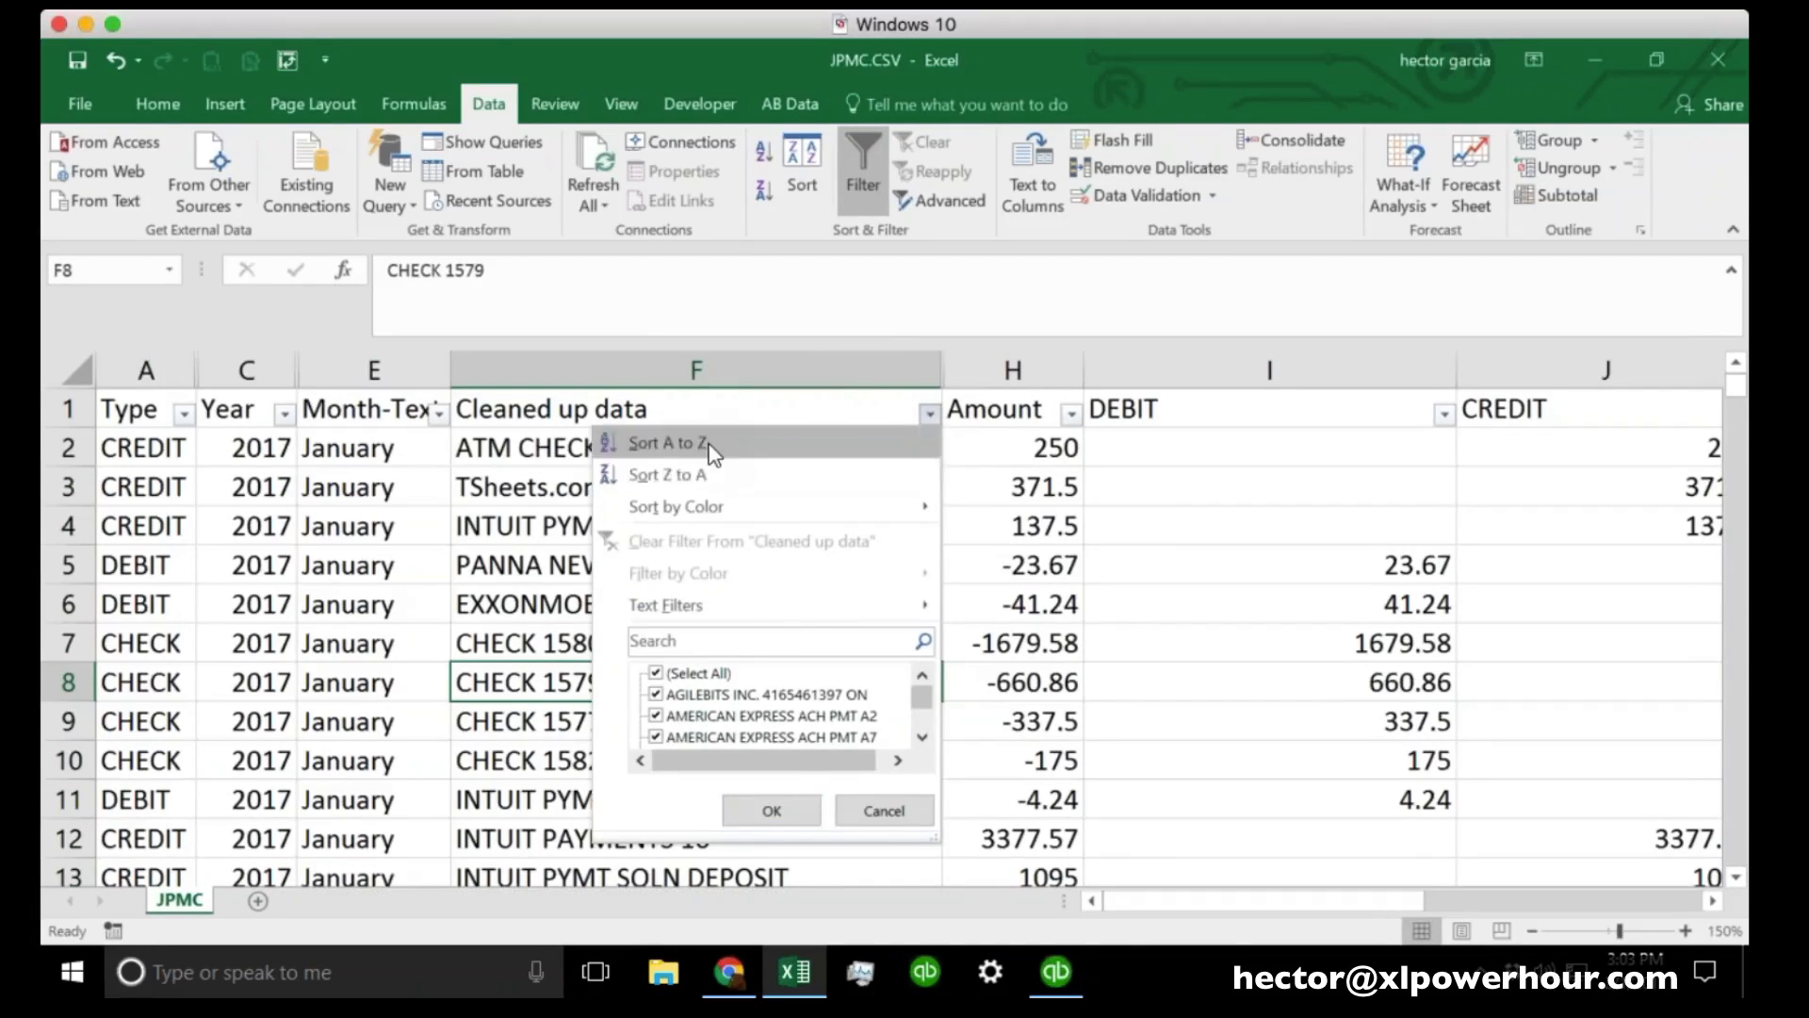
left_click(808, 443)
left_click(929, 414)
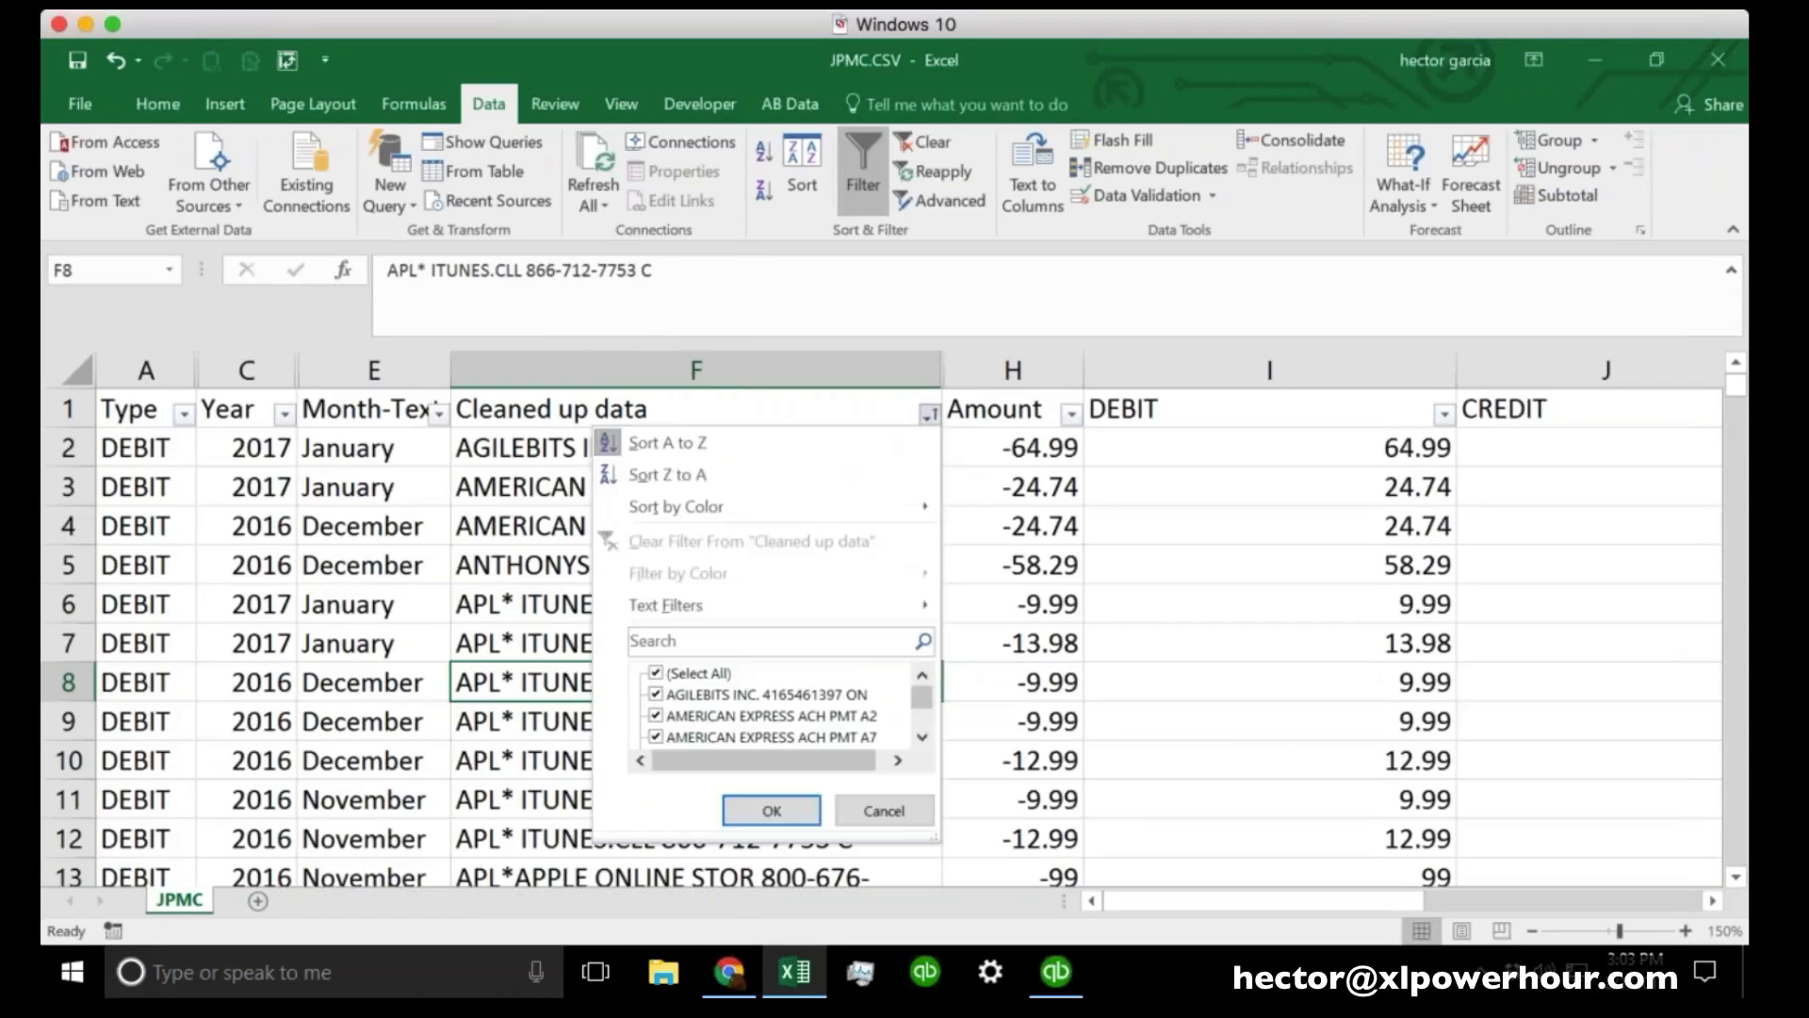
left_click(717, 474)
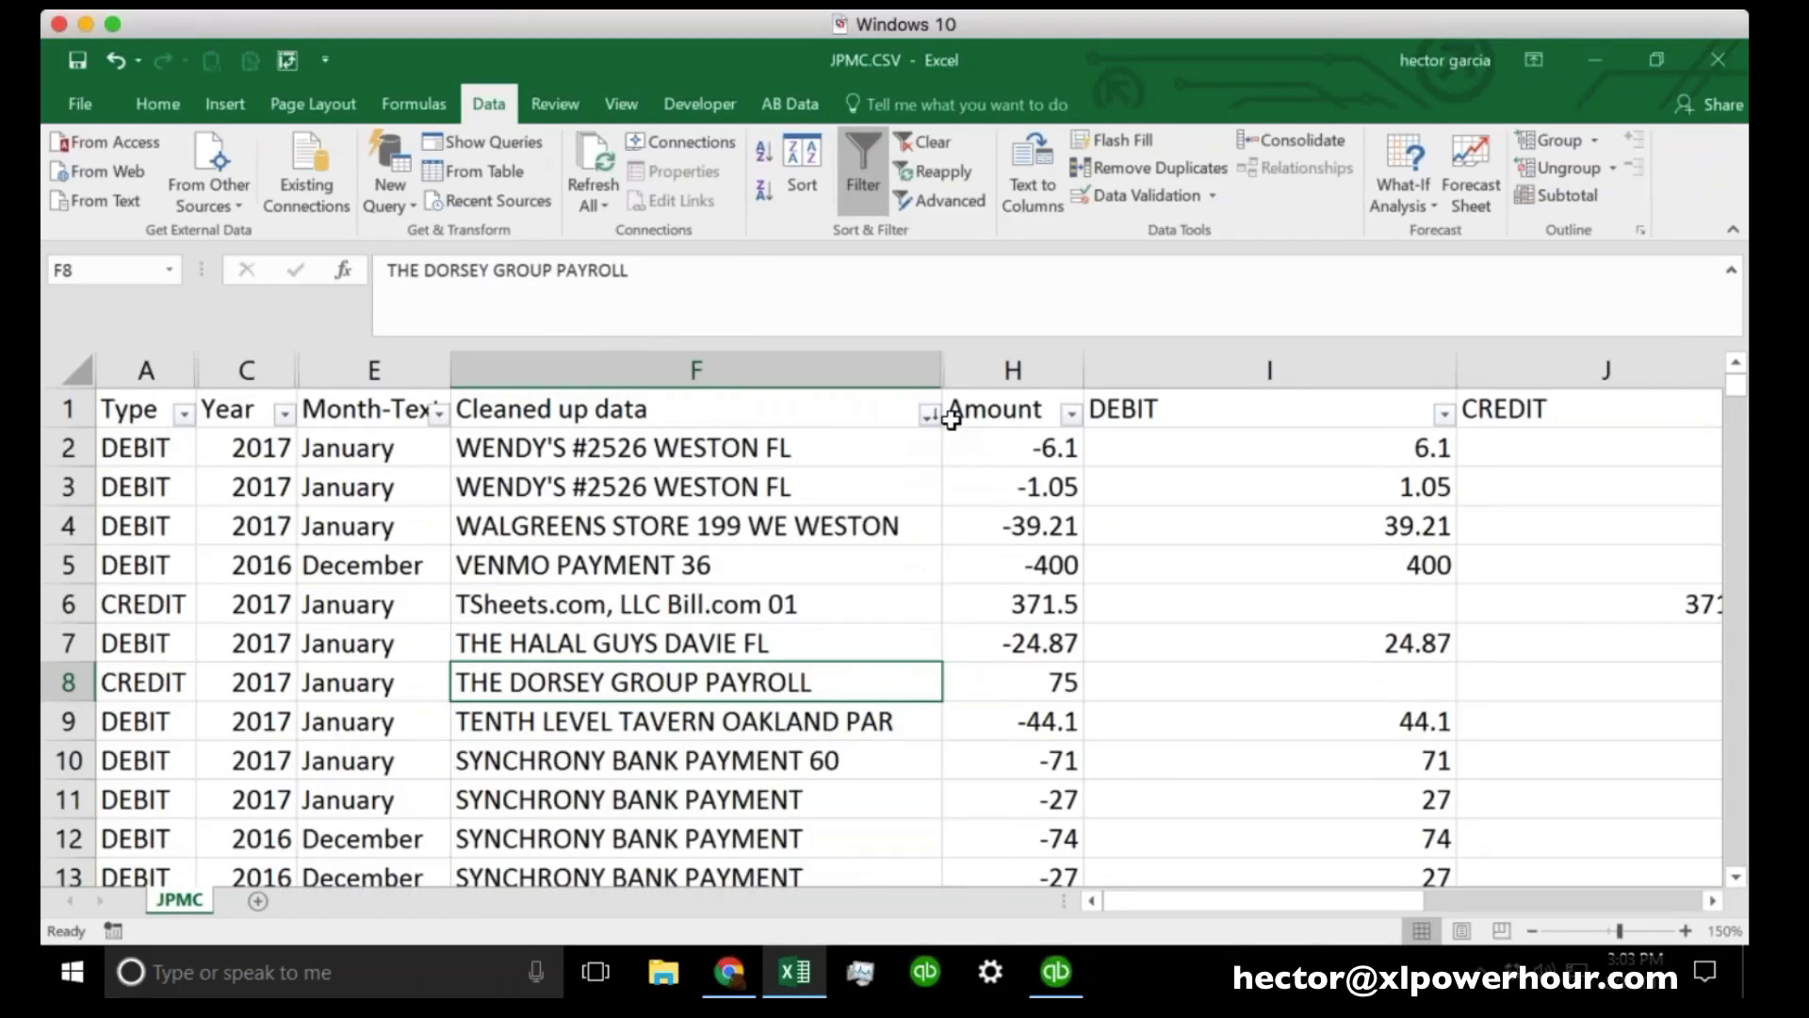
left_click(929, 414)
left_click(750, 446)
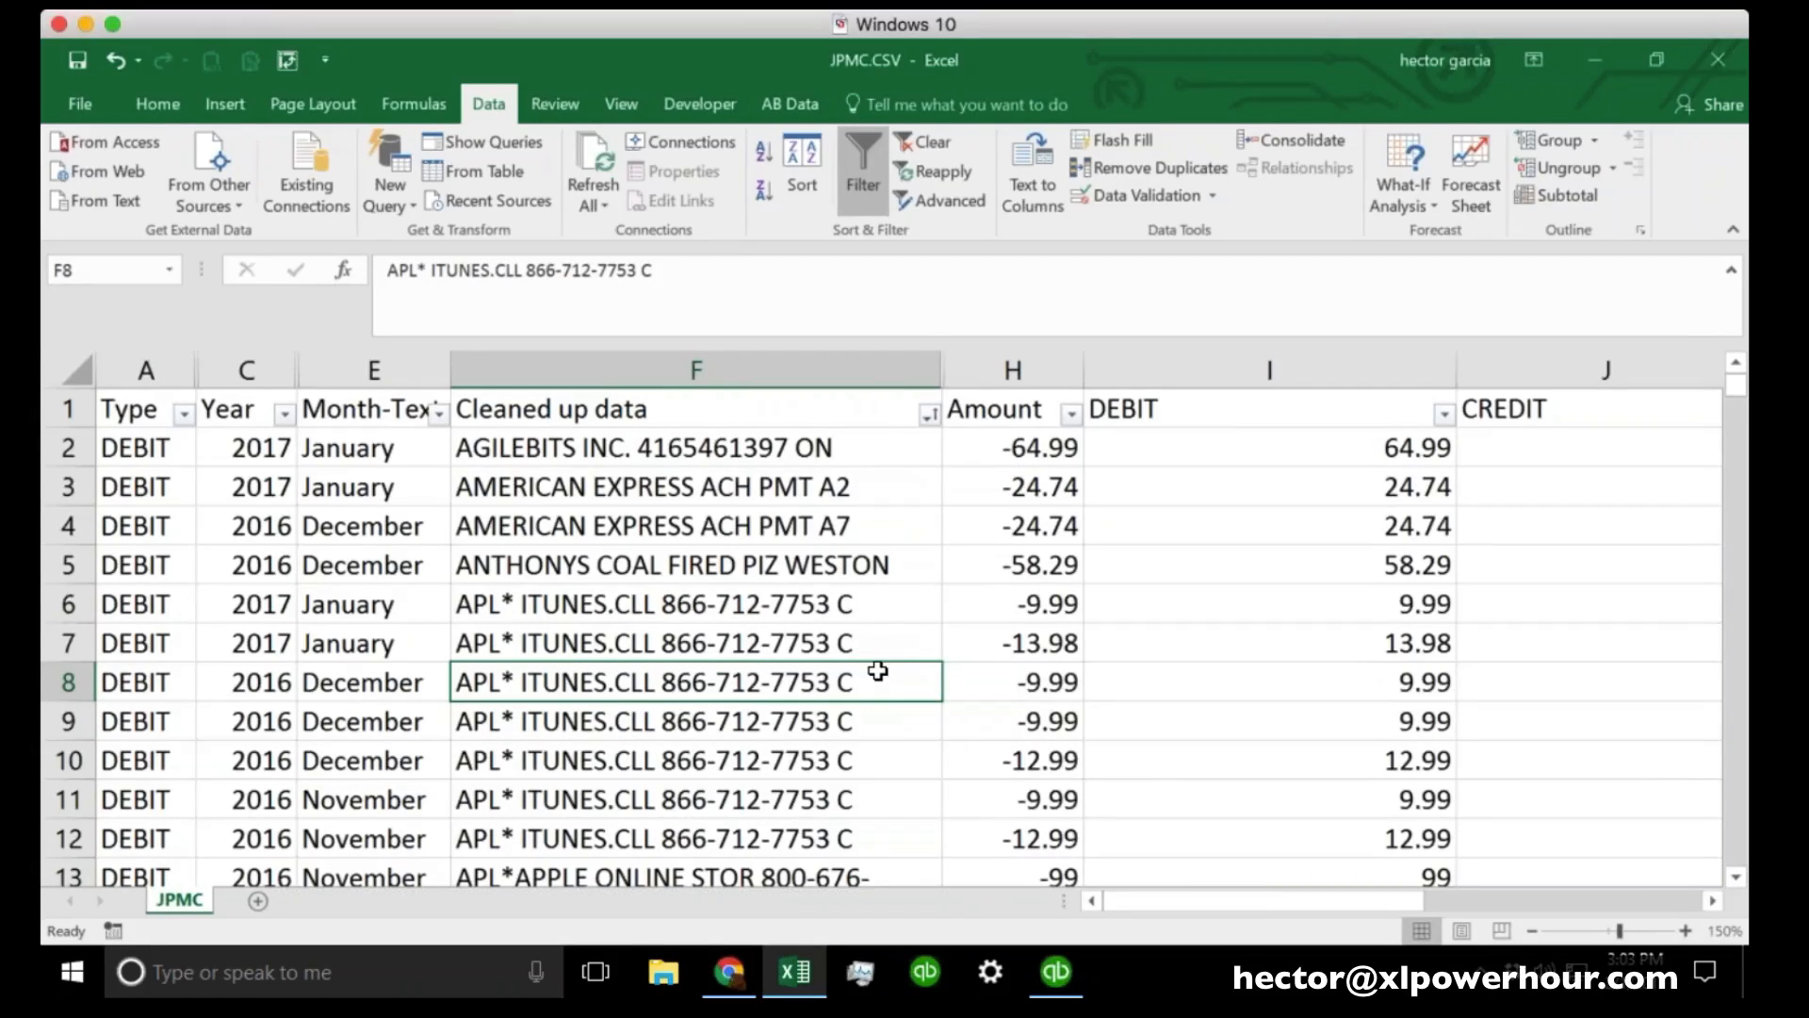
Compare the two American Express descriptions in F3 and F4 for differences in their endings.
left_click(785, 492)
left_click(662, 537)
left_click(704, 495)
key("Down")
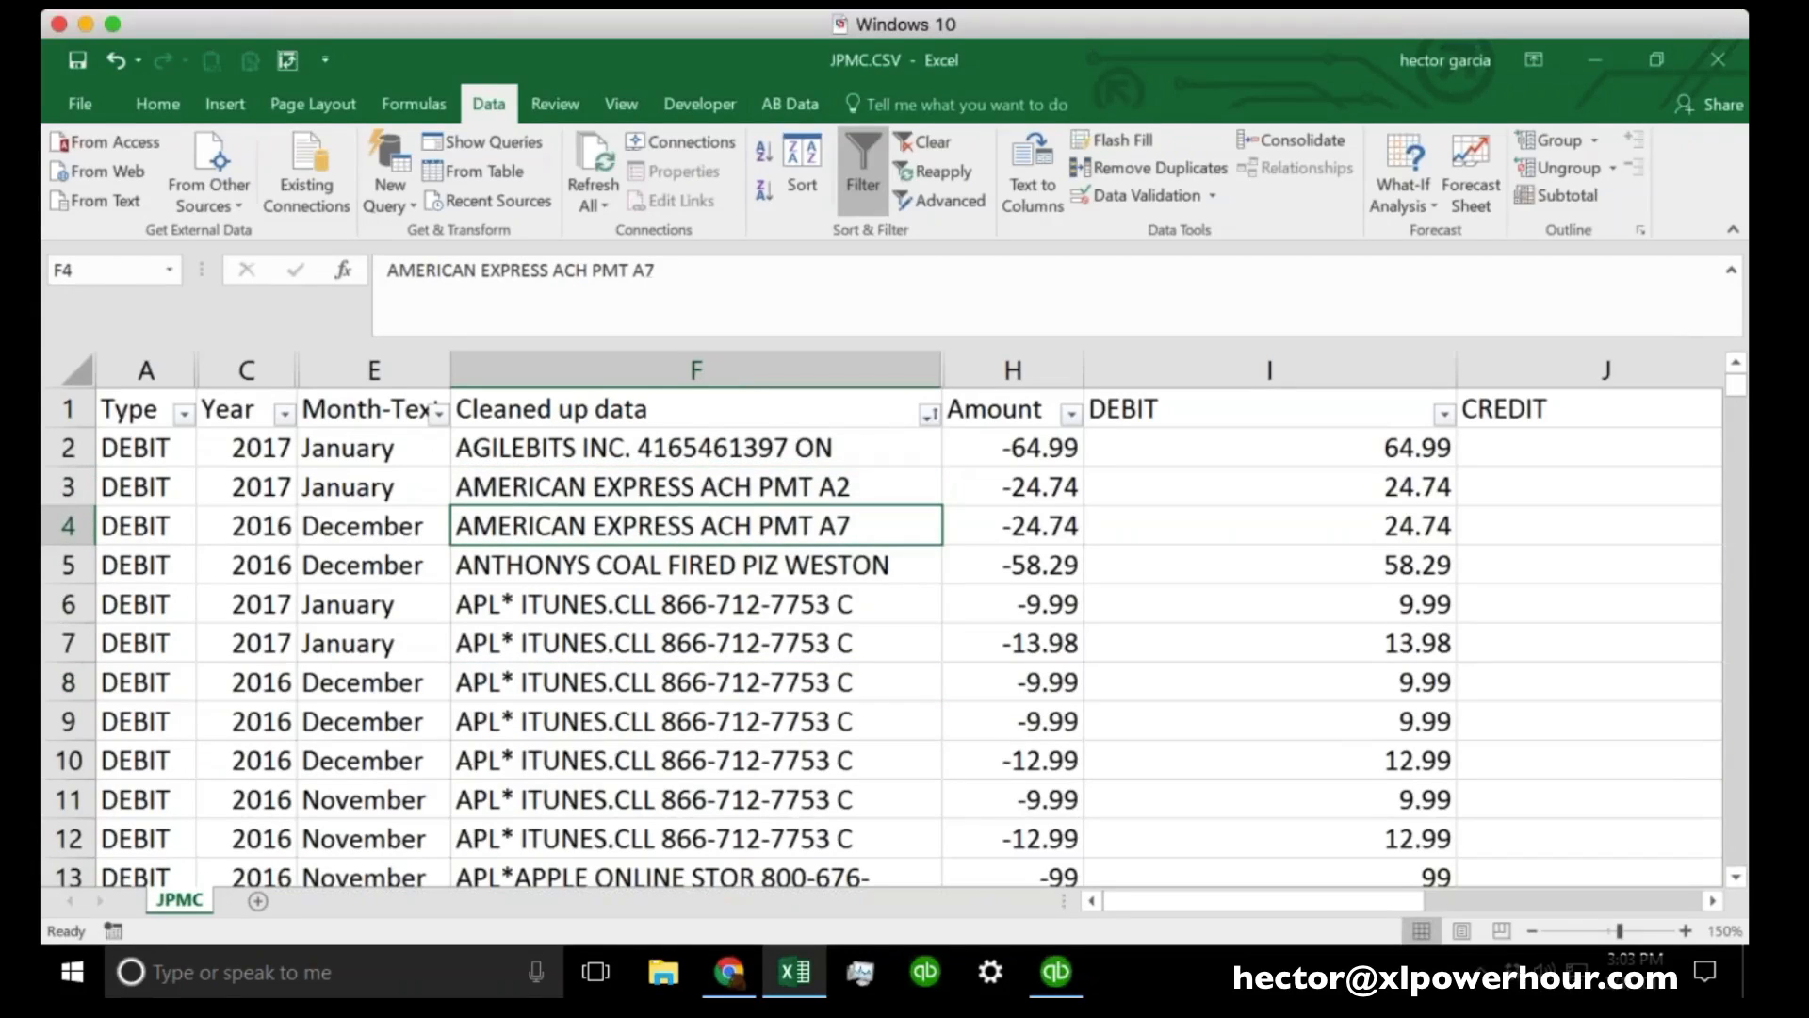
left_click(728, 488)
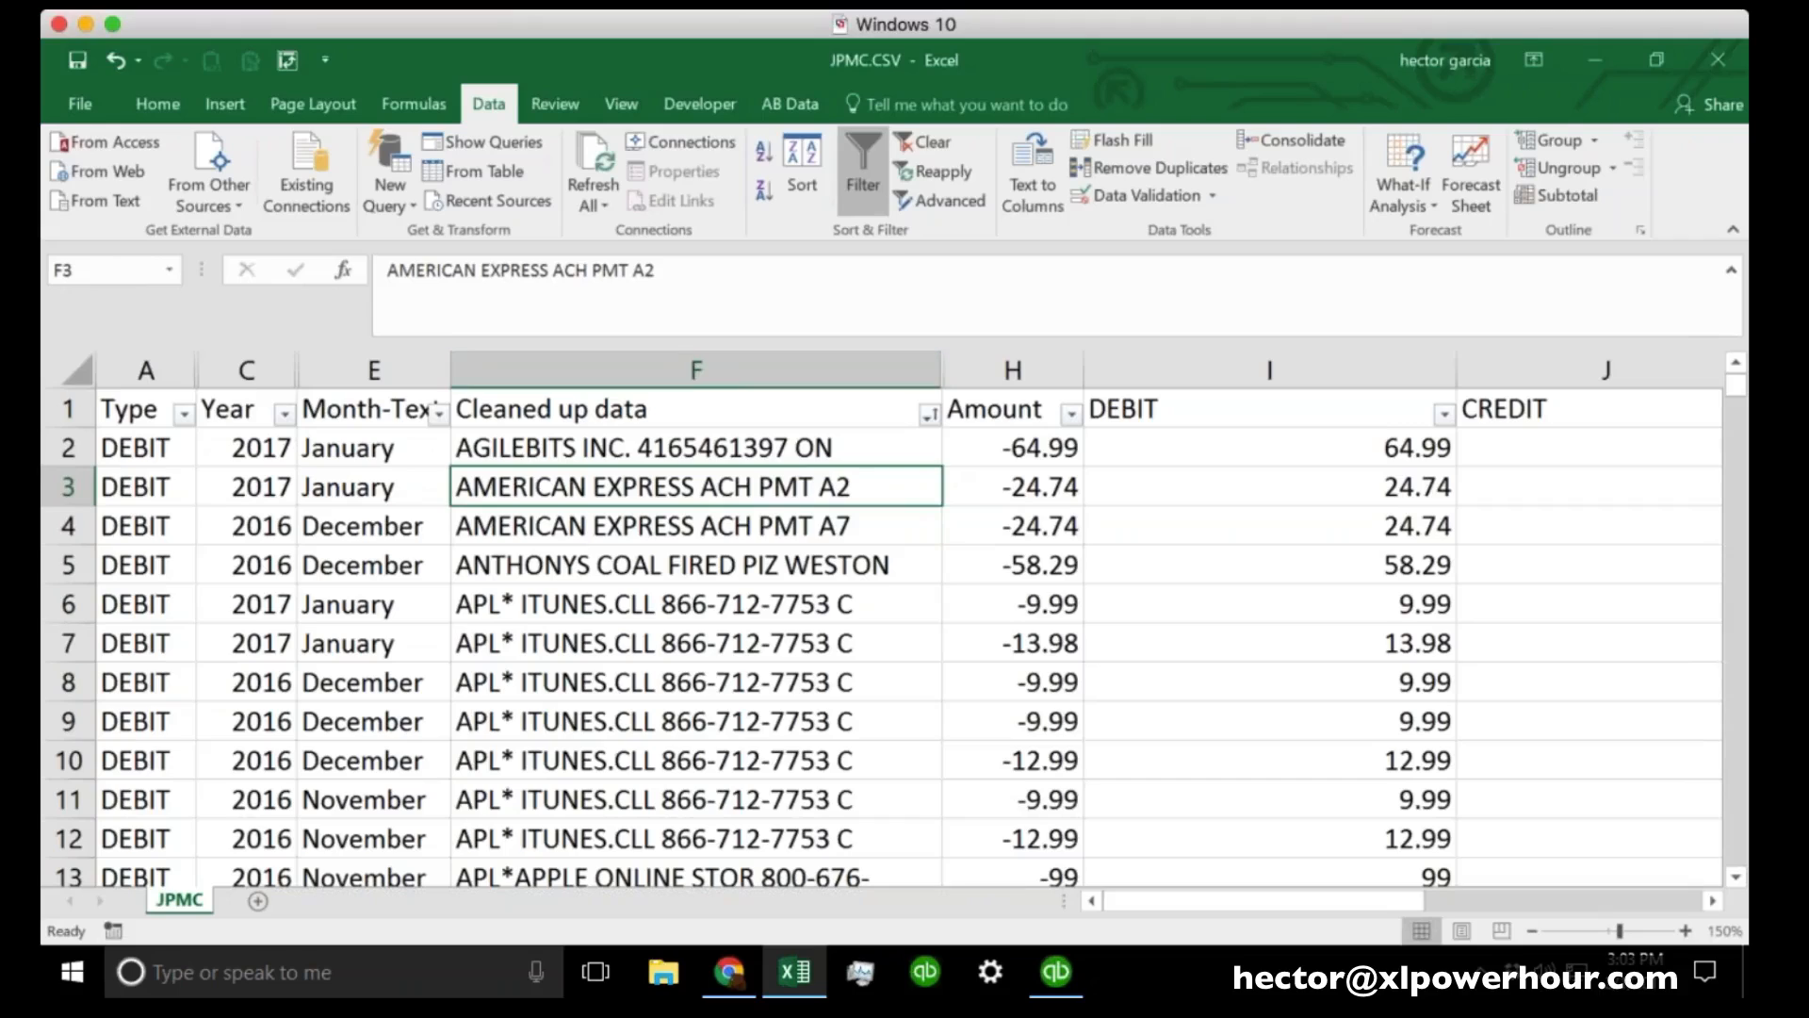
key("Down")
left_click(846, 494)
left_click(861, 533)
left_click(857, 492)
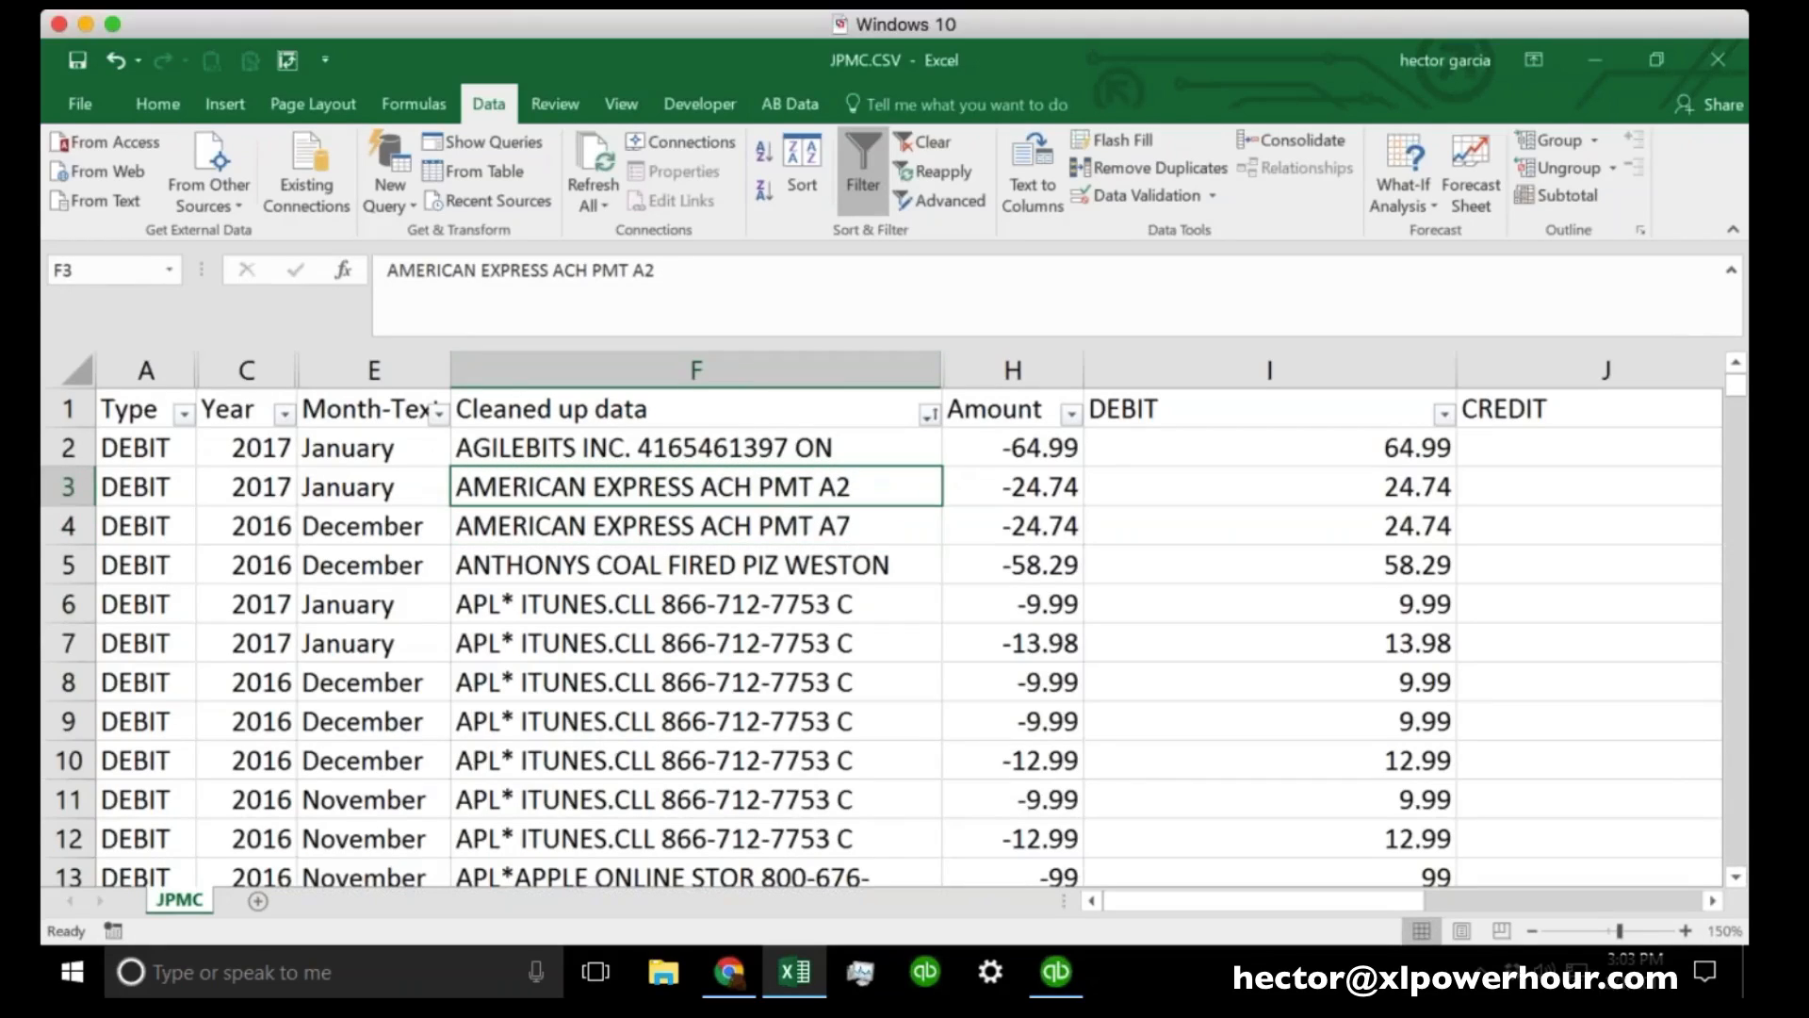
Remove the trailing "A2" from the American Express description in F3 and fill the shortened text down to F4.
double_click(641, 272)
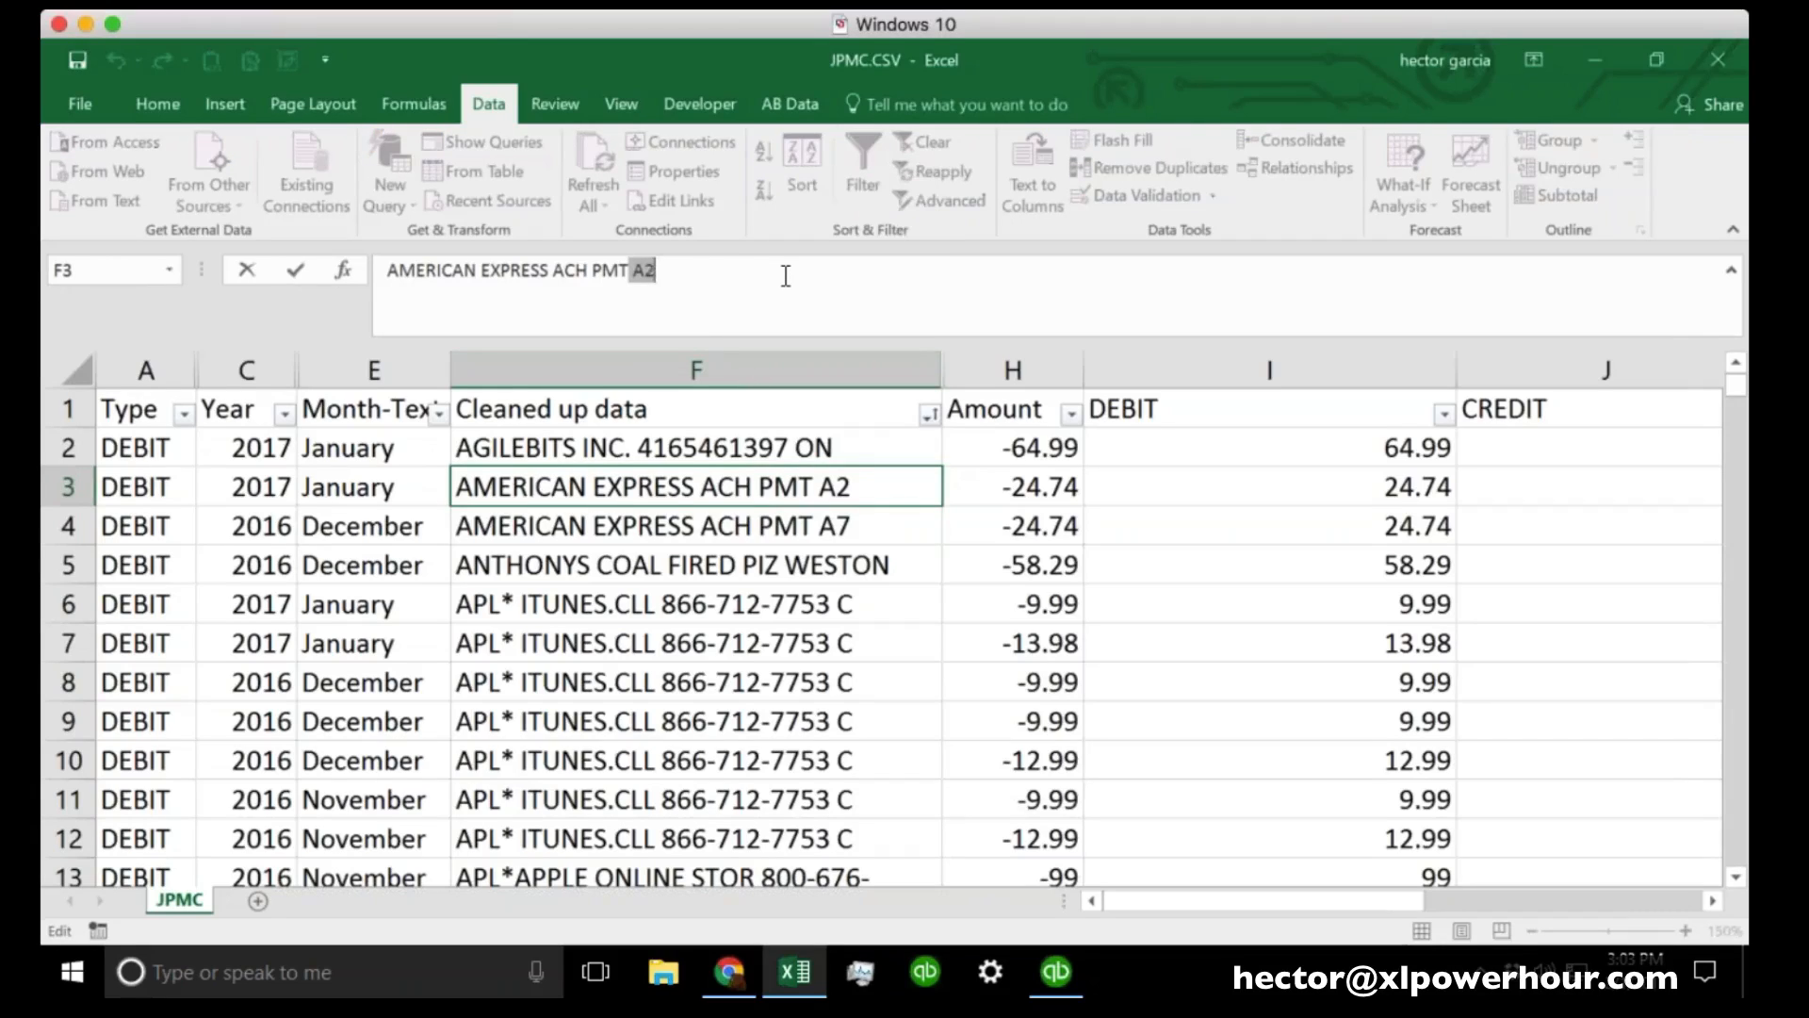
key("BackSpace")
key("Return")
left_click(887, 493)
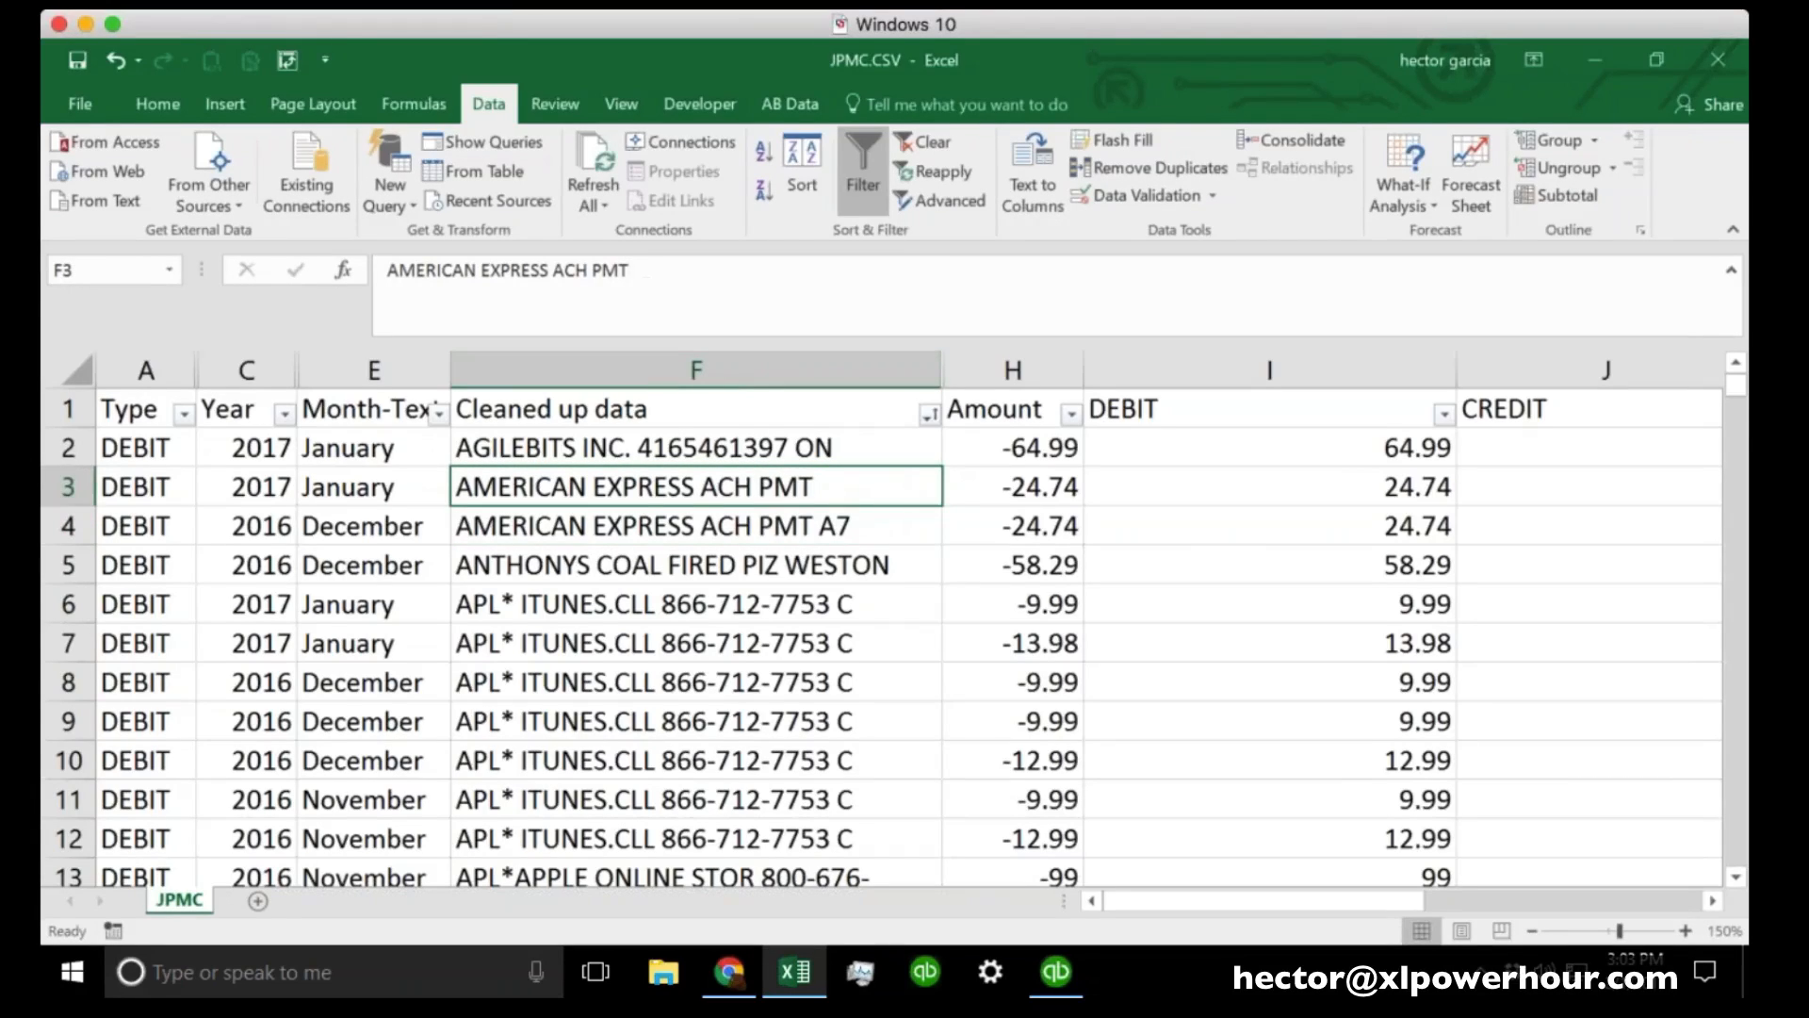
left_click_drag(941, 506, 945, 540)
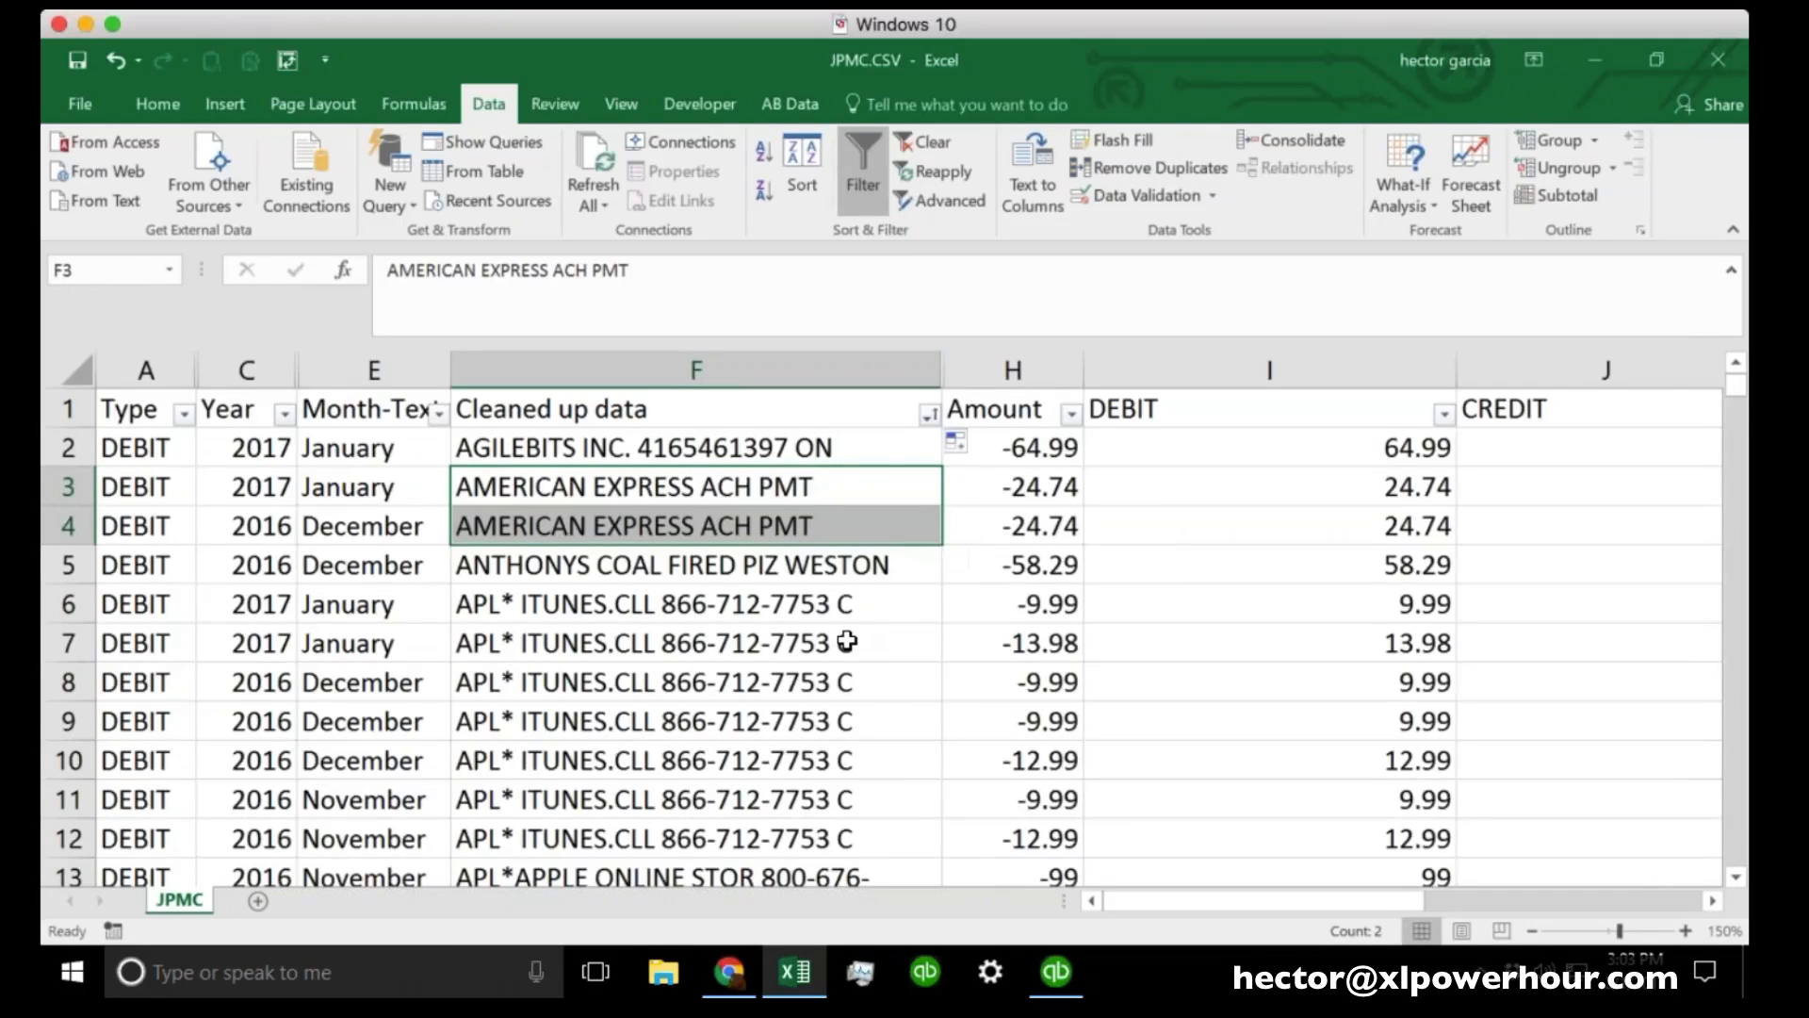
Examine the sorted descriptions in column F for entries of the same payee that differ only by a trailing number.
scroll(845, 584, "down", 5)
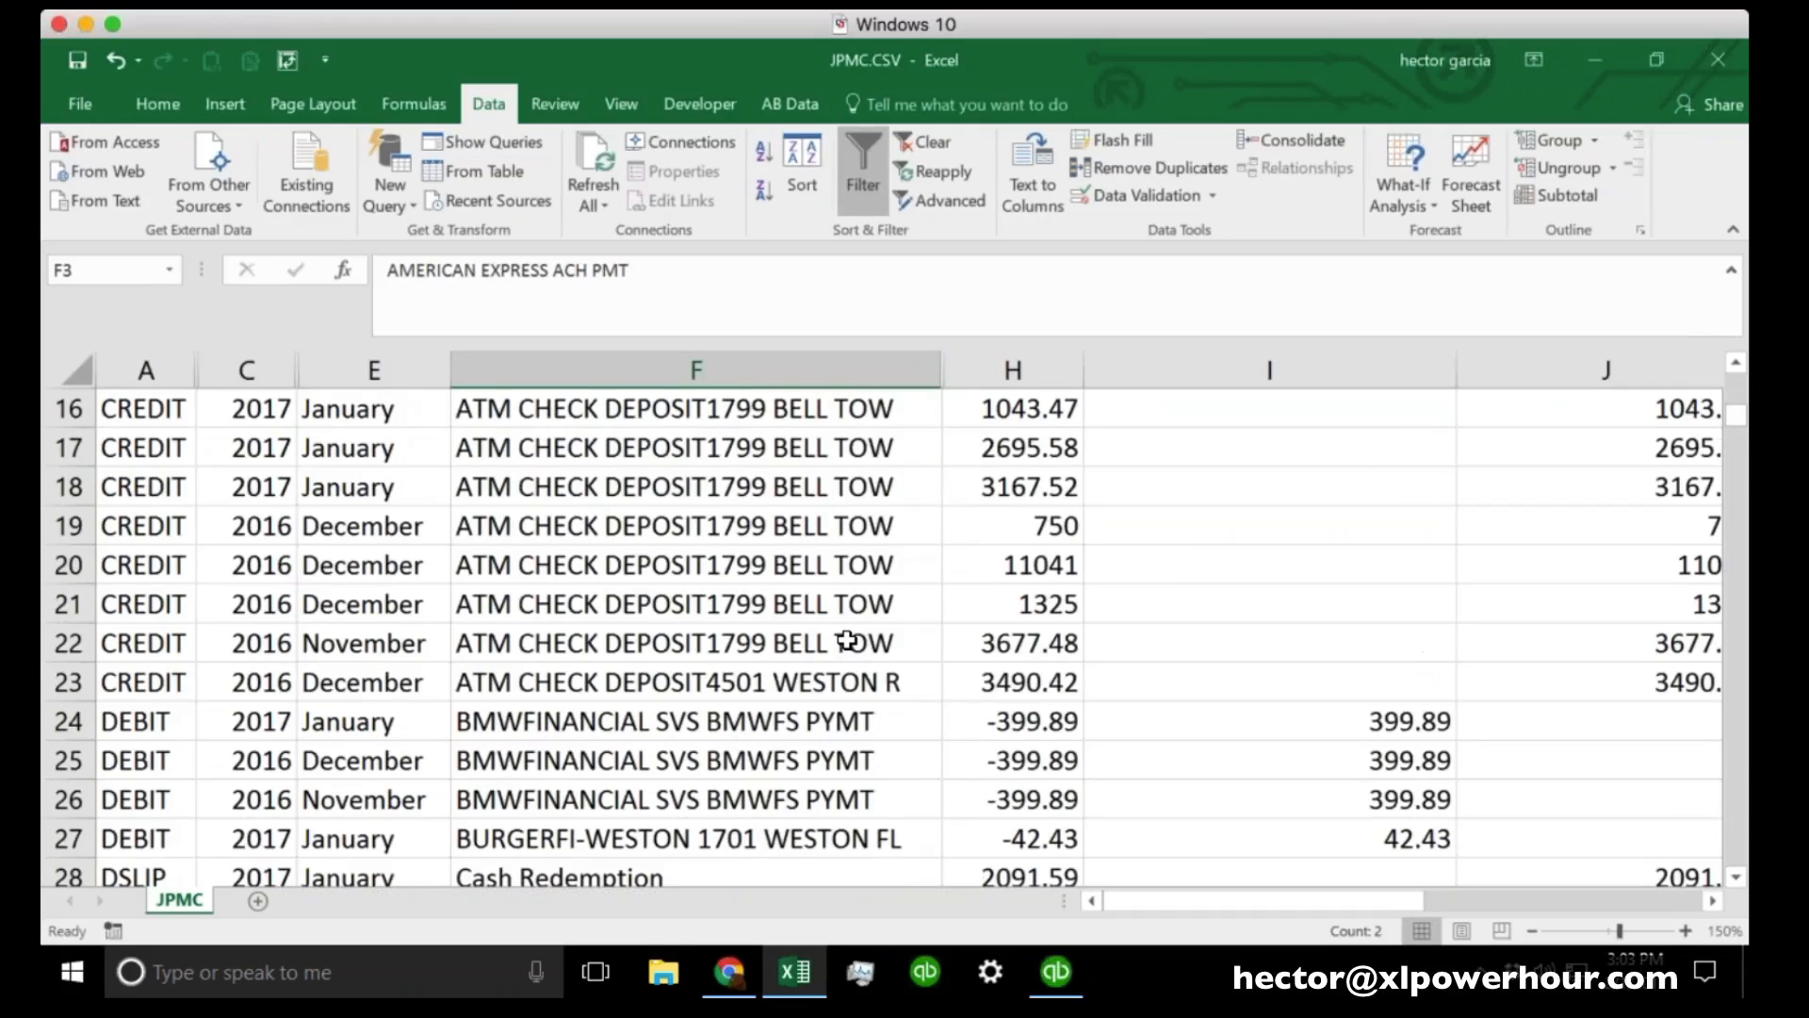
scroll(847, 640, "down", 1)
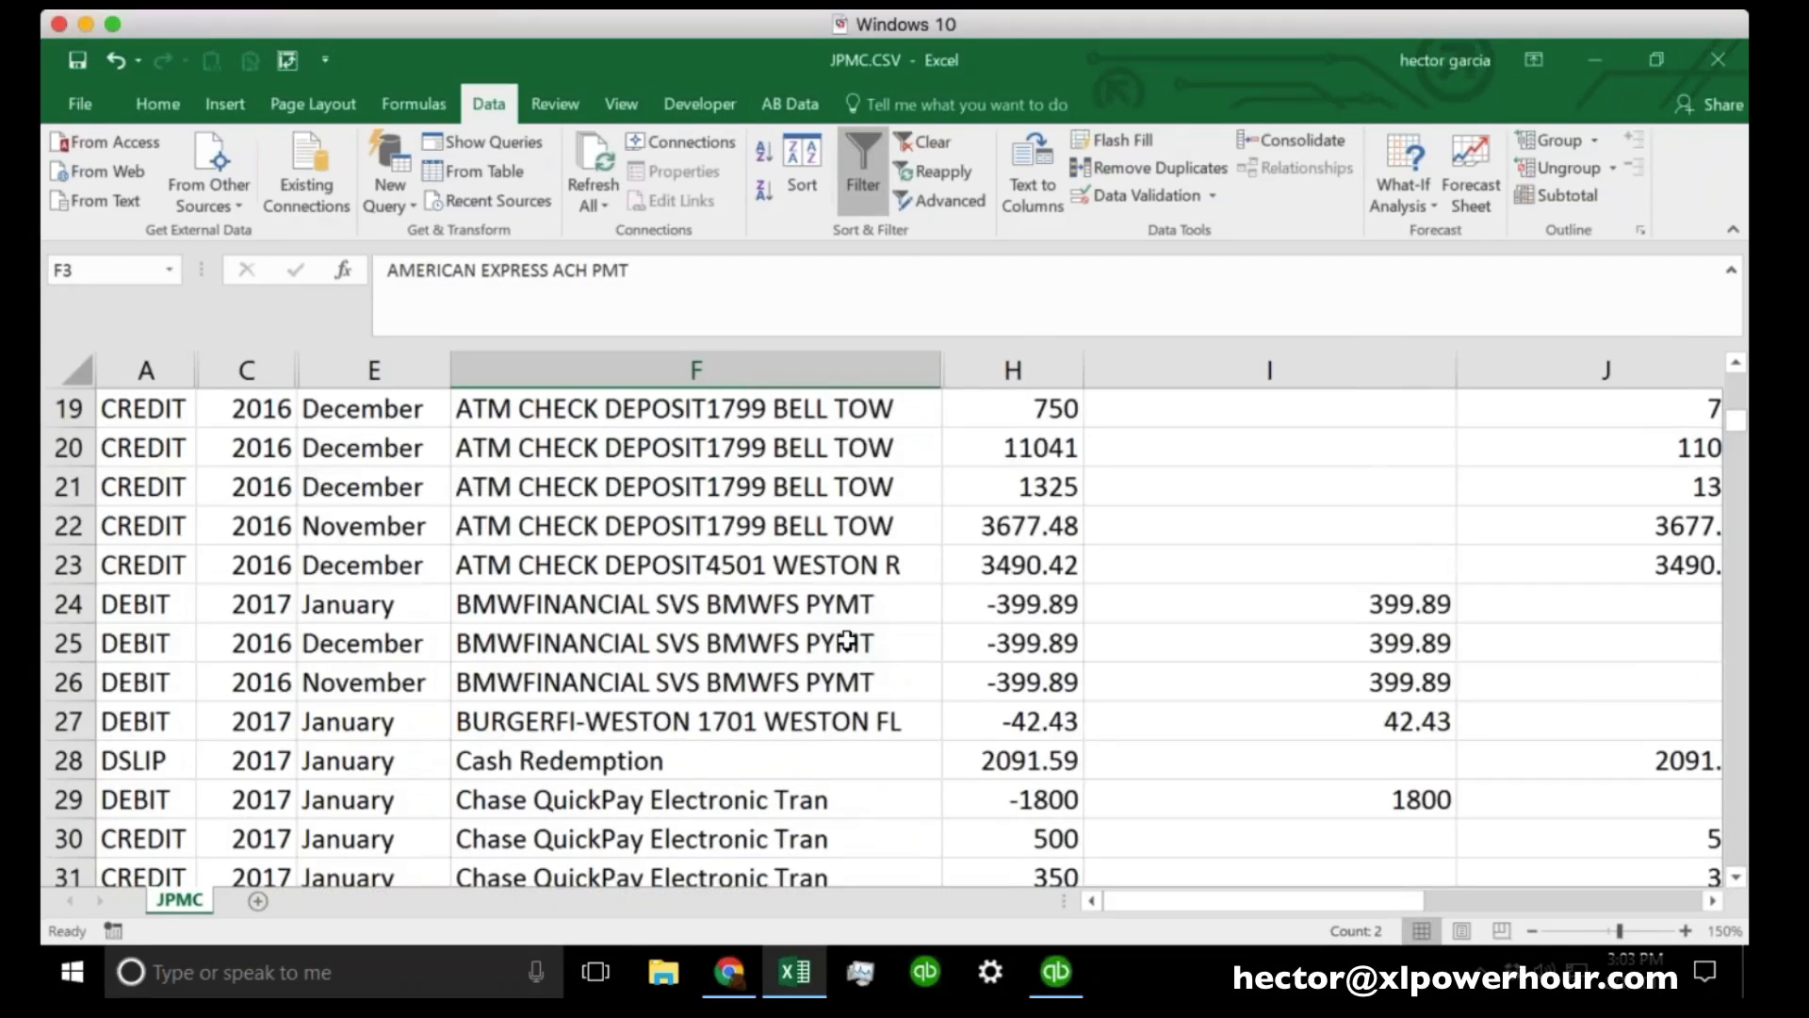
scroll(847, 640, "down", 12)
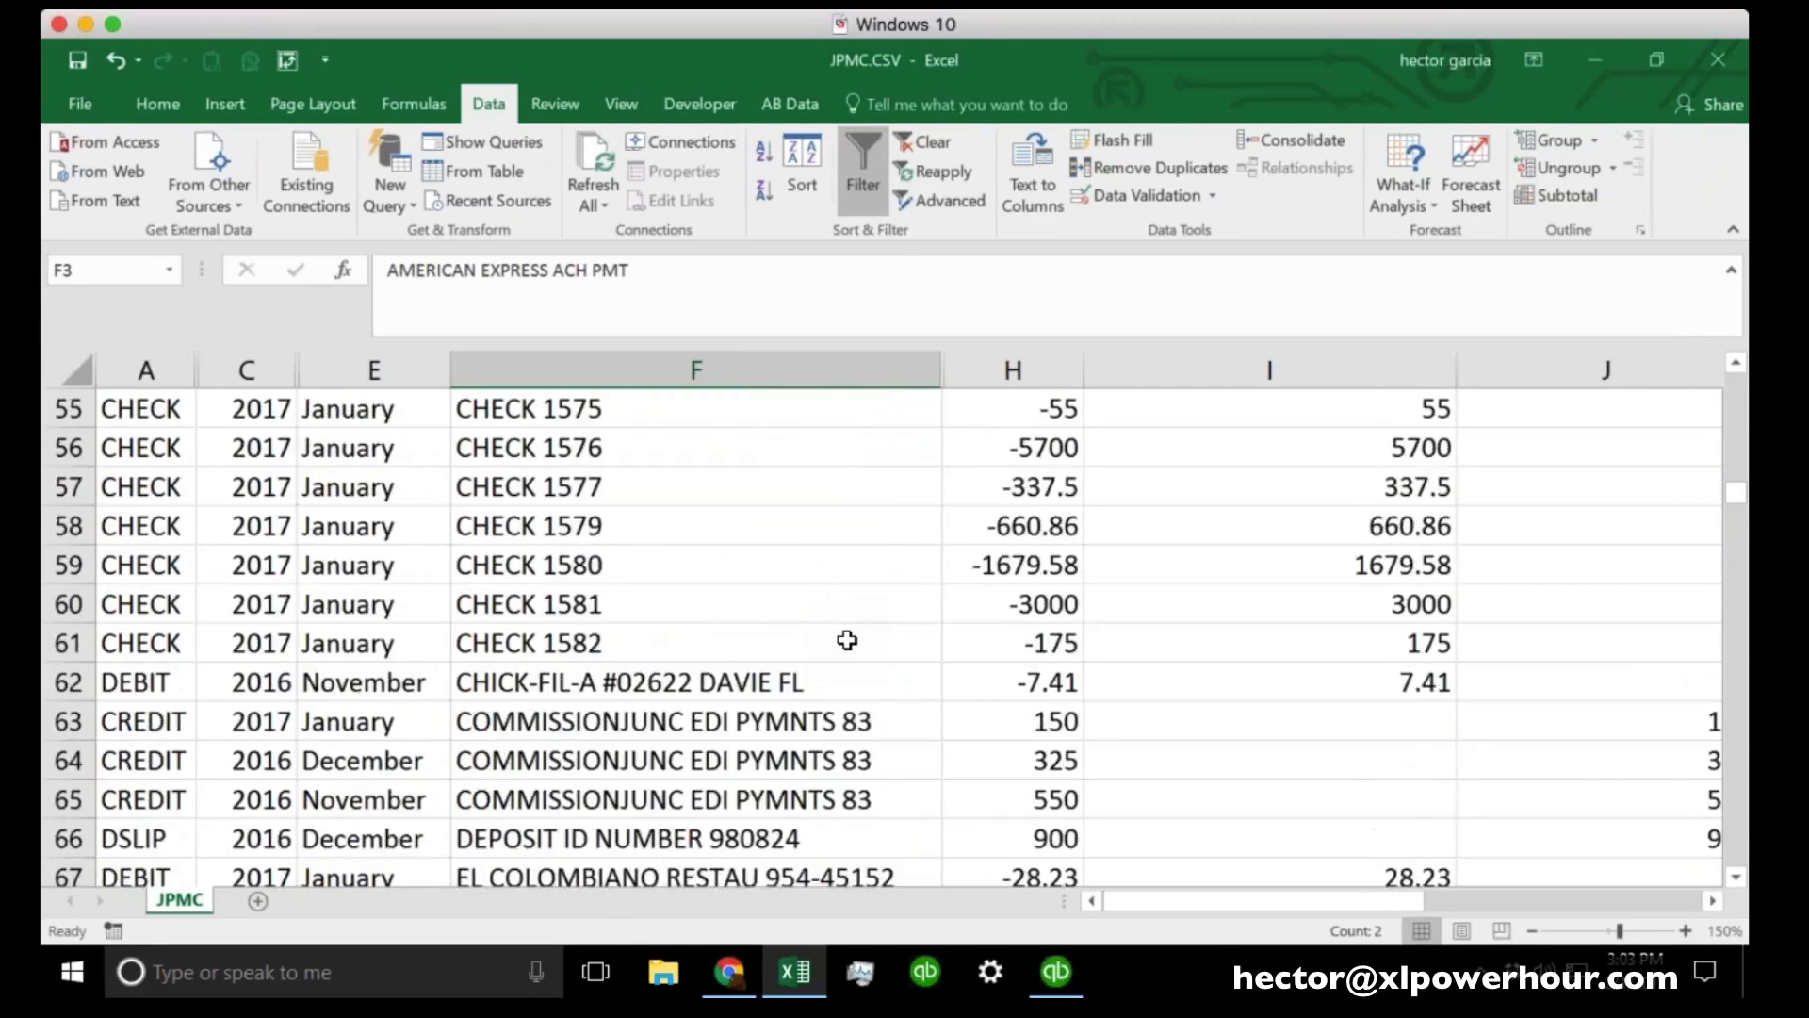
scroll(847, 641, "down", 6)
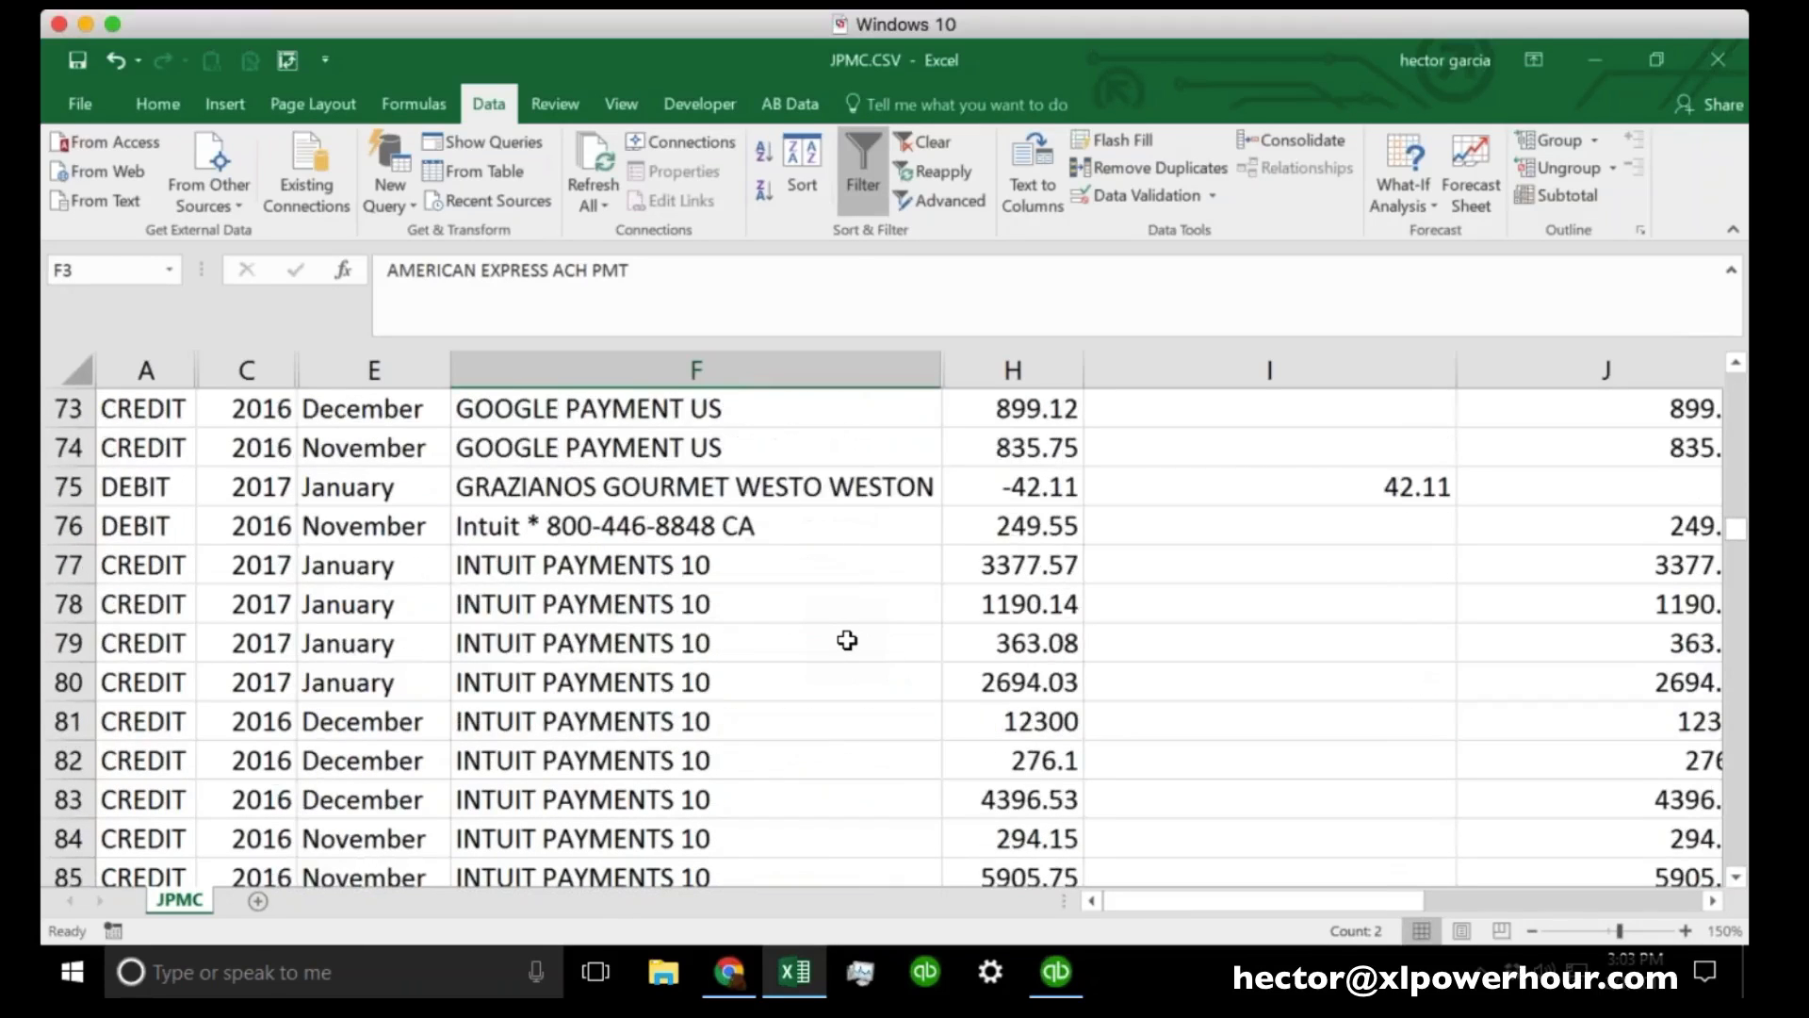
scroll(847, 641, "down", 13)
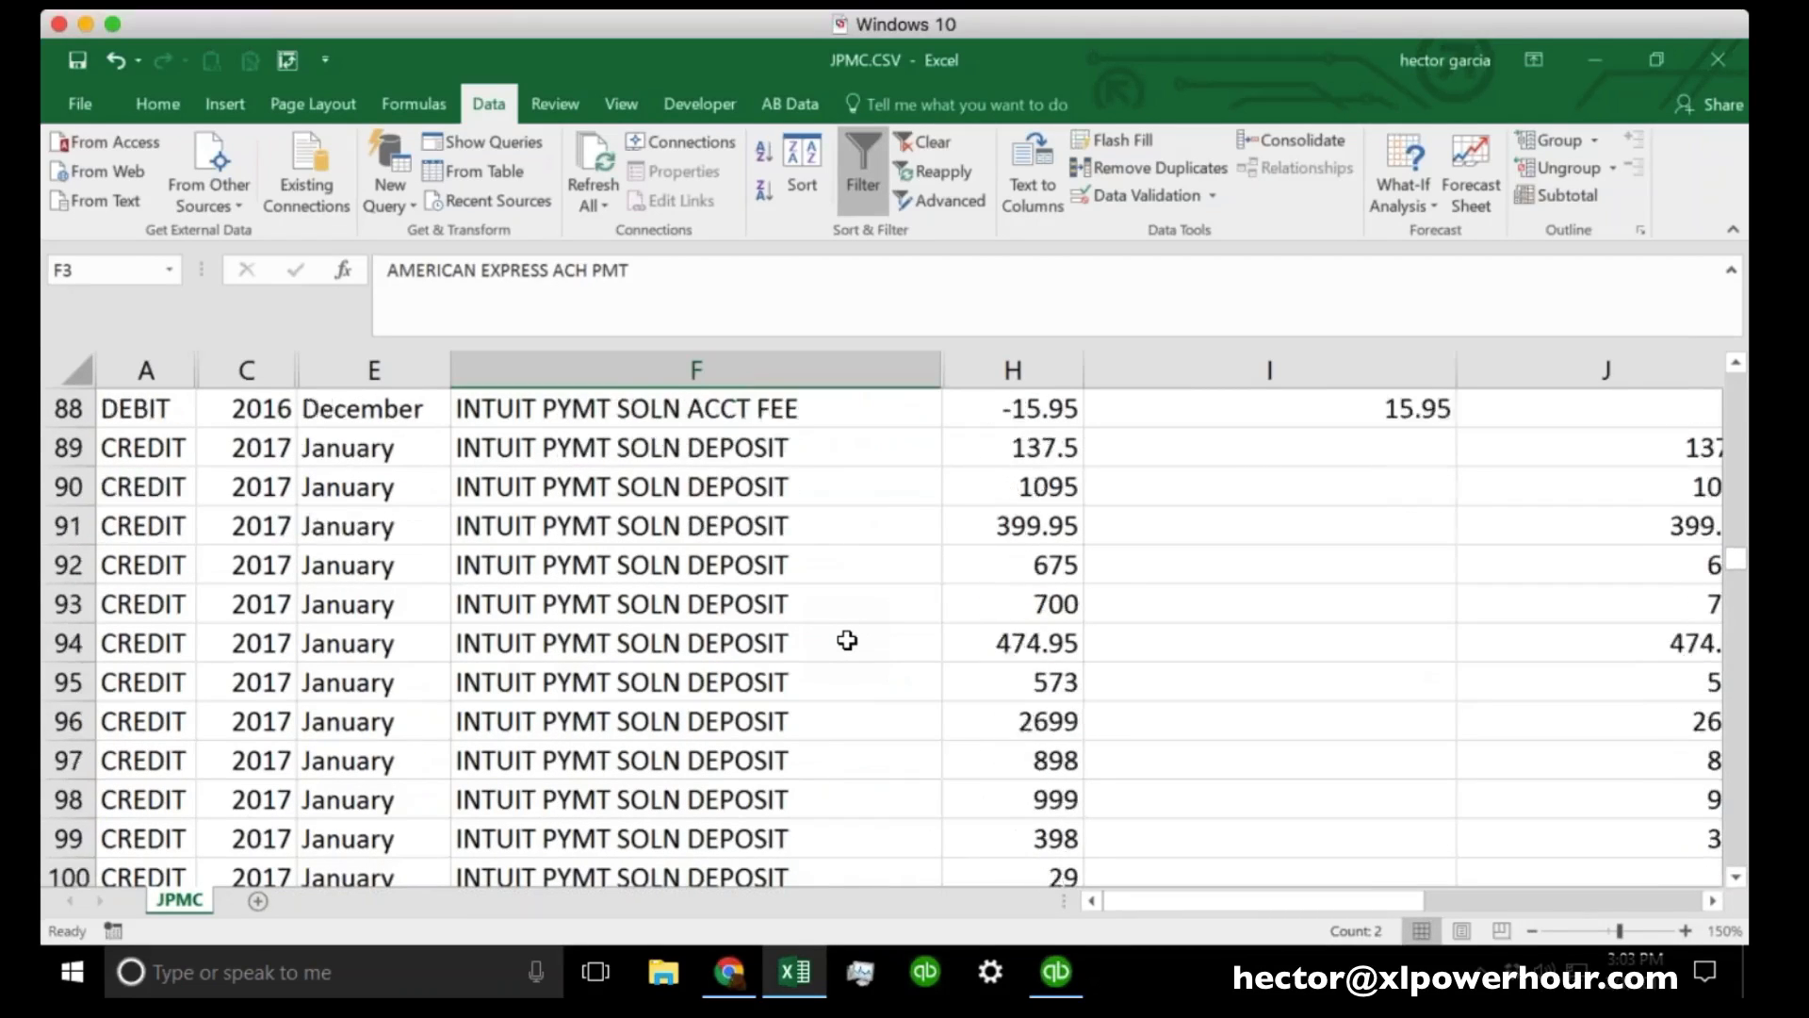
scroll(847, 641, "down", 19)
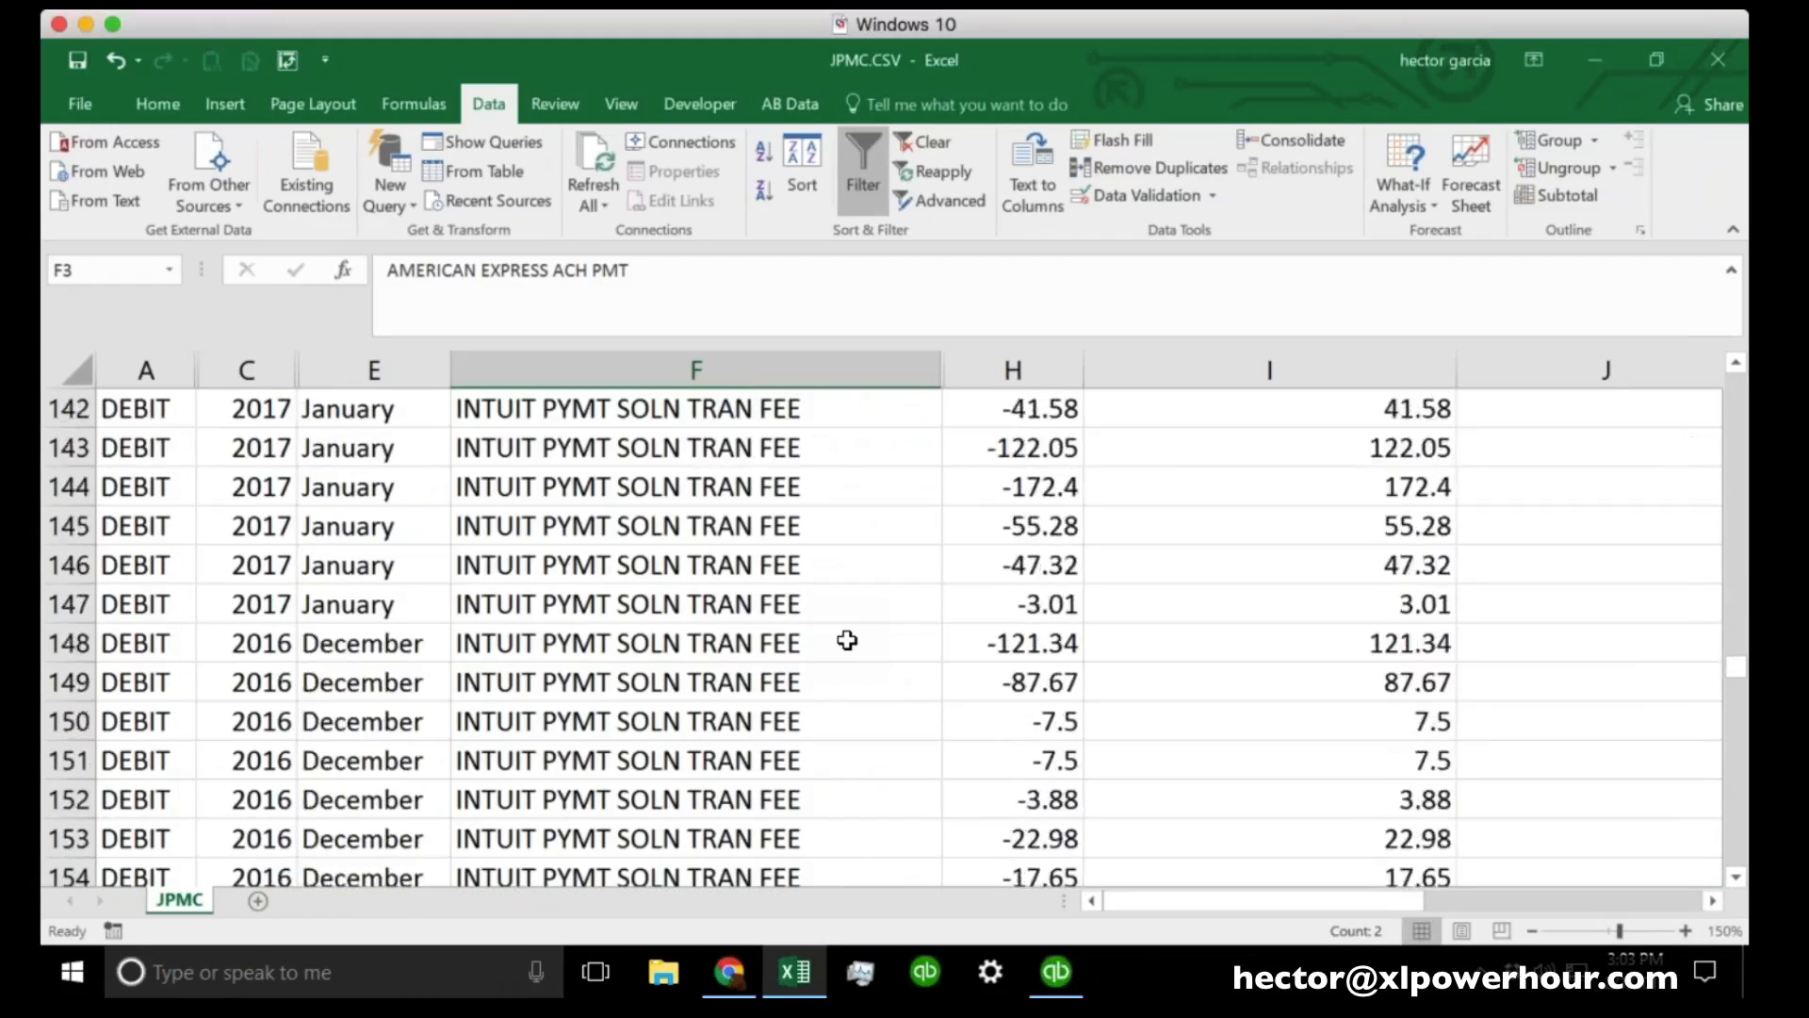
scroll(847, 641, "down", 1)
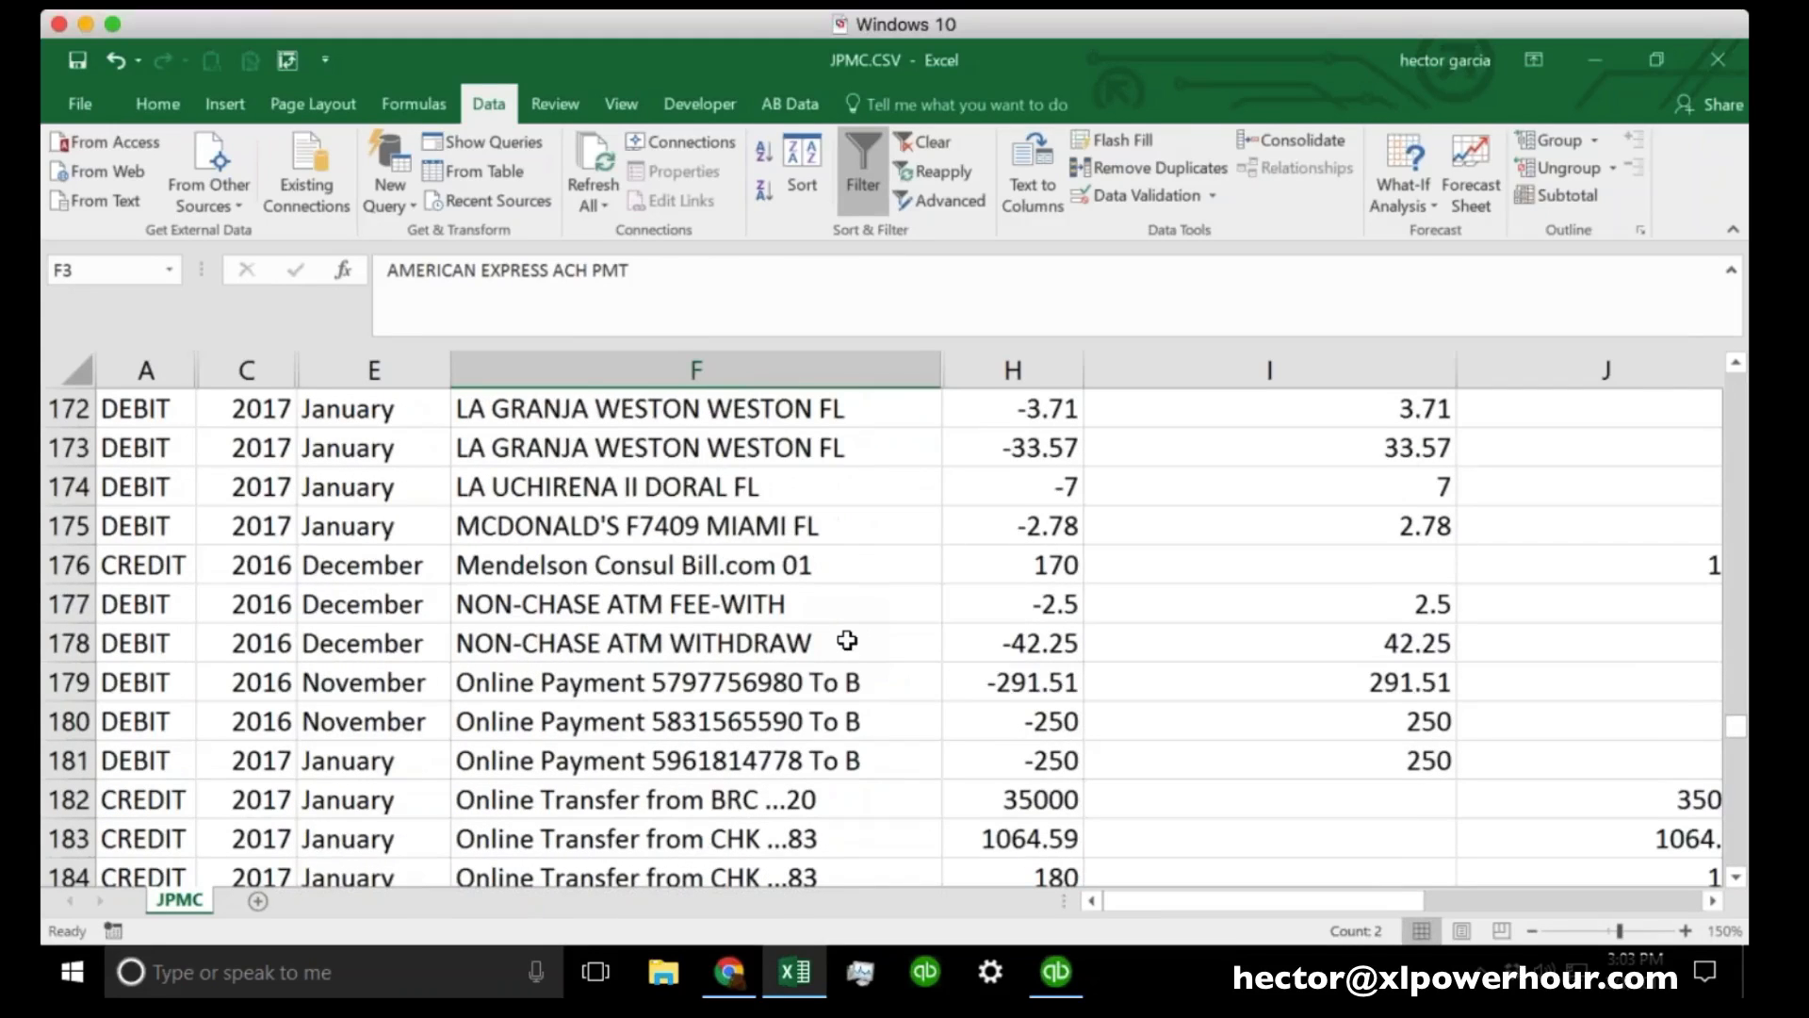
scroll(847, 641, "down", 2)
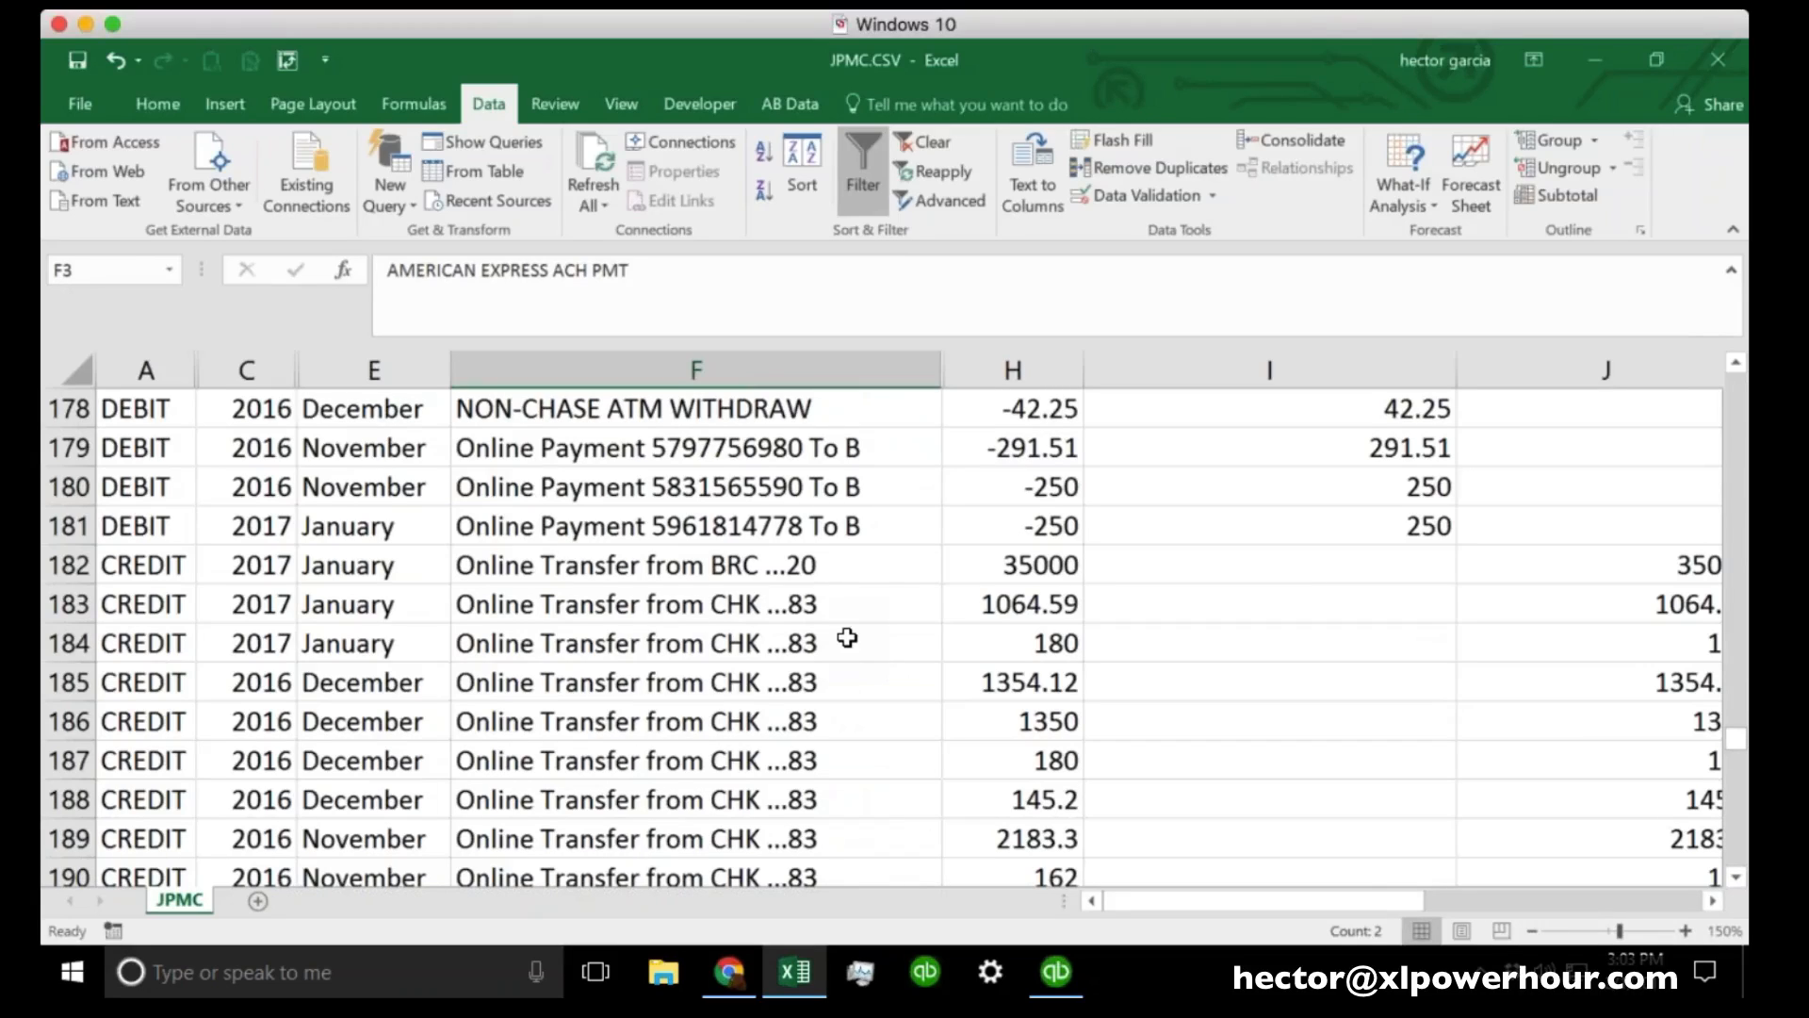
Shorten the description in F179 to "Online Payment" by removing the transaction number and "To B", and fill it down to F181.
left_click(761, 450)
key("Down")
key("Down")
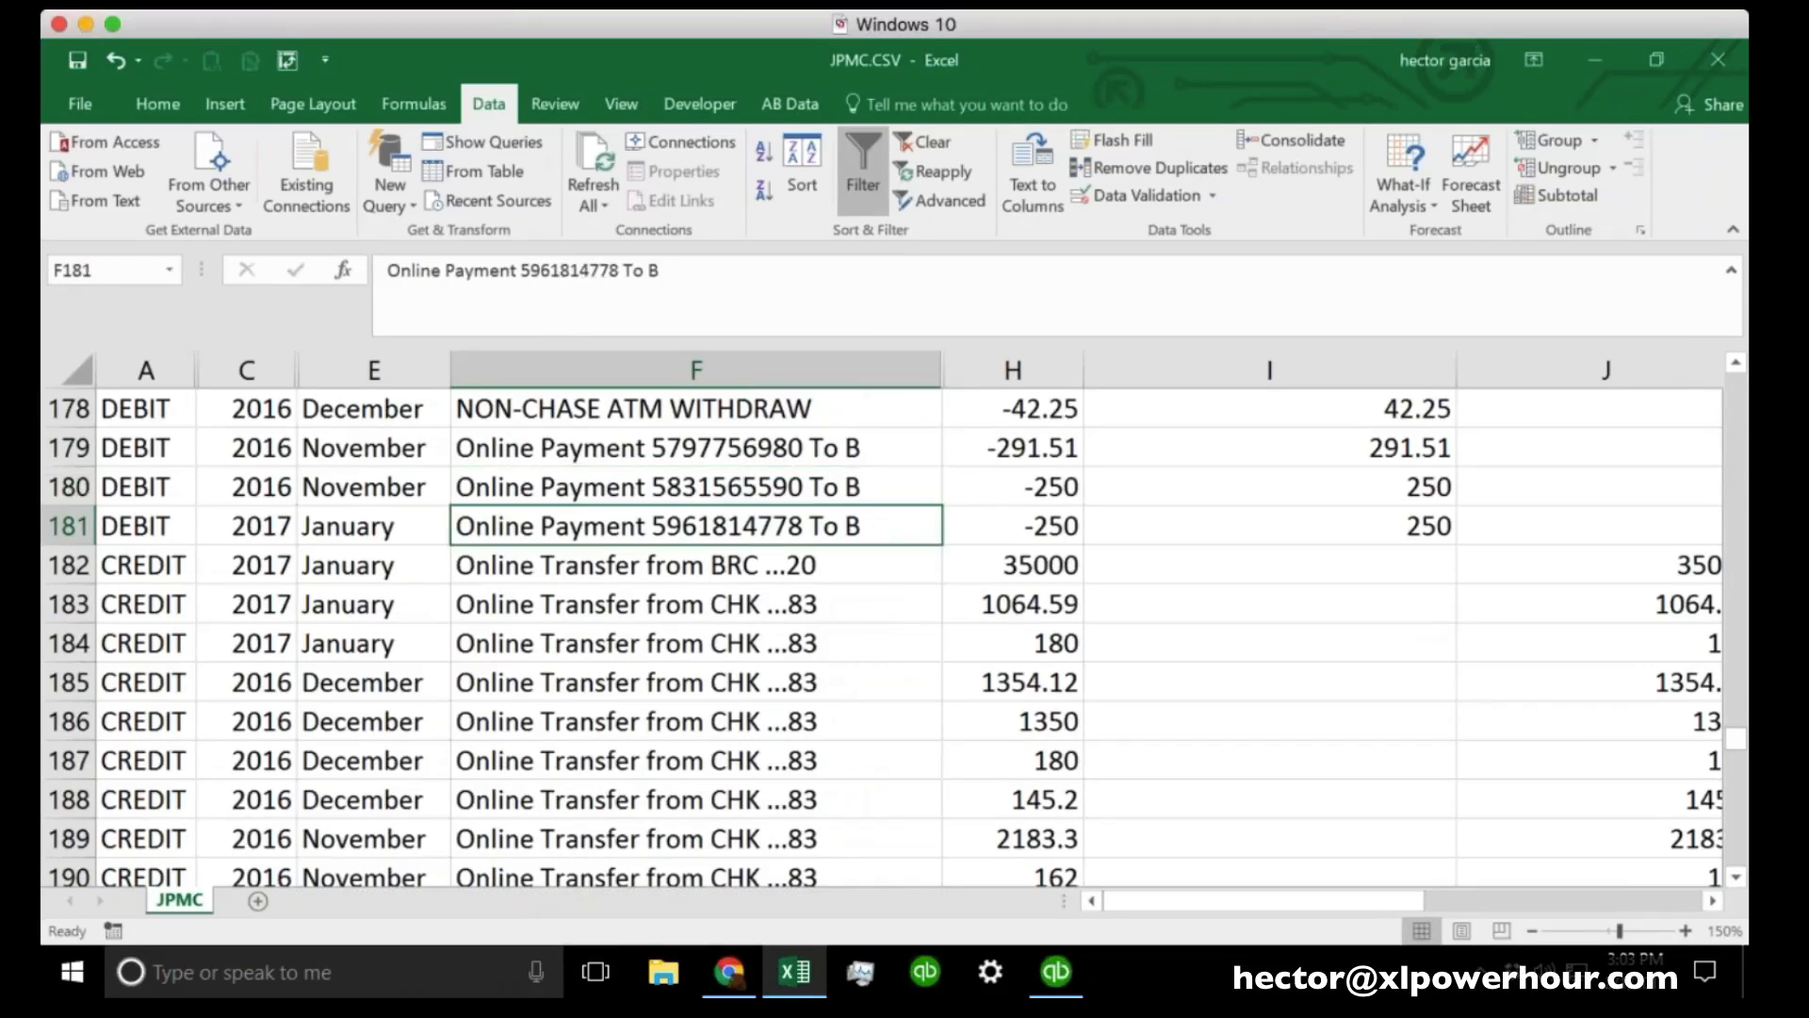
left_click(774, 454)
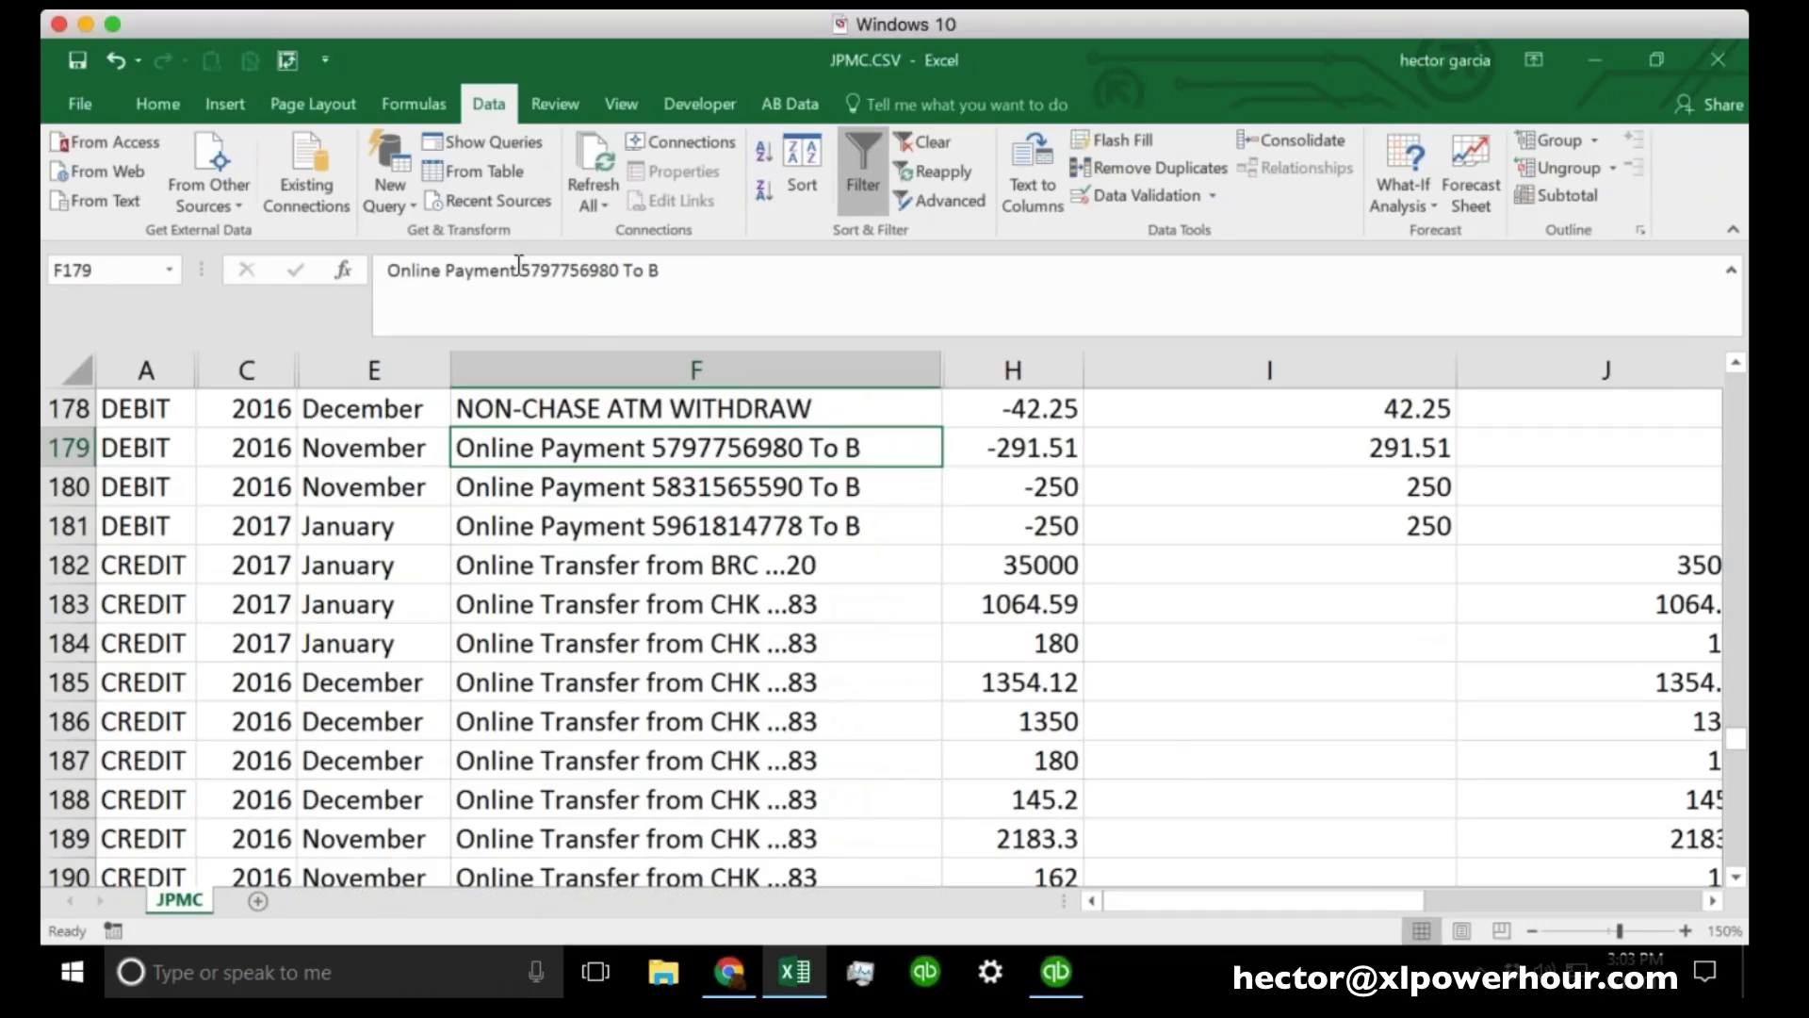
left_click_drag(522, 268, 550, 269)
left_click_drag(710, 272, 515, 280)
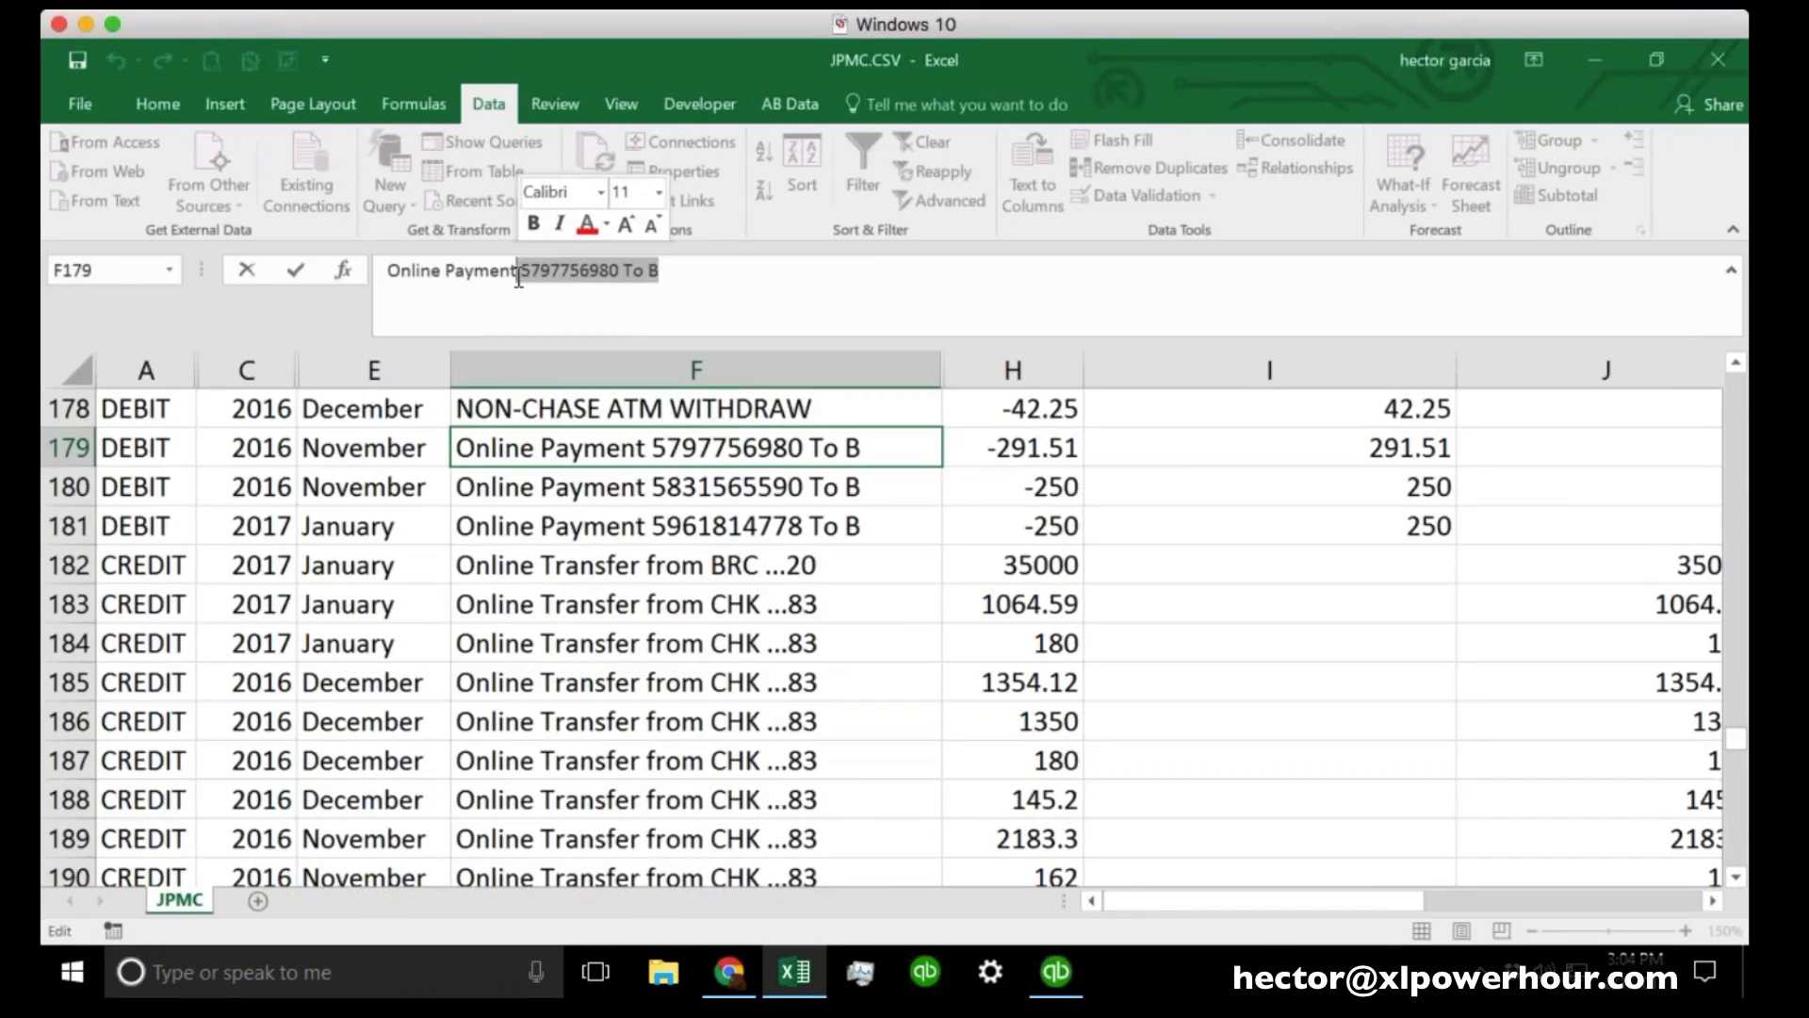
key("Delete")
key("Return")
key("Up")
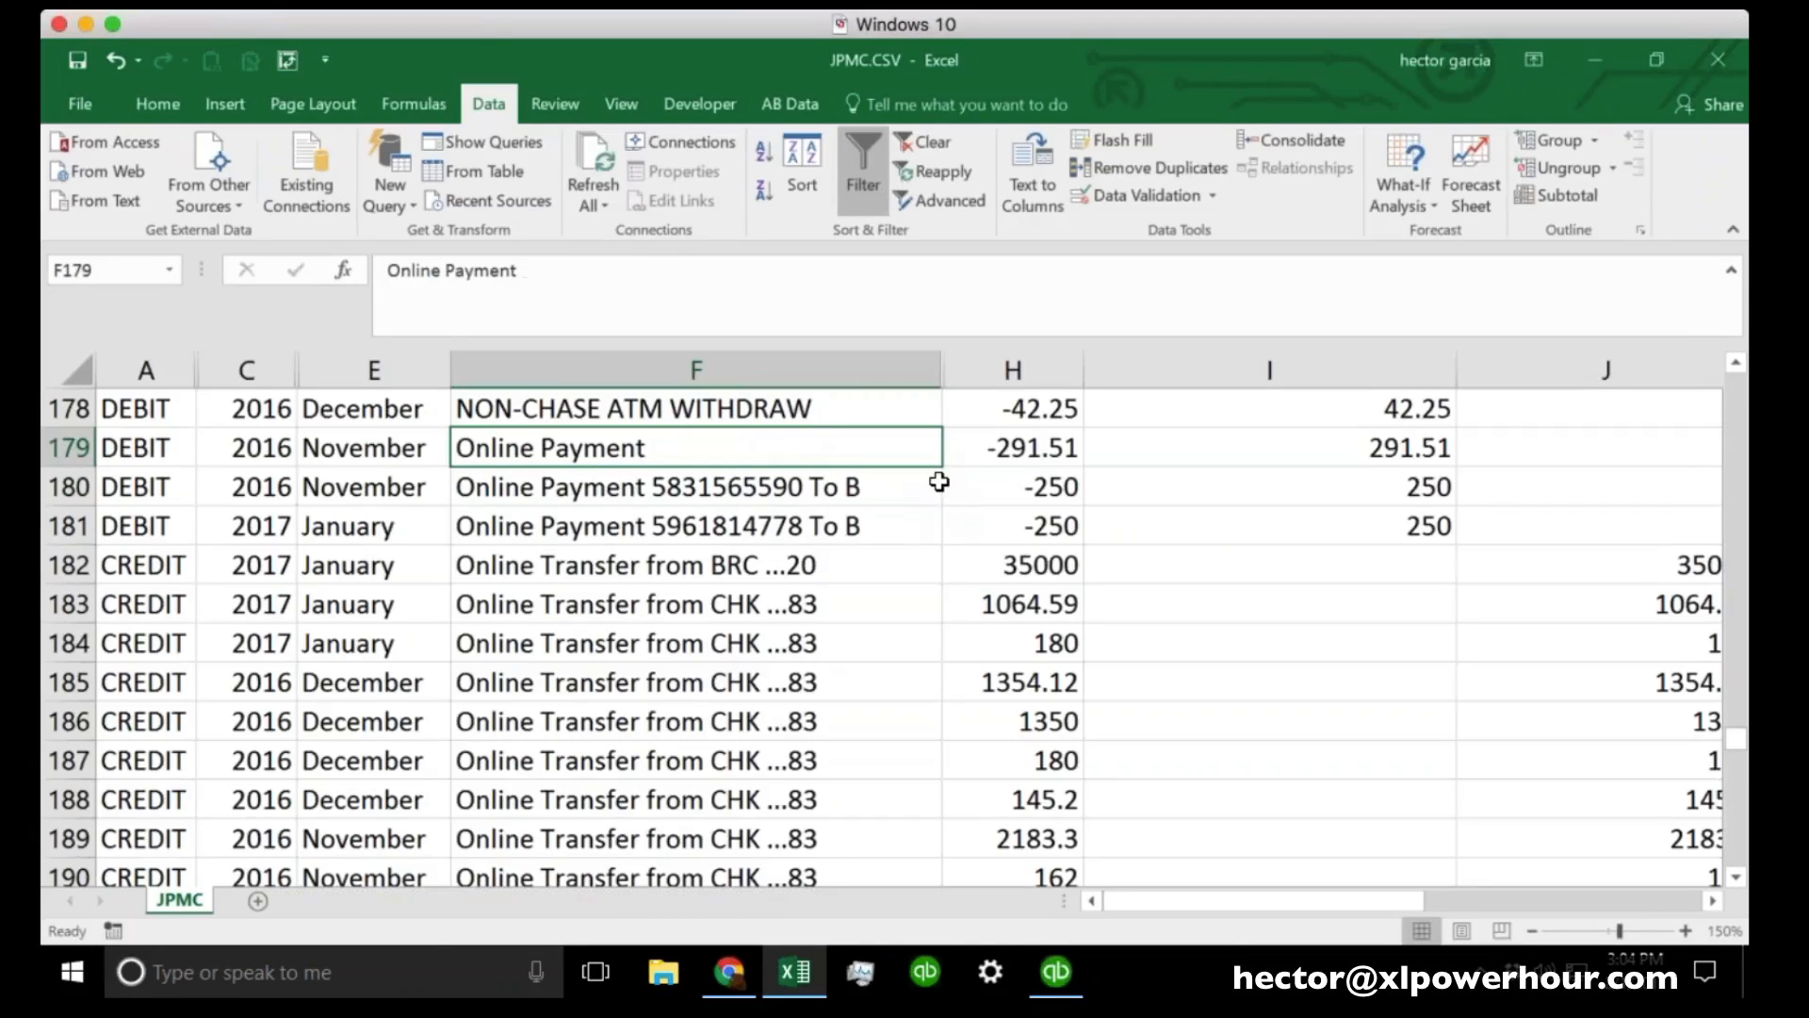
left_click_drag(940, 465, 941, 528)
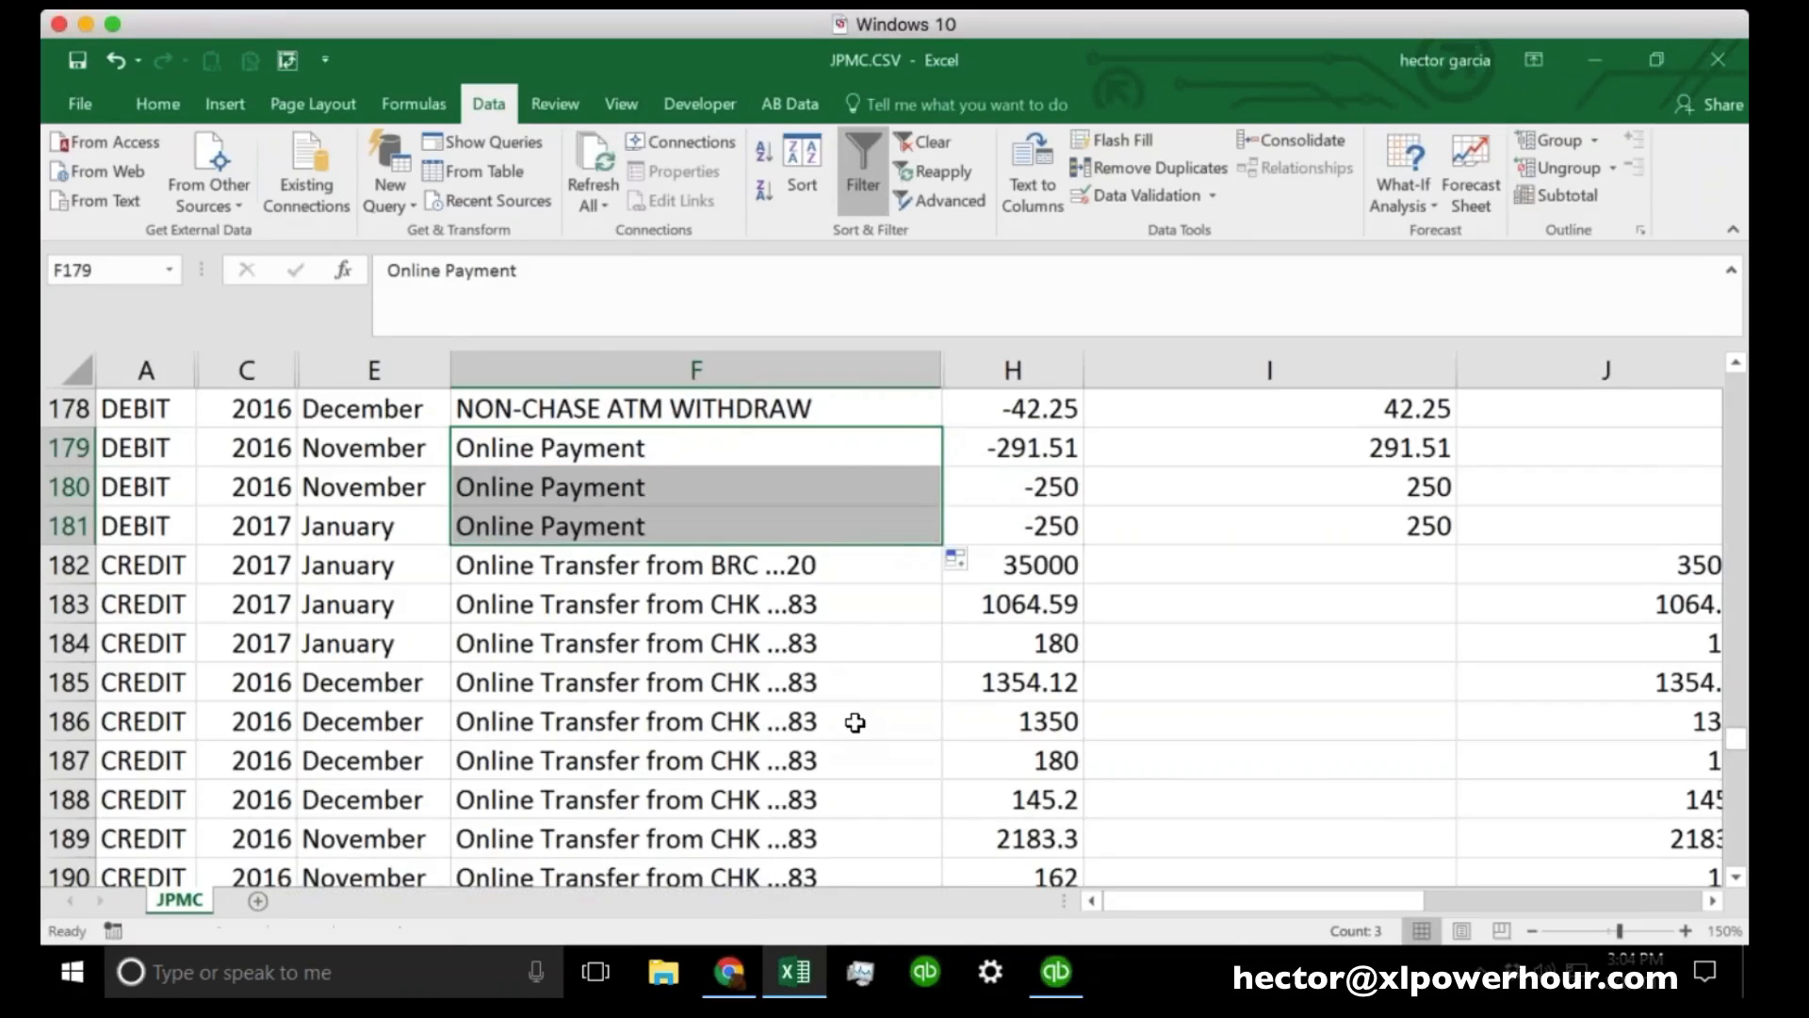
Replace the Synchrony description ending in 60 in F238 by filling "SYNCHRONY BANK PAYMENT" down from F237.
scroll(854, 721, "down", 3)
scroll(855, 722, "down", 5)
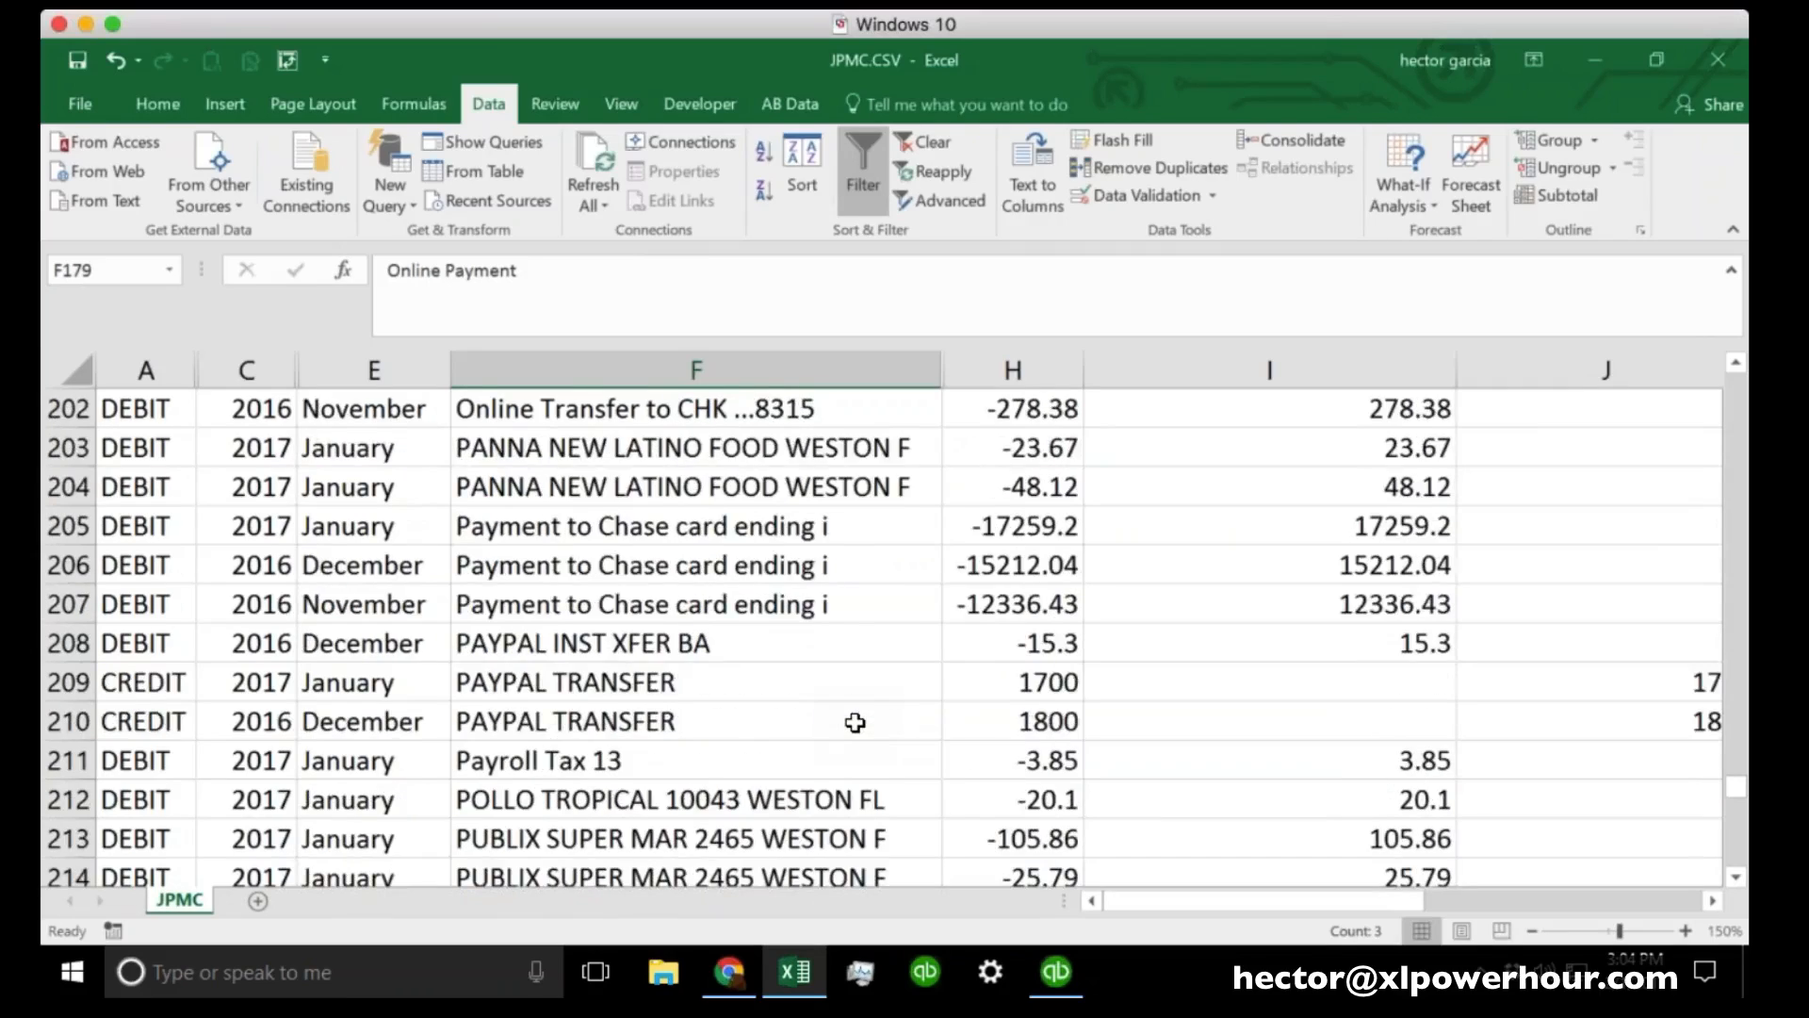
scroll(855, 722, "down", 4)
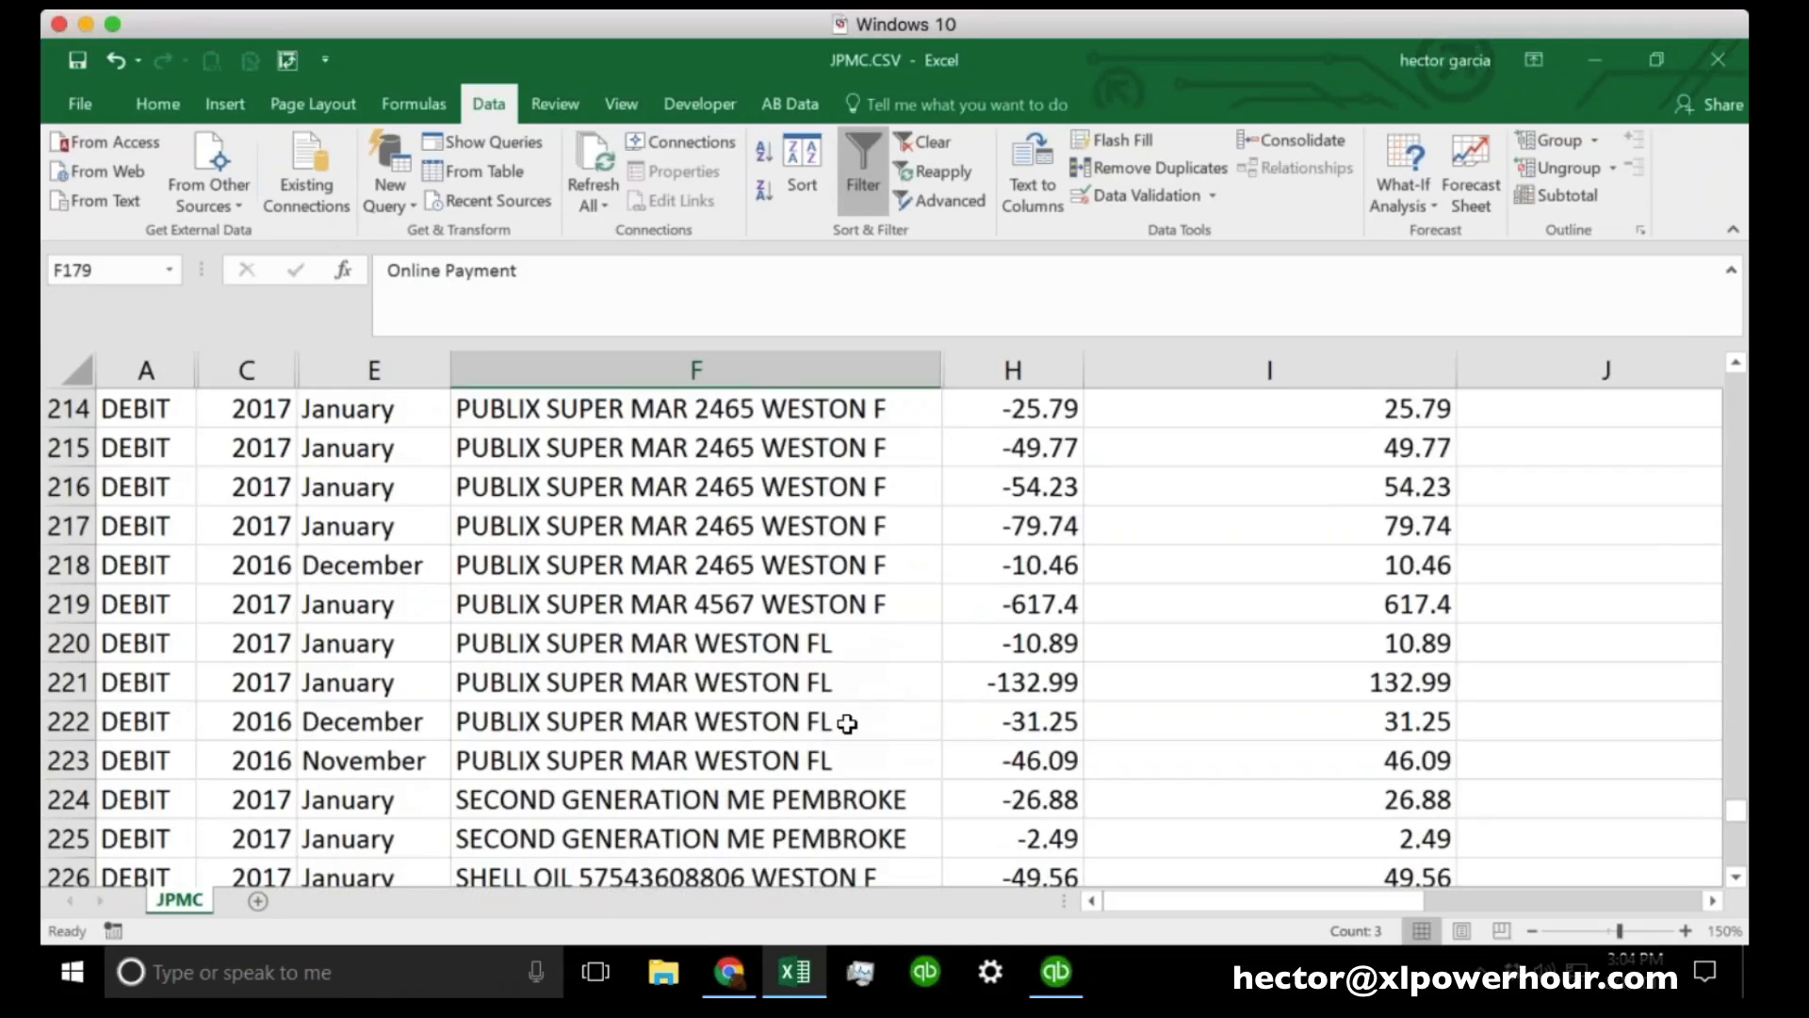
scroll(848, 723, "down", 3)
scroll(784, 665, "down", 1)
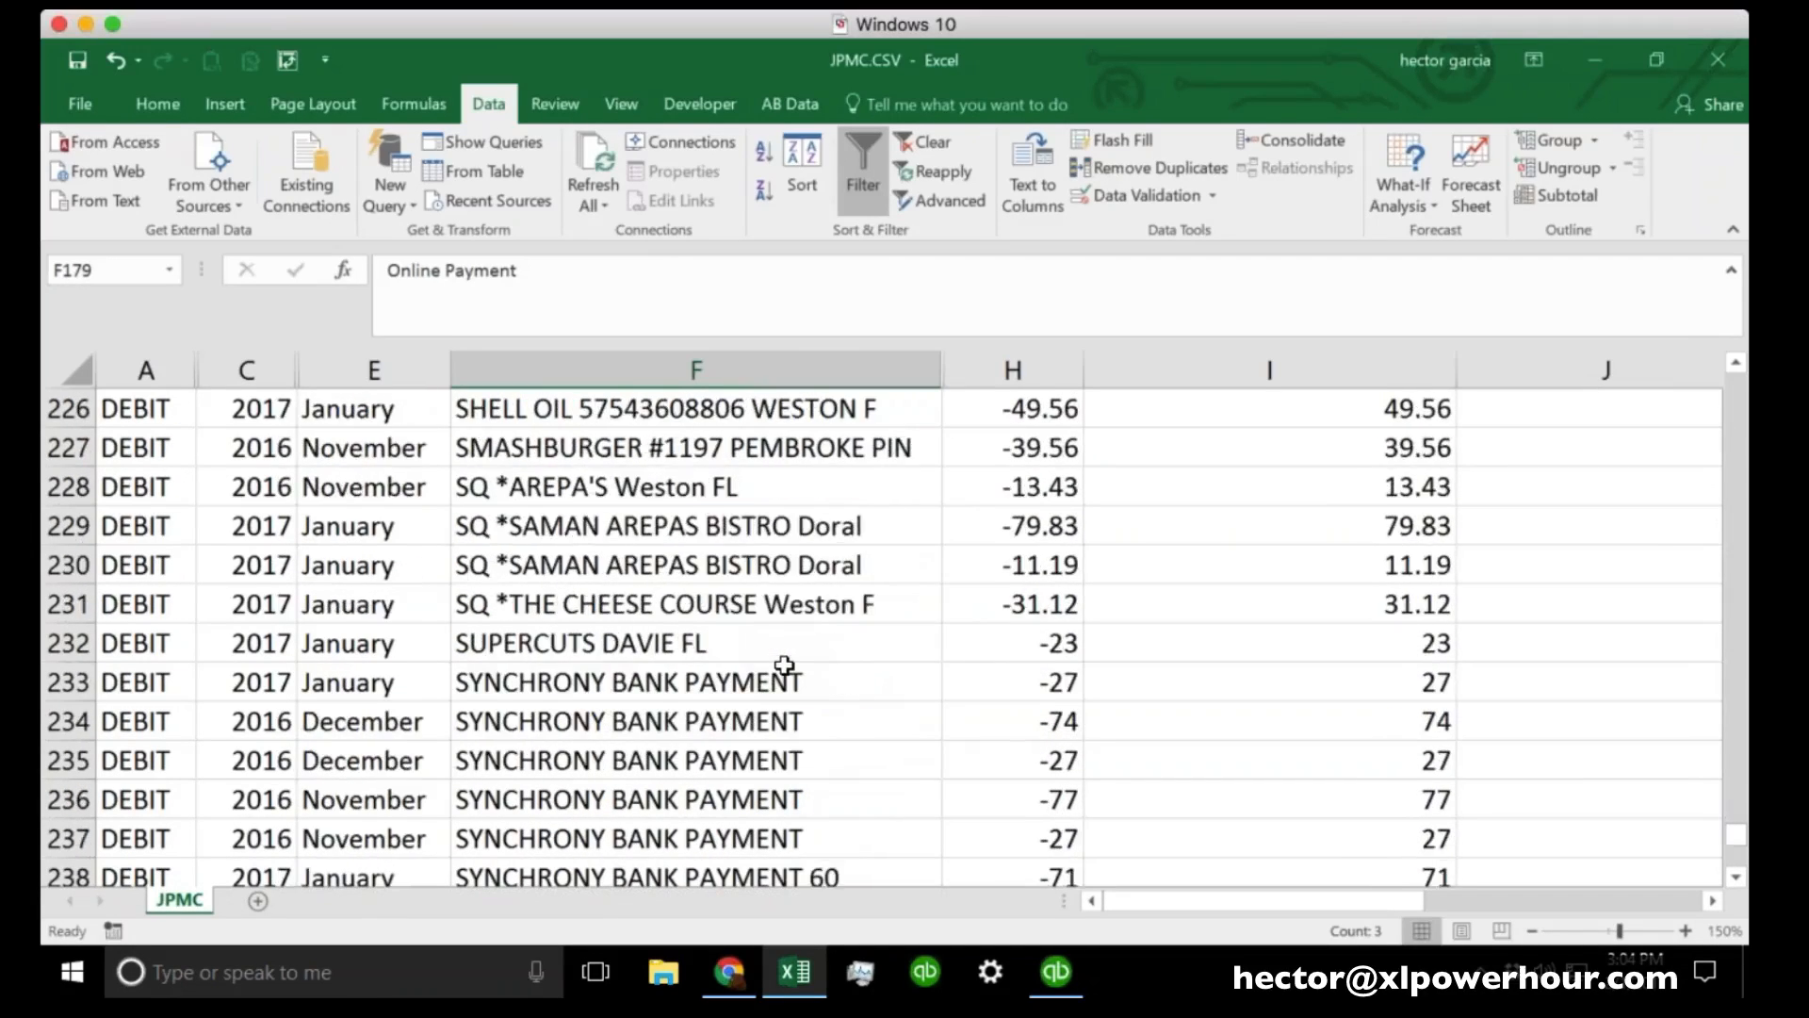
scroll(784, 665, "down", 2)
left_click(830, 640)
key("Up")
key("Down")
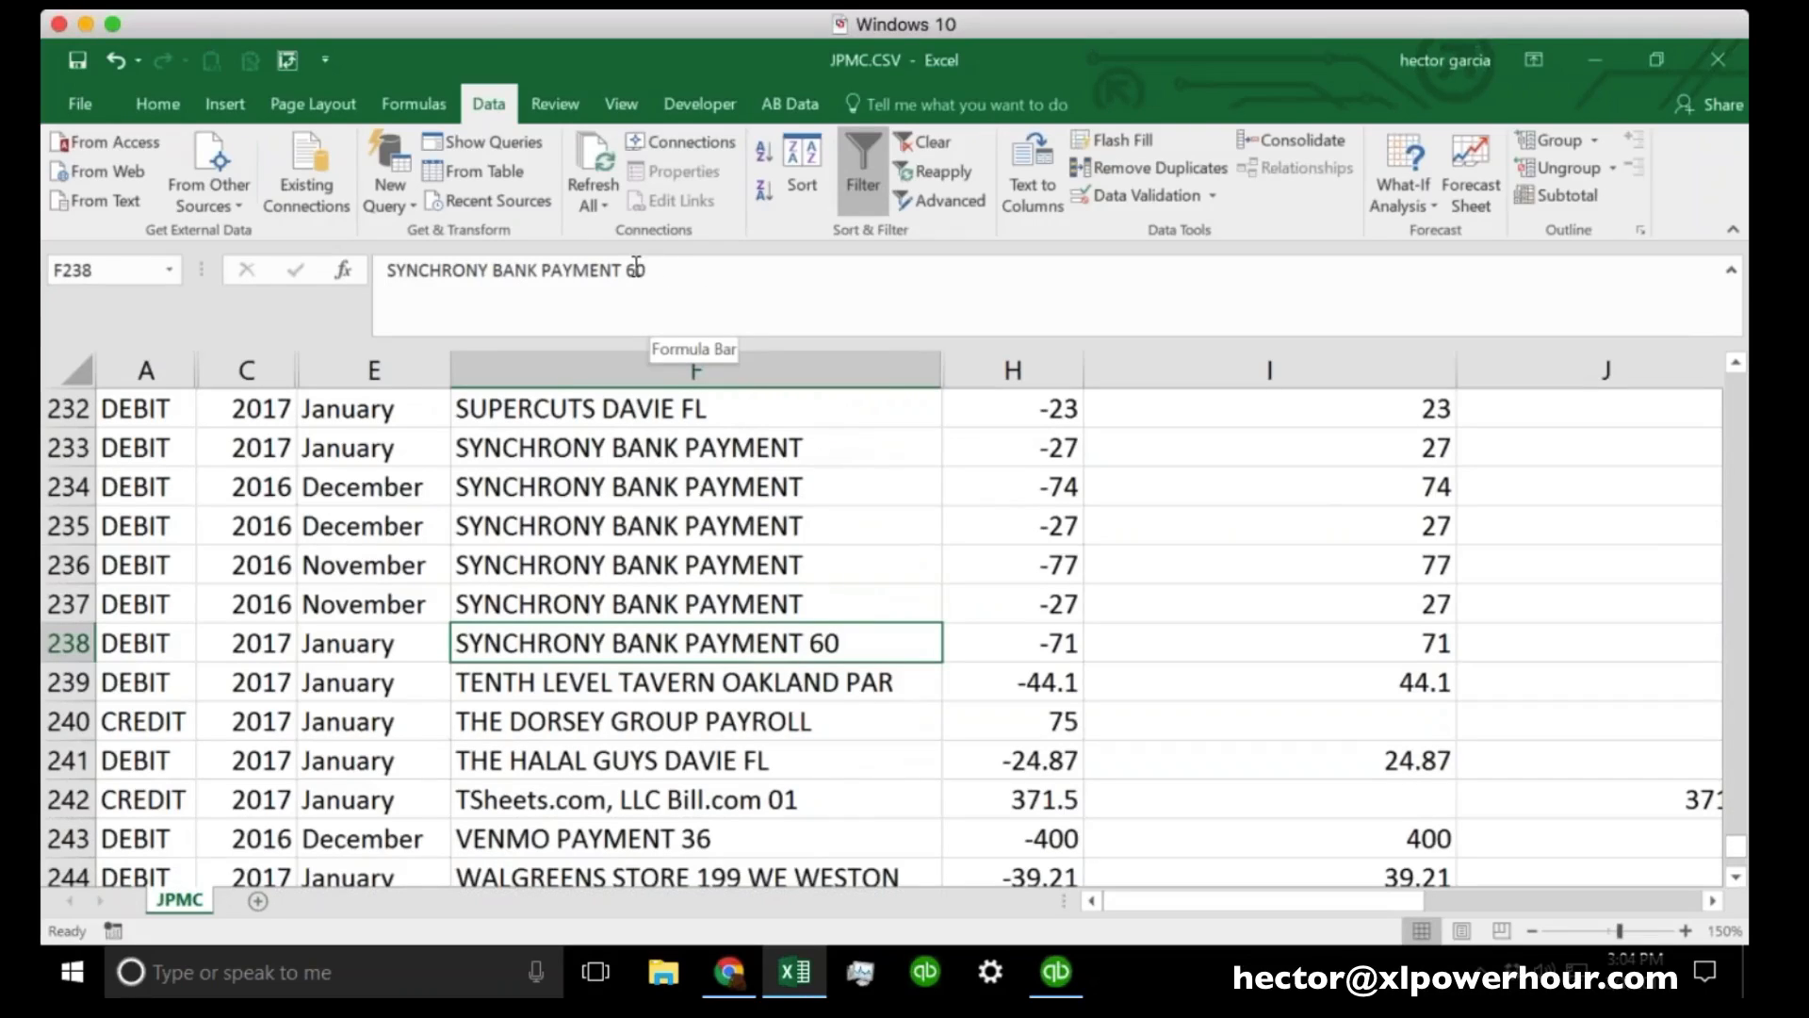
left_click(836, 599)
left_click_drag(944, 620, 942, 660)
scroll(886, 632, "down", 2)
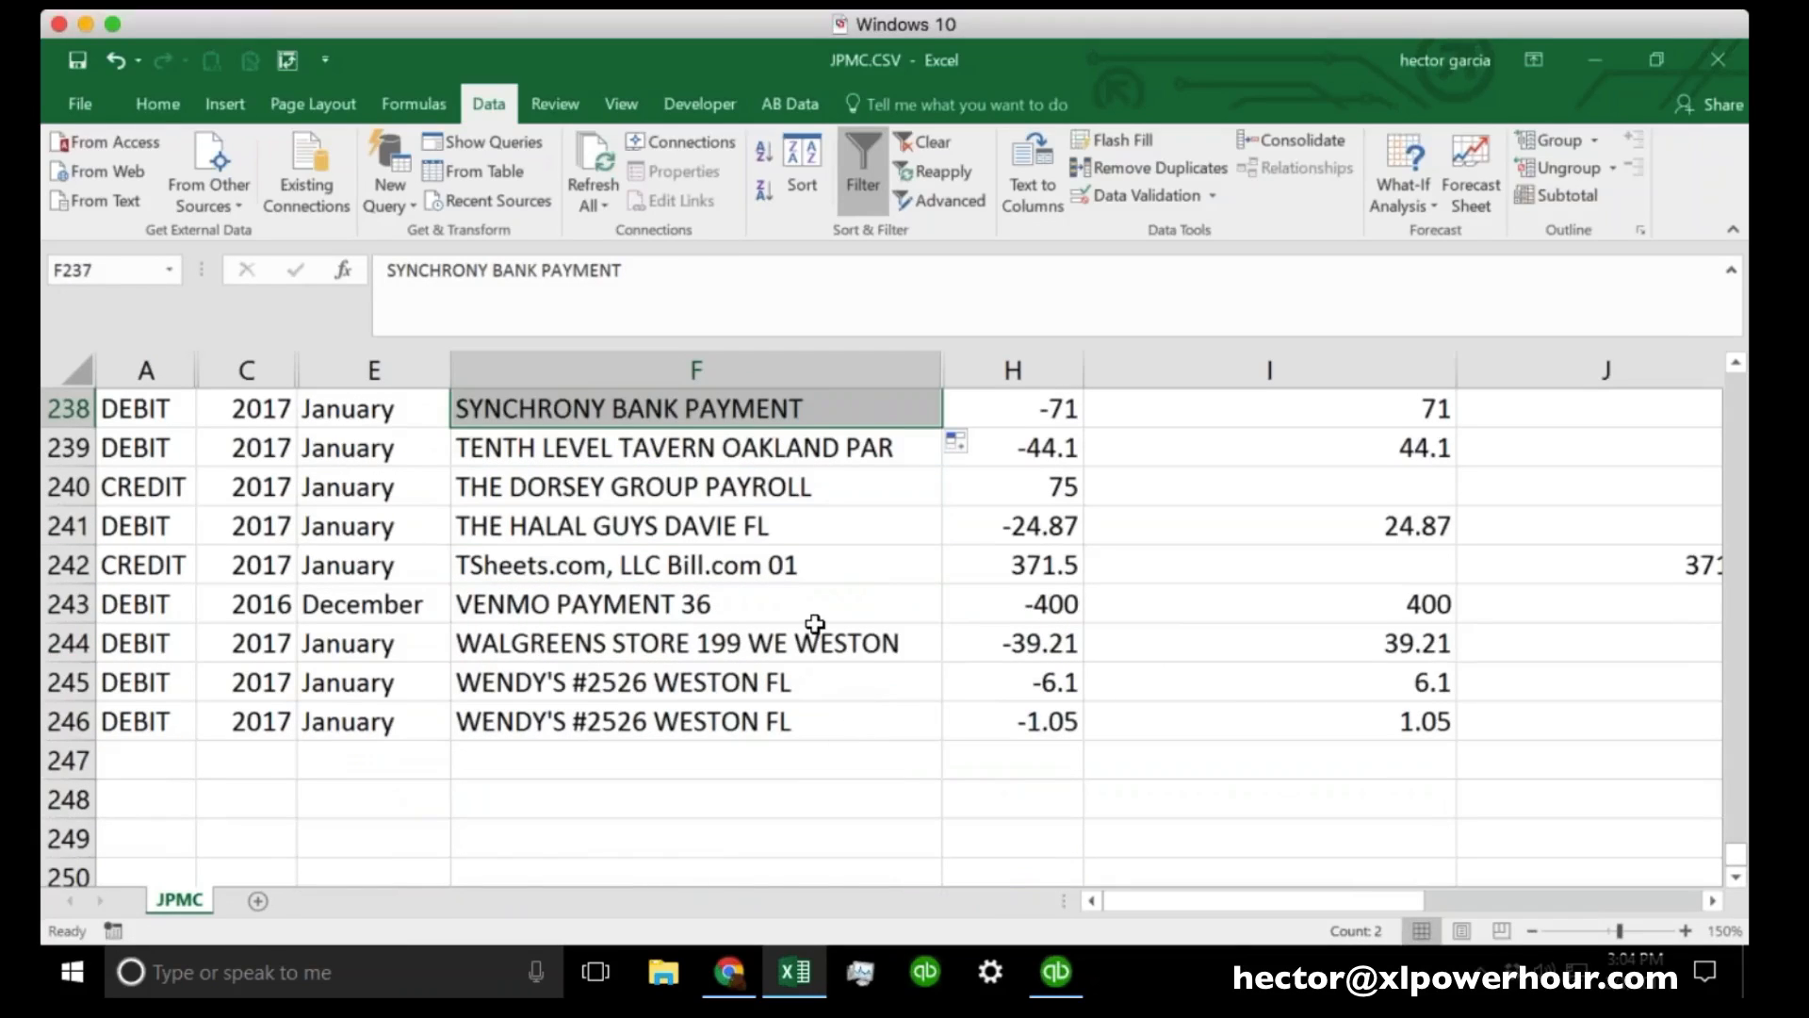
scroll(815, 623, "up", 20)
scroll(815, 624, "up", 20)
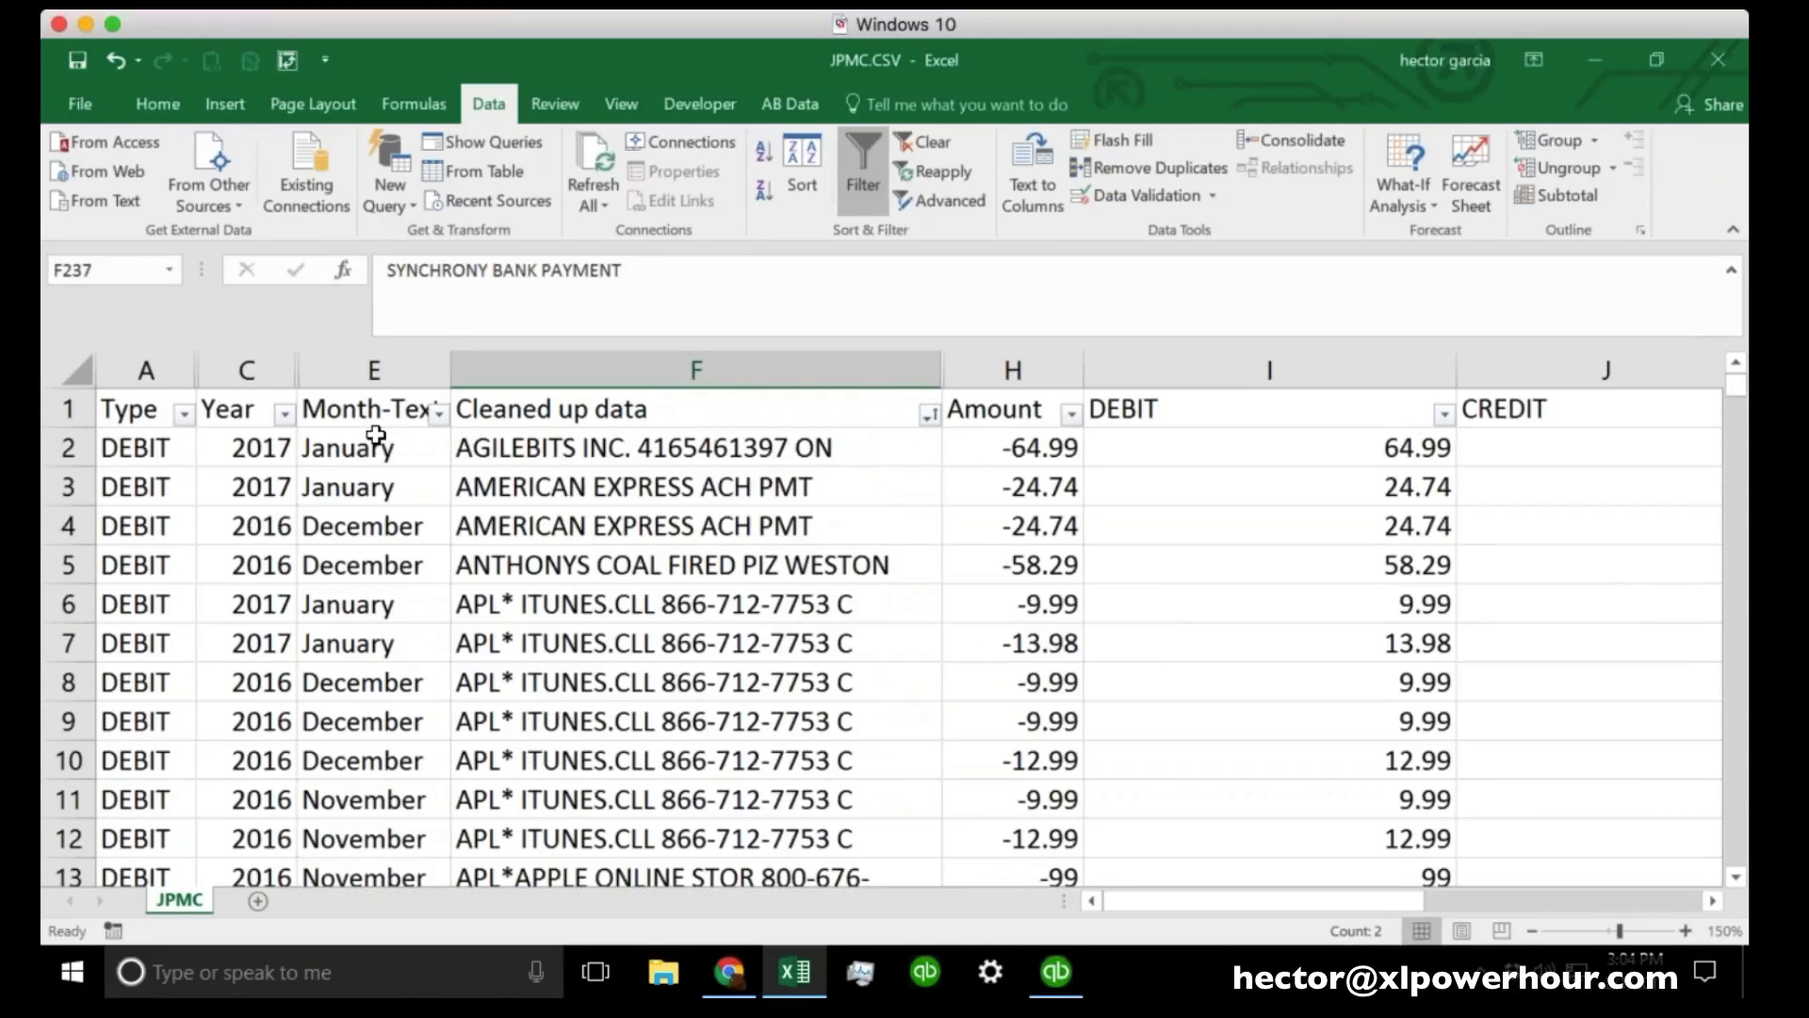
Create a PivotTable on a new worksheet from the whole JPMC transaction range, A1:K246.
left_click(660, 486)
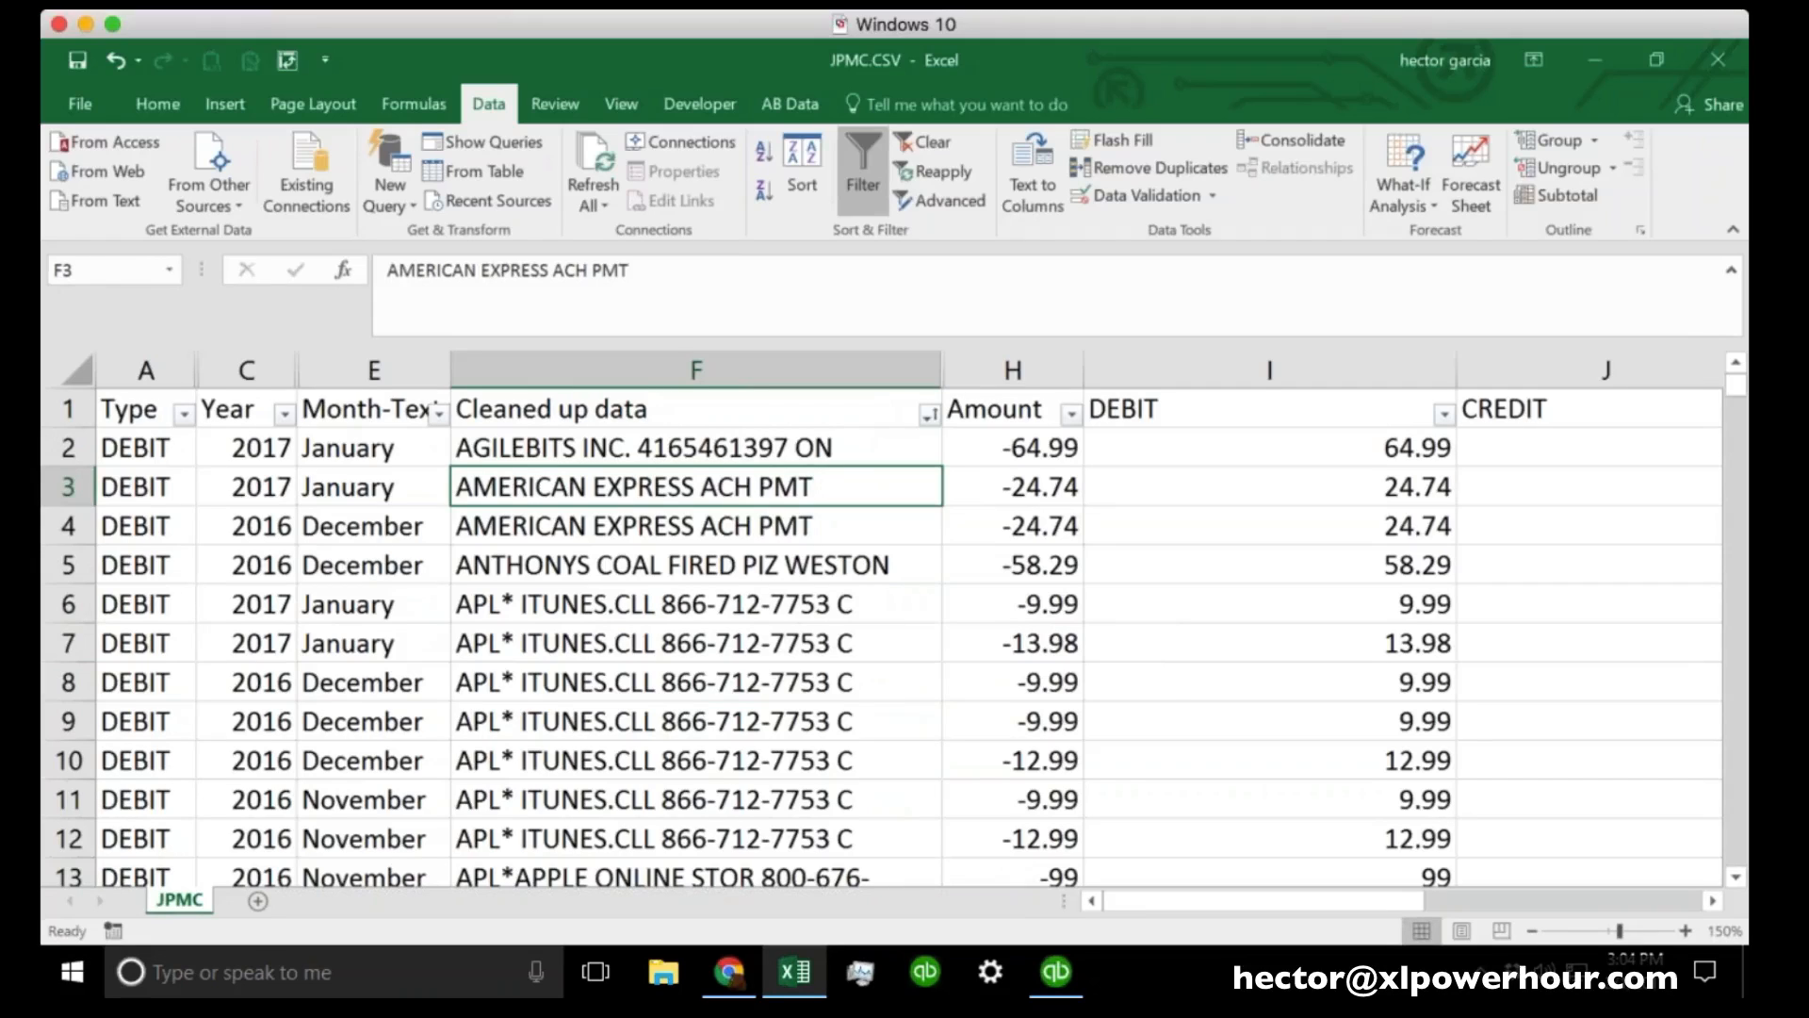
key("ctrl+a")
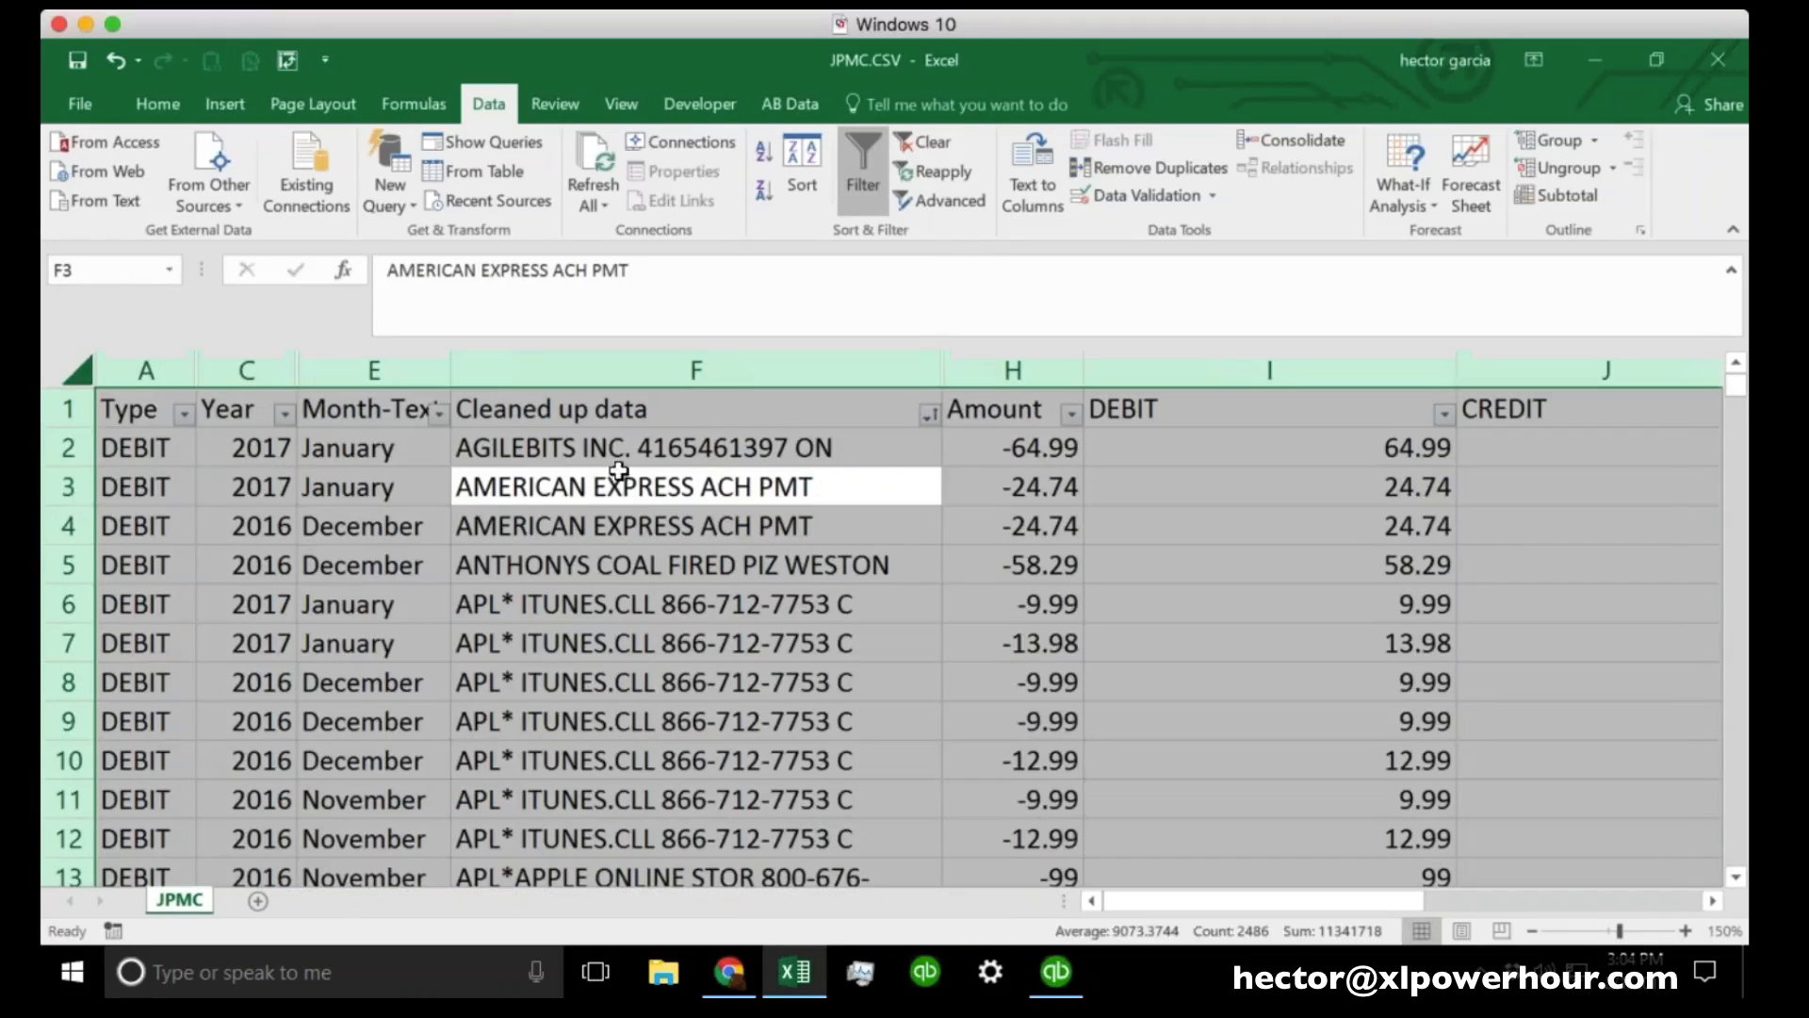
left_click(596, 491)
key("ctrl+a")
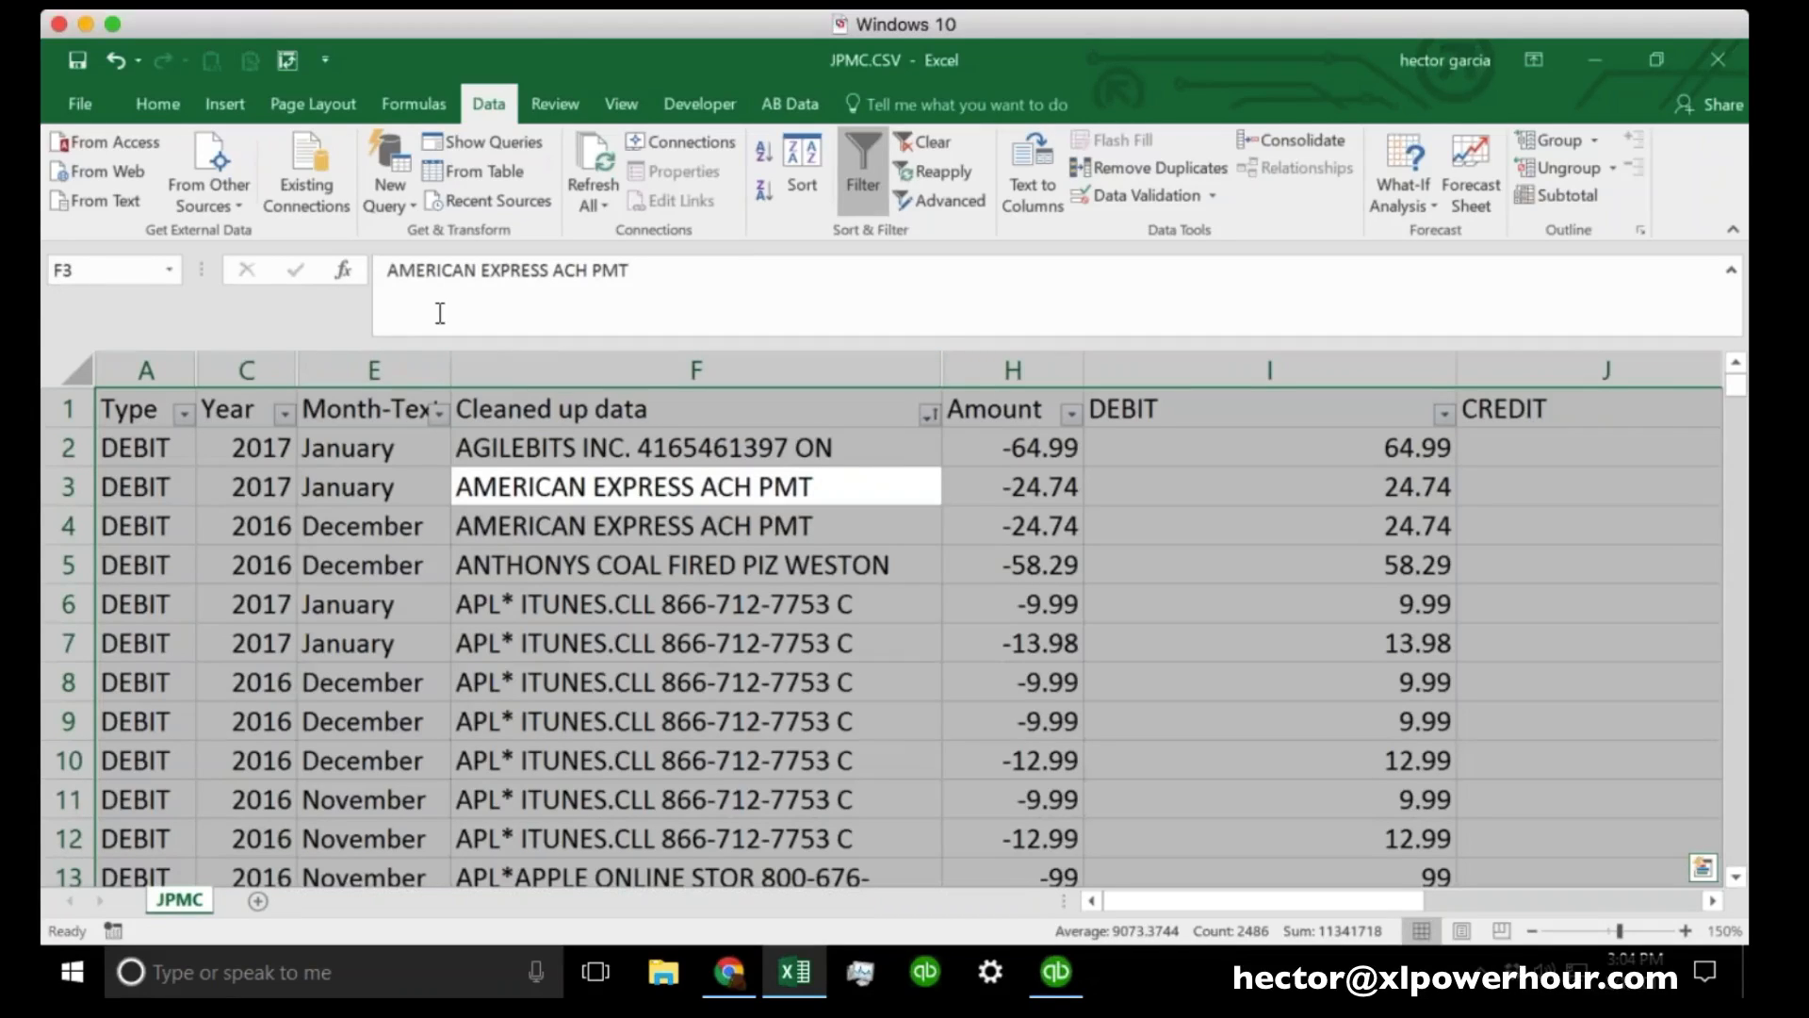
left_click(226, 109)
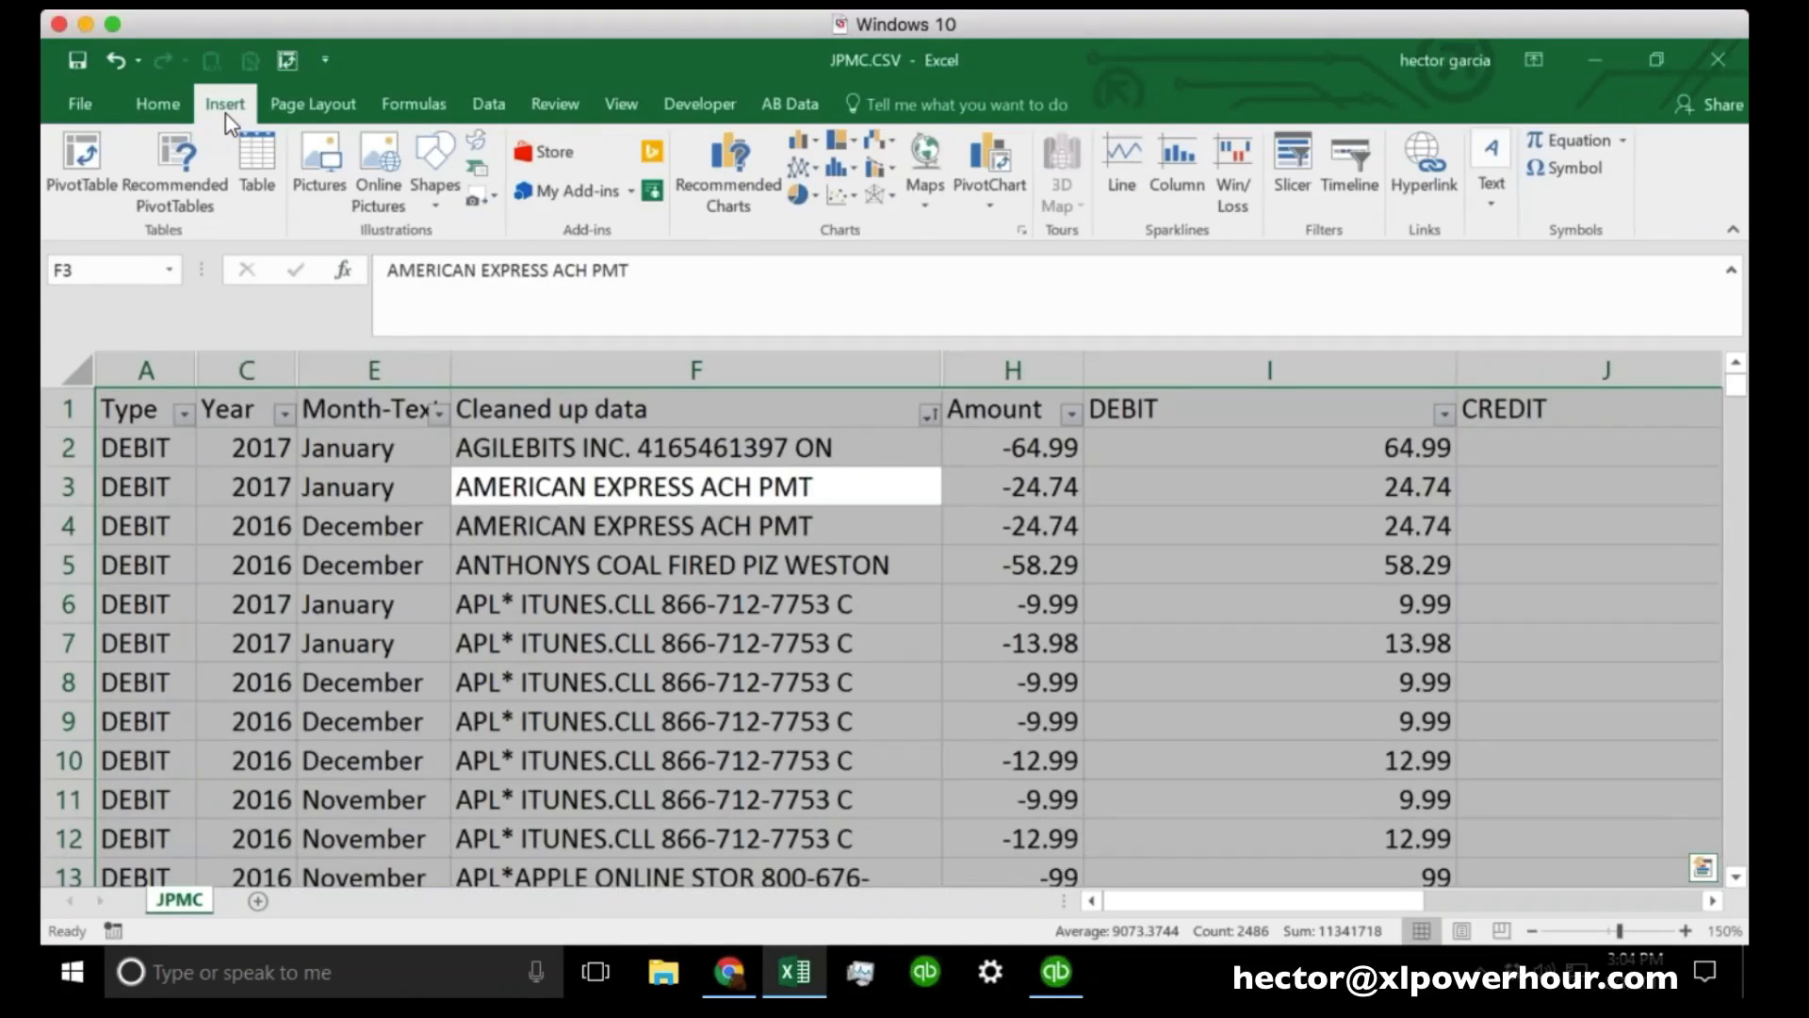
key("ctrl+q")
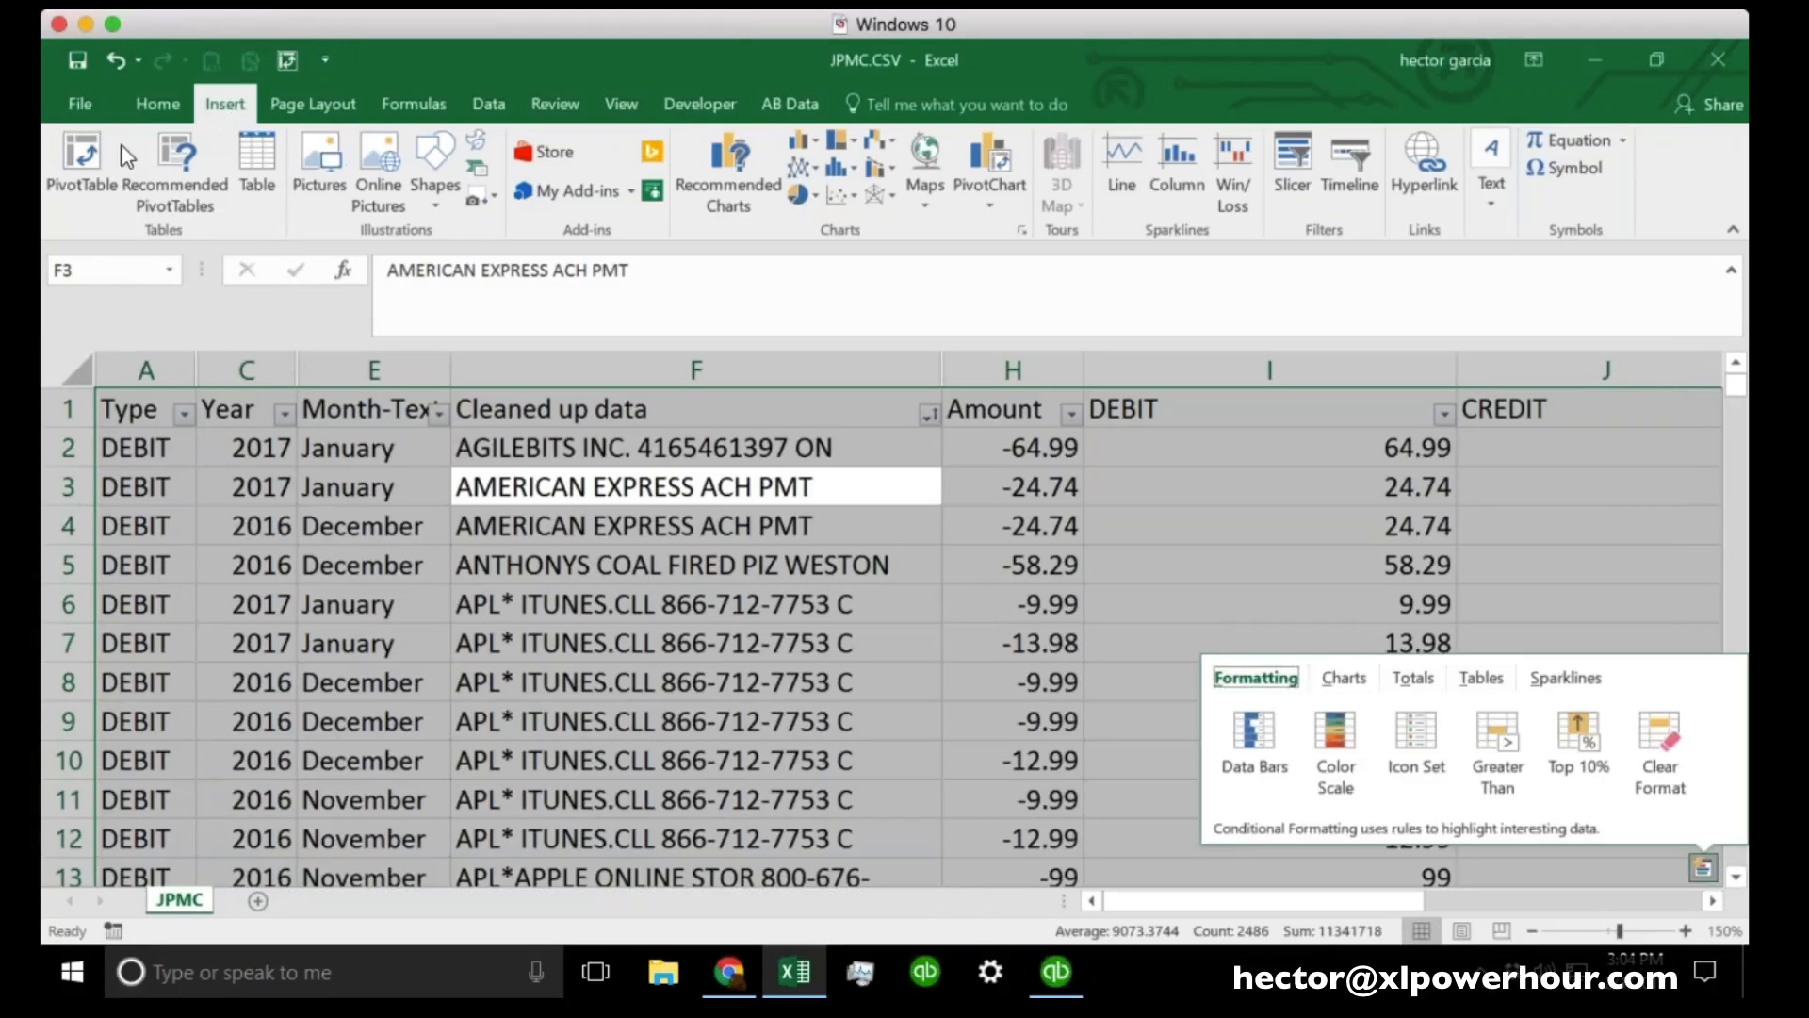
left_click(69, 151)
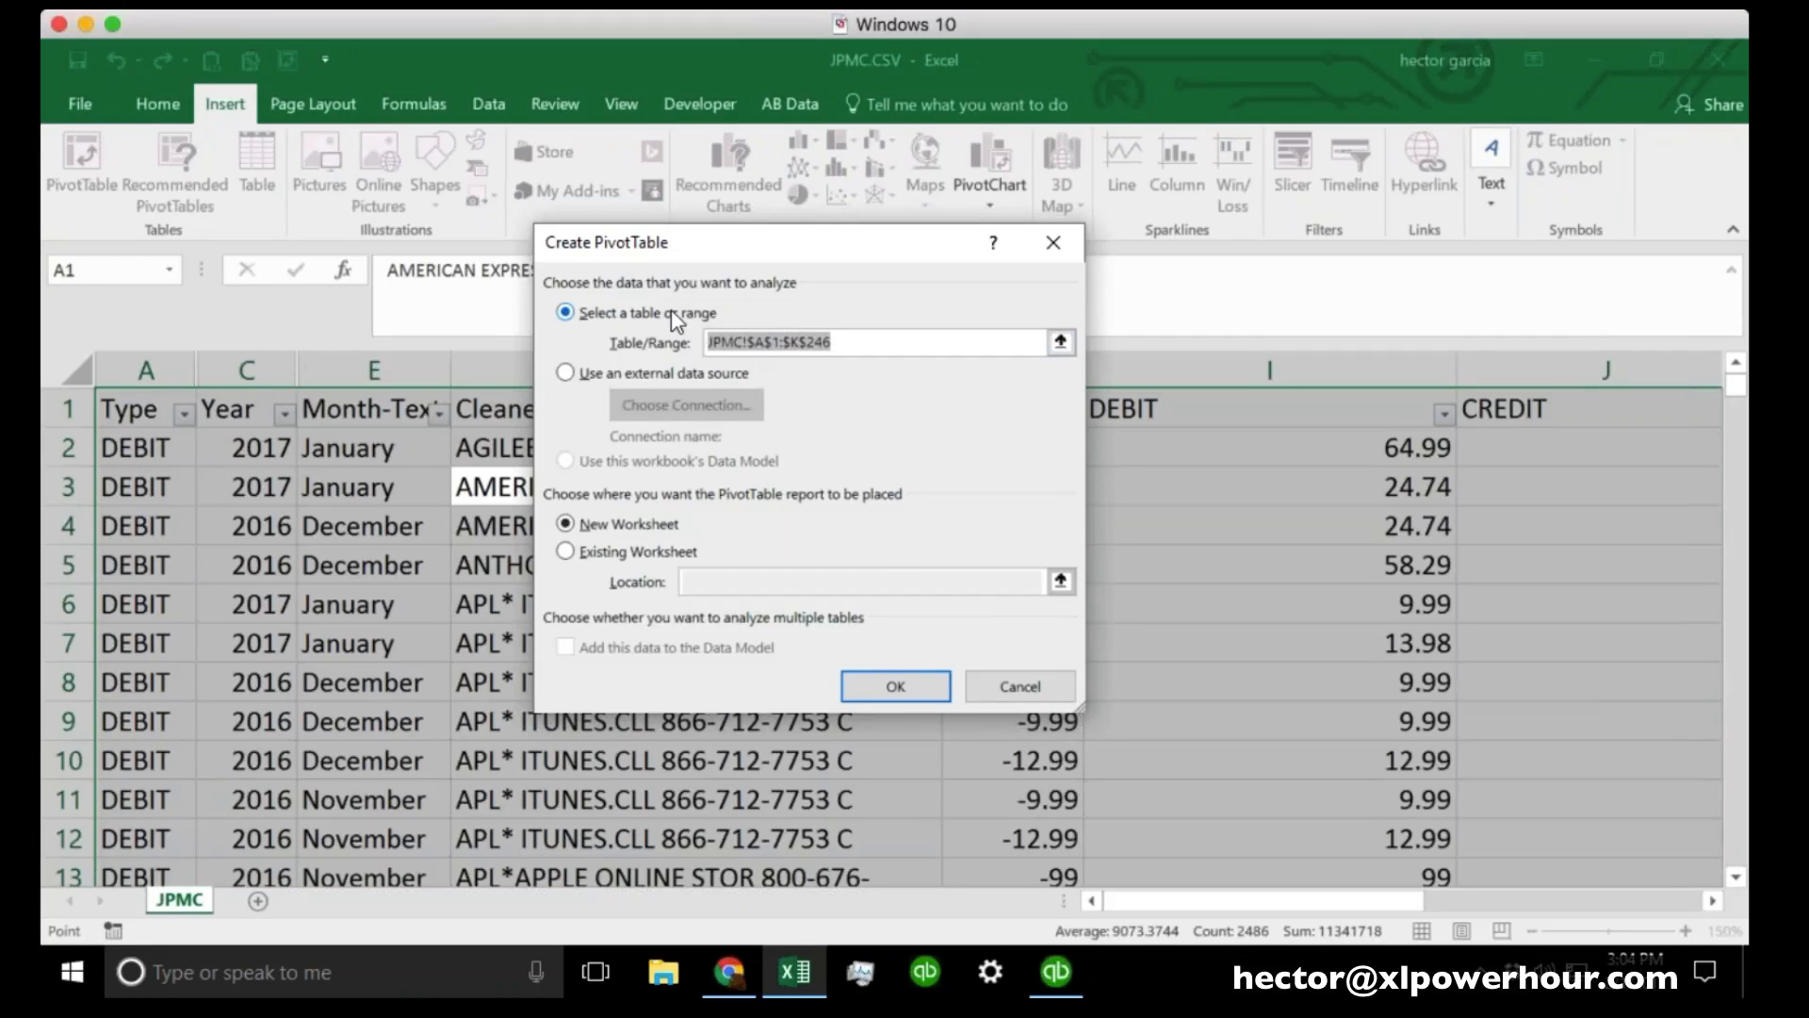
left_click(916, 695)
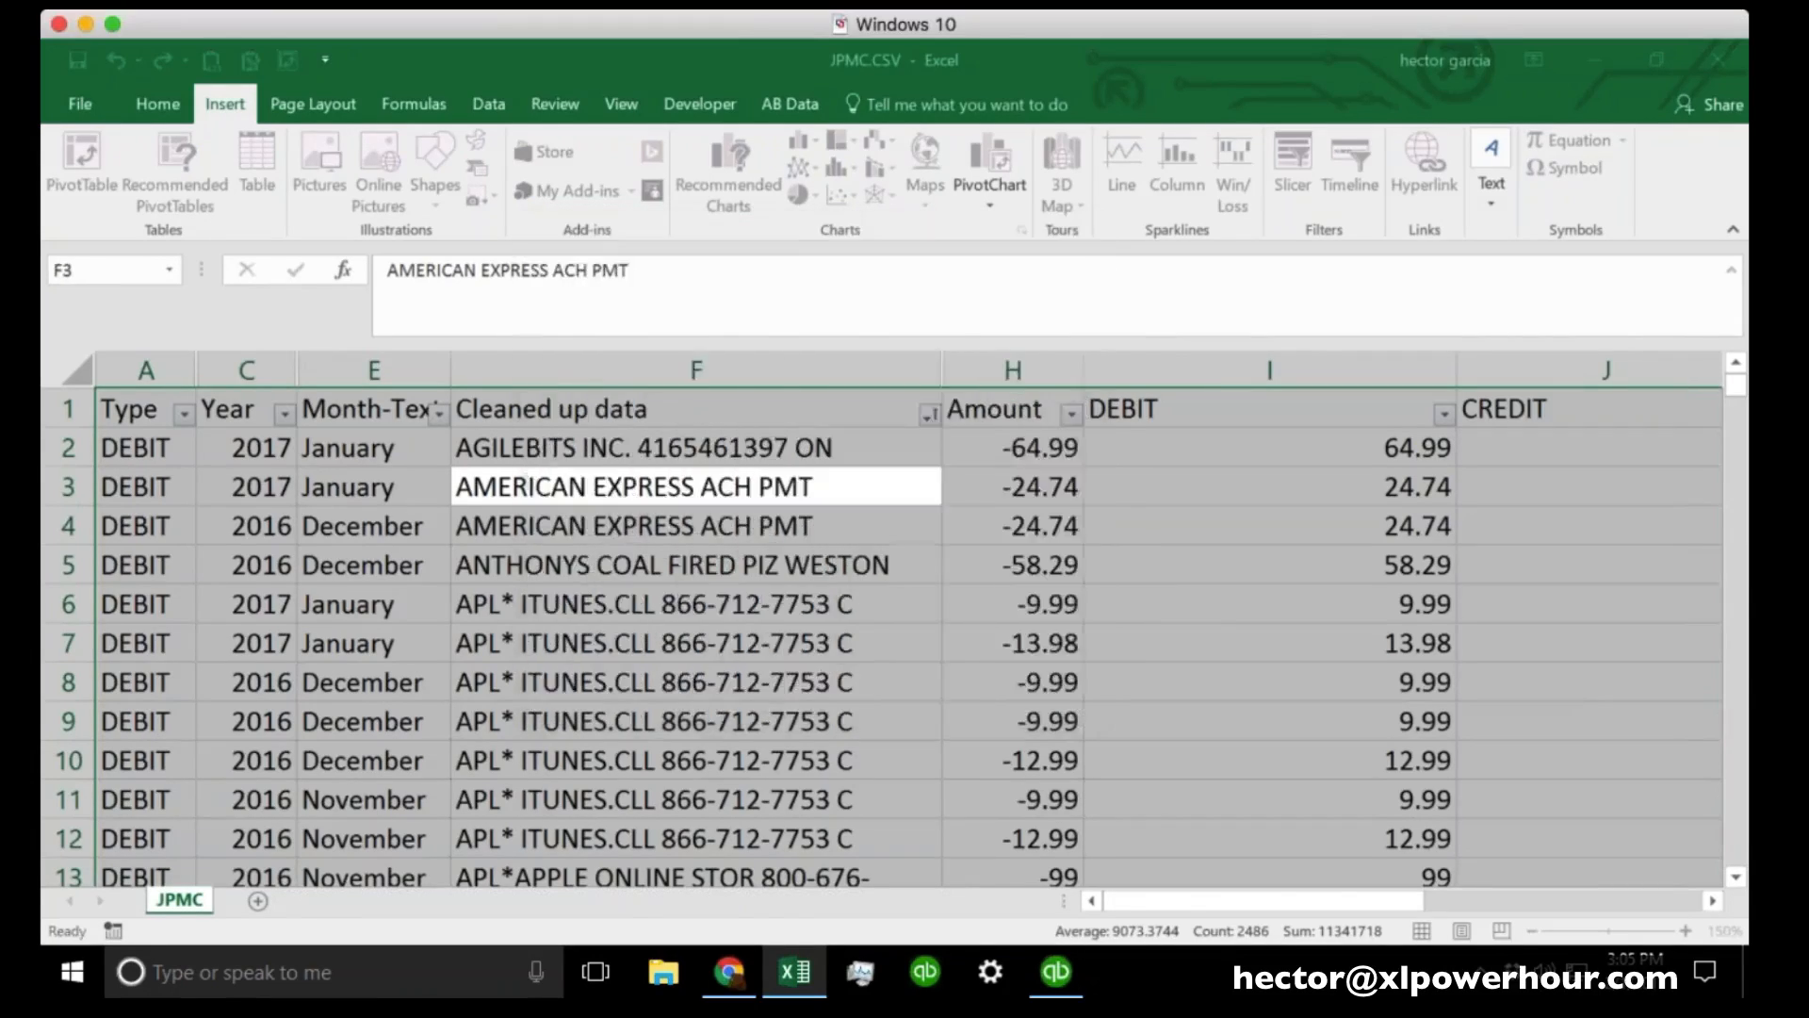
left_click_drag(818, 436, 1198, 437)
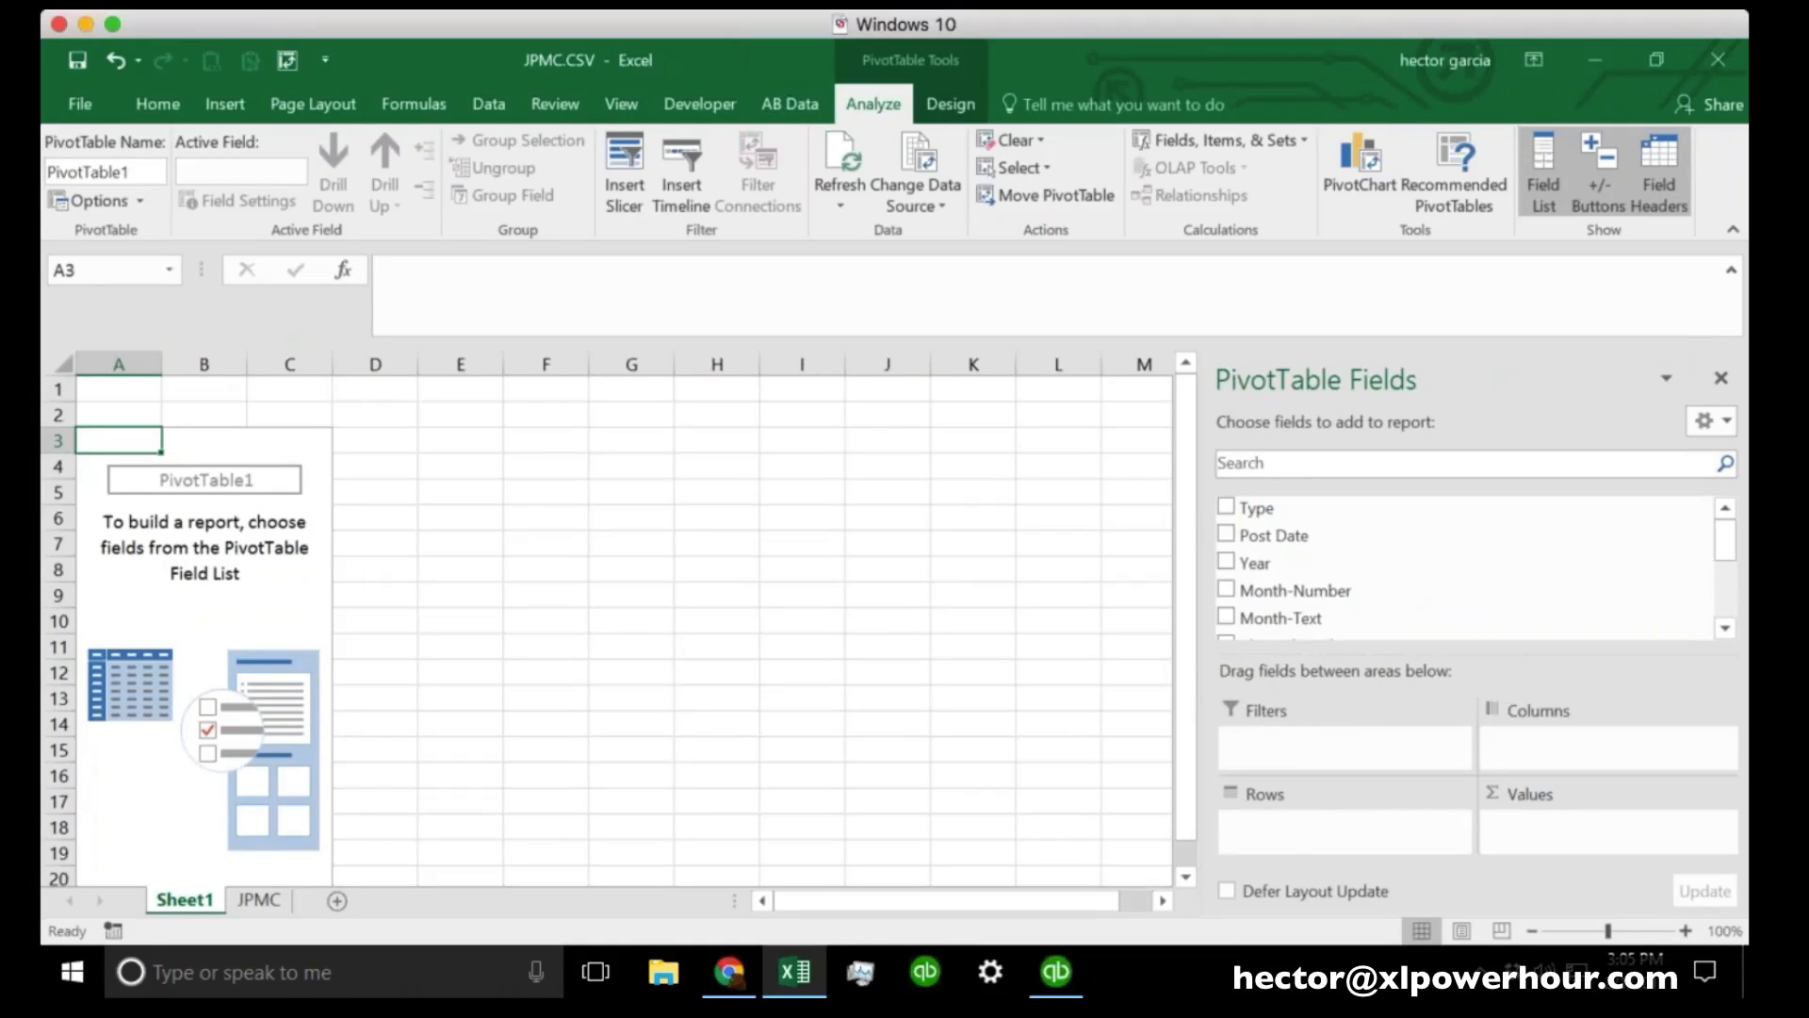
Collapse the ribbon and add Type as the PivotTable's report filter, leaving it set to all types.
left_click(1732, 229)
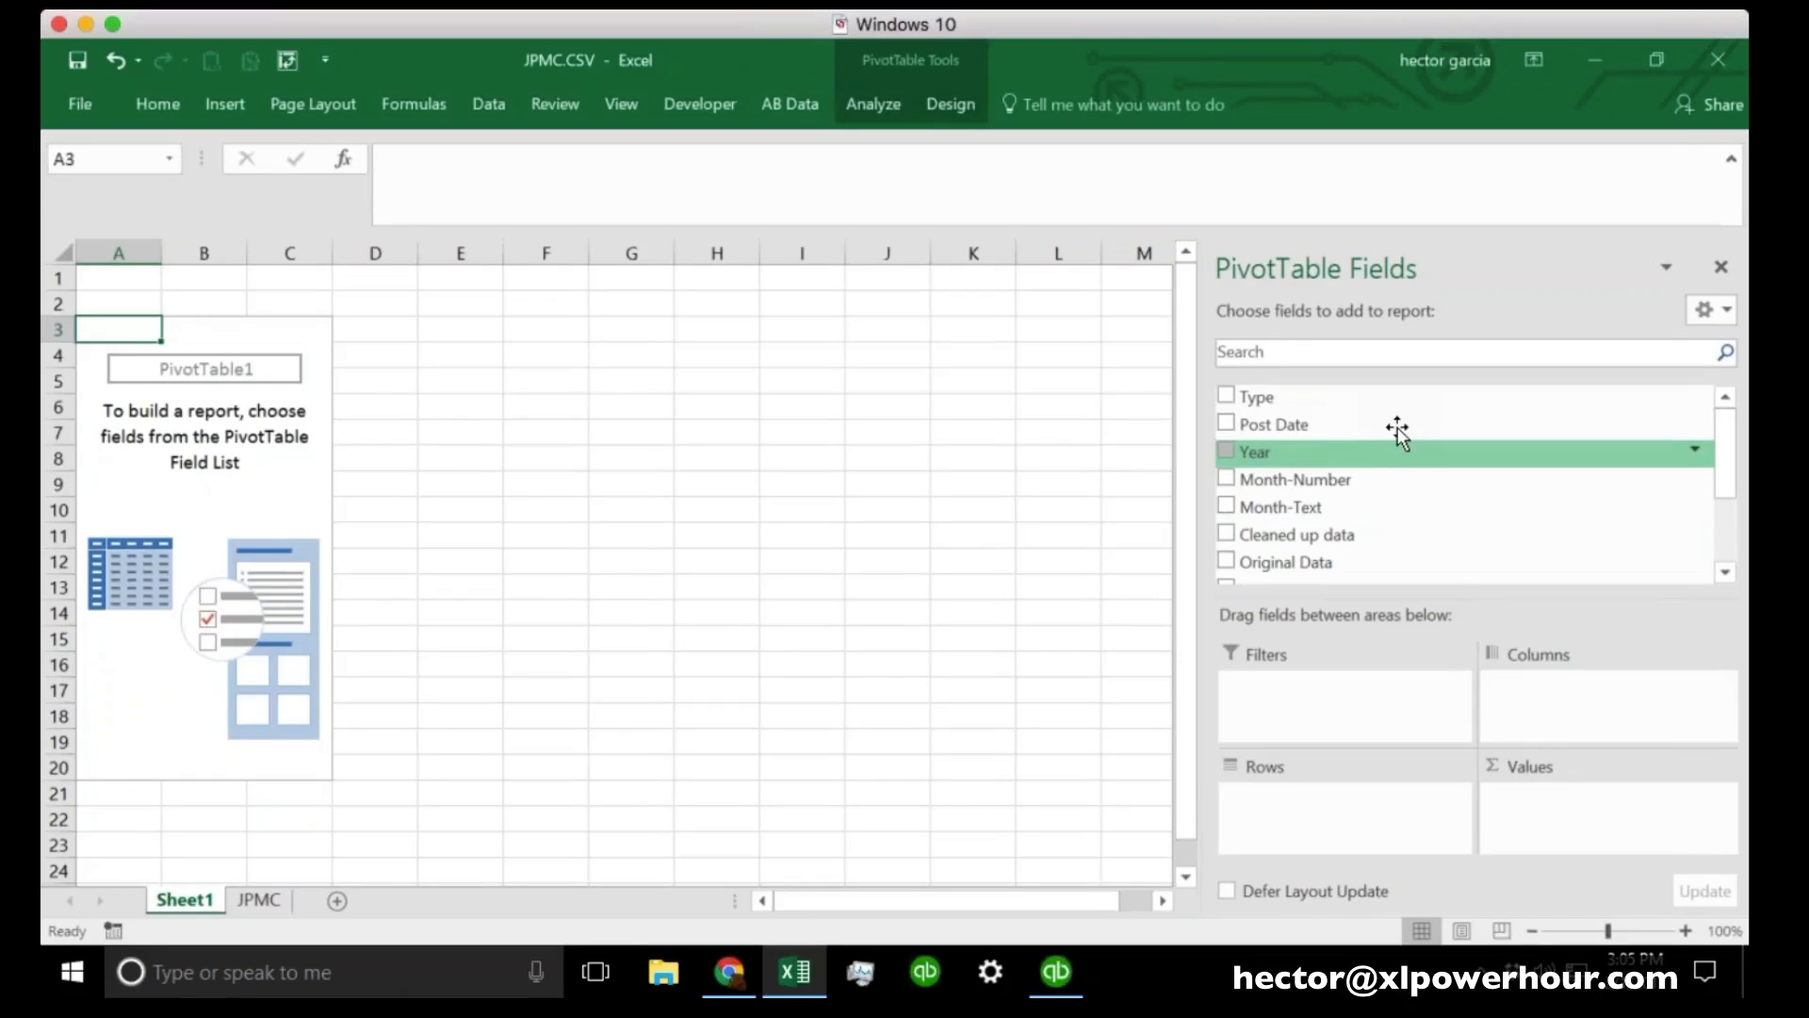
left_click_drag(1279, 403, 1347, 690)
left_click_drag(1725, 490, 1727, 401)
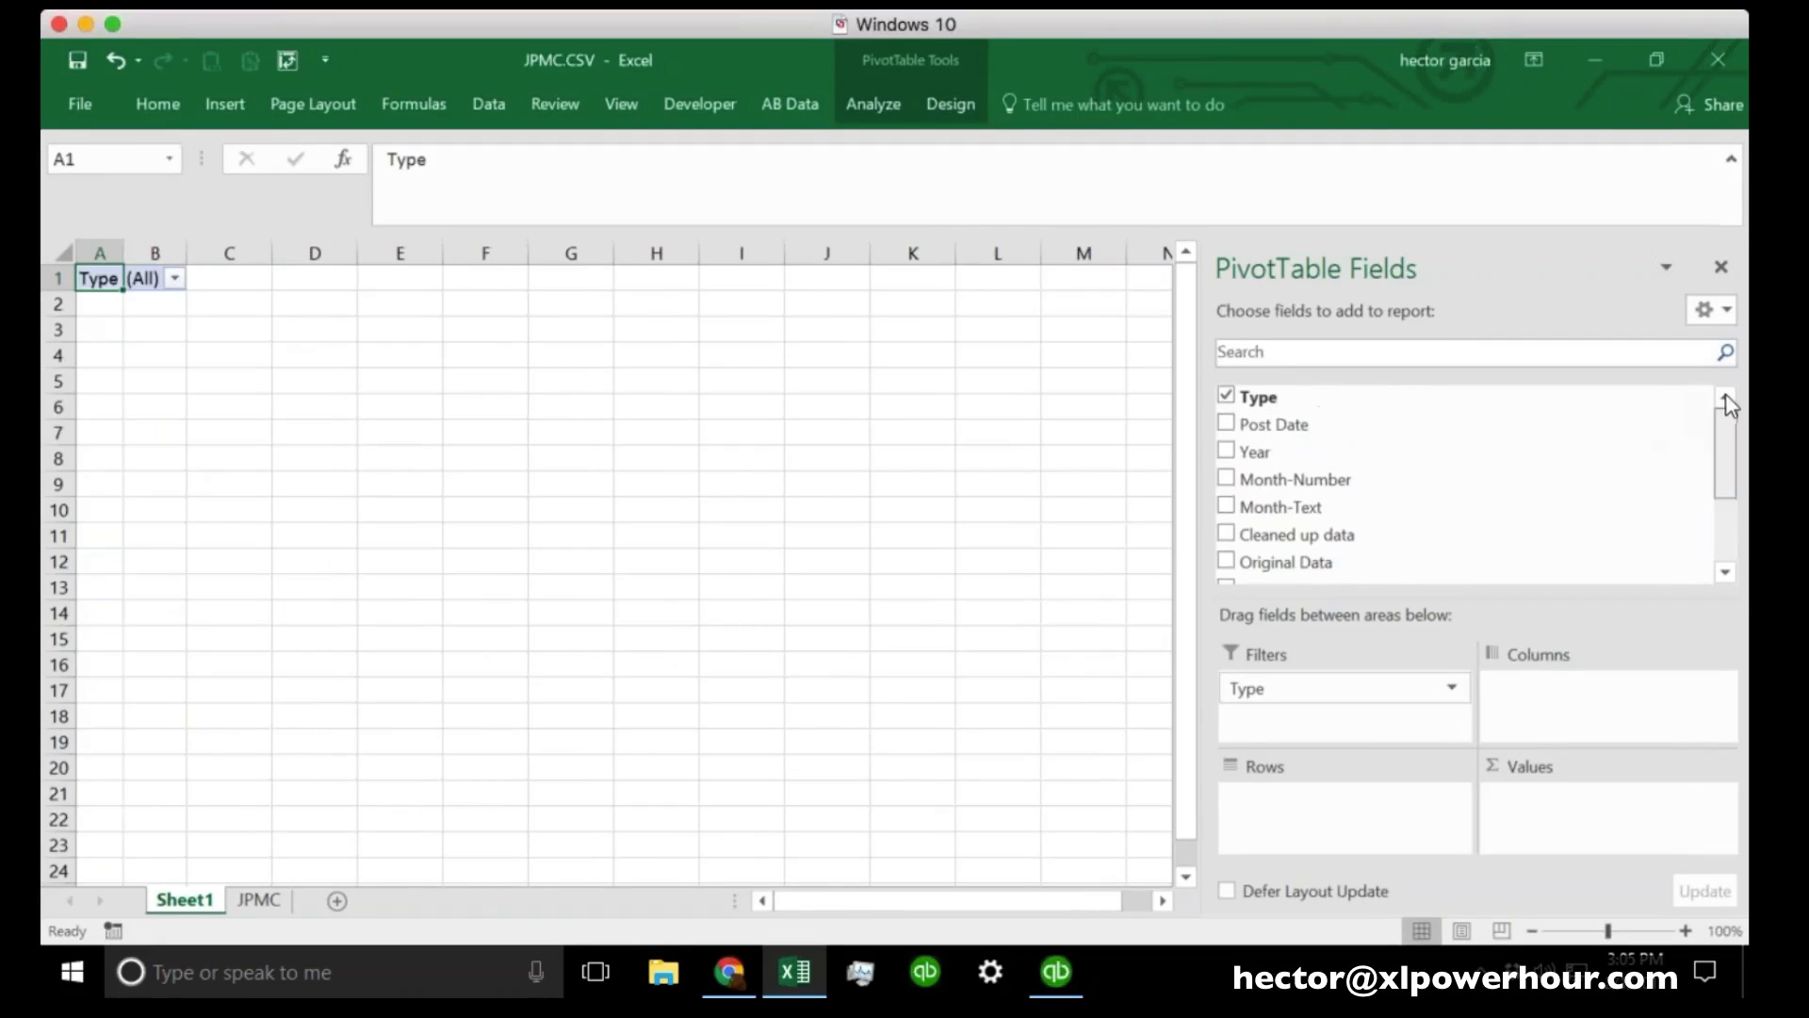
left_click(175, 278)
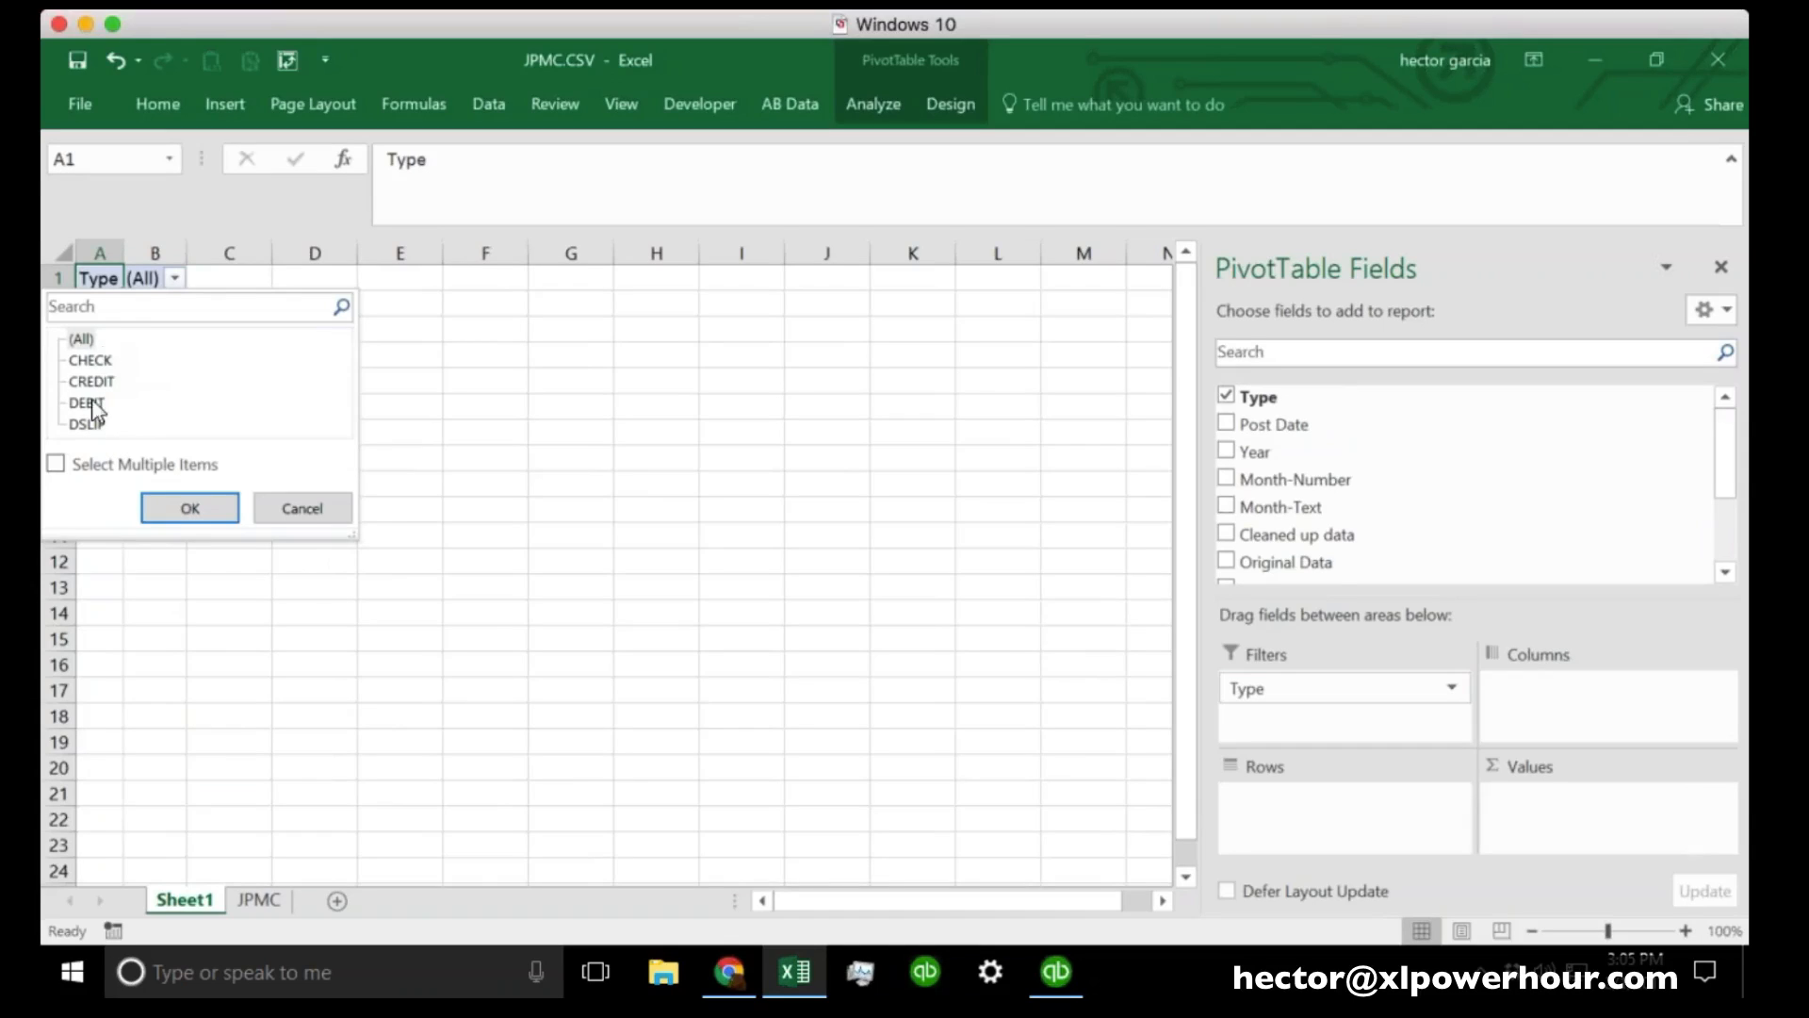
left_click(302, 508)
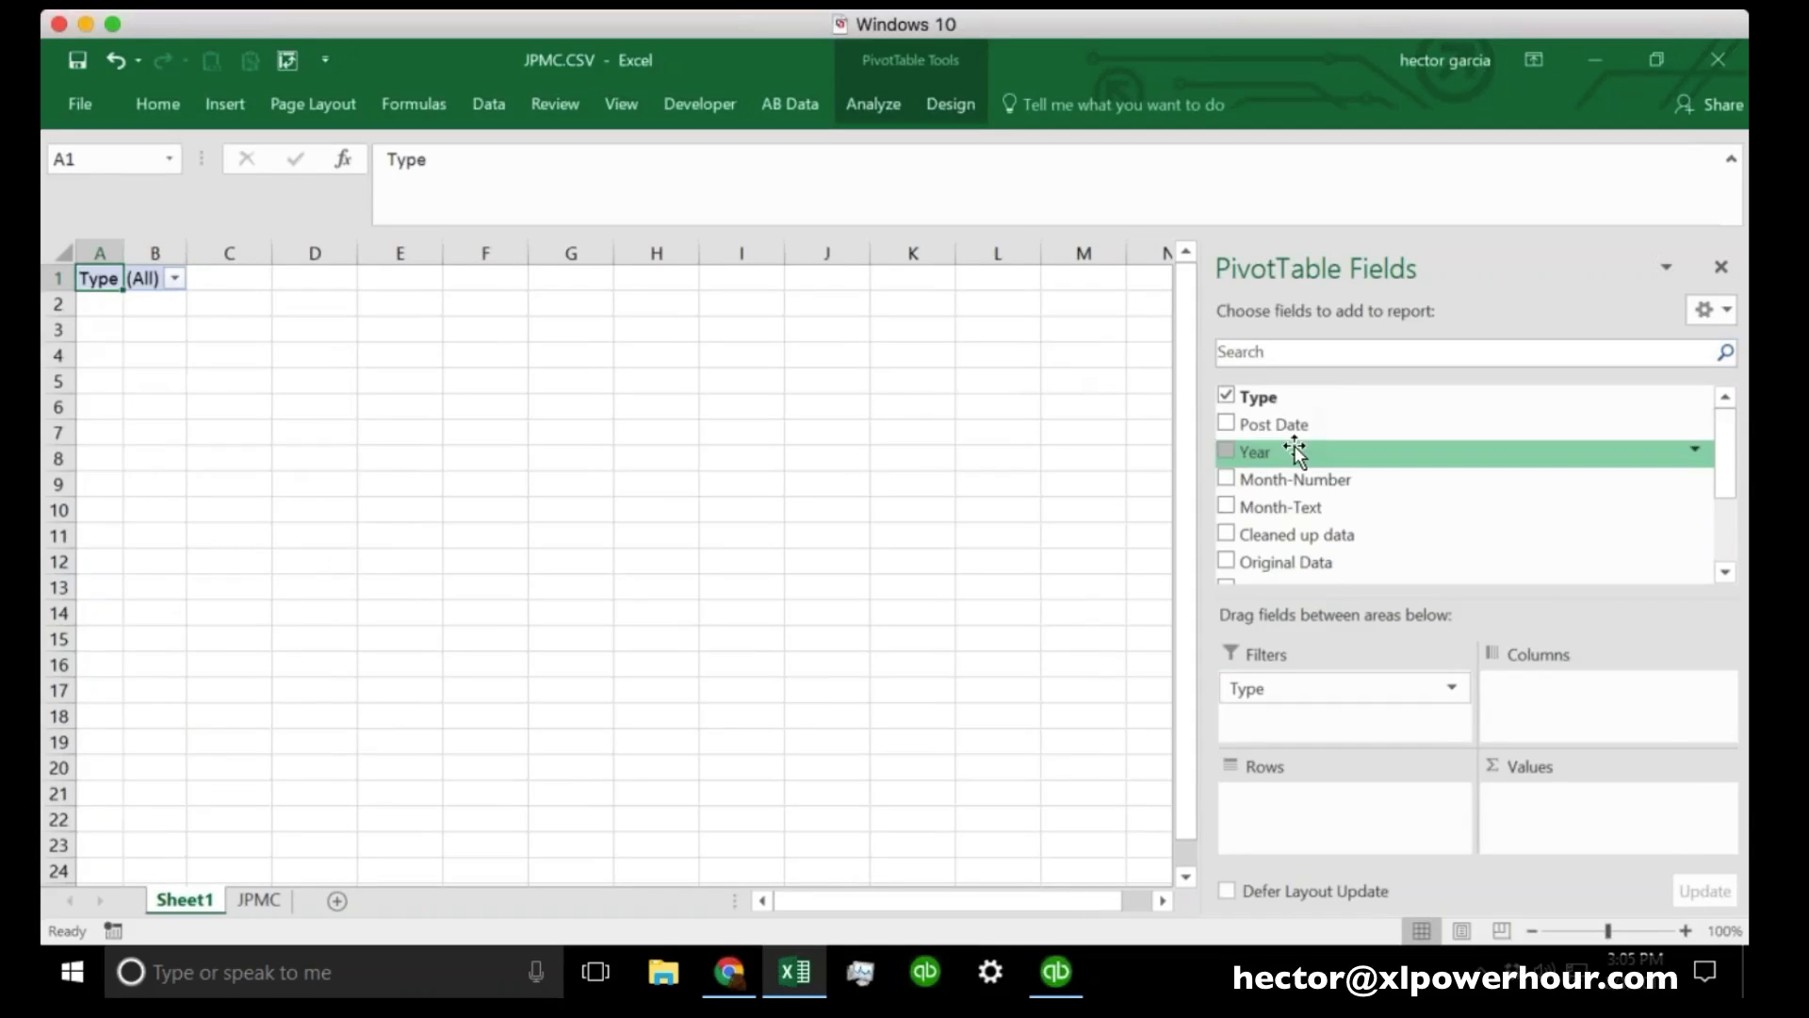
Nest Year, Month-Text and Cleaned up data, in that order, as the PivotTable's row fields.
left_click_drag(1247, 450, 1348, 799)
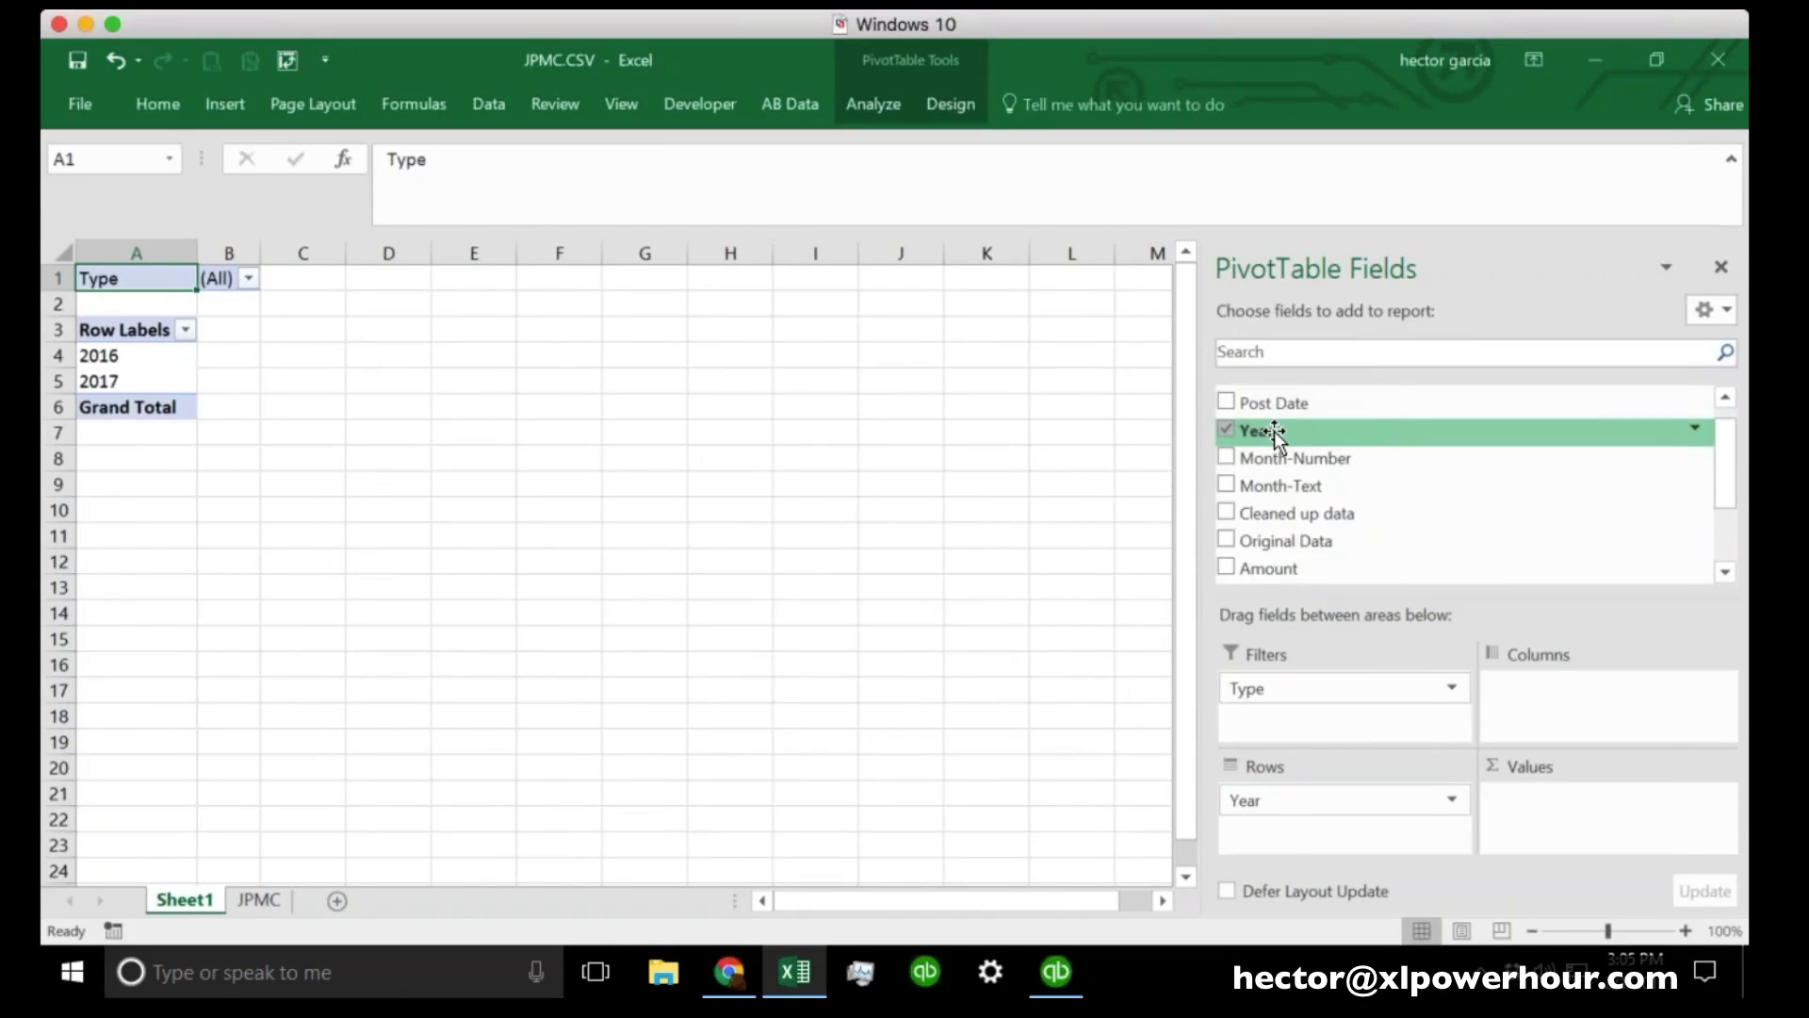
left_click_drag(1338, 486, 1346, 837)
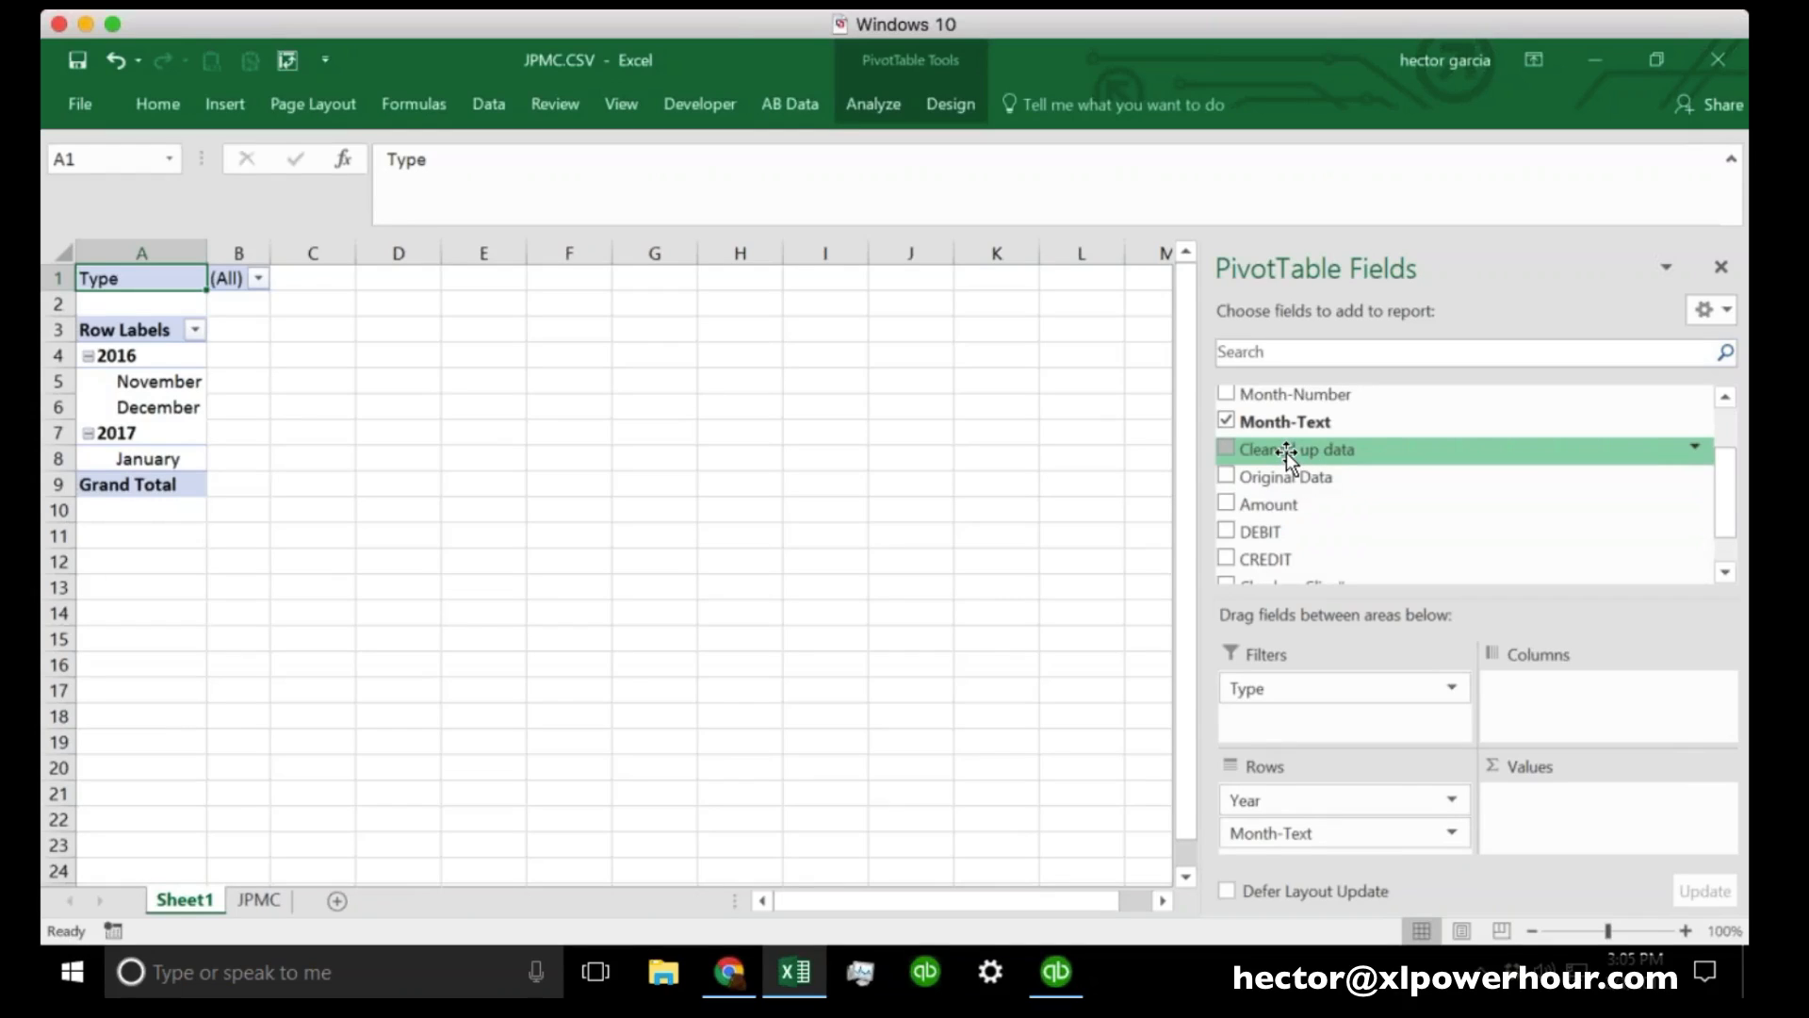
left_click_drag(1287, 455, 1381, 845)
scroll(622, 574, "down", 6)
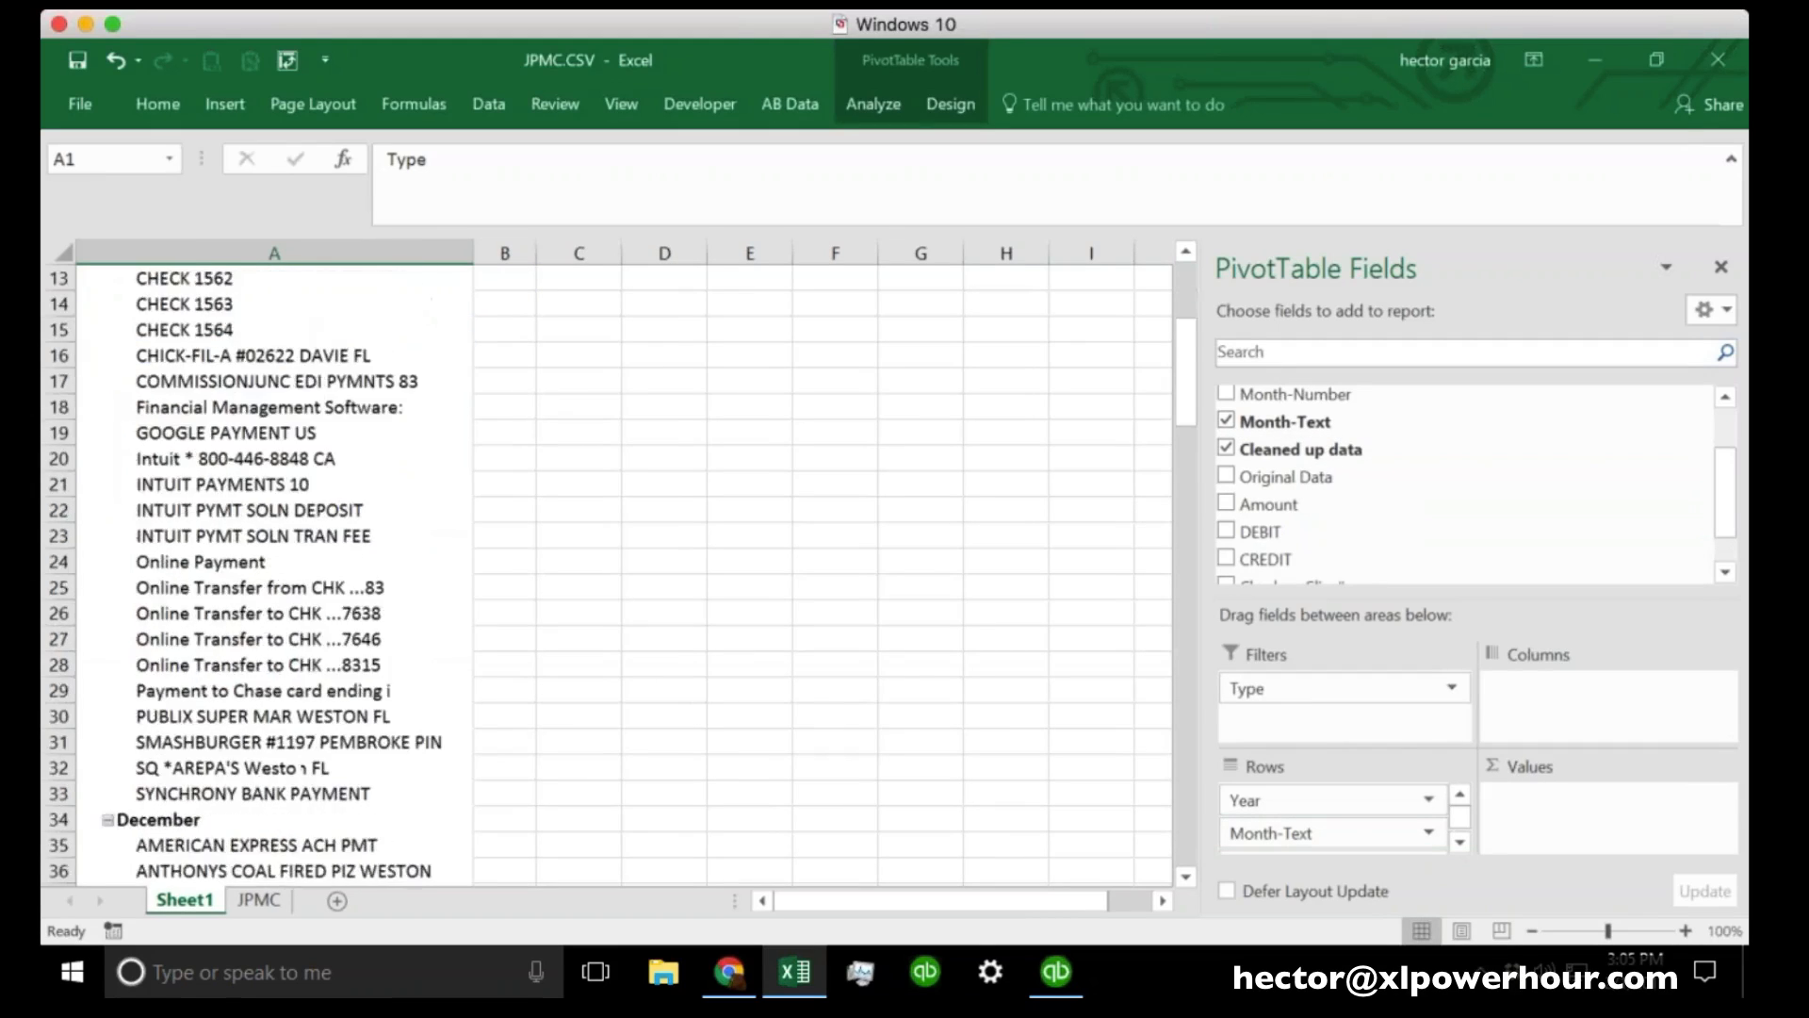
scroll(622, 574, "up", 6)
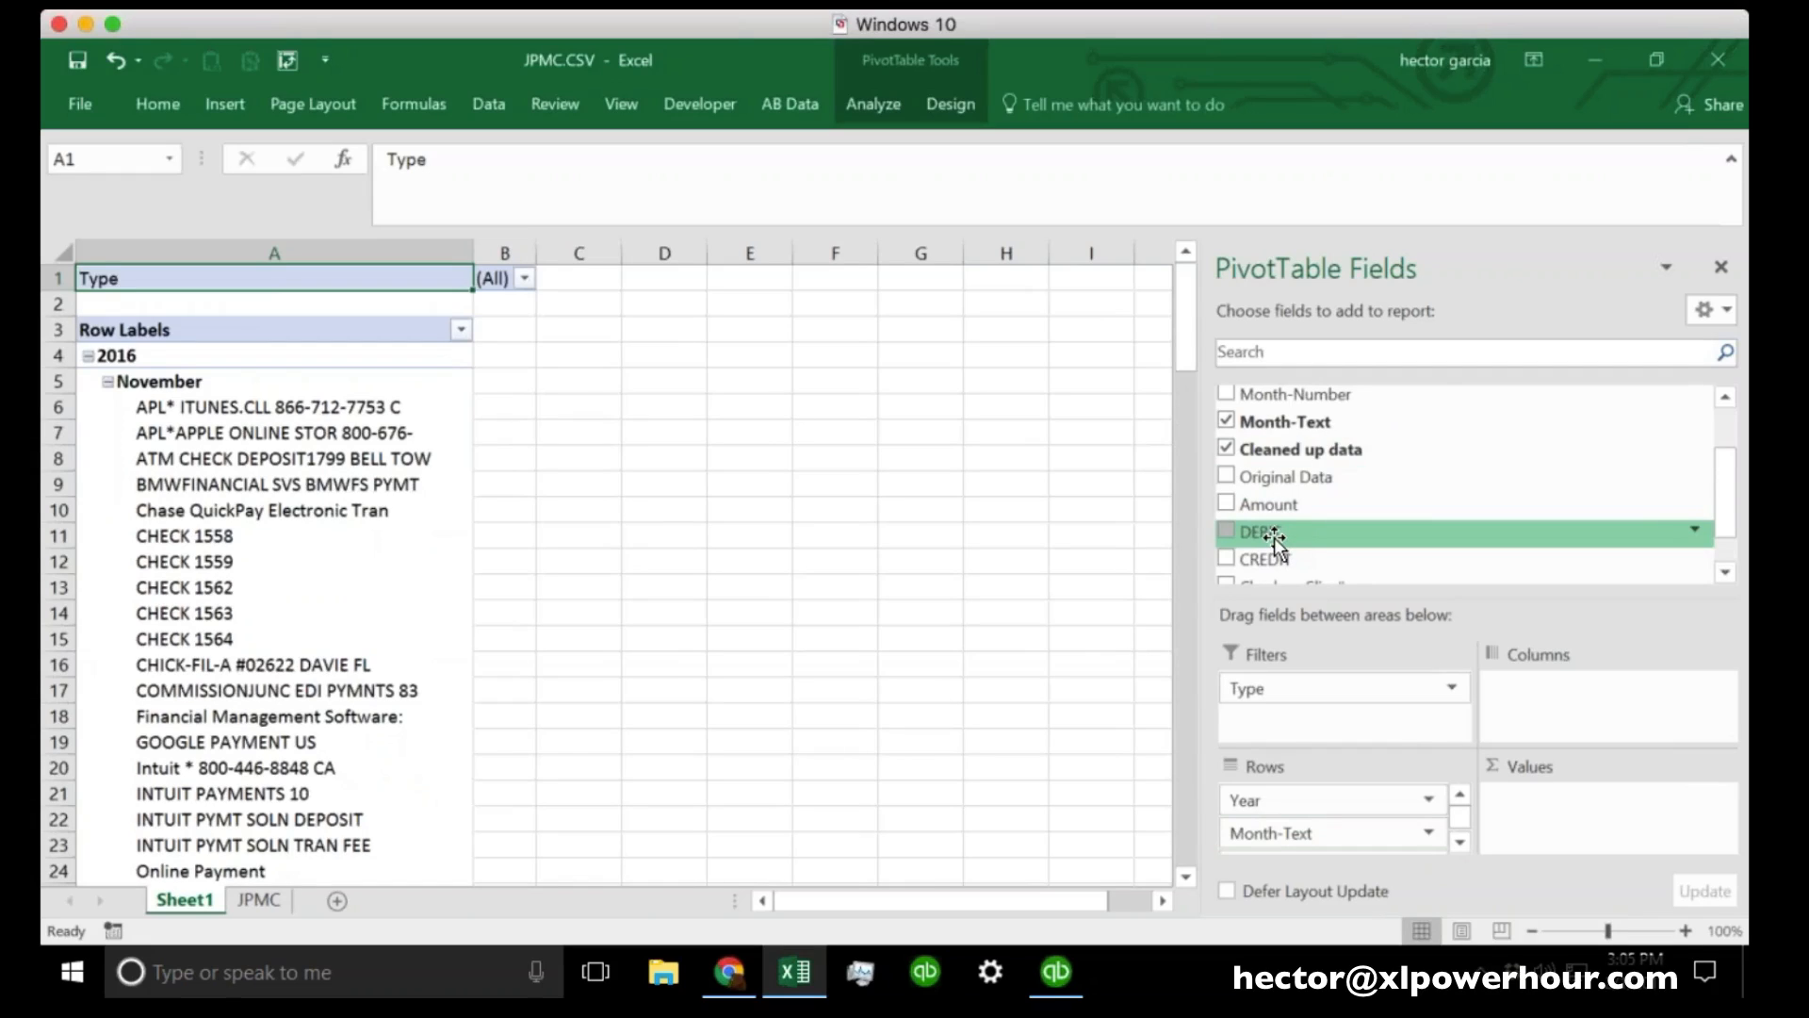
Add DEBIT and CREDIT as PivotTable values and summarize DEBIT by Sum.
left_click_drag(1269, 537, 1587, 822)
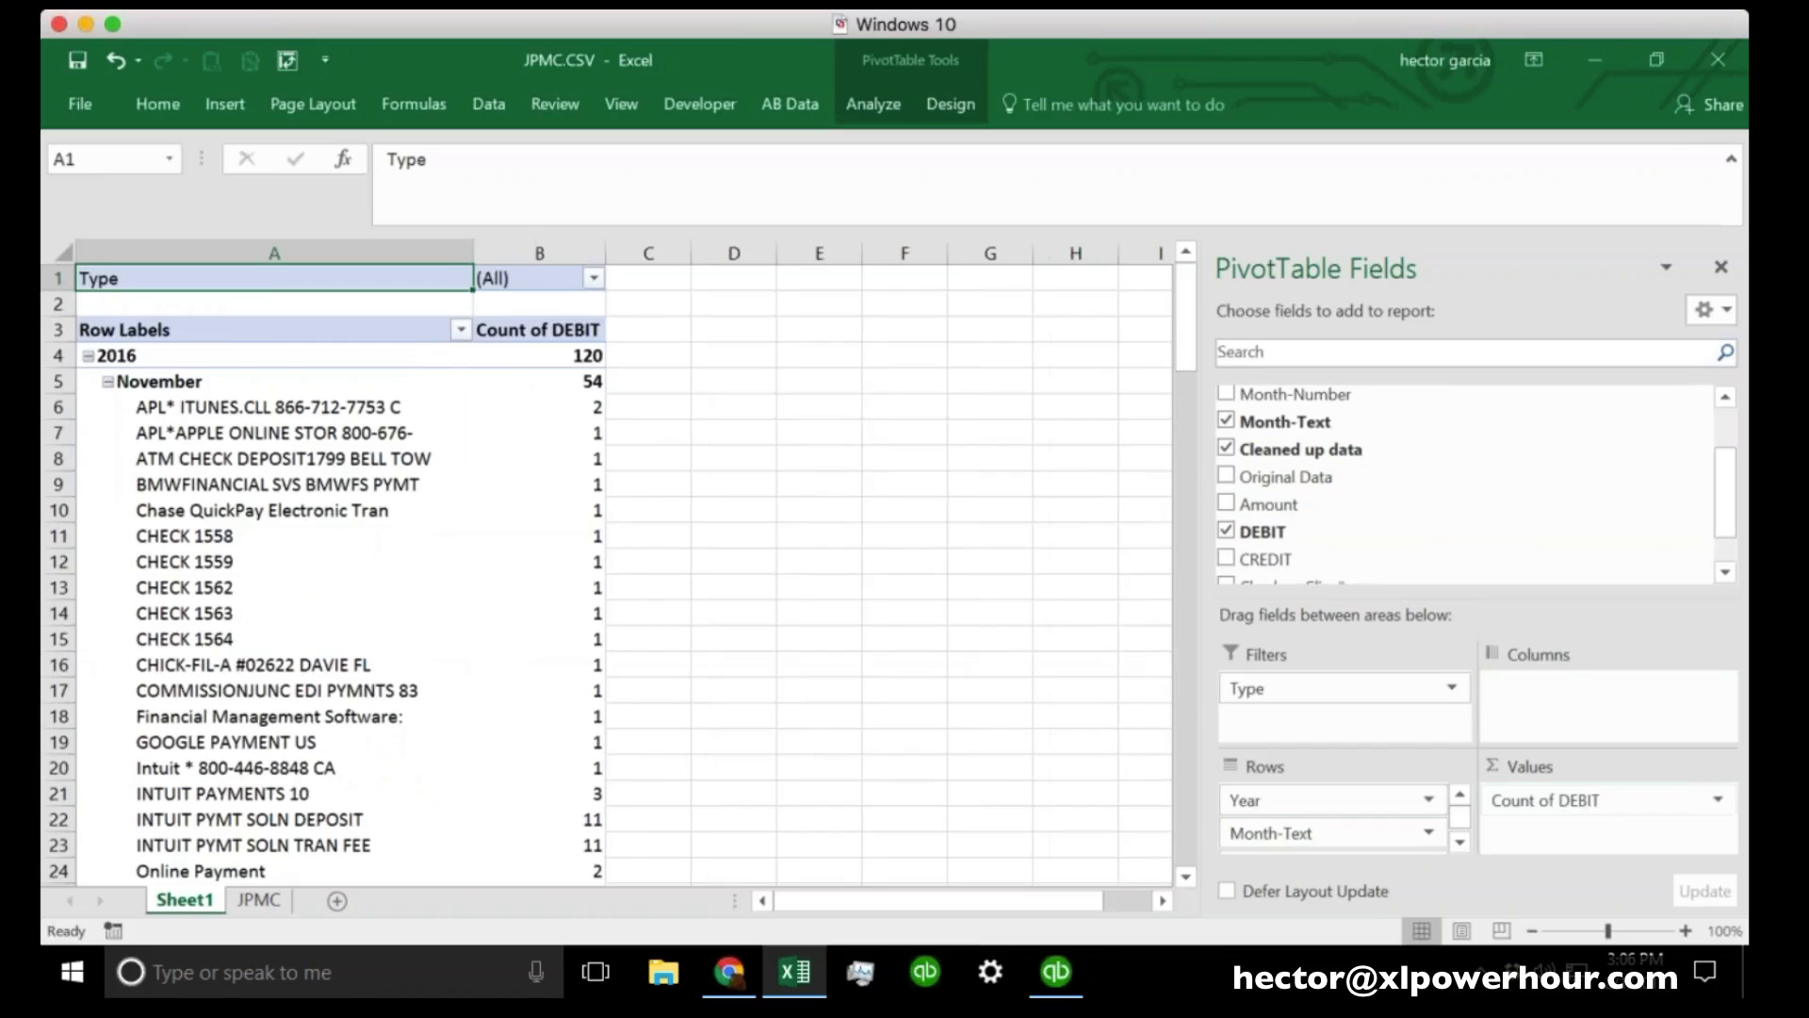
left_click_drag(1265, 559, 1576, 834)
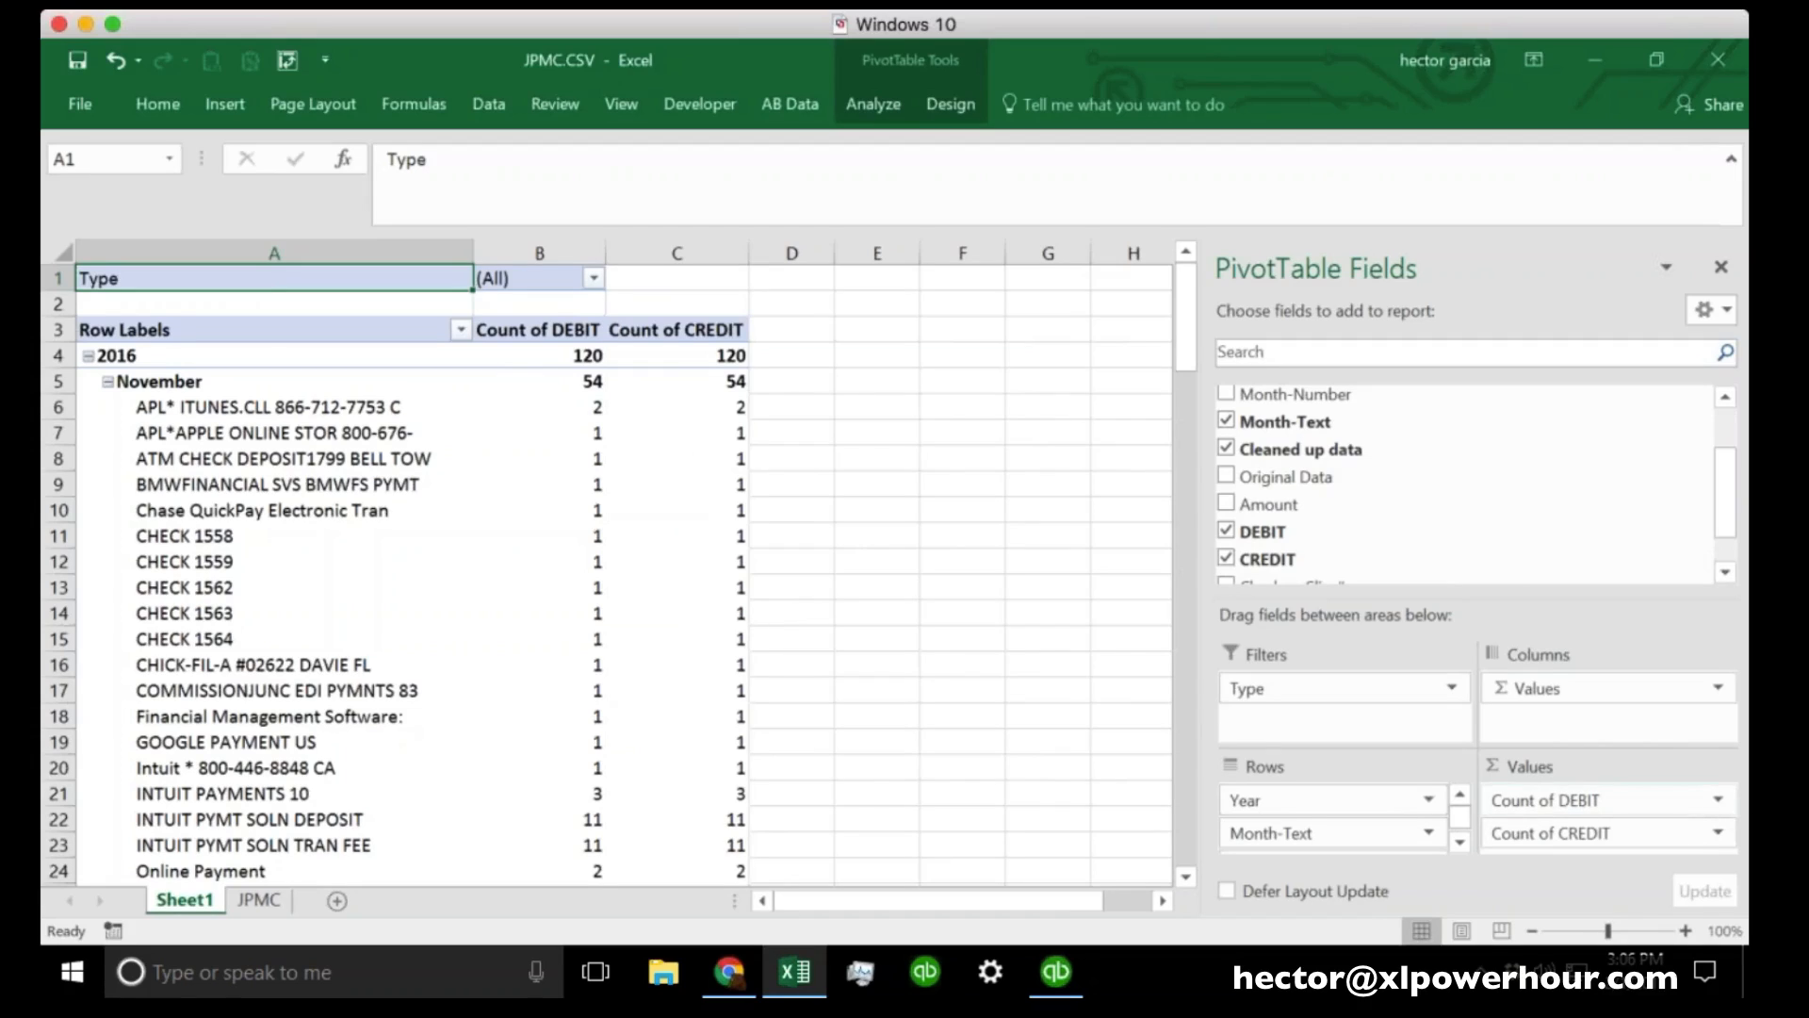
left_click(1721, 801)
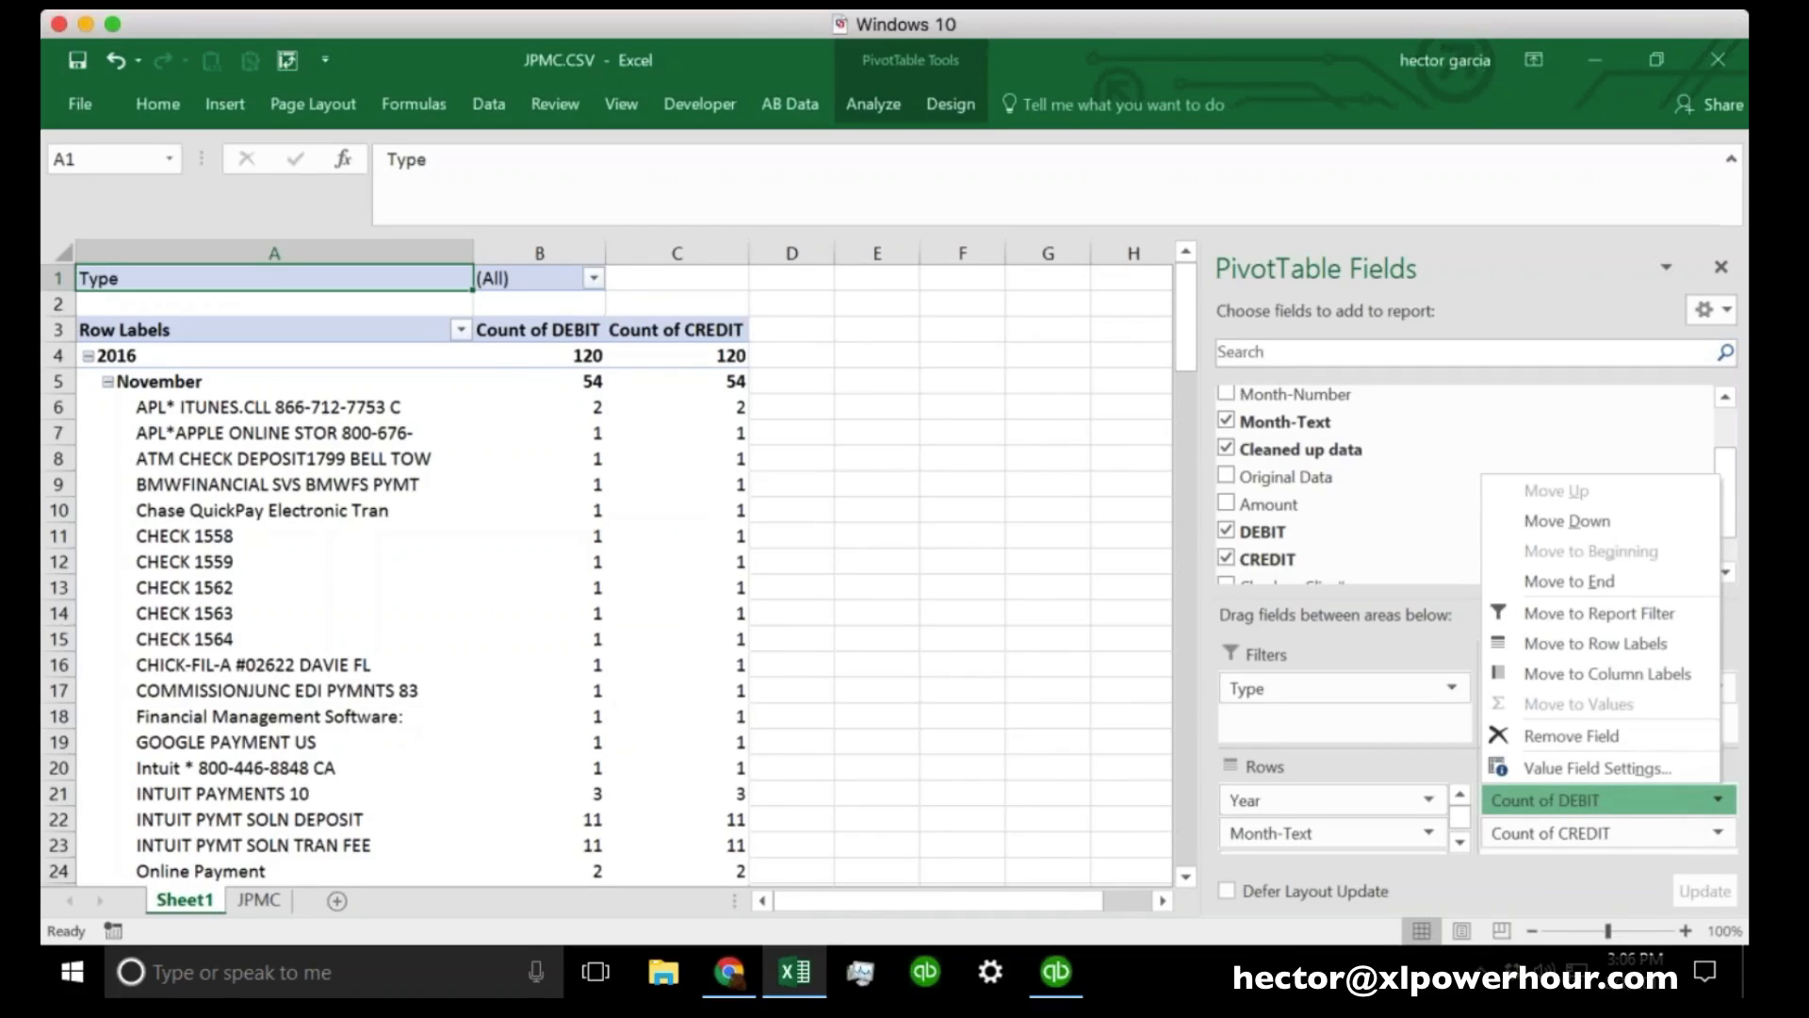
left_click(1599, 767)
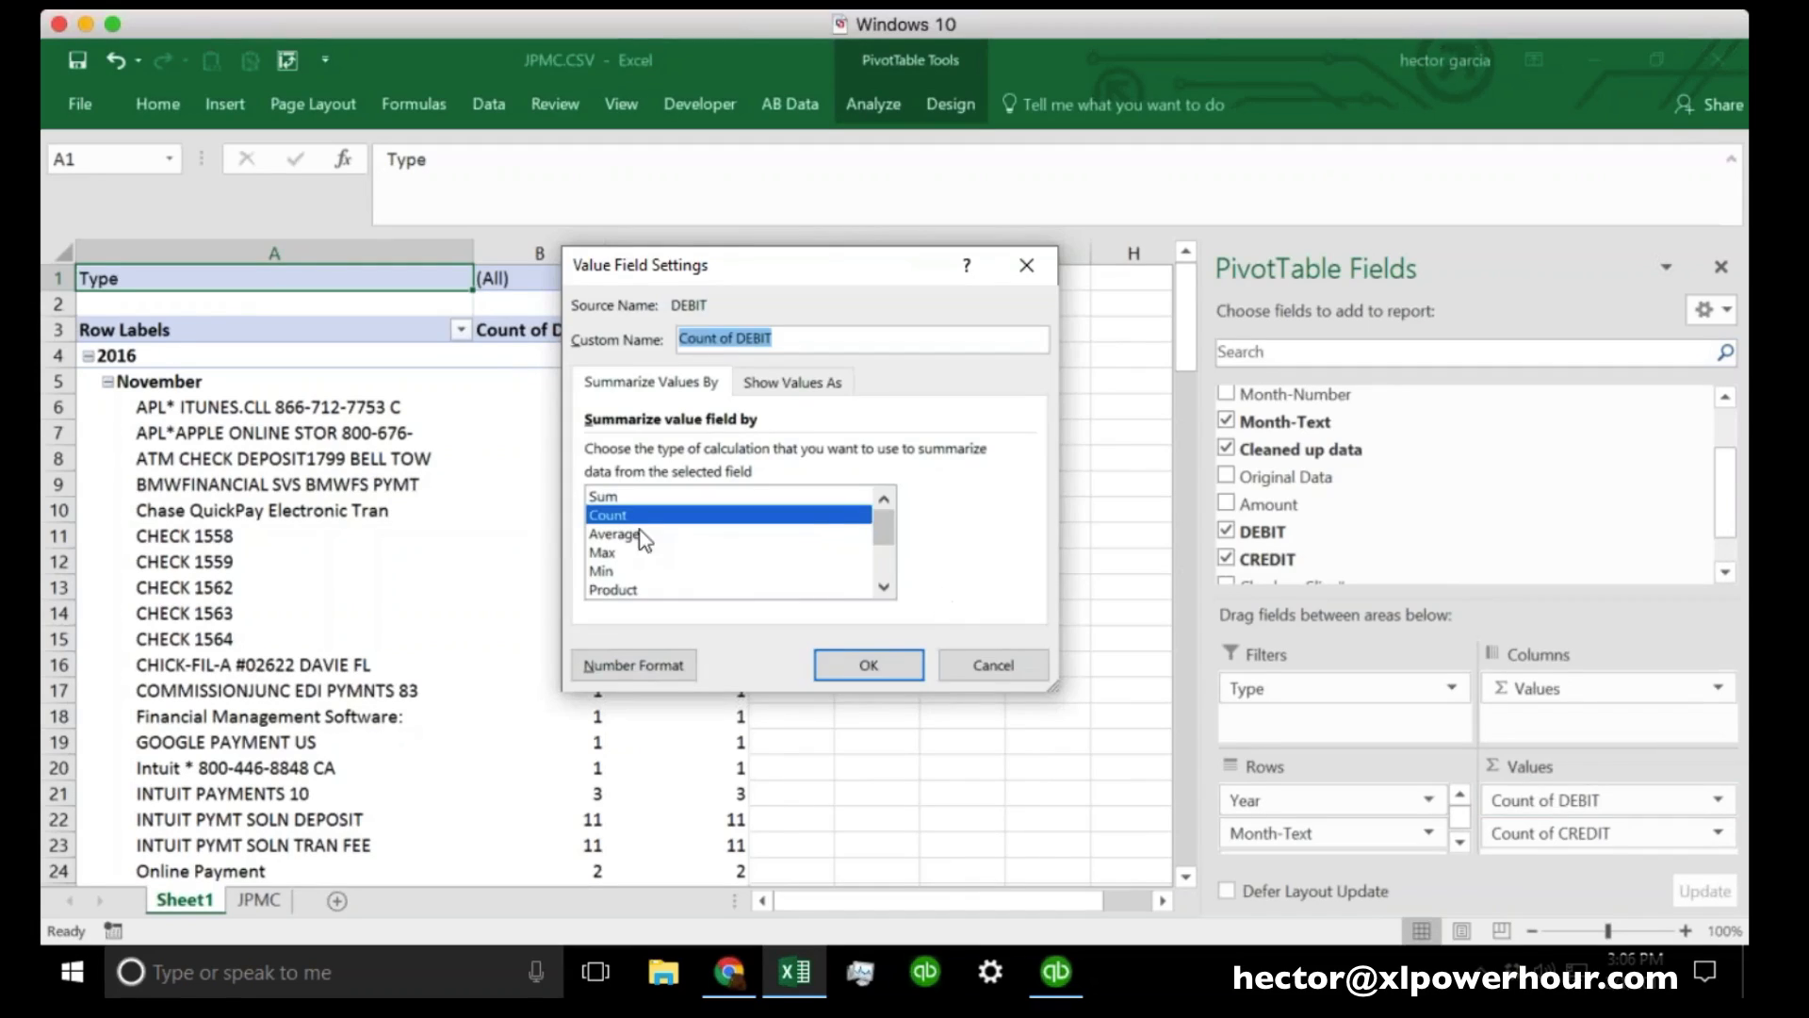
left_click(609, 498)
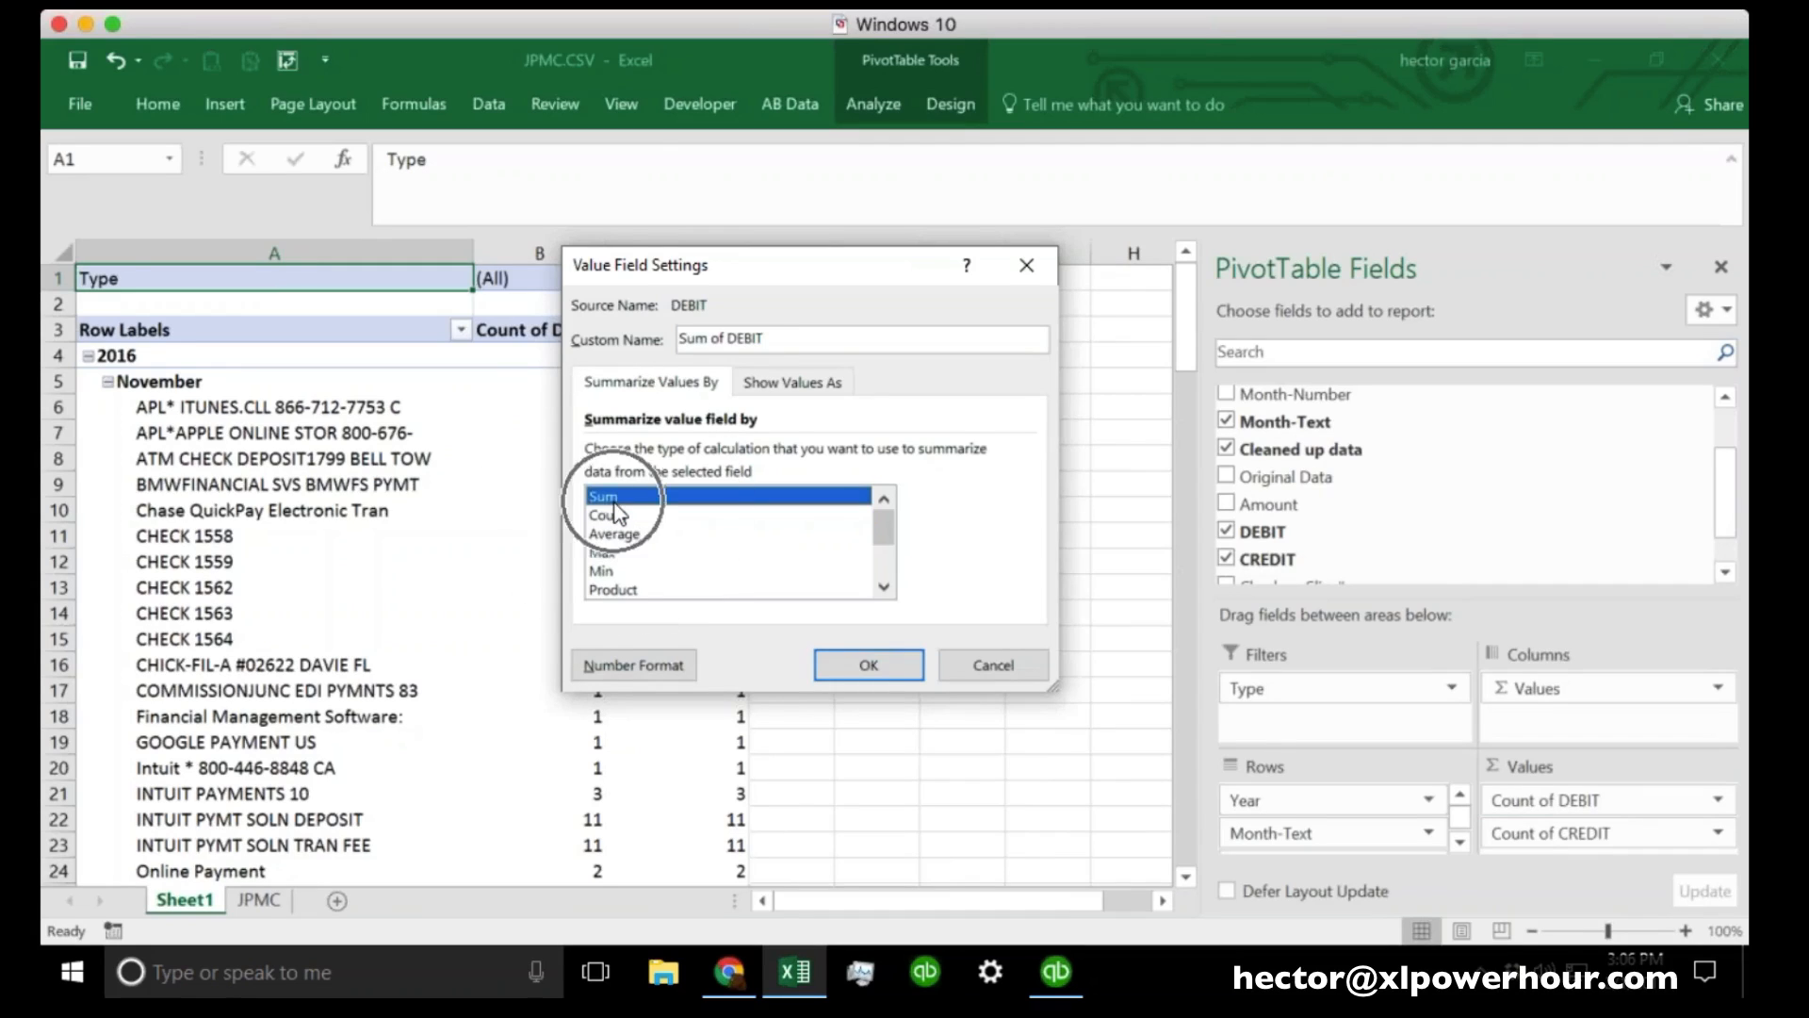
left_click(890, 674)
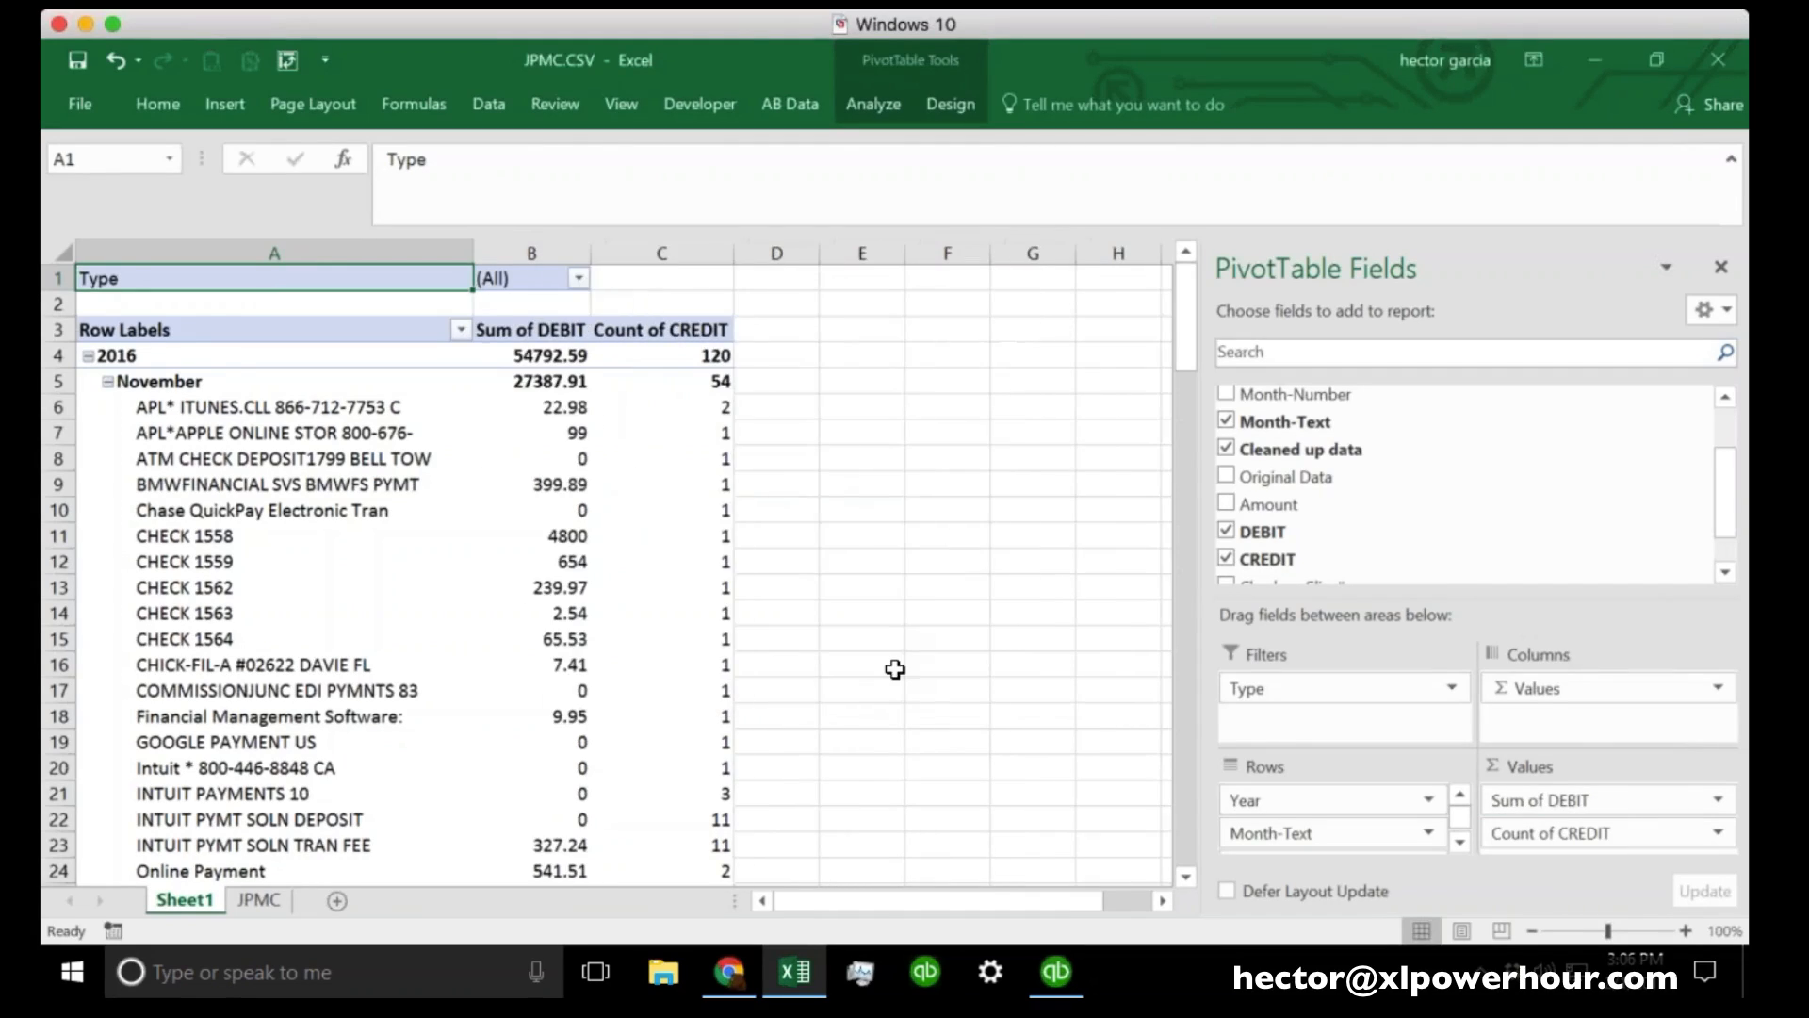
Summarize the PivotTable's CREDIT values by Sum instead of Count.
left_click(1717, 835)
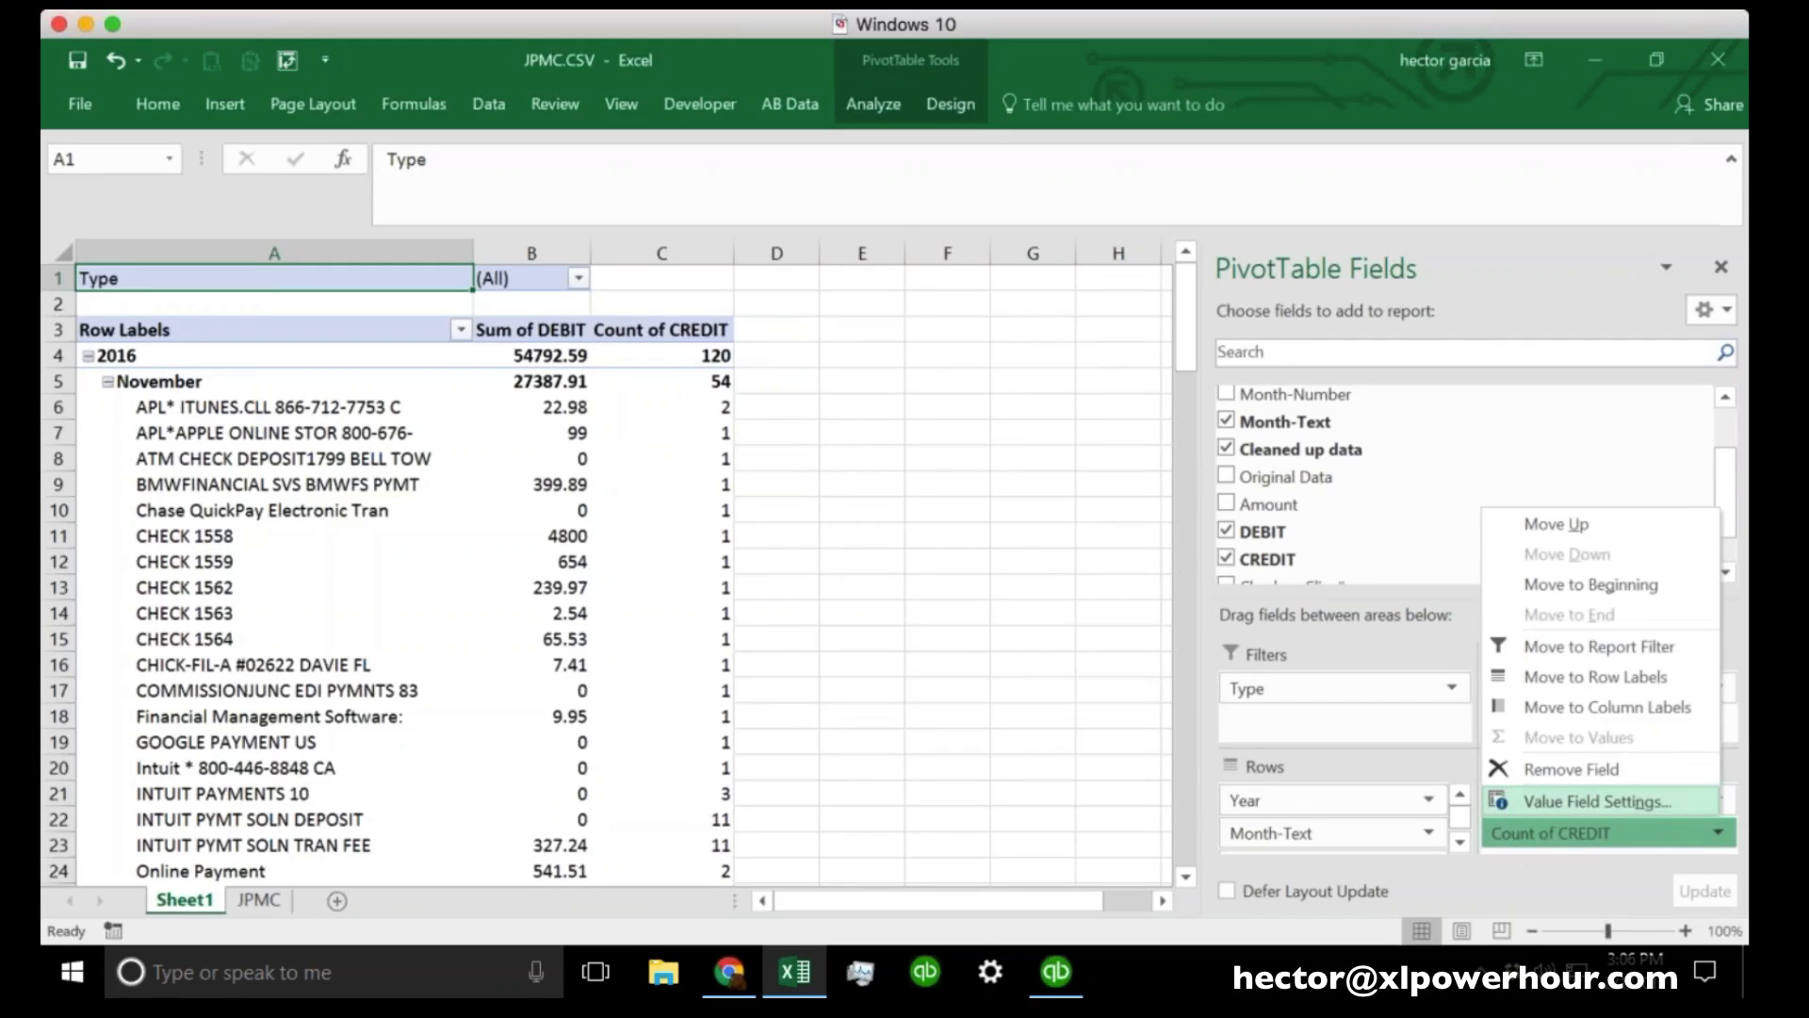
left_click(1597, 801)
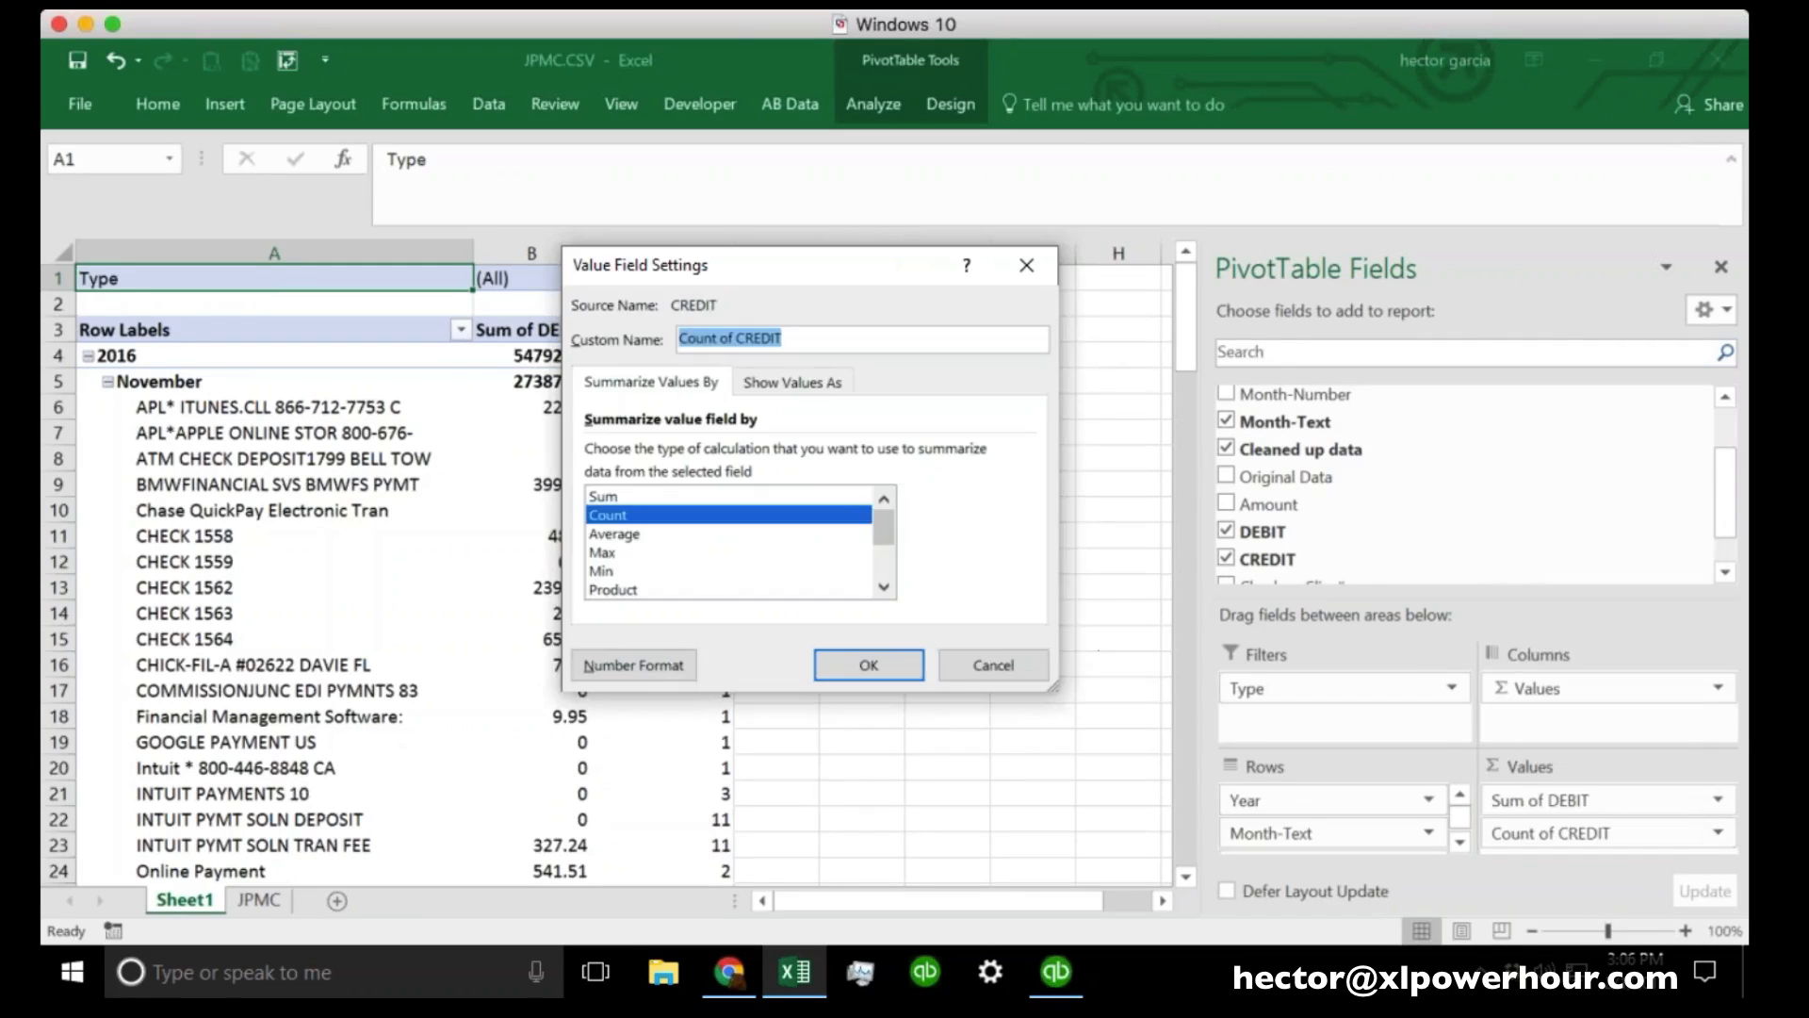
left_click(647, 496)
left_click(868, 664)
left_click(753, 586)
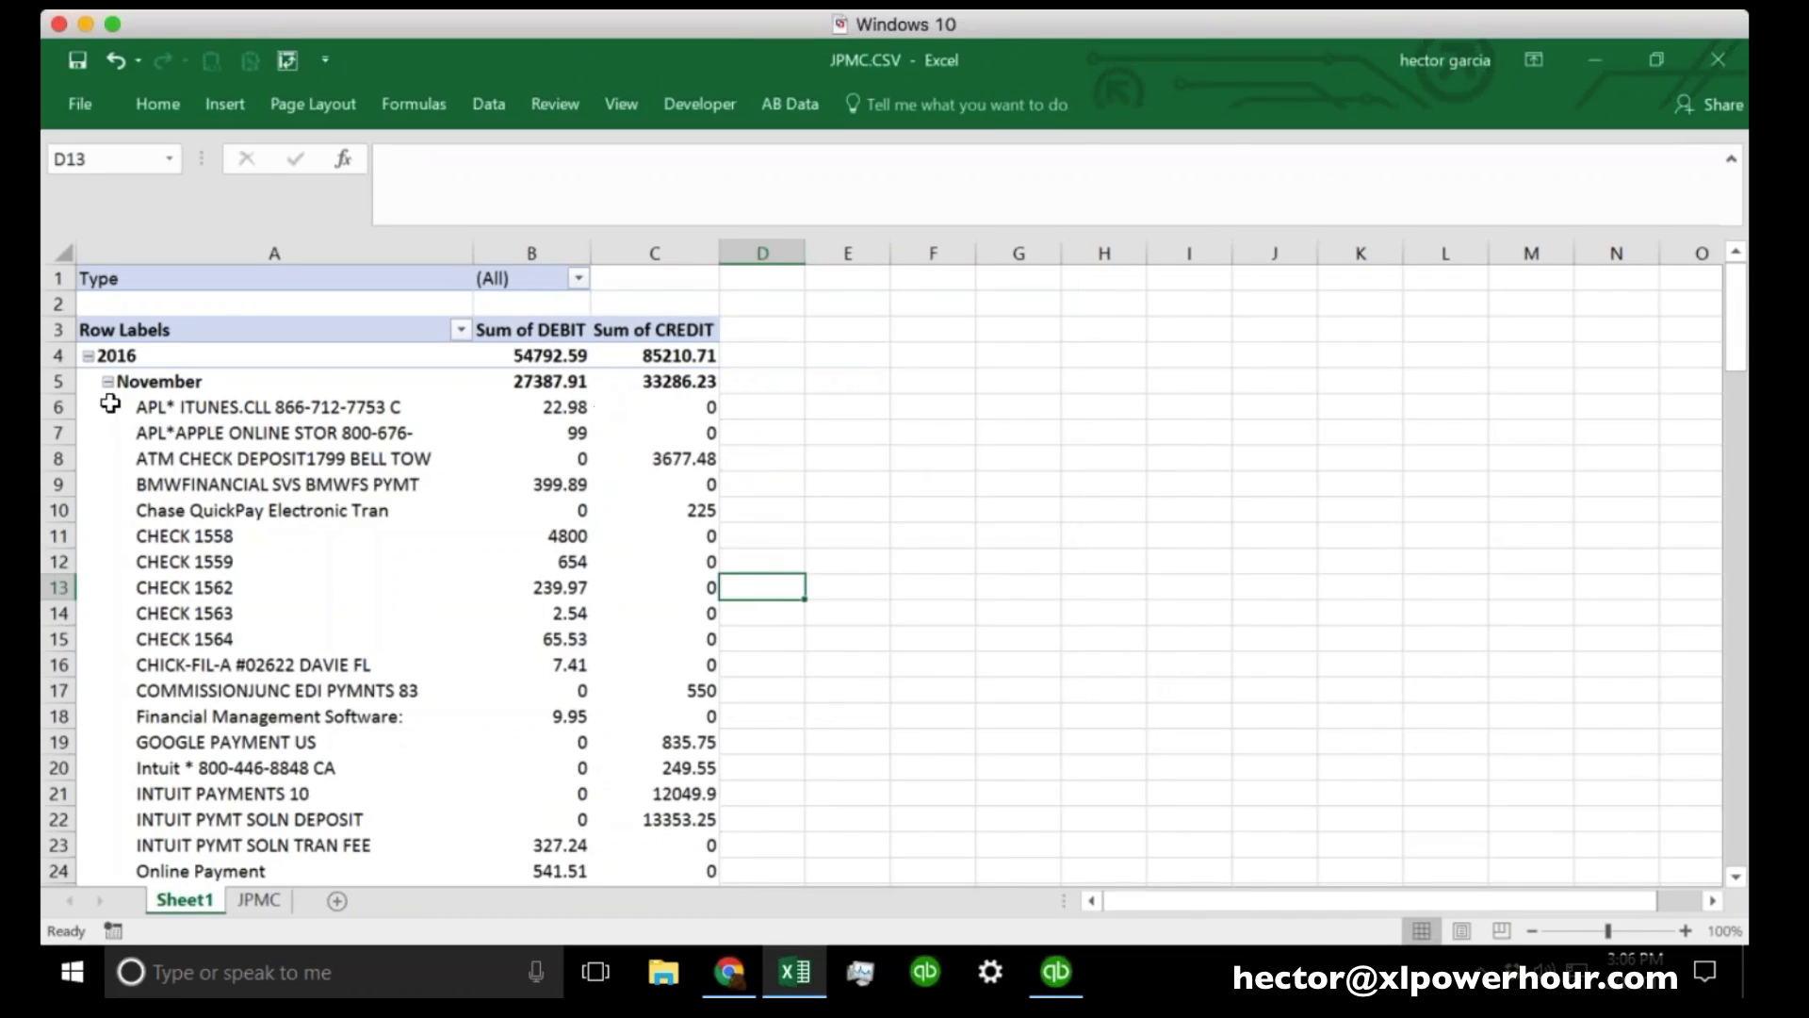
Filter the PivotTable's Type to DSLIP.
mouse_move(666, 556)
left_click(576, 279)
left_click(325, 428)
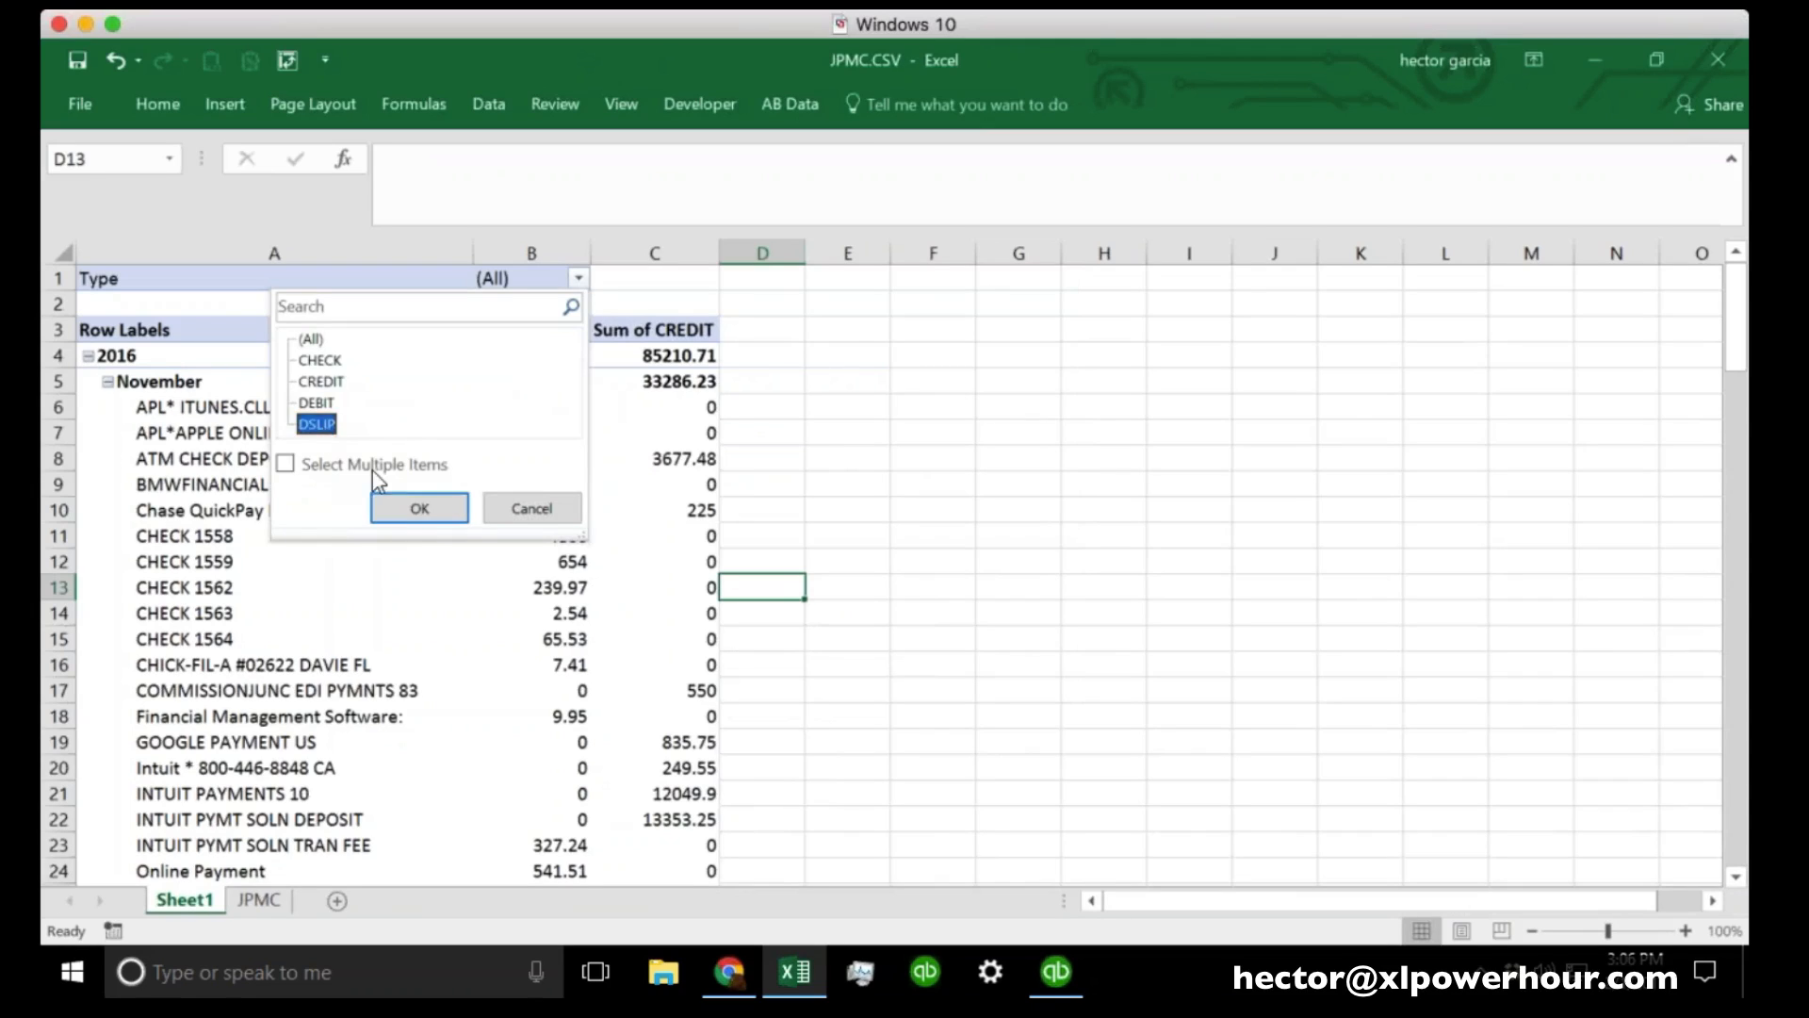
left_click(419, 508)
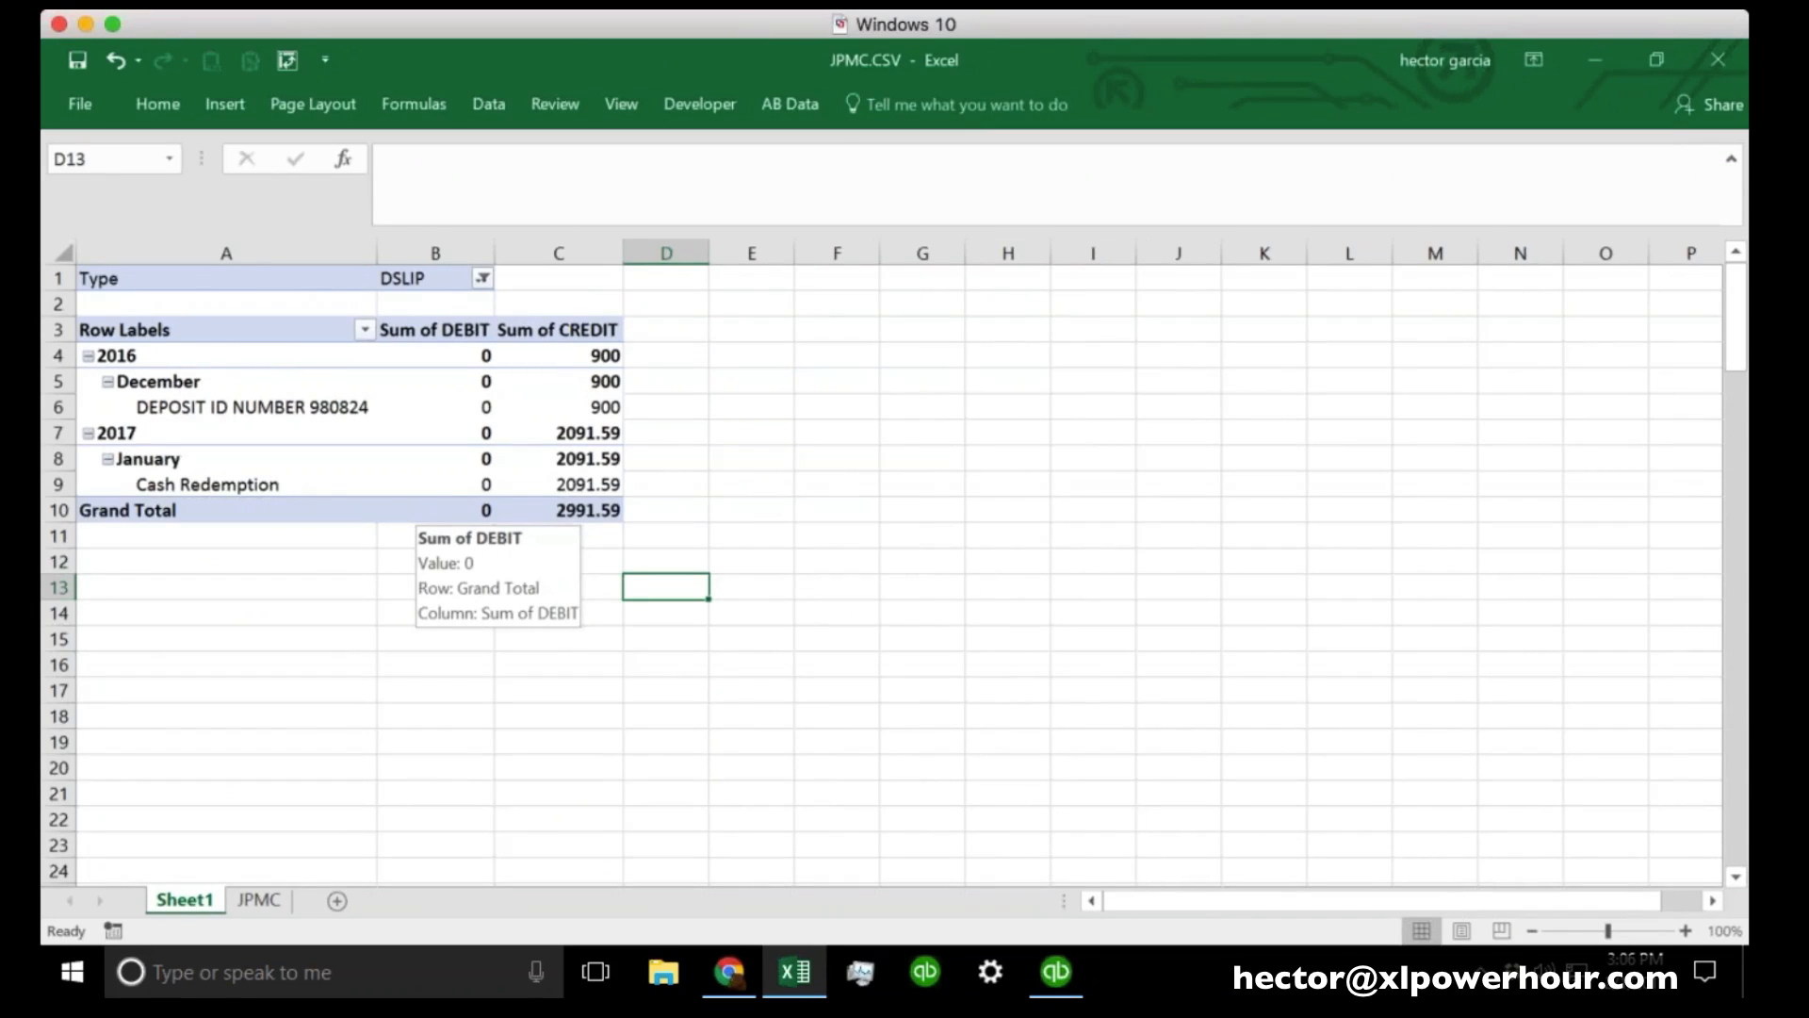
Filter the PivotTable's Type to CREDIT.
left_click(483, 278)
left_click(233, 403)
left_click(226, 381)
left_click(323, 507)
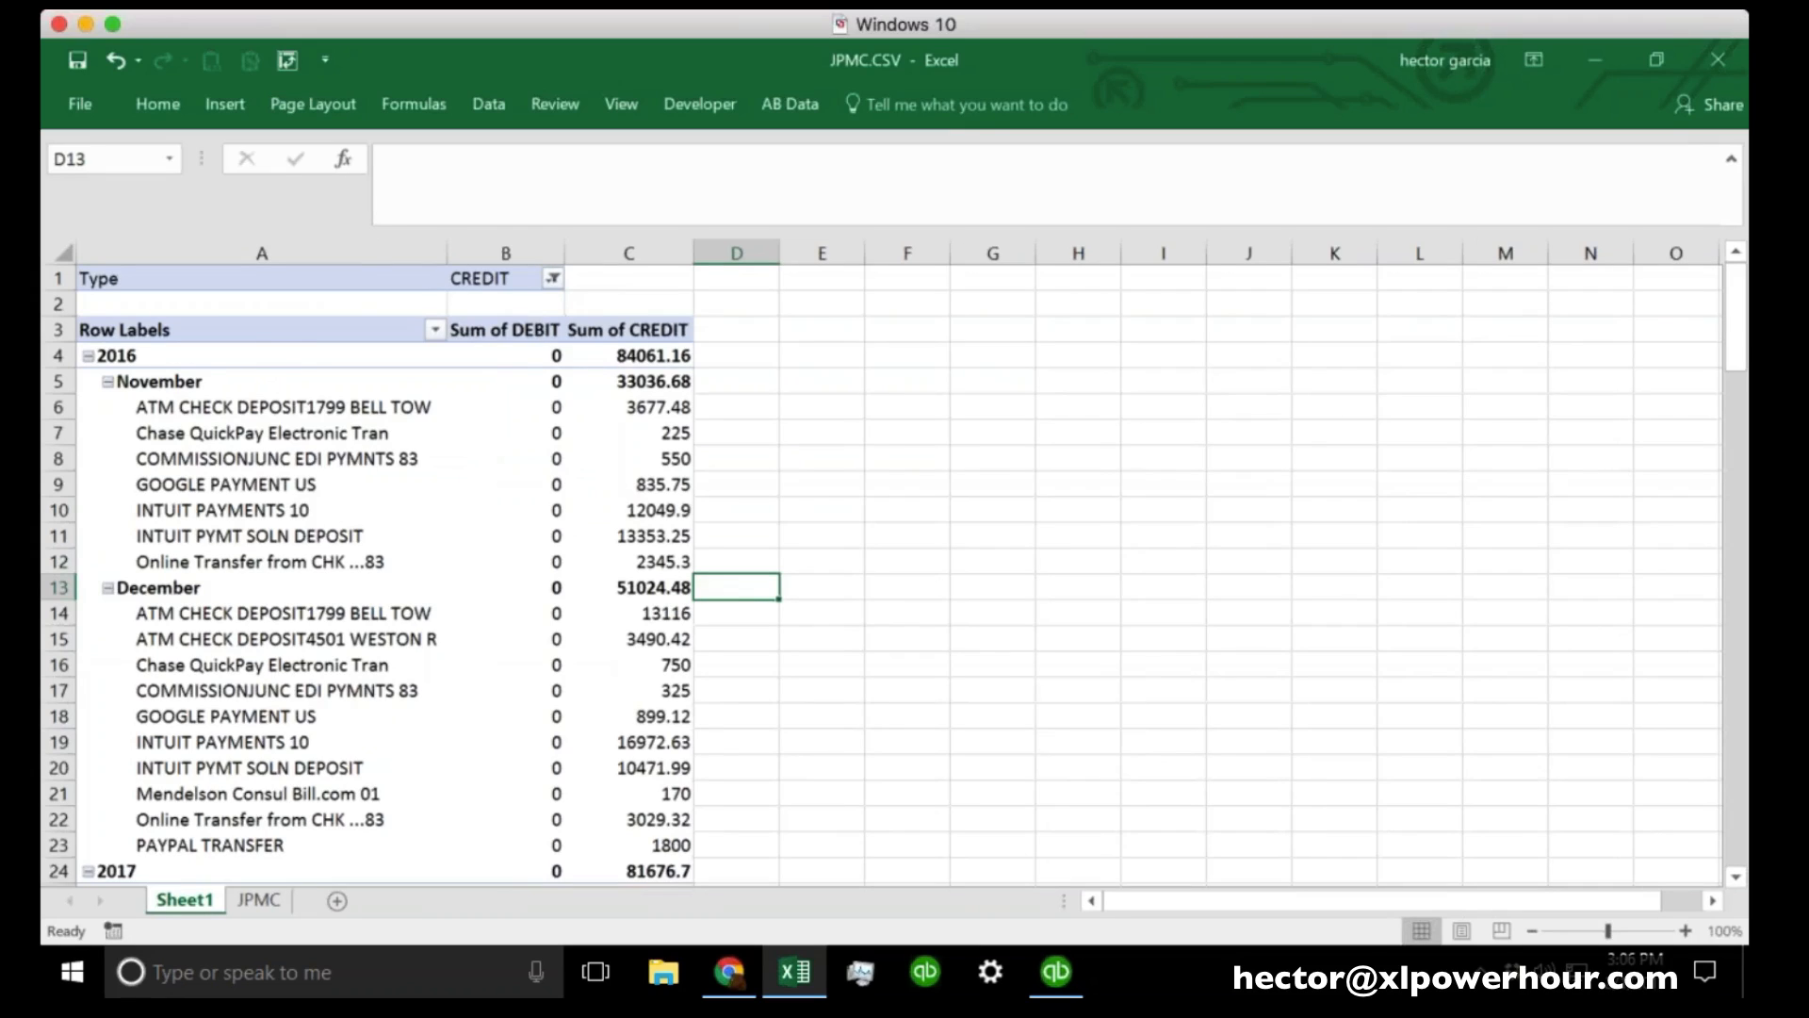
Filter the PivotTable's Type to DEBIT and review the monthly payee totals.
left_click(553, 278)
left_click(292, 403)
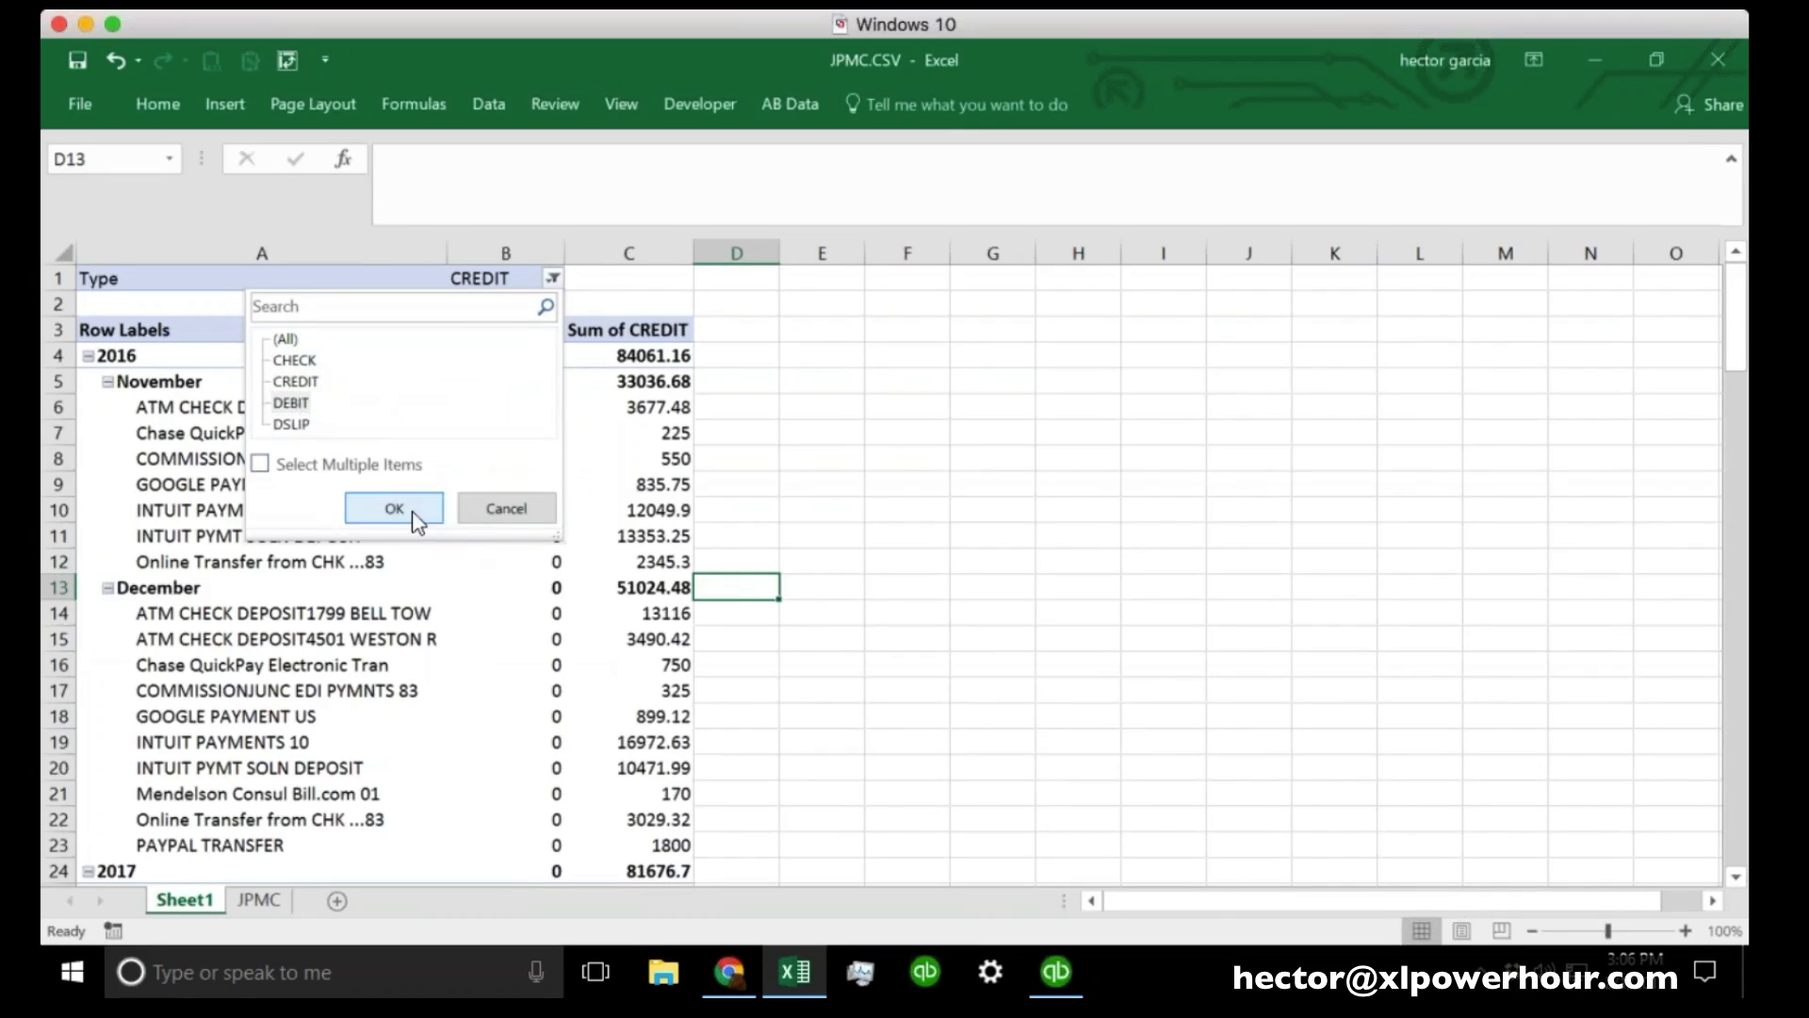
left_click(395, 509)
scroll(464, 519, "down", 4)
scroll(464, 518, "down", 4)
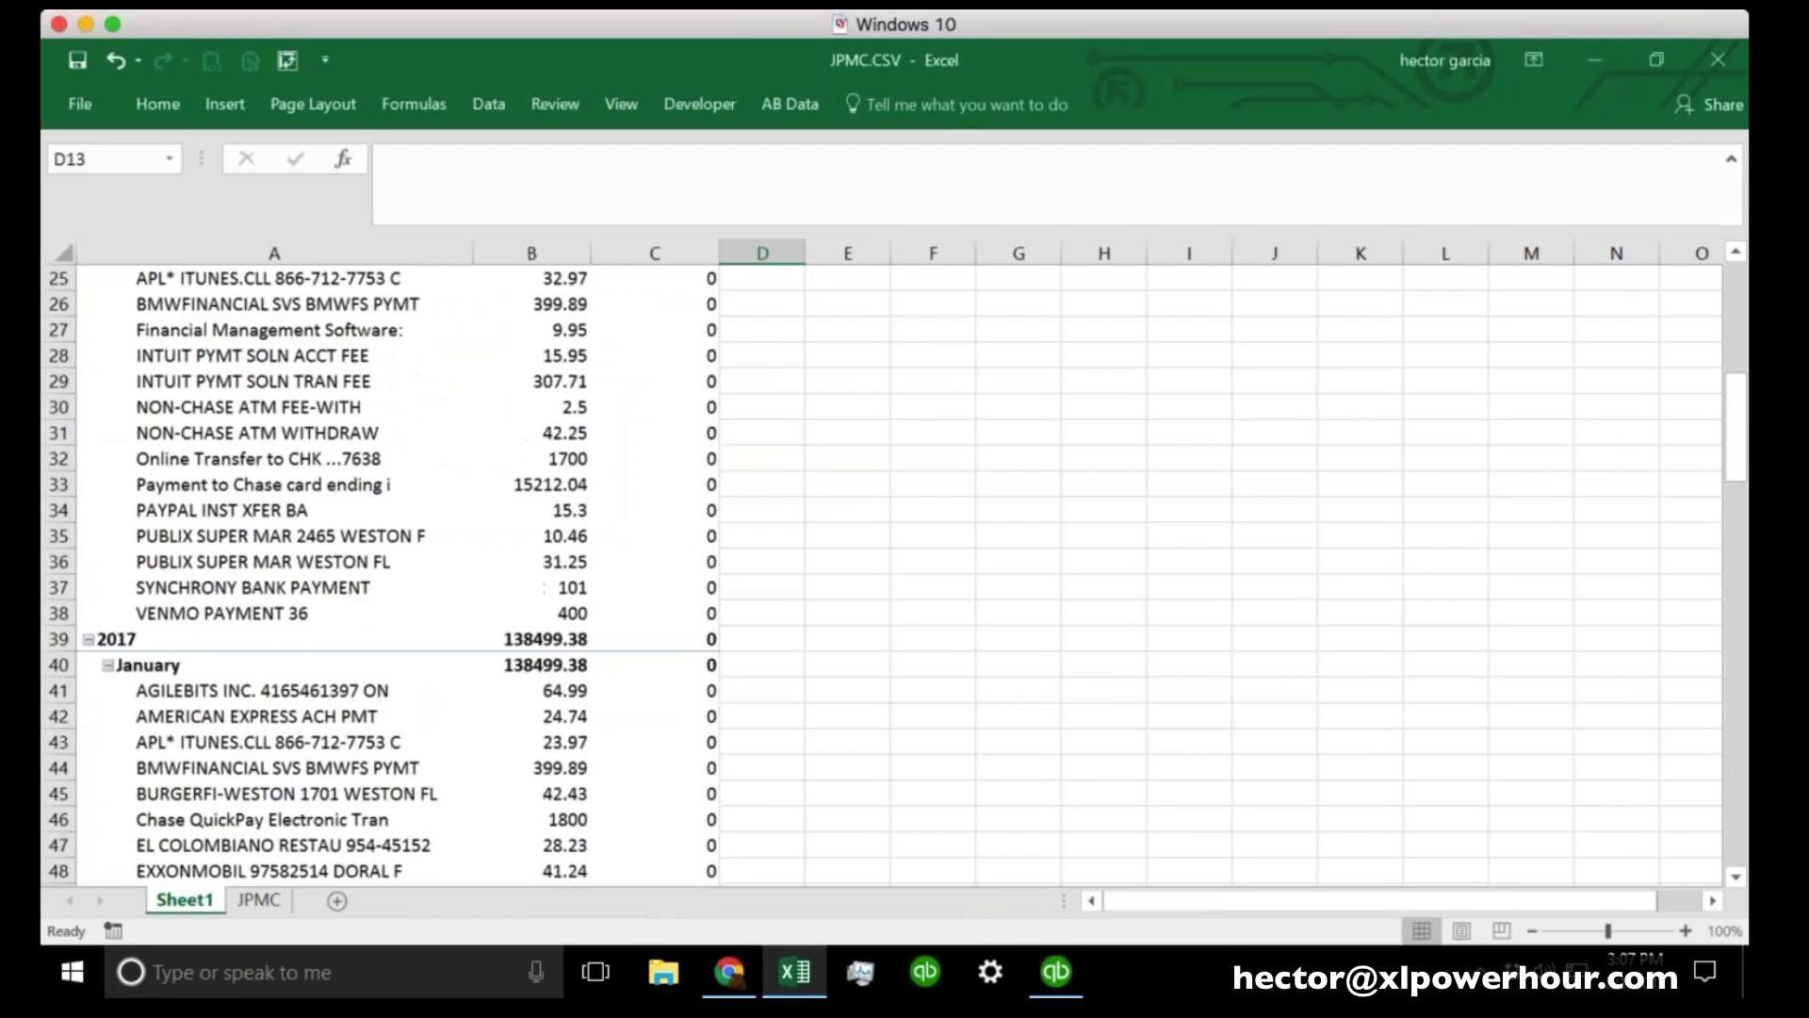
scroll(464, 518, "up", 8)
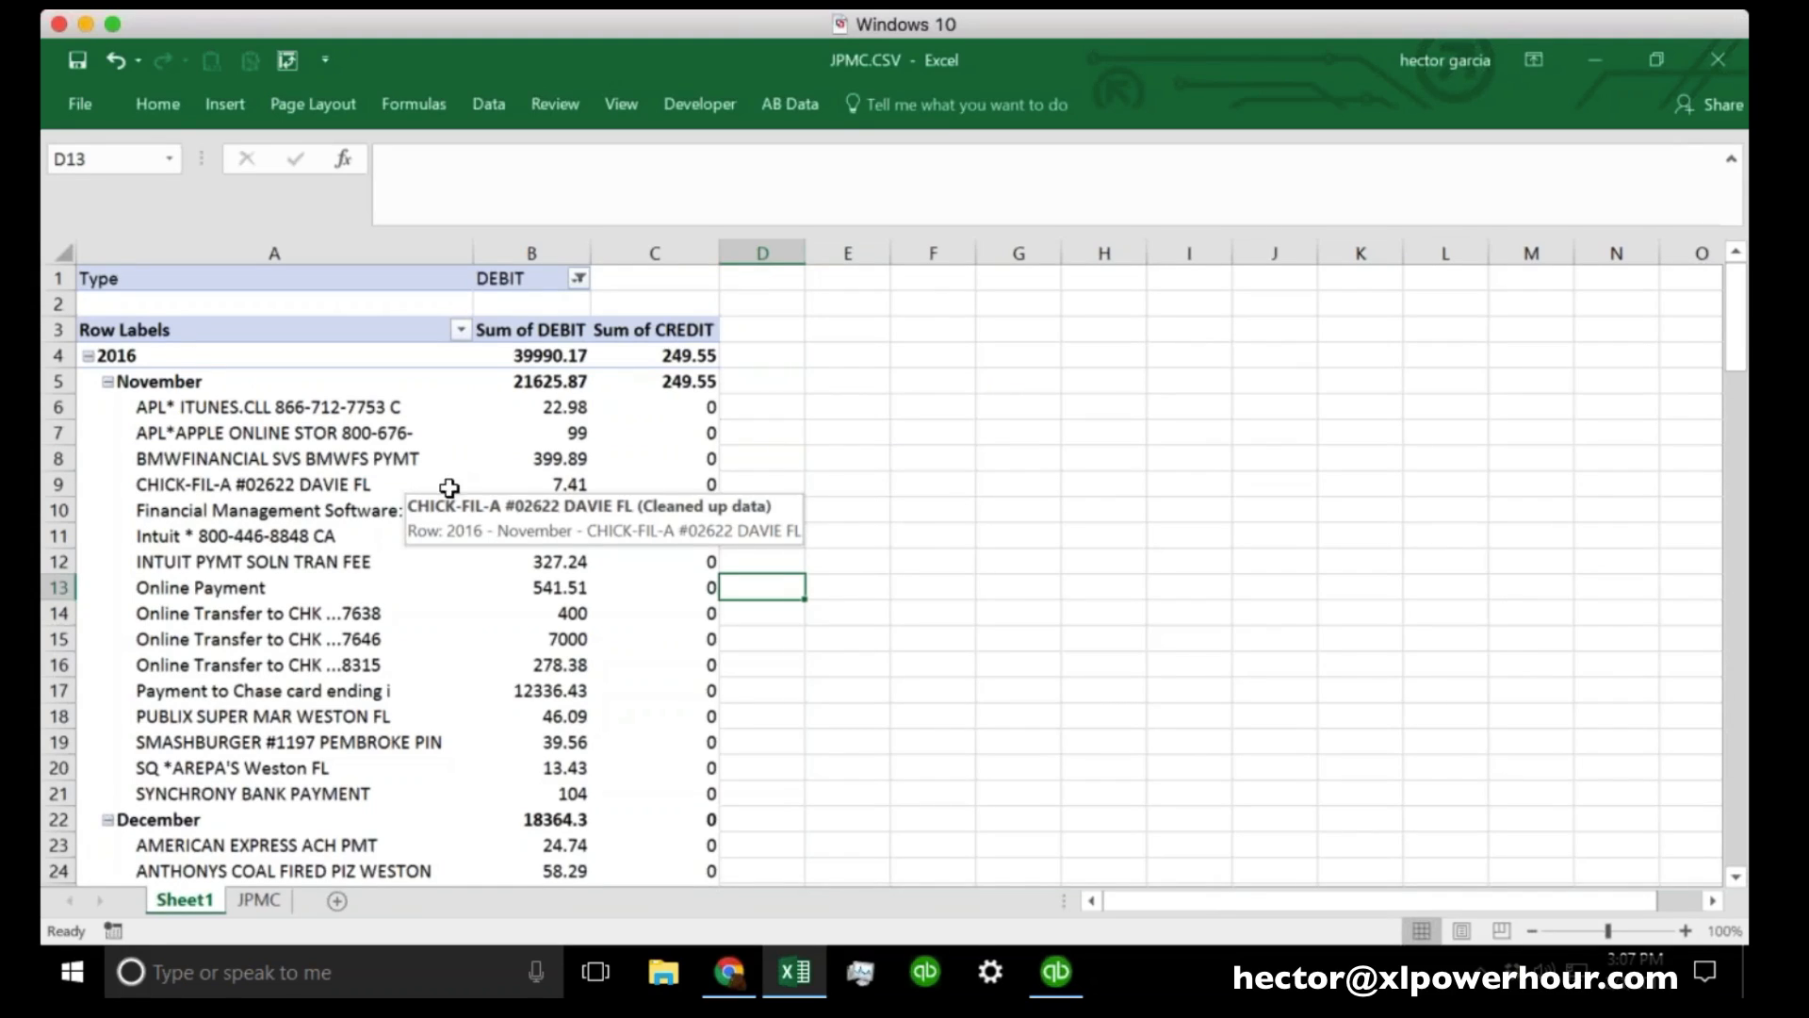
Compare the QuickBooks Batch Enter Transactions grid with the JPMC transaction sheet in Excel, and return to the PivotTable on Sheet1.
mouse_move(1067, 968)
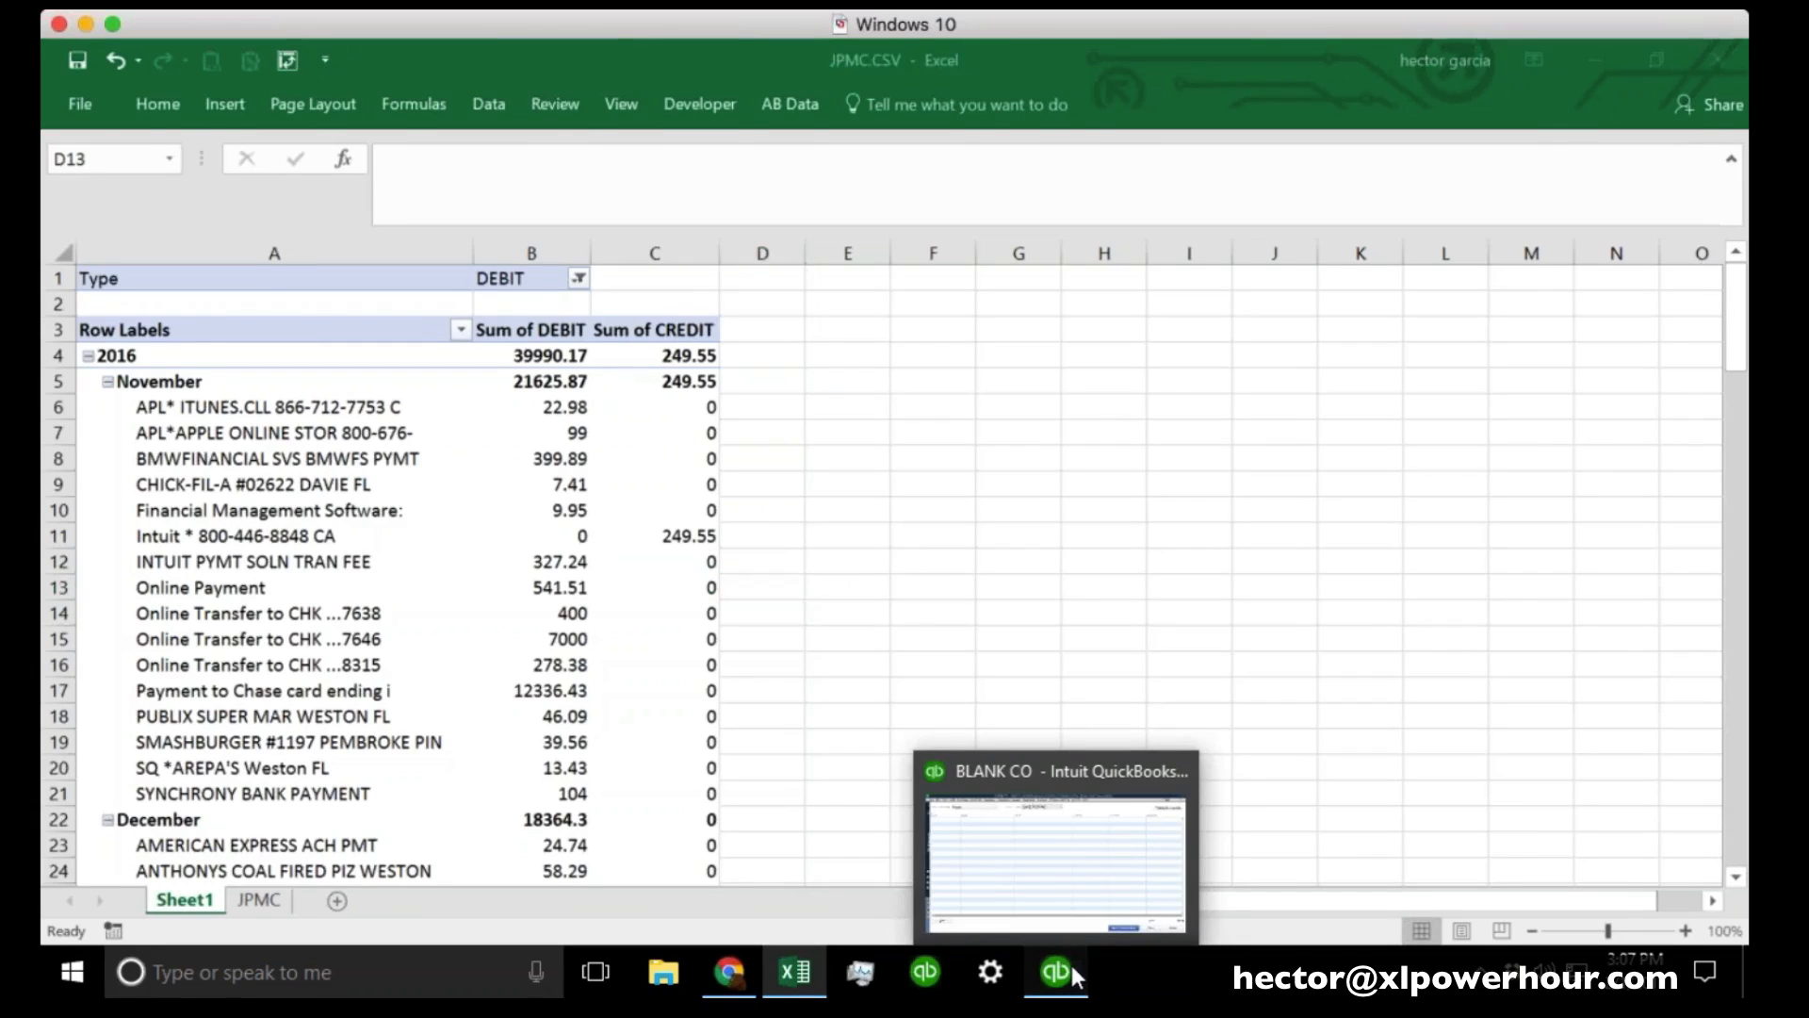
left_click(1071, 965)
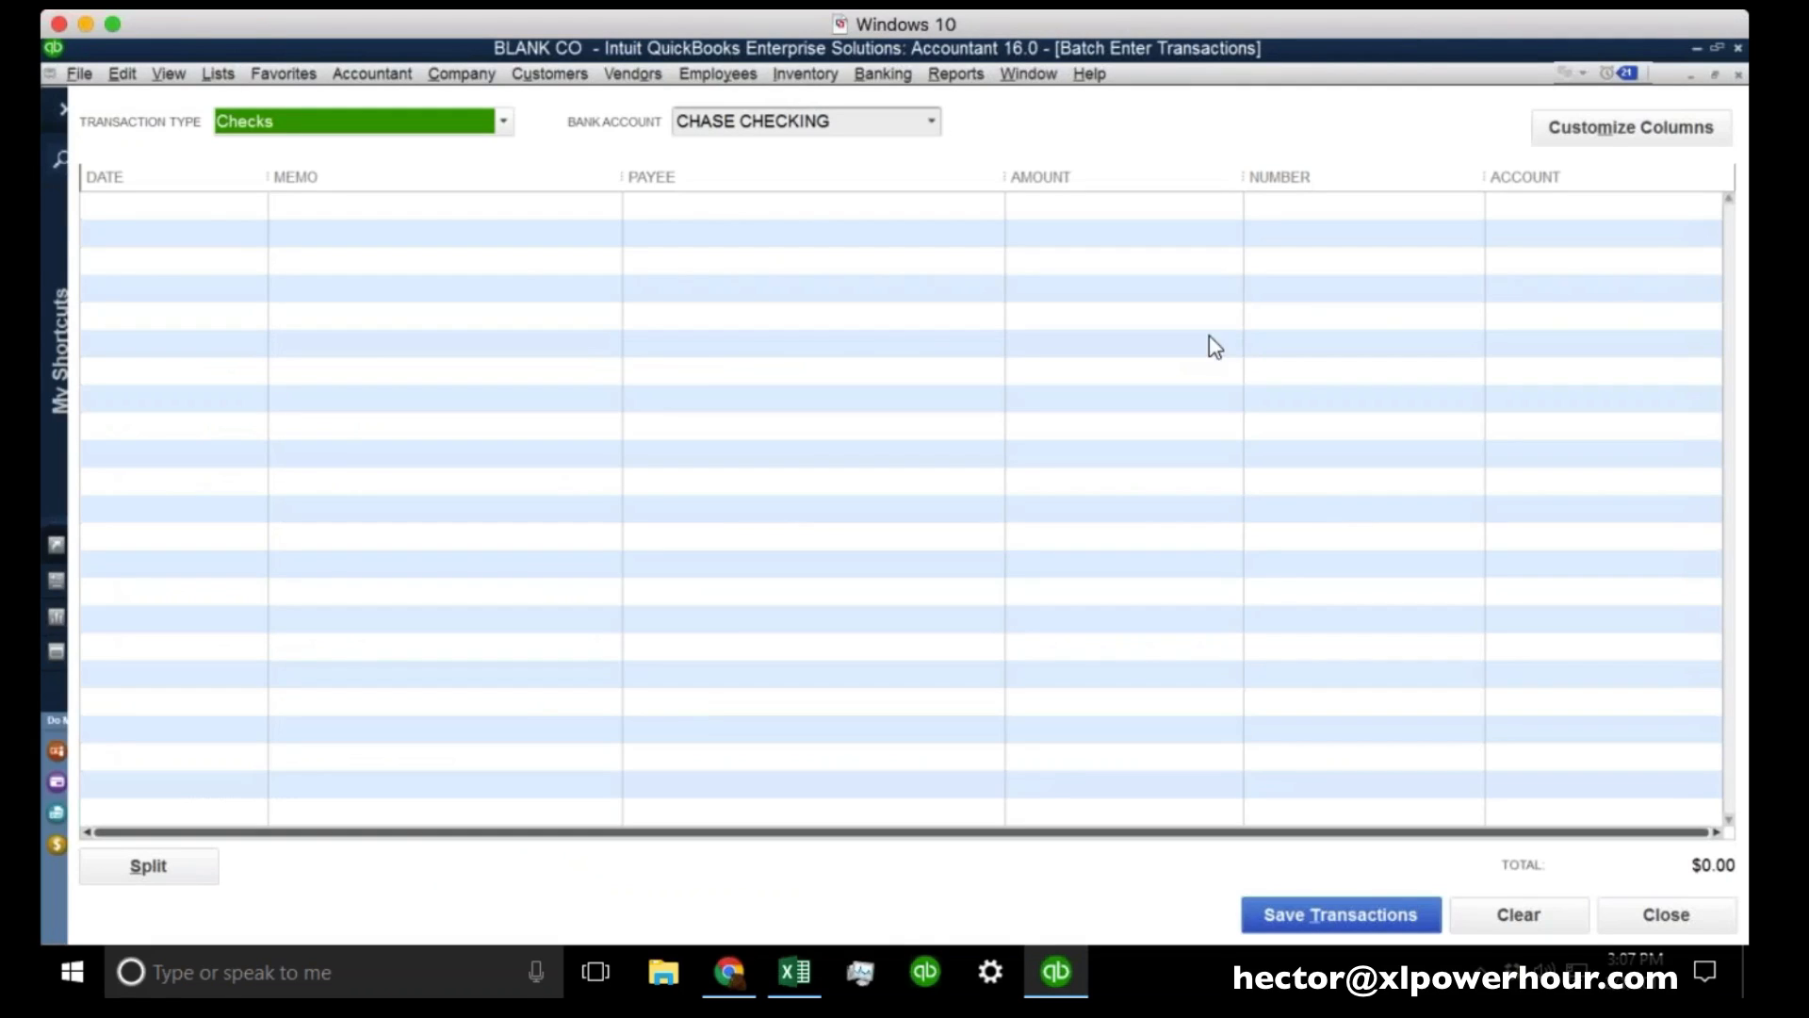
left_click(484, 279)
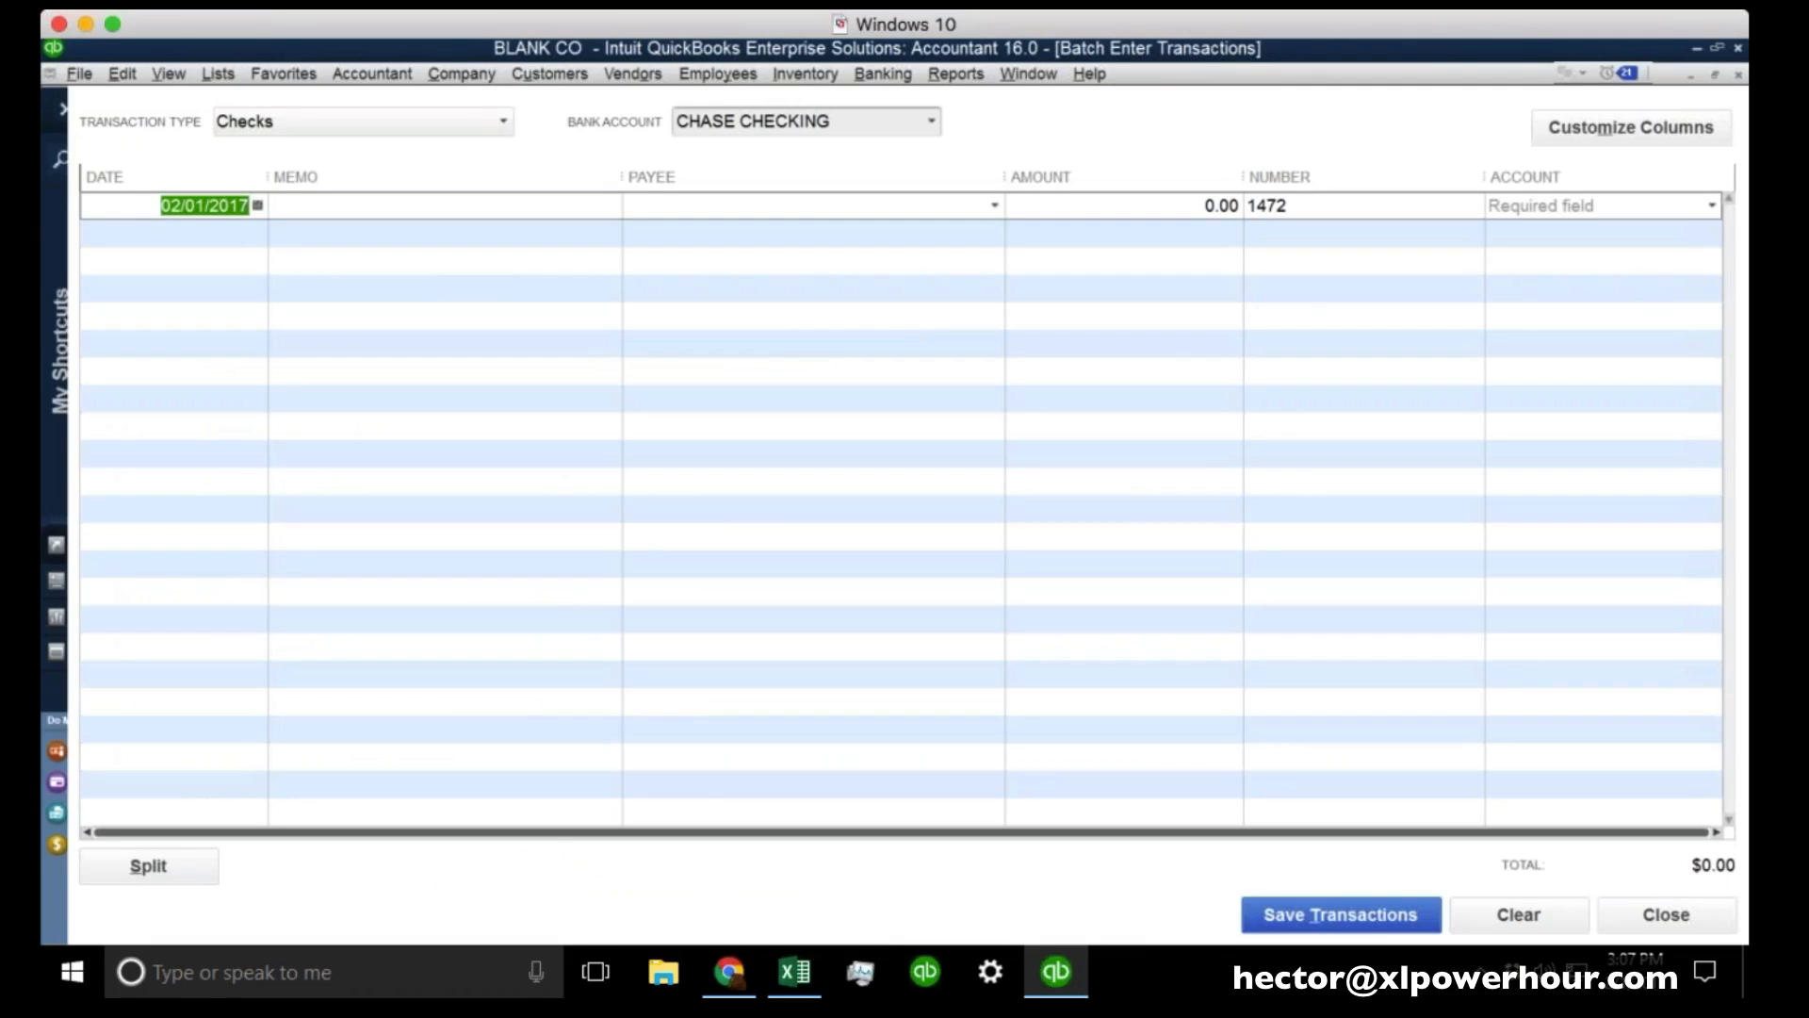
left_click(795, 972)
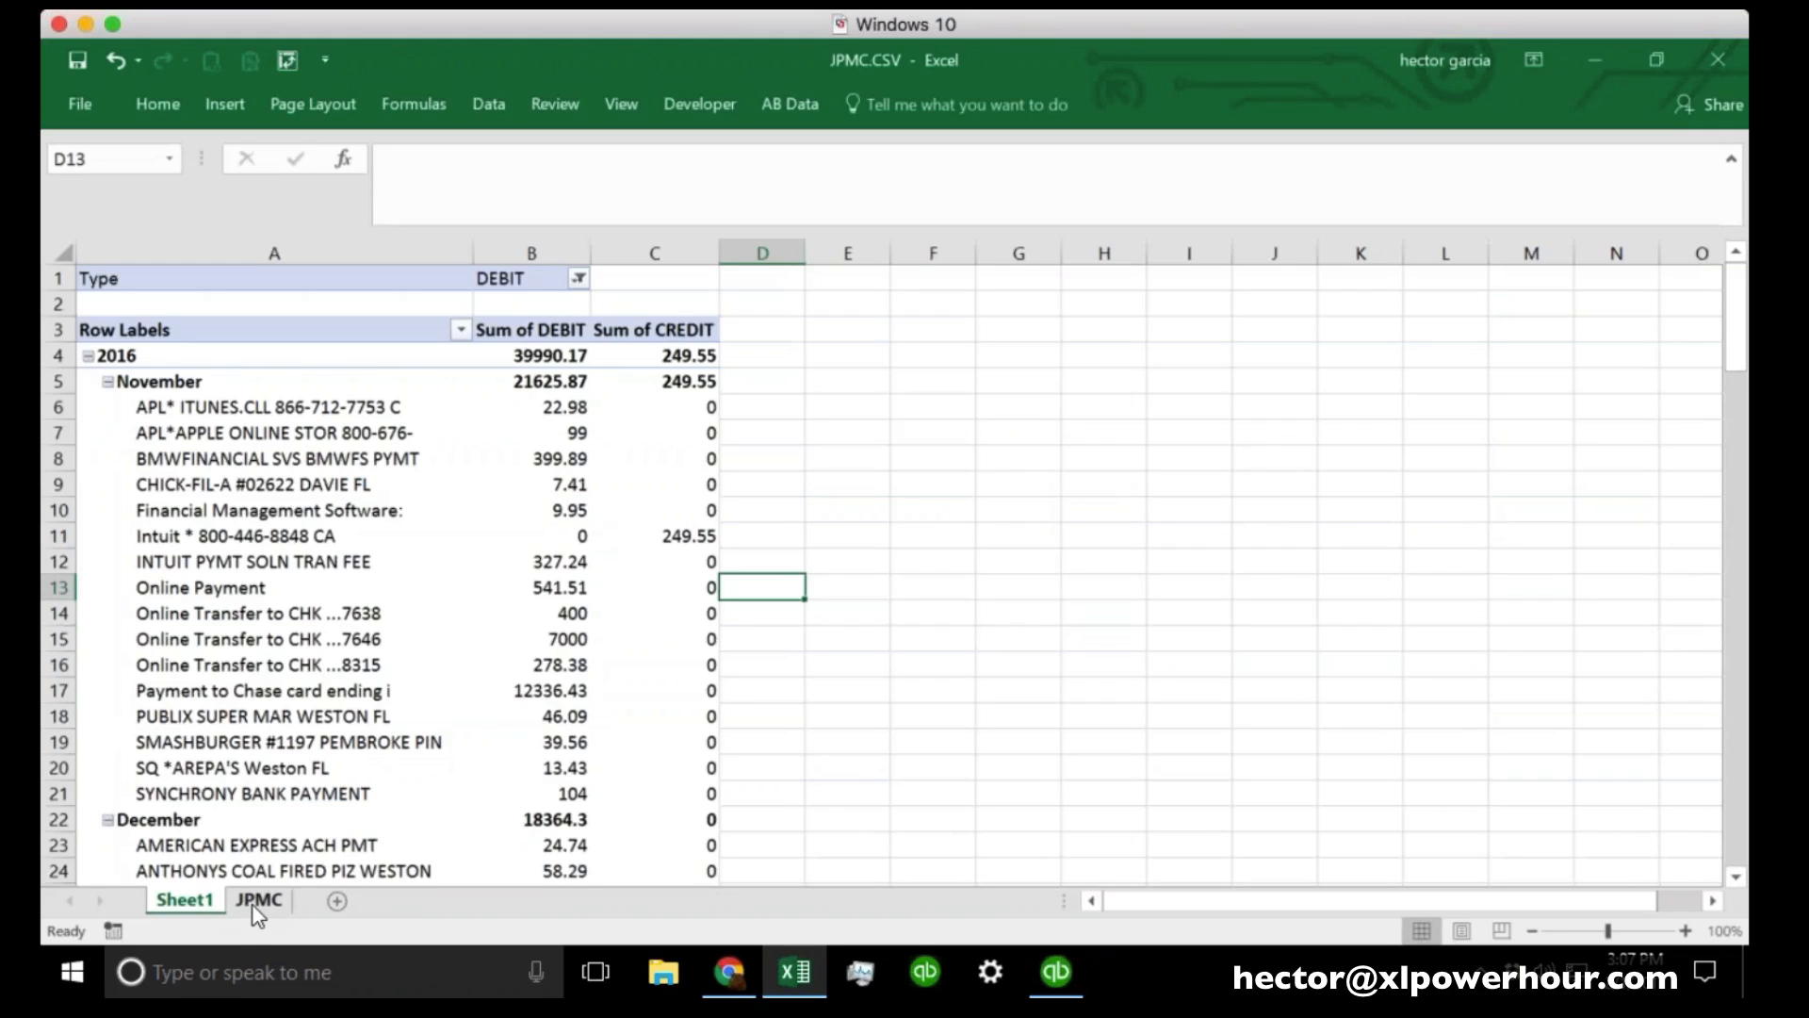
left_click(245, 903)
left_click(619, 648)
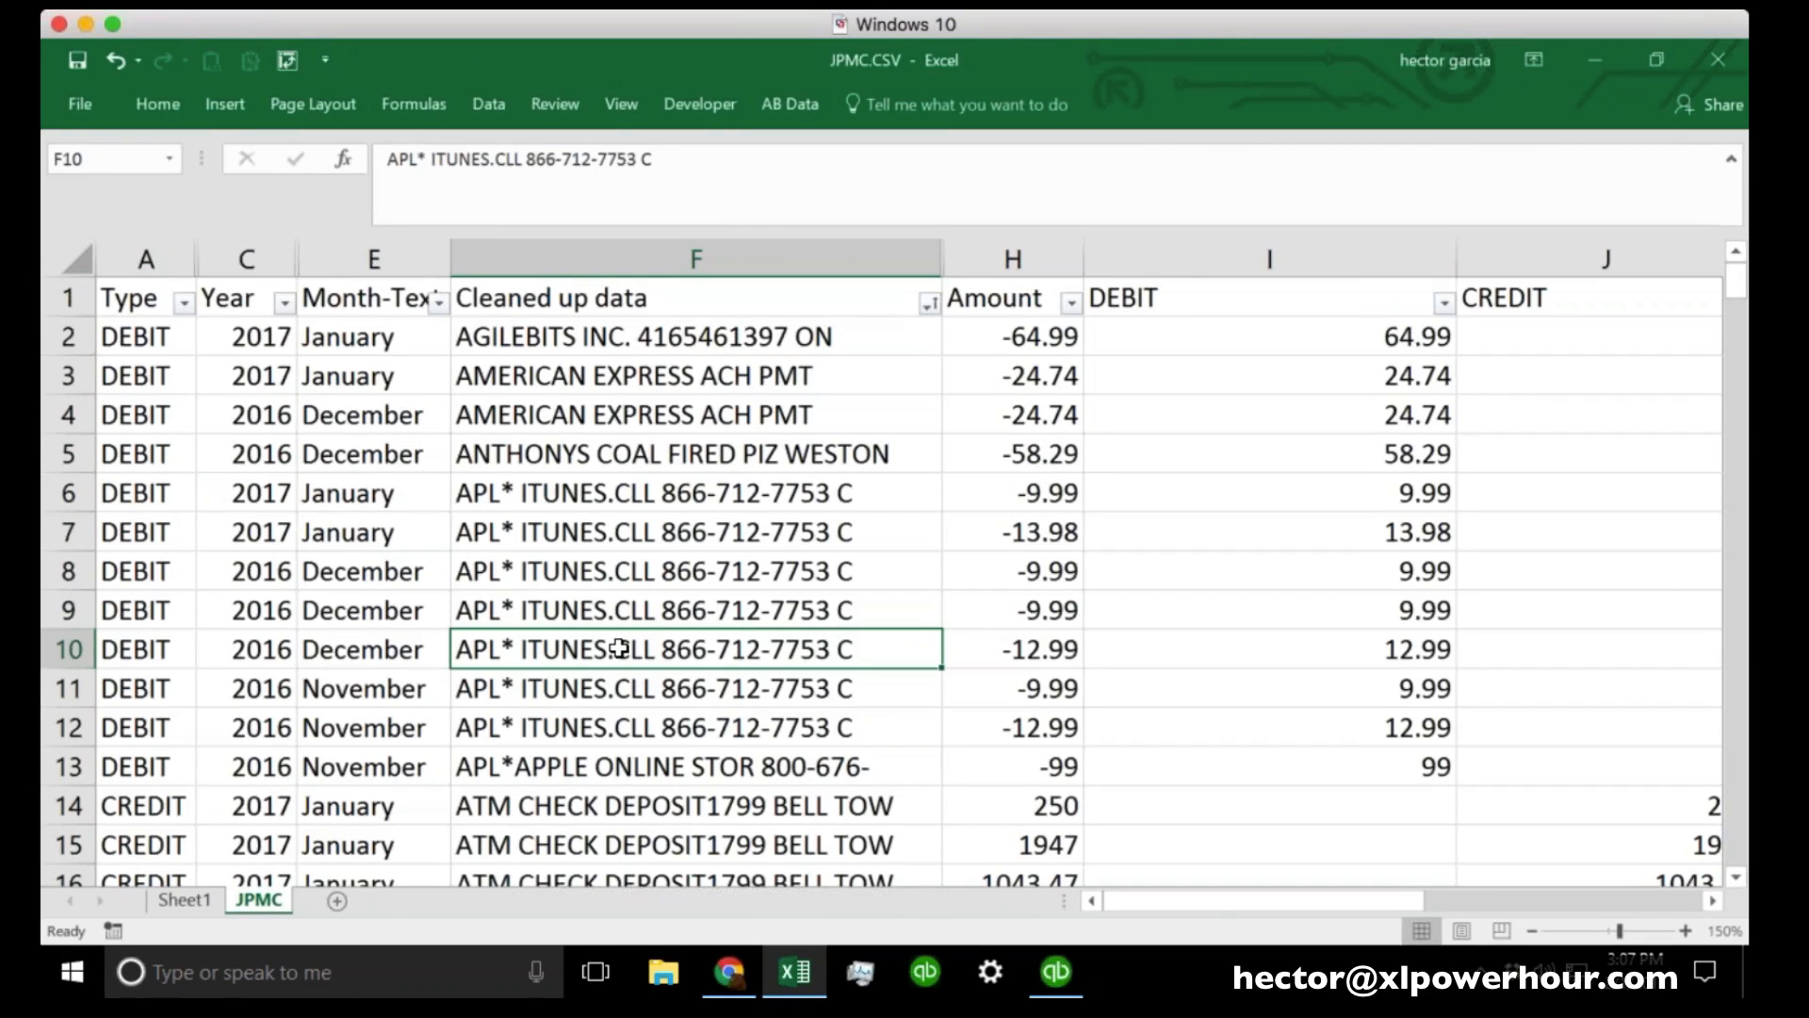
left_click(1055, 972)
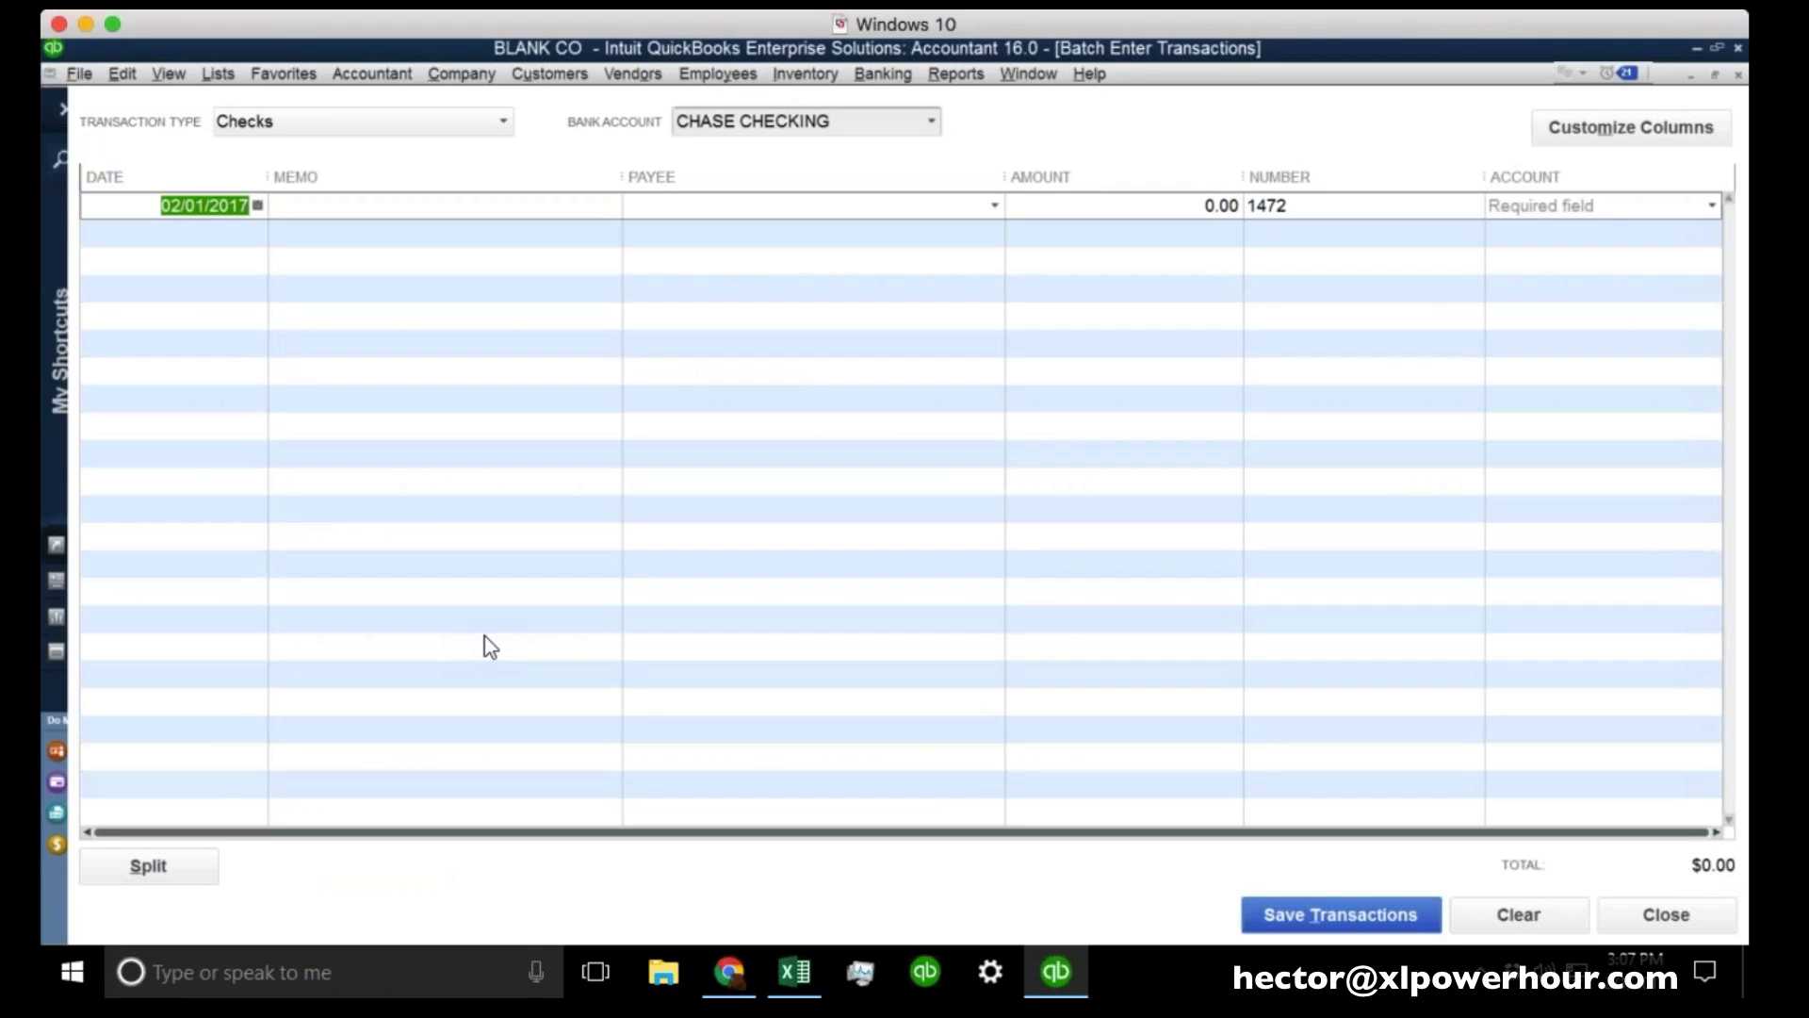
left_click(794, 971)
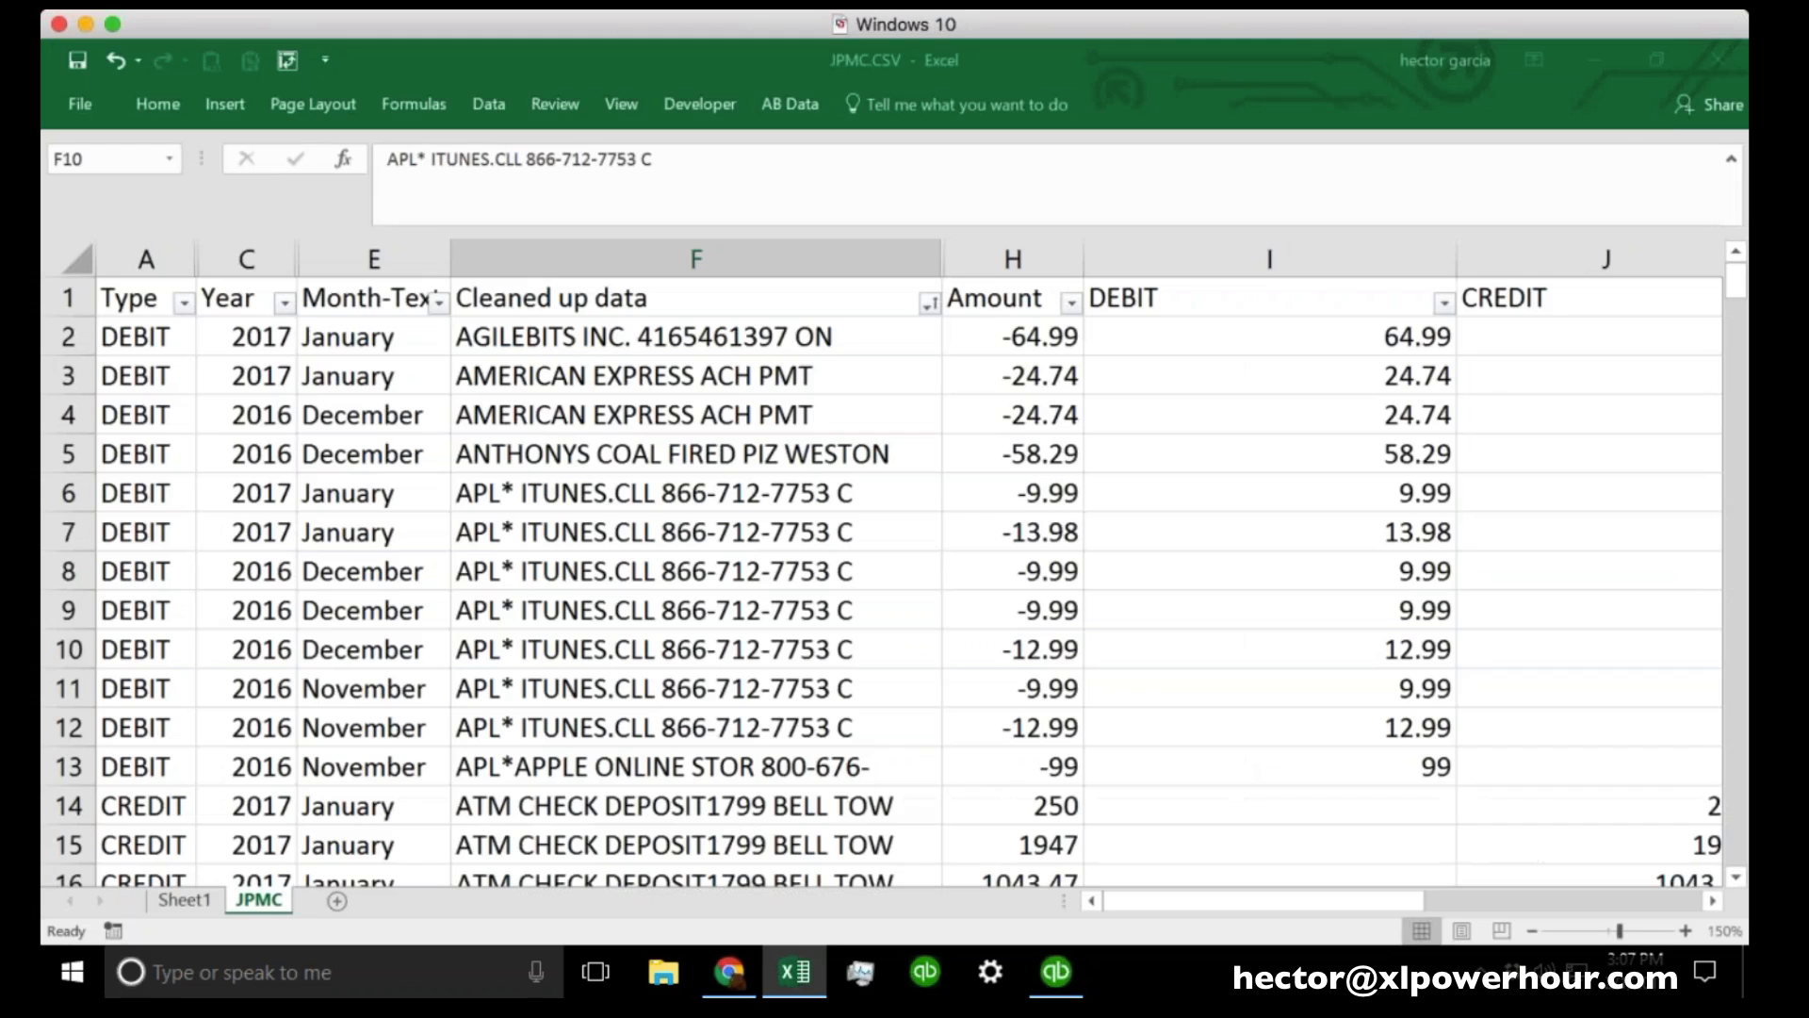
left_click(192, 903)
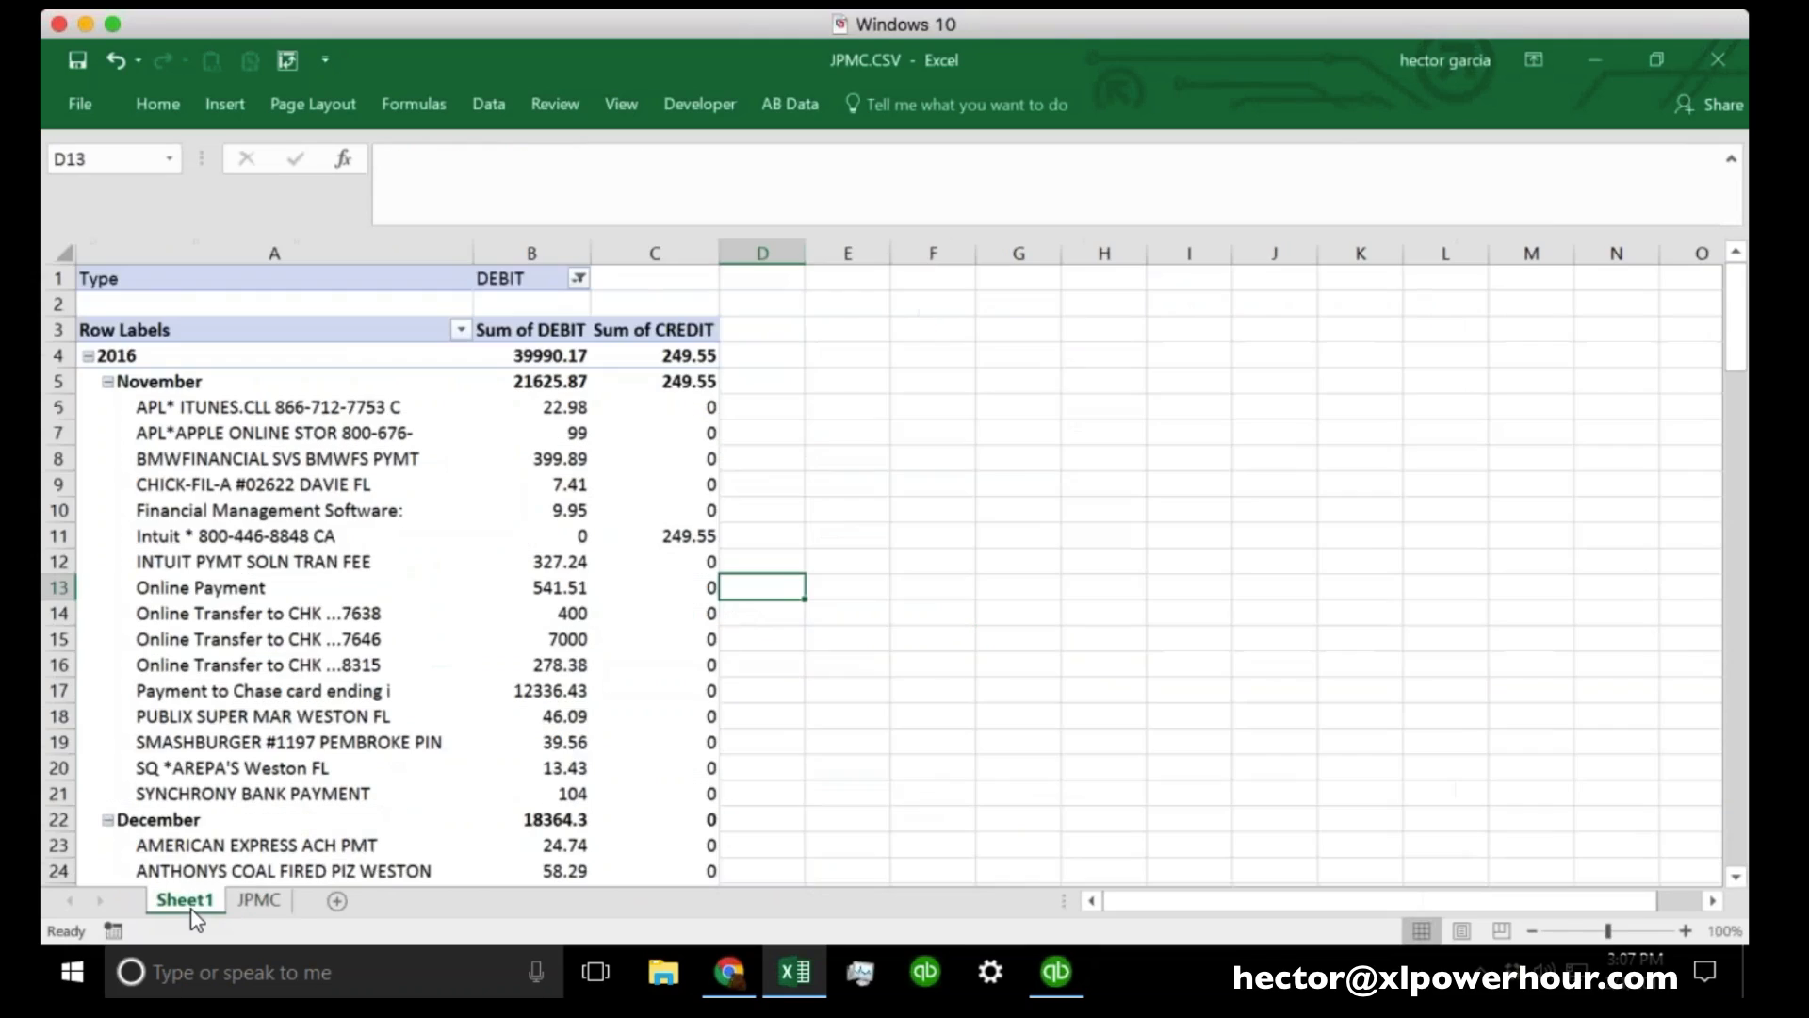